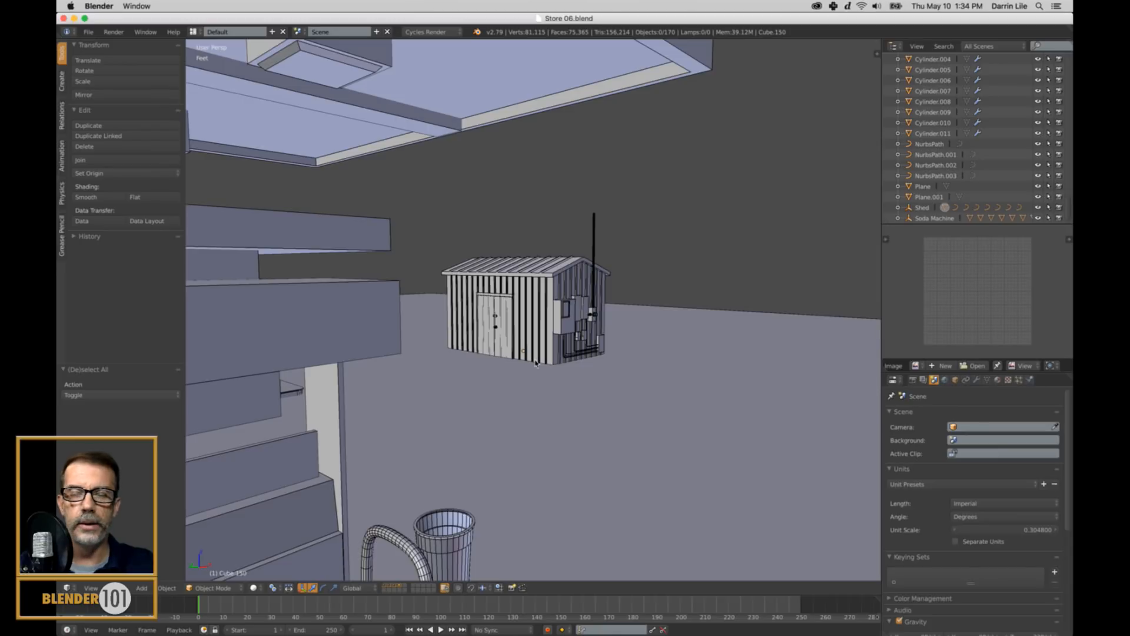
Examine the shed and its placement beyond the gas pump island from several distances.
{"action": "middle_click_drag", "start_coordinate": [548, 351], "coordinate": [613, 378], "text": "shift"}
{"action": "scroll", "coordinate": [606, 360], "scroll_direction": "down", "scroll_amount": 3}
{"action": "scroll", "coordinate": [592, 362], "scroll_direction": "up", "scroll_amount": 8}
{"action": "scroll", "coordinate": [609, 375], "scroll_direction": "up", "scroll_amount": 3}
{"action": "scroll", "coordinate": [624, 382], "scroll_direction": "down", "scroll_amount": 6}
{"action": "key", "text": "KP_0"}
{"action": "key", "text": "KP_0"}
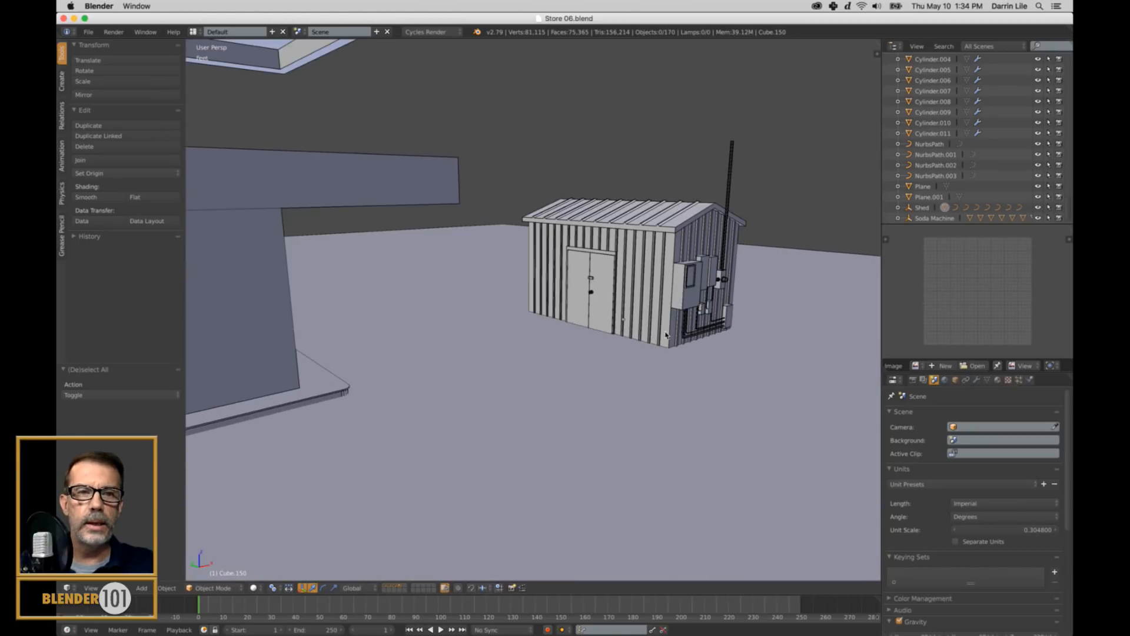
{"action": "middle_click_drag", "start_coordinate": [666, 335], "coordinate": [641, 347], "text": "shift"}
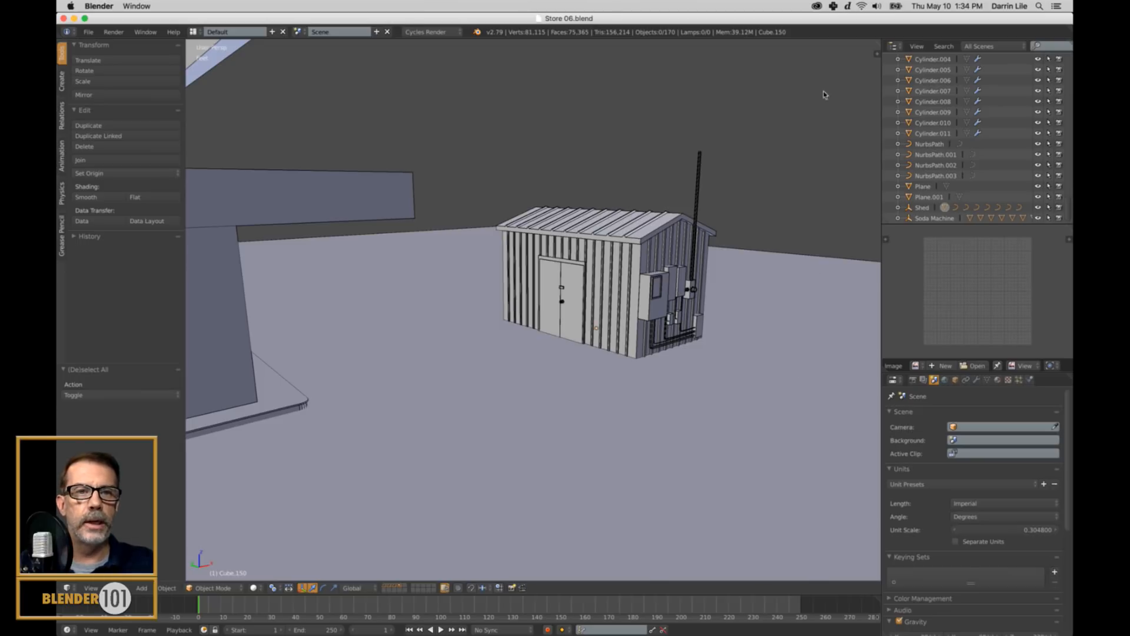
{"action": "scroll", "coordinate": [559, 294], "scroll_direction": "down", "scroll_amount": 5}
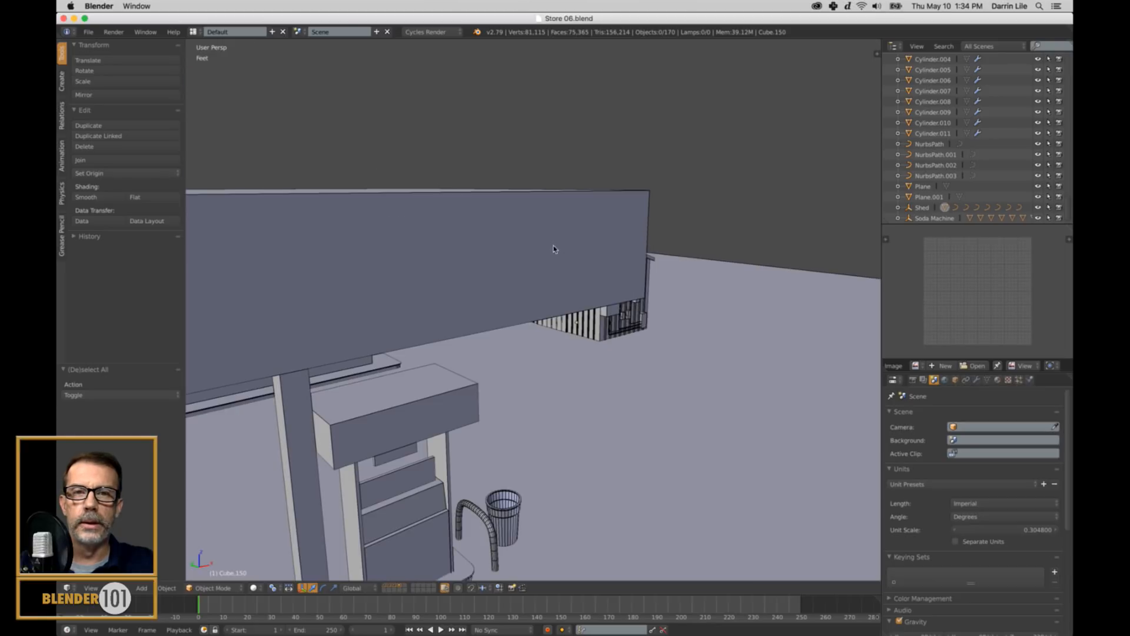
{"action": "scroll", "coordinate": [692, 290], "scroll_direction": "down", "scroll_amount": 1}
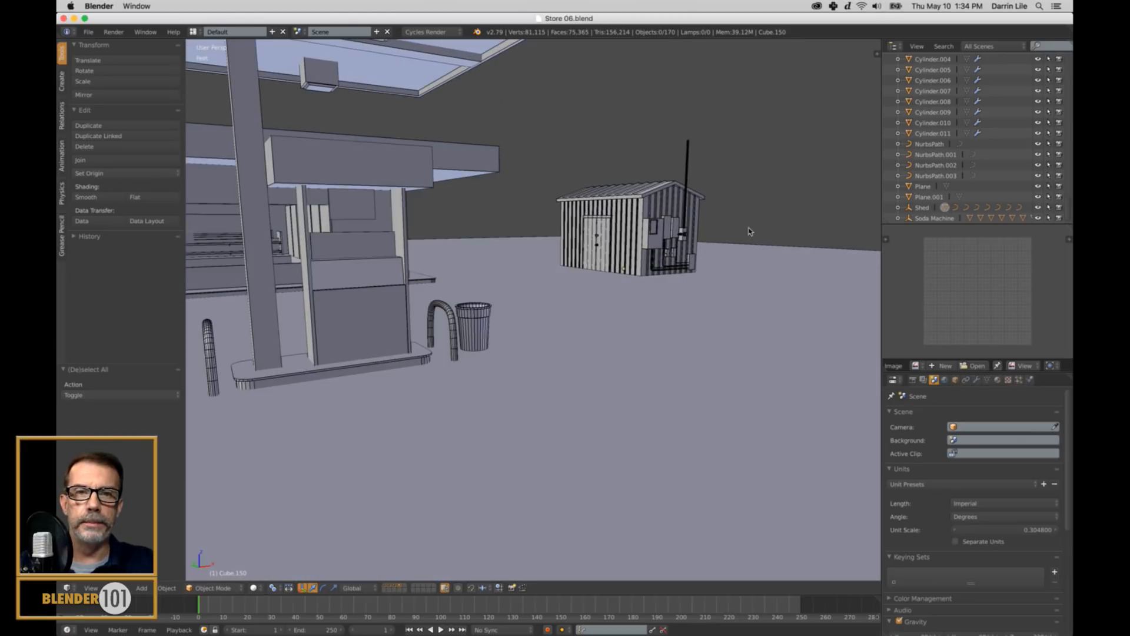
Look inside the store past the shelving and focus on one of the fridge placeholder panels along the back wall.
{"action": "scroll", "coordinate": [428, 328], "scroll_direction": "up", "scroll_amount": 3}
{"action": "middle_click_drag", "start_coordinate": [442, 328], "coordinate": [558, 319]}
{"action": "middle_click_drag", "start_coordinate": [346, 301], "coordinate": [424, 322], "text": "shift"}
{"action": "scroll", "coordinate": [432, 274], "scroll_direction": "up", "scroll_amount": 2}
{"action": "scroll", "coordinate": [399, 296], "scroll_direction": "up", "scroll_amount": 5}
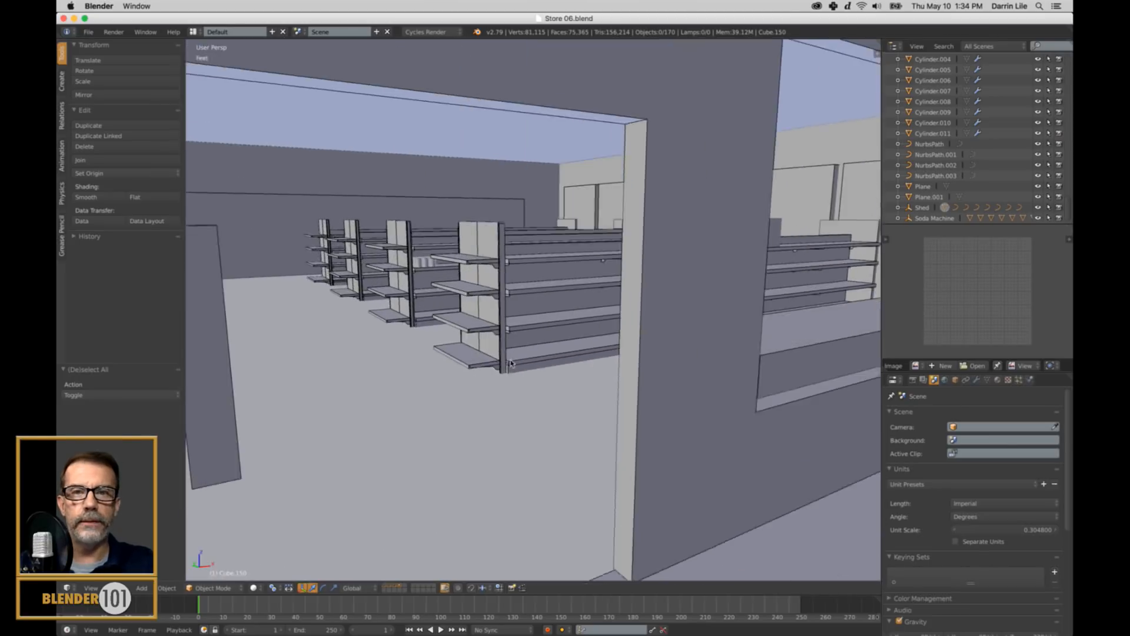
{"action": "scroll", "coordinate": [522, 349], "scroll_direction": "up", "scroll_amount": 3}
{"action": "scroll", "coordinate": [535, 339], "scroll_direction": "down", "scroll_amount": 6}
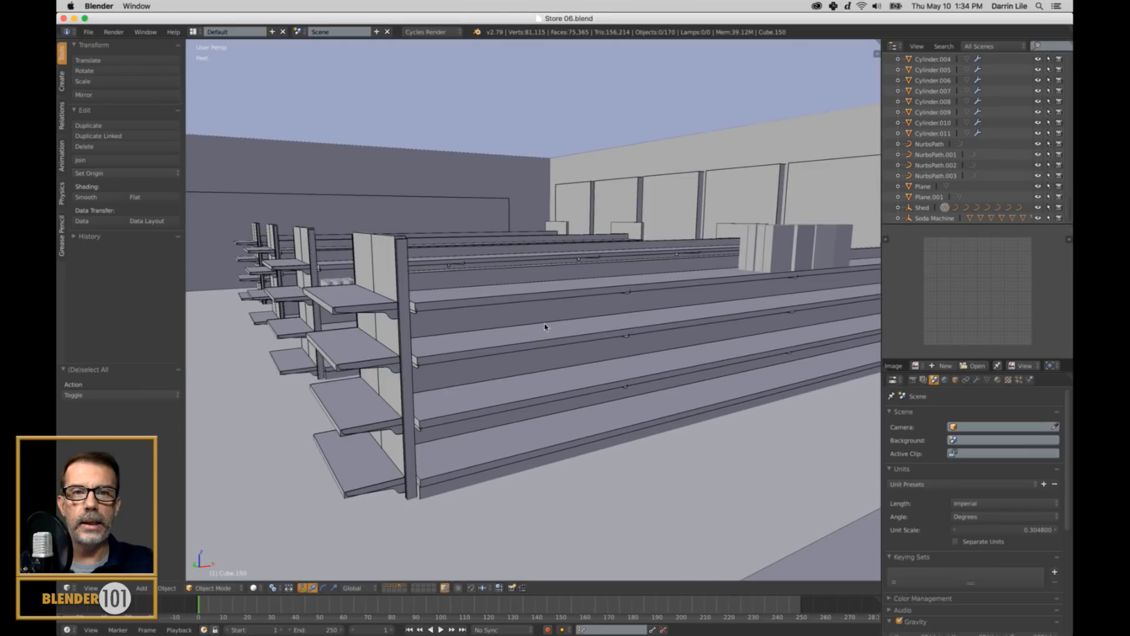
{"action": "scroll", "coordinate": [495, 341], "scroll_direction": "up", "scroll_amount": 5}
{"action": "right_click", "coordinate": [830, 163]}
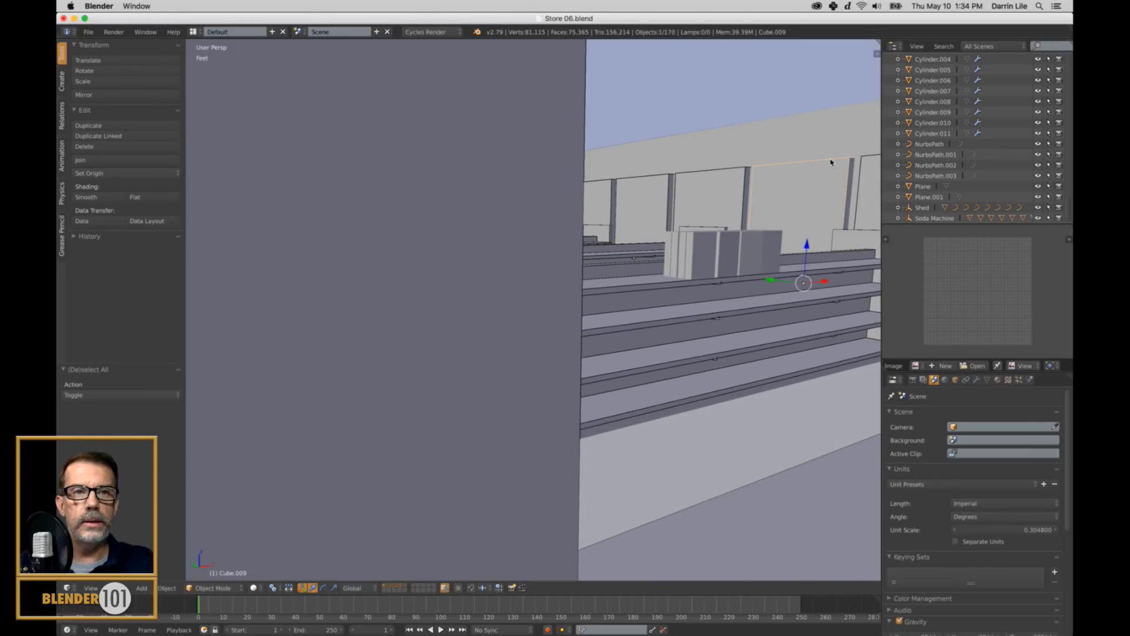
{"action": "key", "text": "KP_Decimal"}
{"action": "scroll", "coordinate": [589, 316], "scroll_direction": "down", "scroll_amount": 3}
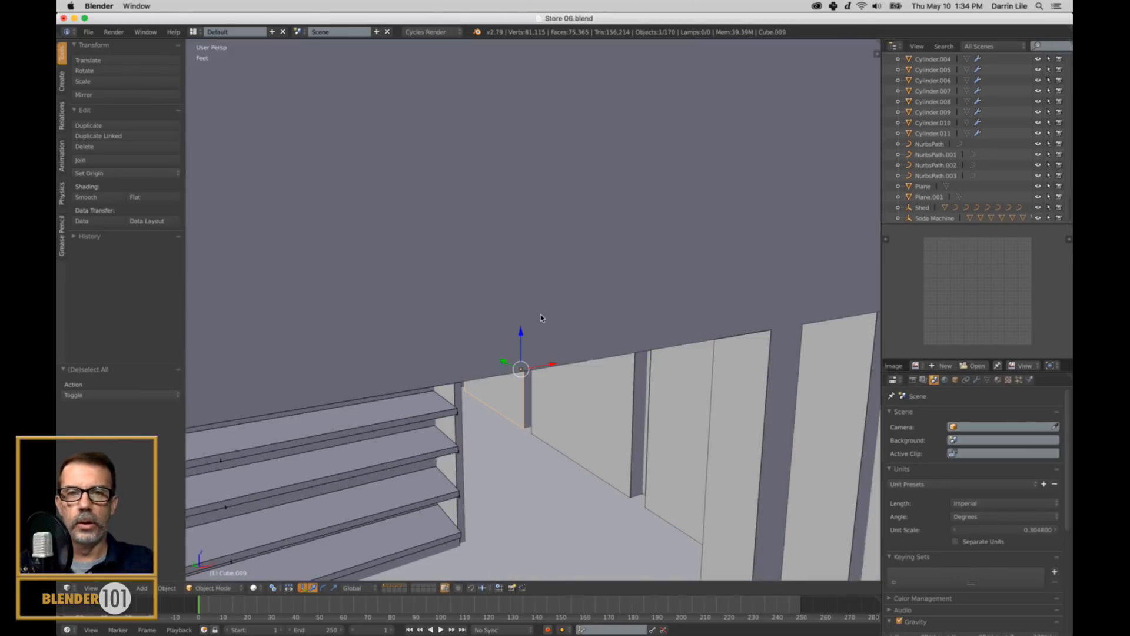
{"action": "scroll", "coordinate": [518, 341], "scroll_direction": "up", "scroll_amount": 4}
{"action": "middle_click_drag", "start_coordinate": [513, 343], "coordinate": [676, 333]}
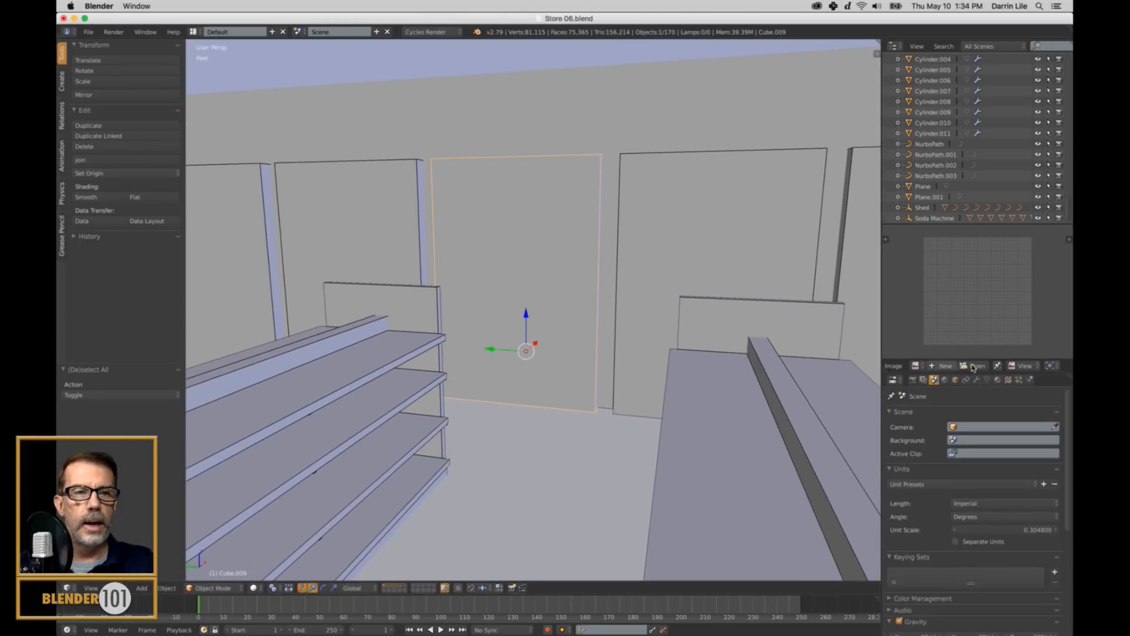
Widen the image editor and load fridge01.jpg from the Environment folder of the reference images.
{"action": "left_click_drag", "start_coordinate": [882, 349], "coordinate": [838, 349]}
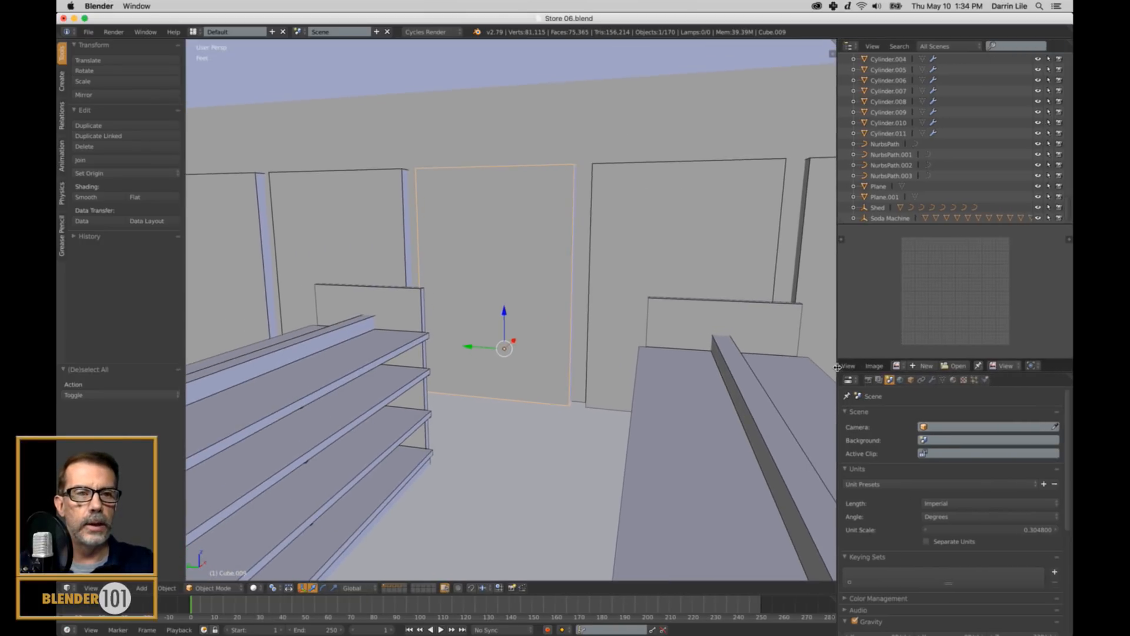
{"action": "left_click", "coordinate": [955, 367]}
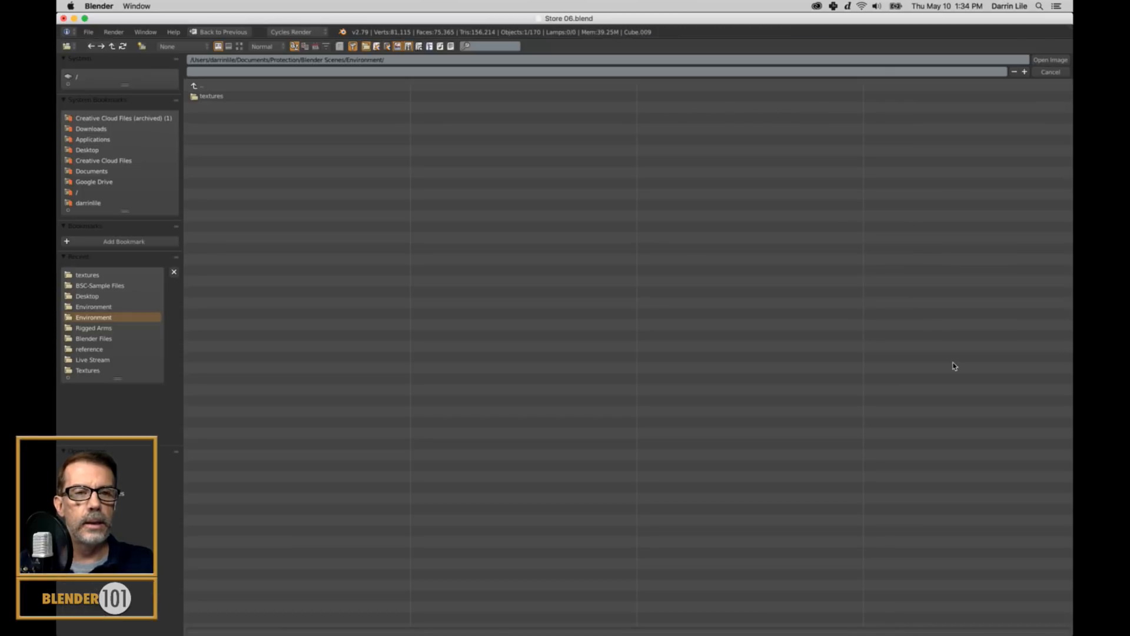
{"action": "left_click", "coordinate": [200, 88]}
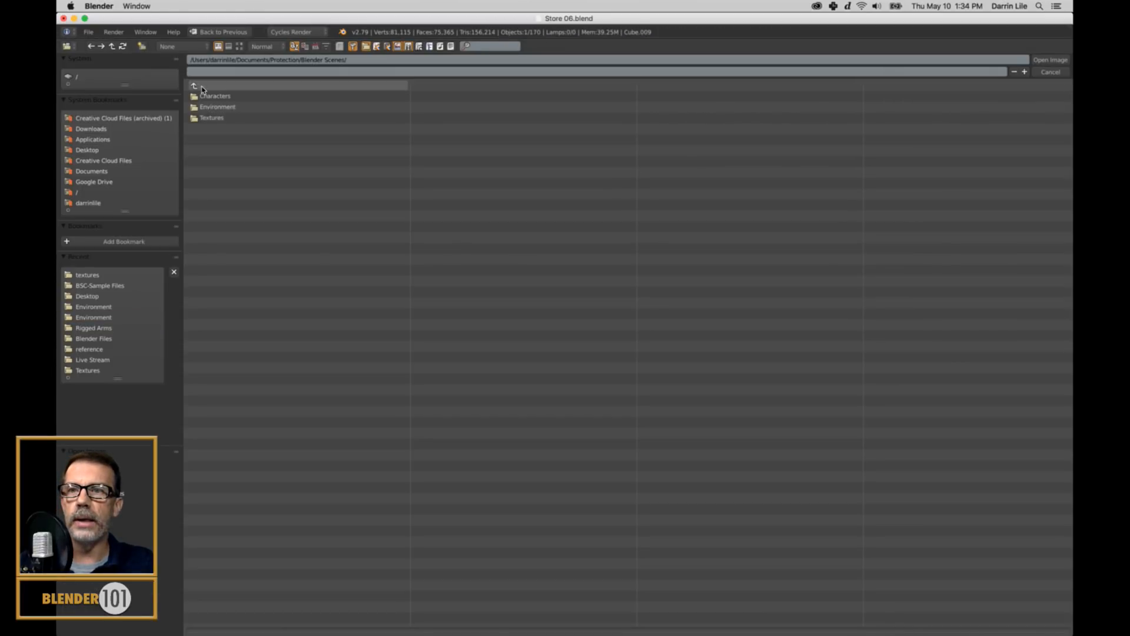
{"action": "left_click", "coordinate": [202, 89]}
{"action": "left_click", "coordinate": [211, 106]}
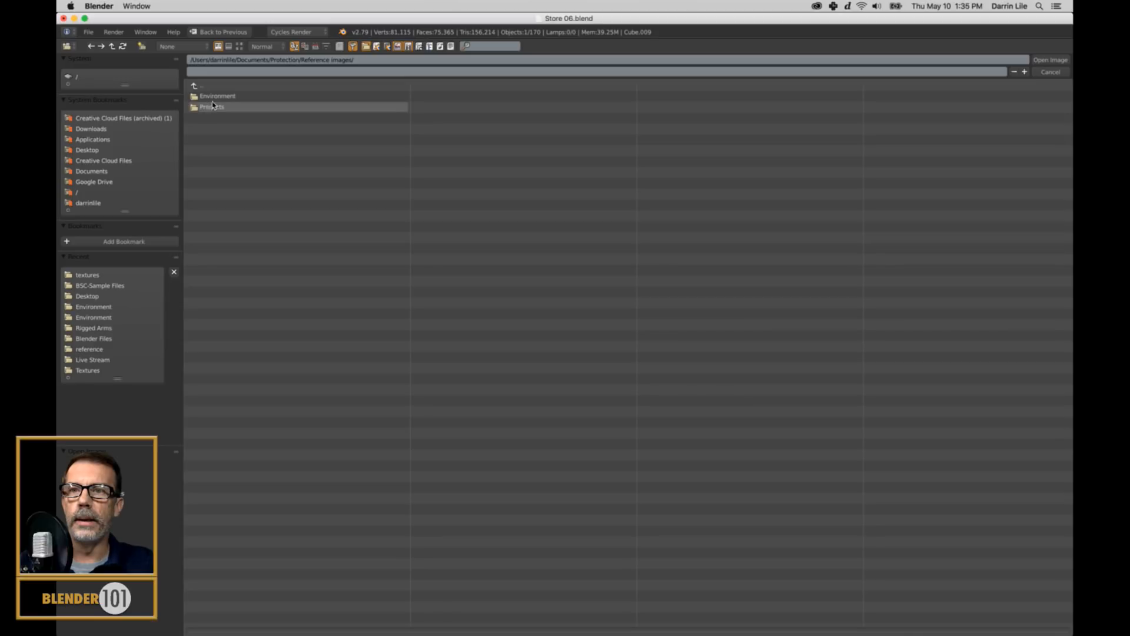
{"action": "left_click", "coordinate": [211, 107]}
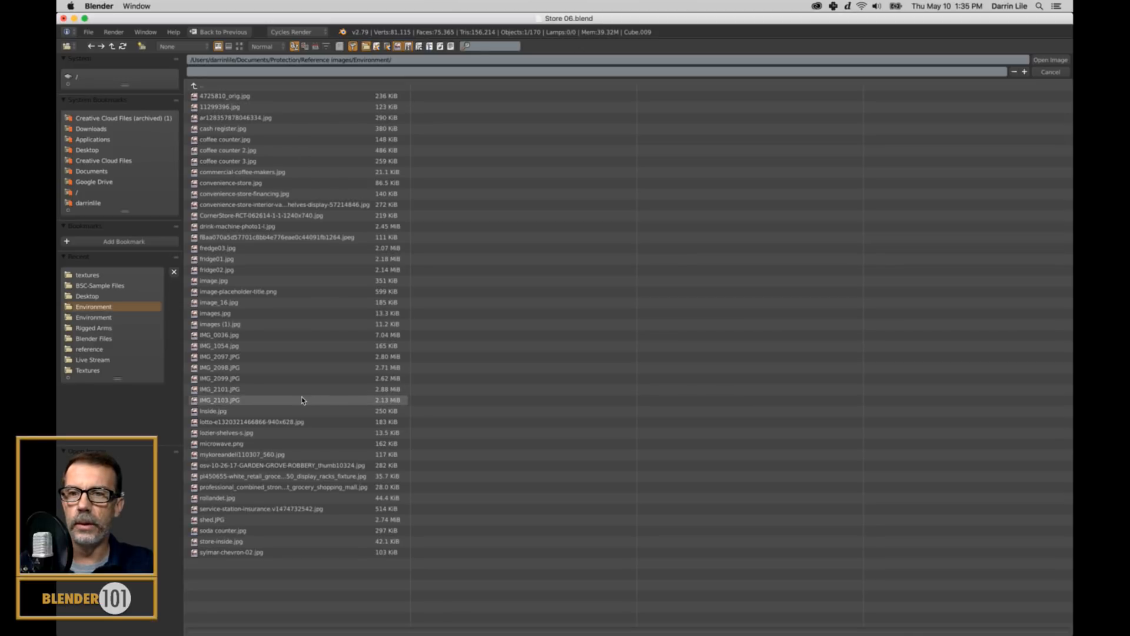
{"action": "left_click", "coordinate": [227, 261]}
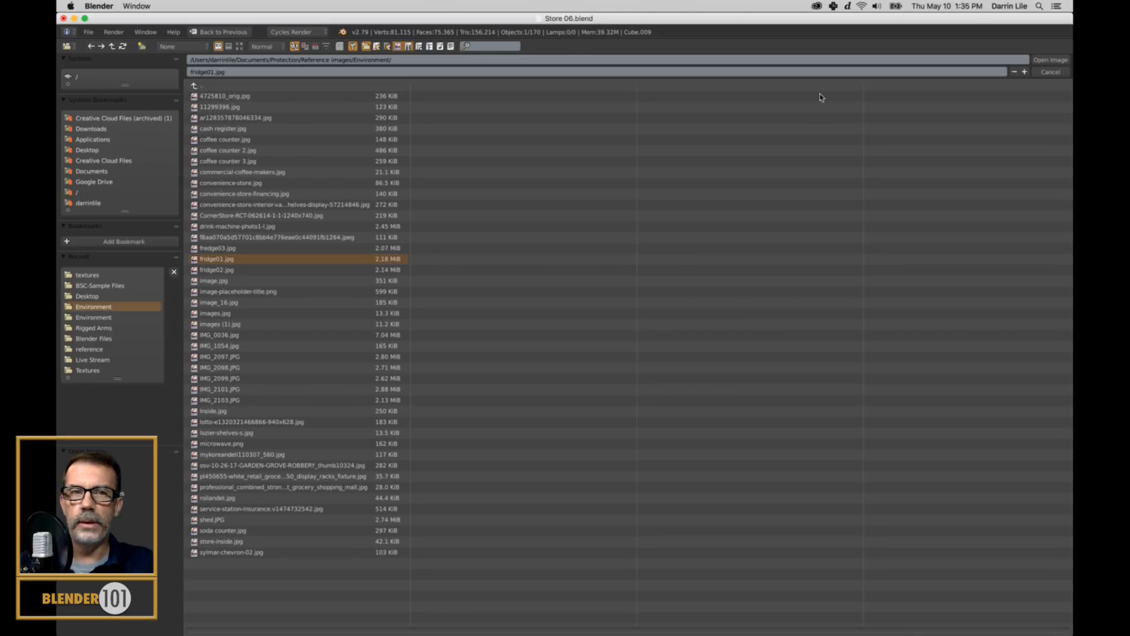
{"action": "left_click", "coordinate": [1043, 62]}
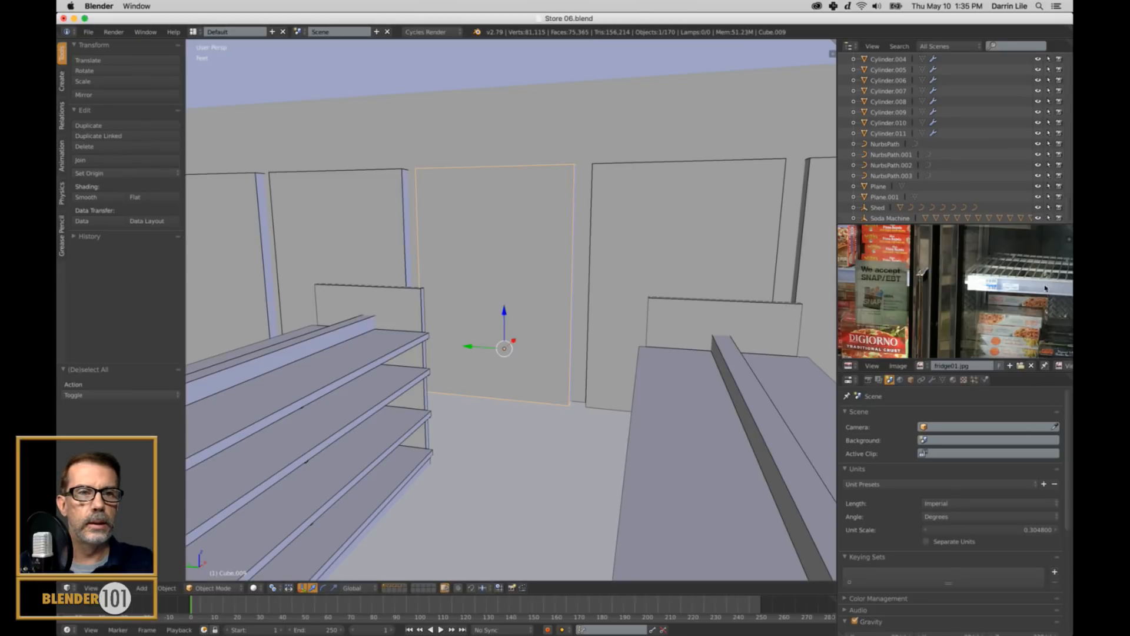
Examine the frozen food fridge reference photo enlarged to the full window, including its door frames, handles and shelves.
{"action": "scroll", "coordinate": [955, 290], "scroll_direction": "down", "scroll_amount": 3}
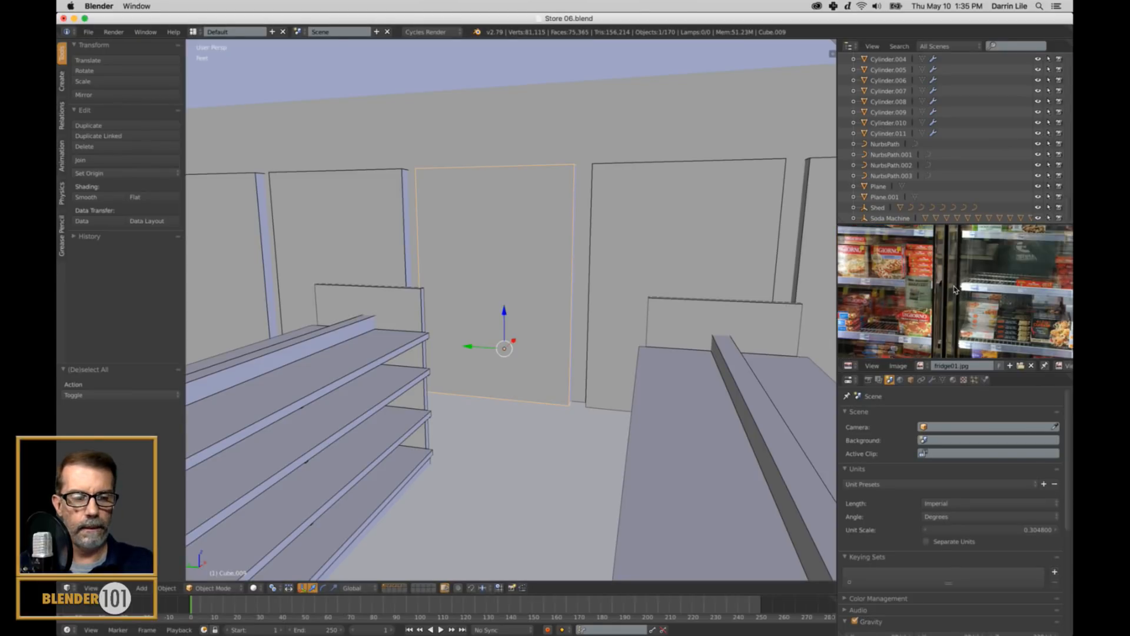
{"action": "key", "text": "shift+space"}
{"action": "mouse_move", "coordinate": [780, 343]}
{"action": "middle_mouse_down"}
{"action": "mouse_move", "coordinate": [768, 325]}
{"action": "mouse_move", "coordinate": [774, 334]}
{"action": "middle_mouse_up"}
{"action": "scroll", "coordinate": [768, 325], "scroll_direction": "up", "scroll_amount": 1}
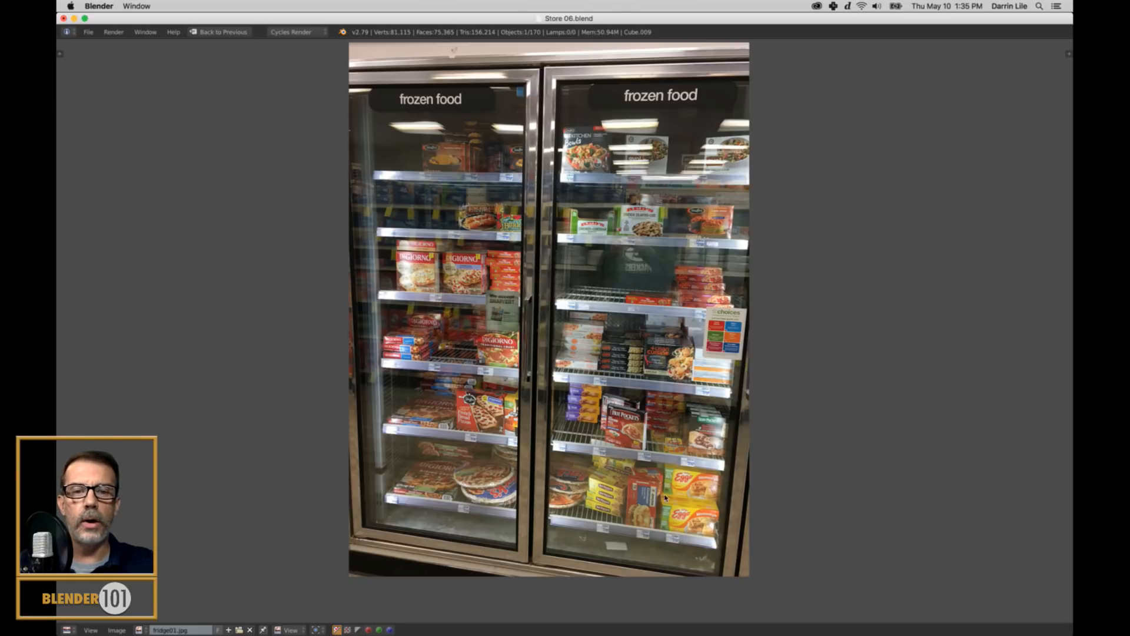
{"action": "scroll", "coordinate": [516, 382], "scroll_direction": "down", "scroll_amount": 1}
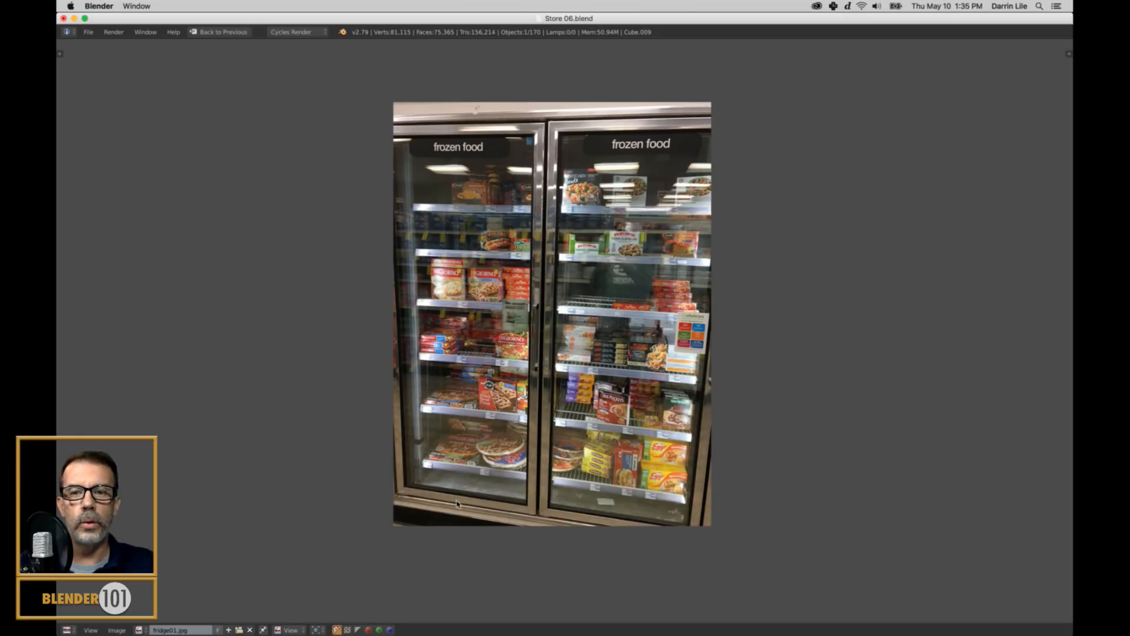
{"action": "scroll", "coordinate": [562, 447], "scroll_direction": "up", "scroll_amount": 1}
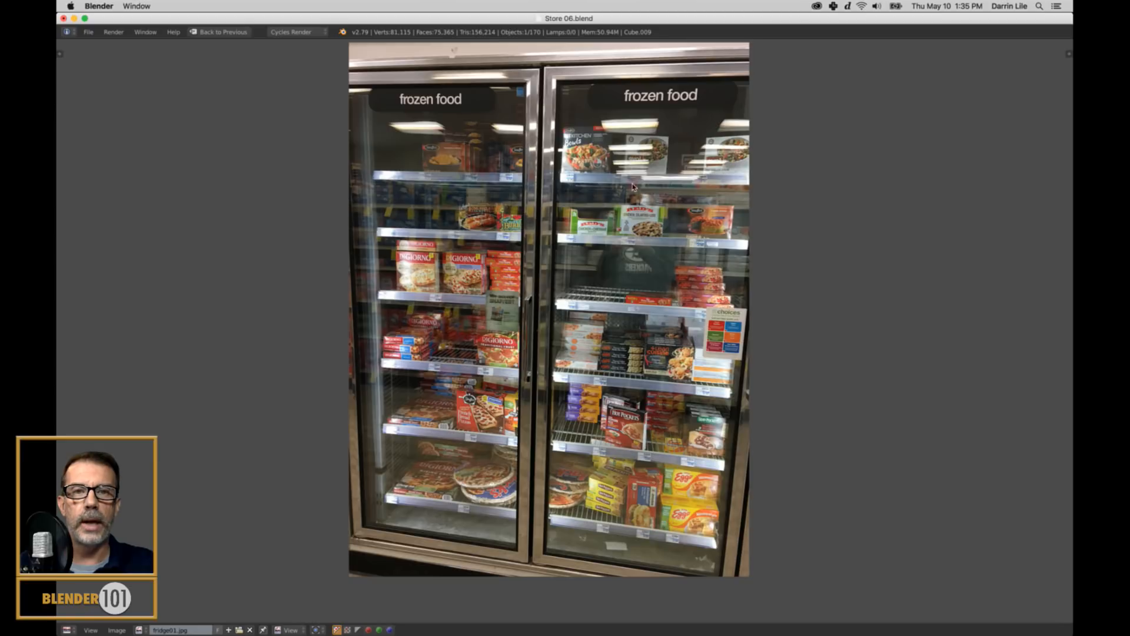
{"action": "scroll", "coordinate": [616, 386], "scroll_direction": "down", "scroll_amount": 1}
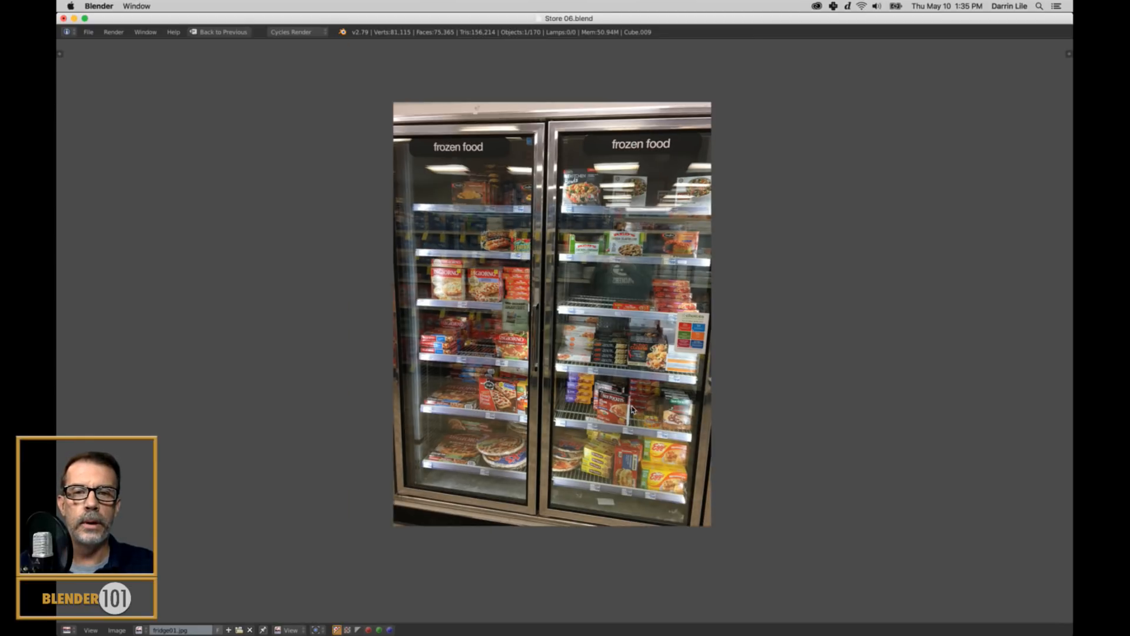
{"action": "scroll", "coordinate": [604, 359], "scroll_direction": "up", "scroll_amount": 1}
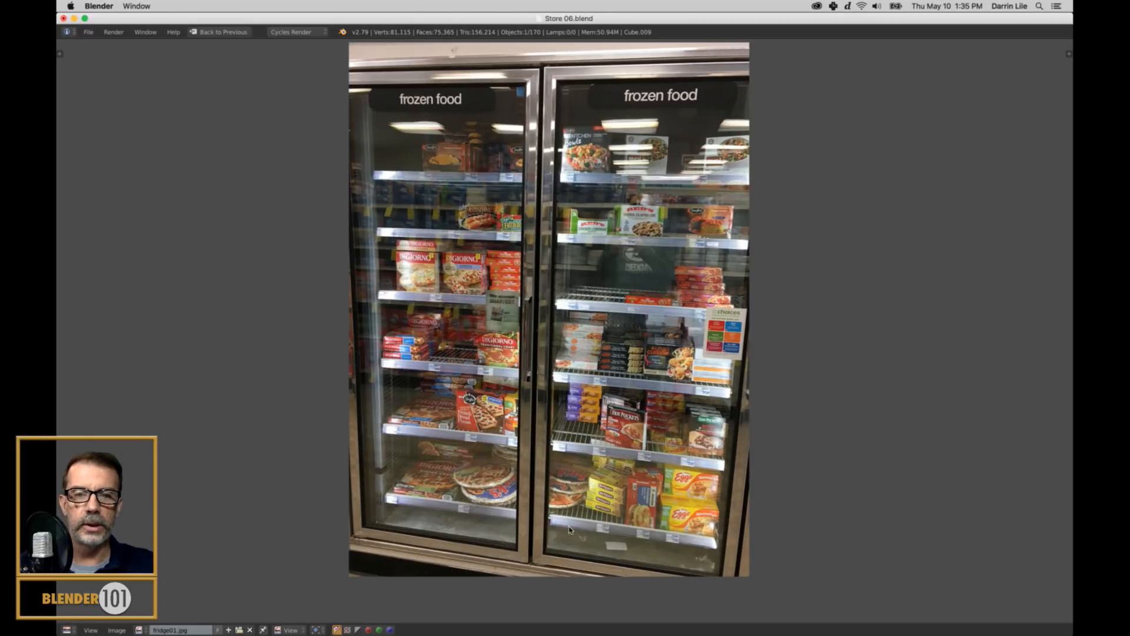
{"action": "key", "text": "shift+space"}
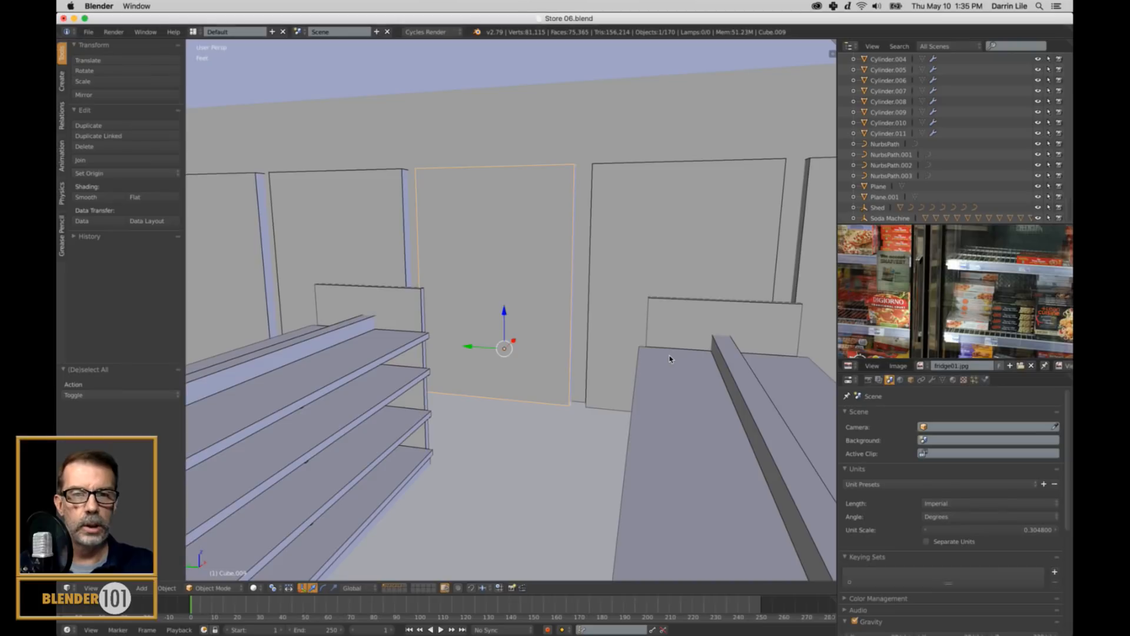
Duplicate the fridge placeholder panel nearest the store's corner in place and move the copy to layer 5.
{"action": "scroll", "coordinate": [670, 358], "scroll_direction": "up", "scroll_amount": 2}
{"action": "scroll", "coordinate": [964, 316], "scroll_direction": "down", "scroll_amount": 3}
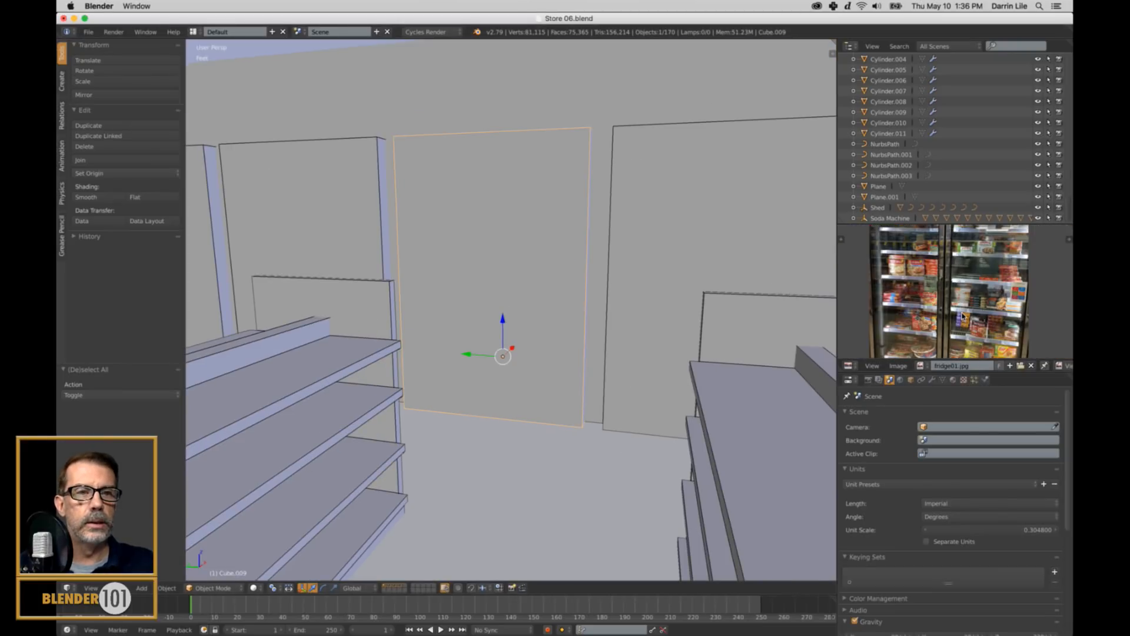
{"action": "scroll", "coordinate": [964, 316], "scroll_direction": "down", "scroll_amount": 1}
{"action": "middle_click_drag", "start_coordinate": [589, 301], "coordinate": [480, 289], "text": "shift"}
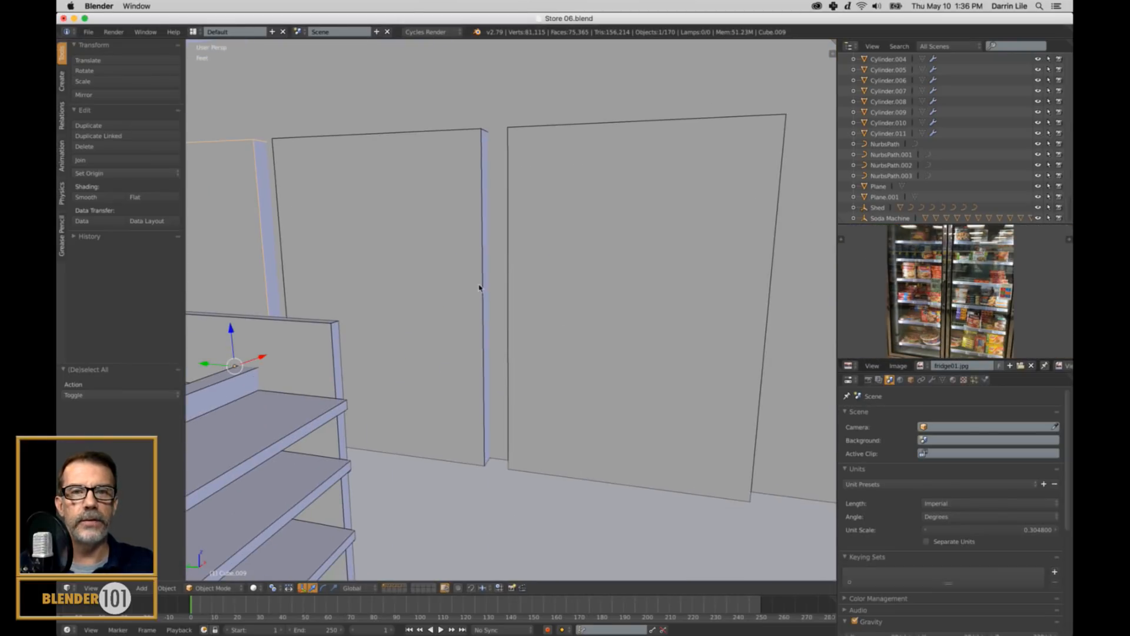
{"action": "right_click", "coordinate": [633, 130]}
{"action": "scroll", "coordinate": [618, 241], "scroll_direction": "down", "scroll_amount": 3}
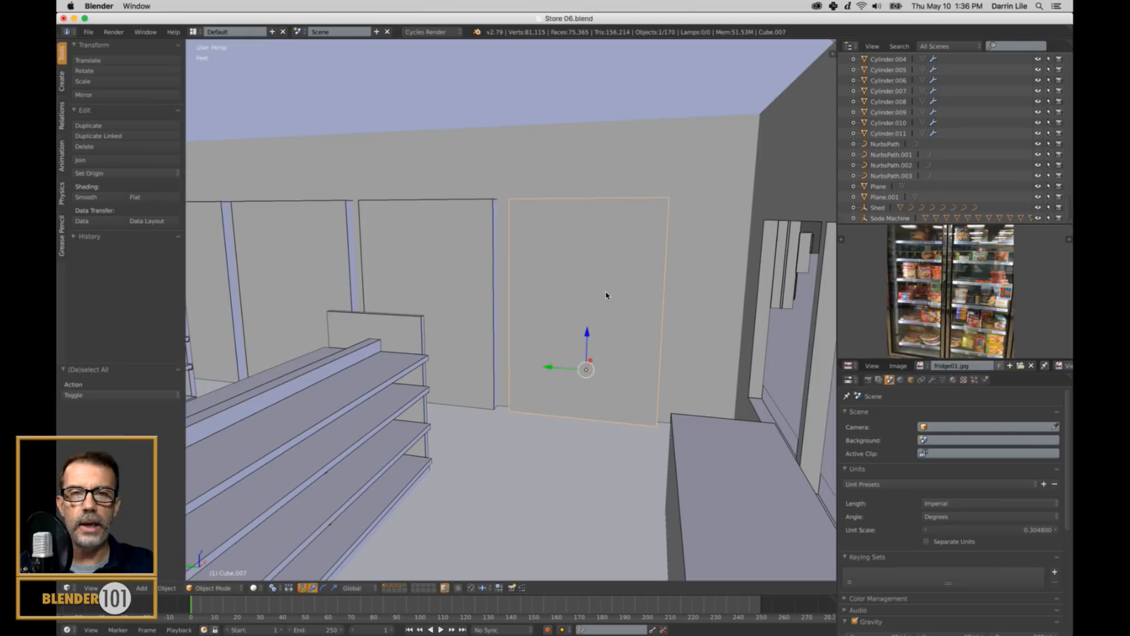
{"action": "middle_click_drag", "start_coordinate": [606, 292], "coordinate": [603, 298]}
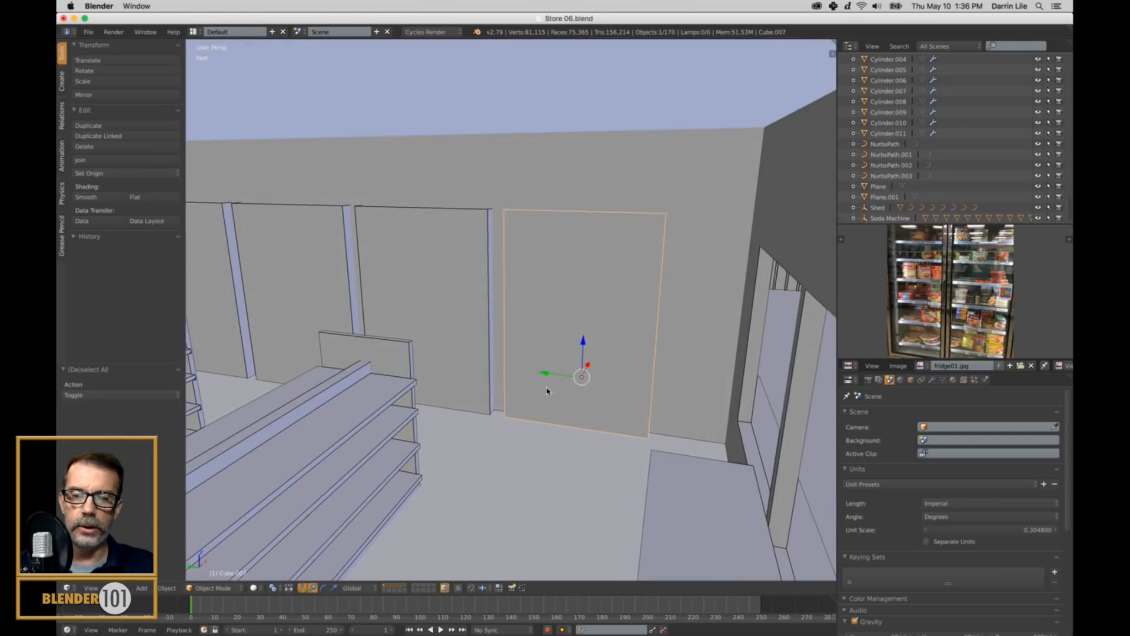
{"action": "key", "text": "shift+d"}
{"action": "key", "text": "Escape"}
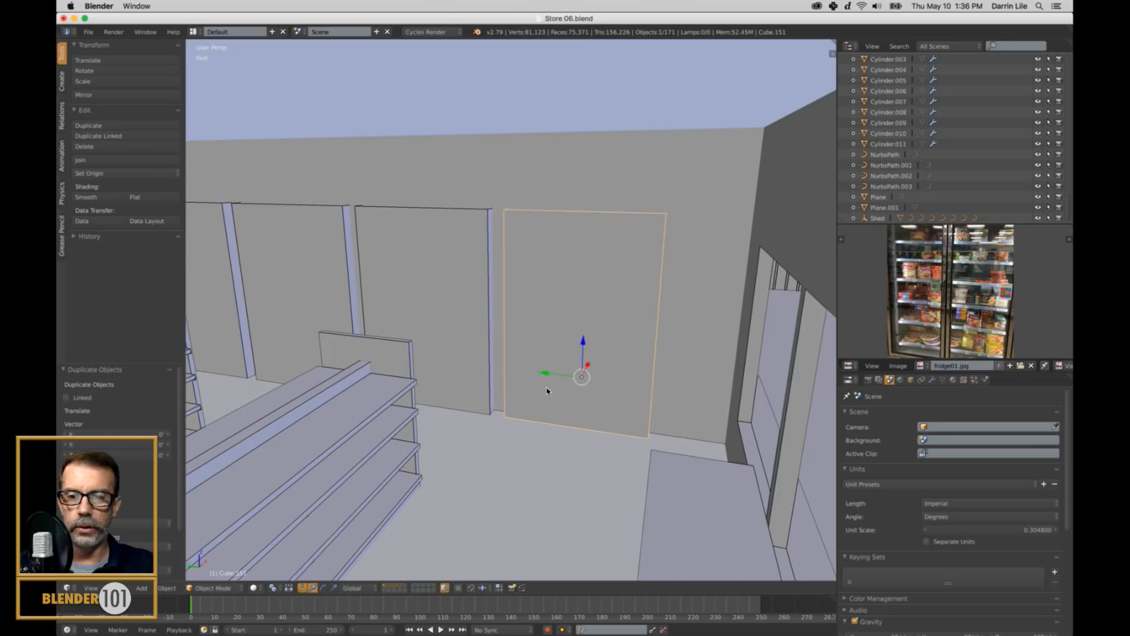
{"action": "key", "text": "m"}
{"action": "key", "text": "5"}
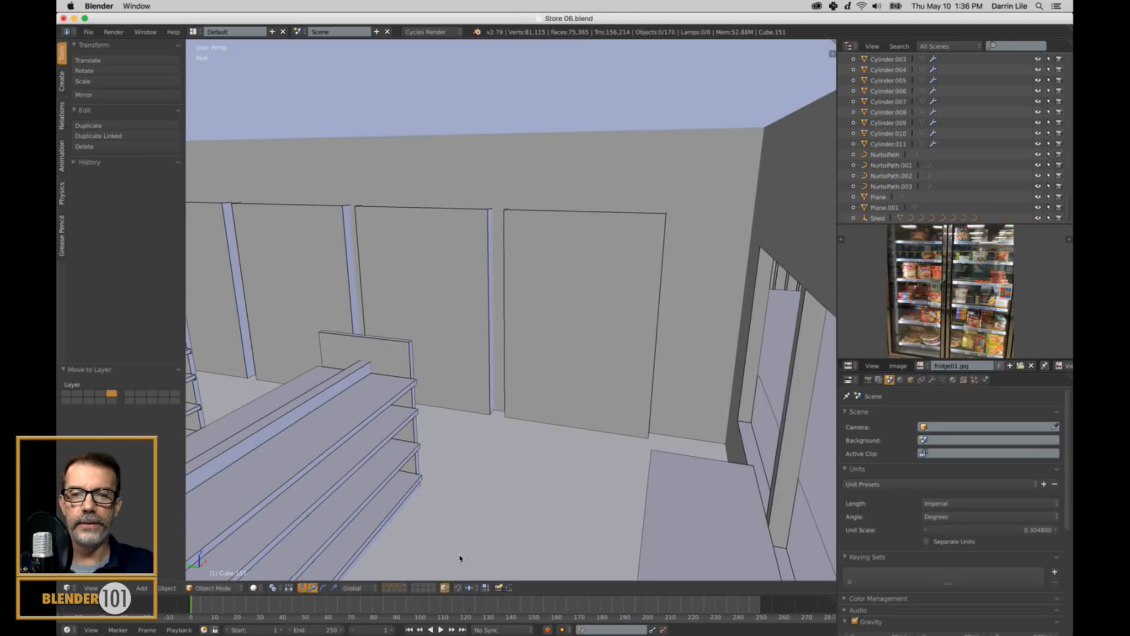
View layer 2 on its own and frame the coffee maker with its pots for a closer look.
{"action": "left_click", "coordinate": [389, 586]}
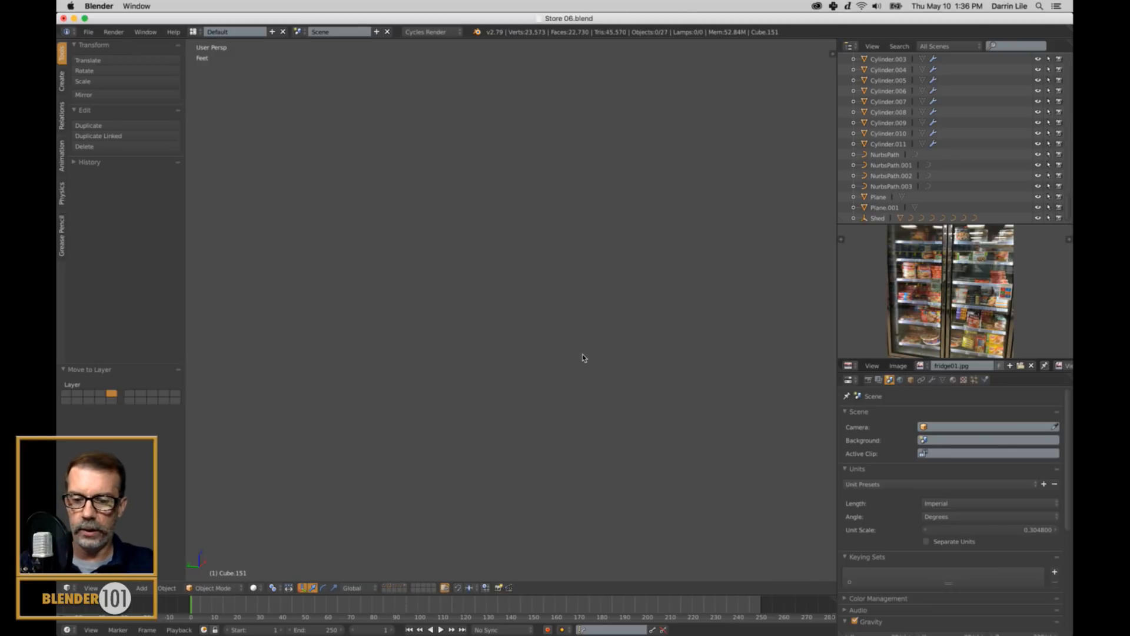
{"action": "scroll", "coordinate": [583, 356], "scroll_direction": "down", "scroll_amount": 8}
{"action": "middle_click_drag", "start_coordinate": [636, 347], "coordinate": [537, 334]}
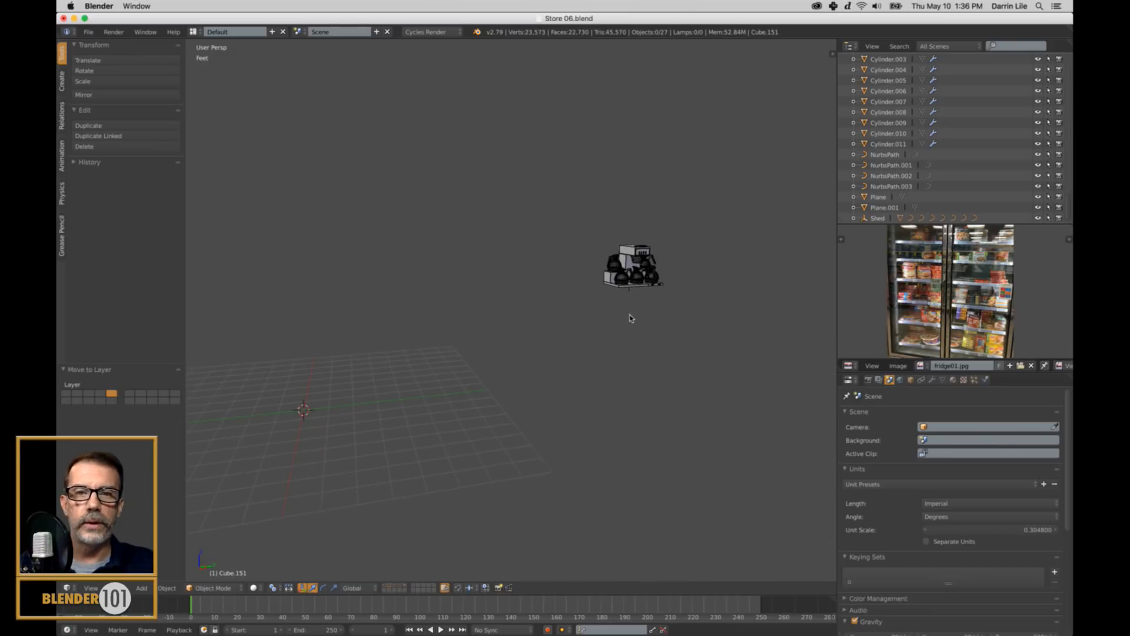
{"action": "right_click", "coordinate": [634, 287]}
{"action": "key", "text": "KP_Decimal"}
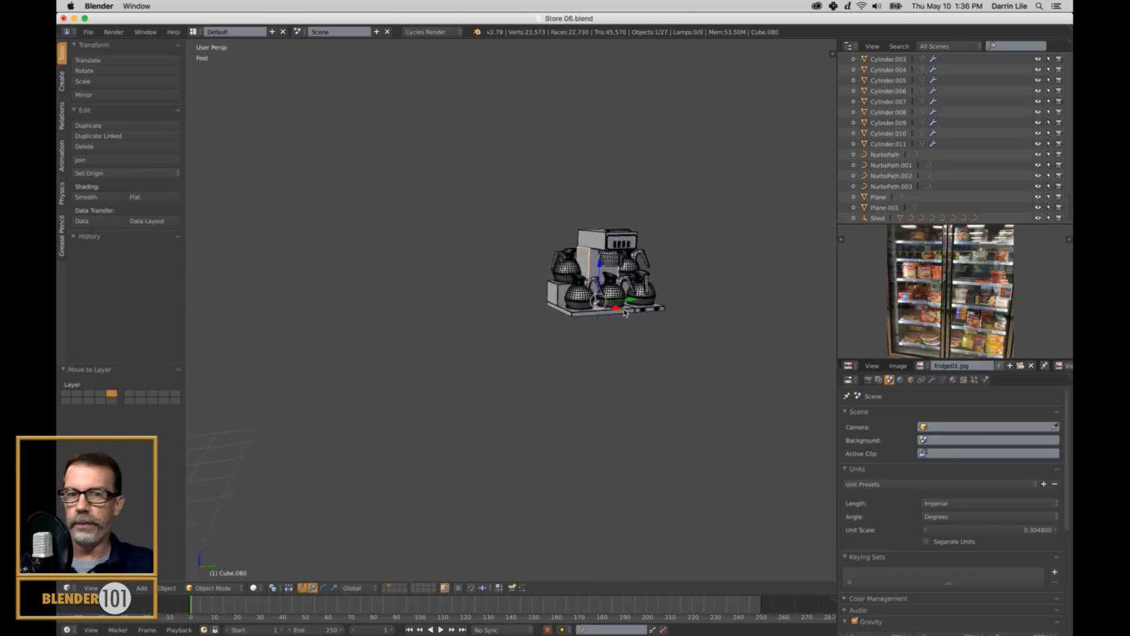
{"action": "key", "text": "a"}
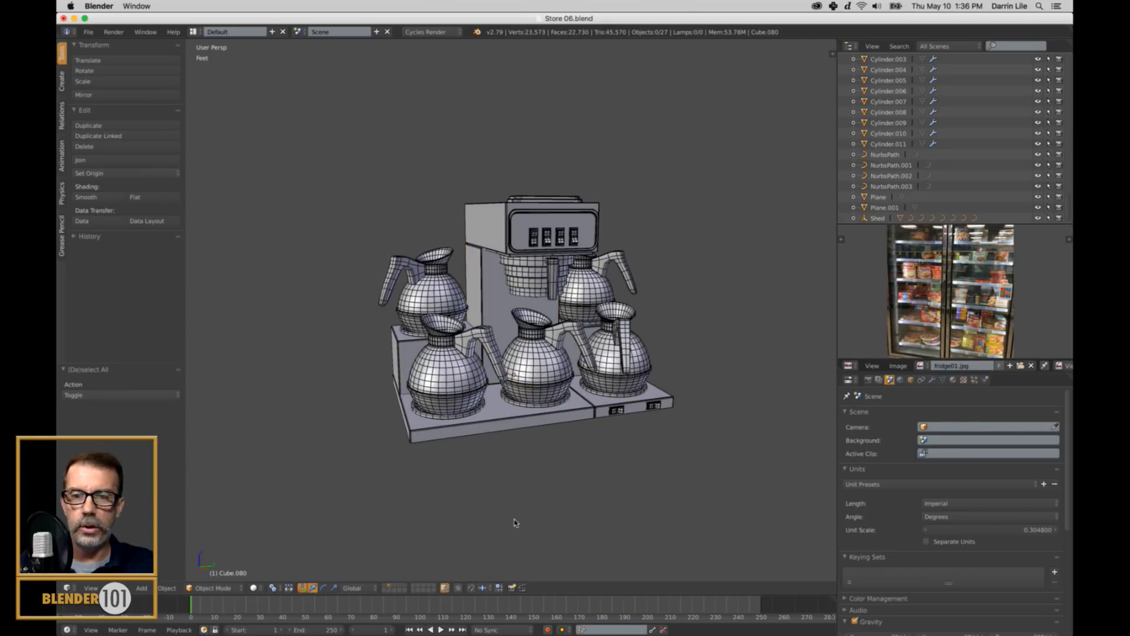
View layers 3 and 4 one after the other to look over the soda machine and the shed.
{"action": "left_click", "coordinate": [396, 587]}
{"action": "middle_click_drag", "start_coordinate": [691, 346], "coordinate": [498, 398], "text": "shift"}
{"action": "scroll", "coordinate": [500, 385], "scroll_direction": "down", "scroll_amount": 3}
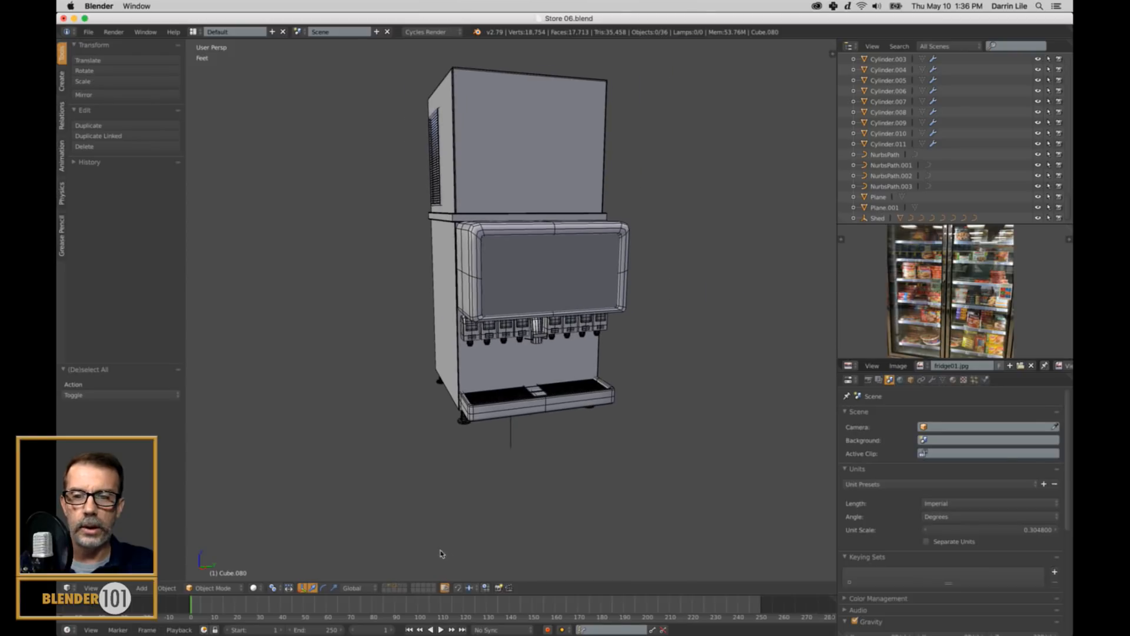
{"action": "left_click", "coordinate": [401, 587]}
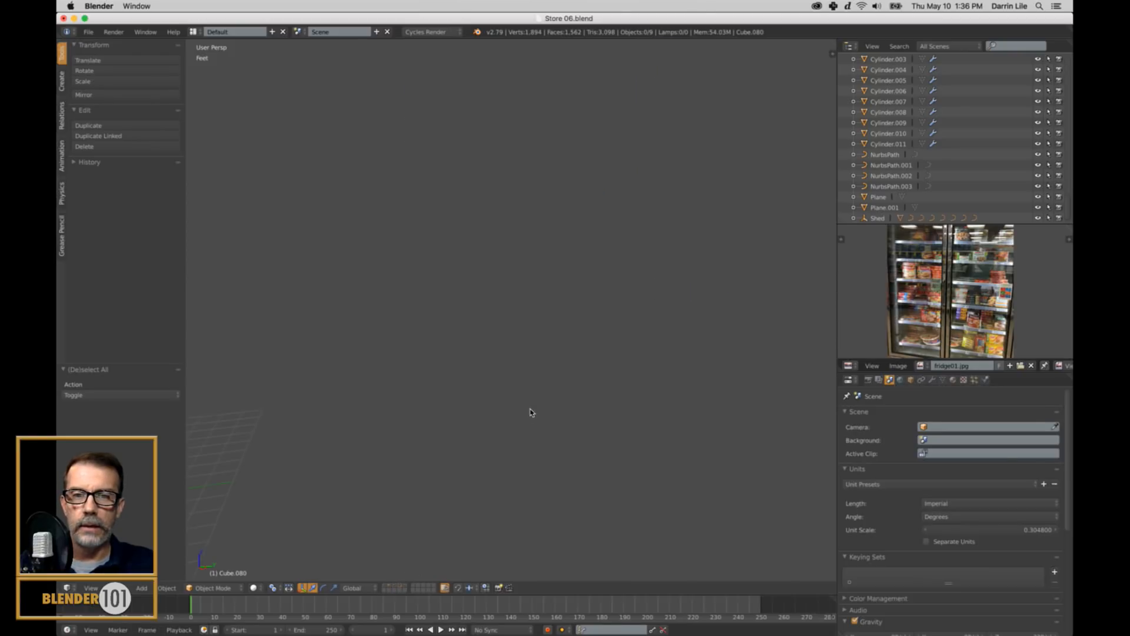
{"action": "scroll", "coordinate": [531, 409], "scroll_direction": "down", "scroll_amount": 10}
{"action": "scroll", "coordinate": [532, 407], "scroll_direction": "up", "scroll_amount": 3}
{"action": "middle_click_drag", "start_coordinate": [505, 454], "coordinate": [775, 384]}
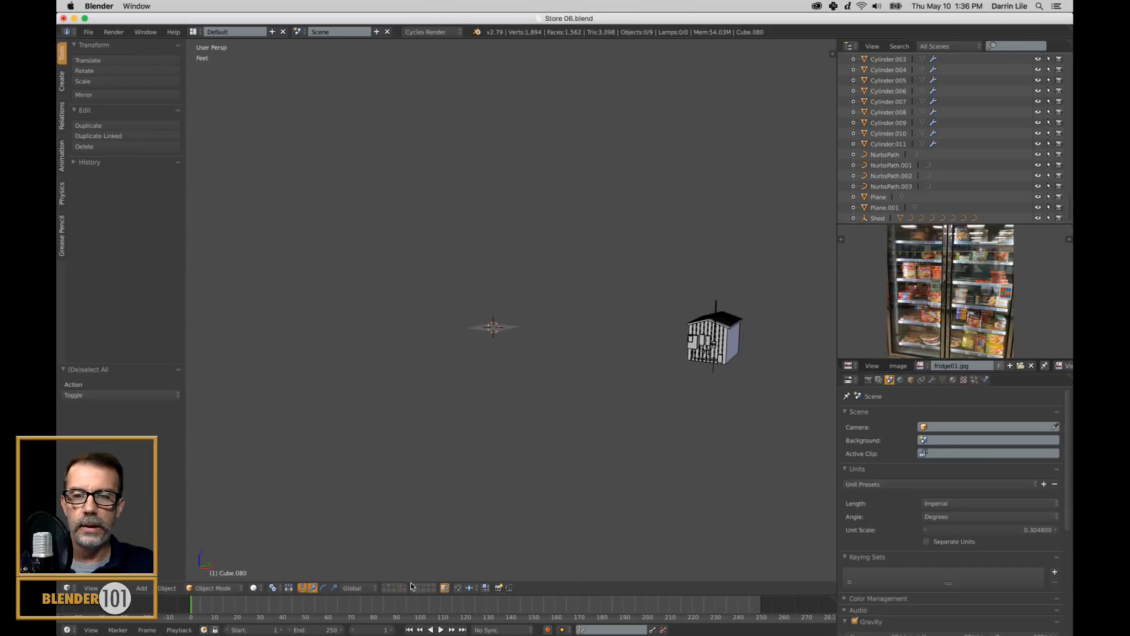
Show only layer 5, select the copied fridge box and centre the view on it.
{"action": "left_click", "coordinate": [411, 586]}
{"action": "middle_click_drag", "start_coordinate": [550, 322], "coordinate": [612, 343]}
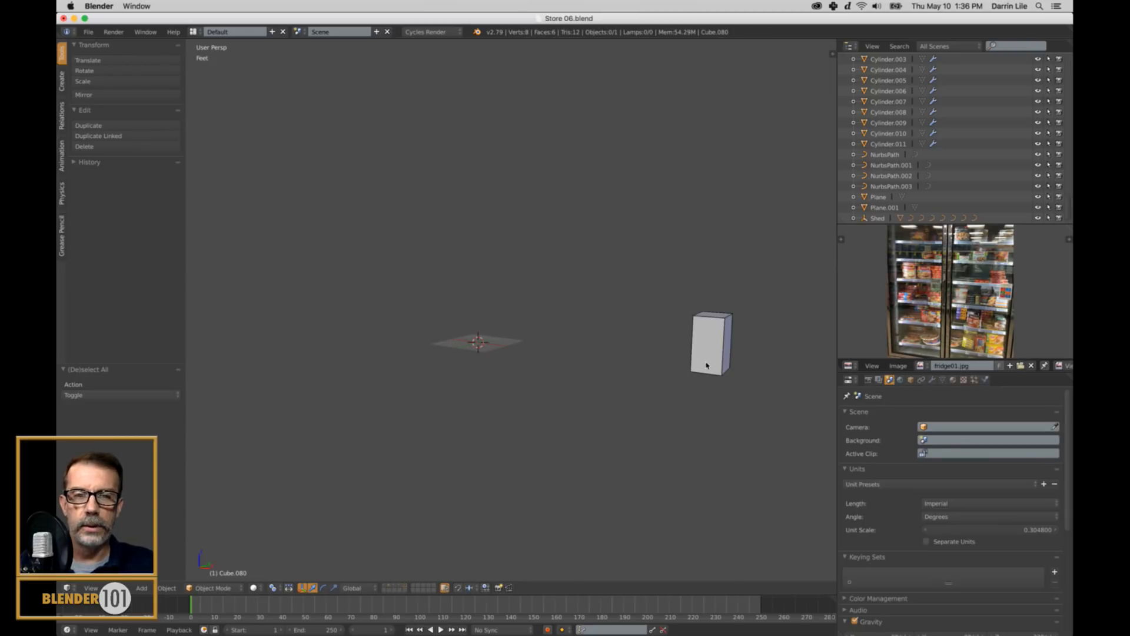
{"action": "middle_click_drag", "start_coordinate": [707, 365], "coordinate": [558, 387]}
{"action": "right_click", "coordinate": [685, 355]}
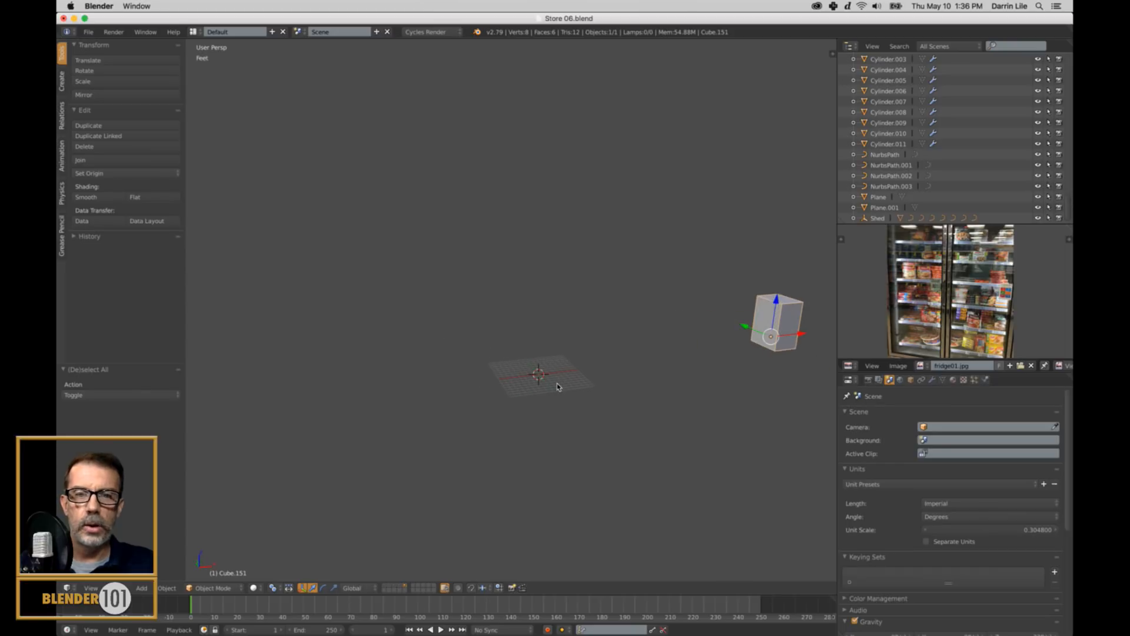
{"action": "key", "text": "KP_Decimal"}
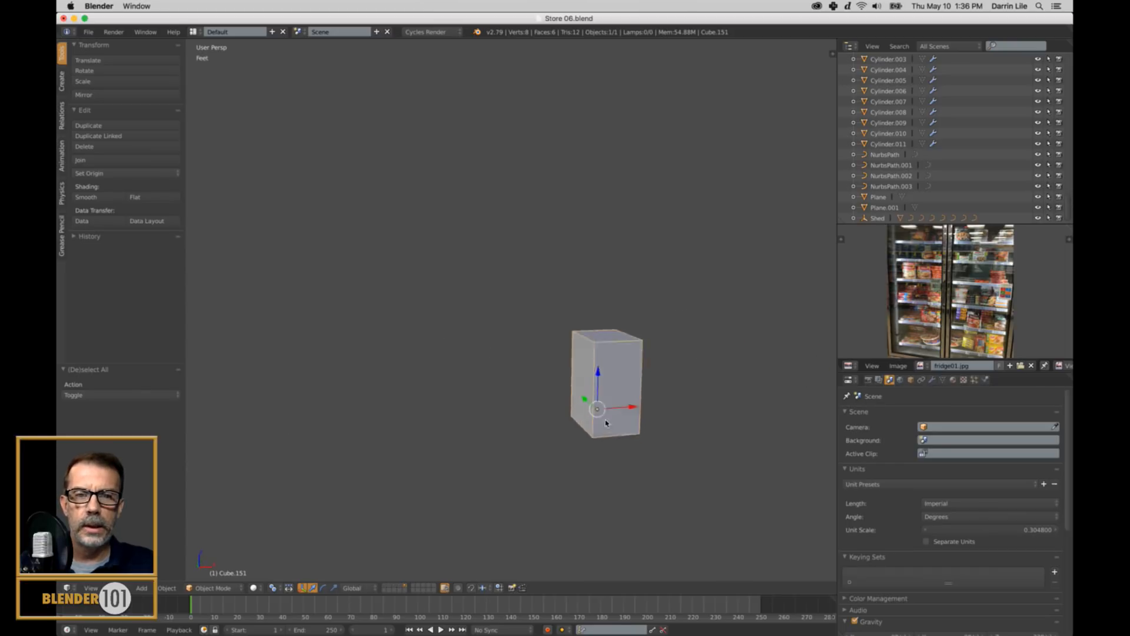
Snap the 3D cursor to the fridge box's bottom face and set the box's origin to the 3D cursor.
{"action": "middle_click_drag", "start_coordinate": [606, 423], "coordinate": [608, 391]}
{"action": "key", "text": "Tab"}
{"action": "scroll", "coordinate": [634, 373], "scroll_direction": "up", "scroll_amount": 3}
{"action": "right_click", "coordinate": [689, 311]}
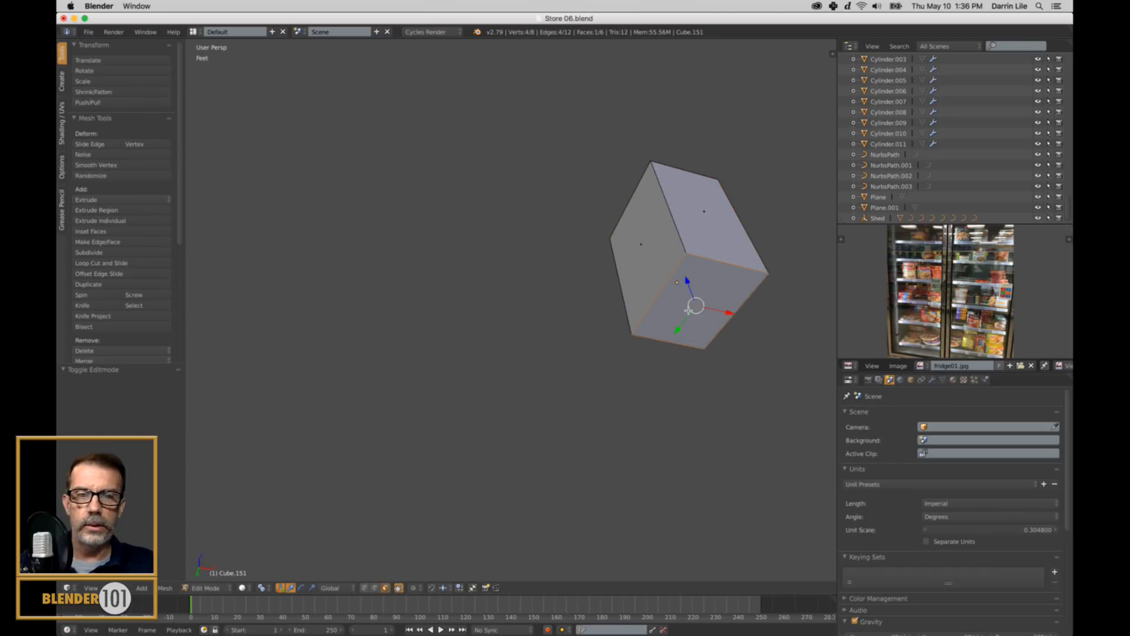
{"action": "key", "text": "shift+s"}
{"action": "left_click", "coordinate": [676, 352]}
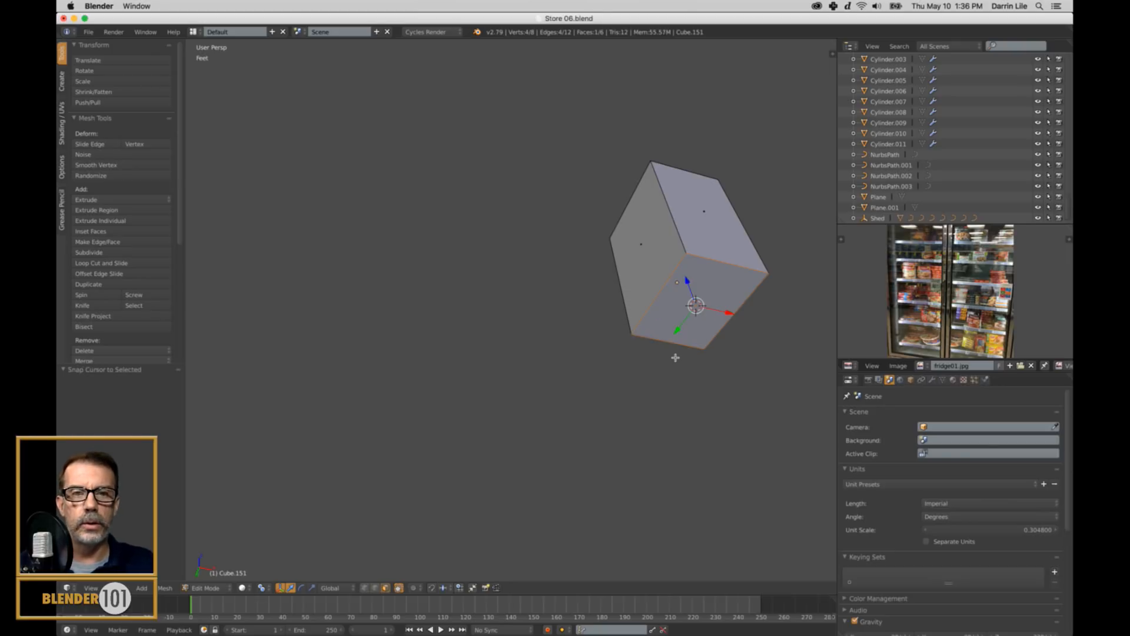
{"action": "key", "text": "Tab"}
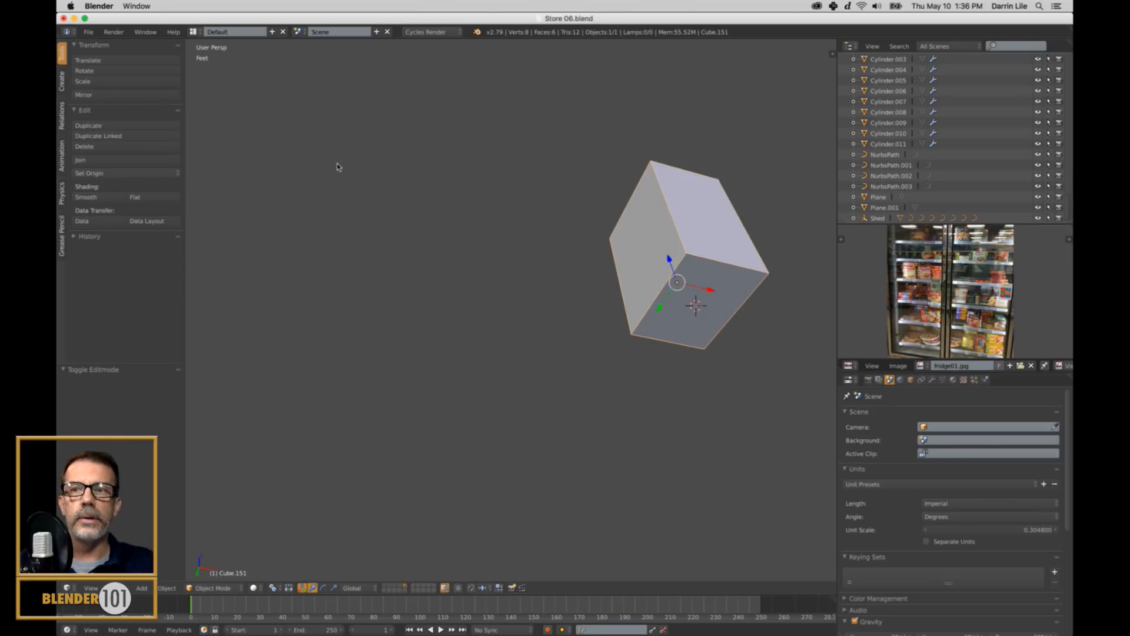
{"action": "left_click", "coordinate": [98, 173]}
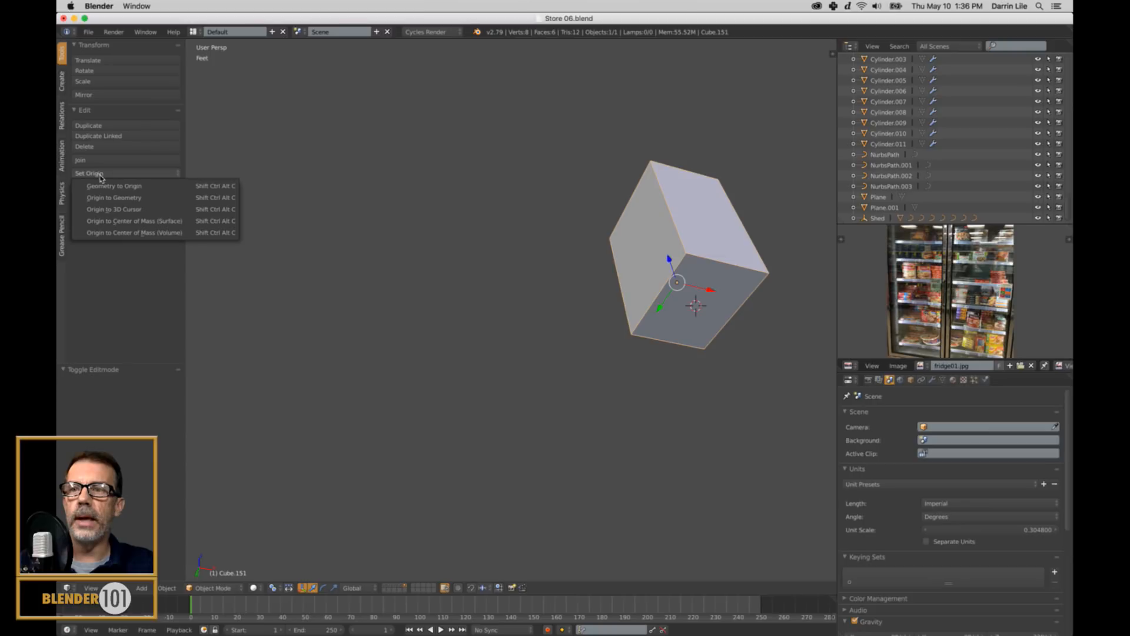
{"action": "left_click", "coordinate": [115, 209]}
Reset the 3D cursor to the world centre, snap the fridge box to the cursor and frame it.
{"action": "scroll", "coordinate": [516, 341], "scroll_direction": "down", "scroll_amount": 3}
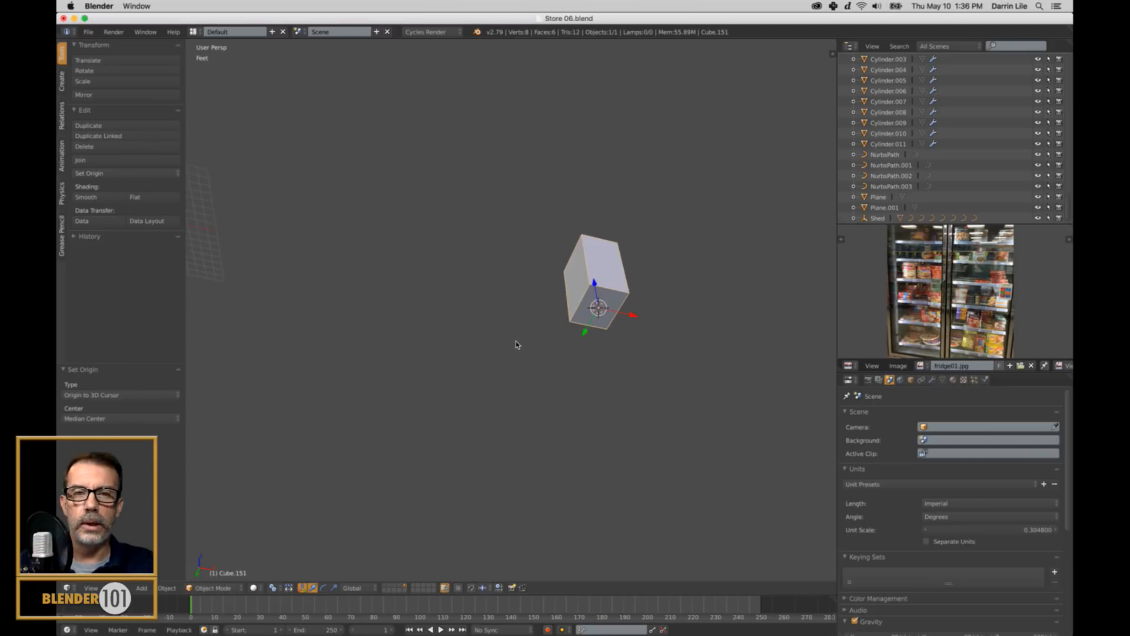
{"action": "middle_click_drag", "start_coordinate": [516, 341], "coordinate": [541, 386]}
{"action": "key", "text": "shift+s"}
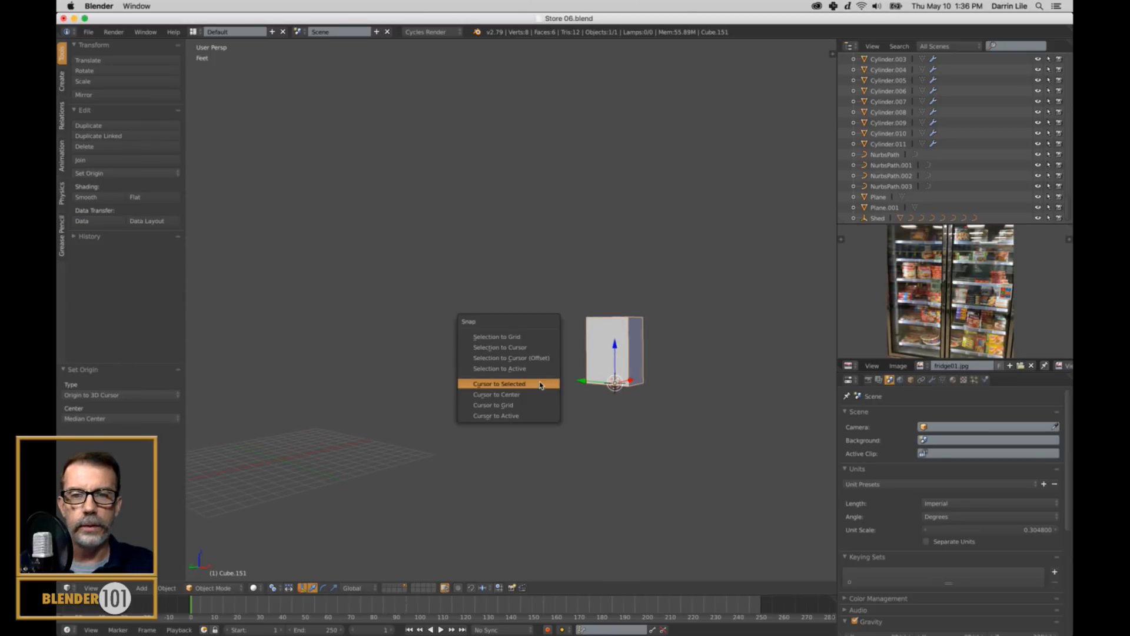
{"action": "left_click", "coordinate": [555, 504]}
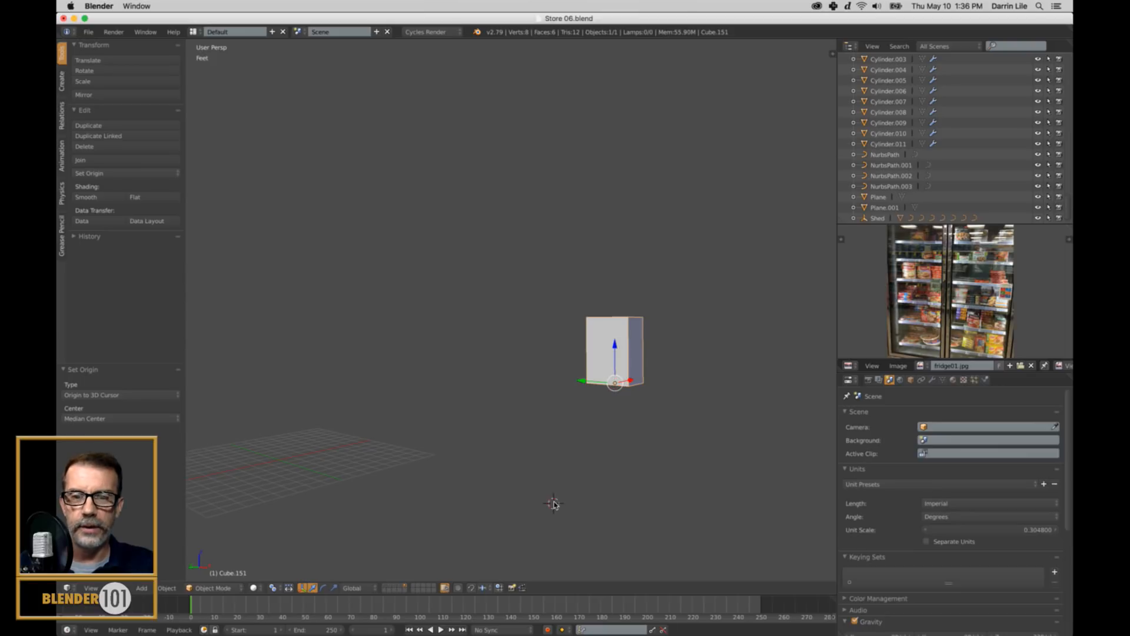
{"action": "key", "text": "shift+c"}
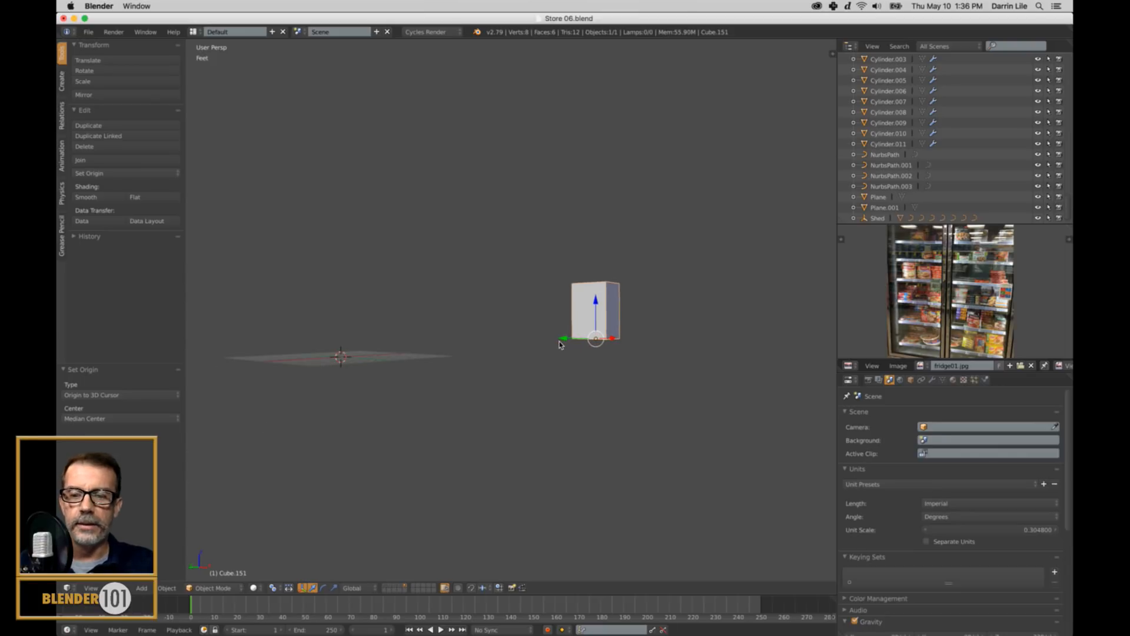
{"action": "key", "text": "shift+s"}
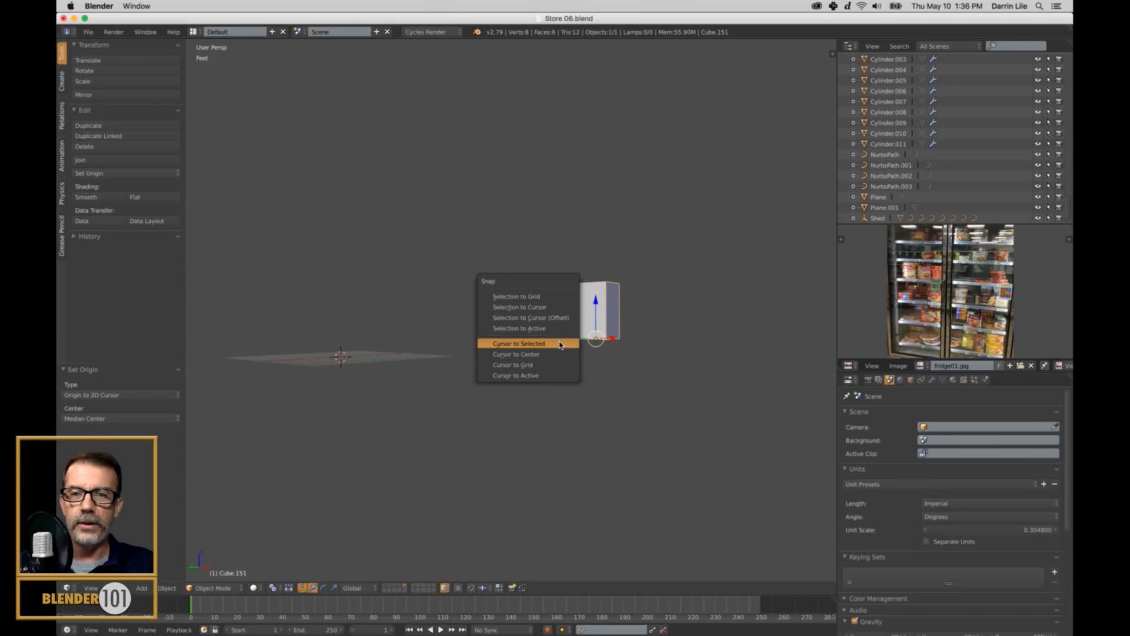
{"action": "left_click", "coordinate": [553, 307]}
{"action": "middle_click_drag", "start_coordinate": [481, 393], "coordinate": [511, 415]}
{"action": "key", "text": "KP_Decimal"}
{"action": "scroll", "coordinate": [501, 411], "scroll_direction": "down", "scroll_amount": 3}
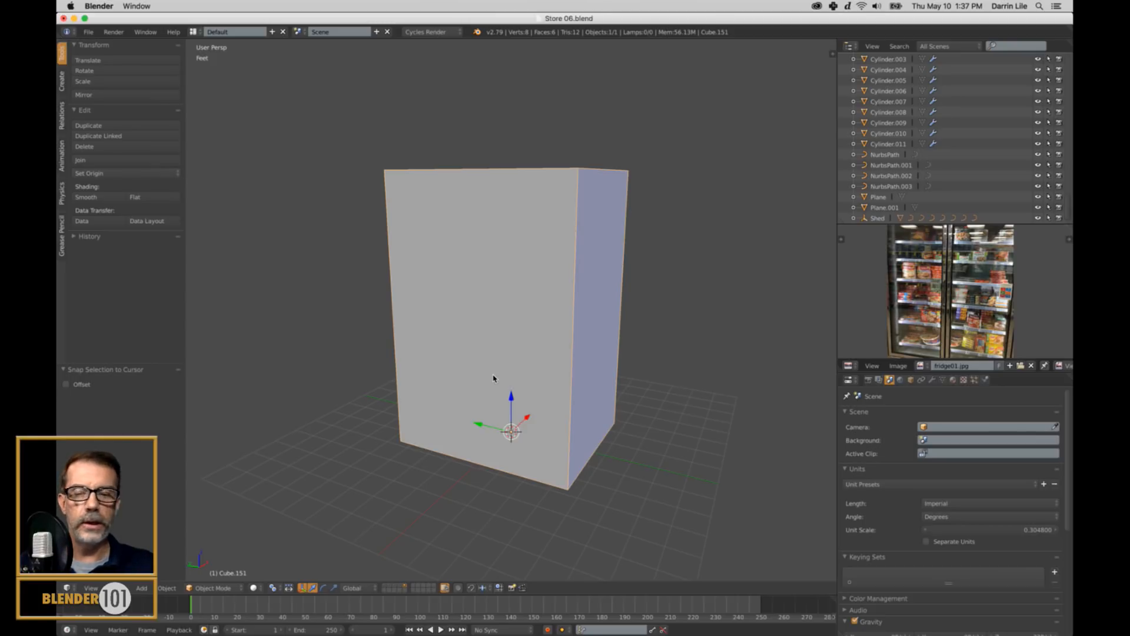
Examine the fridge box from several sides, including in front orthographic view and in wireframe display.
{"action": "middle_click_drag", "start_coordinate": [555, 372], "coordinate": [564, 357], "text": "shift"}
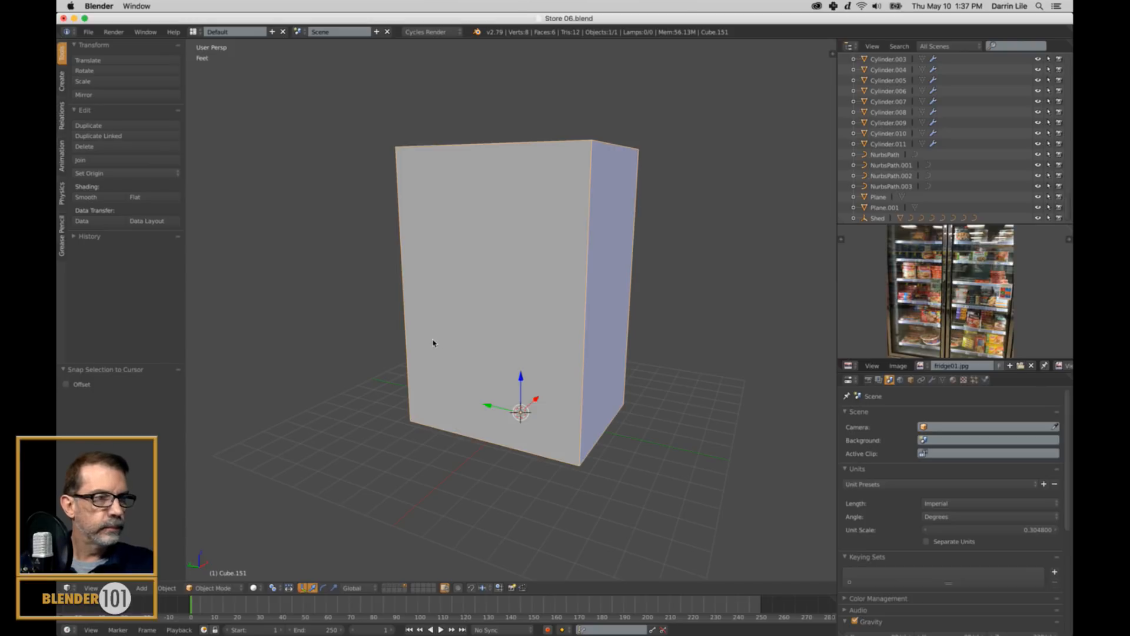
{"action": "middle_click_drag", "start_coordinate": [405, 348], "coordinate": [358, 369]}
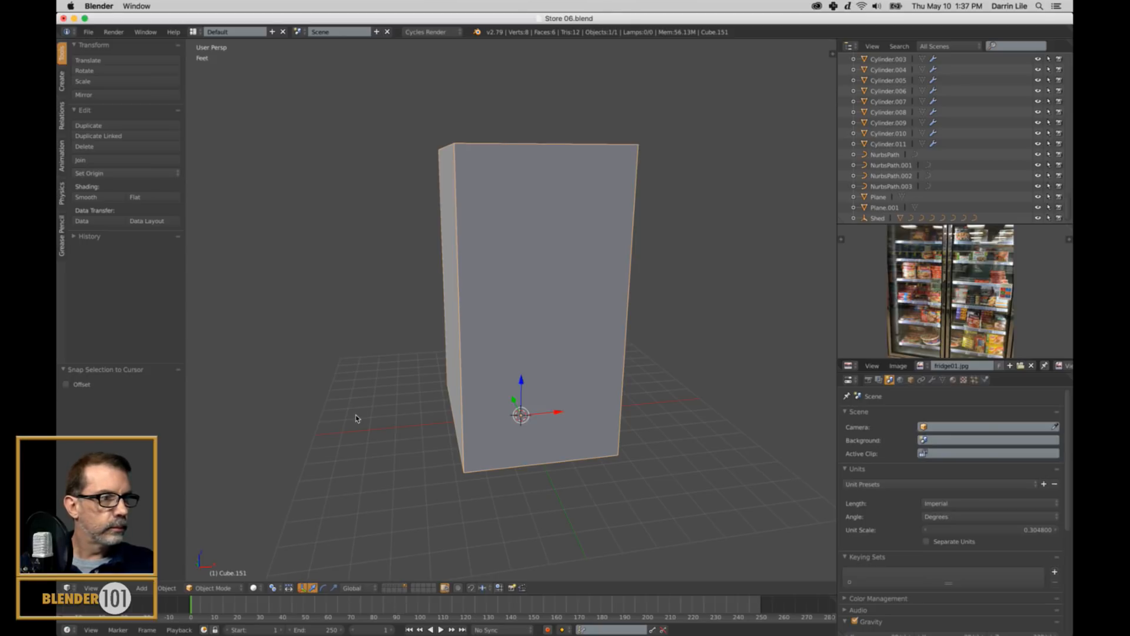
{"action": "middle_click_drag", "start_coordinate": [448, 392], "coordinate": [460, 389]}
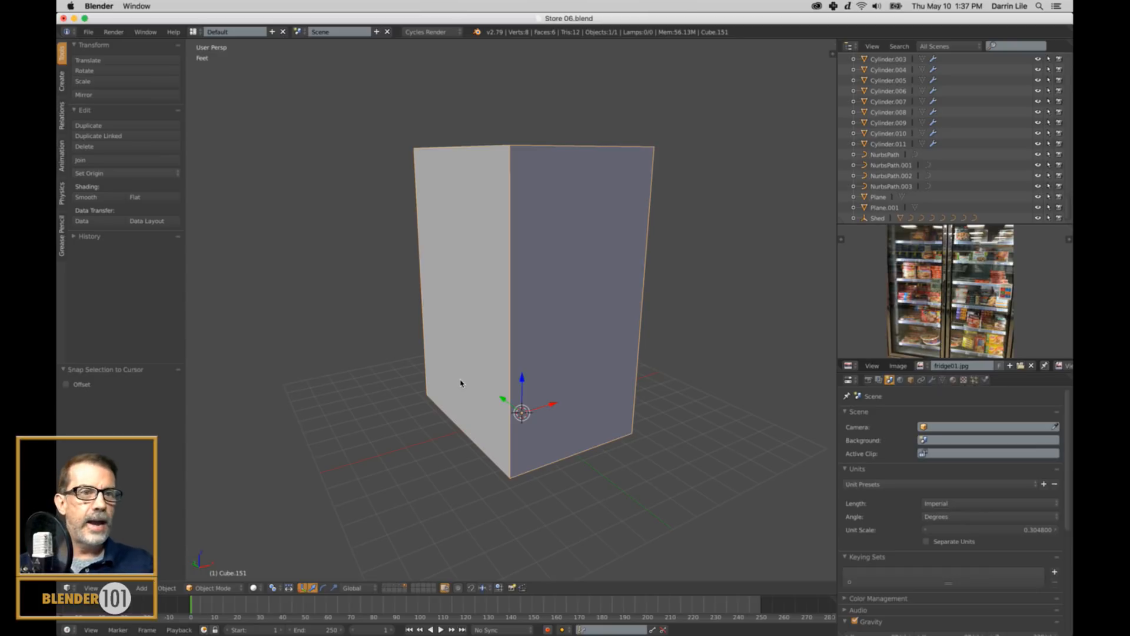
{"action": "middle_click_drag", "start_coordinate": [524, 375], "coordinate": [534, 375]}
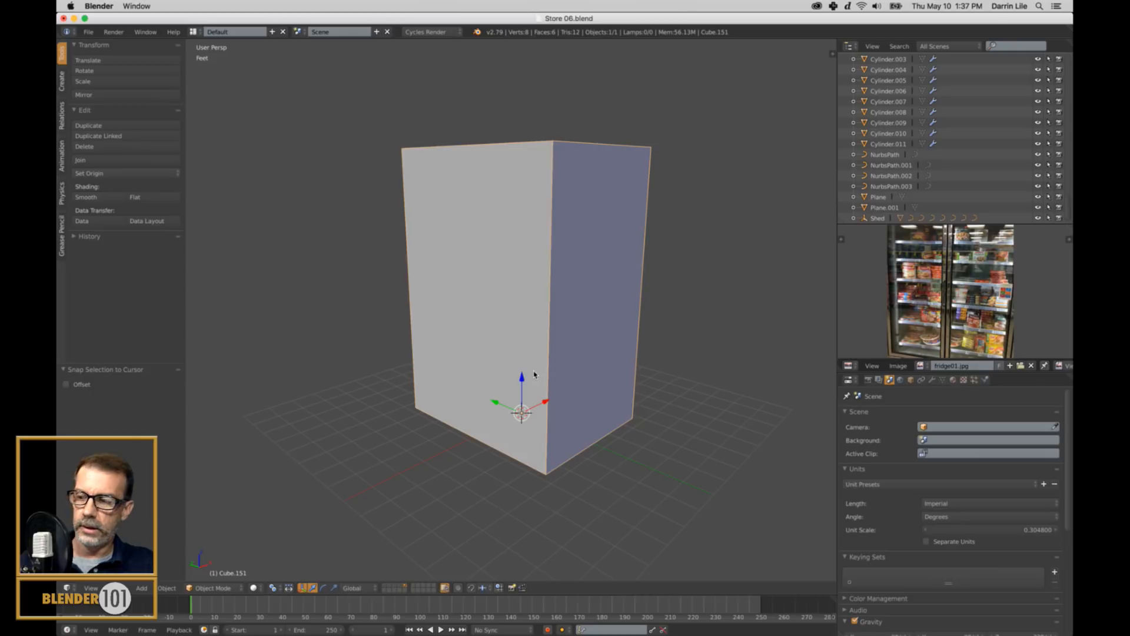
{"action": "key", "text": "KP_1"}
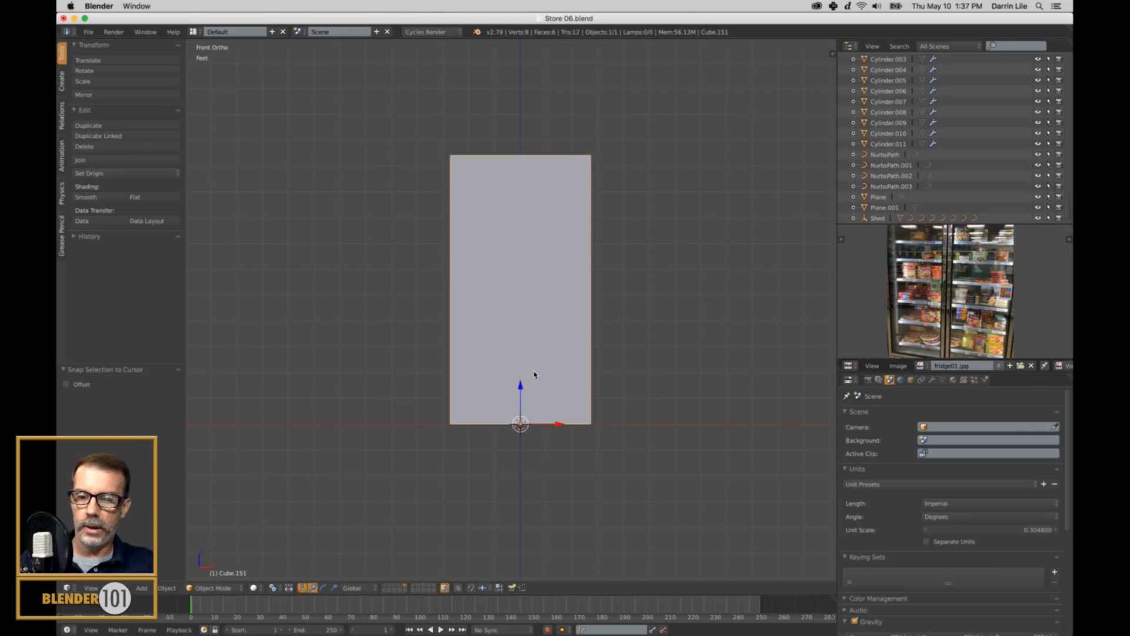
{"action": "key", "text": "z"}
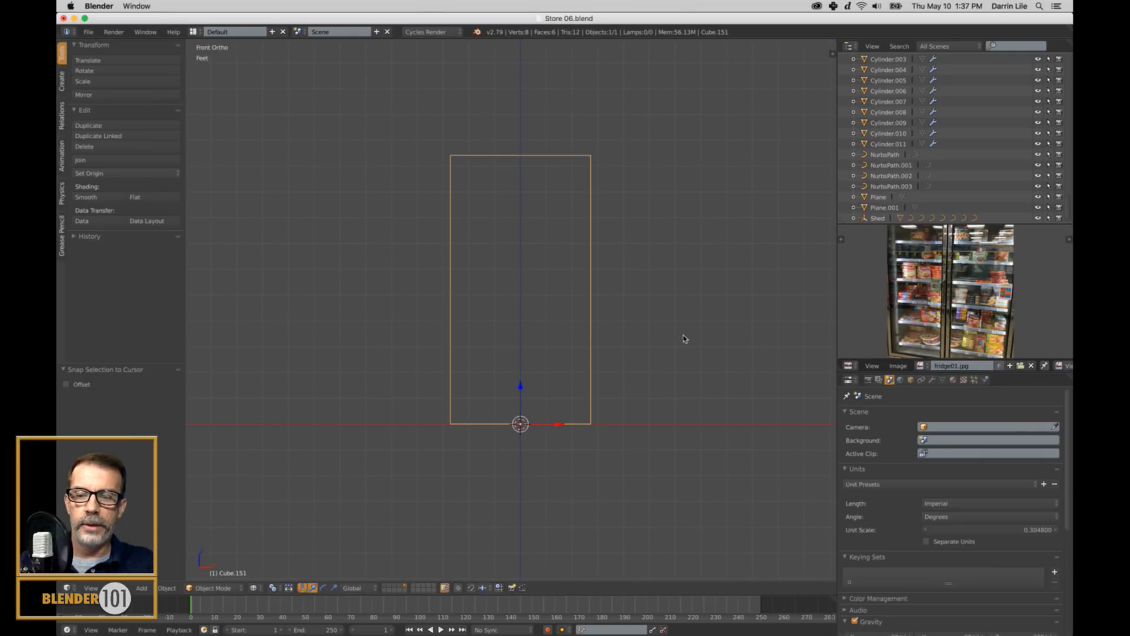
{"action": "middle_click_drag", "start_coordinate": [603, 364], "coordinate": [623, 380]}
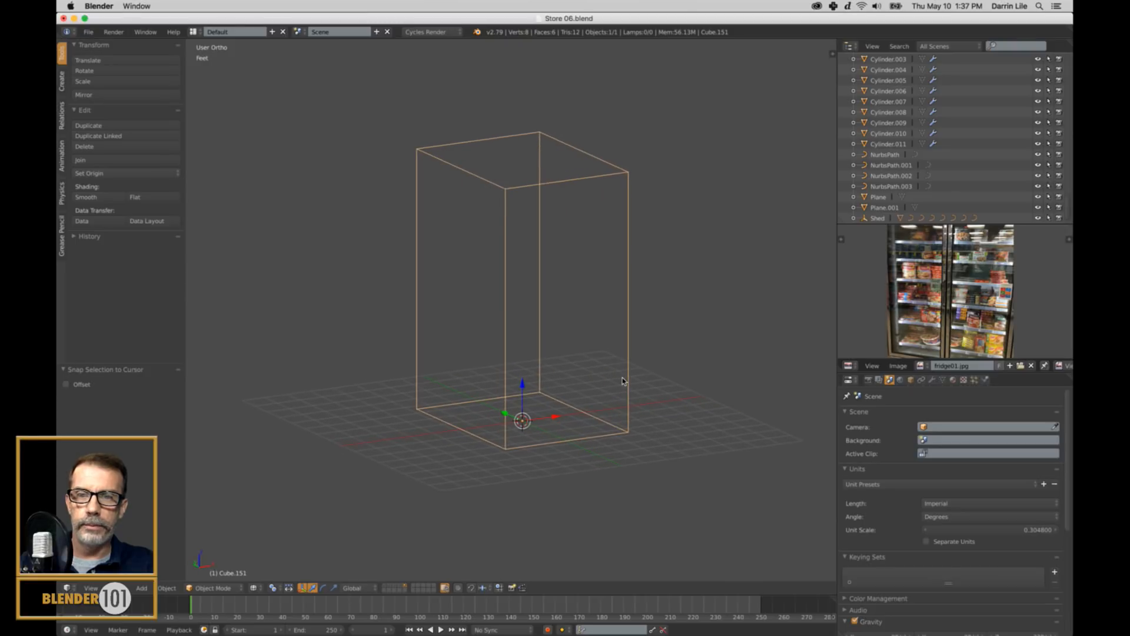
{"action": "key", "text": "a"}
{"action": "key", "text": "KP_5"}
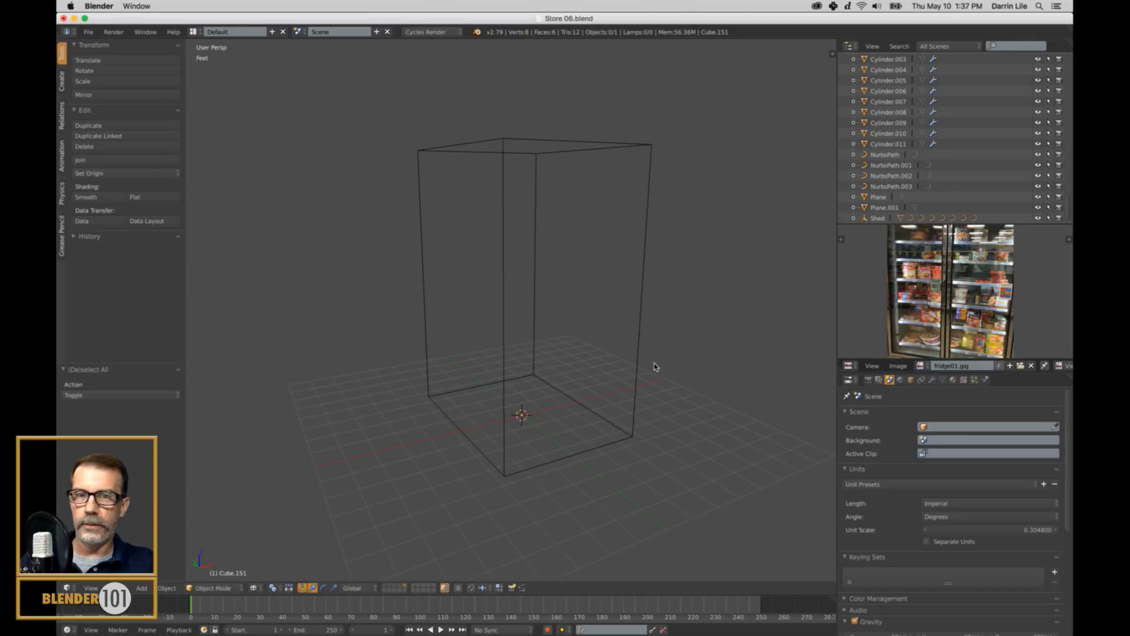
{"action": "key", "text": "z"}
{"action": "scroll", "coordinate": [621, 369], "scroll_direction": "down", "scroll_amount": 3}
{"action": "middle_click_drag", "start_coordinate": [597, 373], "coordinate": [612, 374]}
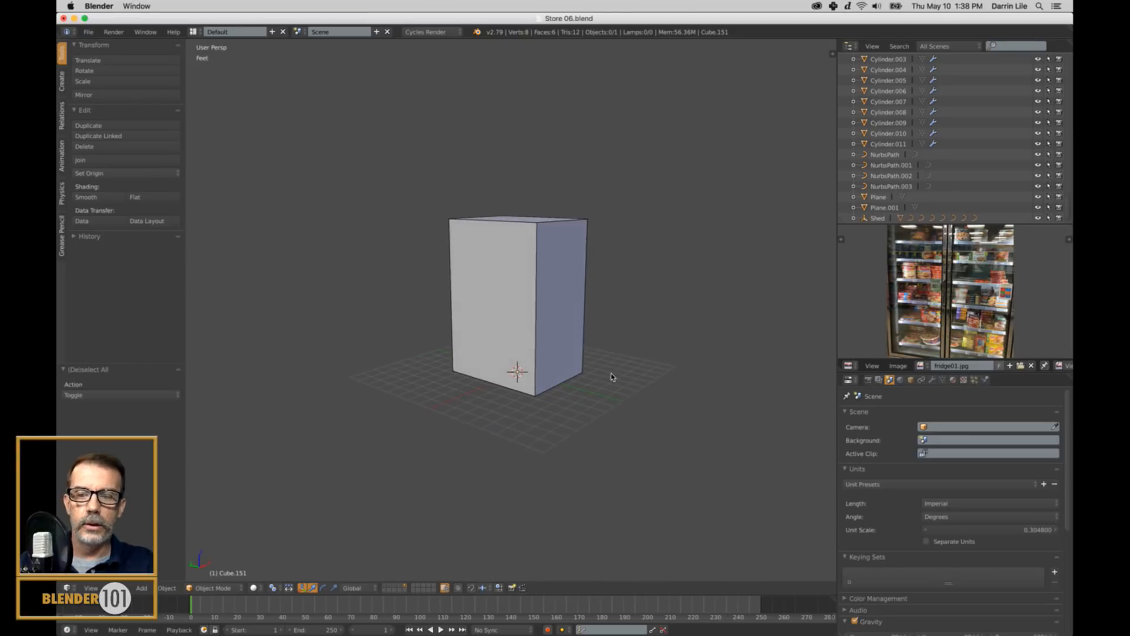
Select the fridge box in Object Mode and turn the view to face its wide front side.
{"action": "key", "text": "Tab"}
{"action": "key", "text": "Tab"}
{"action": "scroll", "coordinate": [589, 380], "scroll_direction": "up", "scroll_amount": 2}
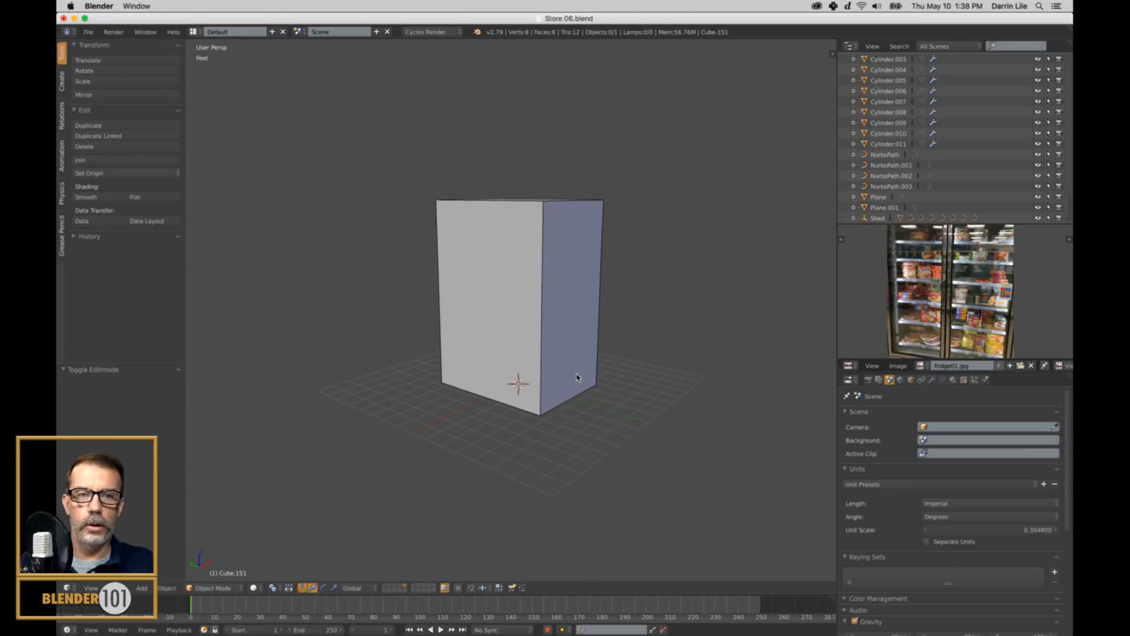
{"action": "right_click", "coordinate": [585, 367]}
{"action": "mouse_move", "coordinate": [586, 370]}
{"action": "middle_mouse_down"}
{"action": "mouse_move", "coordinate": [533, 360]}
{"action": "mouse_move", "coordinate": [630, 358]}
{"action": "mouse_move", "coordinate": [600, 358]}
{"action": "mouse_move", "coordinate": [602, 372]}
{"action": "middle_mouse_up"}
{"action": "scroll", "coordinate": [602, 376], "scroll_direction": "up", "scroll_amount": 2}
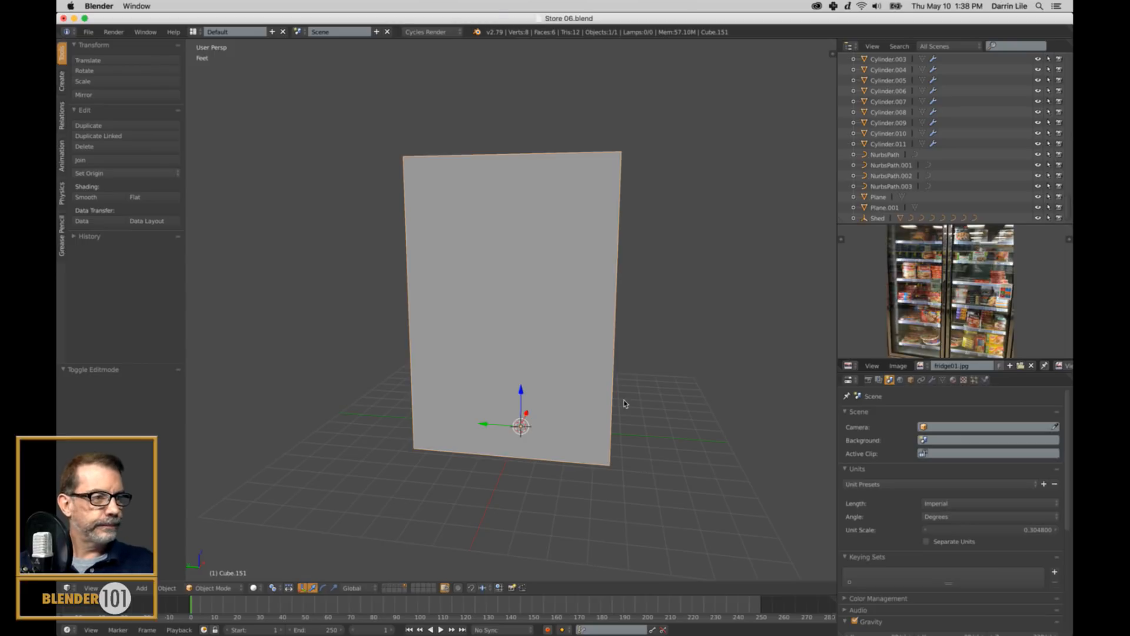
{"action": "scroll", "coordinate": [560, 308], "scroll_direction": "down", "scroll_amount": 2, "text": "shift"}
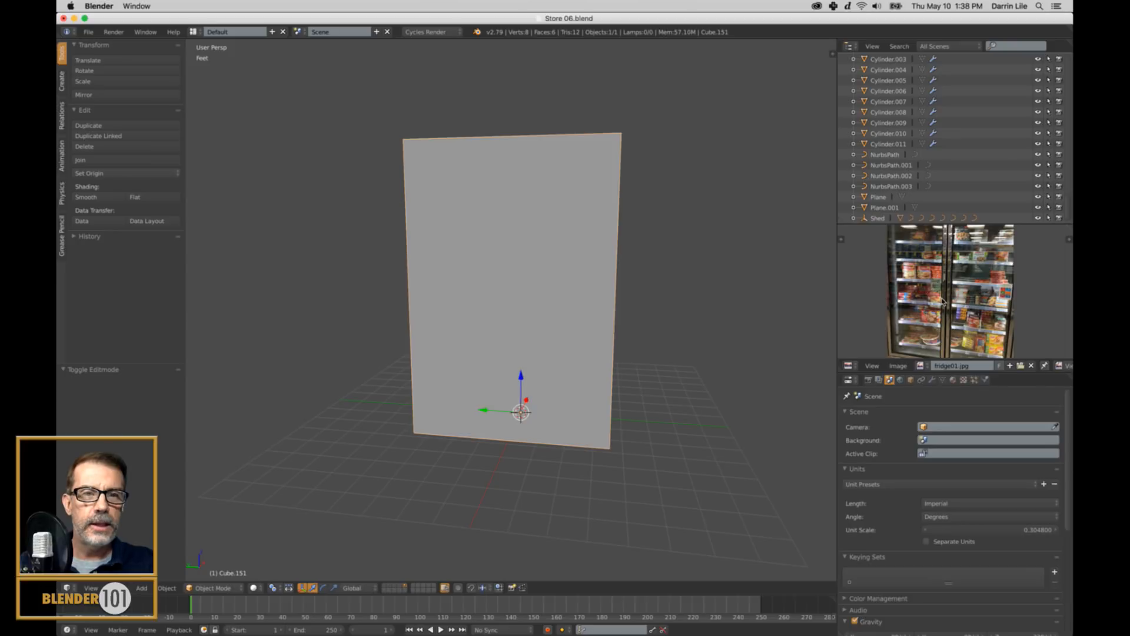
Enlarge the image editor to fit the whole fridge photo and give the outliner more height.
{"action": "scroll", "coordinate": [961, 311], "scroll_direction": "up", "scroll_amount": 2}
{"action": "scroll", "coordinate": [961, 311], "scroll_direction": "down", "scroll_amount": 2}
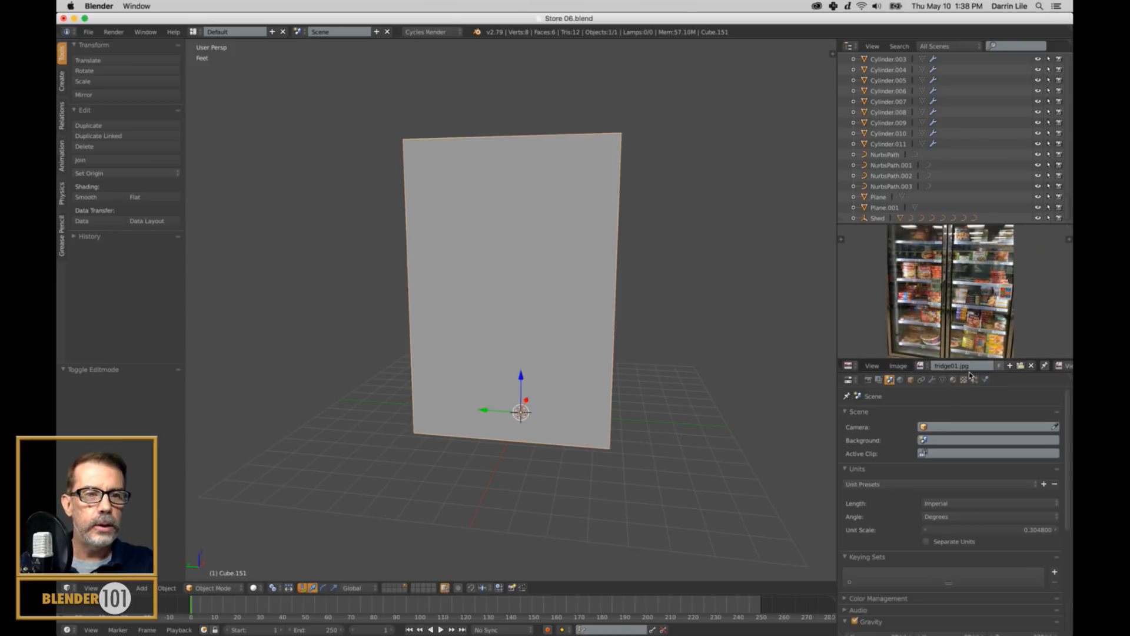
{"action": "left_click_drag", "start_coordinate": [971, 376], "coordinate": [971, 457]}
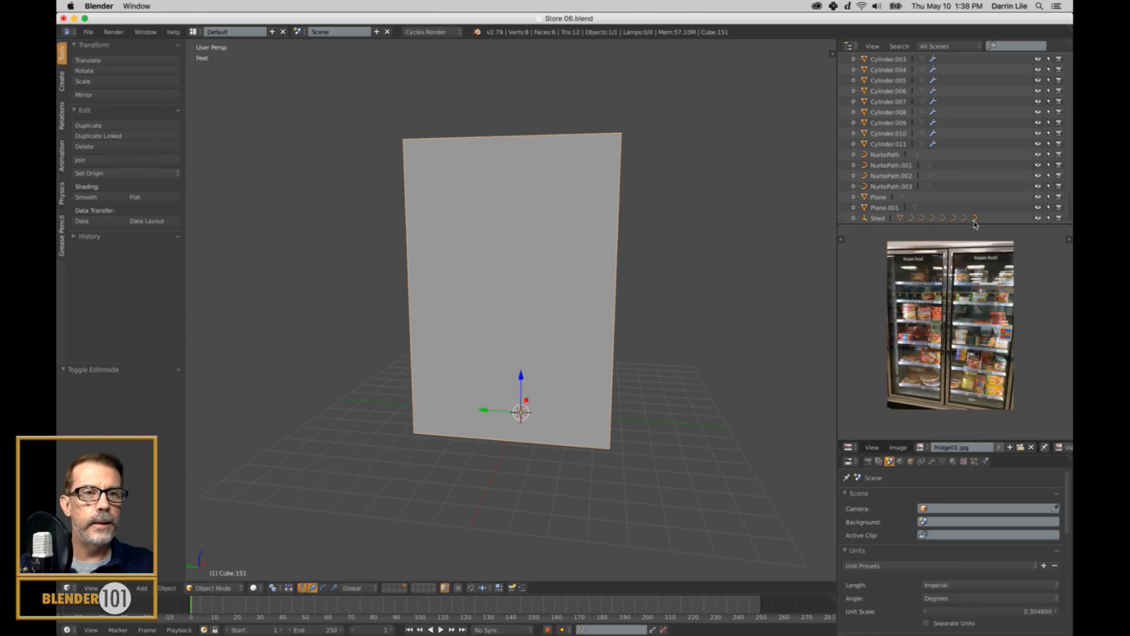
{"action": "left_click_drag", "start_coordinate": [975, 225], "coordinate": [951, 268]}
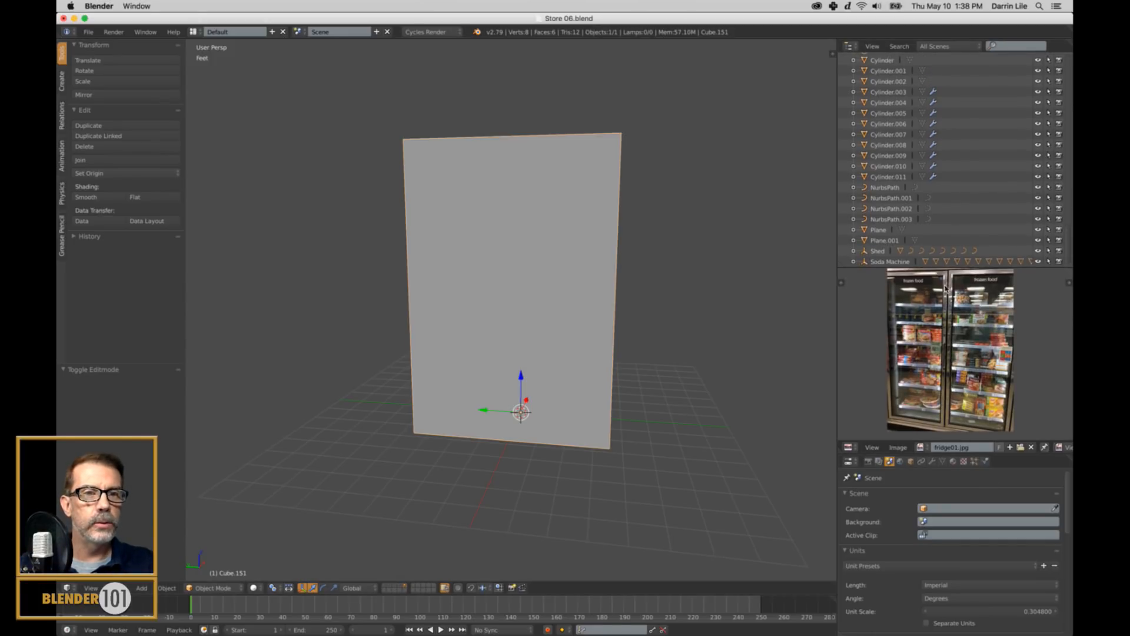
Turn the outliner area into a UV/Image Editor and start opening an image in it.
{"action": "left_click", "coordinate": [849, 46]}
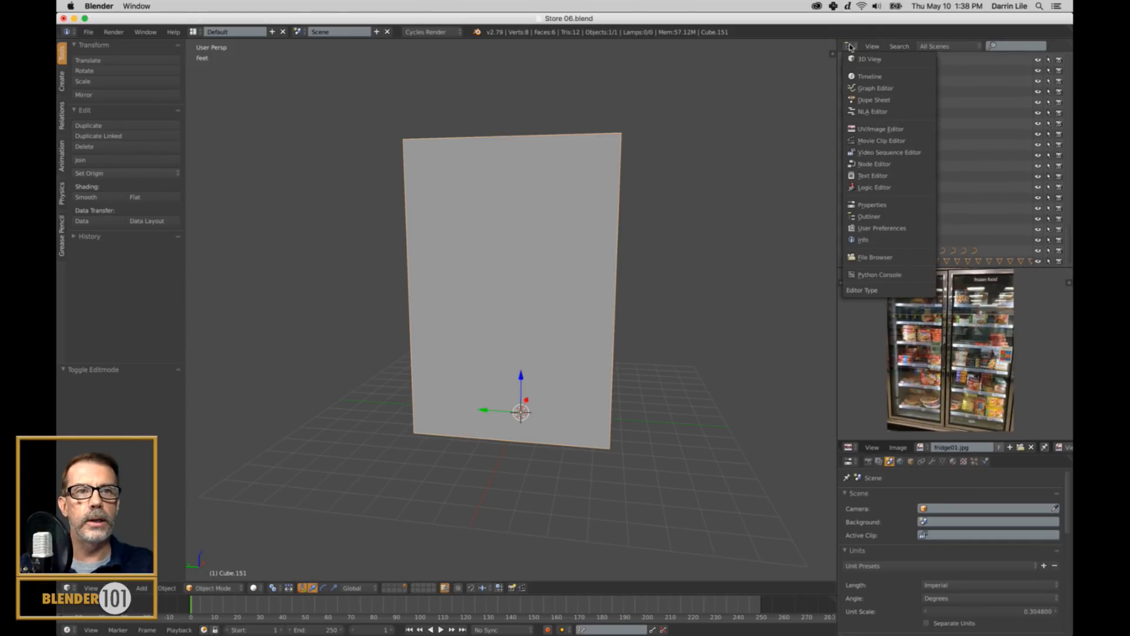
{"action": "left_click", "coordinate": [881, 129]}
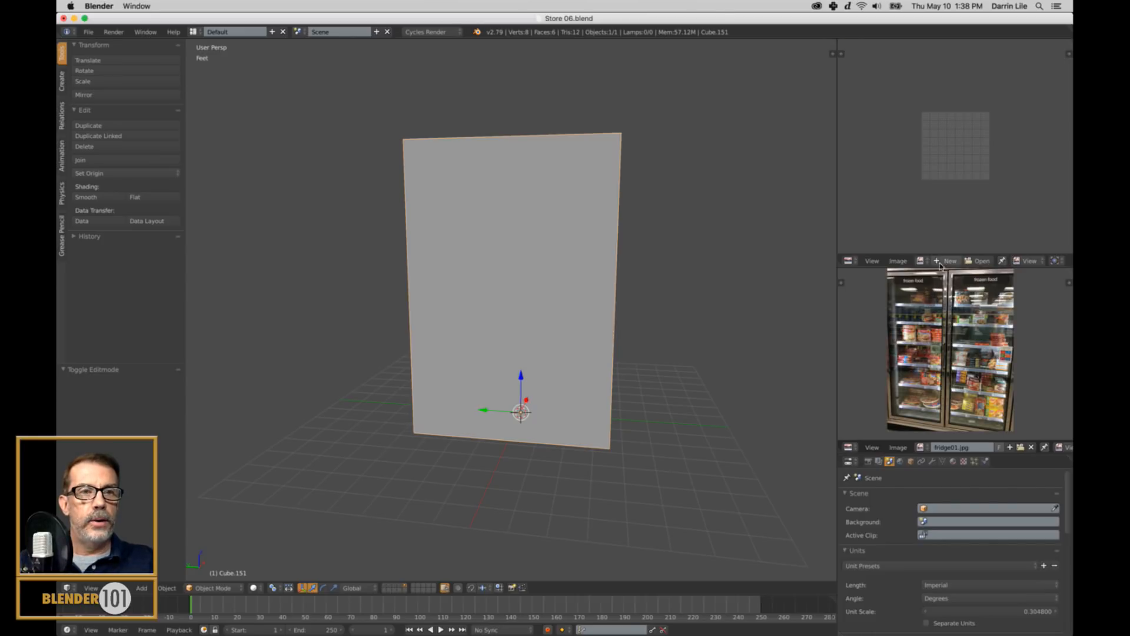
{"action": "left_click", "coordinate": [980, 261]}
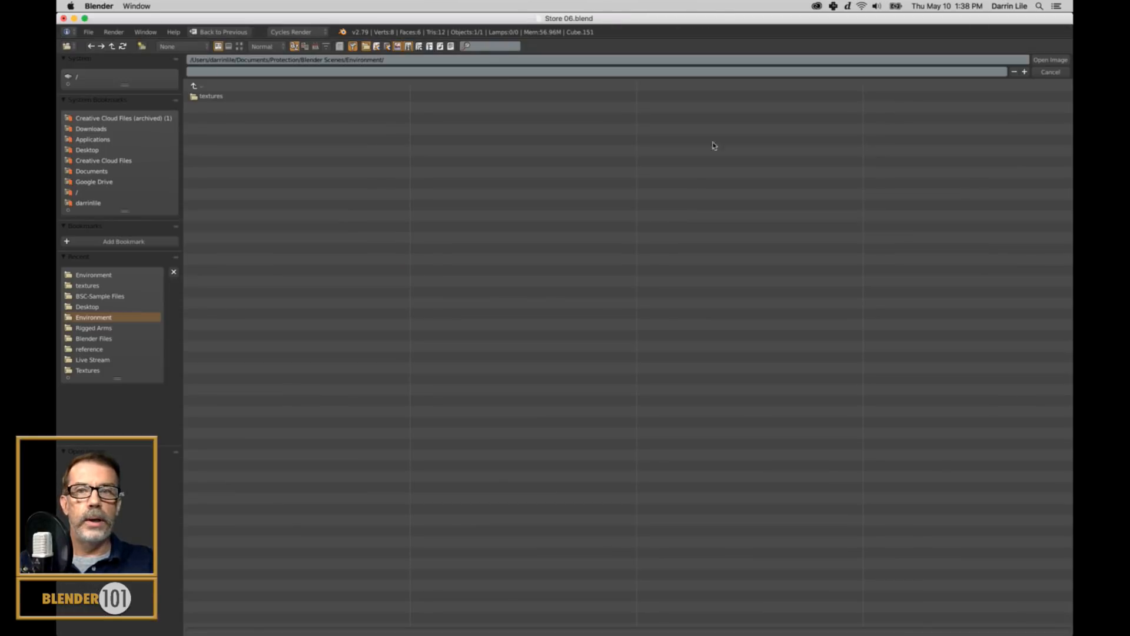
Browse to the Environment folder within the Protection project's Reference images folder.
{"action": "left_click", "coordinate": [200, 86]}
{"action": "left_click", "coordinate": [207, 106]}
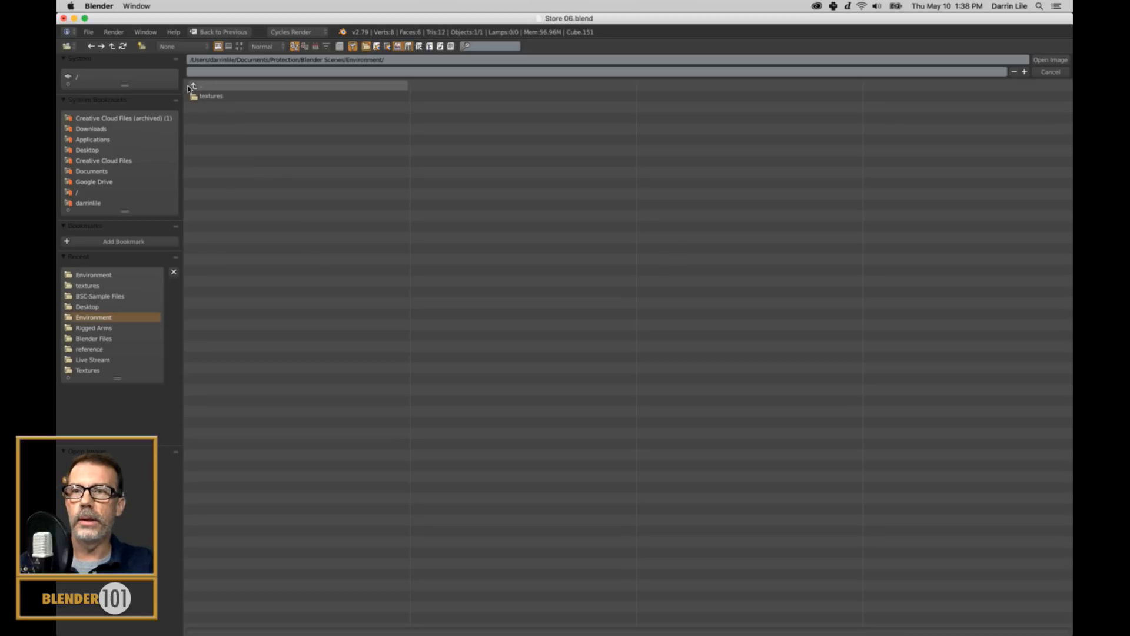
{"action": "left_click", "coordinate": [190, 86]}
{"action": "left_click", "coordinate": [195, 86]}
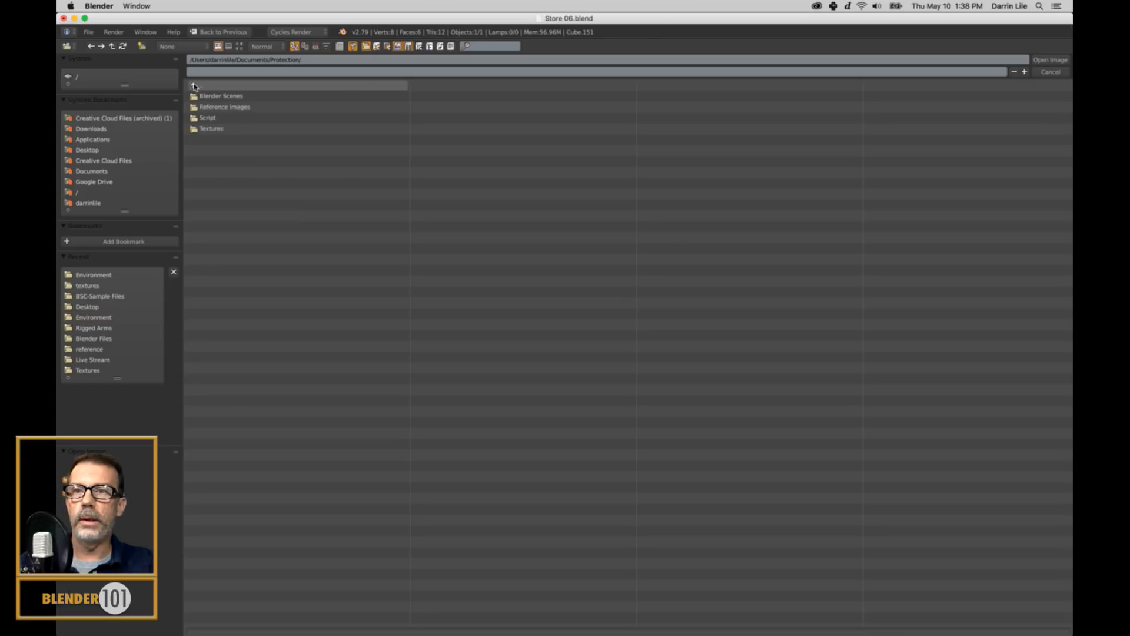
{"action": "left_click", "coordinate": [195, 86]}
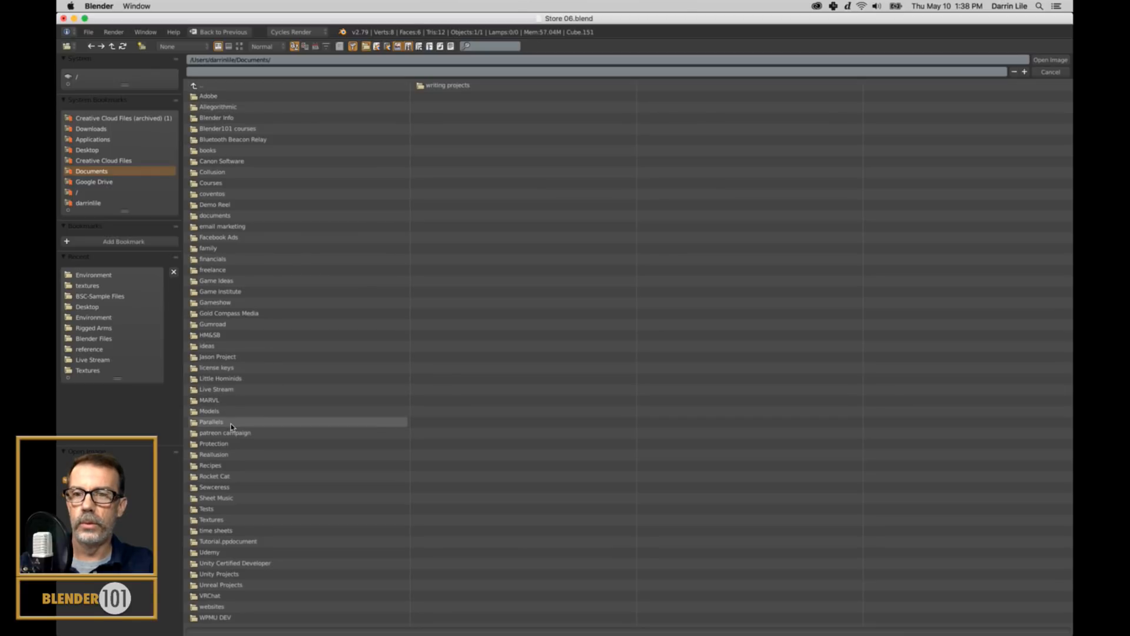
{"action": "left_click", "coordinate": [234, 443]}
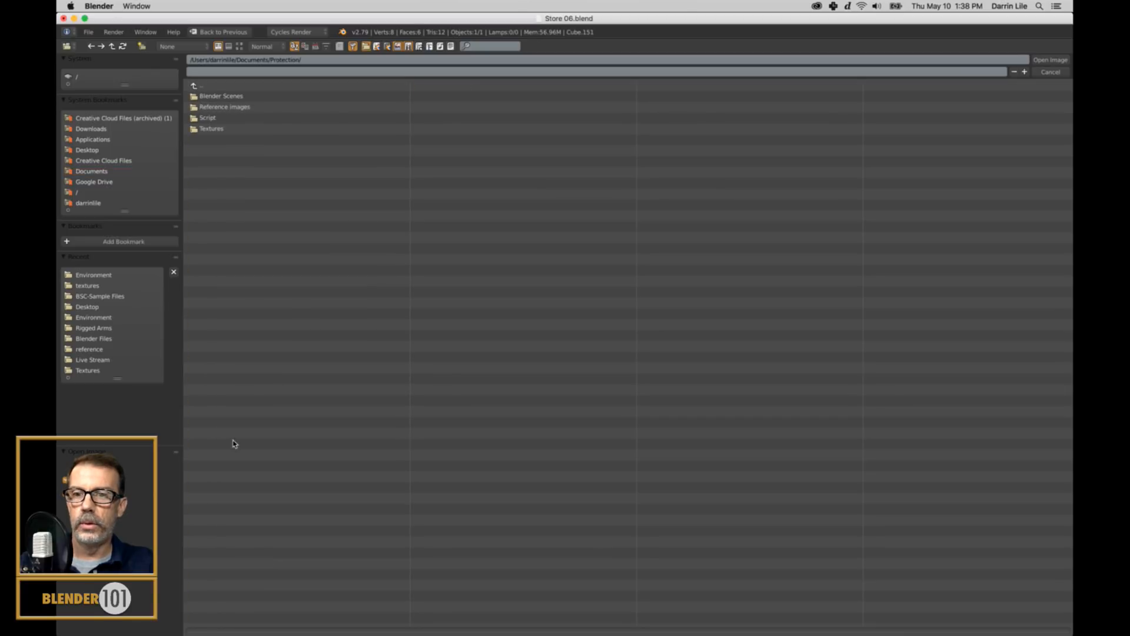
{"action": "left_click", "coordinate": [206, 106]}
{"action": "left_click", "coordinate": [214, 96]}
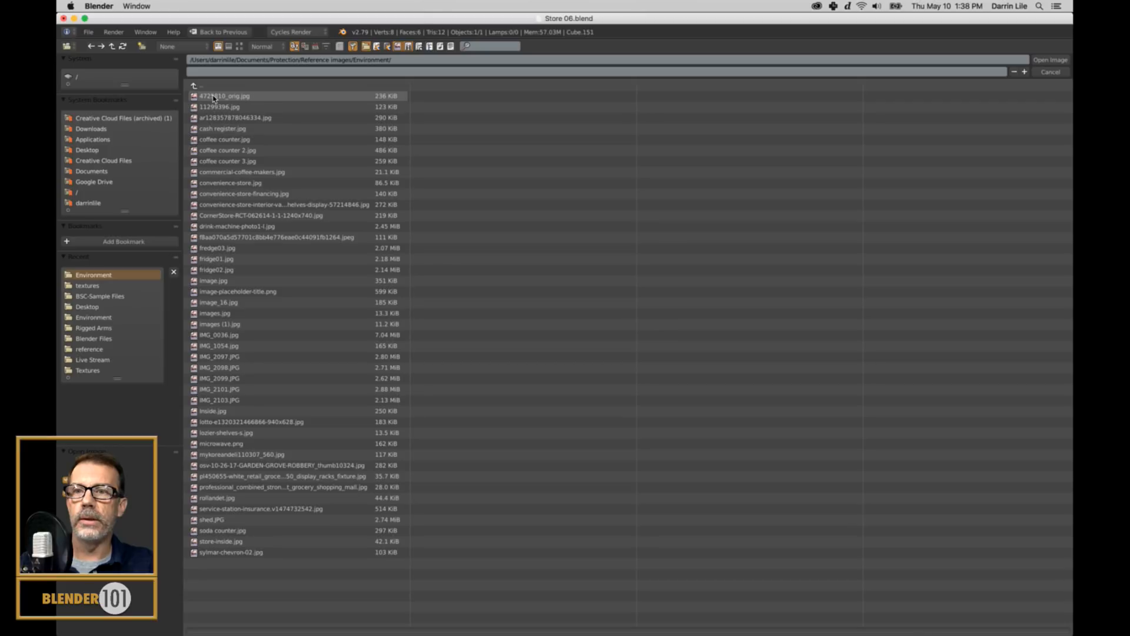
Show the reference files as thumbnails, load fredge03.jpg into the new image editor and inspect the fridge's lower frame.
{"action": "left_click", "coordinate": [243, 47]}
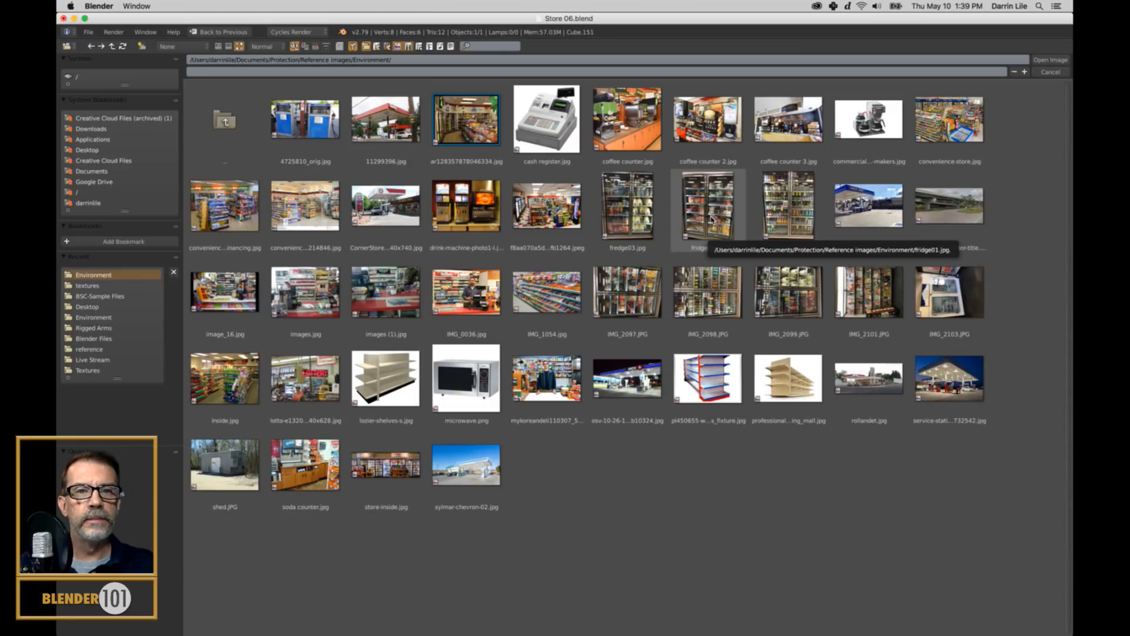
{"action": "left_click", "coordinate": [629, 212]}
{"action": "left_click", "coordinate": [1050, 59]}
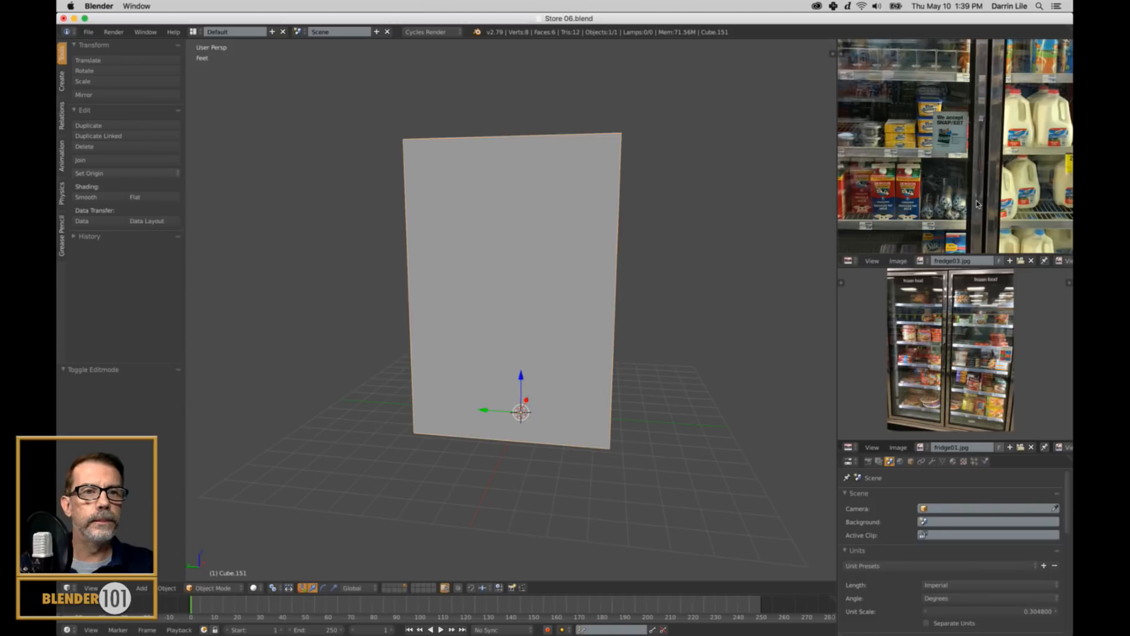
{"action": "scroll", "coordinate": [972, 197], "scroll_direction": "down", "scroll_amount": 4}
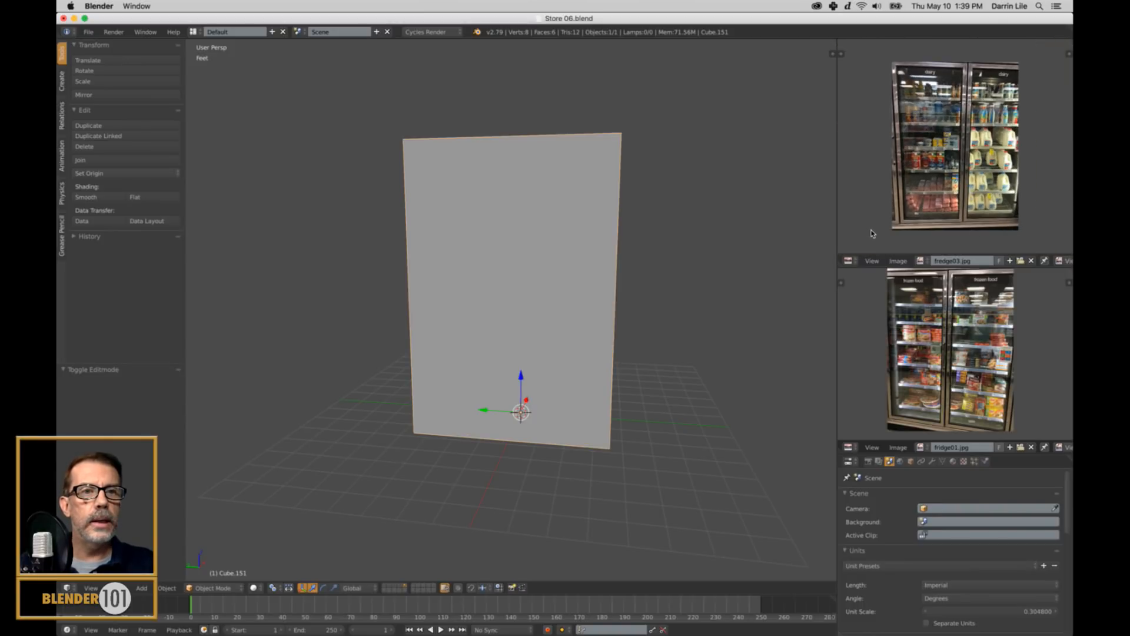
{"action": "scroll", "coordinate": [911, 231], "scroll_direction": "up", "scroll_amount": 5}
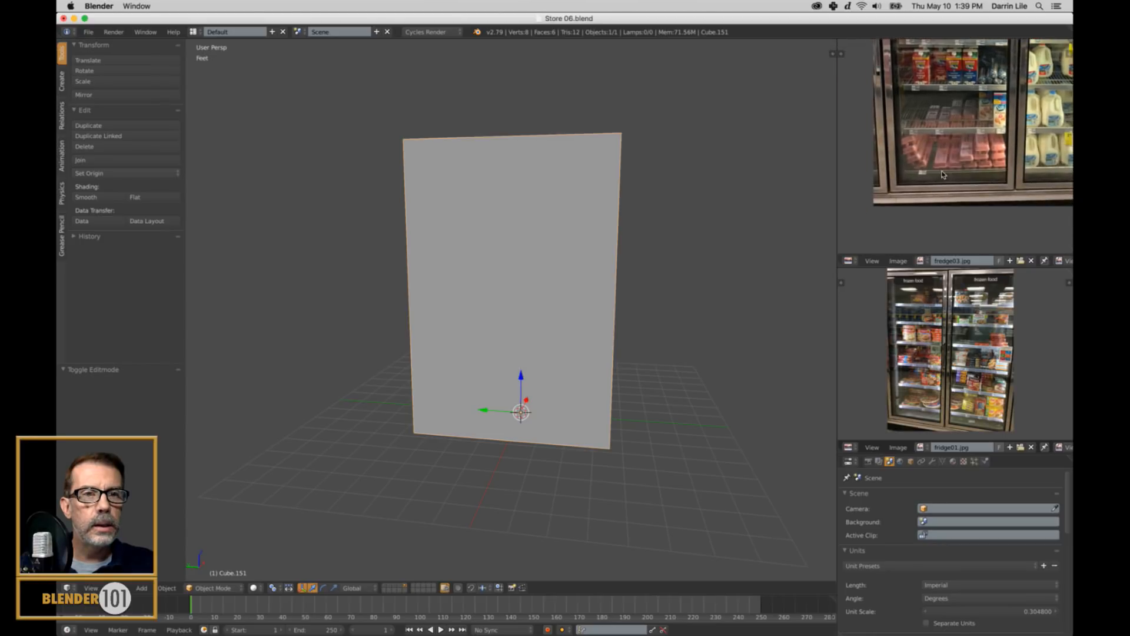
{"action": "scroll", "coordinate": [940, 173], "scroll_direction": "down", "scroll_amount": 5}
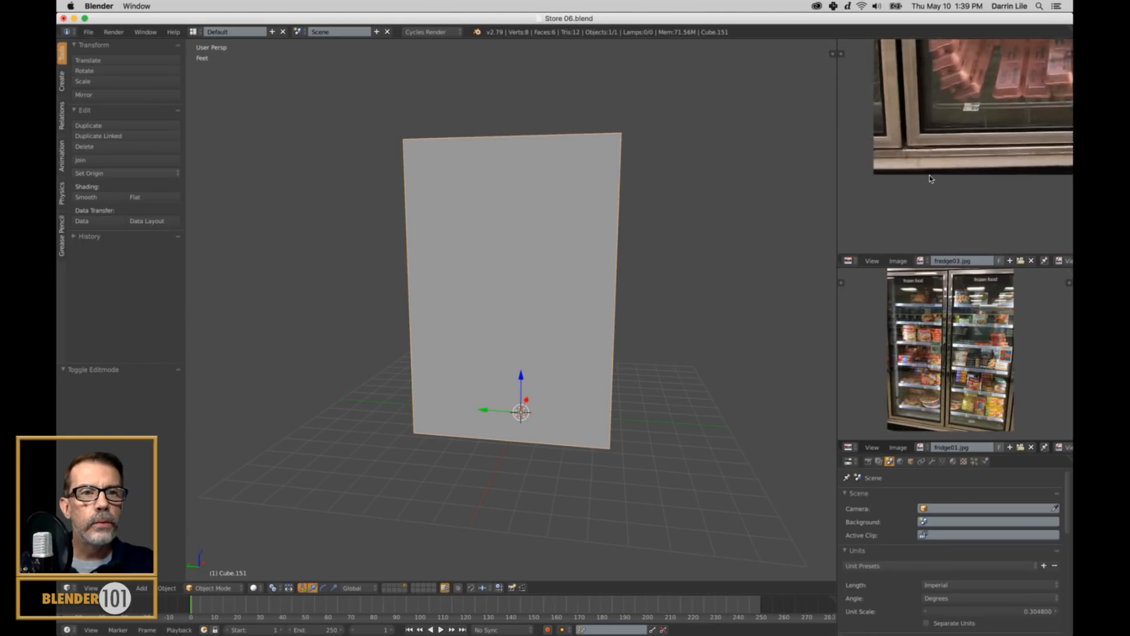
{"action": "middle_click_drag", "start_coordinate": [980, 157], "coordinate": [934, 231]}
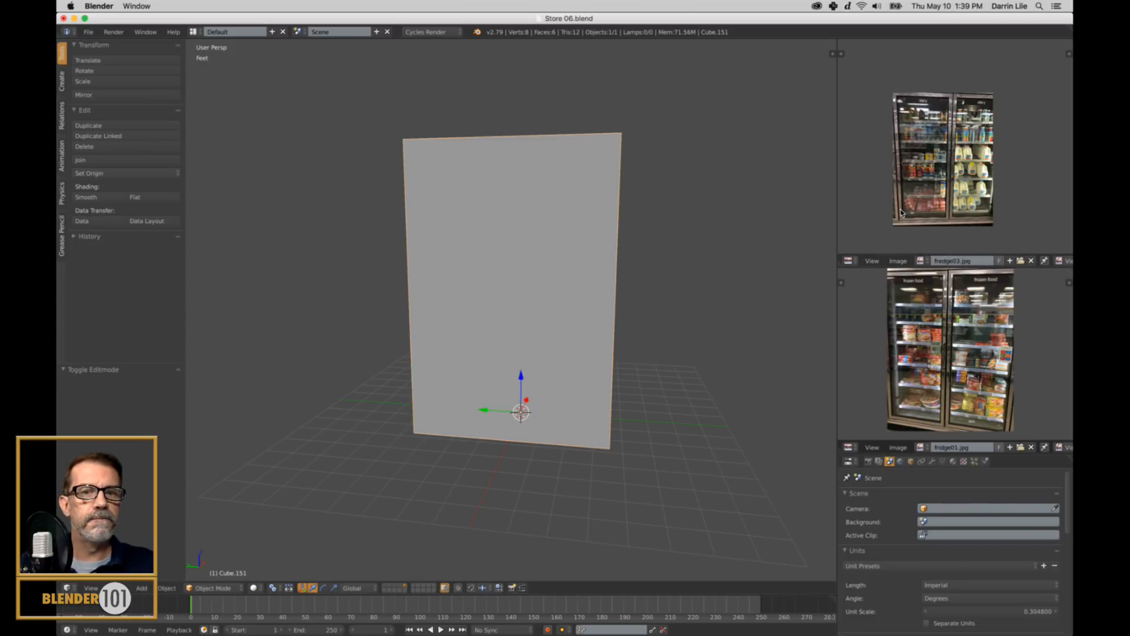
Scale the fridge box along Y by about 0.792 to narrow its front.
{"action": "middle_click_drag", "start_coordinate": [553, 407], "coordinate": [641, 468]}
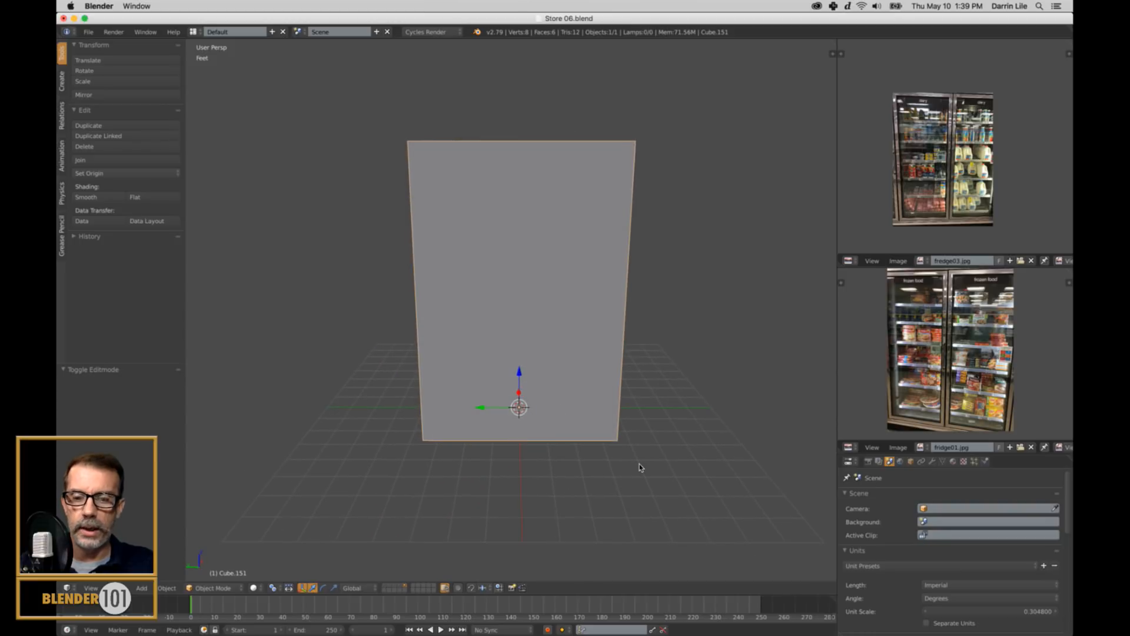
{"action": "key", "text": "s"}
{"action": "key", "text": "y"}
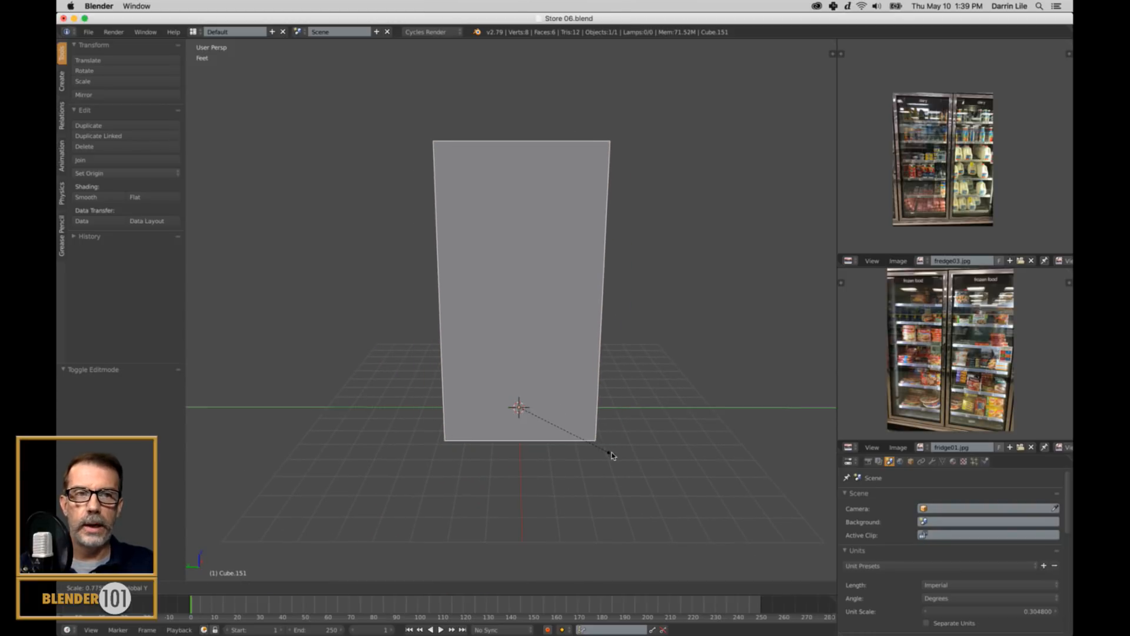
{"action": "left_click", "coordinate": [629, 437]}
{"action": "mouse_move", "coordinate": [629, 437]}
{"action": "middle_mouse_down"}
{"action": "mouse_move", "coordinate": [607, 425]}
{"action": "mouse_move", "coordinate": [538, 428]}
{"action": "mouse_move", "coordinate": [643, 421]}
{"action": "mouse_move", "coordinate": [617, 448]}
{"action": "mouse_move", "coordinate": [617, 439]}
{"action": "middle_mouse_up"}
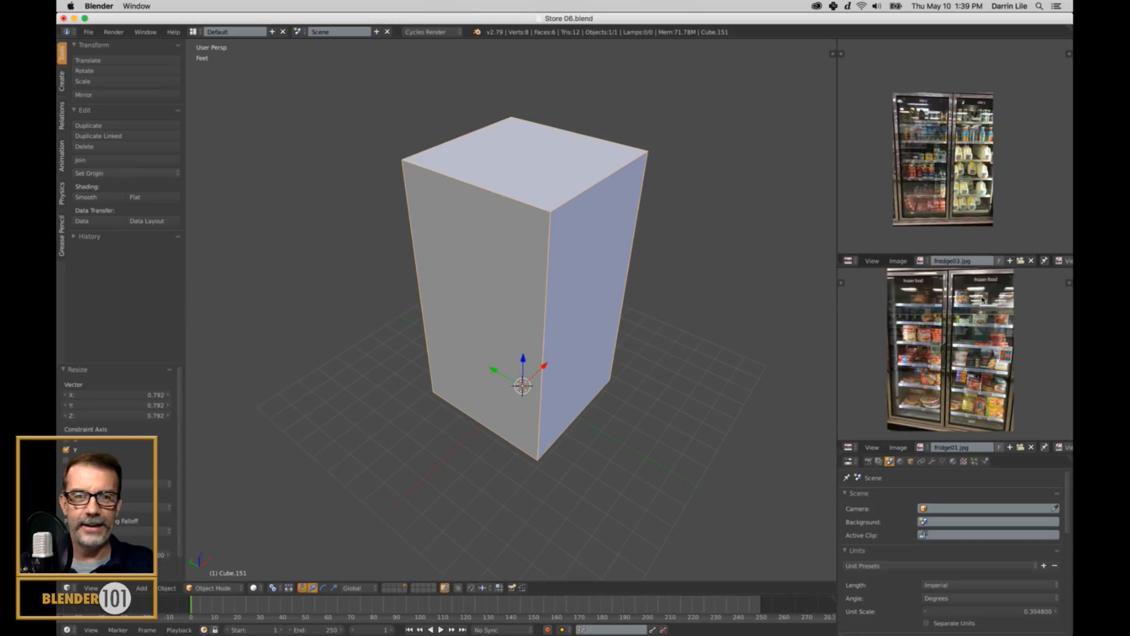
Examine the door frames, handles and shelves in the fridge01.jpg photo in a maximized image editor.
{"action": "key", "text": "ctrl+space"}
{"action": "scroll", "coordinate": [581, 235], "scroll_direction": "up", "scroll_amount": 5}
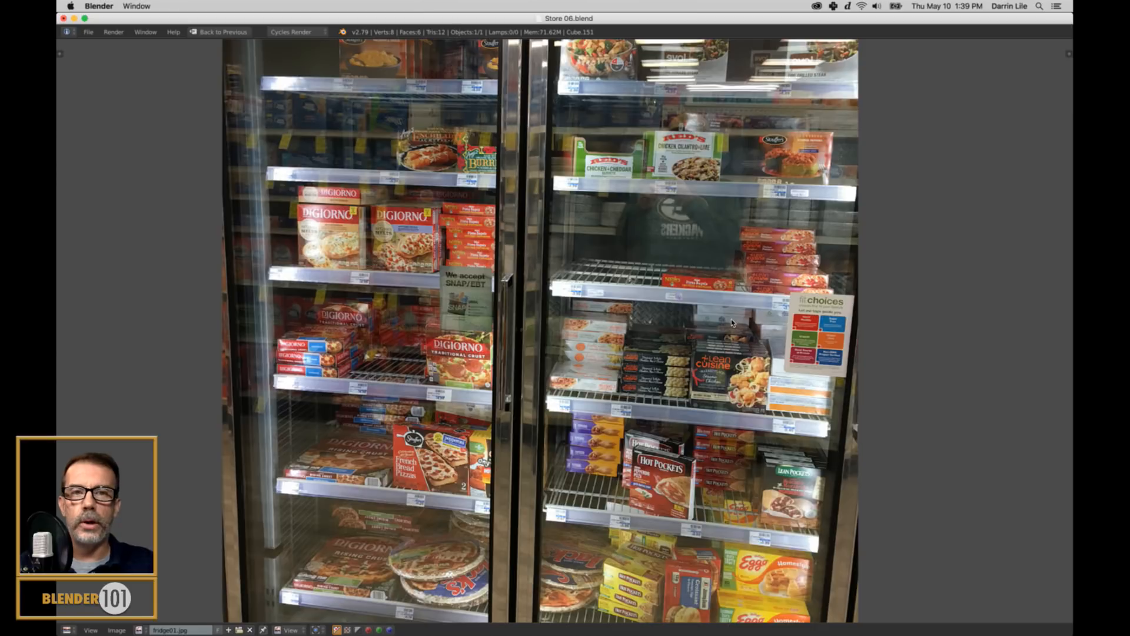
{"action": "scroll", "coordinate": [732, 321], "scroll_direction": "down", "scroll_amount": 1}
{"action": "scroll", "coordinate": [732, 318], "scroll_direction": "up", "scroll_amount": 2}
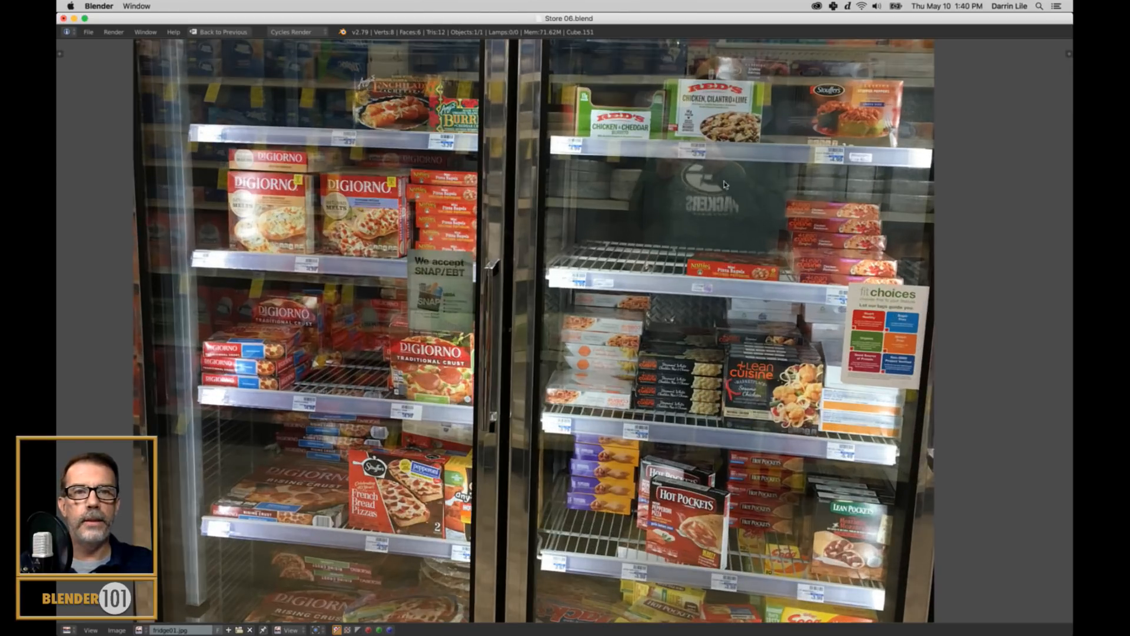
{"action": "middle_click_drag", "start_coordinate": [730, 198], "coordinate": [721, 252]}
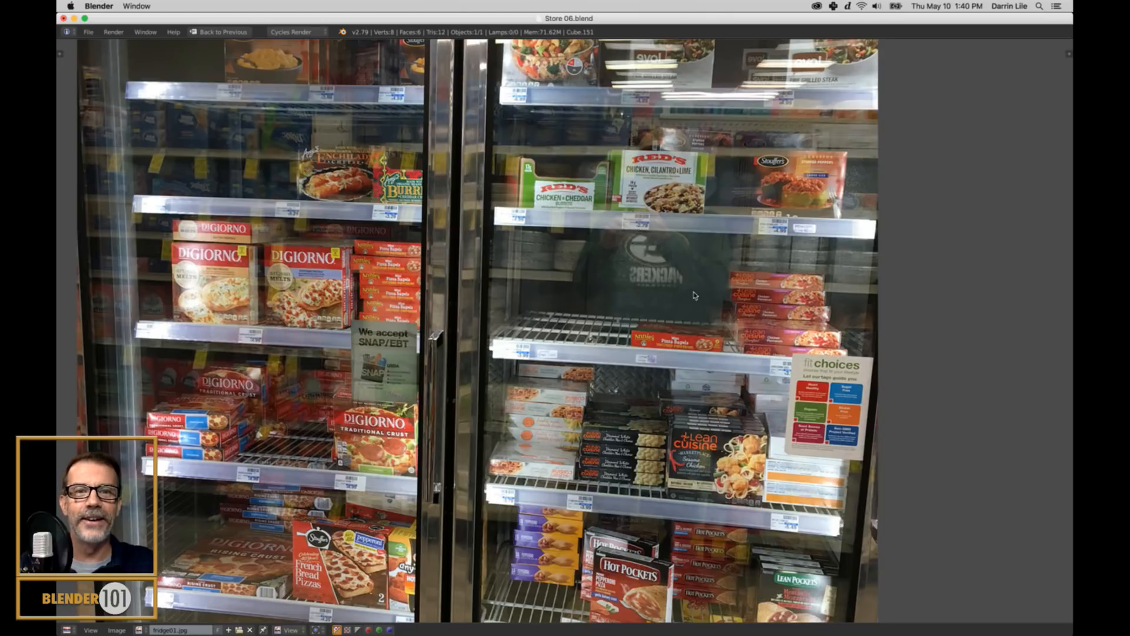
{"action": "scroll", "coordinate": [672, 298], "scroll_direction": "down", "scroll_amount": 1}
{"action": "scroll", "coordinate": [668, 300], "scroll_direction": "down", "scroll_amount": 2}
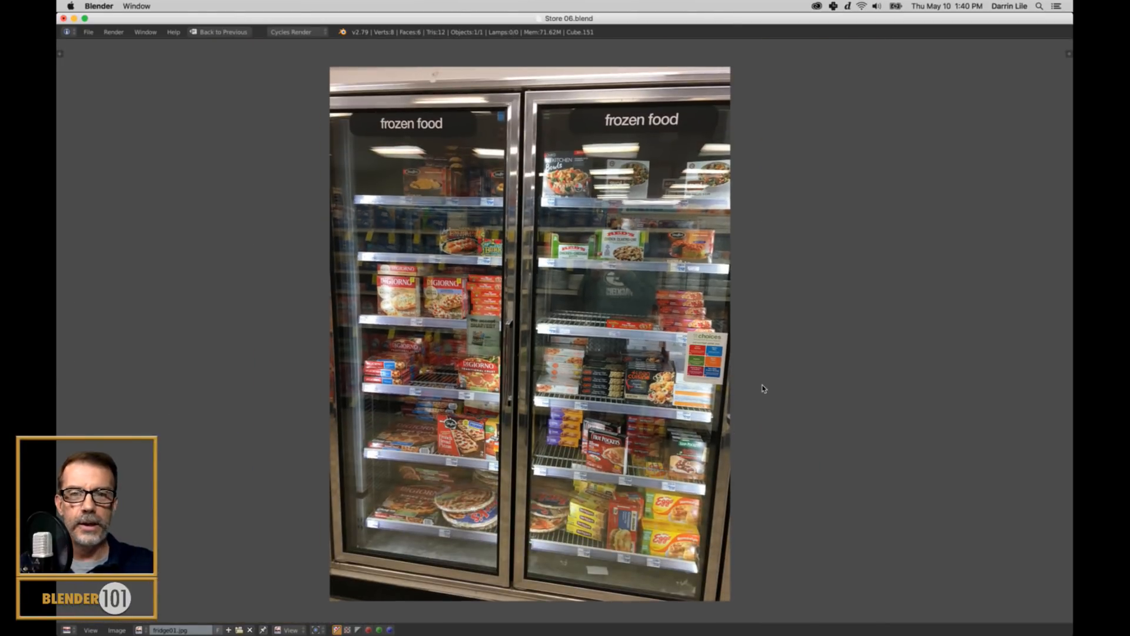
{"action": "key", "text": "ctrl+alt+space"}
{"action": "scroll", "coordinate": [913, 382], "scroll_direction": "down", "scroll_amount": 3}
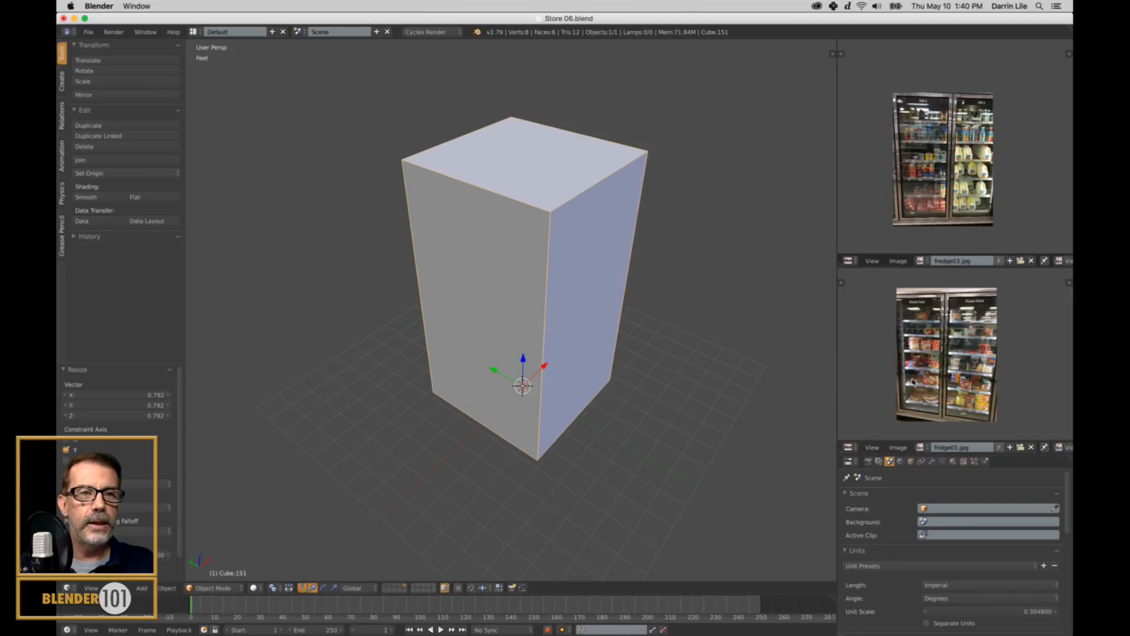
{"action": "scroll", "coordinate": [708, 417], "scroll_direction": "up", "scroll_amount": 3}
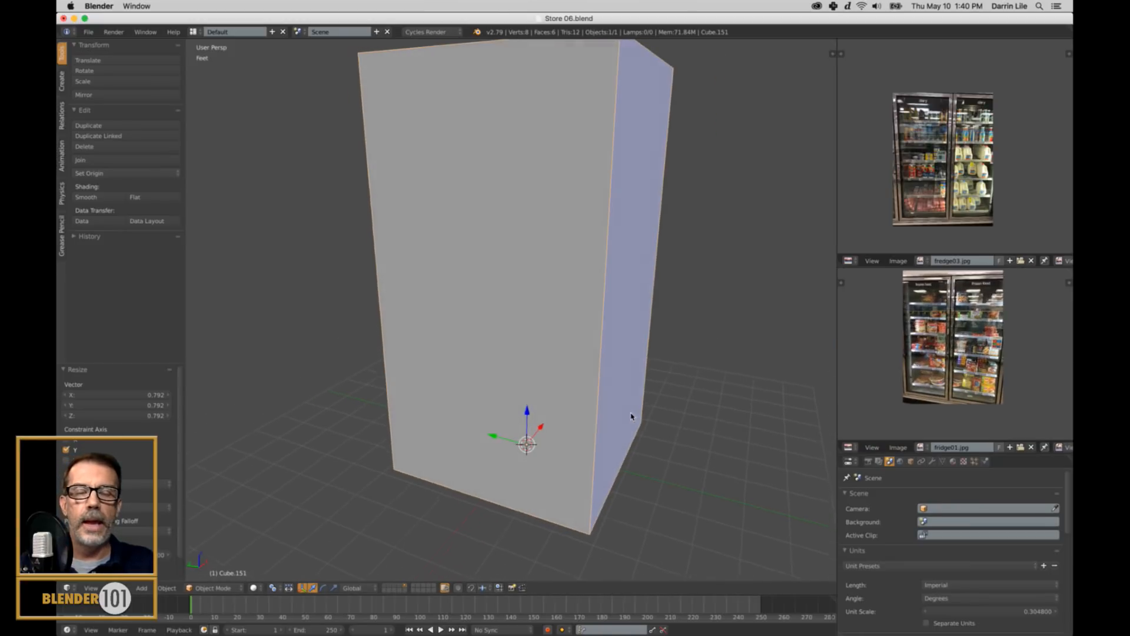
{"action": "middle_click_drag", "start_coordinate": [630, 334], "coordinate": [625, 349], "text": "shift"}
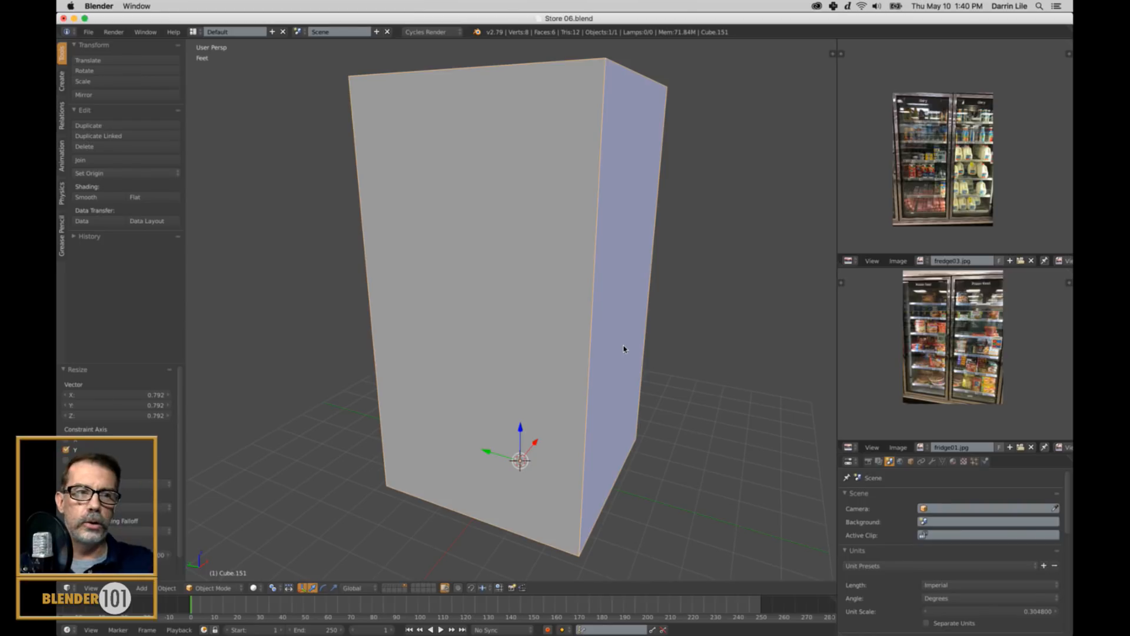
{"action": "mouse_move", "coordinate": [580, 355]}
{"action": "middle_mouse_down"}
{"action": "mouse_move", "coordinate": [602, 356]}
{"action": "mouse_move", "coordinate": [591, 359]}
{"action": "mouse_move", "coordinate": [593, 341]}
{"action": "mouse_move", "coordinate": [574, 353]}
{"action": "middle_mouse_up"}
{"action": "scroll", "coordinate": [593, 354], "scroll_direction": "down", "scroll_amount": 1}
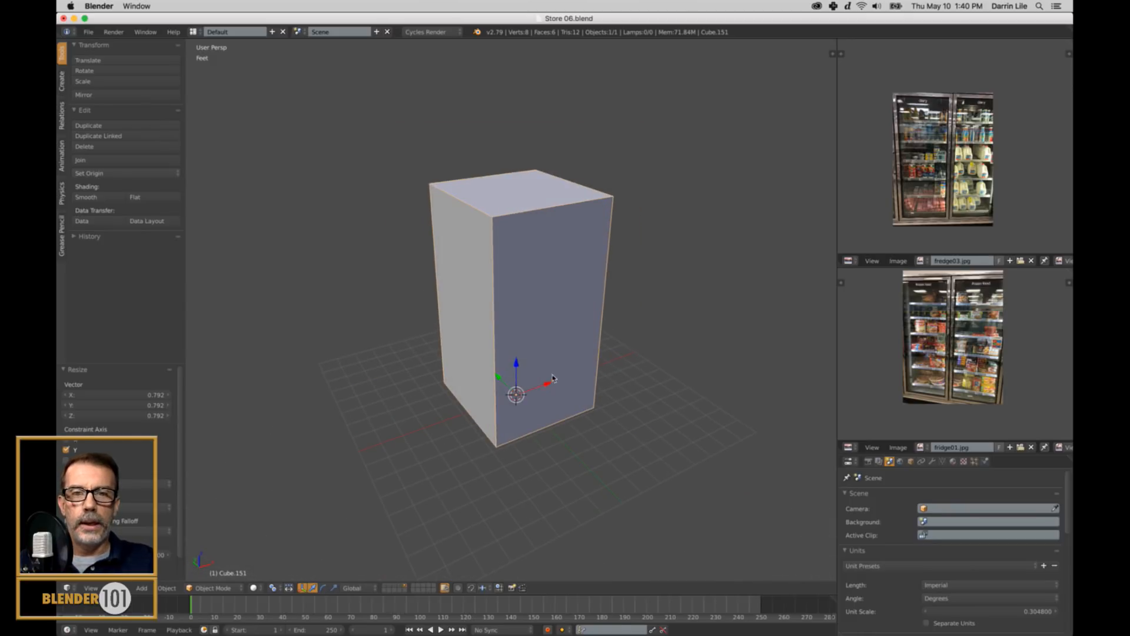
{"action": "left_click_drag", "start_coordinate": [548, 387], "coordinate": [556, 385]}
{"action": "key", "text": "ctrl+z"}
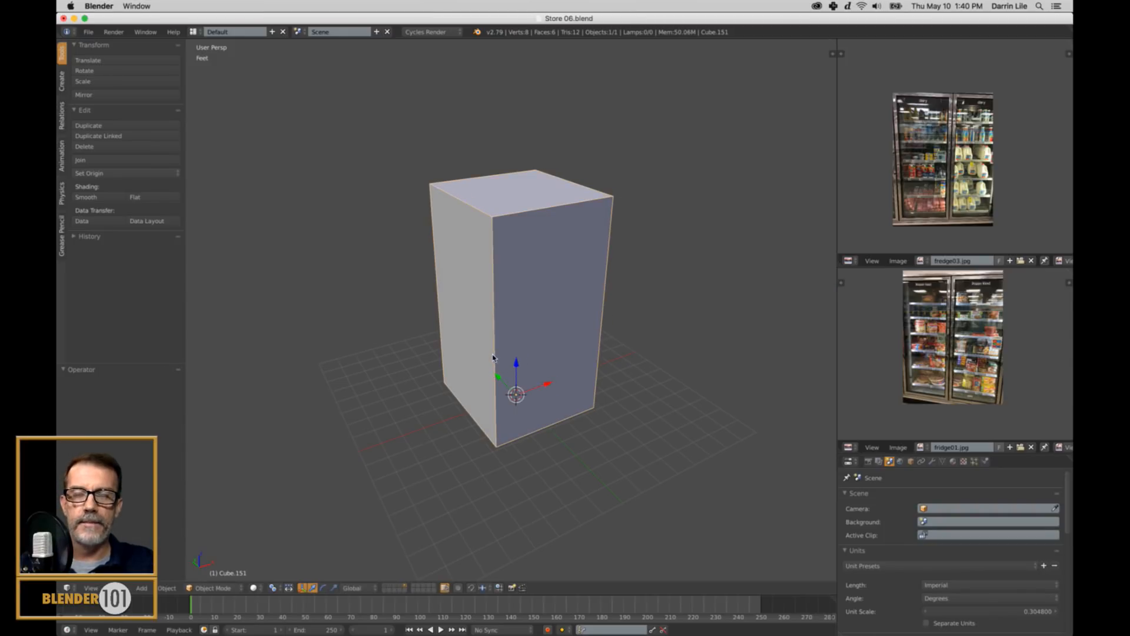
{"action": "key", "text": "Tab"}
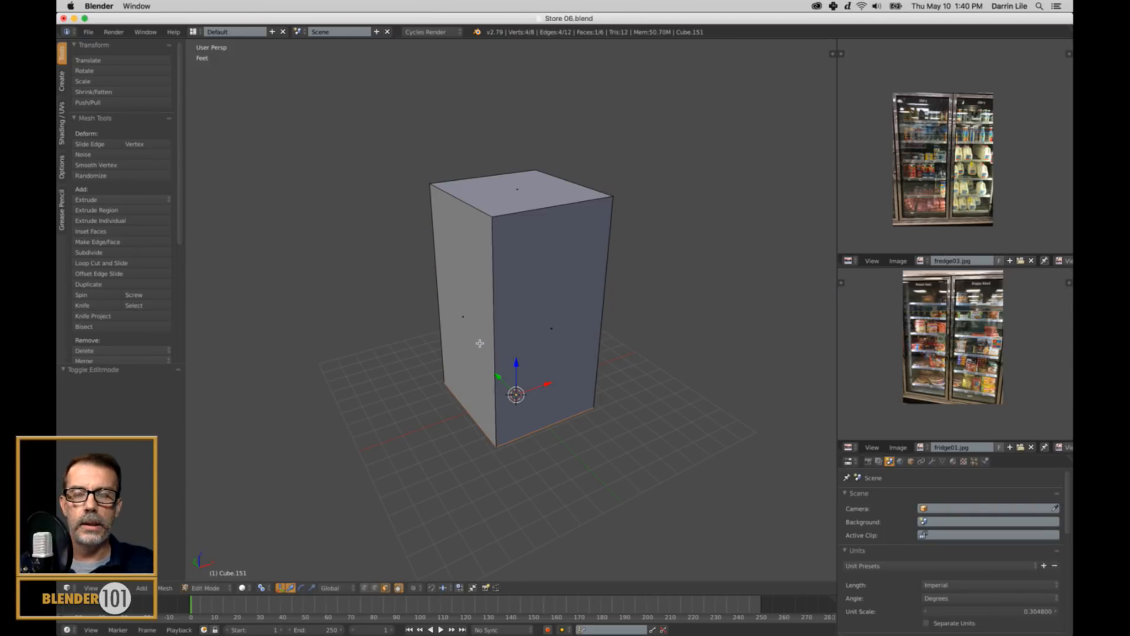
{"action": "key", "text": "Tab"}
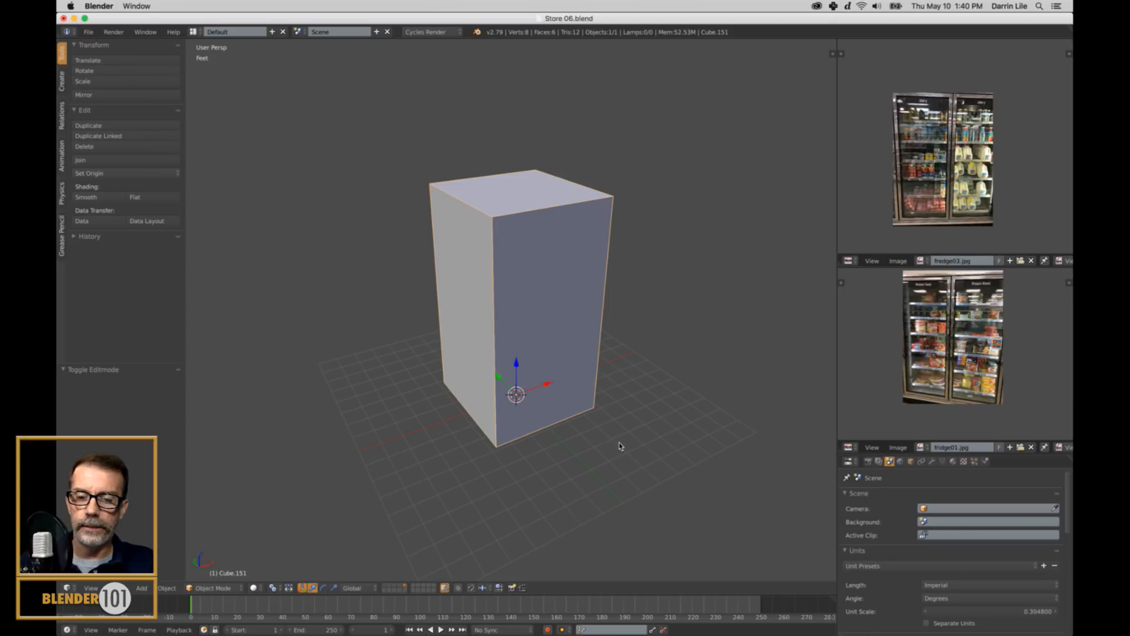
Duplicate the fridge box toward negative X and scale the copy along X into a thin door slab.
{"action": "key", "text": "shift+d"}
{"action": "key", "text": "x"}
{"action": "left_click", "coordinate": [537, 478]}
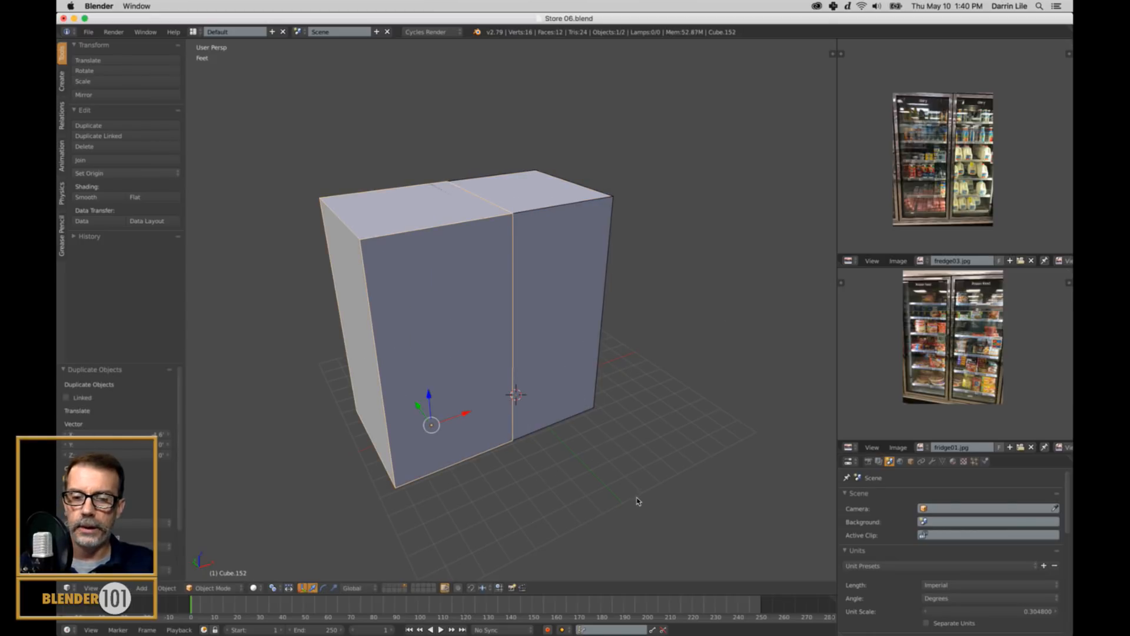
{"action": "key", "text": "s"}
{"action": "key", "text": "x"}
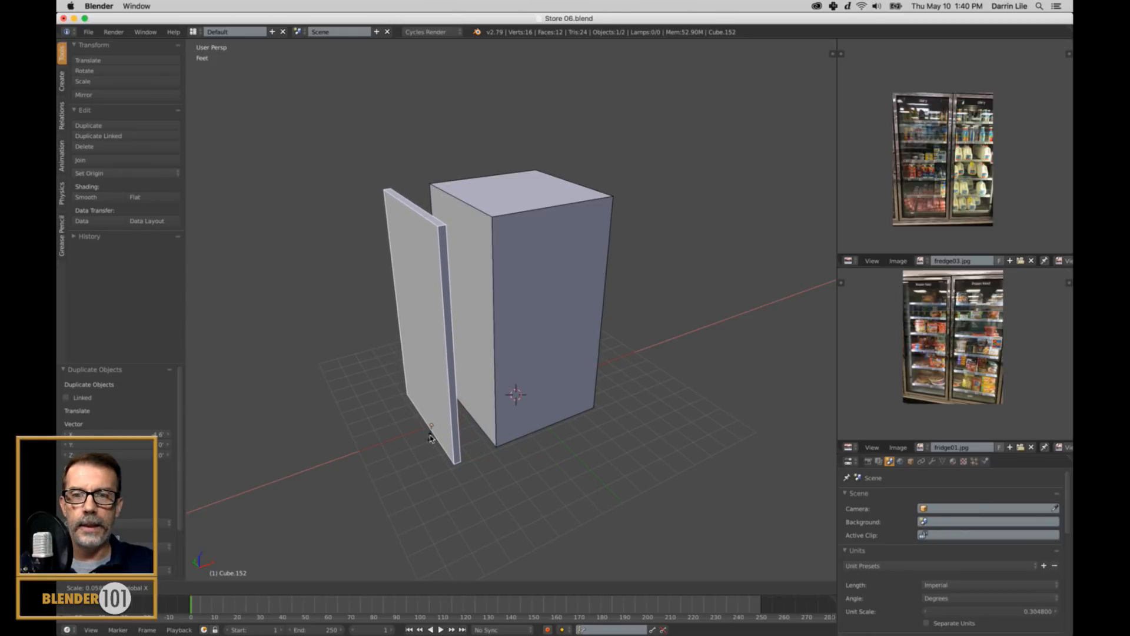
{"action": "left_click", "coordinate": [434, 437]}
Move the thin door slab 1.76' along X against the front of the fridge box.
{"action": "left_click_drag", "start_coordinate": [466, 413], "coordinate": [505, 407]}
{"action": "middle_click_drag", "start_coordinate": [500, 417], "coordinate": [536, 412]}
{"action": "scroll", "coordinate": [536, 412], "scroll_direction": "up", "scroll_amount": 1}
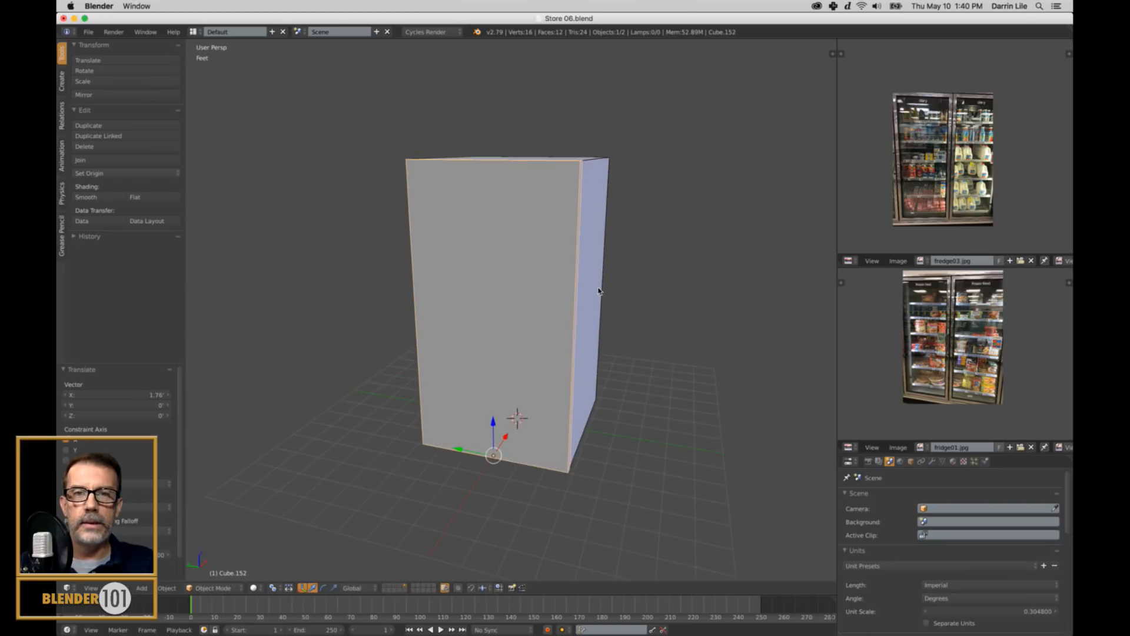
{"action": "right_click", "coordinate": [600, 290]}
{"action": "middle_click_drag", "start_coordinate": [608, 305], "coordinate": [643, 311]}
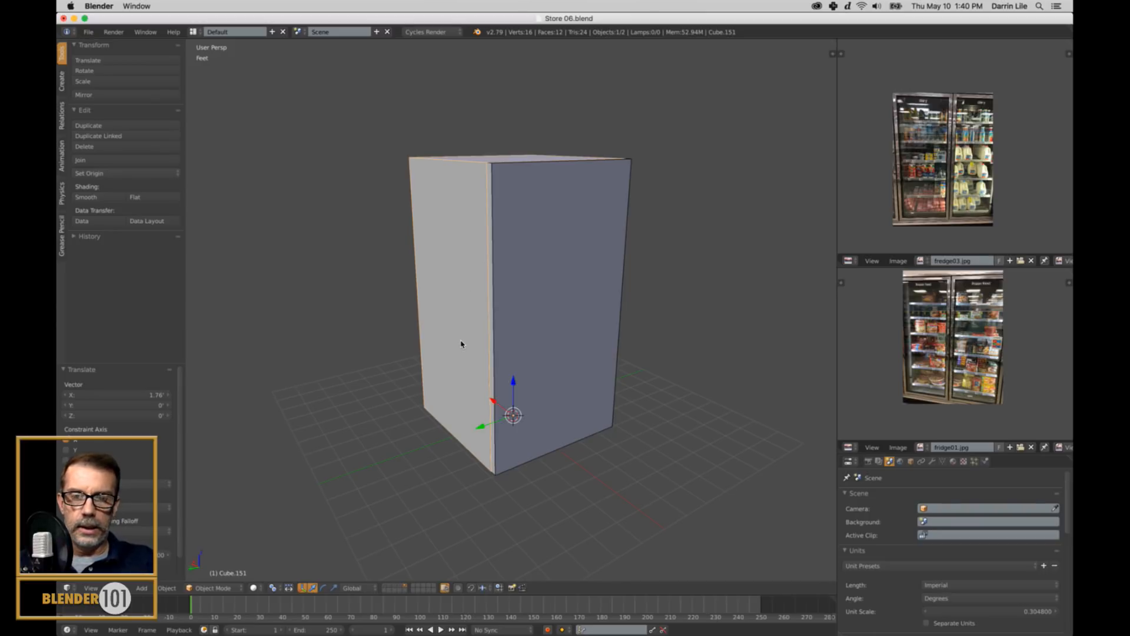
Hide the door slab and select the front face of the fridge box in Edit Mode.
{"action": "right_click", "coordinate": [569, 343]}
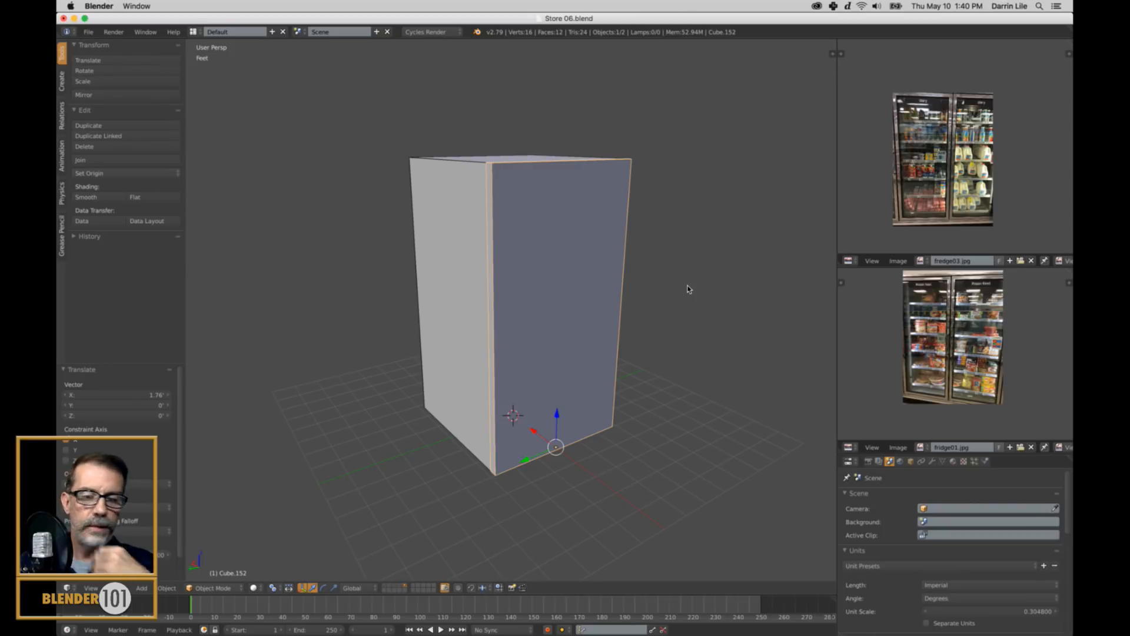
{"action": "key", "text": "h"}
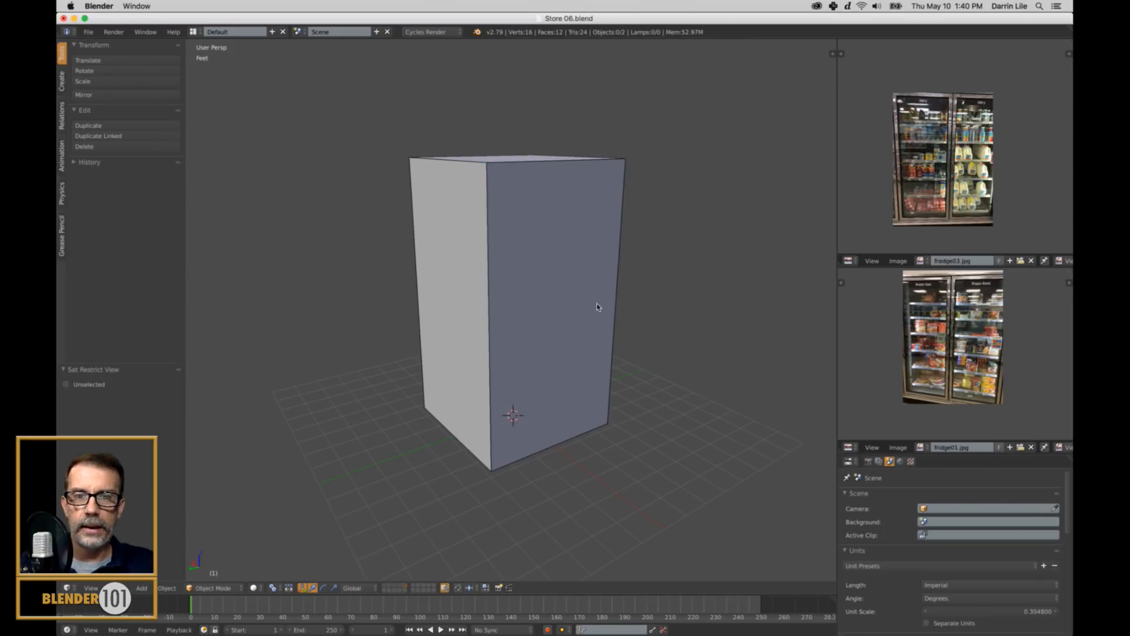
{"action": "right_click", "coordinate": [596, 309]}
{"action": "key", "text": "Tab"}
{"action": "right_click", "coordinate": [567, 320]}
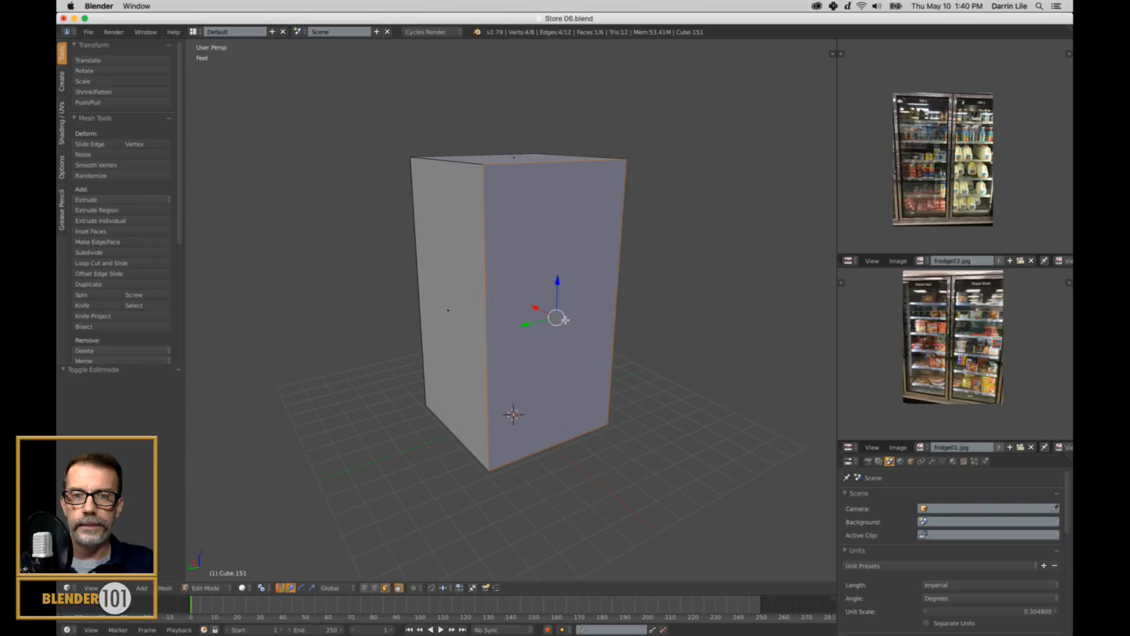
Extrude the box's front face in place and scale it to 0.969 overall, plus 0.978 along Y, to form a thin rim.
{"action": "scroll", "coordinate": [589, 336], "scroll_direction": "up", "scroll_amount": 3}
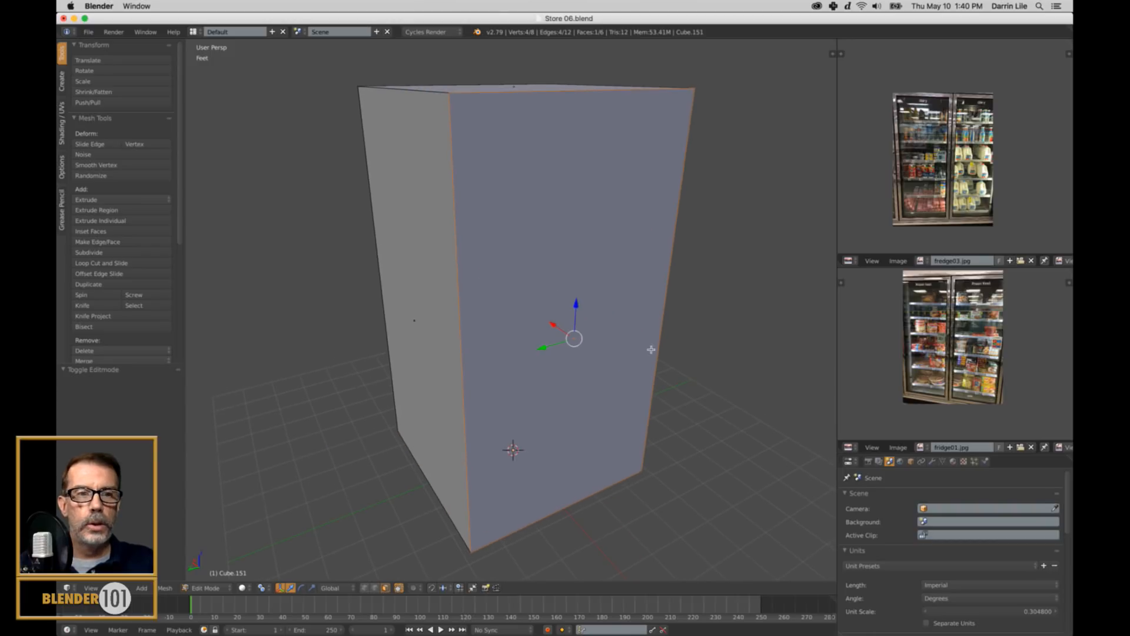
{"action": "scroll", "coordinate": [651, 350], "scroll_direction": "down", "scroll_amount": 2}
{"action": "key", "text": "e"}
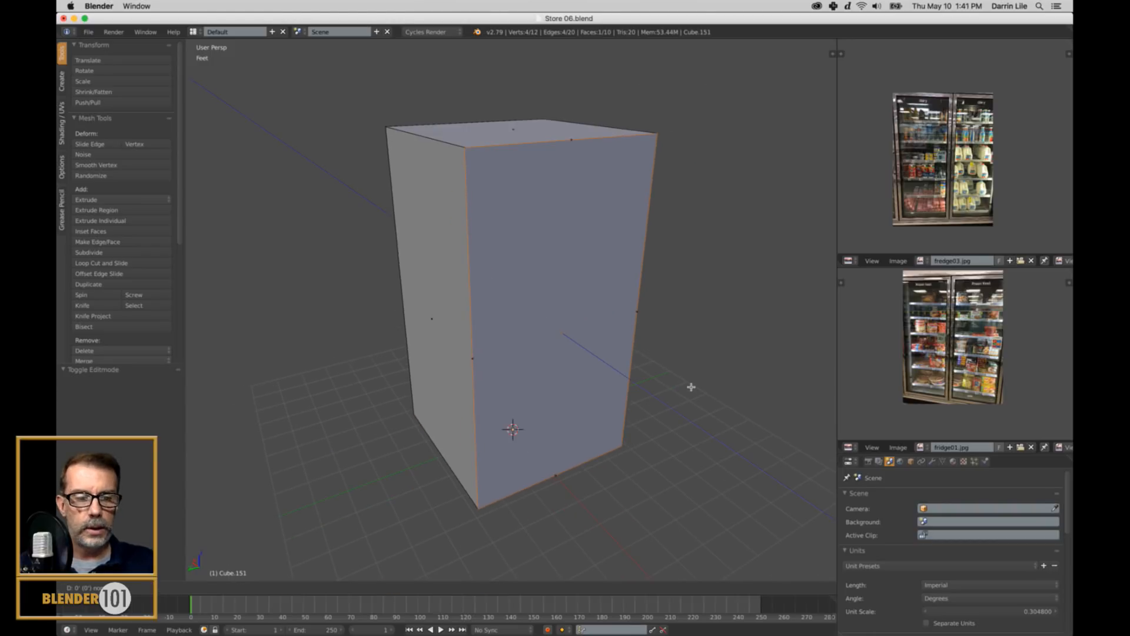
{"action": "key", "text": "Escape"}
{"action": "key", "text": "s"}
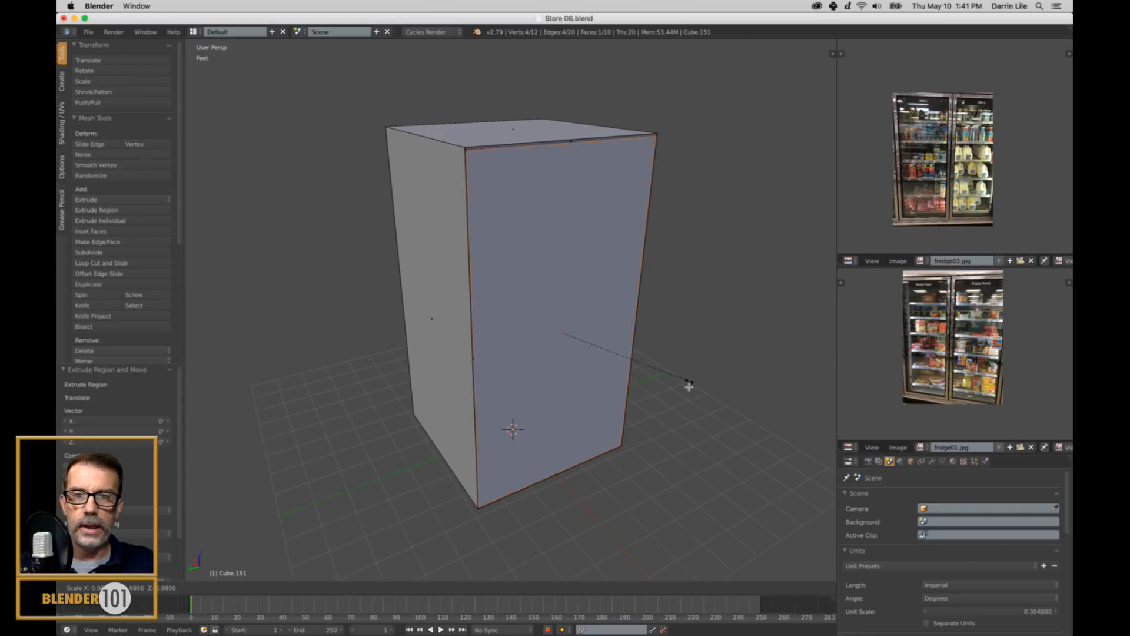
{"action": "left_click", "coordinate": [689, 386]}
{"action": "key", "text": "s"}
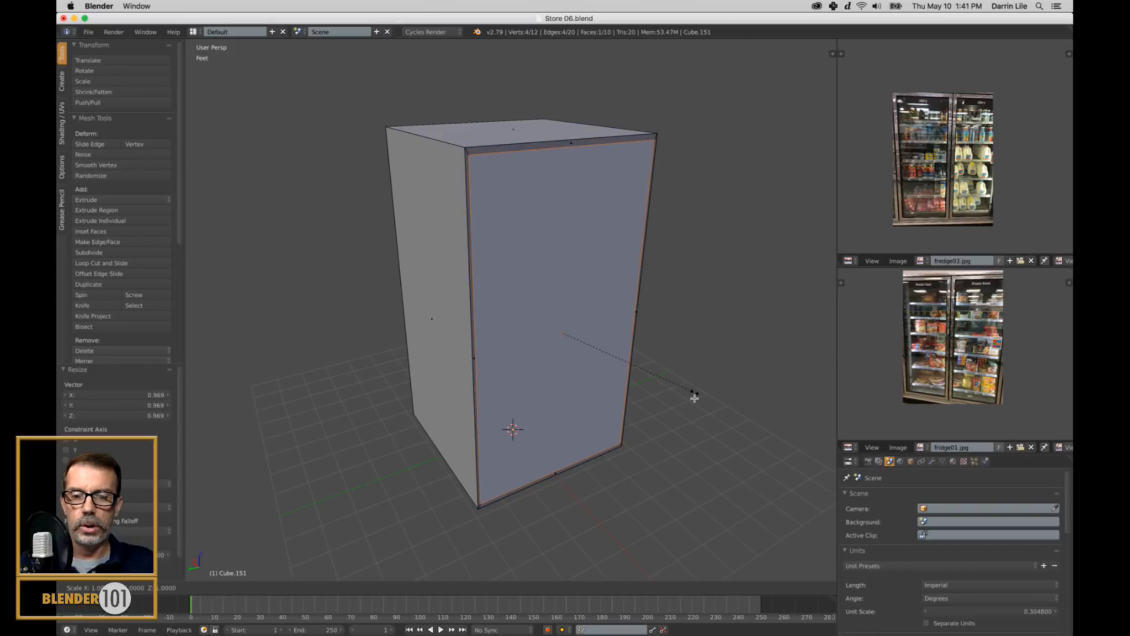
{"action": "key", "text": "y"}
{"action": "left_click", "coordinate": [691, 399]}
Extrude the inset front face deep into the fridge box to hollow out its interior.
{"action": "middle_click_drag", "start_coordinate": [690, 399], "coordinate": [651, 403]}
{"action": "key", "text": "e"}
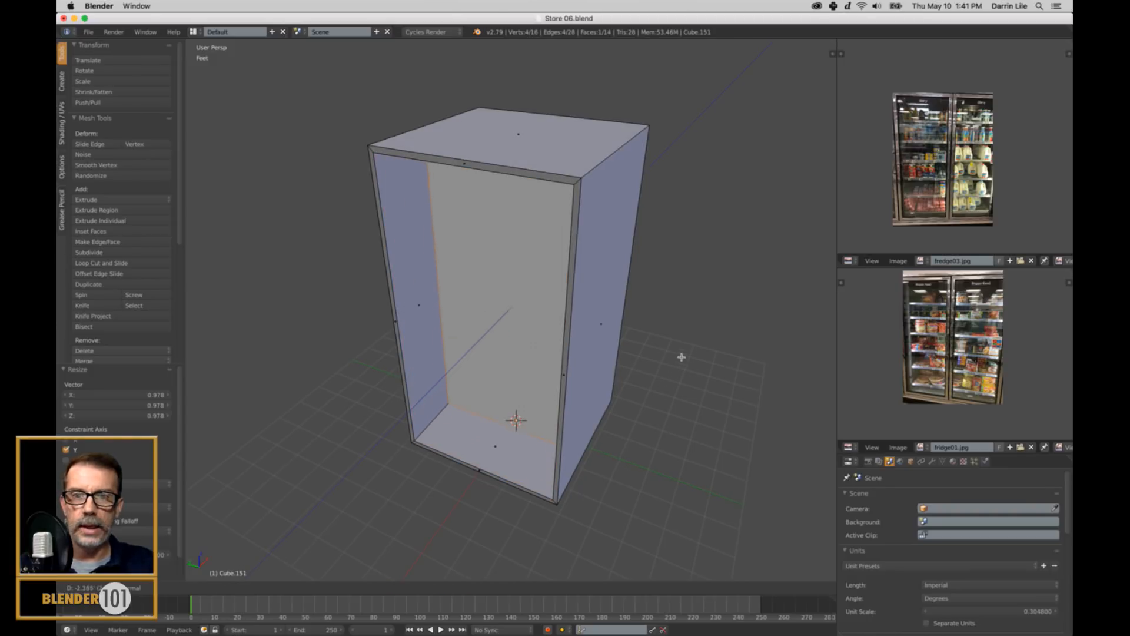
{"action": "left_click", "coordinate": [709, 322]}
Delete the outer back face of the fridge box.
{"action": "middle_click_drag", "start_coordinate": [706, 320], "coordinate": [722, 368]}
{"action": "right_click", "coordinate": [474, 372]}
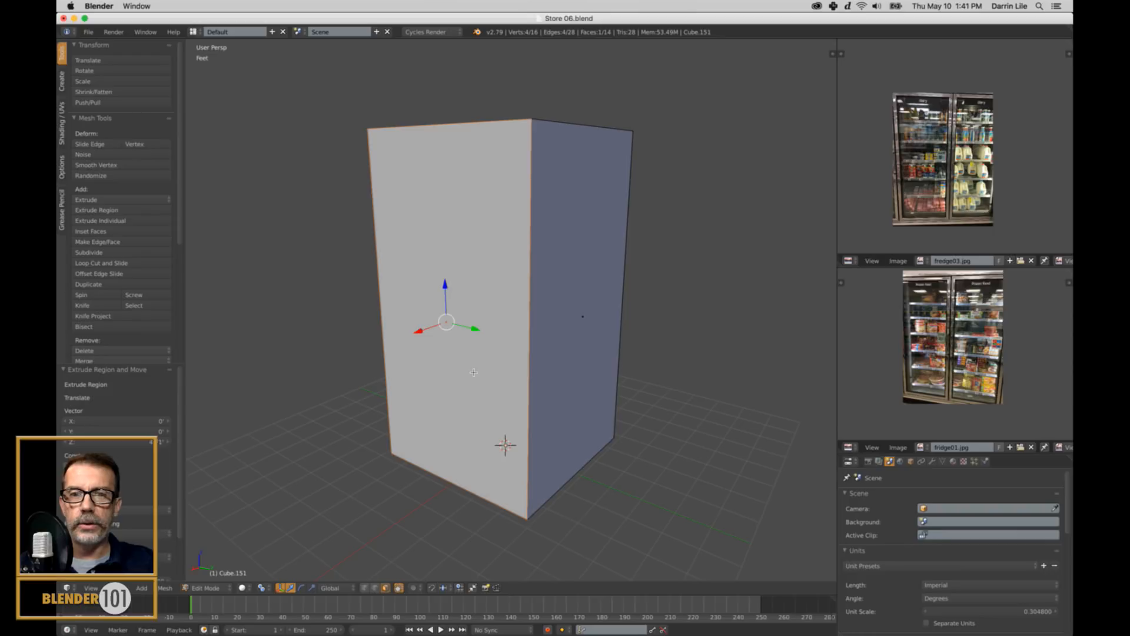
{"action": "key", "text": "x"}
{"action": "left_click", "coordinate": [457, 393]}
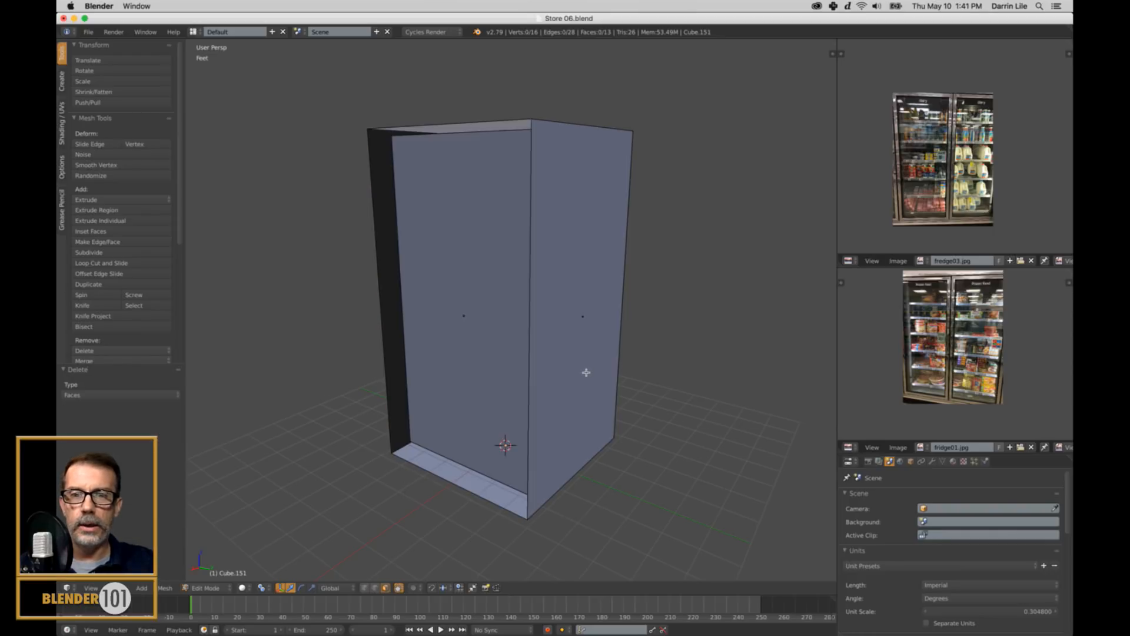
Move the interior's back wall 4.79" along X toward the open back of the fridge box.
{"action": "right_click", "coordinate": [476, 350]}
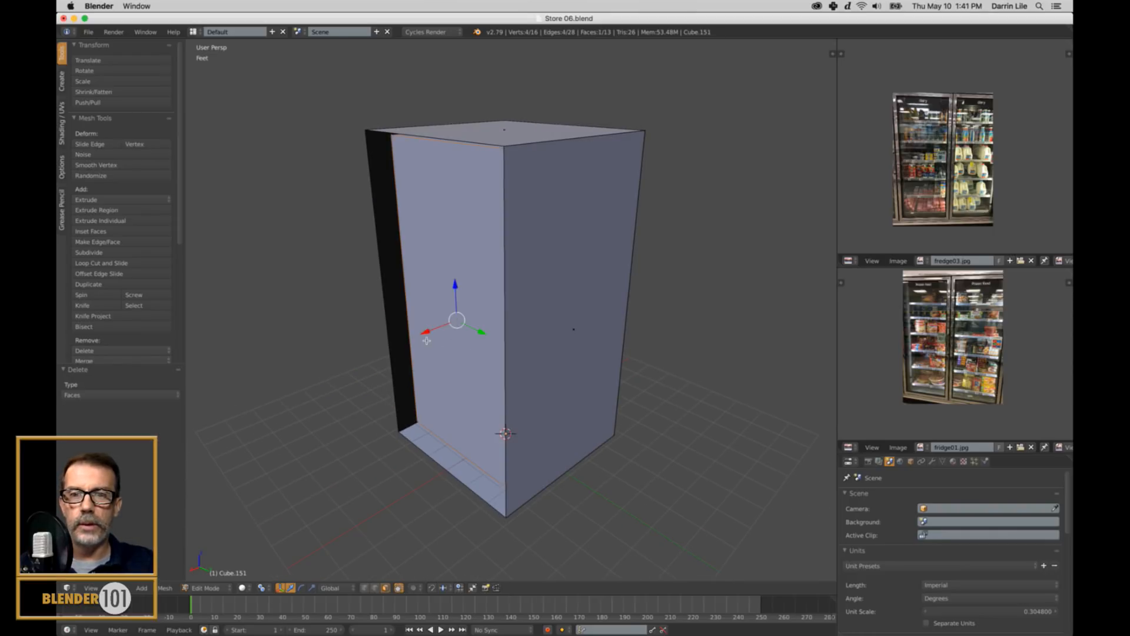
{"action": "left_click_drag", "start_coordinate": [426, 340], "coordinate": [418, 348]}
{"action": "middle_click_drag", "start_coordinate": [418, 348], "coordinate": [523, 354]}
Examine the door frame and the shelf edges close up in the fridge01.jpg photo.
{"action": "scroll", "coordinate": [939, 375], "scroll_direction": "up", "scroll_amount": 4}
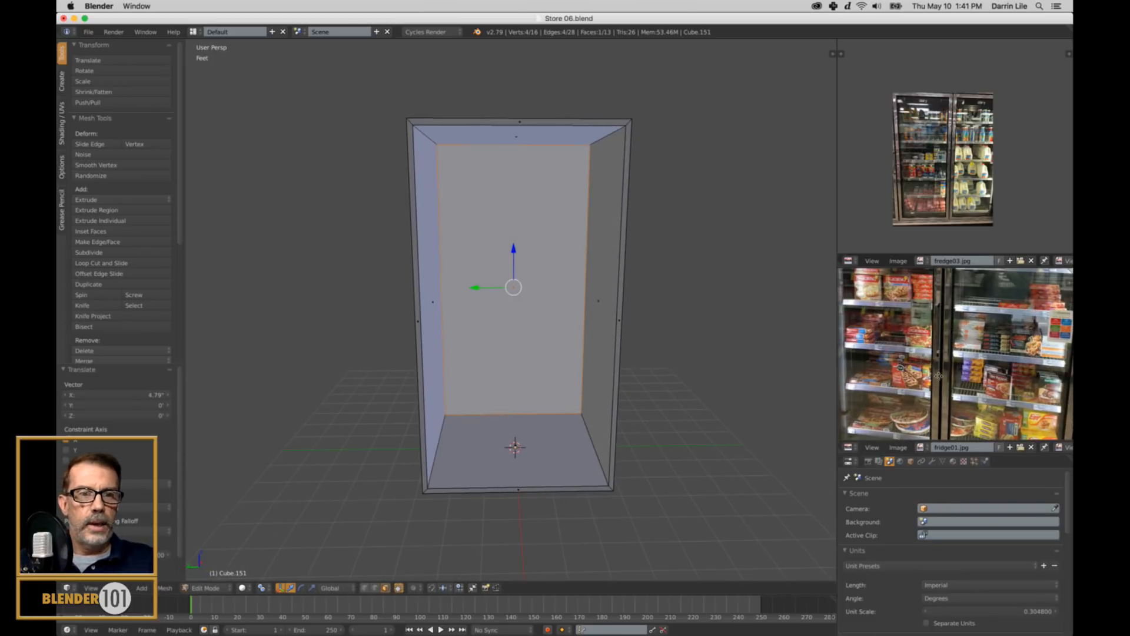
{"action": "scroll", "coordinate": [939, 375], "scroll_direction": "up", "scroll_amount": 6}
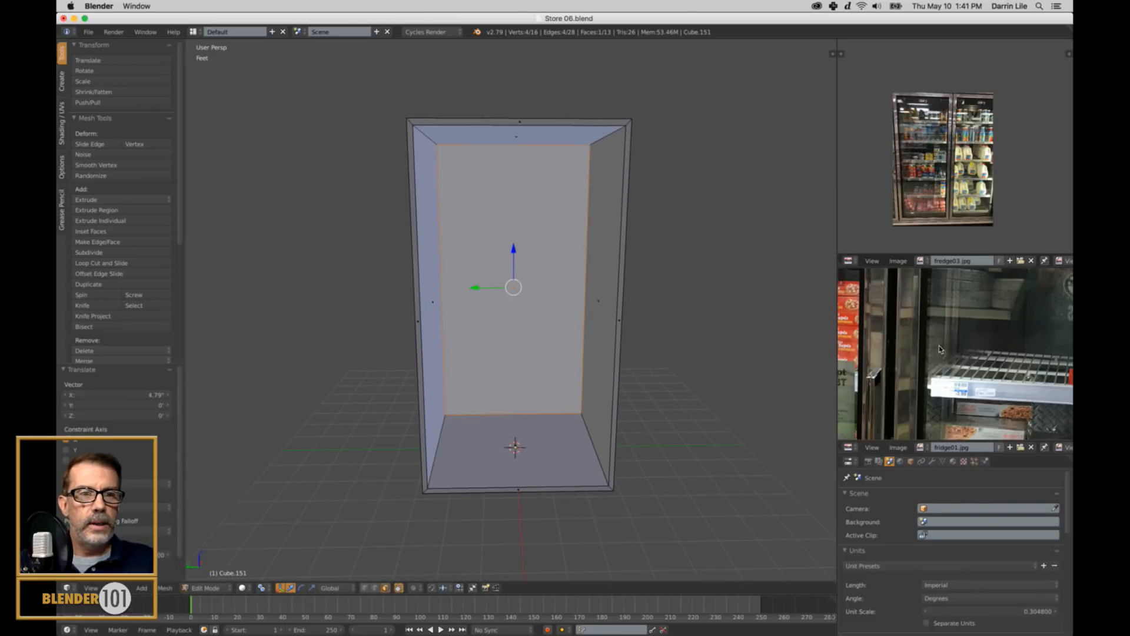
{"action": "scroll", "coordinate": [940, 349], "scroll_direction": "up", "scroll_amount": 5}
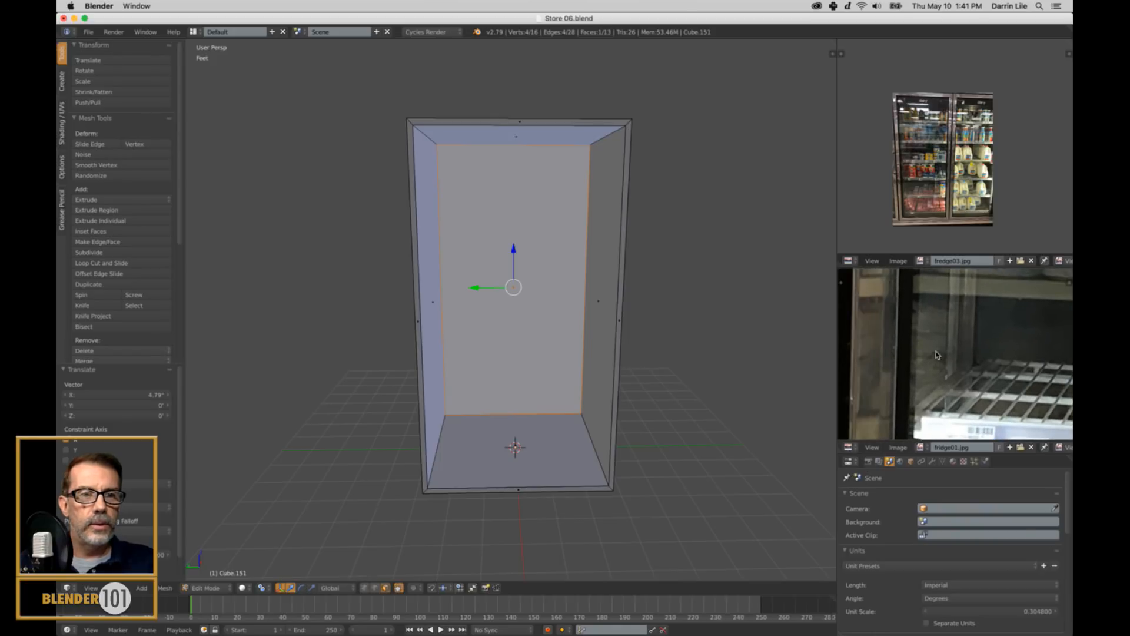
{"action": "scroll", "coordinate": [938, 355], "scroll_direction": "down", "scroll_amount": 8}
{"action": "scroll", "coordinate": [930, 358], "scroll_direction": "up", "scroll_amount": 4}
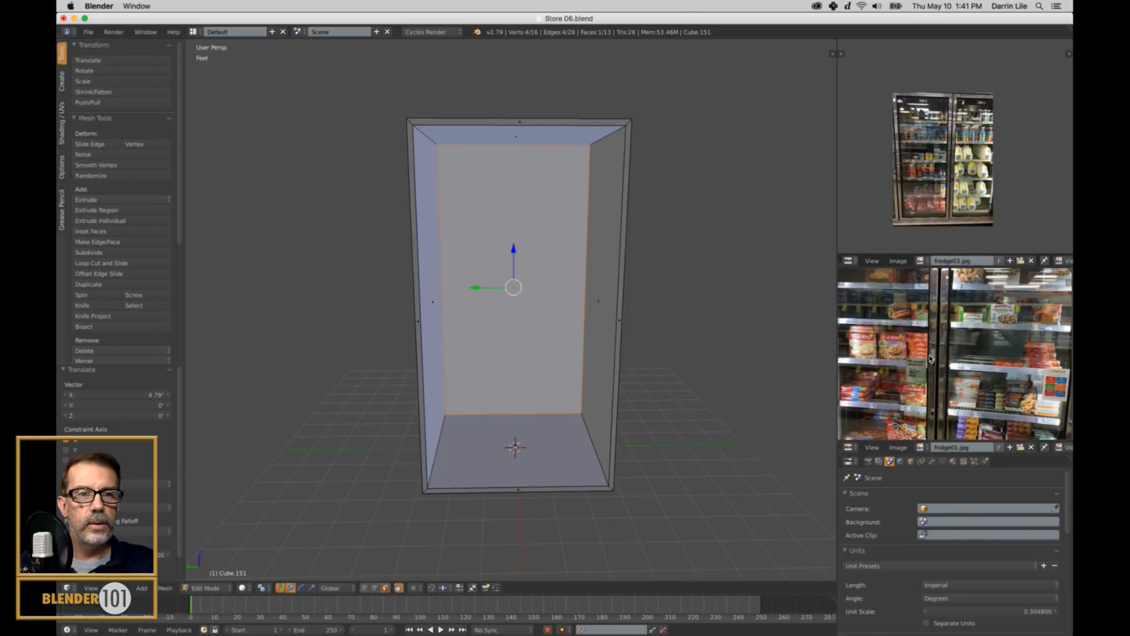
Return to Object Mode and unhide the door slab.
{"action": "middle_click_drag", "start_coordinate": [612, 346], "coordinate": [648, 417]}
{"action": "key", "text": "Tab"}
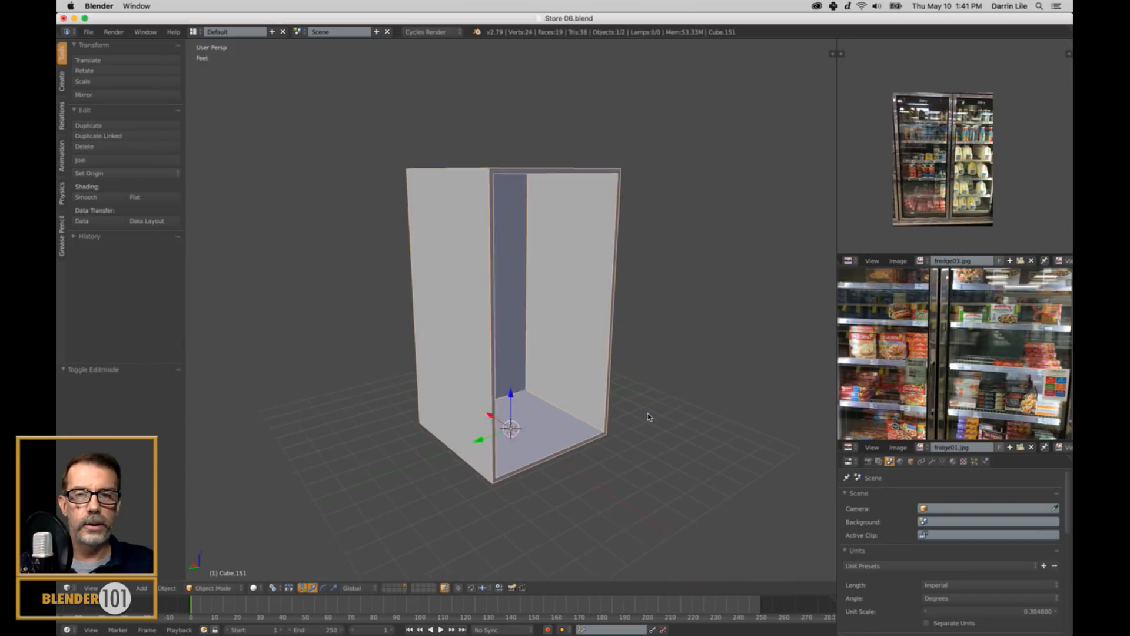
{"action": "scroll", "coordinate": [648, 416], "scroll_direction": "down", "scroll_amount": 2}
{"action": "key", "text": "alt+h"}
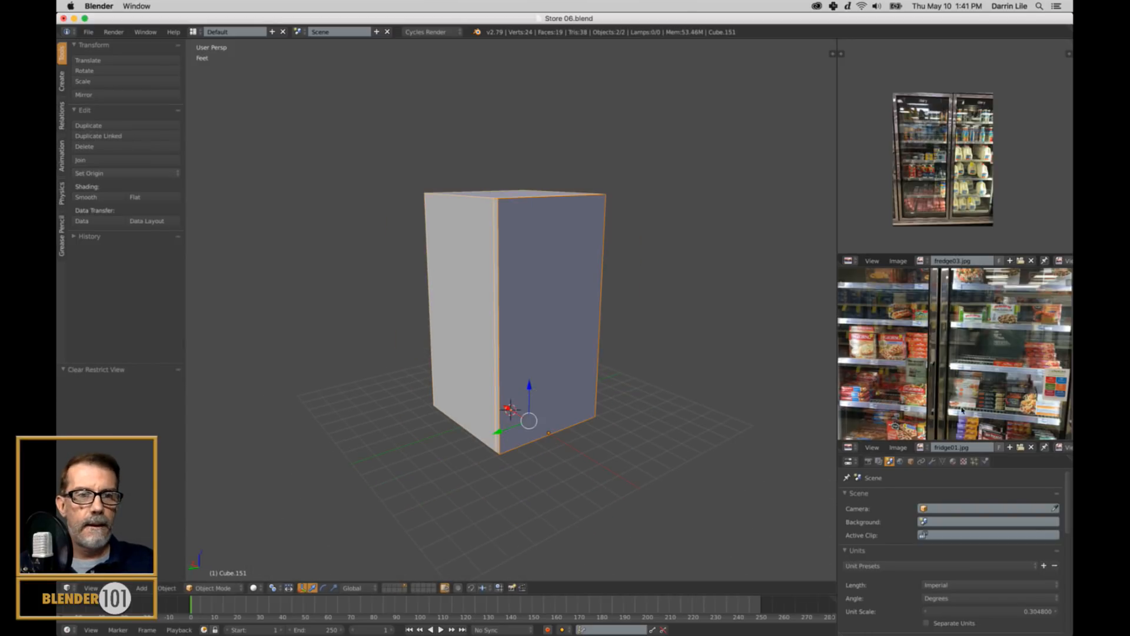
Select only the door slab in front of the fridge box and enter Edit Mode on it.
{"action": "scroll", "coordinate": [948, 400], "scroll_direction": "down", "scroll_amount": 2}
{"action": "middle_click_drag", "start_coordinate": [947, 403], "coordinate": [958, 404]}
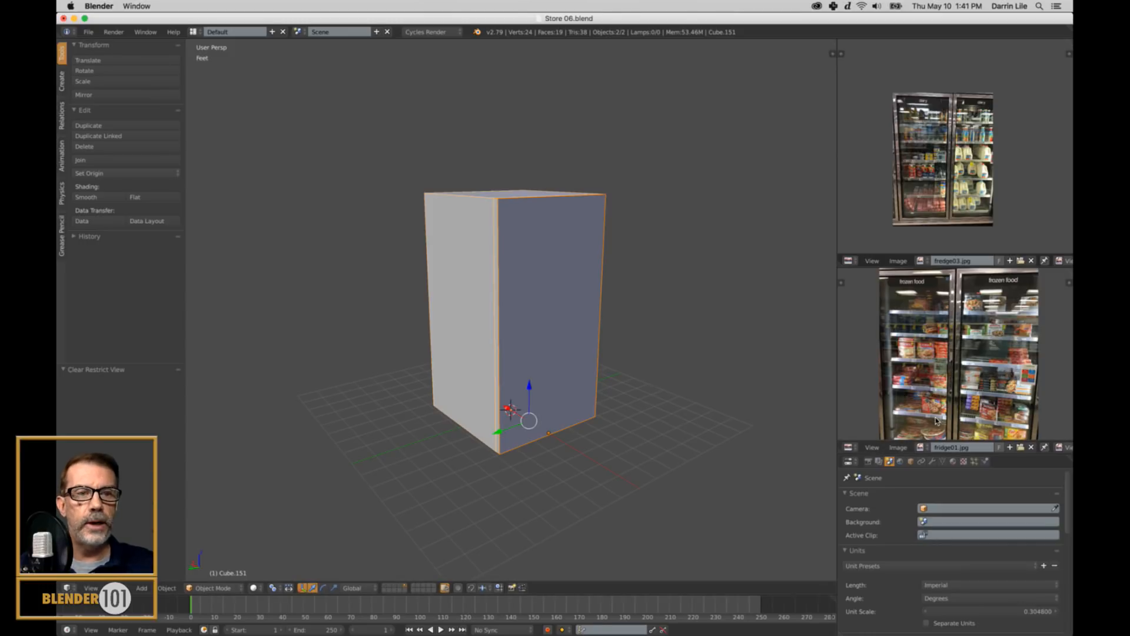
{"action": "scroll", "coordinate": [544, 314], "scroll_direction": "up", "scroll_amount": 2}
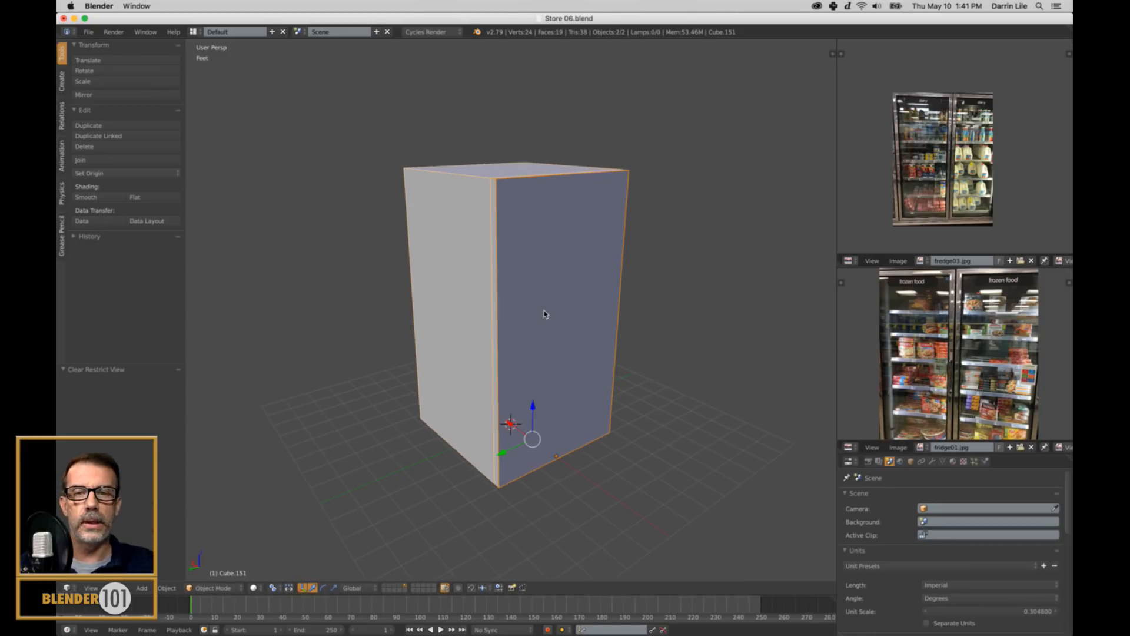
{"action": "middle_click_drag", "start_coordinate": [623, 296], "coordinate": [576, 326], "text": "shift"}
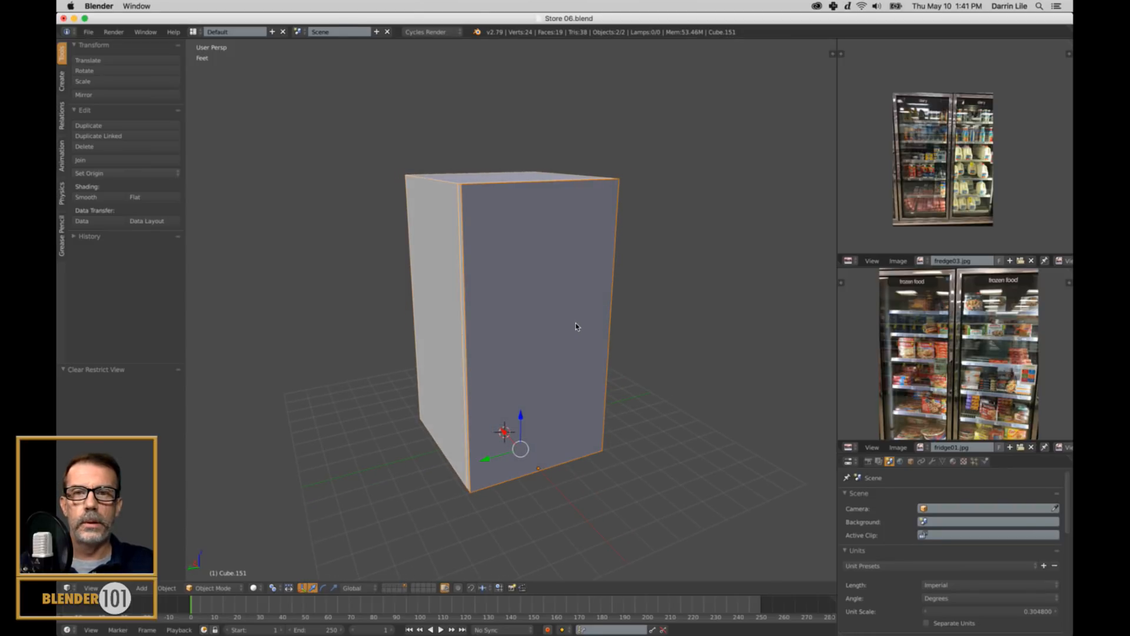
{"action": "scroll", "coordinate": [539, 236], "scroll_direction": "up", "scroll_amount": 2}
{"action": "key", "text": "Tab"}
{"action": "middle_click_drag", "start_coordinate": [555, 245], "coordinate": [517, 281]}
{"action": "key", "text": "Tab"}
{"action": "right_click", "coordinate": [548, 240]}
{"action": "key", "text": "Tab"}
Add two centered vertical loop cuts to the door slab.
{"action": "key", "text": "ctrl+r"}
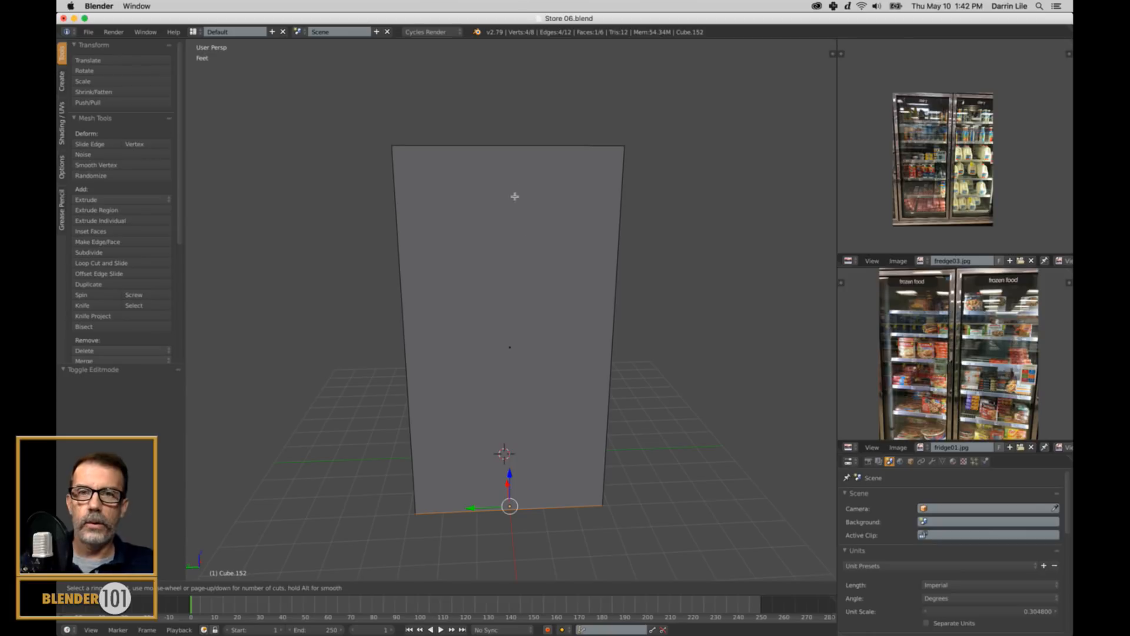
{"action": "scroll", "coordinate": [516, 158], "scroll_direction": "up", "scroll_amount": 1}
{"action": "left_click", "coordinate": [517, 158]}
{"action": "right_click", "coordinate": [517, 158]}
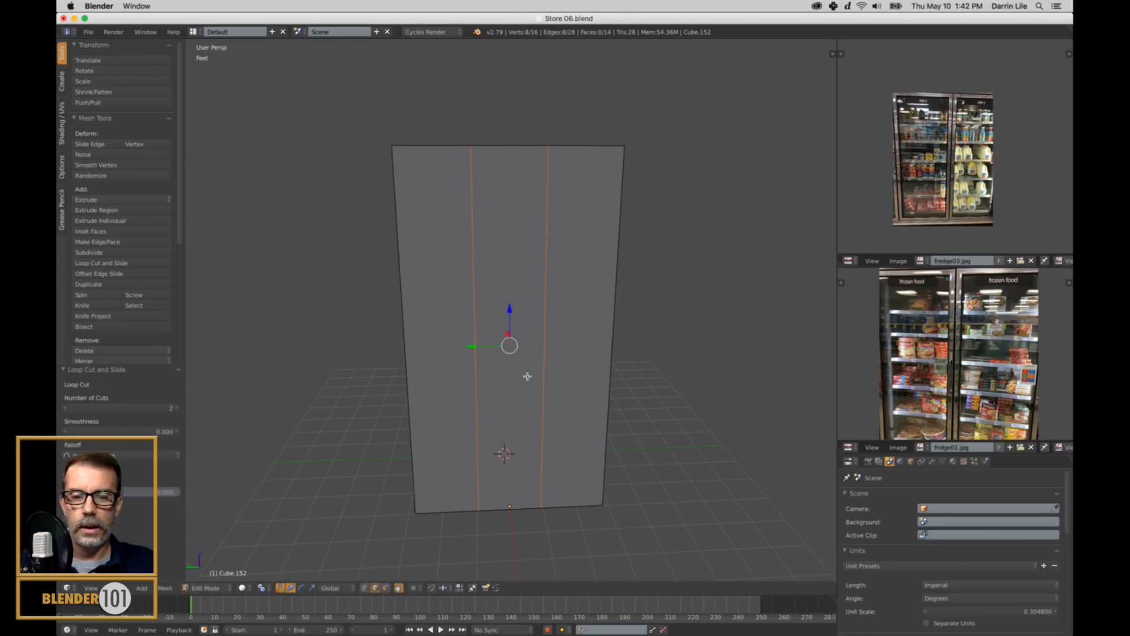
Split the geometry at the two loop cuts and try to scale them apart along Y.
{"action": "key", "text": "y"}
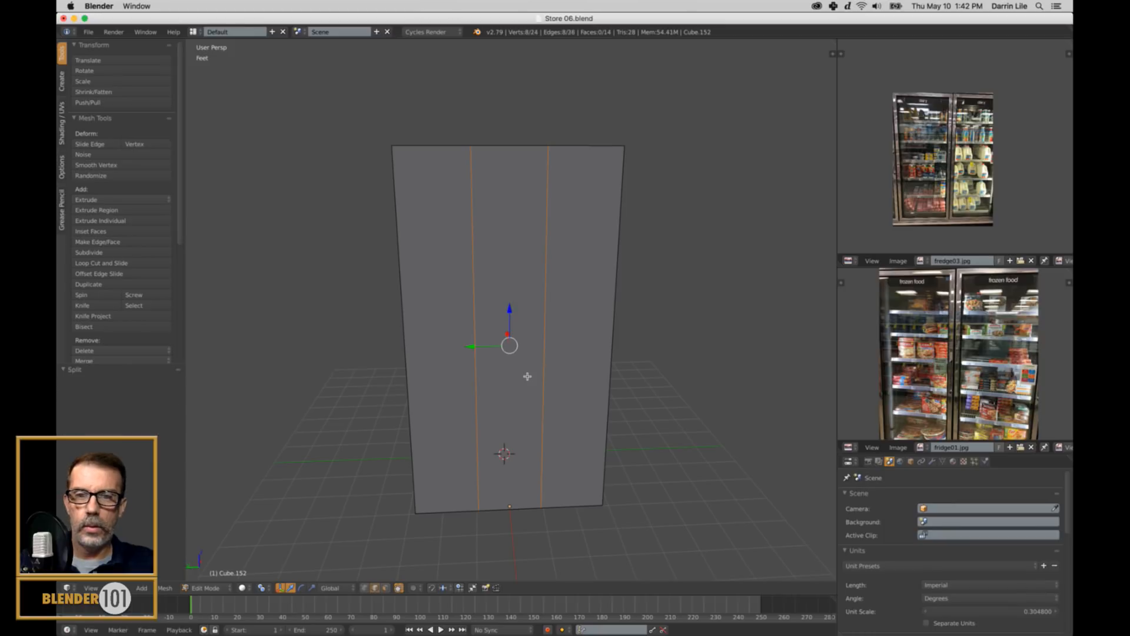
{"action": "key", "text": "s"}
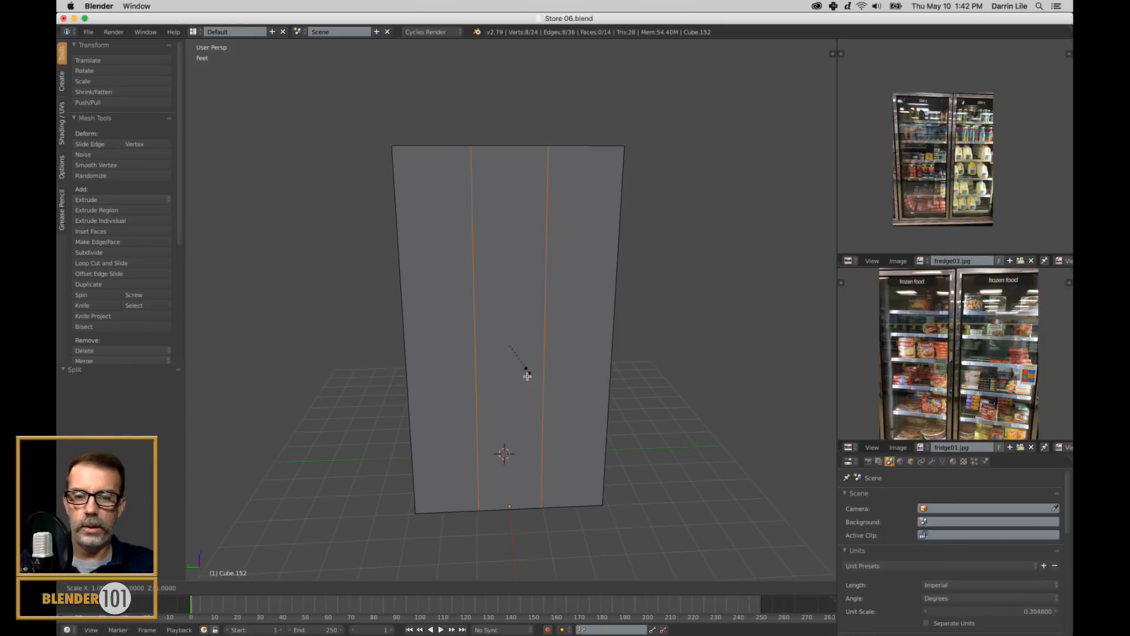
{"action": "key", "text": "y"}
{"action": "left_click", "coordinate": [674, 459]}
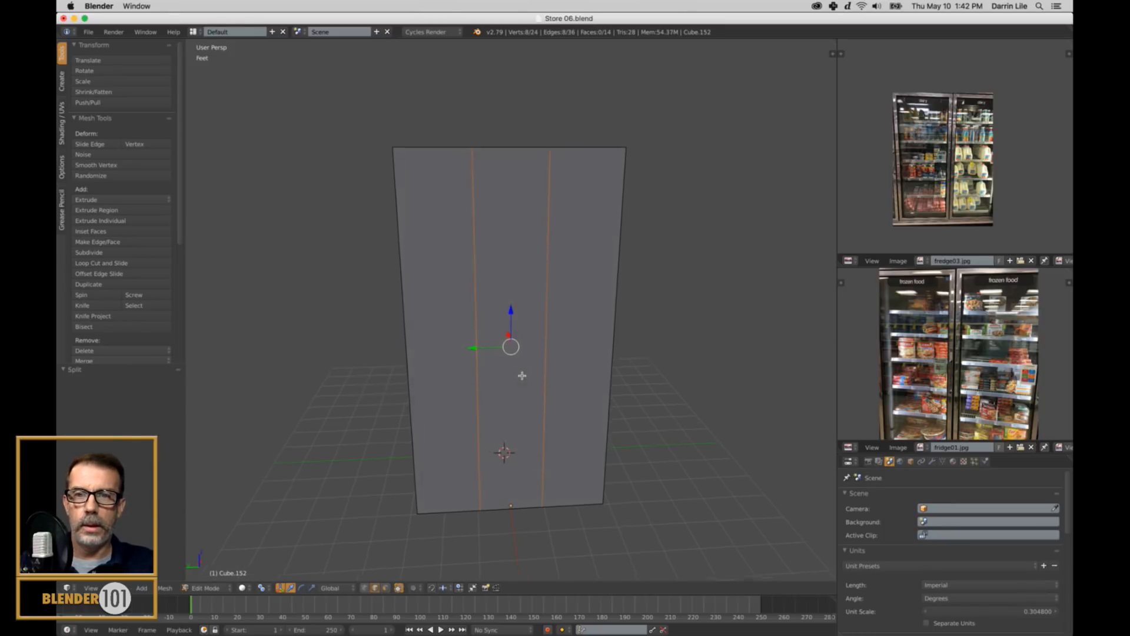
{"action": "middle_click_drag", "start_coordinate": [675, 459], "coordinate": [539, 413]}
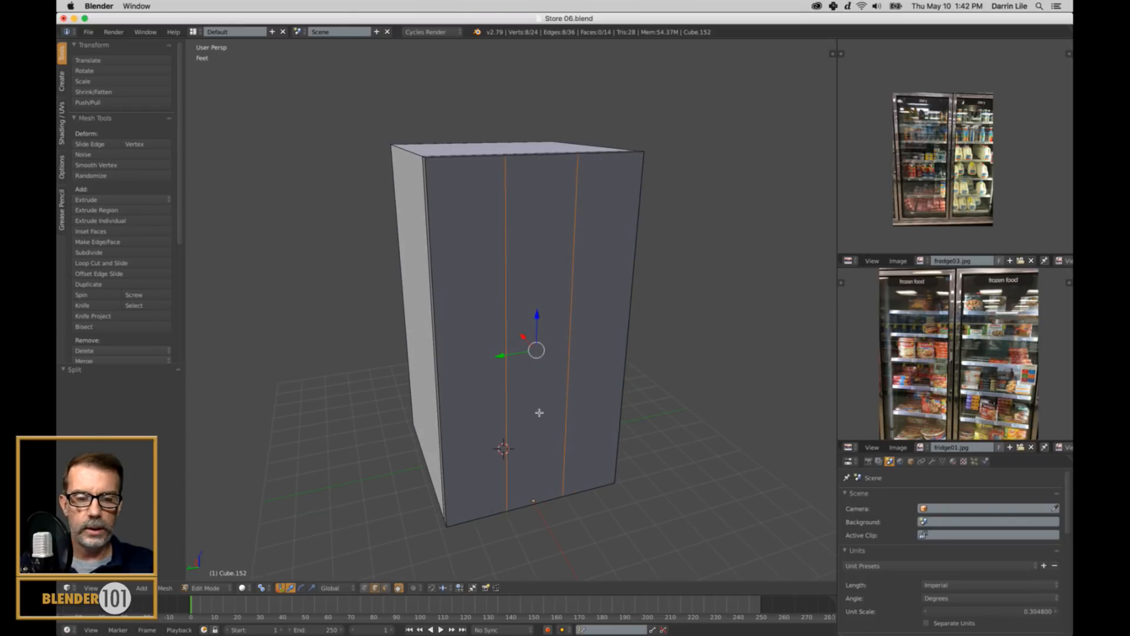
Try to spread the loop cuts along Y about the median point, and undo the split and the cuts.
{"action": "key", "text": "period"}
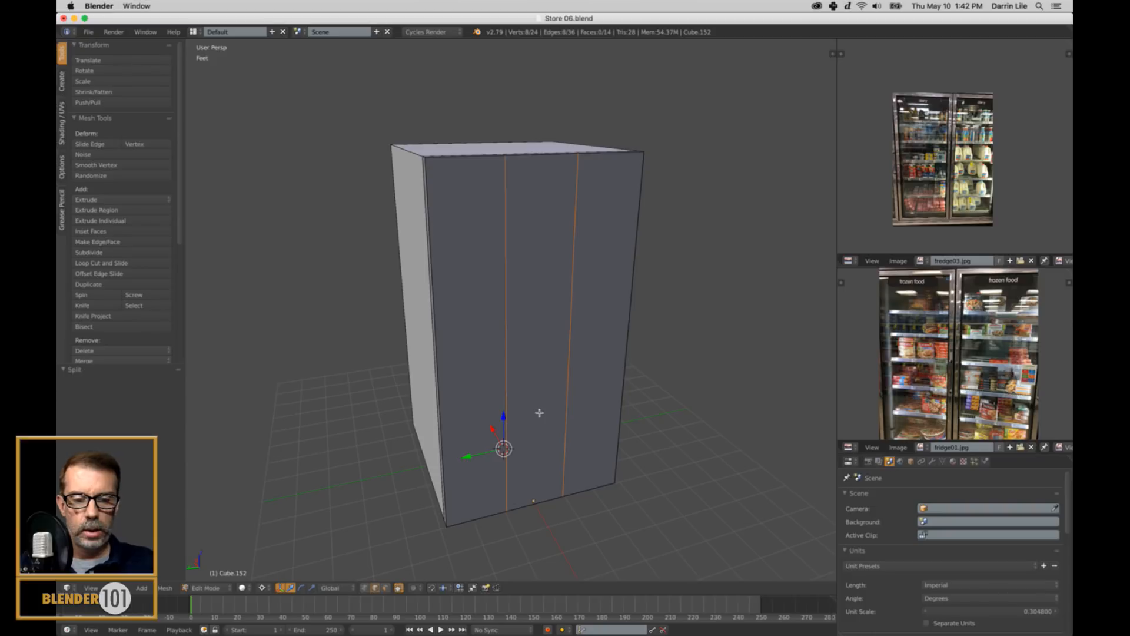
{"action": "key", "text": "ctrl+comma"}
{"action": "middle_click_drag", "start_coordinate": [619, 422], "coordinate": [615, 423]}
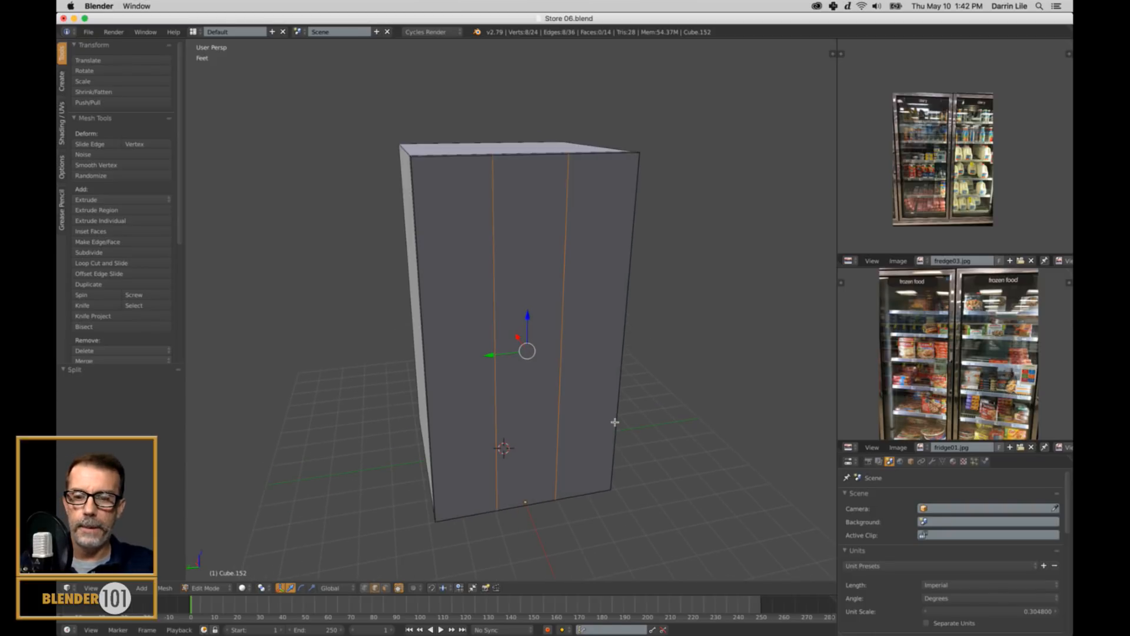
{"action": "key", "text": "s"}
{"action": "key", "text": "y"}
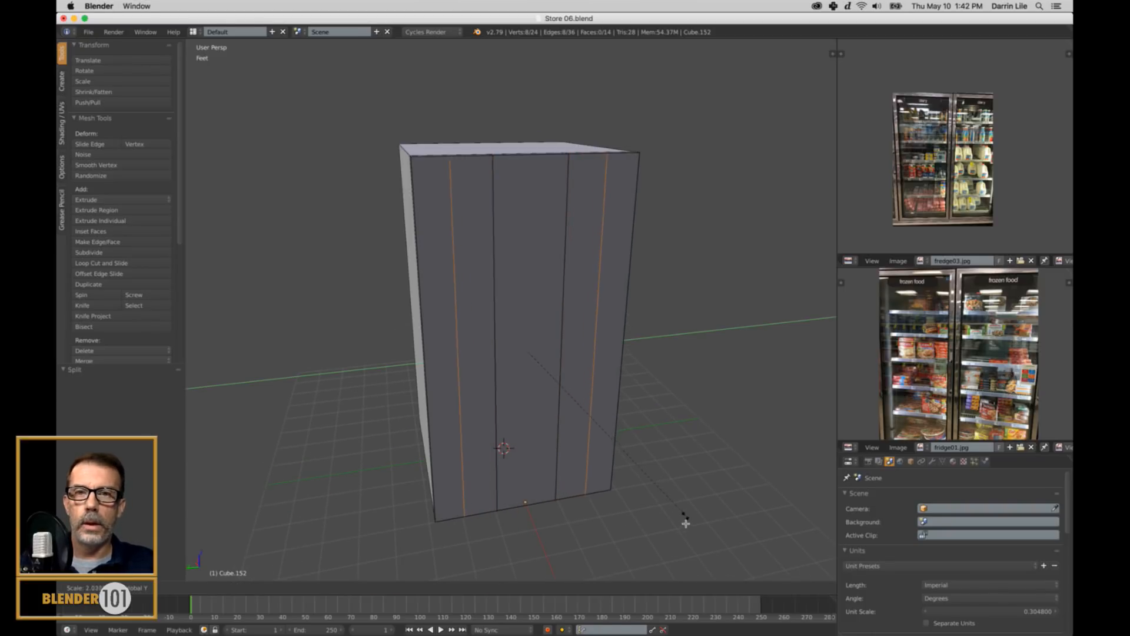
{"action": "key", "text": "Escape"}
{"action": "key", "text": "ctrl+z"}
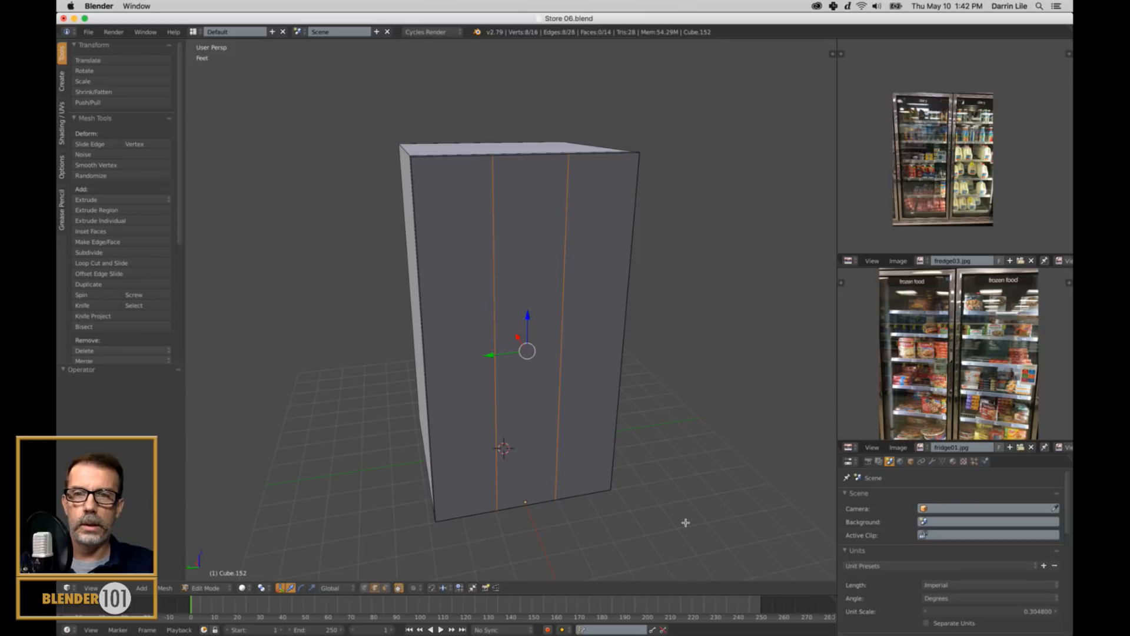
{"action": "key", "text": "ctrl+z"}
Cut the door slab again with two evenly spaced vertical edge loops.
{"action": "key", "text": "ctrl+r"}
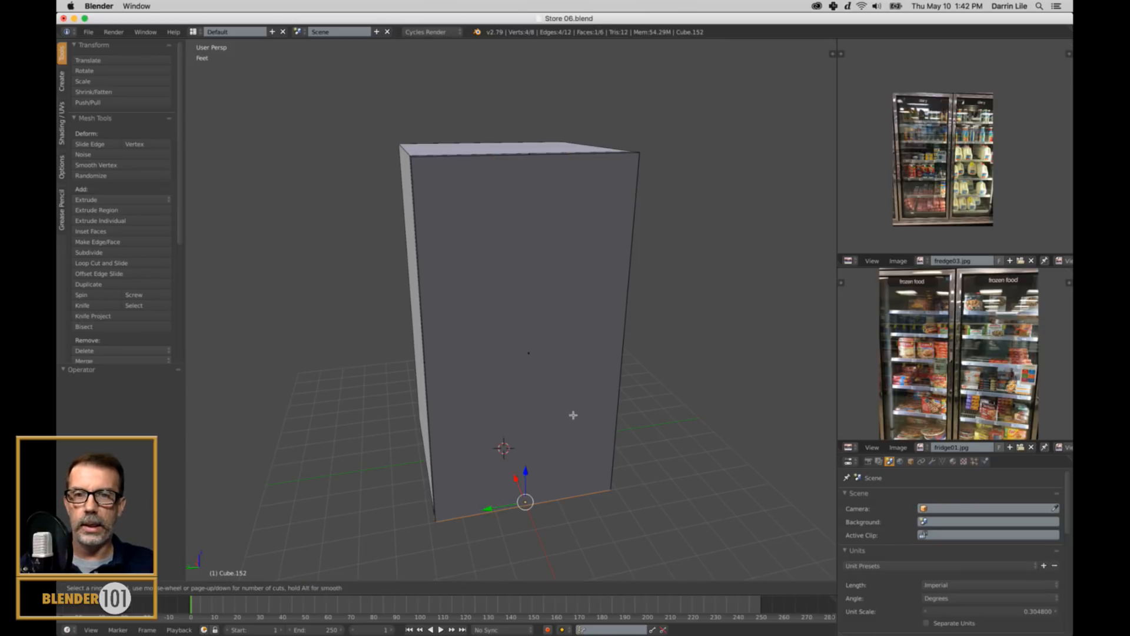
{"action": "scroll", "coordinate": [532, 171], "scroll_direction": "up", "scroll_amount": 1}
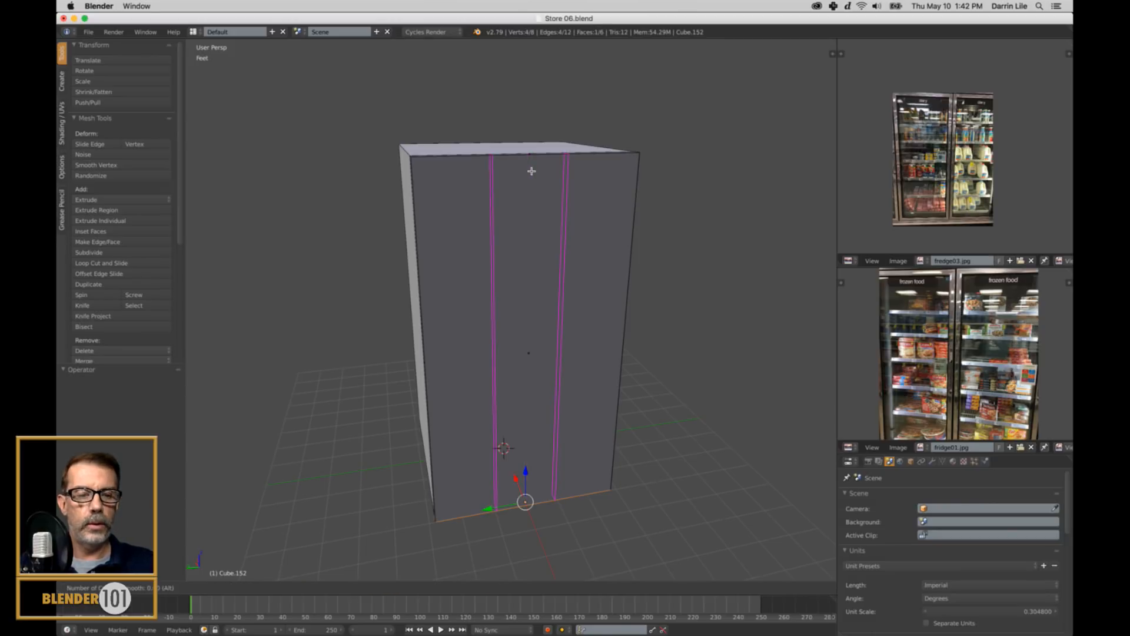
{"action": "left_click", "coordinate": [532, 171]}
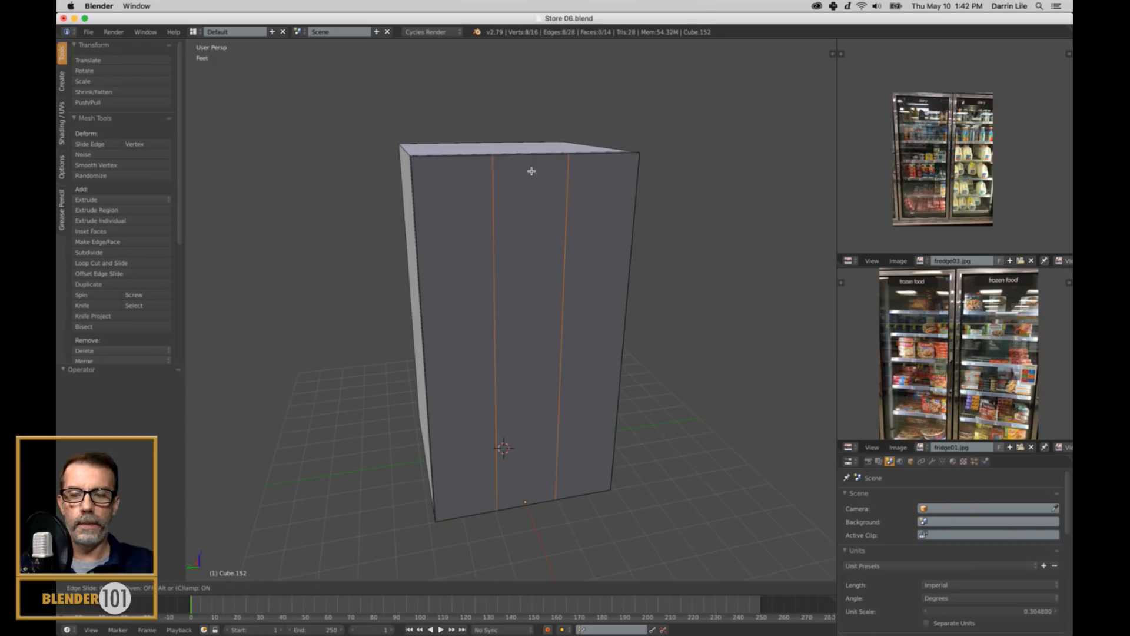
{"action": "right_click", "coordinate": [607, 315]}
Try scaling the two new edge loops along Y, and undo the loop cuts.
{"action": "key", "text": "s"}
{"action": "key", "text": "y"}
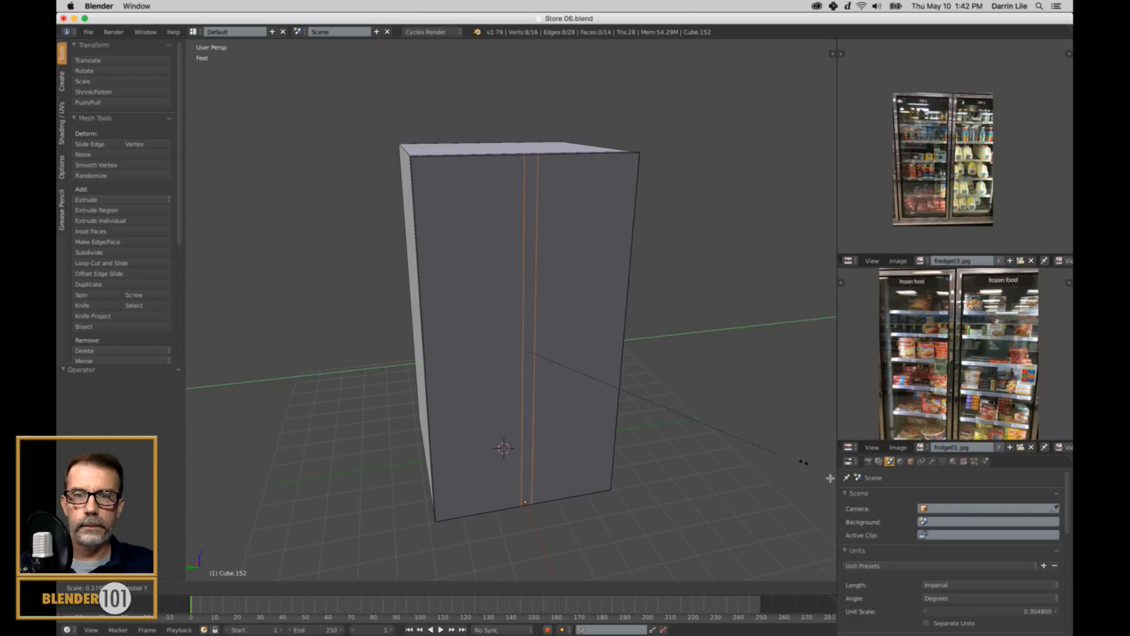
{"action": "right_click", "coordinate": [551, 567]}
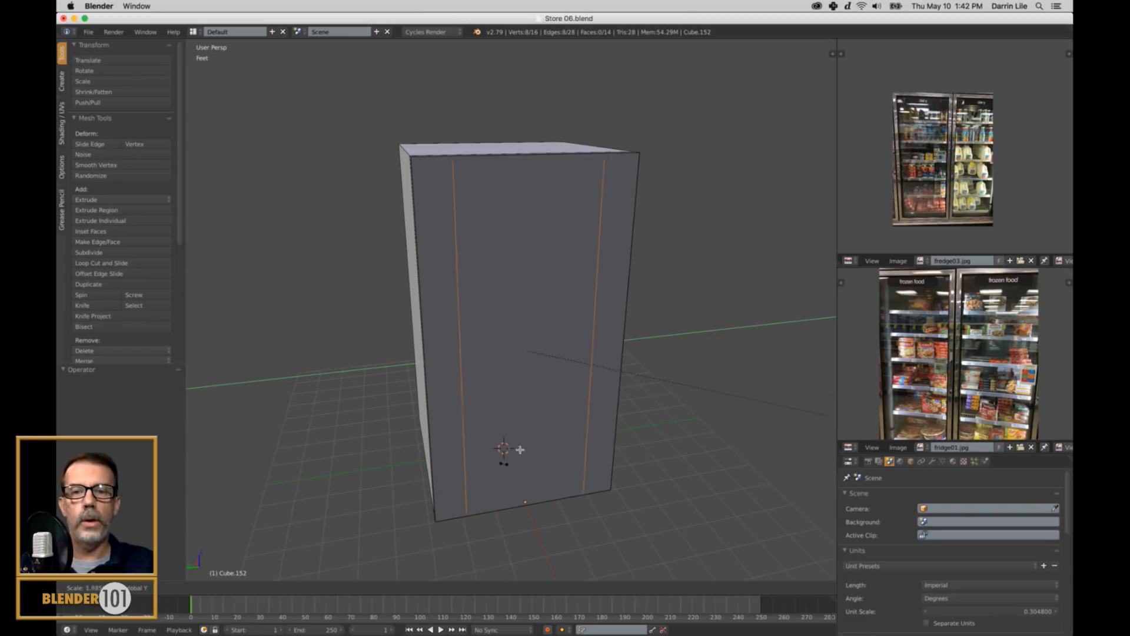
{"action": "middle_click_drag", "start_coordinate": [486, 407], "coordinate": [577, 435]}
{"action": "scroll", "coordinate": [542, 414], "scroll_direction": "down", "scroll_amount": 1}
{"action": "scroll", "coordinate": [555, 436], "scroll_direction": "up", "scroll_amount": 1}
{"action": "key", "text": "ctrl+z"}
Try to move the front face of the door slab.
{"action": "right_click", "coordinate": [553, 405]}
{"action": "key", "text": "g"}
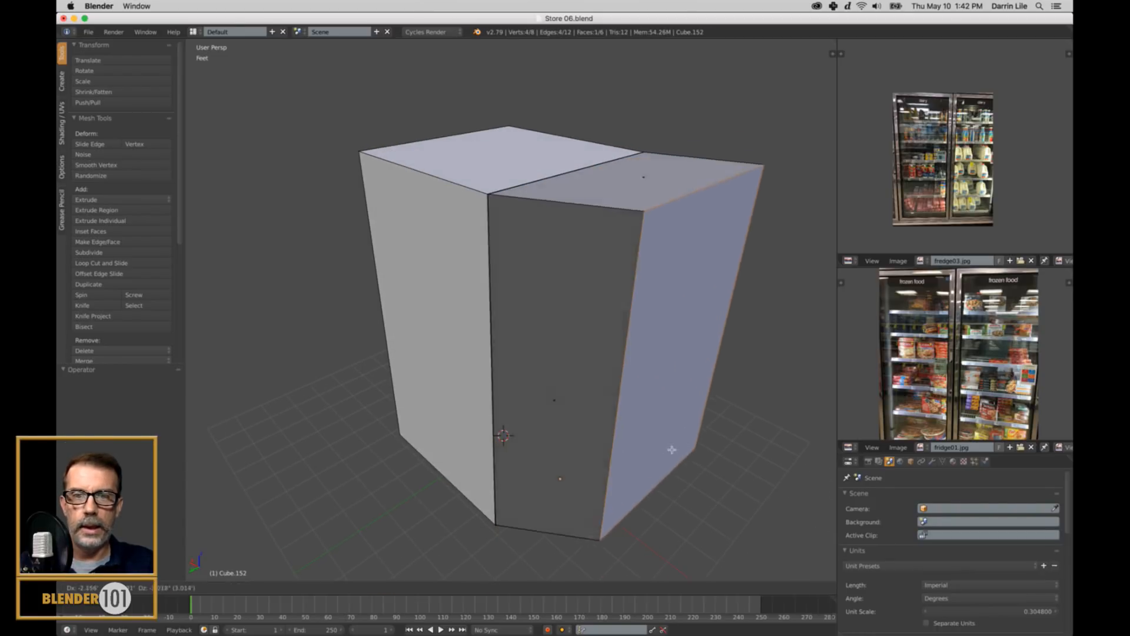
{"action": "right_click", "coordinate": [662, 447]}
Deselect all geometry of the door slab.
{"action": "middle_click_drag", "start_coordinate": [656, 441], "coordinate": [569, 430]}
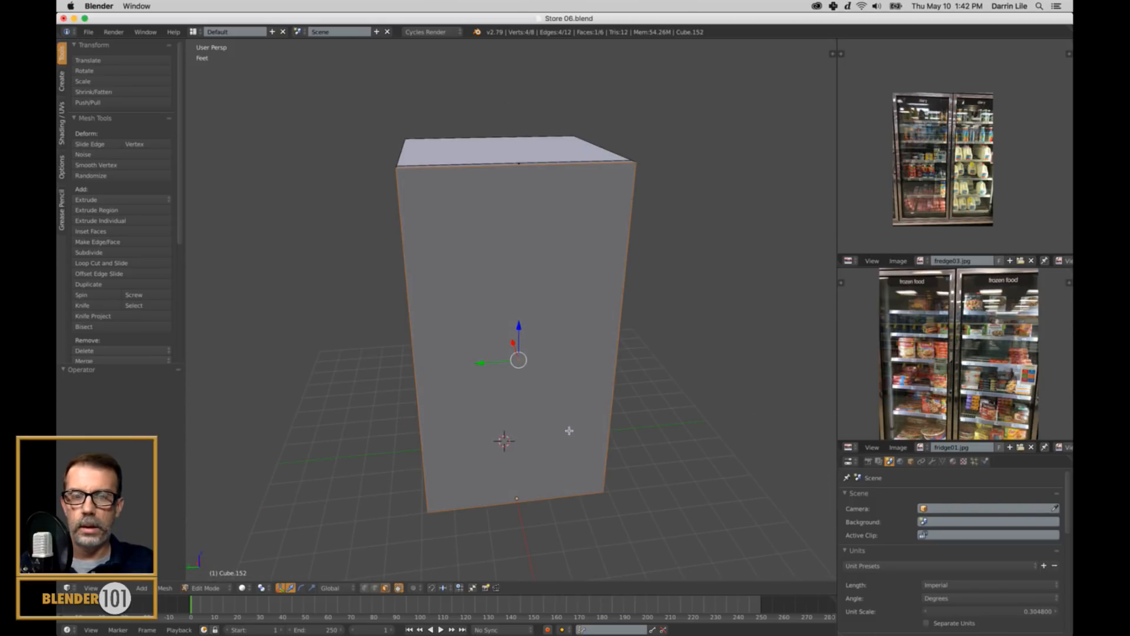
{"action": "key", "text": "a"}
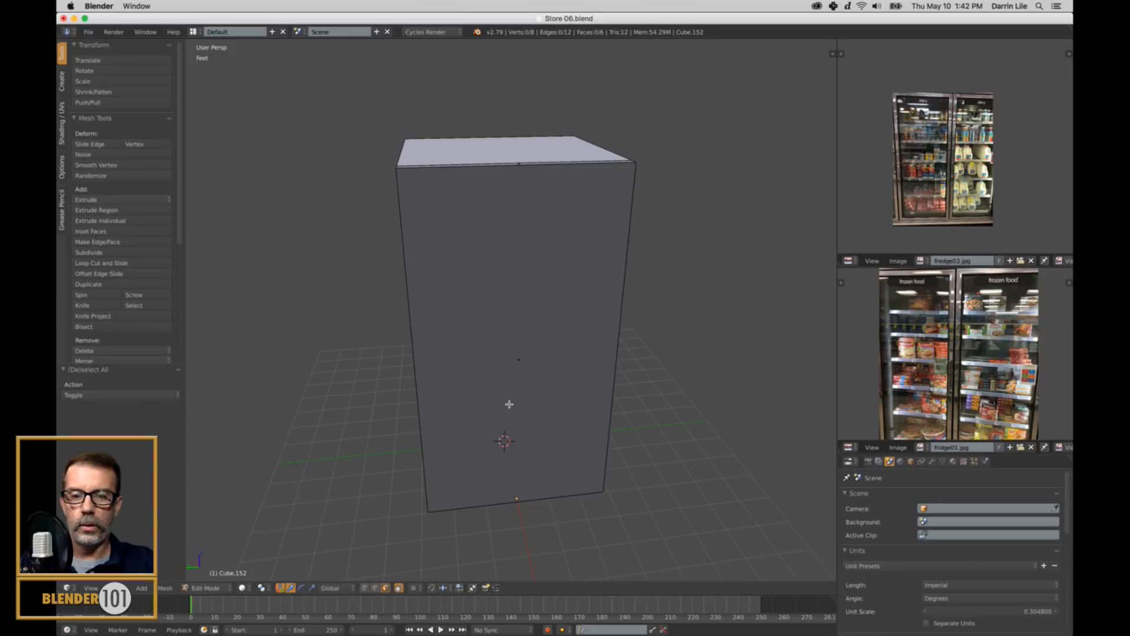
Cut the door slab with two vertical edge loops and spread them outward by scaling about 2.6 along Y.
{"action": "key", "text": "ctrl+r"}
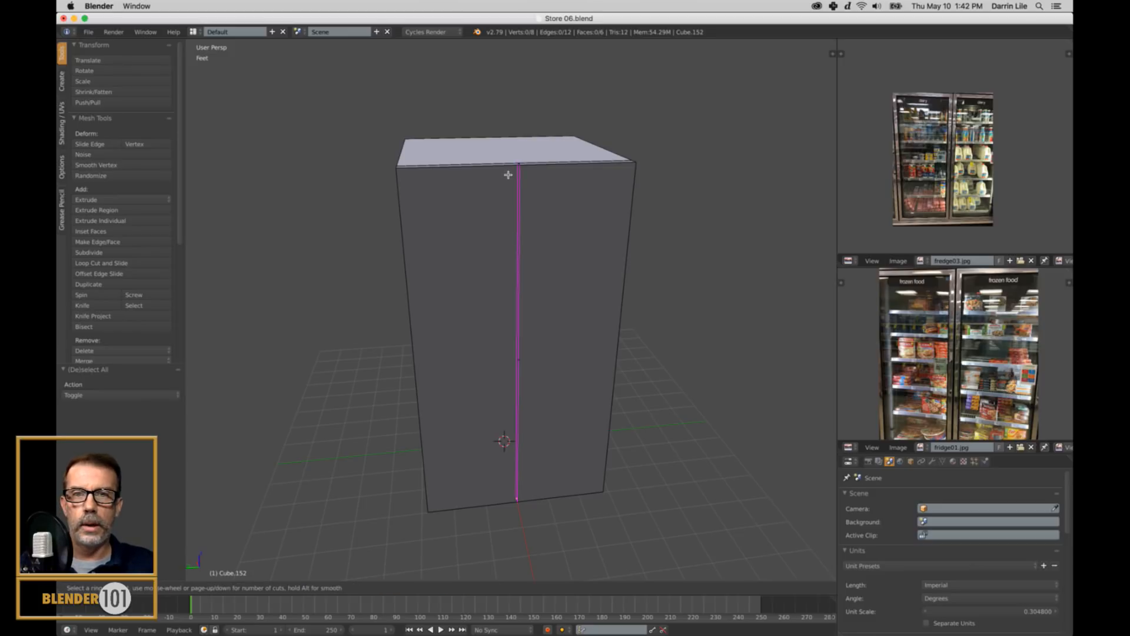
{"action": "scroll", "coordinate": [508, 175], "scroll_direction": "up", "scroll_amount": 1}
{"action": "left_click", "coordinate": [508, 175]}
{"action": "right_click", "coordinate": [508, 175]}
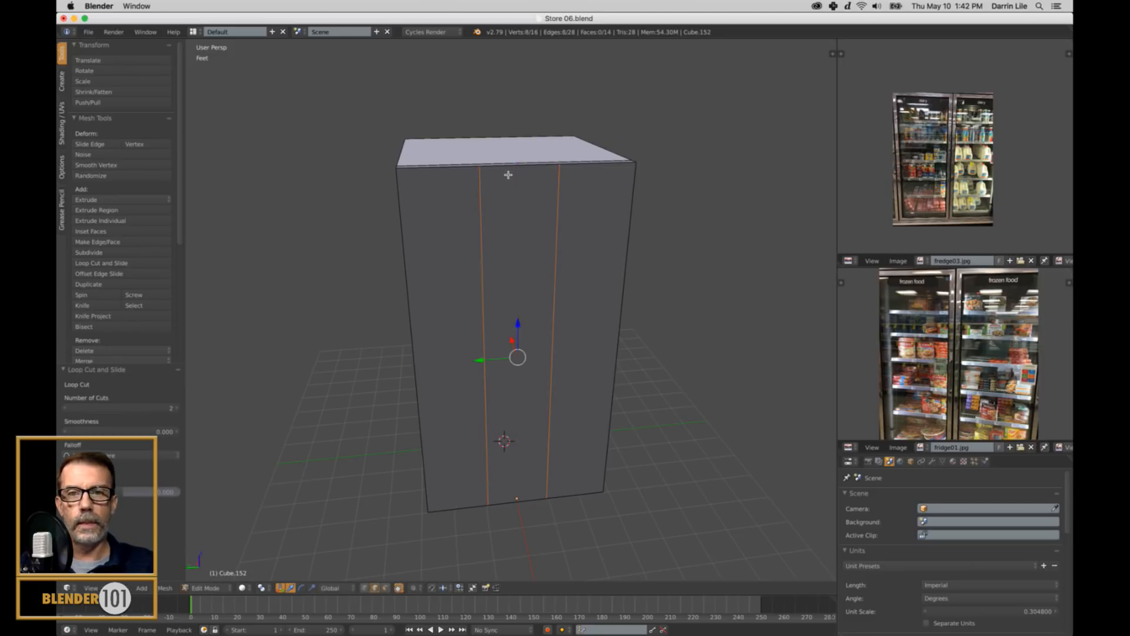
{"action": "key", "text": "ctrl+Tab"}
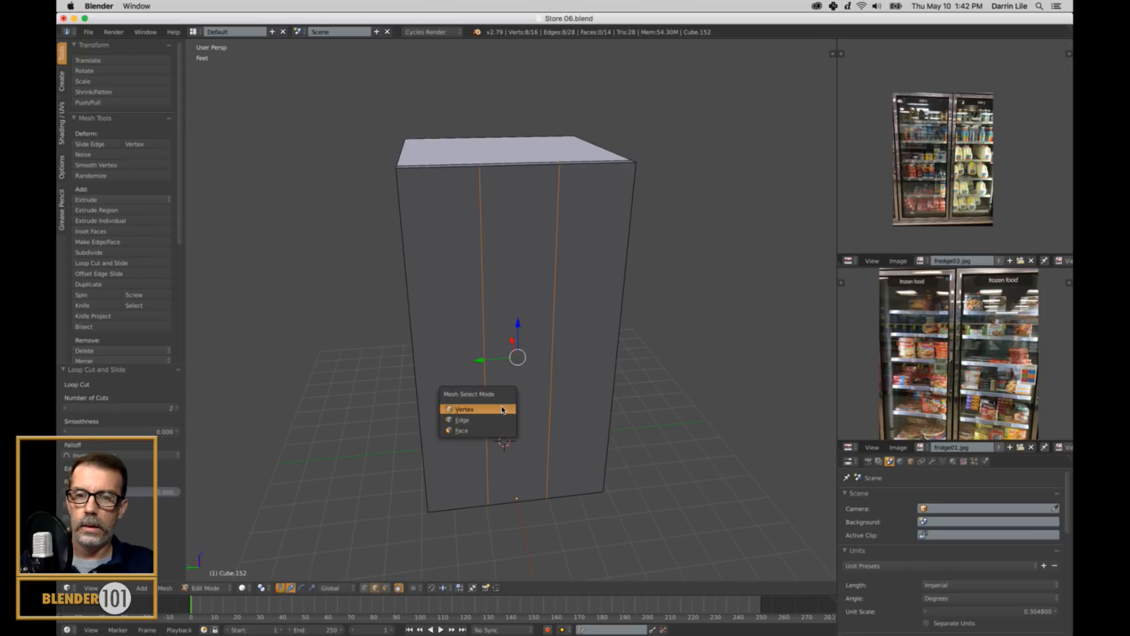
{"action": "key", "text": "Escape"}
{"action": "middle_click_drag", "start_coordinate": [526, 437], "coordinate": [534, 437]}
{"action": "key", "text": "s"}
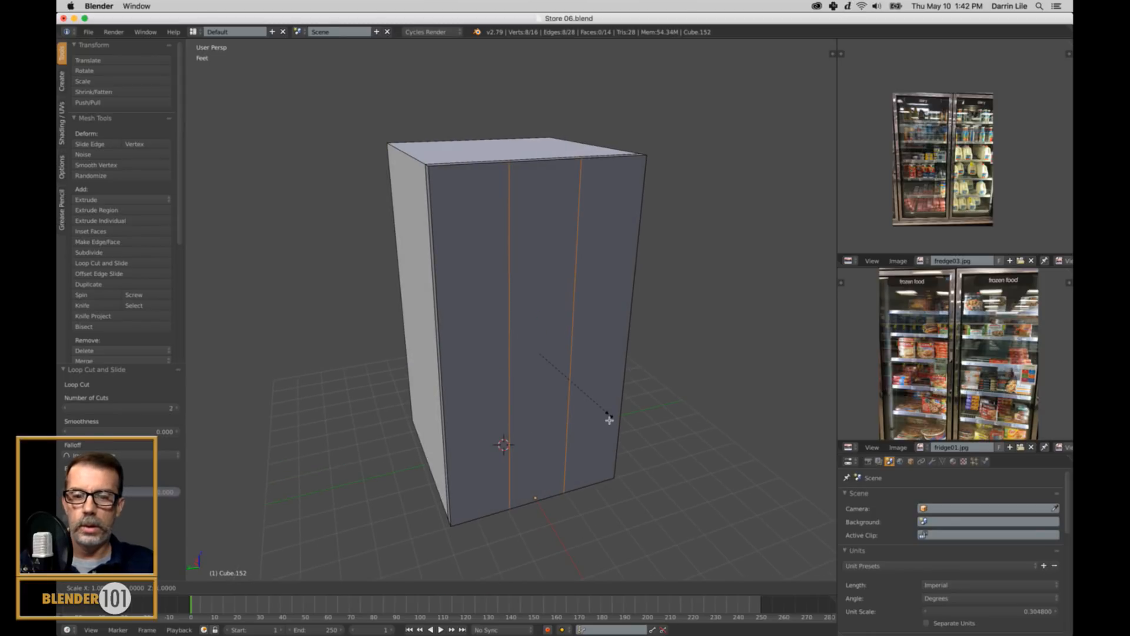
{"action": "key", "text": "y"}
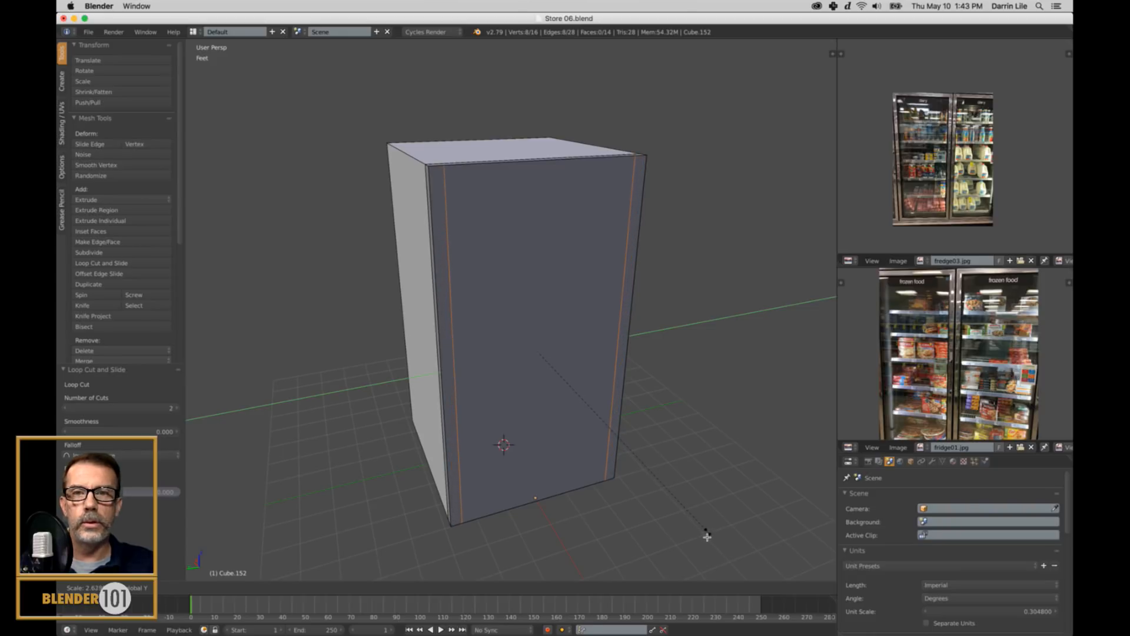
{"action": "left_click", "coordinate": [706, 535]}
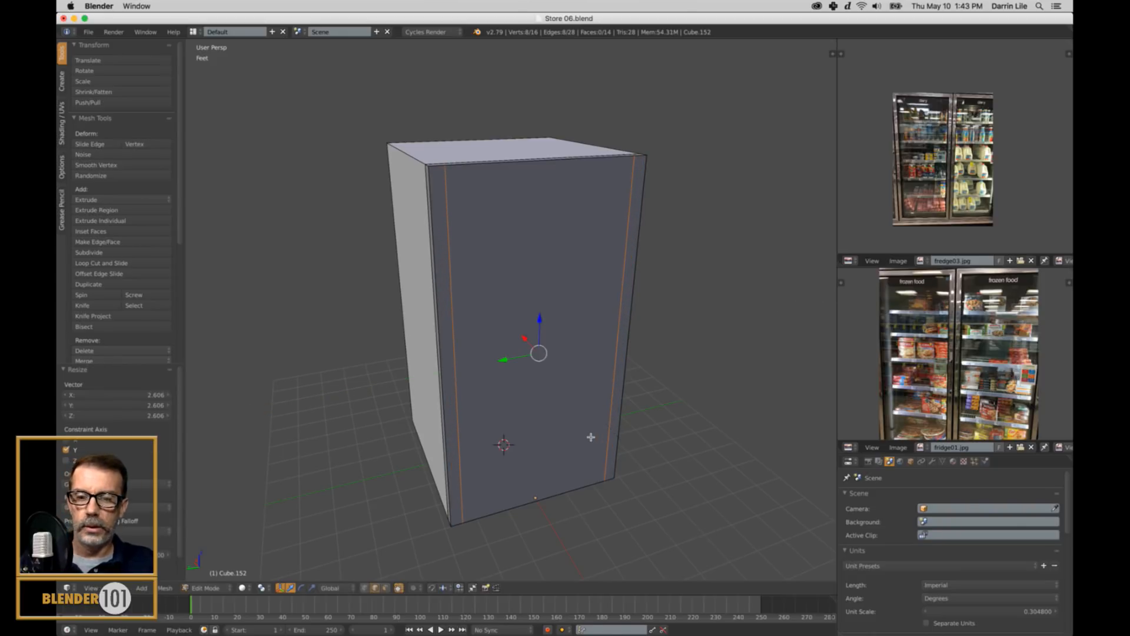
Cut the door slab with two horizontal edge loops and spread them by scaling about 2.76 along Z.
{"action": "key", "text": "ctrl+r"}
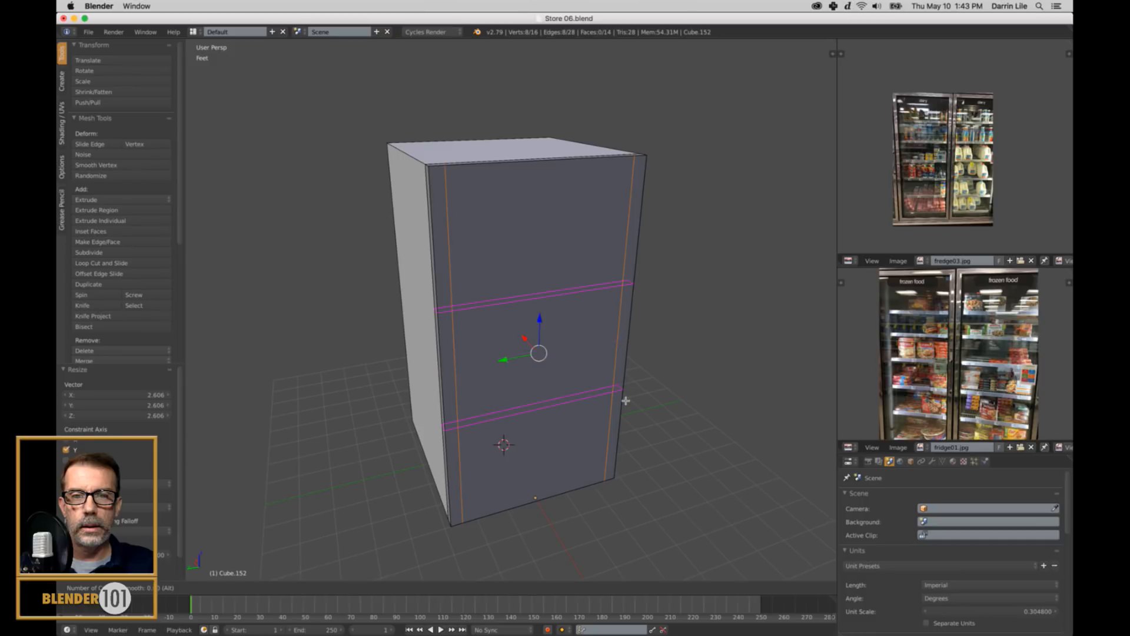
{"action": "left_click", "coordinate": [626, 400]}
{"action": "right_click", "coordinate": [625, 401]}
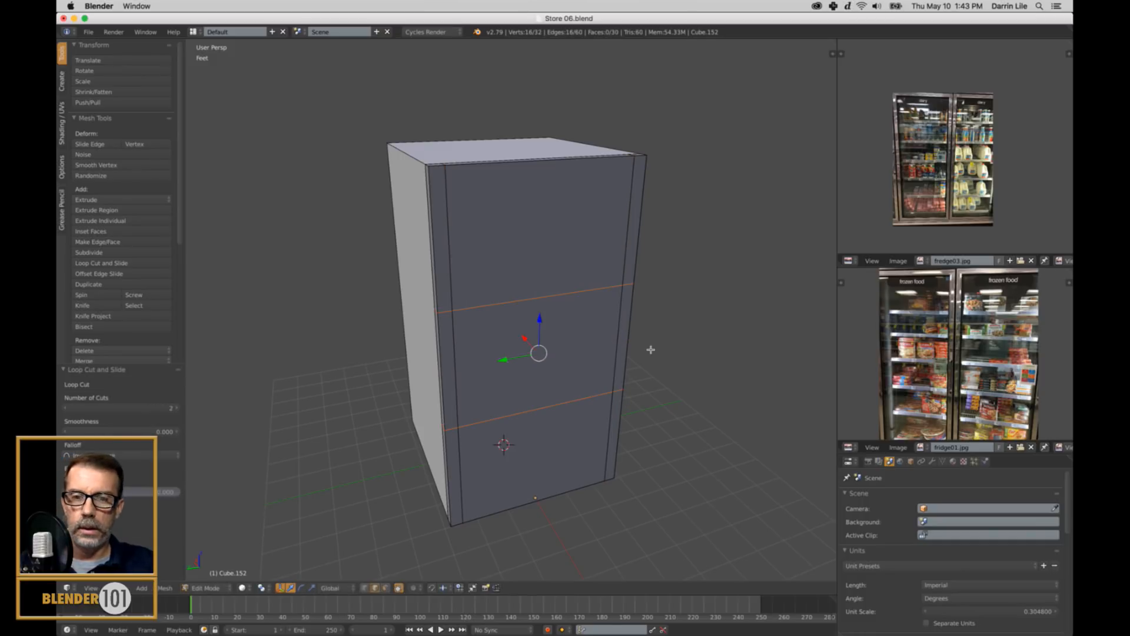
{"action": "key", "text": "s"}
{"action": "key", "text": "z"}
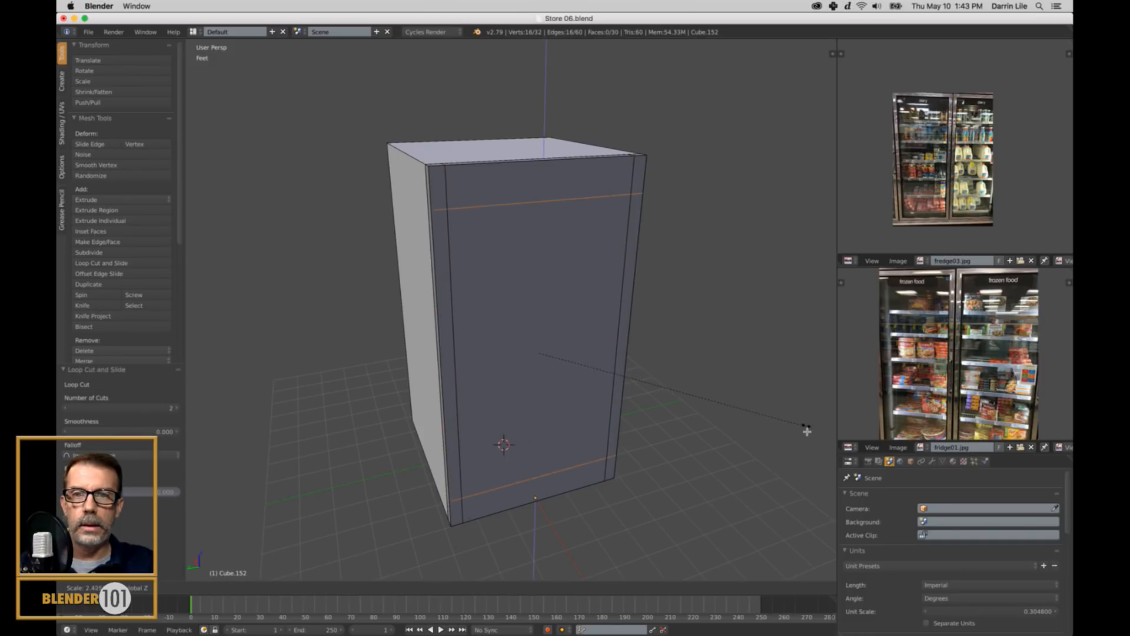
{"action": "left_click", "coordinate": [192, 436]}
Duplicate the large central face on the door's front and move the copy about -2.23 feet along X, out in front of the fridge.
{"action": "middle_click_drag", "start_coordinate": [477, 415], "coordinate": [498, 406]}
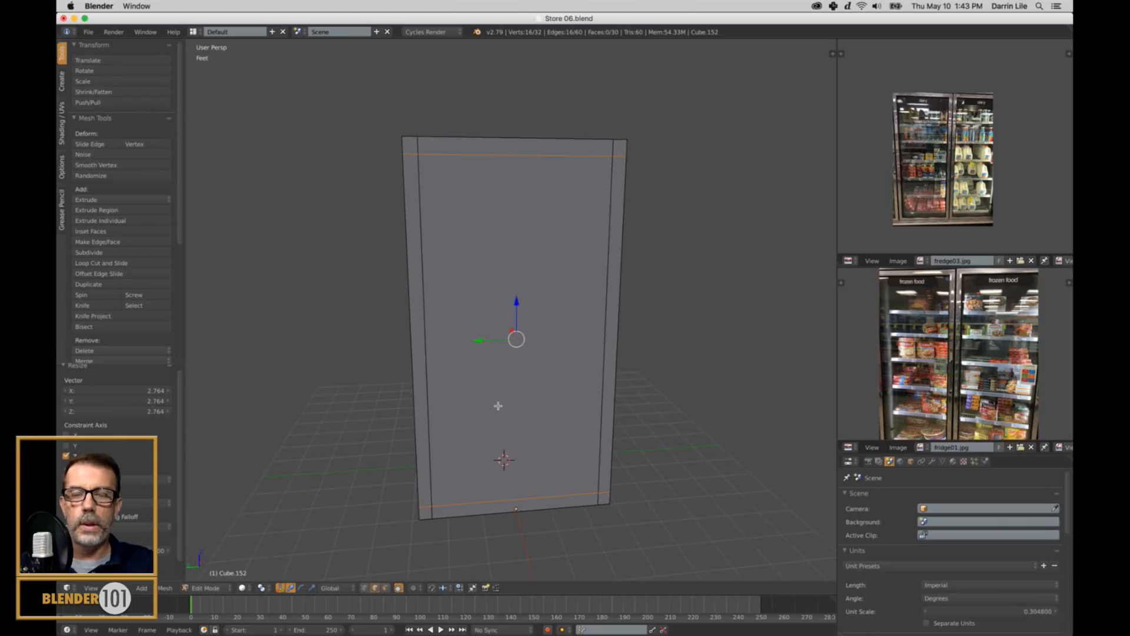
{"action": "key", "text": "ctrl+Tab"}
{"action": "left_click", "coordinate": [531, 376]}
{"action": "right_click", "coordinate": [522, 374]}
{"action": "middle_click_drag", "start_coordinate": [523, 374], "coordinate": [517, 386]}
{"action": "scroll", "coordinate": [518, 386], "scroll_direction": "up", "scroll_amount": 1}
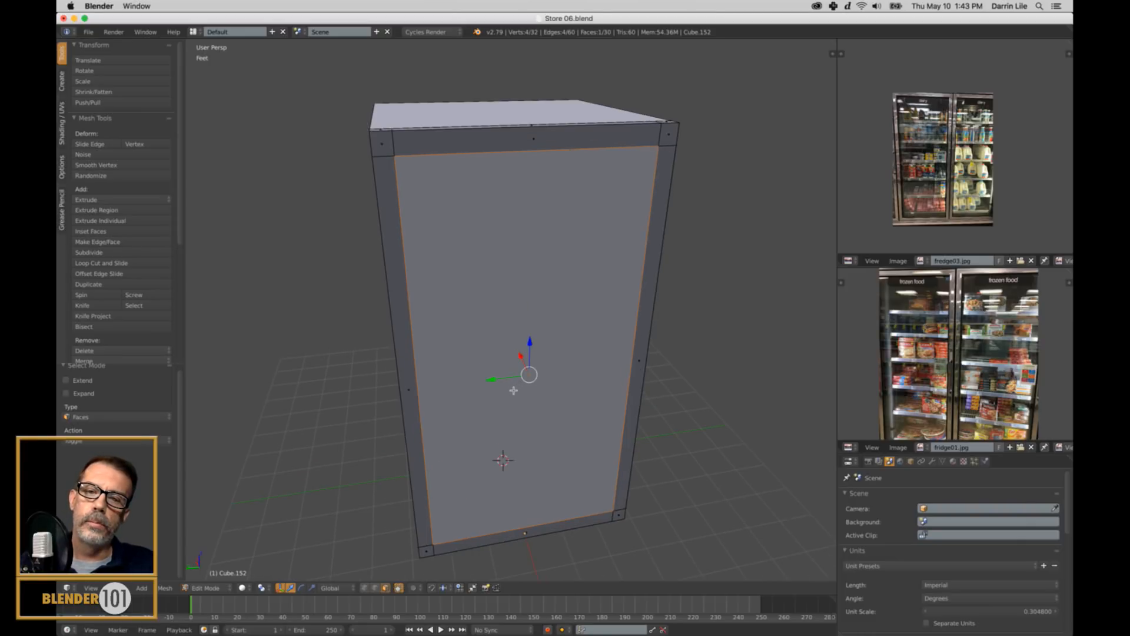
{"action": "middle_click_drag", "start_coordinate": [513, 391], "coordinate": [475, 407]}
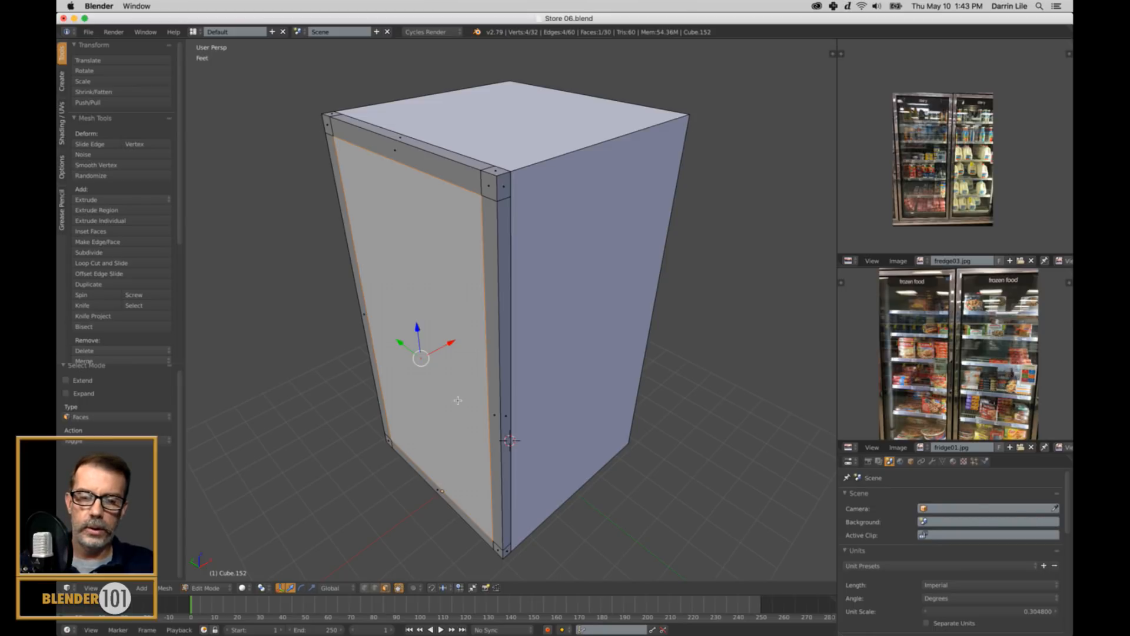
{"action": "key", "text": "shift+d"}
{"action": "right_click", "coordinate": [457, 399]}
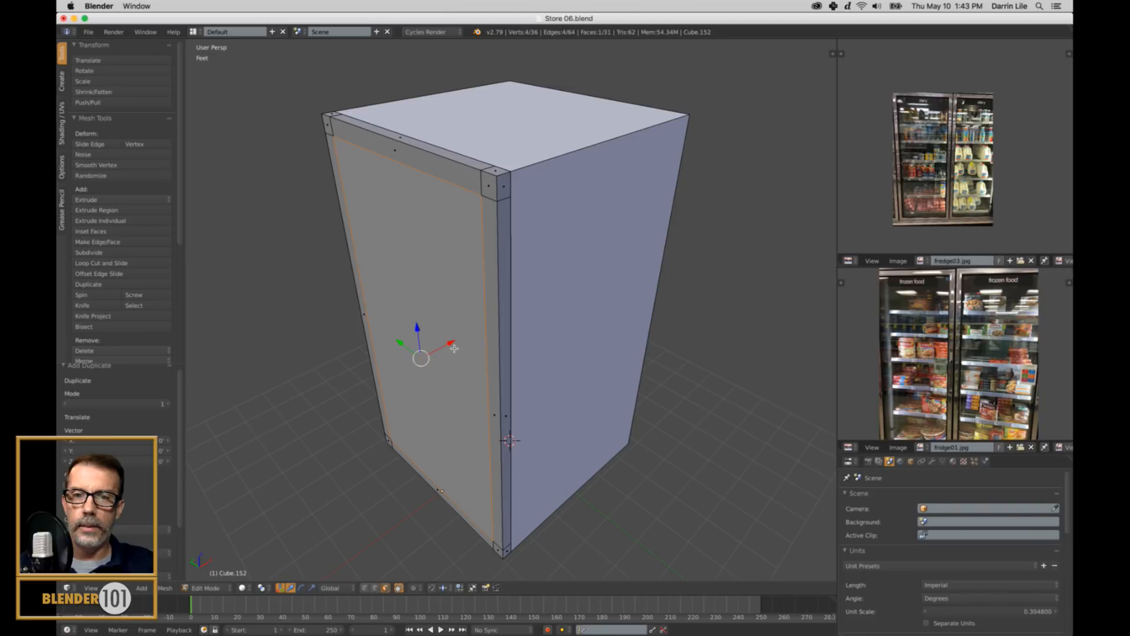
{"action": "left_click_drag", "start_coordinate": [452, 345], "coordinate": [366, 390]}
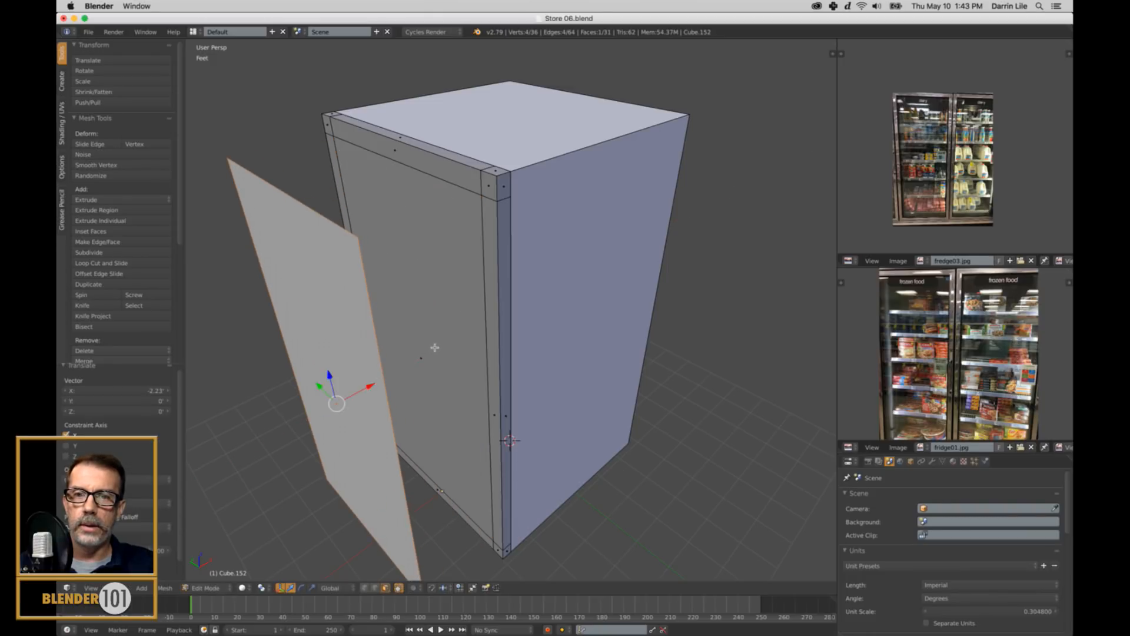
Delete the original central front face and the matching back face of the door slab to open up the frame.
{"action": "right_click", "coordinate": [436, 351]}
{"action": "key", "text": "x"}
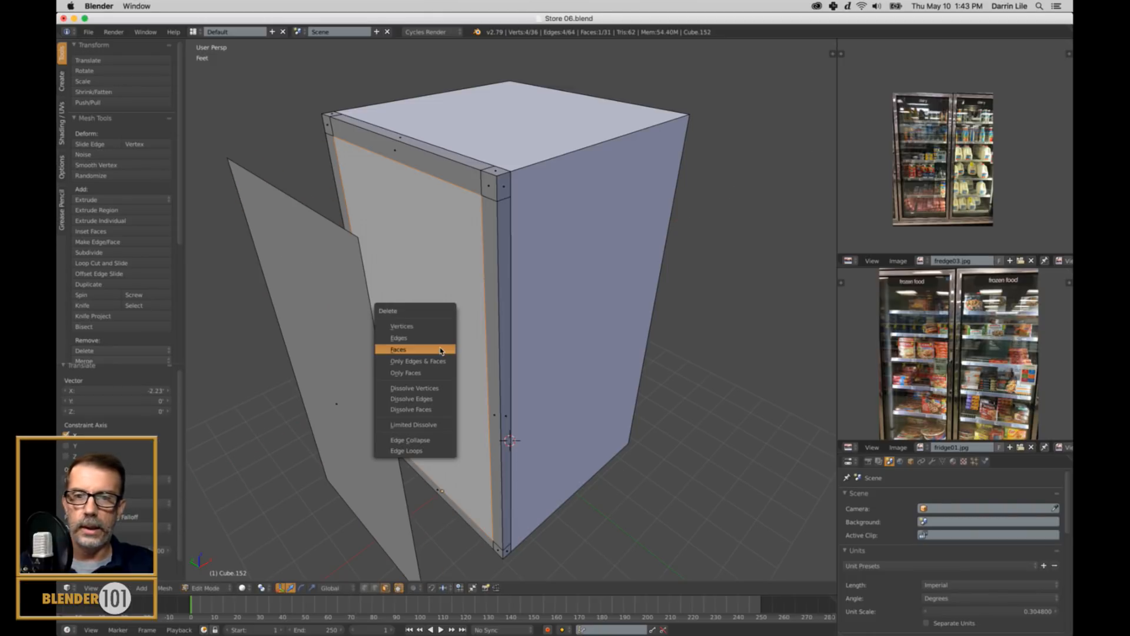
{"action": "left_click", "coordinate": [439, 353]}
{"action": "right_click", "coordinate": [442, 327]}
{"action": "key", "text": "x"}
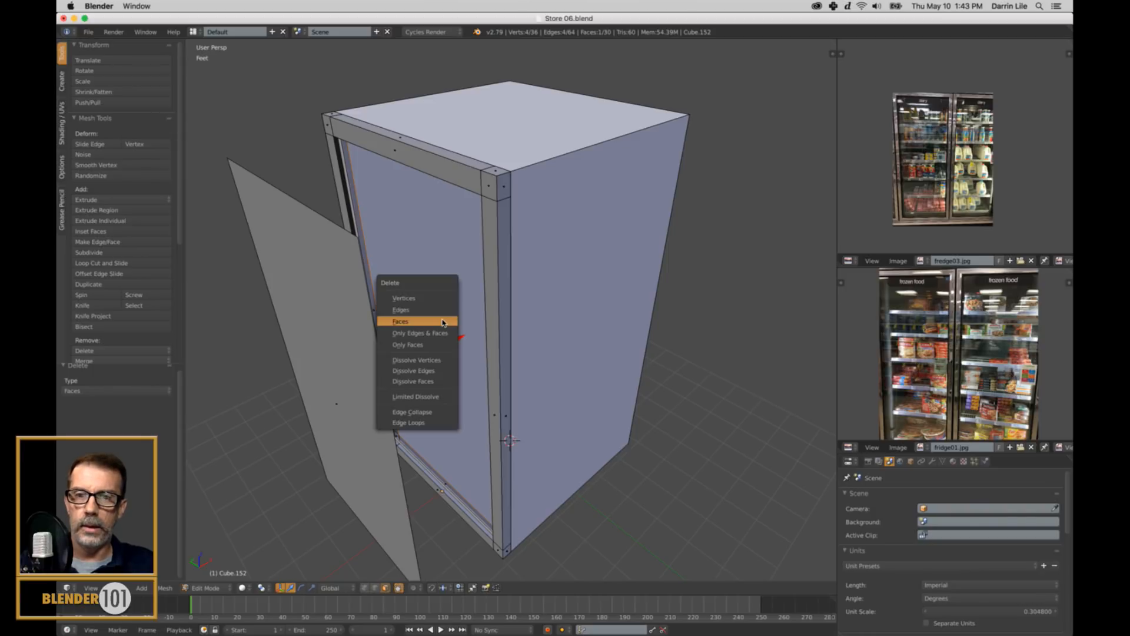
{"action": "left_click", "coordinate": [440, 325]}
{"action": "key", "text": "Tab"}
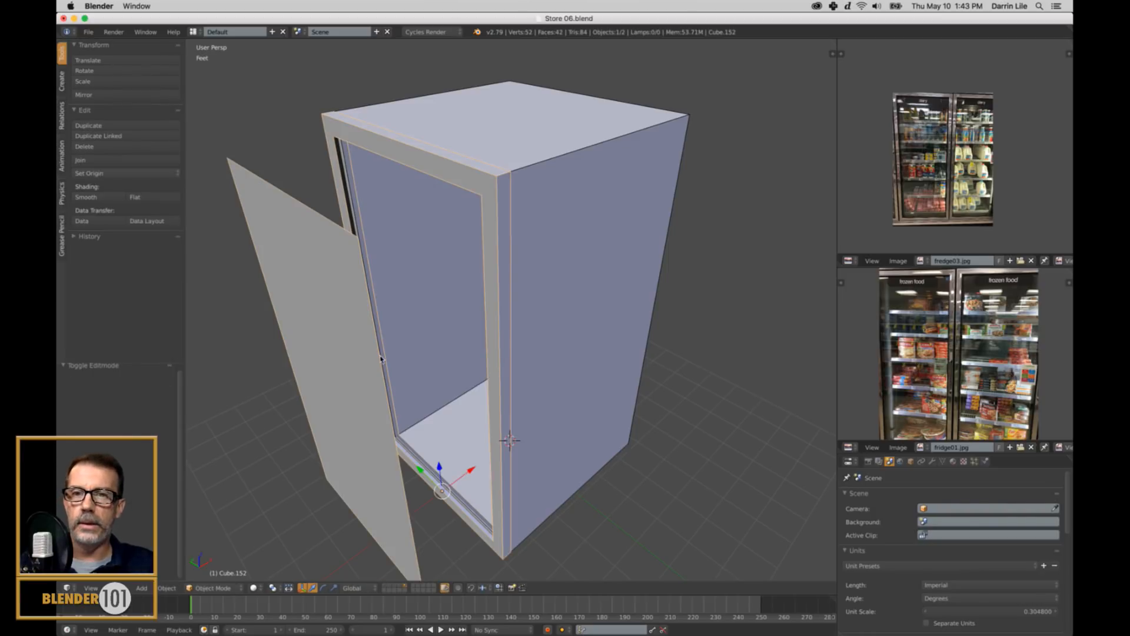
Separate the duplicated panel face from the door frame into its own object.
{"action": "key", "text": "Tab"}
{"action": "right_click", "coordinate": [358, 373]}
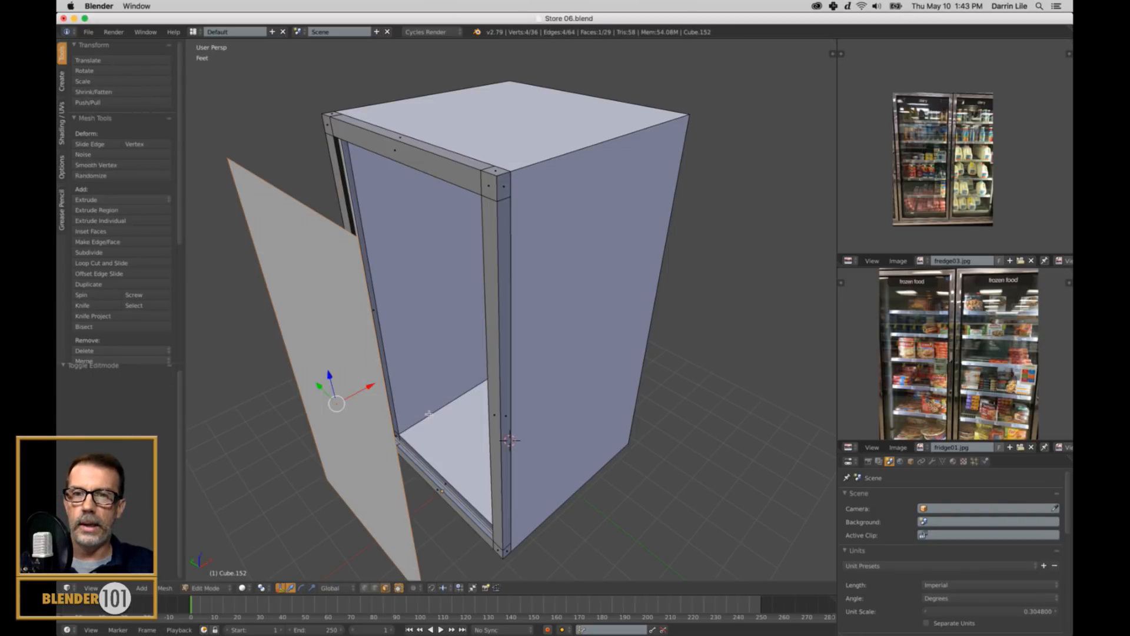
{"action": "key", "text": "x"}
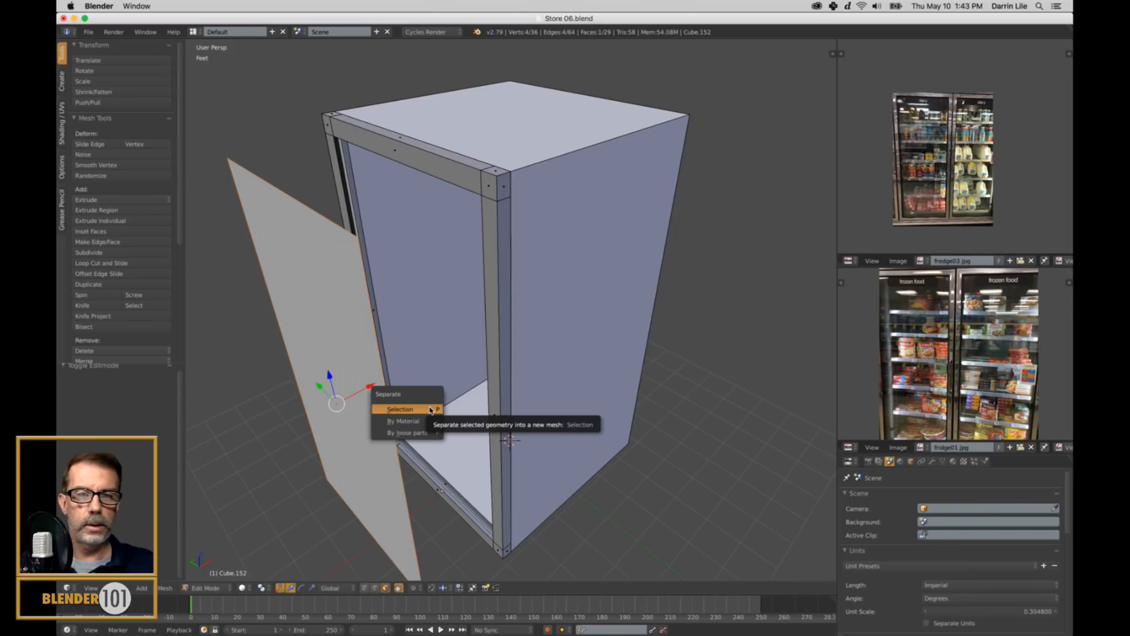
{"action": "left_click", "coordinate": [429, 414]}
{"action": "key", "text": "Tab"}
{"action": "scroll", "coordinate": [319, 403], "scroll_direction": "down", "scroll_amount": 2}
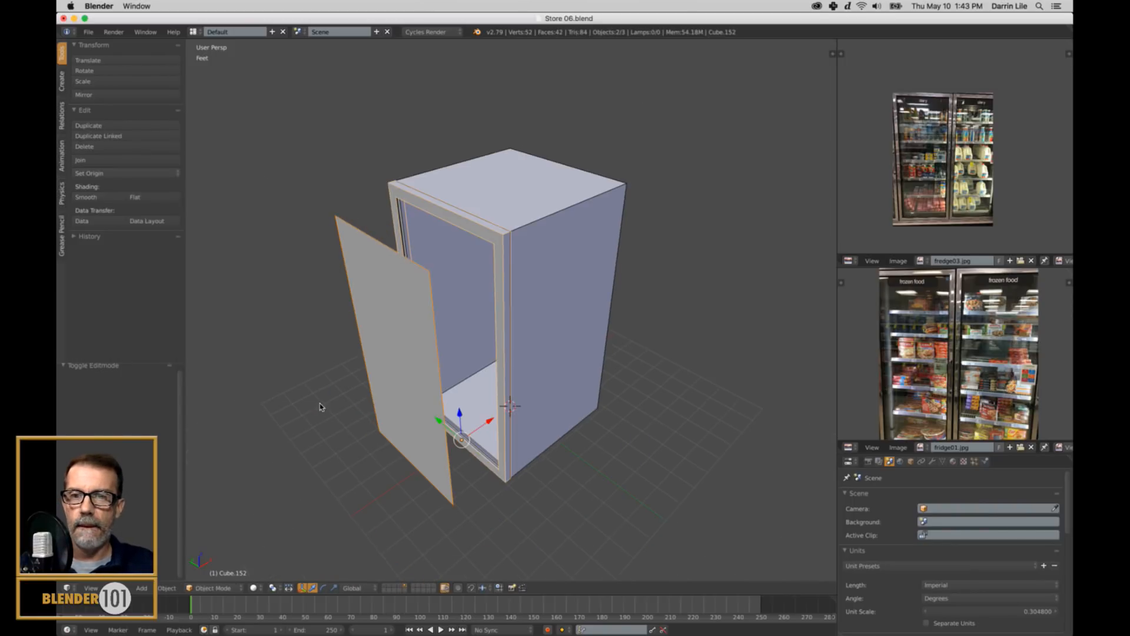
Add a Solidify modifier to the separated panel with Even Thickness enabled and a thickness of about 1.212 inches.
{"action": "middle_click_drag", "start_coordinate": [385, 396], "coordinate": [400, 395]}
{"action": "right_click", "coordinate": [400, 395]}
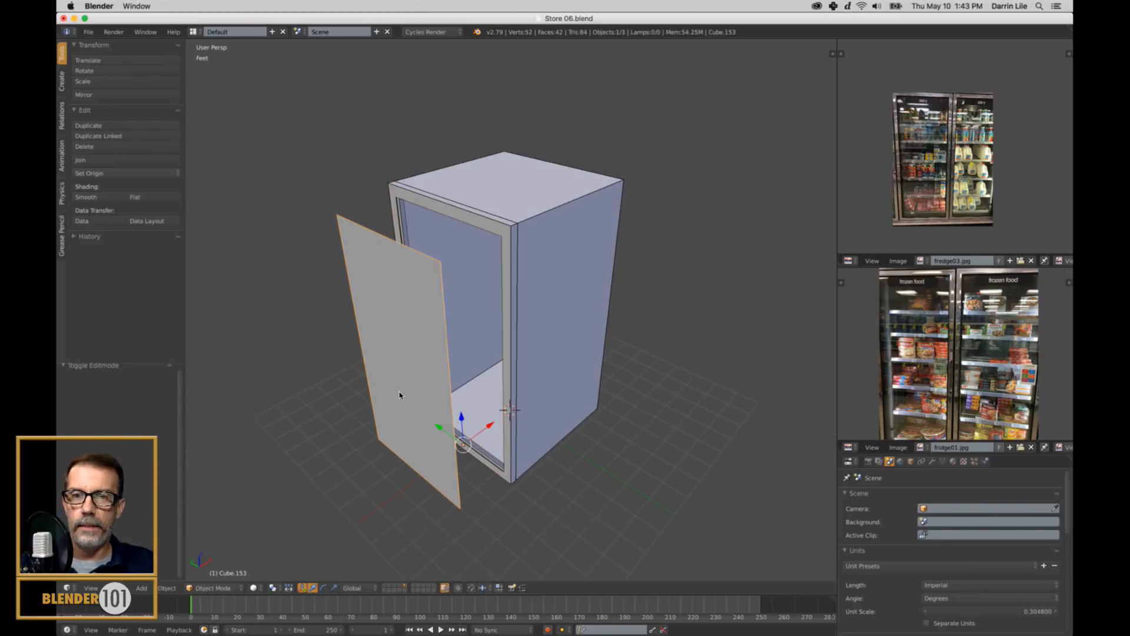
{"action": "left_click", "coordinate": [932, 462]}
{"action": "left_click", "coordinate": [907, 497]}
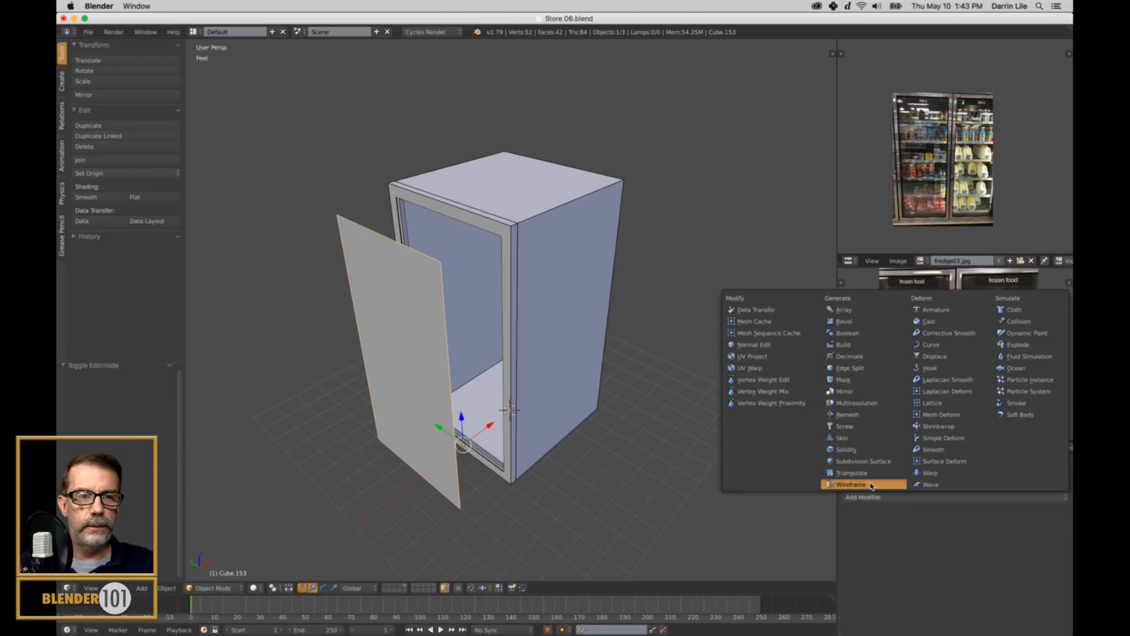
{"action": "left_click", "coordinate": [859, 451]}
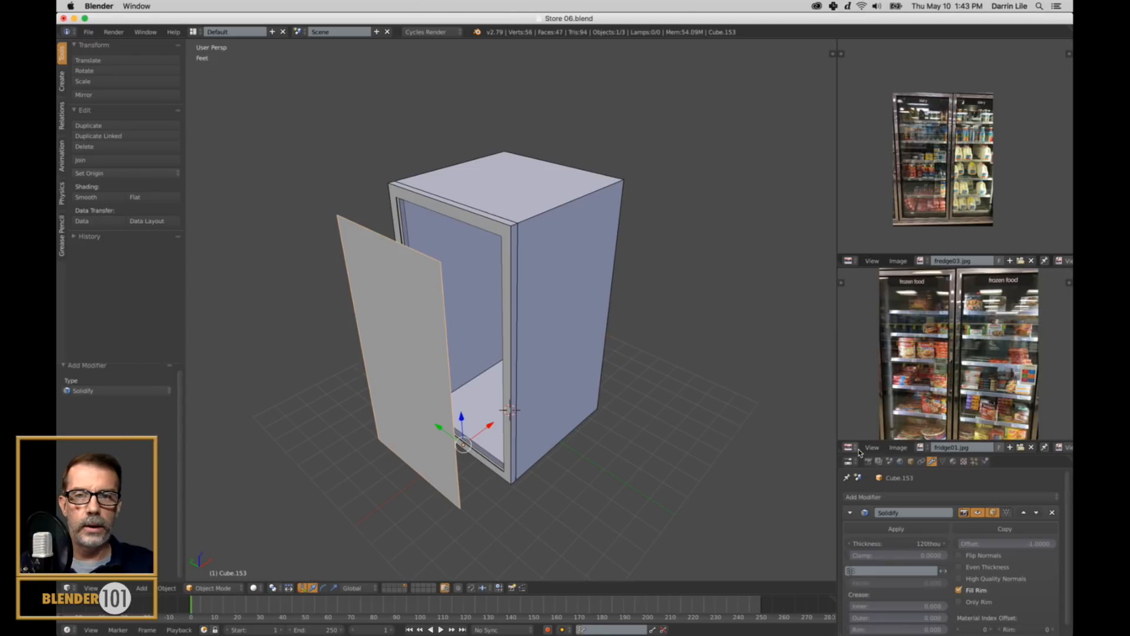
{"action": "left_click", "coordinate": [959, 567]}
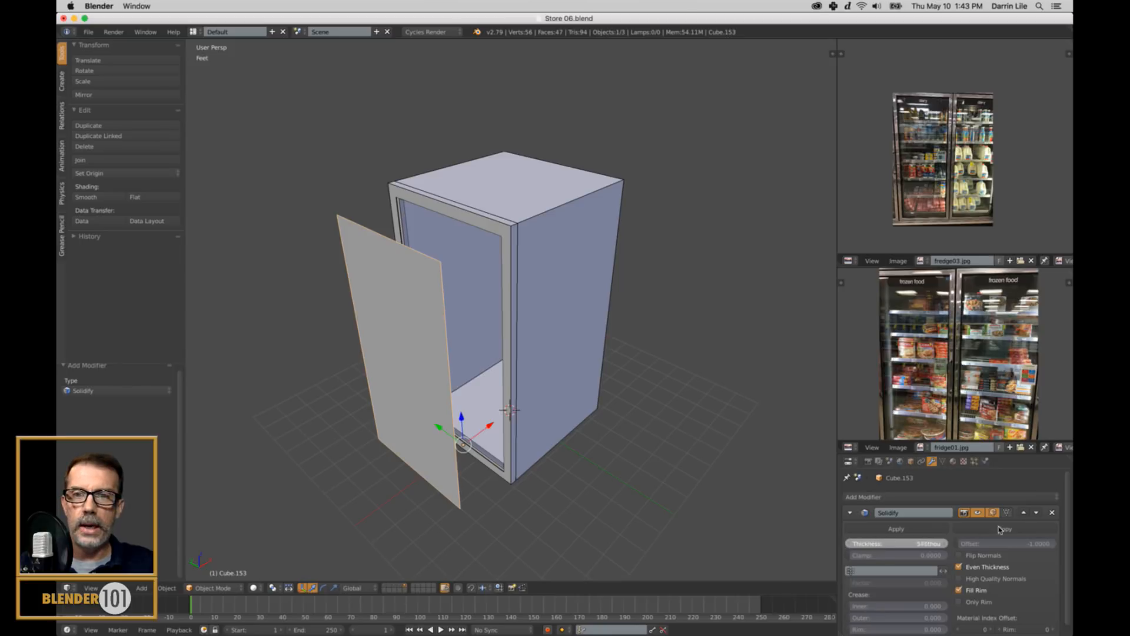
{"action": "left_click_drag", "start_coordinate": [1073, 551], "coordinate": [1006, 553]}
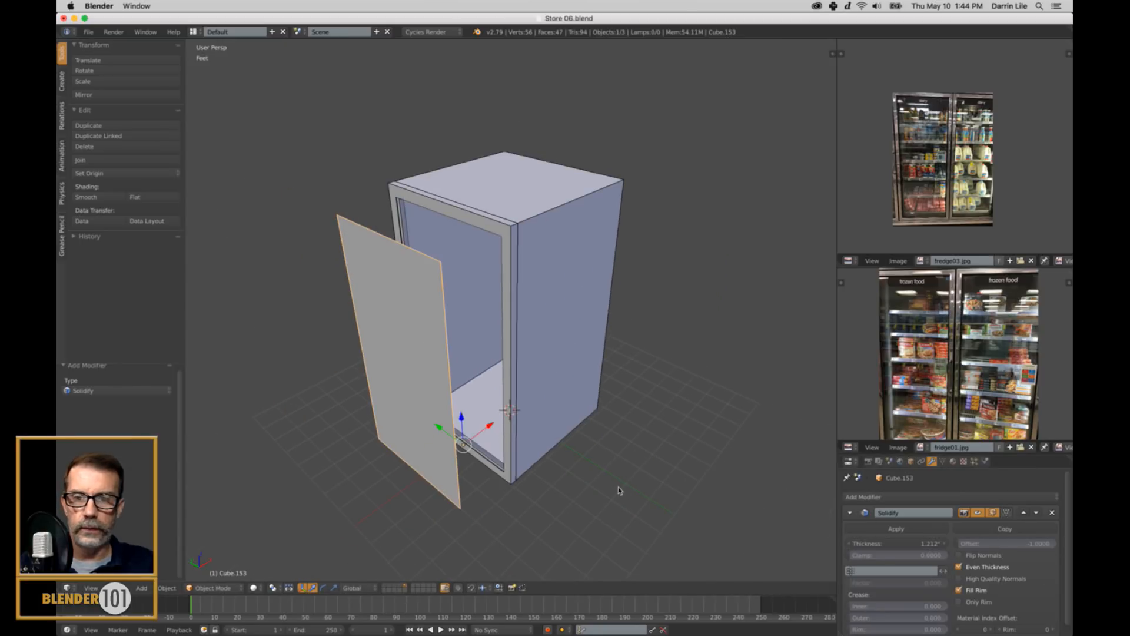
Apply the rotation and scale of the separated door panel.
{"action": "key", "text": "ctrl+a"}
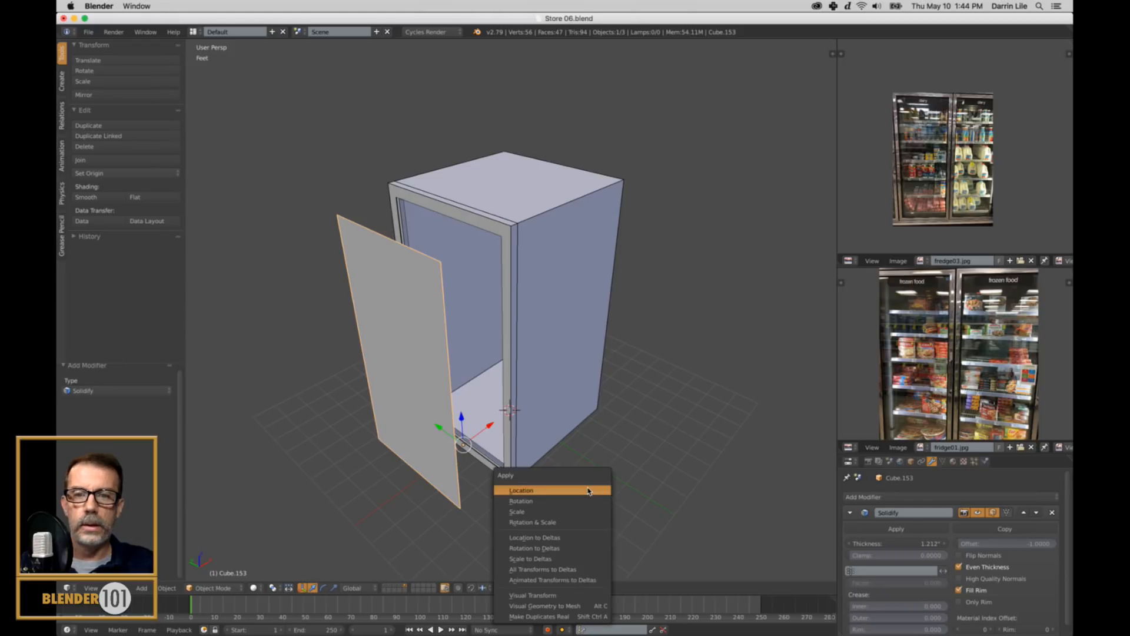
{"action": "left_click", "coordinate": [547, 523]}
{"action": "scroll", "coordinate": [535, 450], "scroll_direction": "up", "scroll_amount": 3}
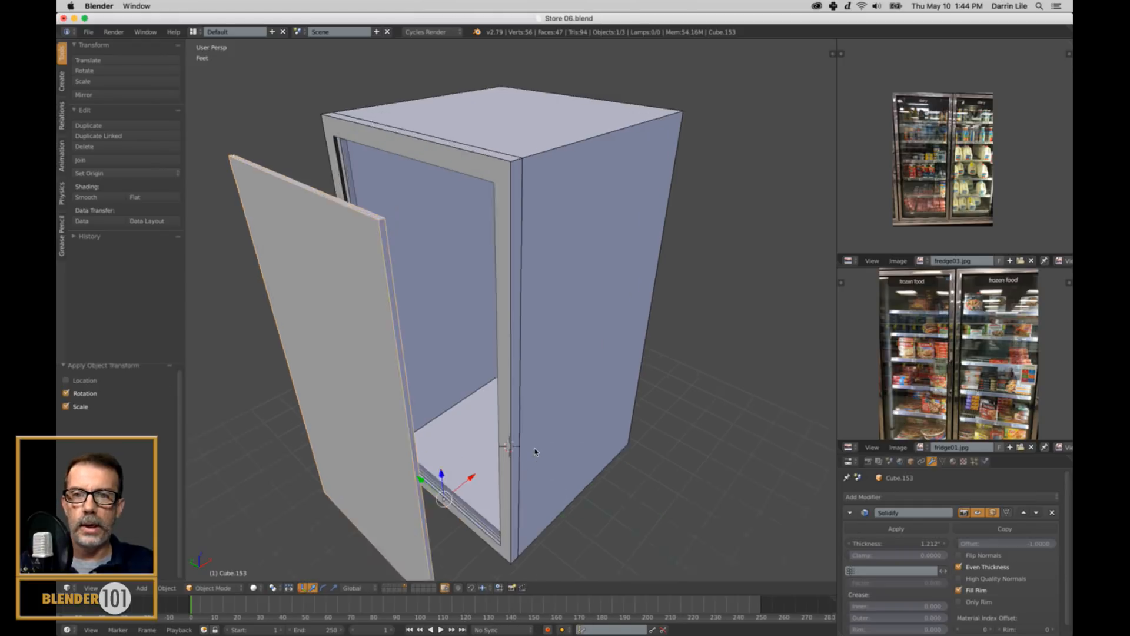
{"action": "scroll", "coordinate": [535, 451], "scroll_direction": "down", "scroll_amount": 2}
{"action": "middle_click_drag", "start_coordinate": [565, 452], "coordinate": [533, 452]}
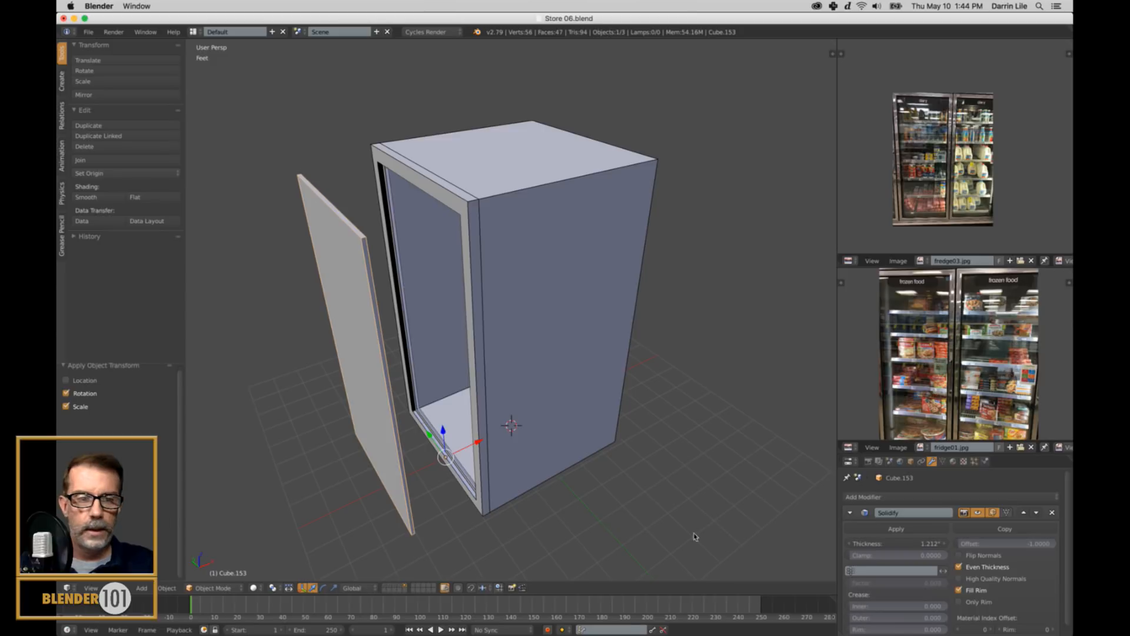
Reduce the panel's Solidify thickness to about 978 thou.
{"action": "left_click_drag", "start_coordinate": [906, 548], "coordinate": [859, 557]}
{"action": "scroll", "coordinate": [498, 496], "scroll_direction": "up", "scroll_amount": 1}
{"action": "middle_click_drag", "start_coordinate": [497, 497], "coordinate": [507, 475]}
{"action": "scroll", "coordinate": [493, 475], "scroll_direction": "down", "scroll_amount": 2}
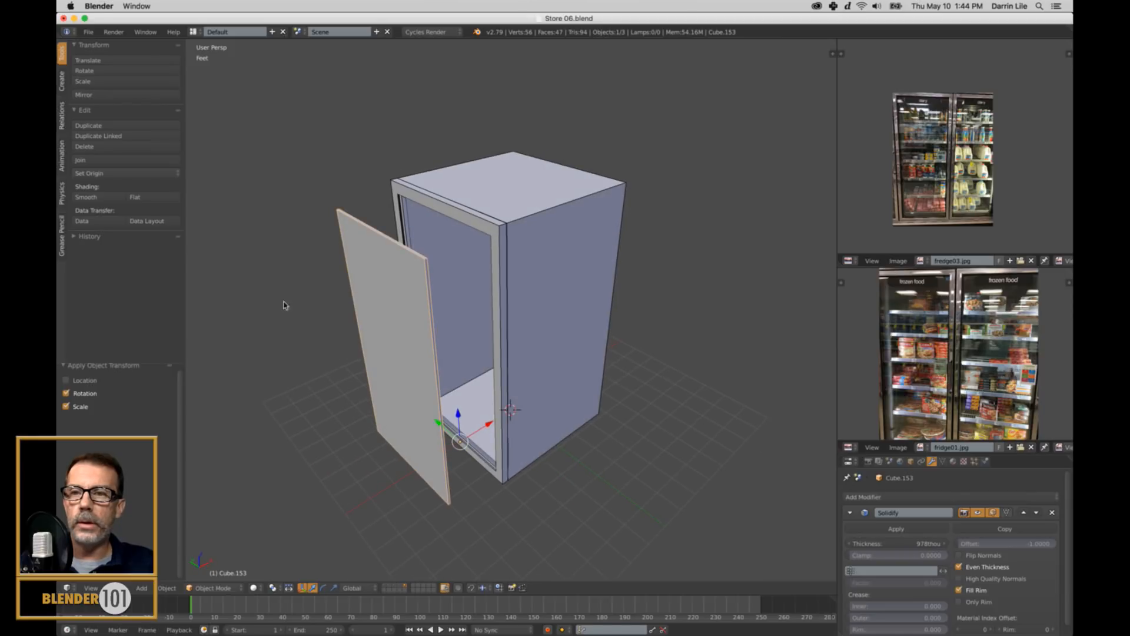
Set the panel's origin to its geometry and move it about 2.35 feet along X into the door frame.
{"action": "left_click", "coordinate": [104, 173]}
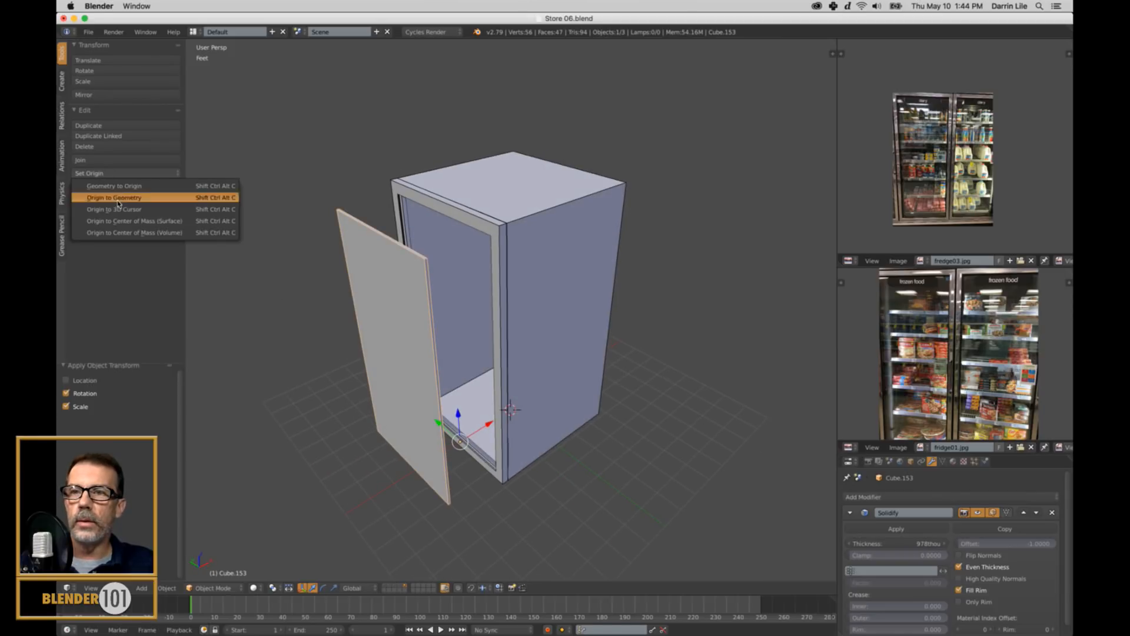
{"action": "left_click", "coordinate": [117, 199]}
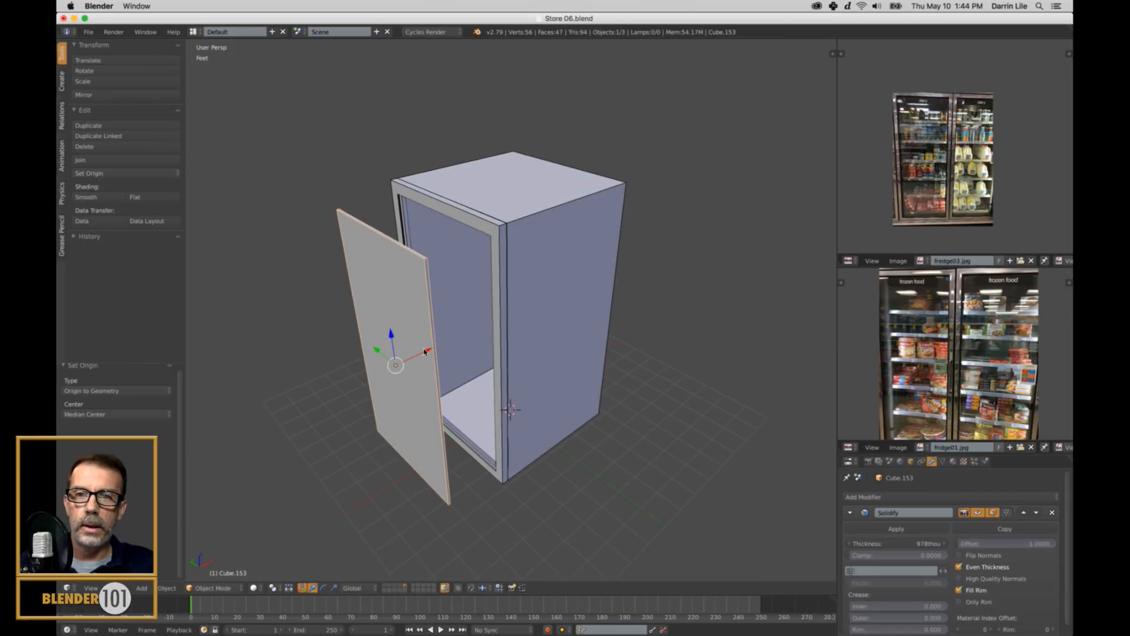
{"action": "left_click_drag", "start_coordinate": [429, 351], "coordinate": [475, 333]}
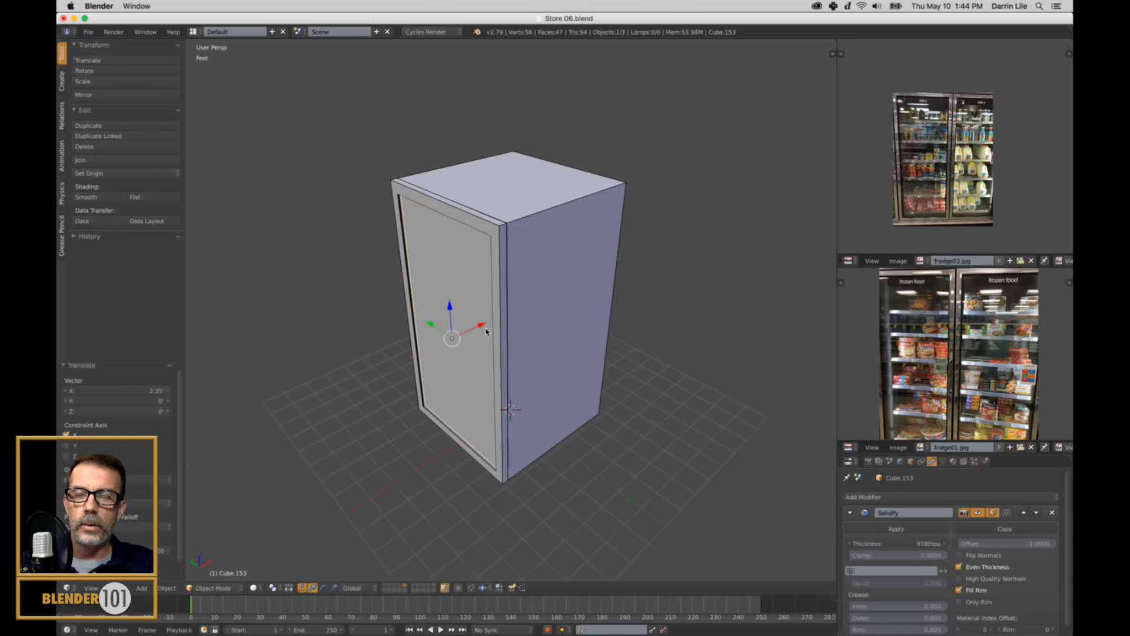
{"action": "scroll", "coordinate": [397, 405], "scroll_direction": "up", "scroll_amount": 3}
{"action": "mouse_move", "coordinate": [397, 406]}
{"action": "middle_mouse_down"}
{"action": "mouse_move", "coordinate": [439, 391]}
{"action": "mouse_move", "coordinate": [410, 403]}
{"action": "middle_mouse_up"}
{"action": "scroll", "coordinate": [411, 402], "scroll_direction": "down", "scroll_amount": 2}
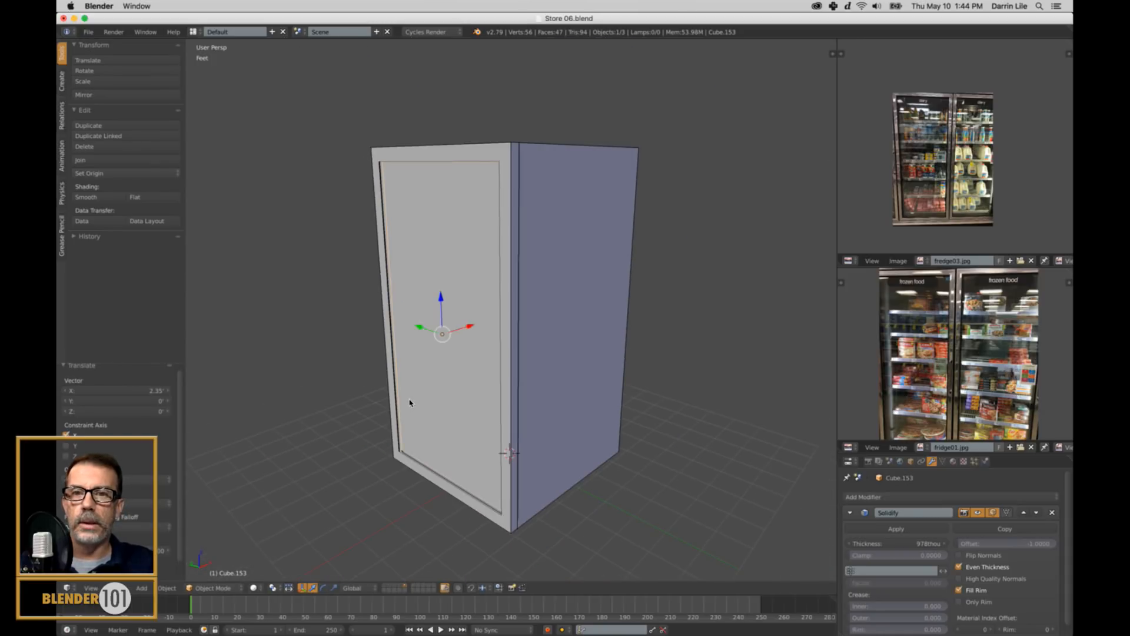
Move the panel about 4.9 feet out of the door frame along negative X to expose the frame opening.
{"action": "left_click_drag", "start_coordinate": [471, 329], "coordinate": [334, 393]}
{"action": "scroll", "coordinate": [380, 359], "scroll_direction": "up", "scroll_amount": 2}
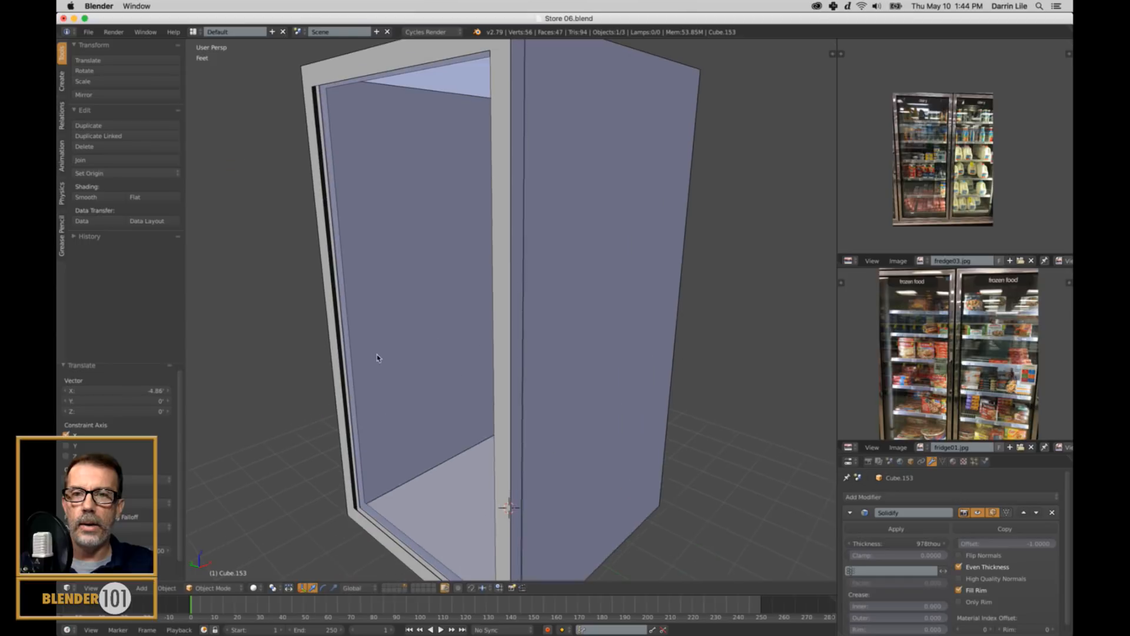
{"action": "middle_click_drag", "start_coordinate": [386, 364], "coordinate": [484, 285]}
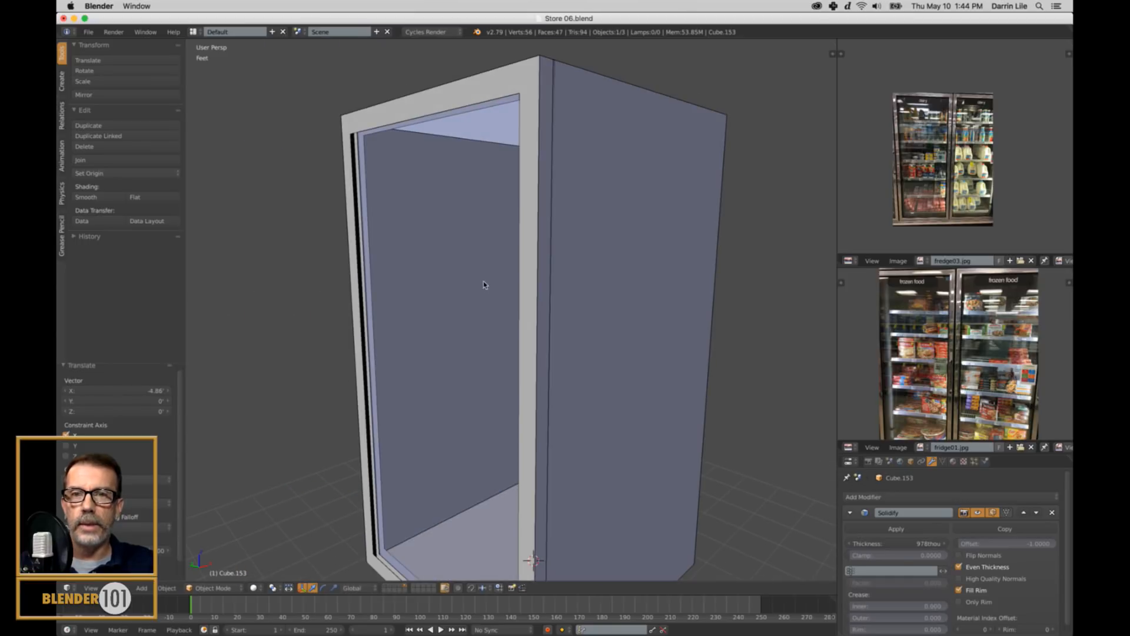
Bridge the front and back inner edge loops of the door frame to close the gap around the opening.
{"action": "right_click", "coordinate": [541, 305]}
{"action": "key", "text": "Tab"}
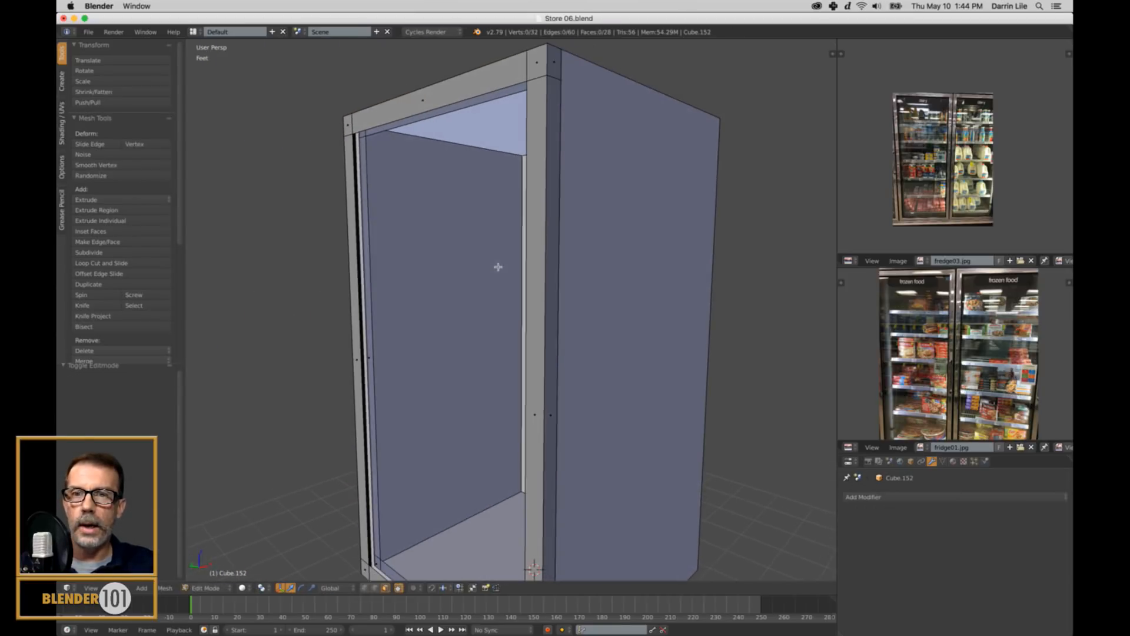
{"action": "key", "text": "ctrl+Tab"}
{"action": "left_click", "coordinate": [353, 193]}
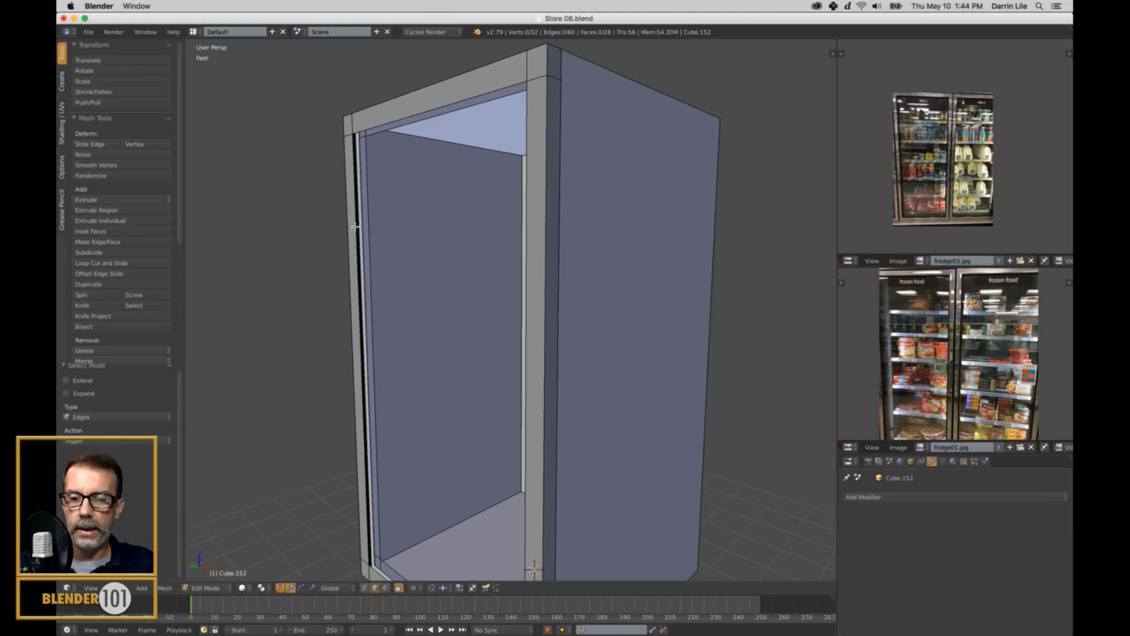
{"action": "right_click", "coordinate": [355, 227], "text": "alt"}
{"action": "right_click", "coordinate": [375, 235], "text": "alt+shift"}
{"action": "middle_click_drag", "start_coordinate": [389, 255], "coordinate": [389, 259]}
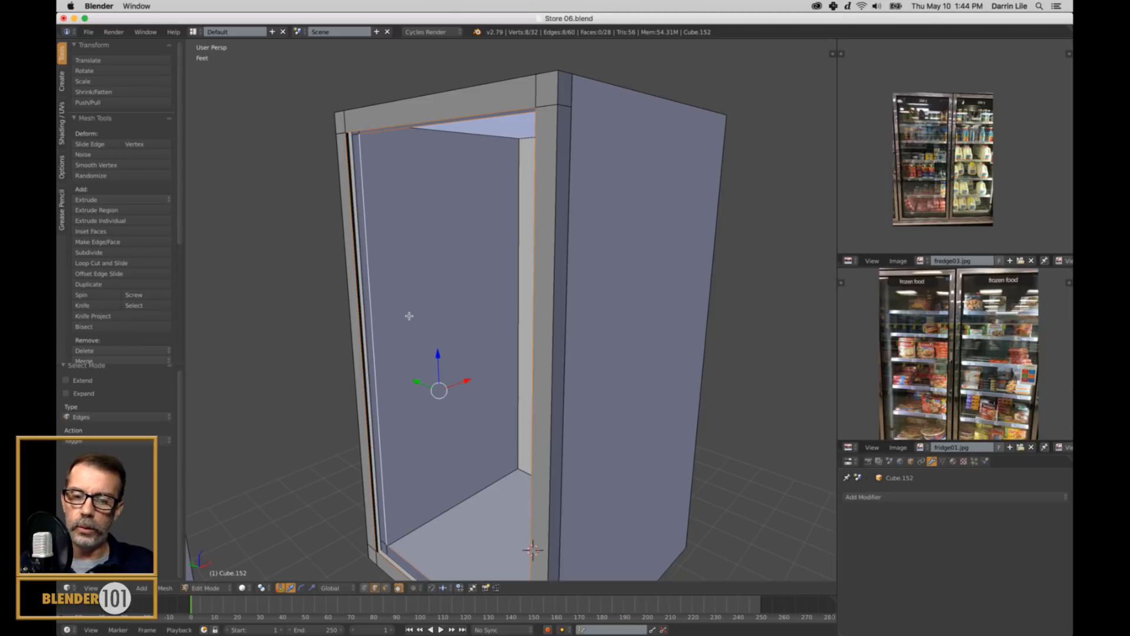
{"action": "key", "text": "ctrl+e"}
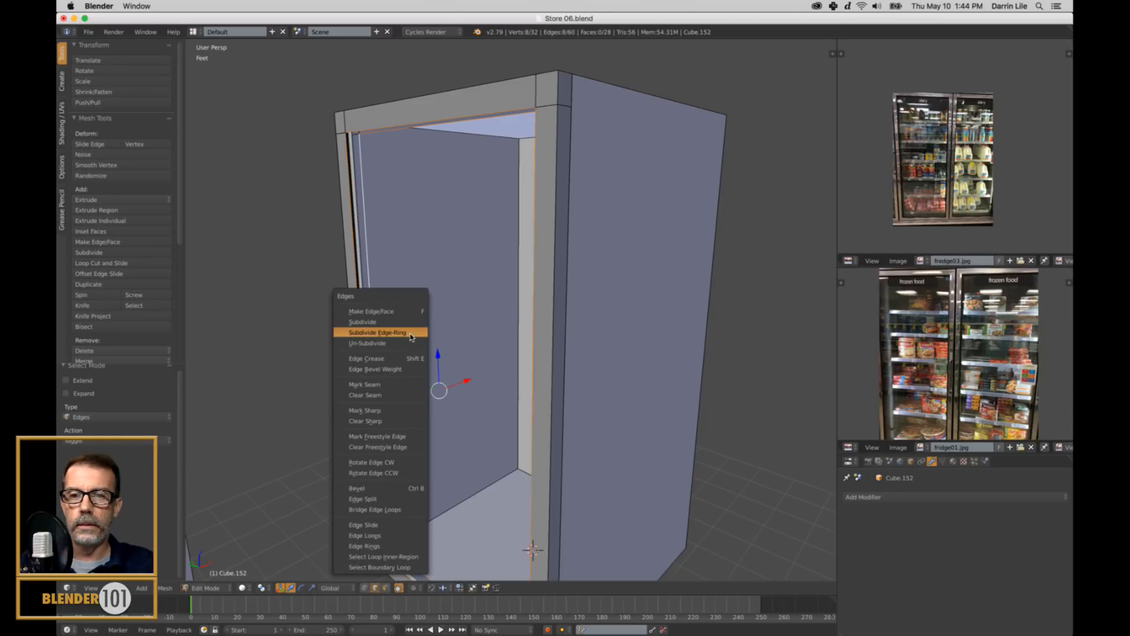
{"action": "left_click", "coordinate": [409, 516]}
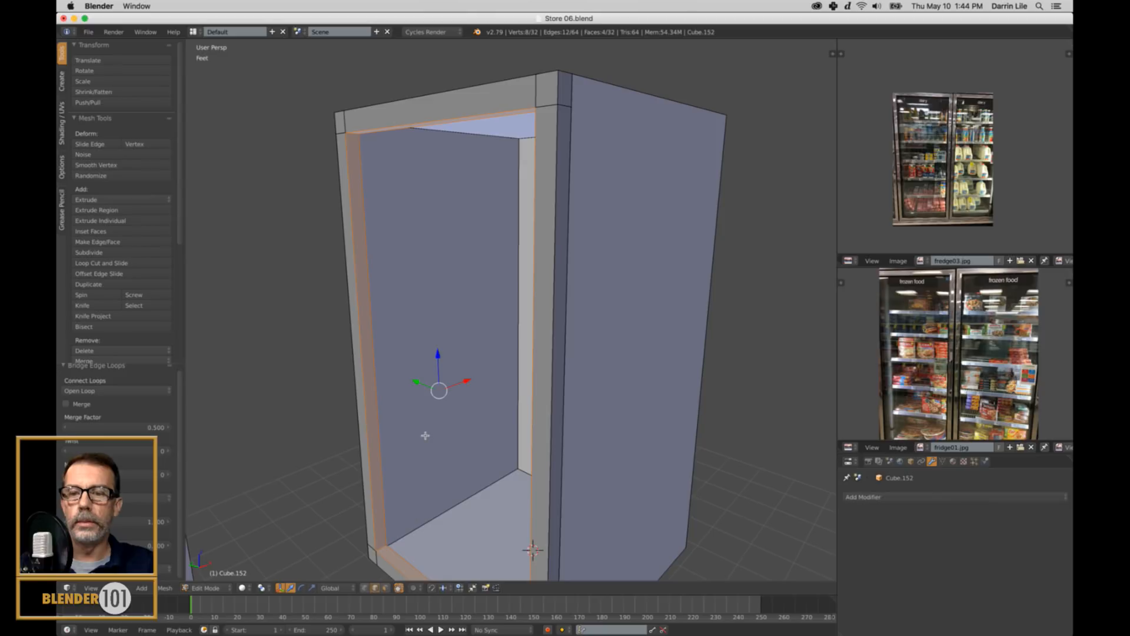
{"action": "key", "text": "a"}
Move the separate door panel about 4.85 feet along X back into the frame opening.
{"action": "scroll", "coordinate": [420, 381], "scroll_direction": "down", "scroll_amount": 2}
{"action": "middle_click_drag", "start_coordinate": [421, 381], "coordinate": [407, 396]}
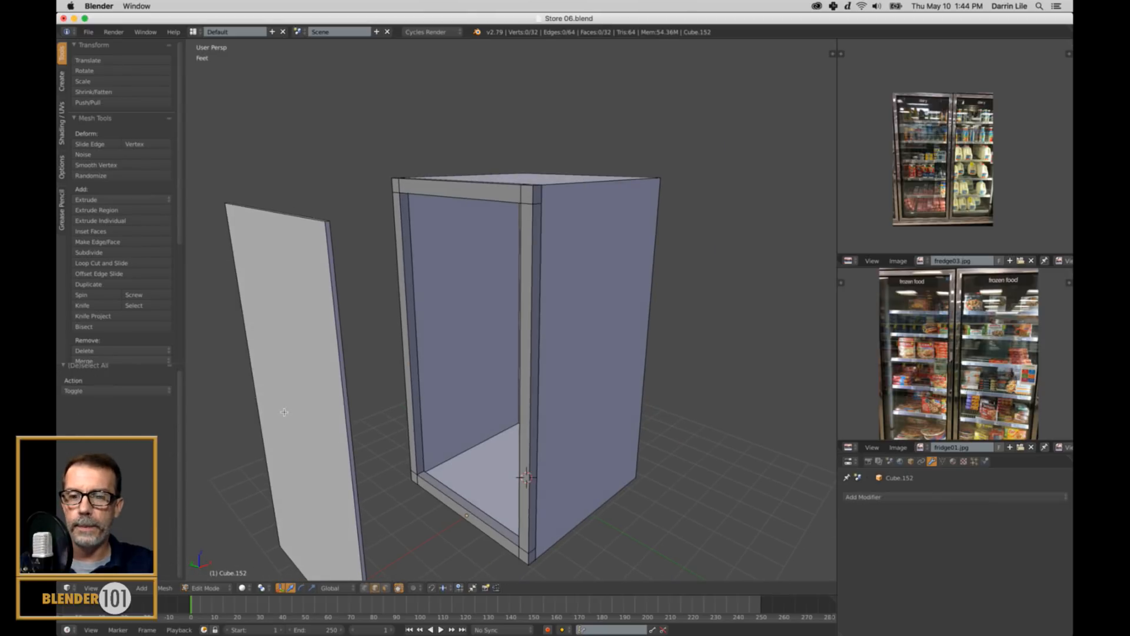
{"action": "key", "text": "Tab"}
{"action": "right_click", "coordinate": [318, 400]}
{"action": "left_click_drag", "start_coordinate": [331, 416], "coordinate": [498, 354]}
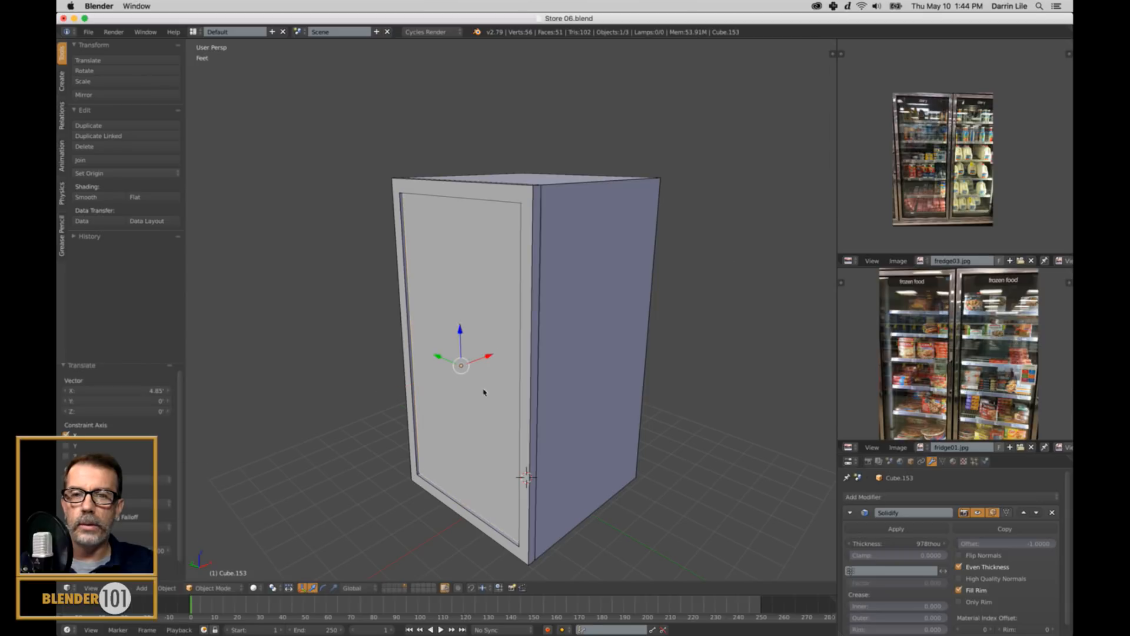
{"action": "middle_click_drag", "start_coordinate": [498, 355], "coordinate": [530, 397]}
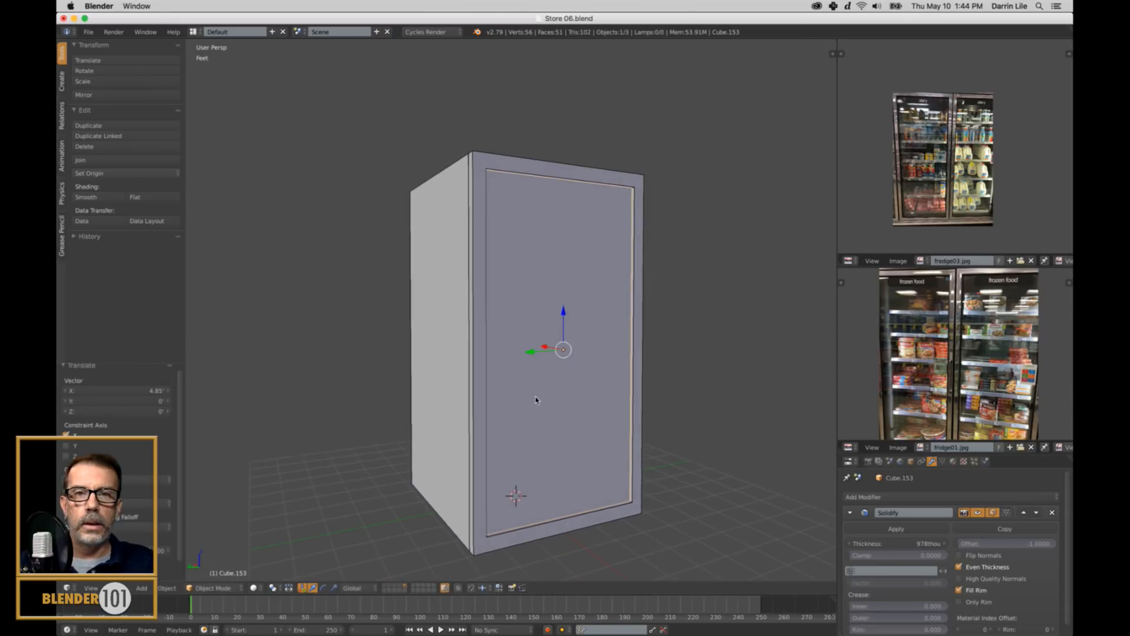
{"action": "scroll", "coordinate": [533, 396], "scroll_direction": "up", "scroll_amount": 3}
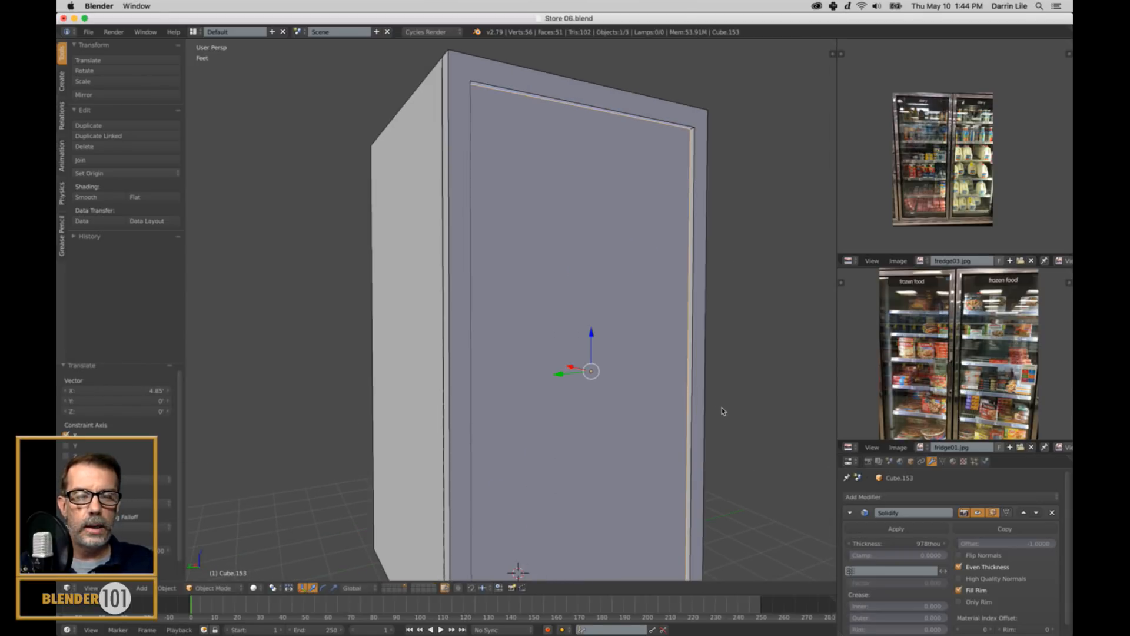
{"action": "middle_click_drag", "start_coordinate": [724, 411], "coordinate": [658, 374]}
{"action": "scroll", "coordinate": [708, 377], "scroll_direction": "down", "scroll_amount": 1}
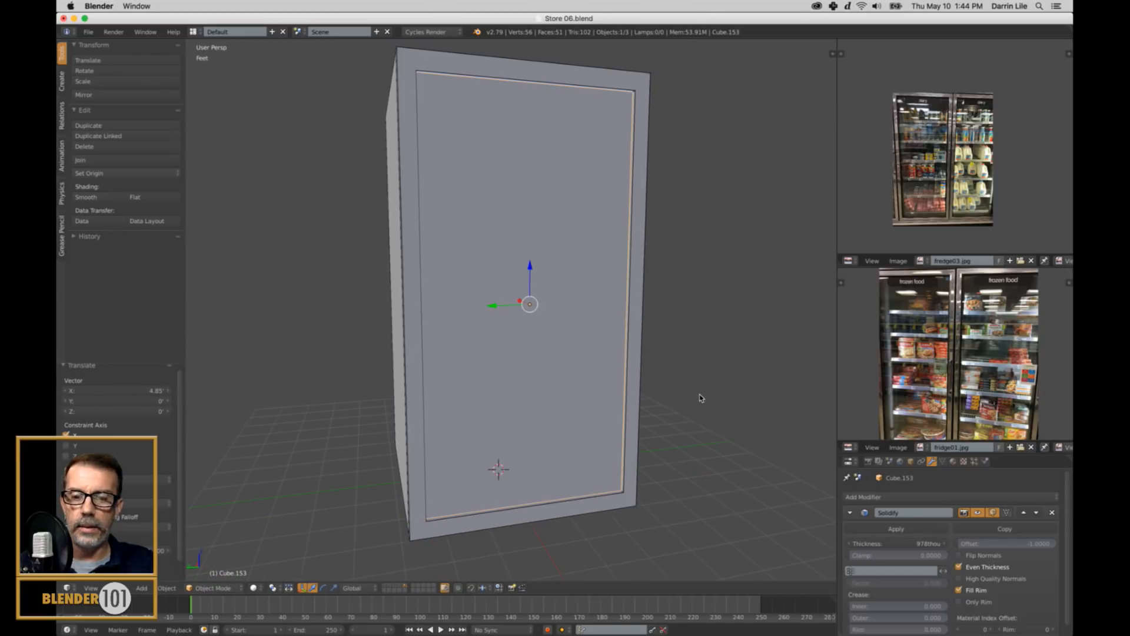
{"action": "key", "text": "s"}
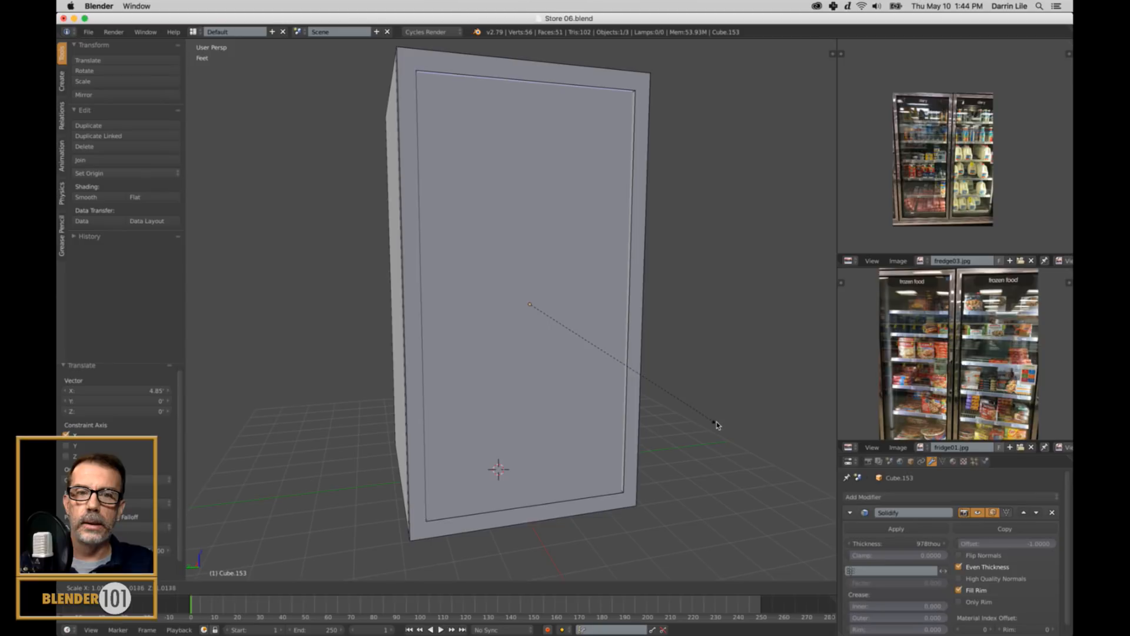
{"action": "right_click", "coordinate": [716, 422]}
{"action": "key", "text": "Tab"}
{"action": "key", "text": "Tab"}
{"action": "middle_click_drag", "start_coordinate": [673, 424], "coordinate": [681, 428]}
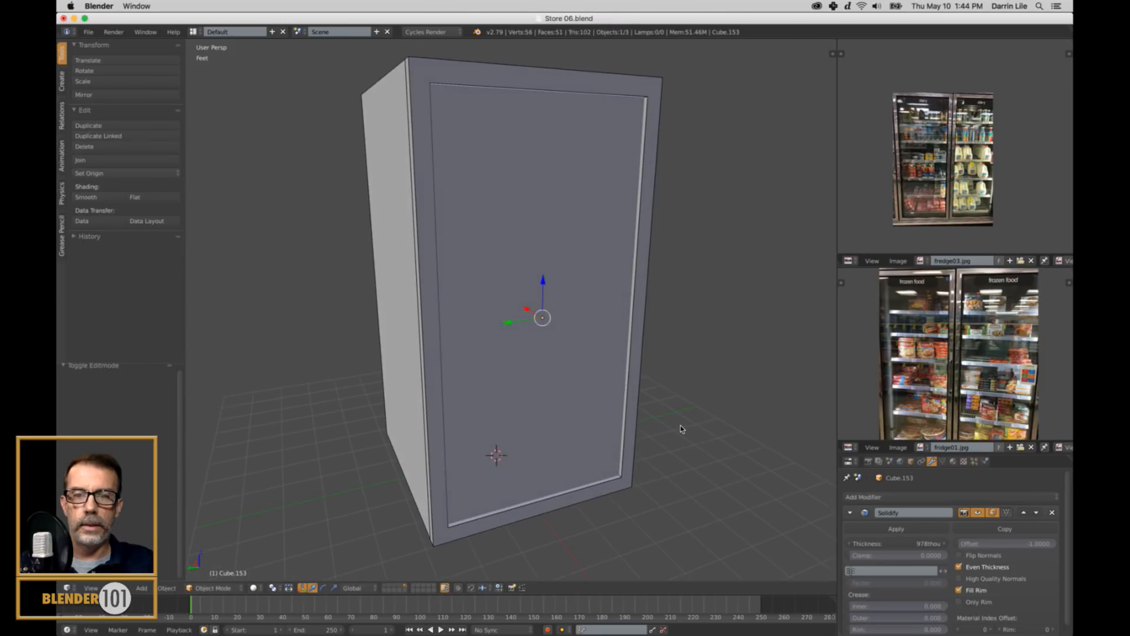
Edit the door frame in edge select mode and select the four front edges around its opening.
{"action": "key", "text": "a"}
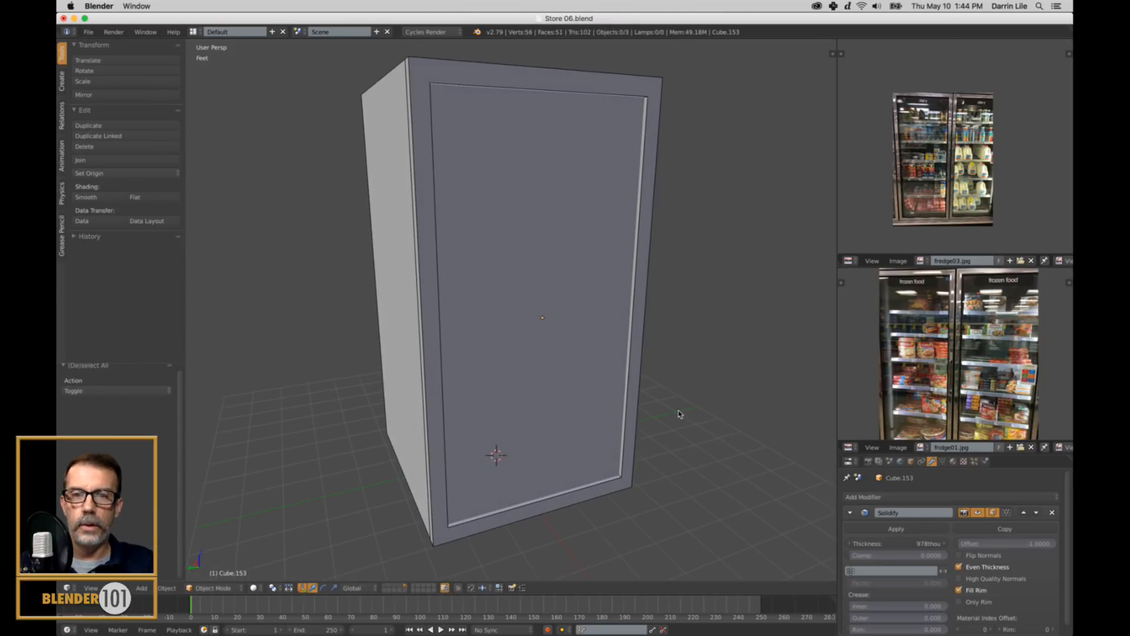
{"action": "right_click", "coordinate": [638, 398]}
{"action": "middle_click_drag", "start_coordinate": [664, 379], "coordinate": [643, 428]}
{"action": "key", "text": "Tab"}
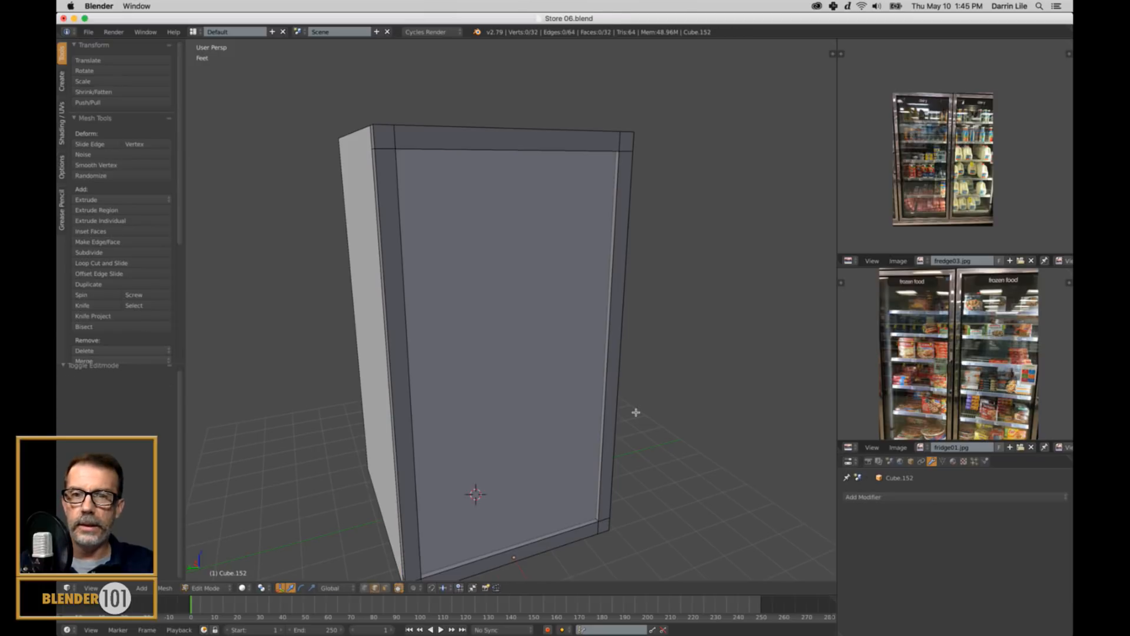
{"action": "key", "text": "ctrl+Tab"}
{"action": "left_click", "coordinate": [605, 418]}
{"action": "key", "text": "ctrl+Tab"}
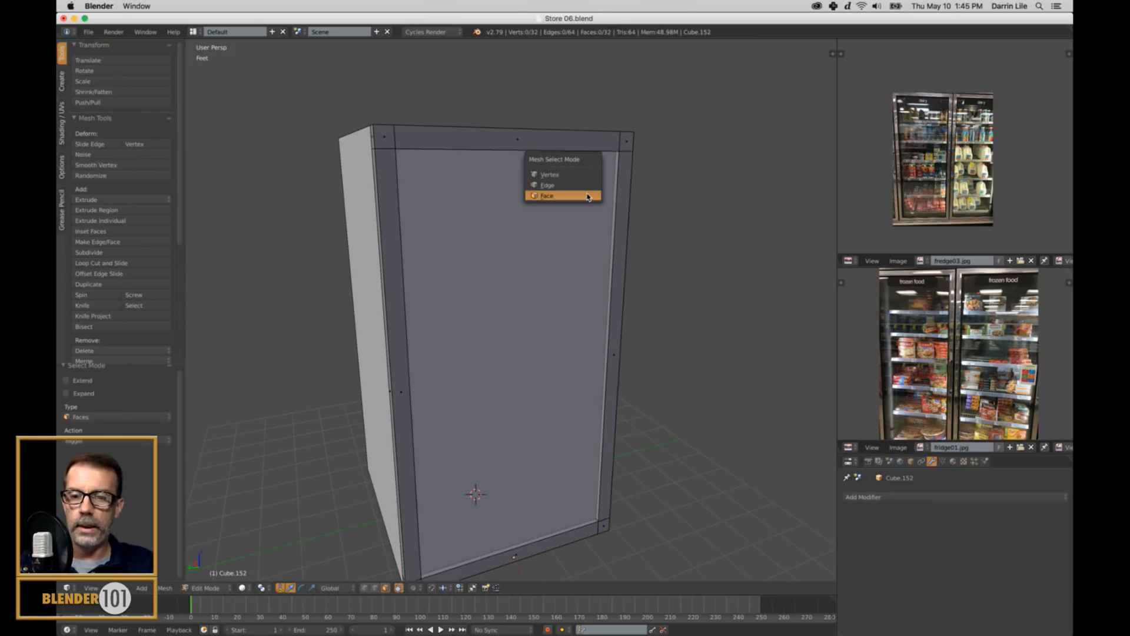
{"action": "left_click", "coordinate": [591, 187]}
{"action": "middle_click_drag", "start_coordinate": [593, 205], "coordinate": [699, 177]}
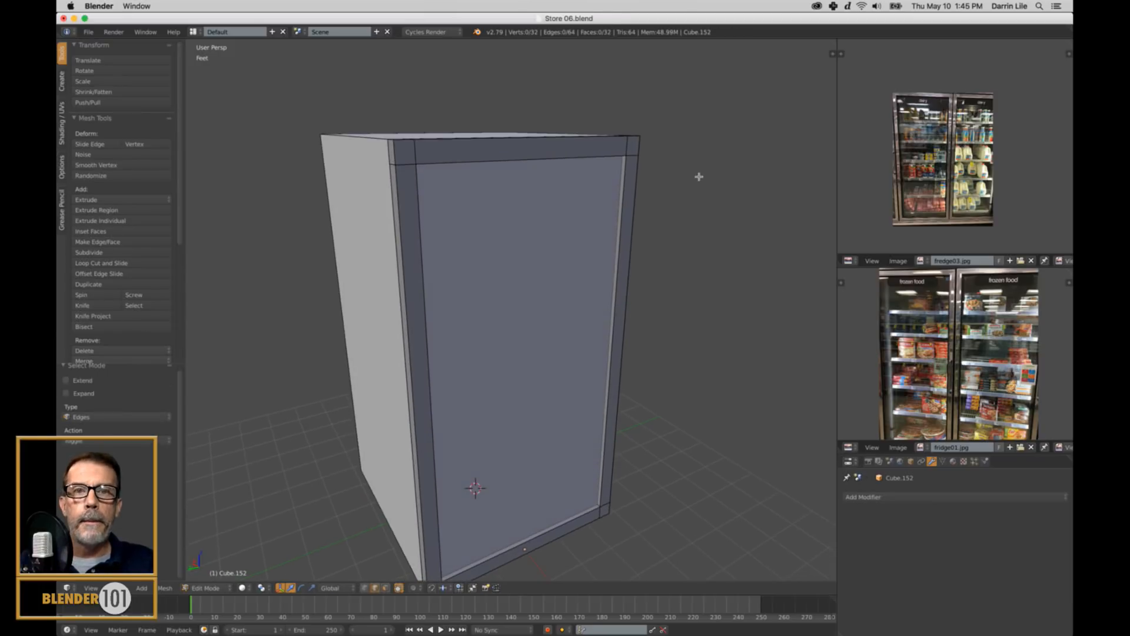
{"action": "right_click", "coordinate": [623, 198]}
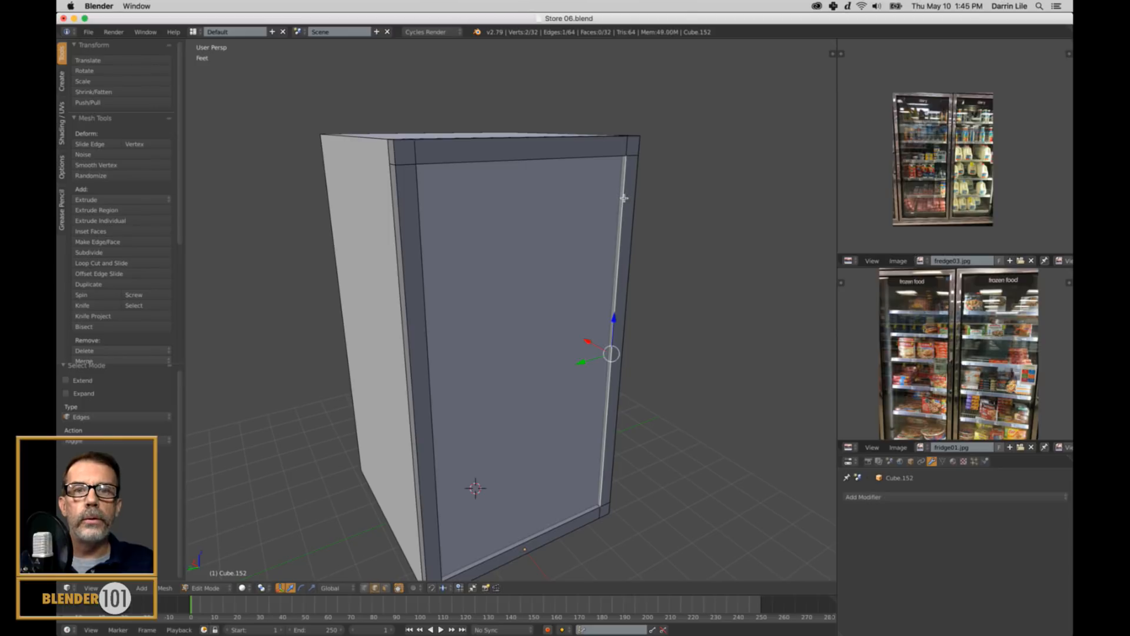
{"action": "right_click", "coordinate": [602, 163], "text": "shift"}
{"action": "right_click", "coordinate": [421, 238], "text": "shift"}
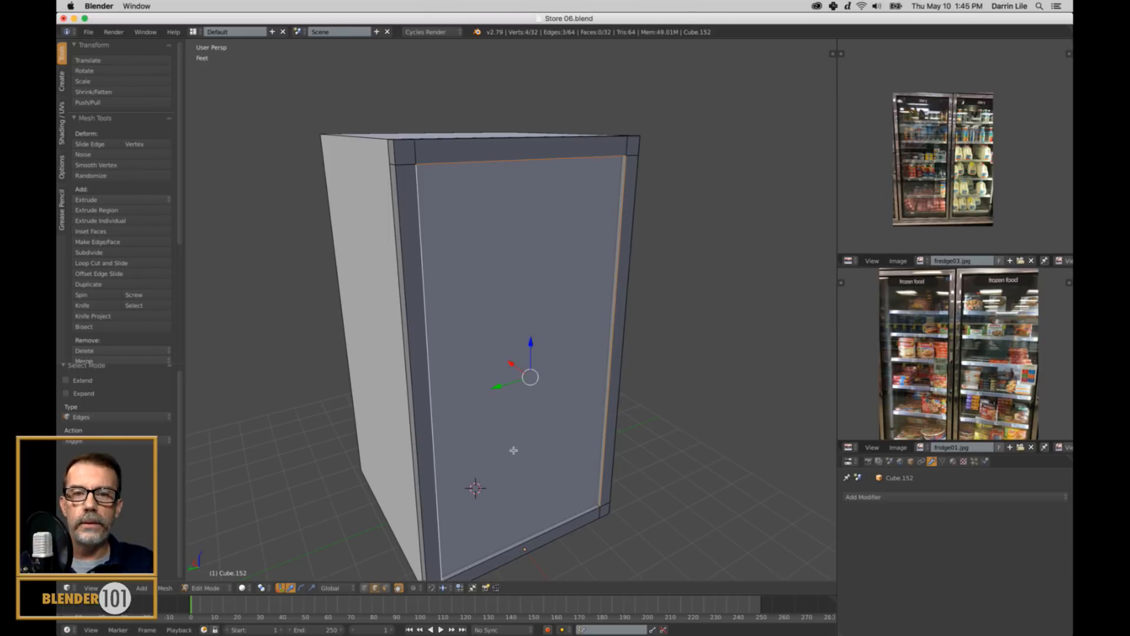
{"action": "right_click", "coordinate": [546, 538], "text": "shift"}
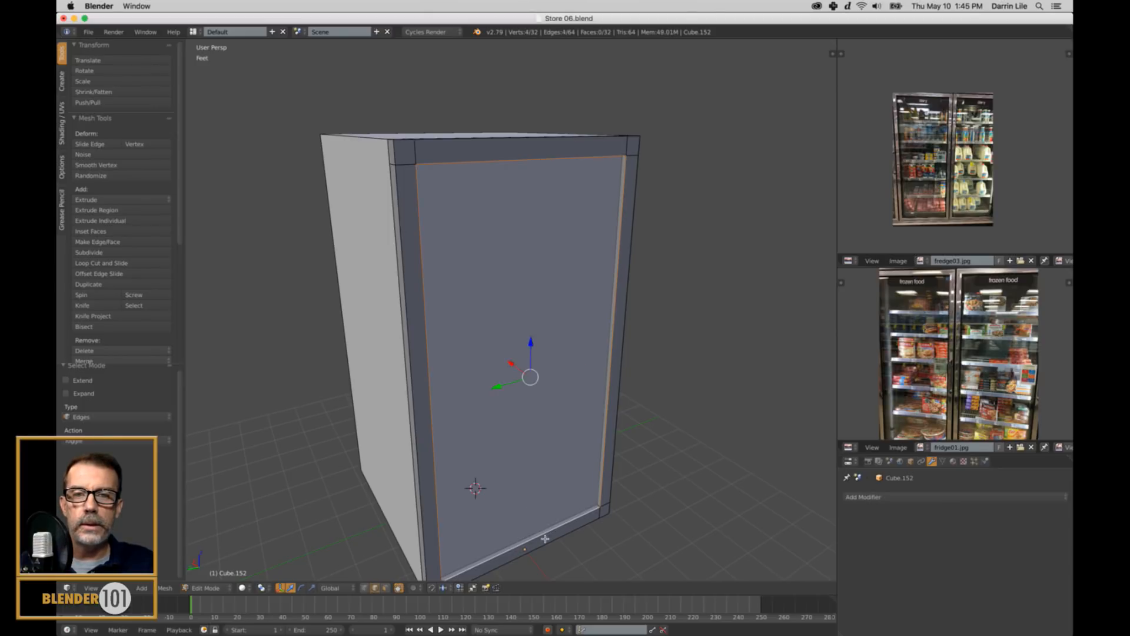
Add the front outer perimeter edges on all four sides of the door frame to the selection.
{"action": "right_click", "coordinate": [401, 269], "text": "shift"}
{"action": "right_click", "coordinate": [479, 149], "text": "alt+shift"}
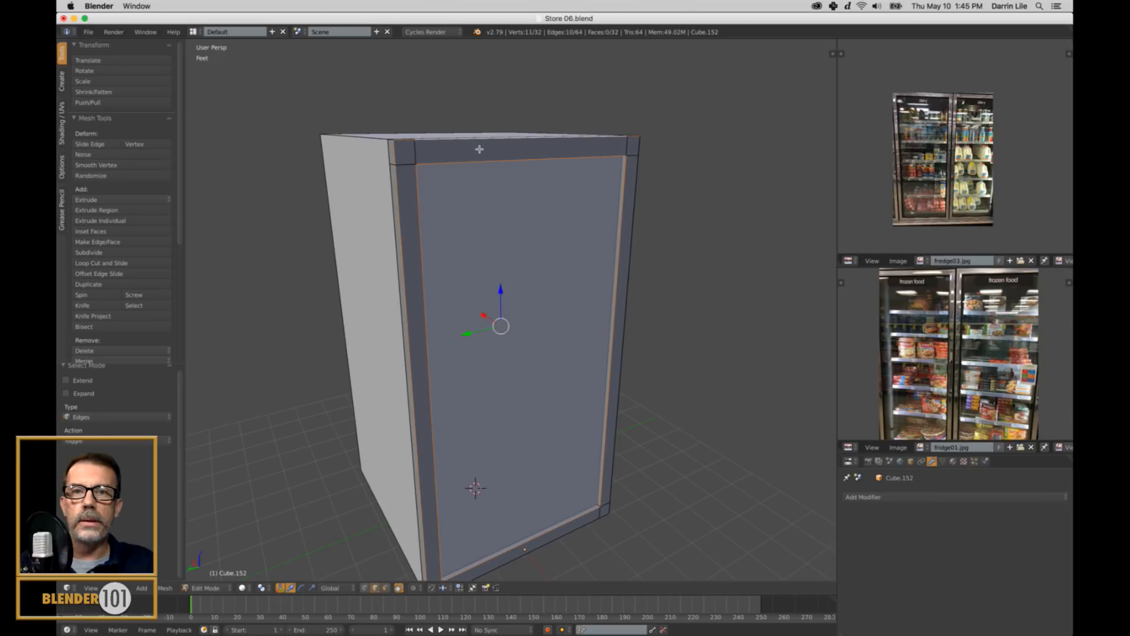
{"action": "right_click", "coordinate": [635, 197], "text": "alt+shift"}
{"action": "right_click", "coordinate": [545, 548], "text": "alt+shift"}
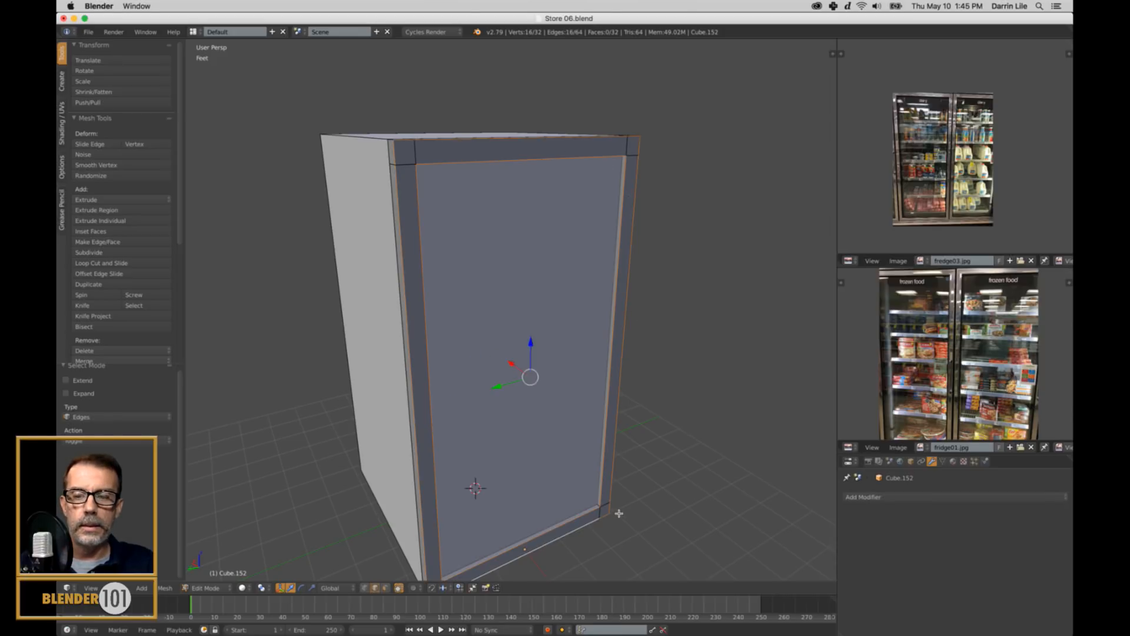
Apply the rotation and scale of the door frame object.
{"action": "middle_click_drag", "start_coordinate": [677, 466], "coordinate": [683, 422], "text": "shift"}
{"action": "key", "text": "Tab"}
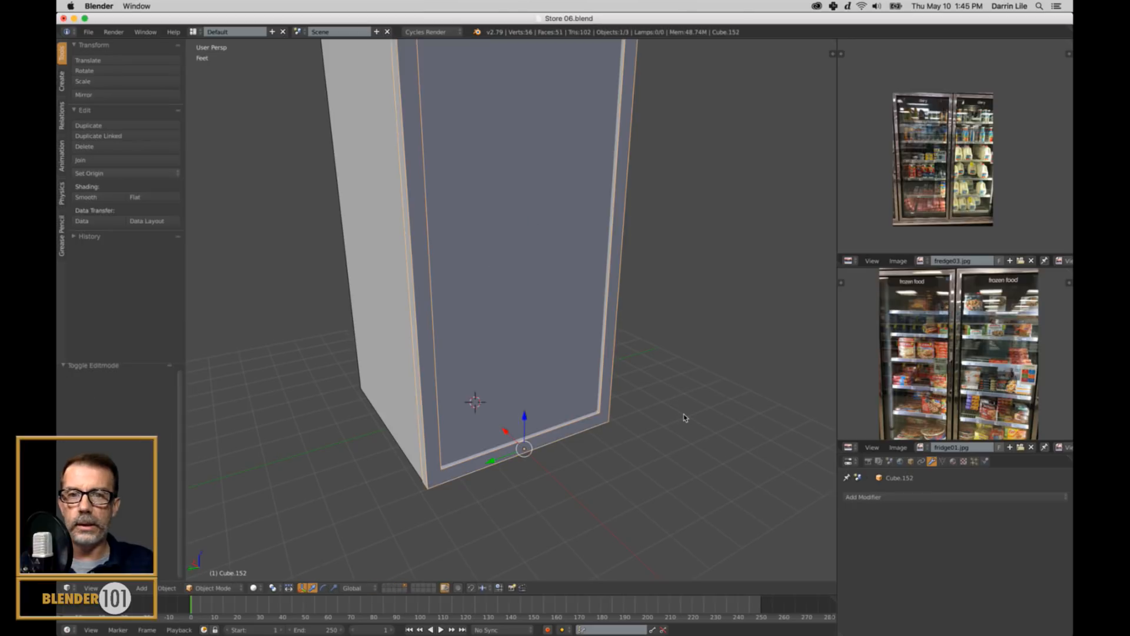
{"action": "key", "text": "ctrl+a"}
{"action": "left_click", "coordinate": [683, 419]}
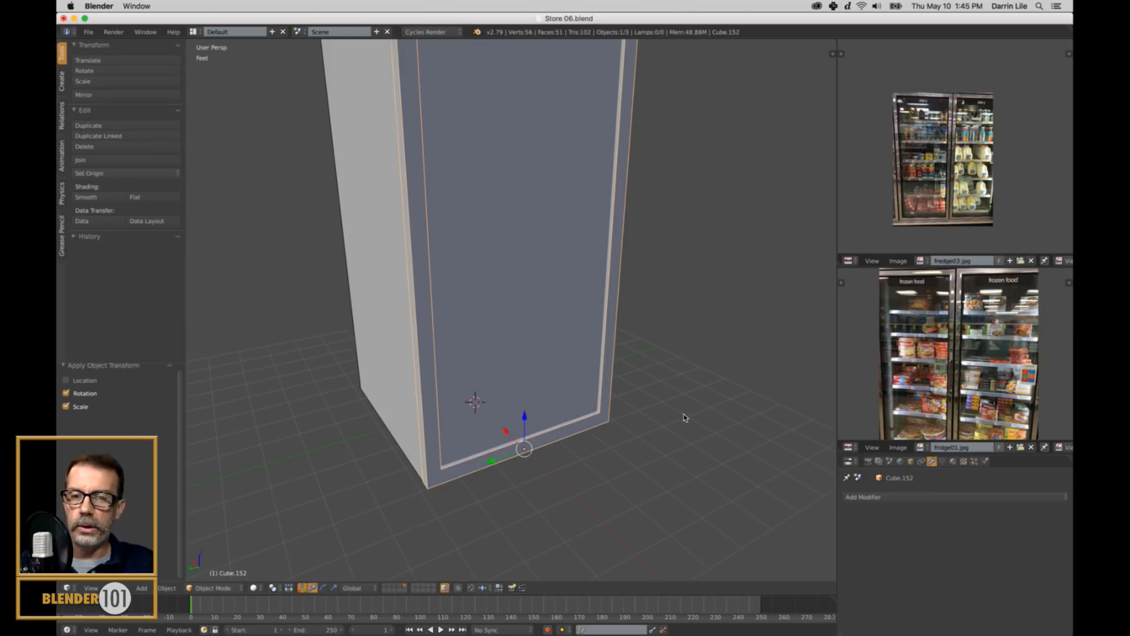
Bevel the selected front edges of the door frame by about 0.028 with 3 segments, then leave mesh editing.
{"action": "key", "text": "Tab"}
{"action": "key", "text": "ctrl+b"}
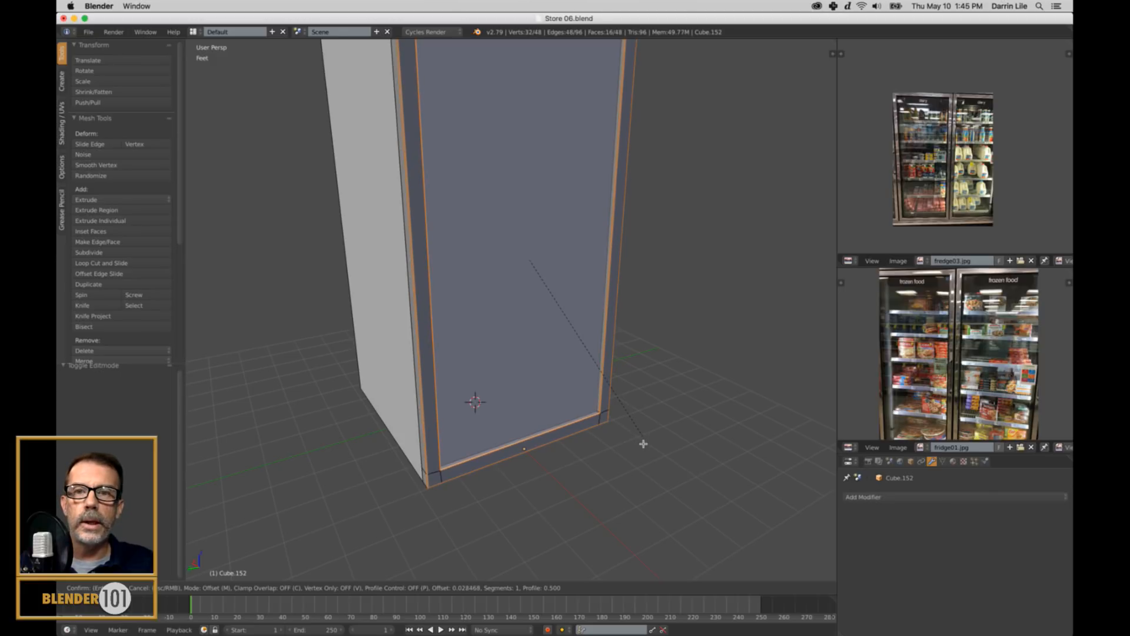
{"action": "left_click", "coordinate": [644, 444]}
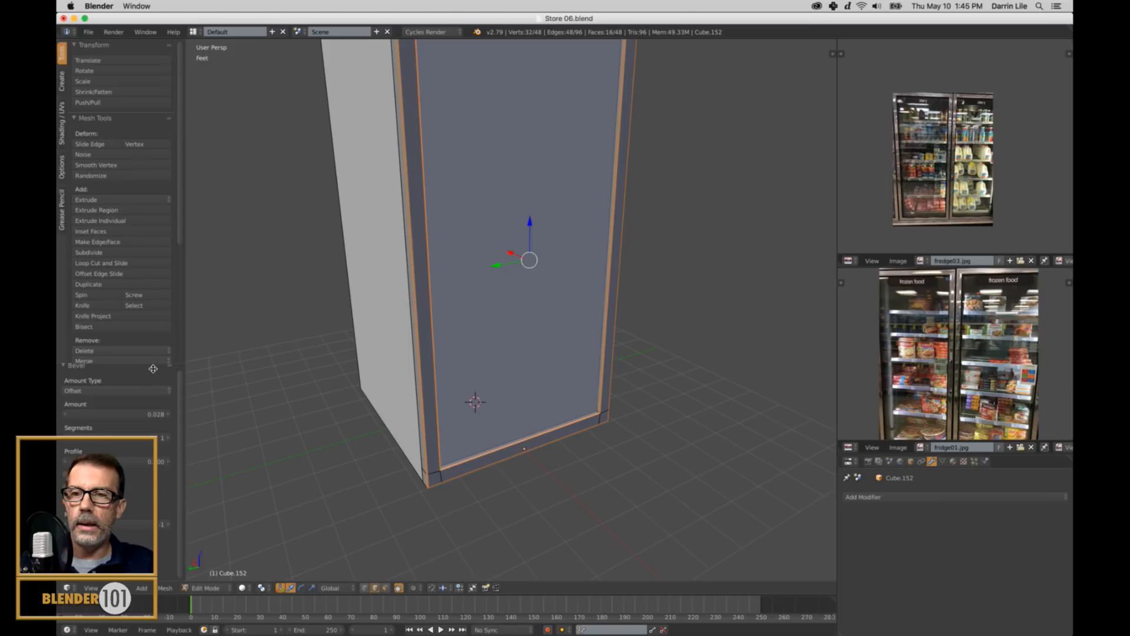
{"action": "scroll", "coordinate": [154, 368], "scroll_direction": "down", "scroll_amount": 5}
{"action": "left_click", "coordinate": [177, 276]}
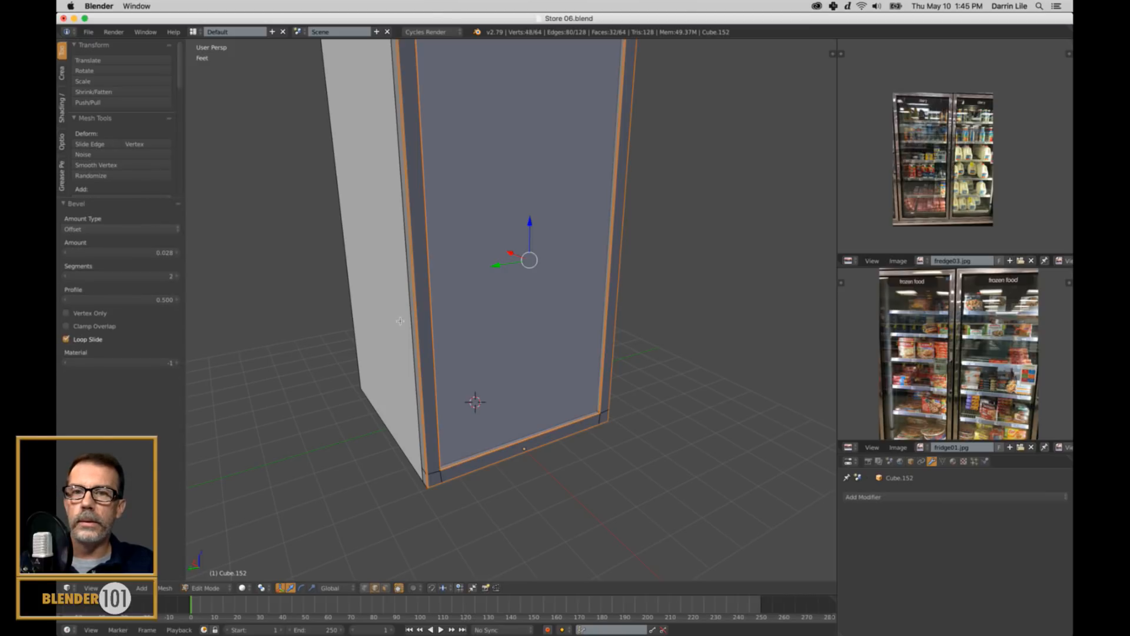
{"action": "scroll", "coordinate": [400, 321], "scroll_direction": "up", "scroll_amount": 5}
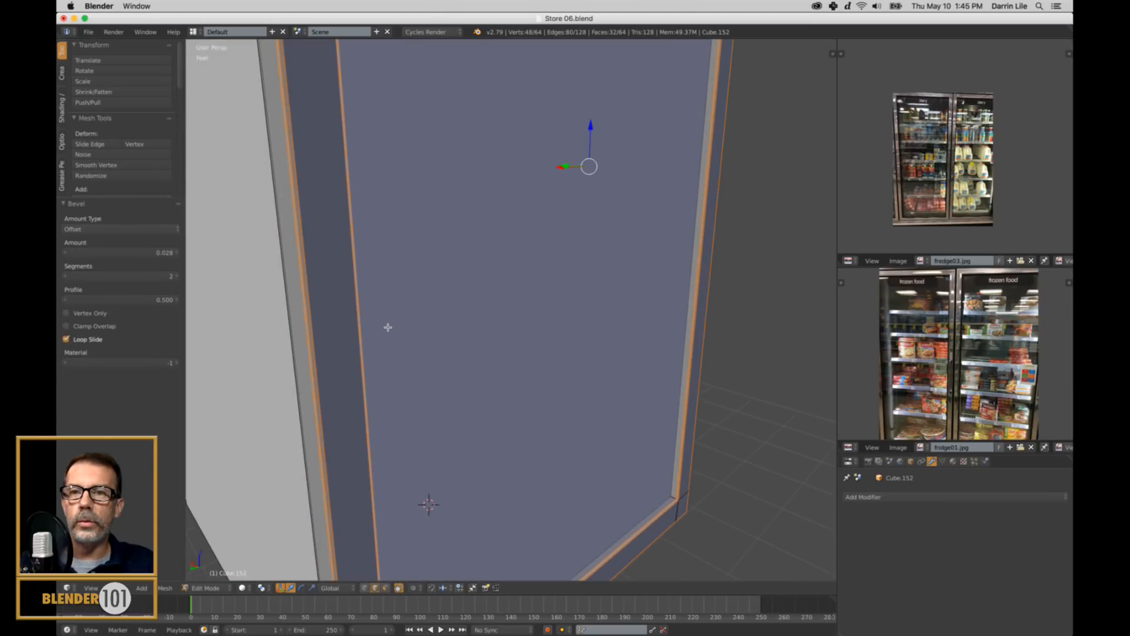
{"action": "left_click", "coordinate": [175, 277]}
{"action": "scroll", "coordinate": [467, 328], "scroll_direction": "down", "scroll_amount": 2}
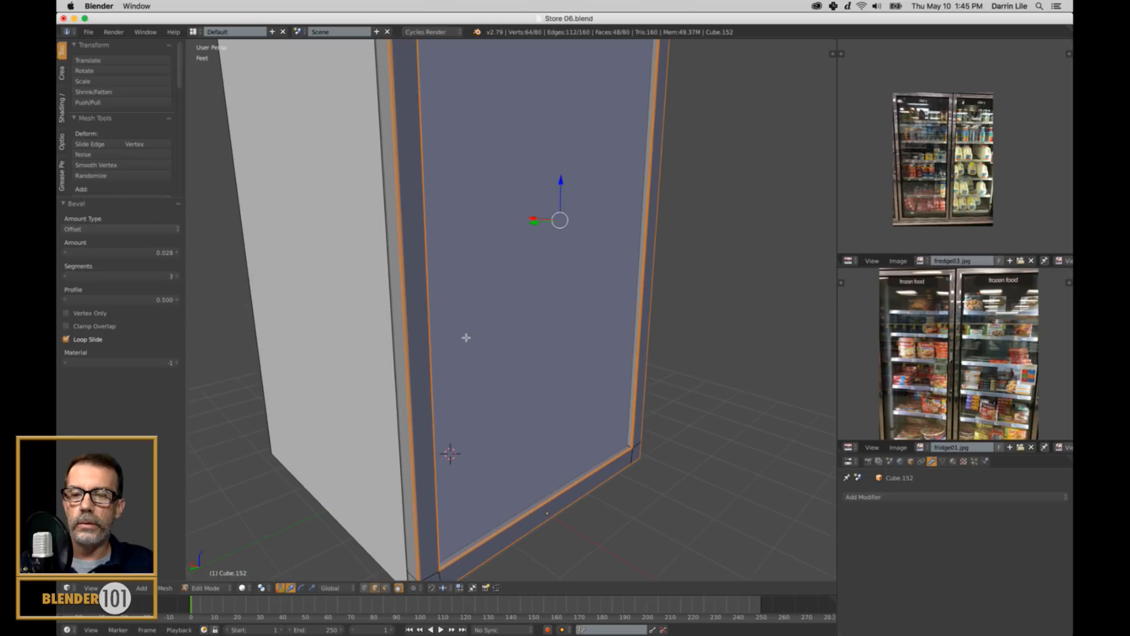
{"action": "key", "text": "a"}
{"action": "key", "text": "Tab"}
Deselect everything and inspect the bevelled door frame and panel from several angles.
{"action": "scroll", "coordinate": [485, 339], "scroll_direction": "down", "scroll_amount": 5}
{"action": "key", "text": "a"}
{"action": "middle_click_drag", "start_coordinate": [634, 345], "coordinate": [608, 339]}
{"action": "scroll", "coordinate": [608, 340], "scroll_direction": "up", "scroll_amount": 5}
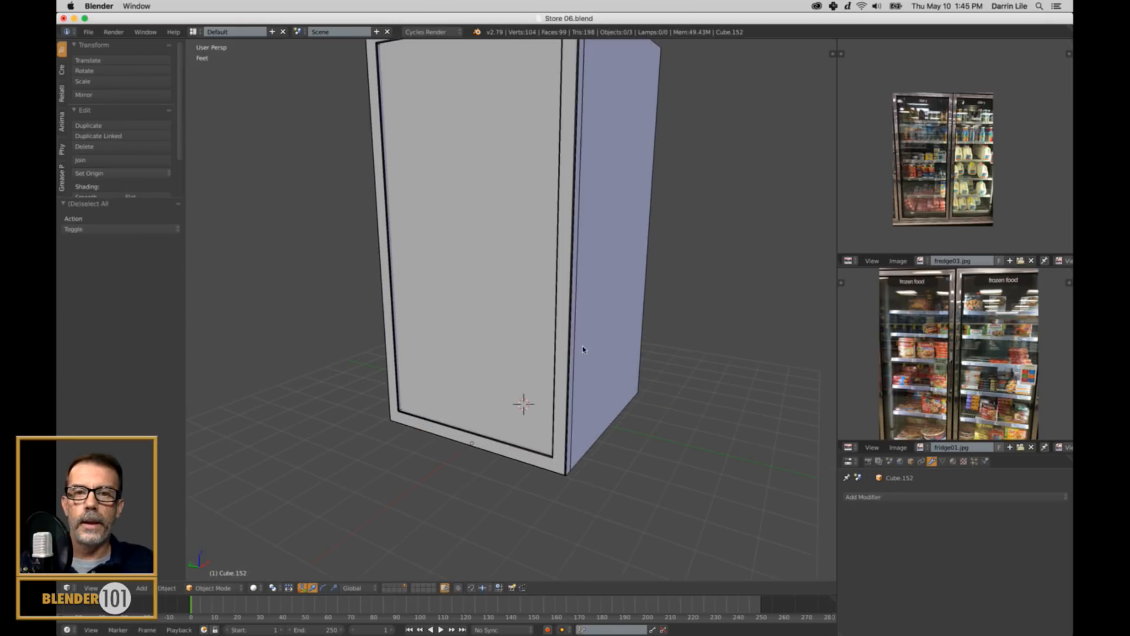
{"action": "scroll", "coordinate": [553, 423], "scroll_direction": "up", "scroll_amount": 2}
{"action": "middle_click_drag", "start_coordinate": [552, 423], "coordinate": [582, 419]}
{"action": "scroll", "coordinate": [581, 419], "scroll_direction": "down", "scroll_amount": 3}
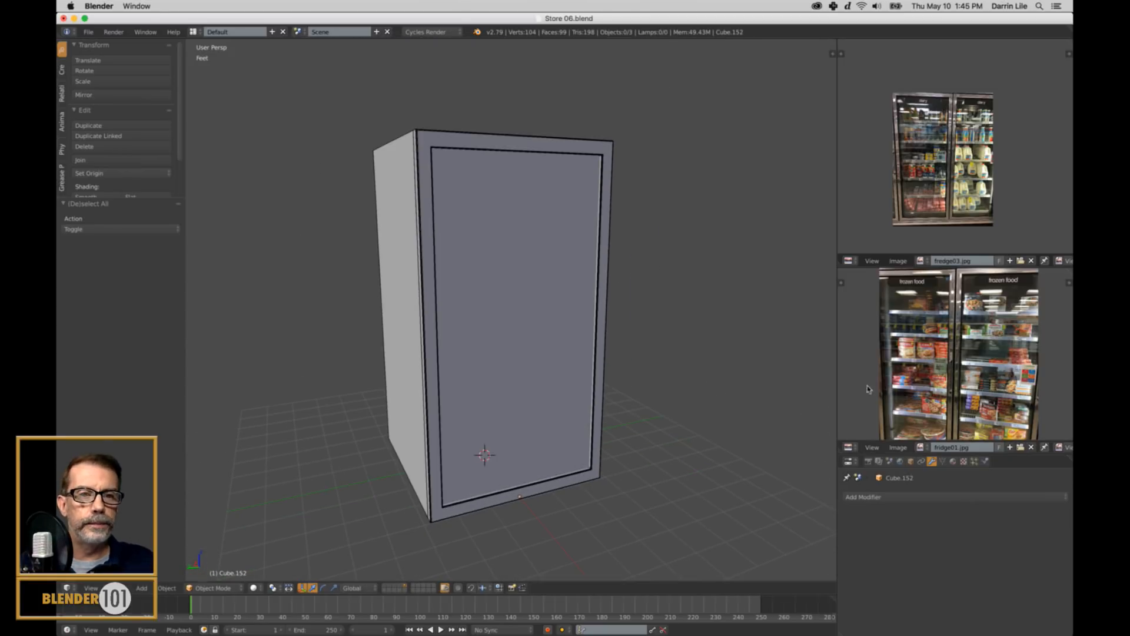
Enlarge the fridge01.jpg view and examine the door handles and frame edges up close in both reference photos.
{"action": "scroll", "coordinate": [978, 367], "scroll_direction": "up", "scroll_amount": 5}
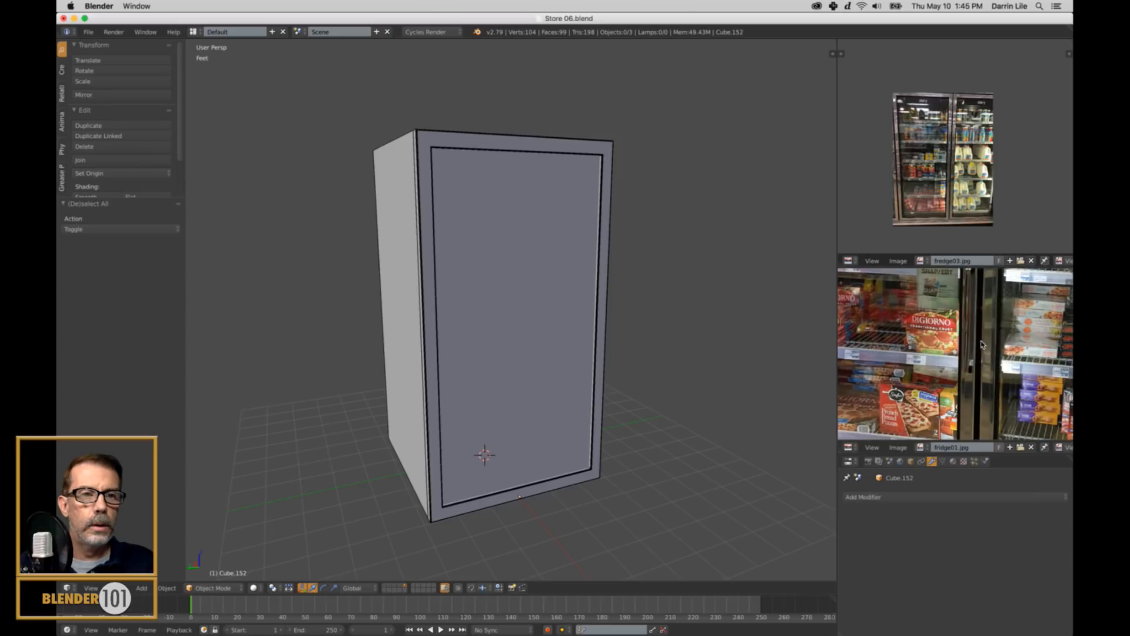
{"action": "scroll", "coordinate": [980, 370], "scroll_direction": "up", "scroll_amount": 2}
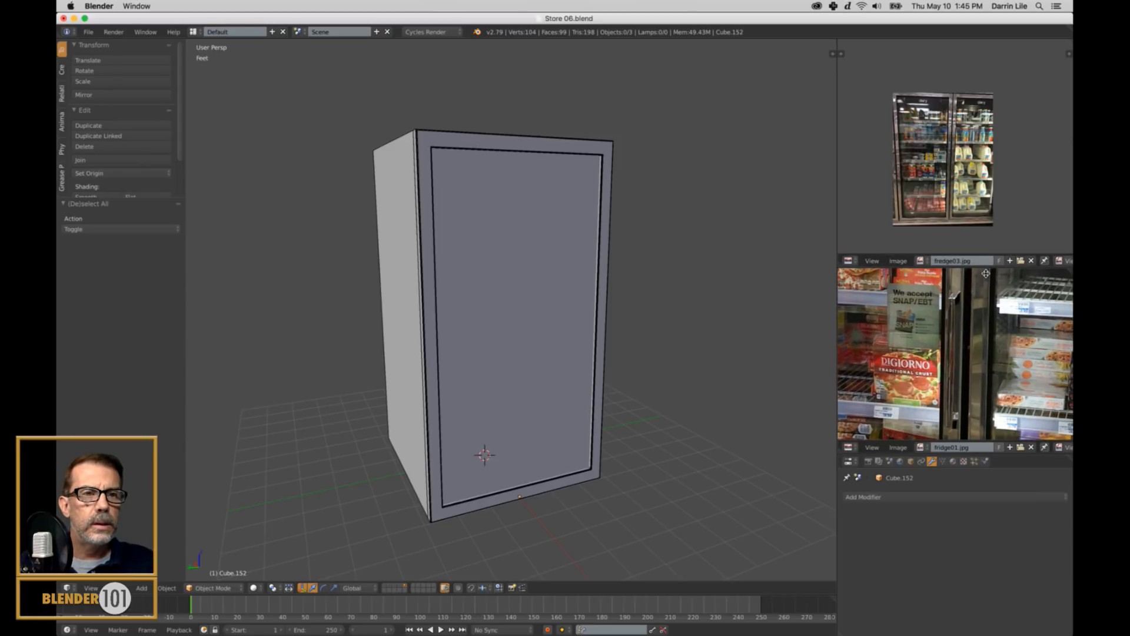
{"action": "left_click_drag", "start_coordinate": [986, 259], "coordinate": [986, 188]}
{"action": "scroll", "coordinate": [986, 328], "scroll_direction": "up", "scroll_amount": 3}
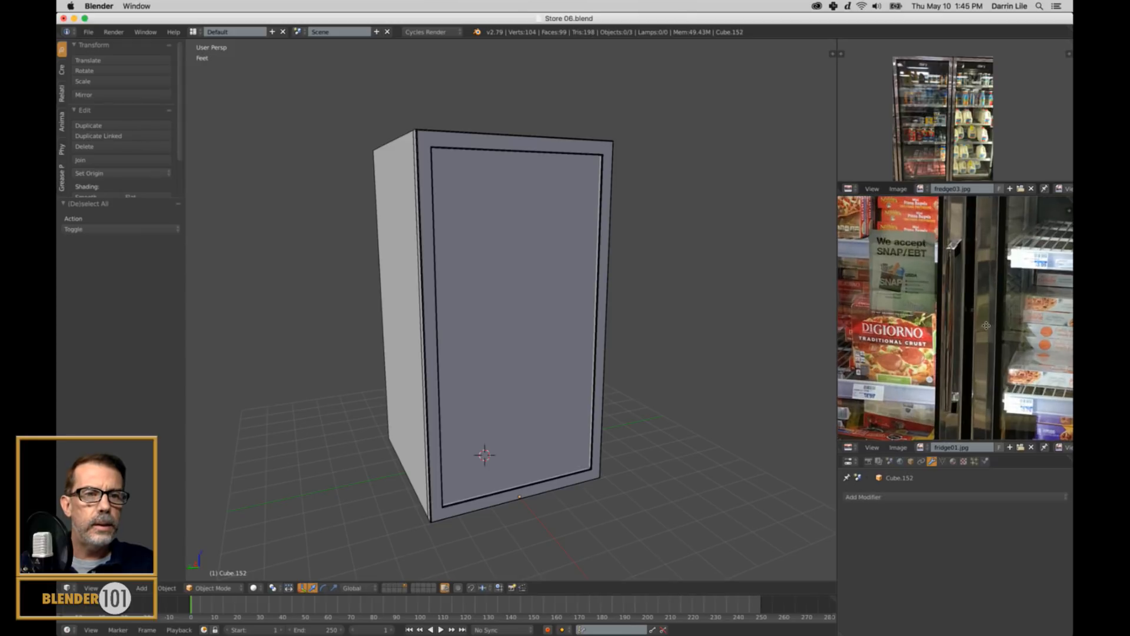
{"action": "mouse_move", "coordinate": [985, 327]}
{"action": "middle_mouse_down"}
{"action": "mouse_move", "coordinate": [988, 347]}
{"action": "mouse_move", "coordinate": [984, 323]}
{"action": "middle_mouse_up"}
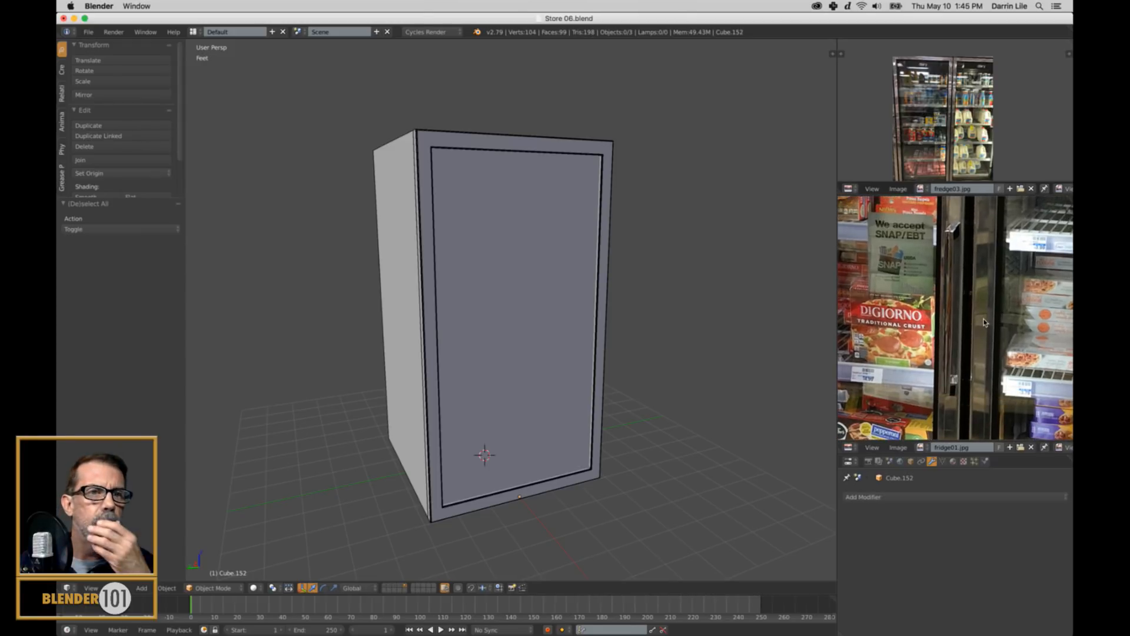
{"action": "scroll", "coordinate": [939, 122], "scroll_direction": "up", "scroll_amount": 10}
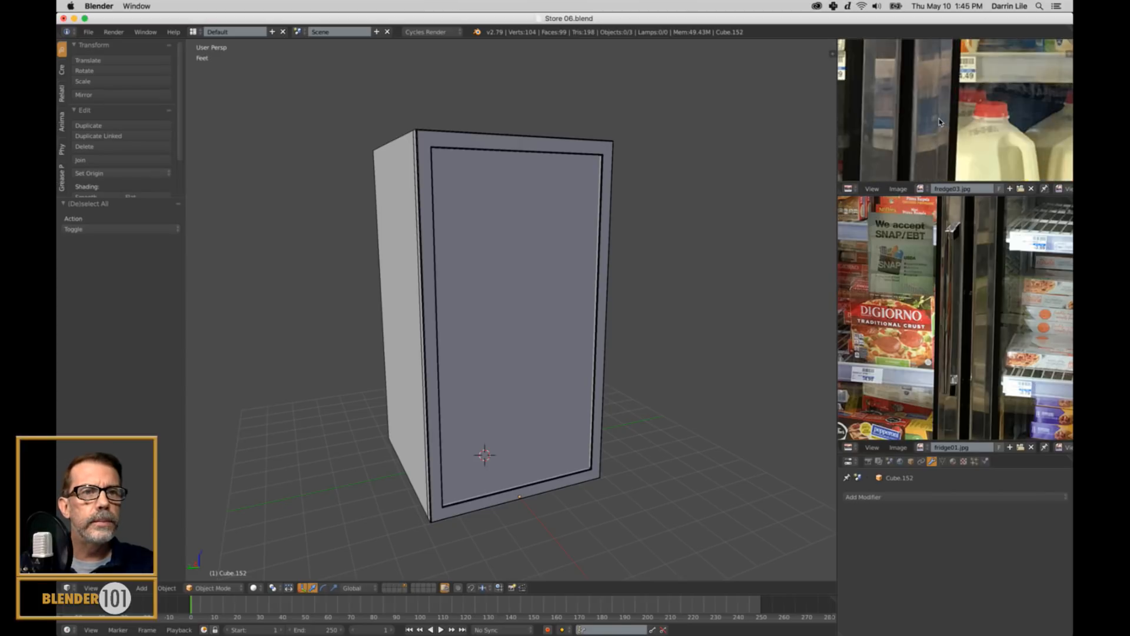
Compare the vertical door handles and their mounting ends in the fridge03.jpg and fridge01.jpg reference photos.
{"action": "scroll", "coordinate": [939, 123], "scroll_direction": "down", "scroll_amount": 3}
{"action": "middle_click_drag", "start_coordinate": [916, 157], "coordinate": [944, 82]}
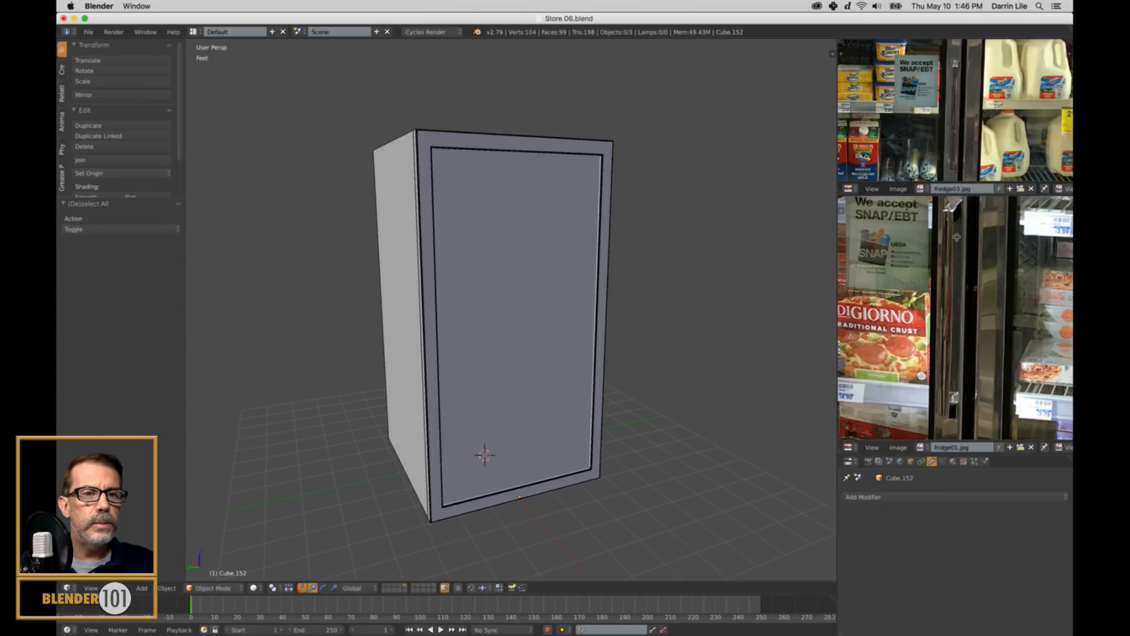
{"action": "scroll", "coordinate": [958, 231], "scroll_direction": "up", "scroll_amount": 2}
{"action": "scroll", "coordinate": [958, 281], "scroll_direction": "down", "scroll_amount": 3}
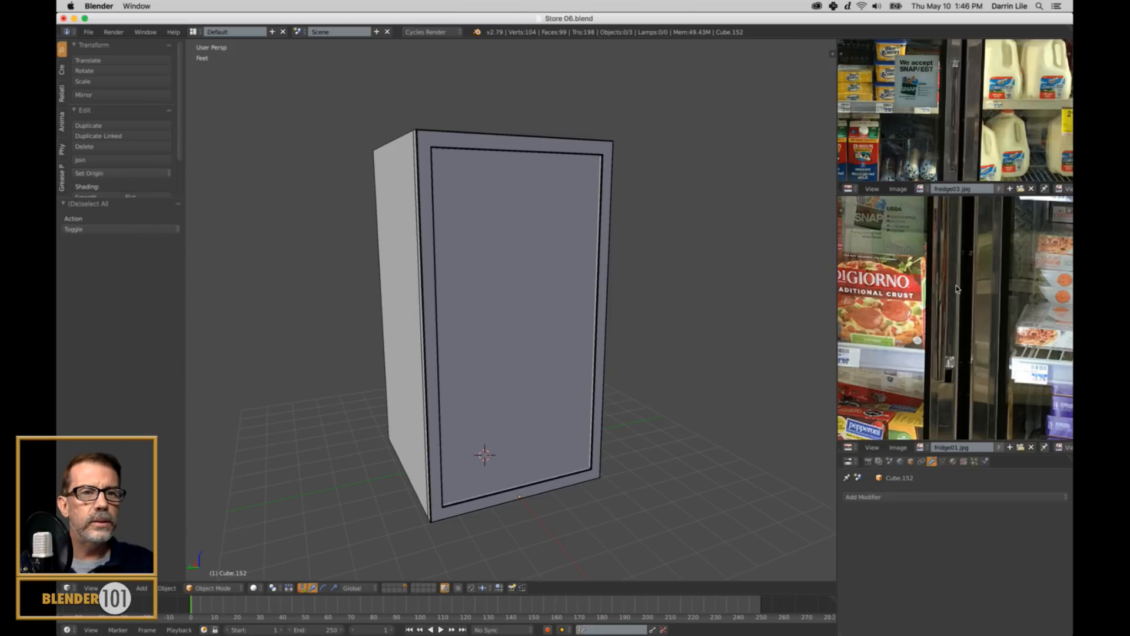
{"action": "scroll", "coordinate": [704, 371], "scroll_direction": "up", "scroll_amount": 3}
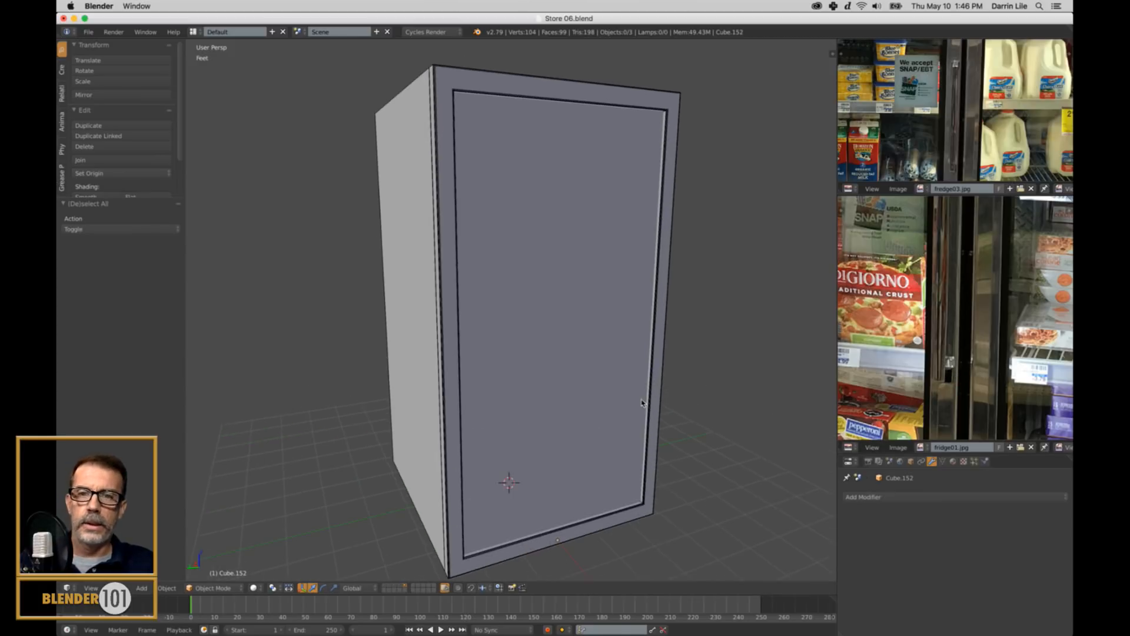
Switch to an empty scene layer and add a cube at the 3D cursor as the start of the door handle.
{"action": "scroll", "coordinate": [641, 402], "scroll_direction": "down", "scroll_amount": 3}
{"action": "left_click", "coordinate": [414, 587]}
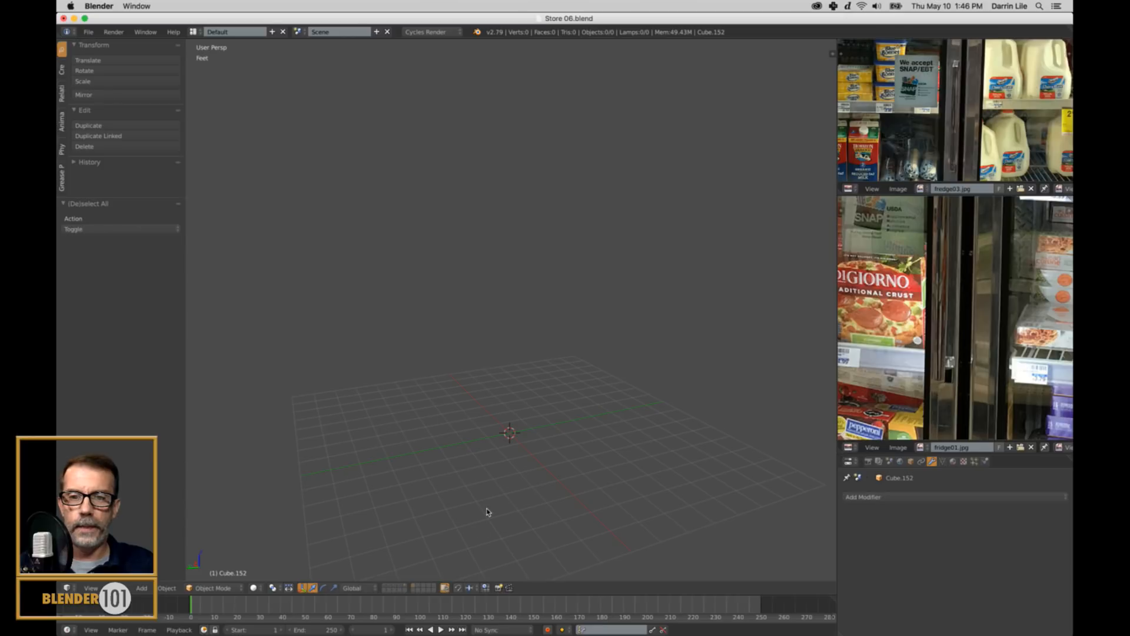
{"action": "key", "text": "shift+a"}
{"action": "mouse_move", "coordinate": [500, 474]}
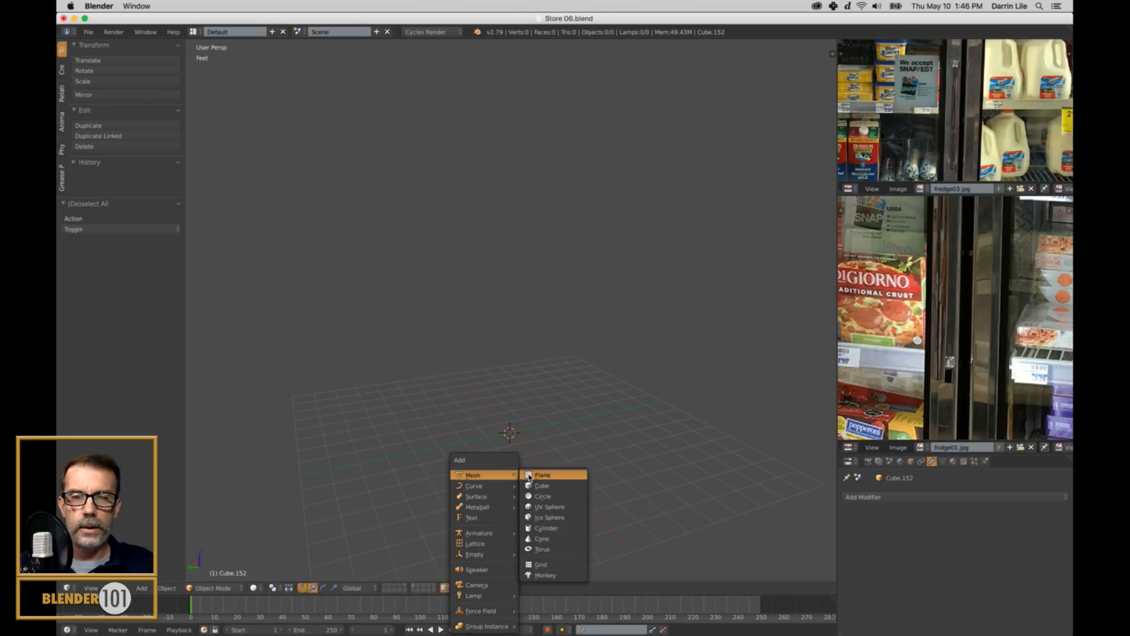
{"action": "left_click", "coordinate": [542, 485]}
{"action": "scroll", "coordinate": [556, 463], "scroll_direction": "down", "scroll_amount": 2}
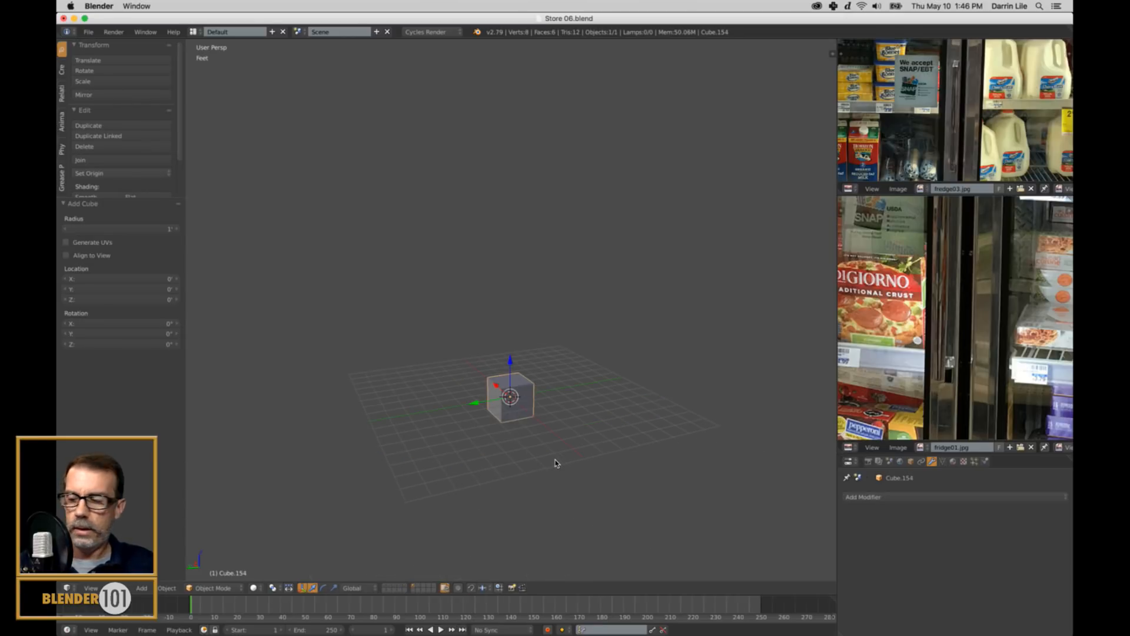
{"action": "key", "text": "KP_Decimal"}
{"action": "scroll", "coordinate": [551, 457], "scroll_direction": "down", "scroll_amount": 4}
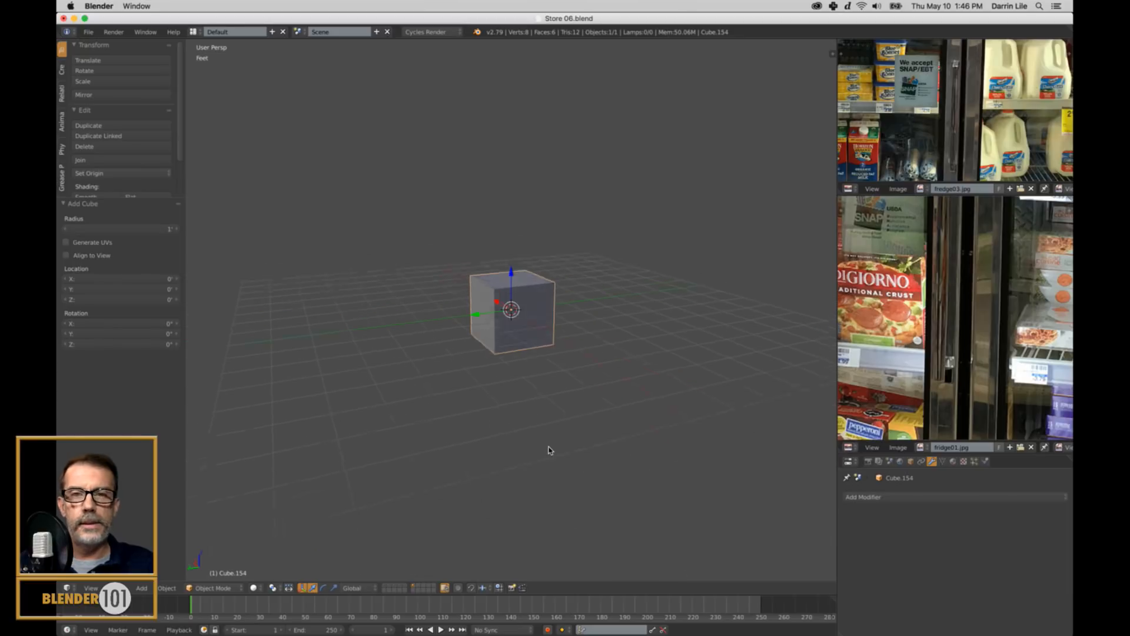
Scale the cube uniformly by about 0.126 and raise it about 1.16 ft along Z.
{"action": "key", "text": "s"}
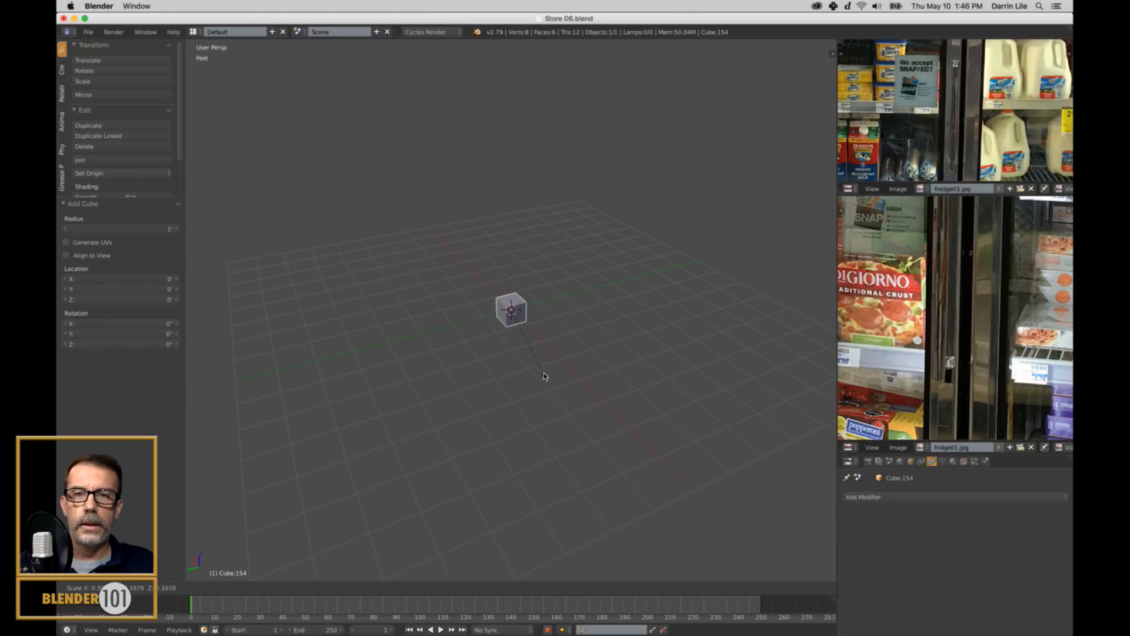
{"action": "left_click", "coordinate": [532, 332]}
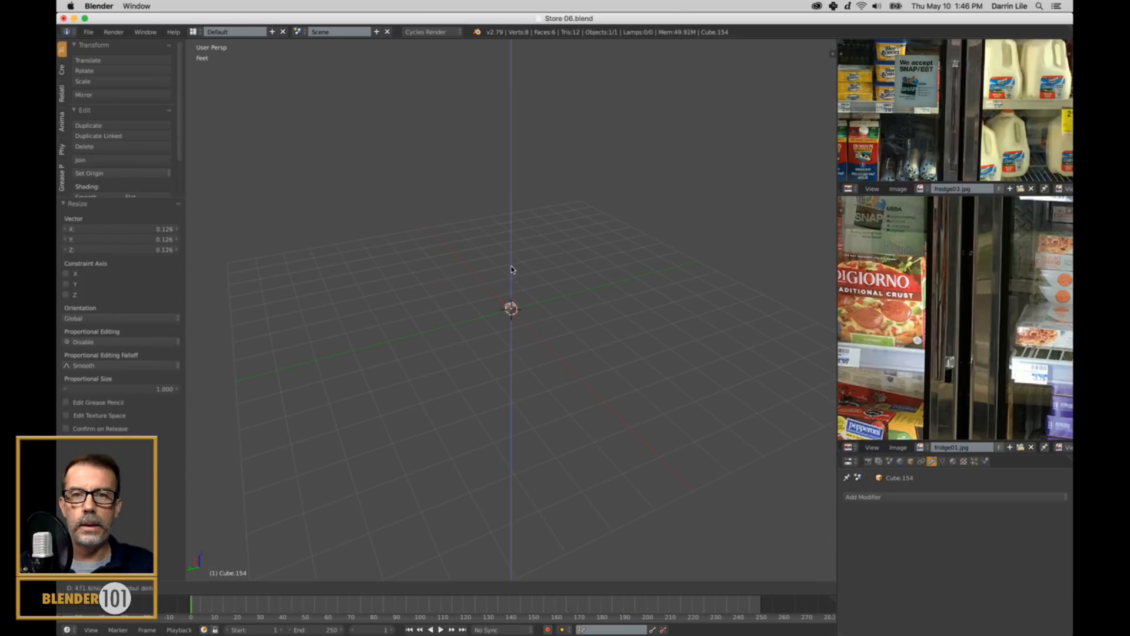
{"action": "left_click_drag", "start_coordinate": [511, 268], "coordinate": [513, 247]}
Stretch the small cube by about 14.011 along Y and narrow it by about 0.554 along X.
{"action": "key", "text": "s"}
{"action": "key", "text": "y"}
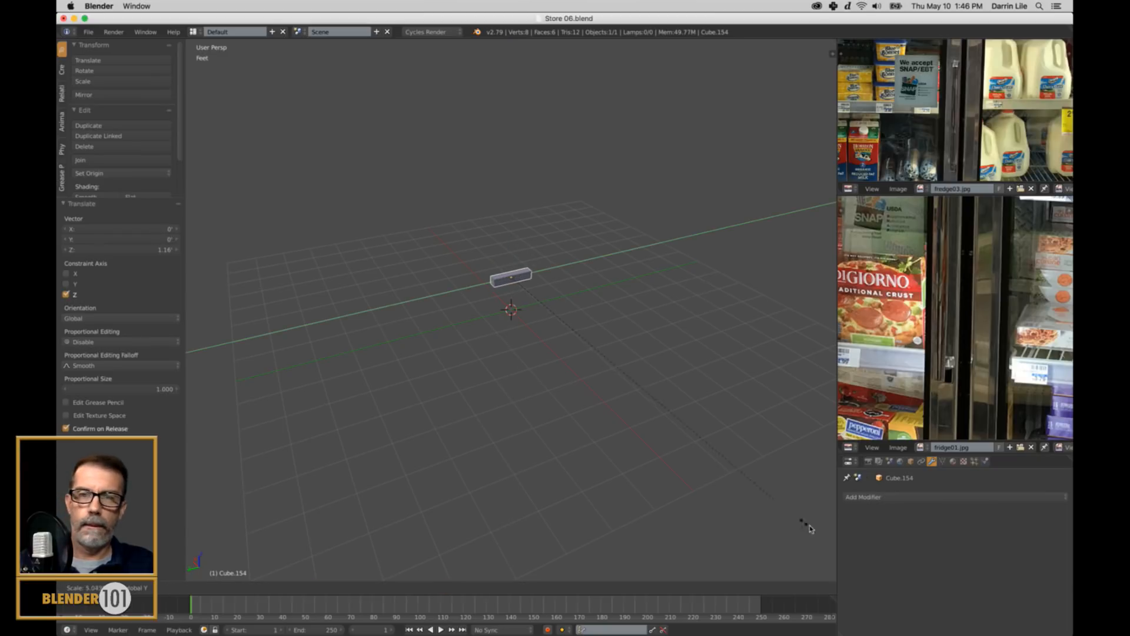
{"action": "left_click", "coordinate": [595, 365]}
{"action": "mouse_move", "coordinate": [595, 365]}
{"action": "middle_mouse_down"}
{"action": "mouse_move", "coordinate": [608, 366]}
{"action": "mouse_move", "coordinate": [591, 367]}
{"action": "middle_mouse_up"}
{"action": "scroll", "coordinate": [591, 373], "scroll_direction": "up", "scroll_amount": 2}
{"action": "key", "text": "s"}
{"action": "key", "text": "x"}
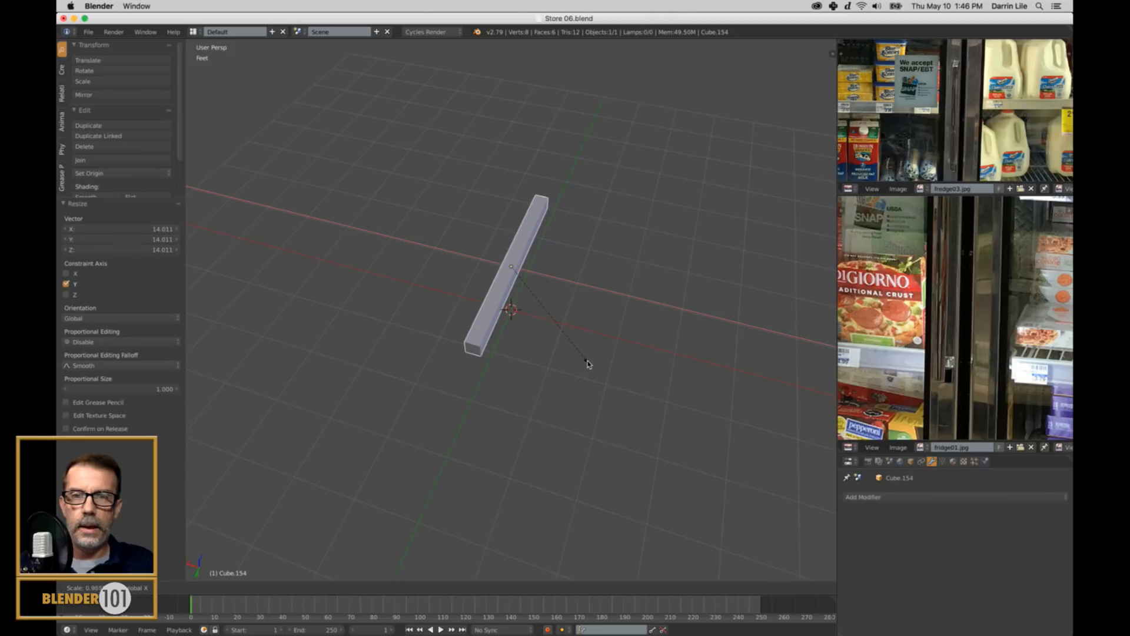
{"action": "left_click", "coordinate": [553, 321]}
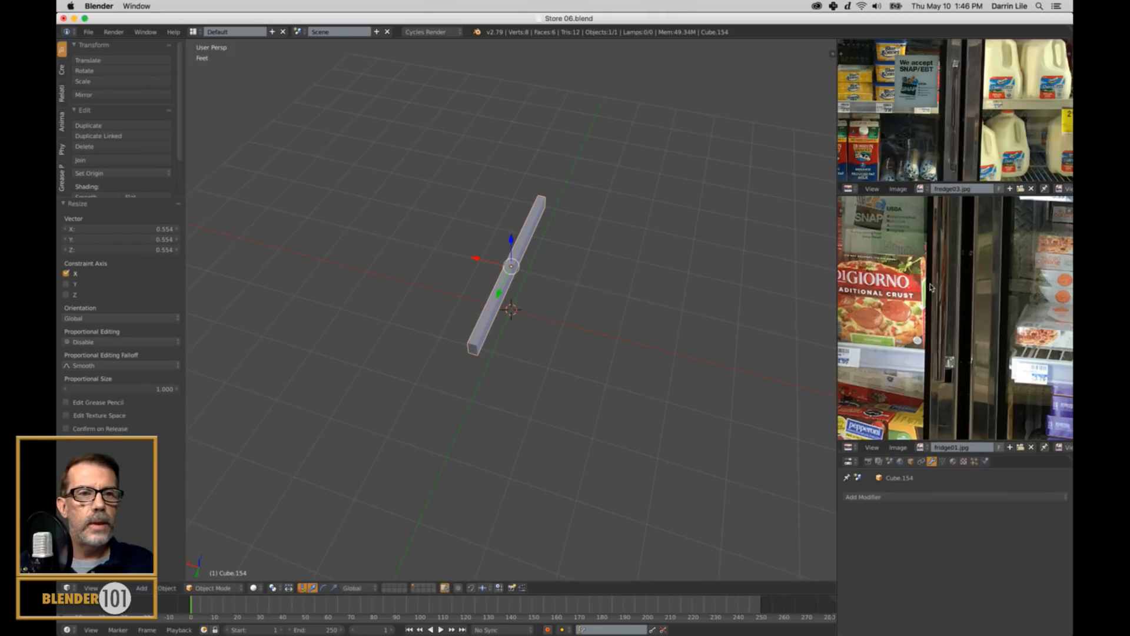
Check the handle in the fridge01.jpg photo and add one centred loop cut across the middle of the bar.
{"action": "scroll", "coordinate": [949, 304], "scroll_direction": "up", "scroll_amount": 2}
{"action": "middle_click_drag", "start_coordinate": [949, 304], "coordinate": [942, 367]}
{"action": "scroll", "coordinate": [942, 323], "scroll_direction": "down", "scroll_amount": 2}
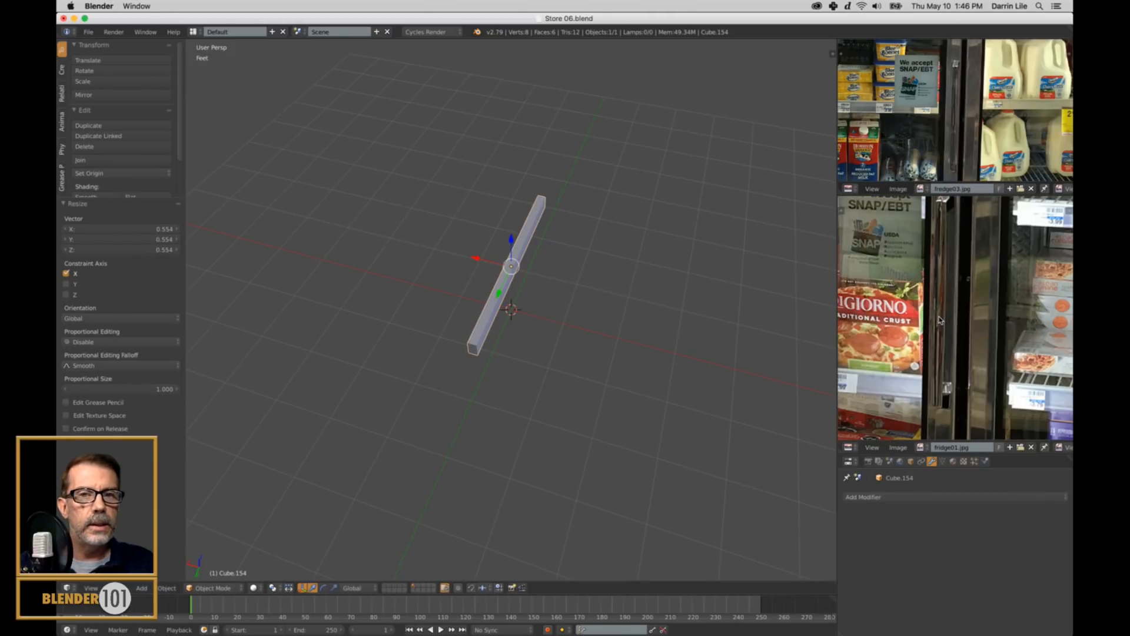
{"action": "middle_click_drag", "start_coordinate": [942, 321], "coordinate": [919, 378]}
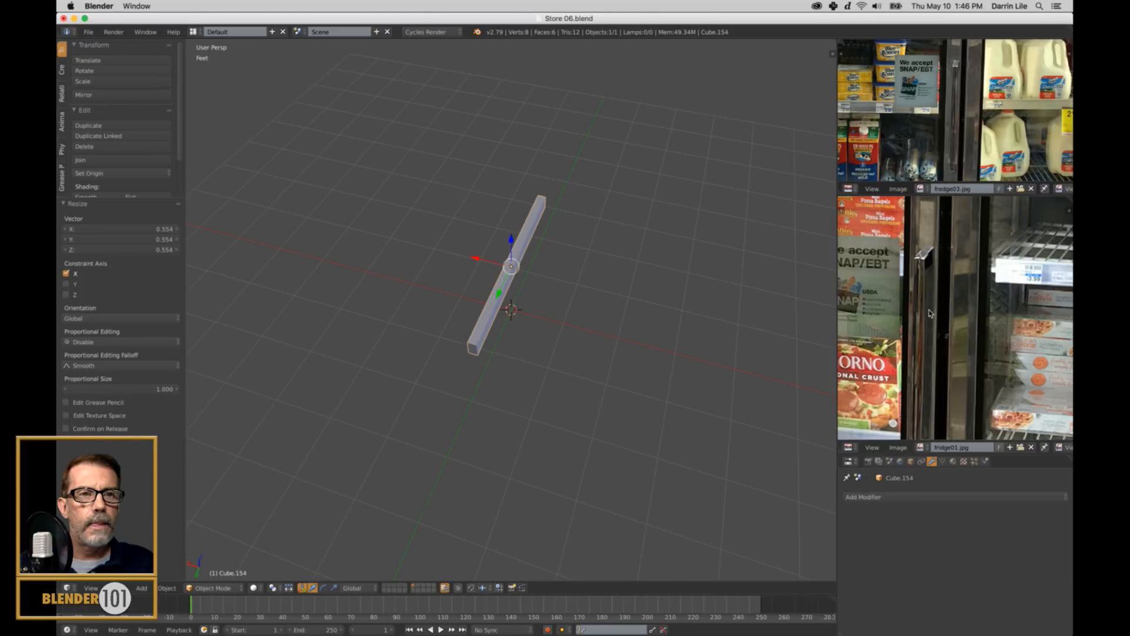
{"action": "mouse_move", "coordinate": [959, 344]}
{"action": "middle_mouse_down"}
{"action": "mouse_move", "coordinate": [964, 162]}
{"action": "mouse_move", "coordinate": [981, 222]}
{"action": "mouse_move", "coordinate": [972, 330]}
{"action": "middle_mouse_up"}
{"action": "middle_click_drag", "start_coordinate": [608, 328], "coordinate": [586, 357]}
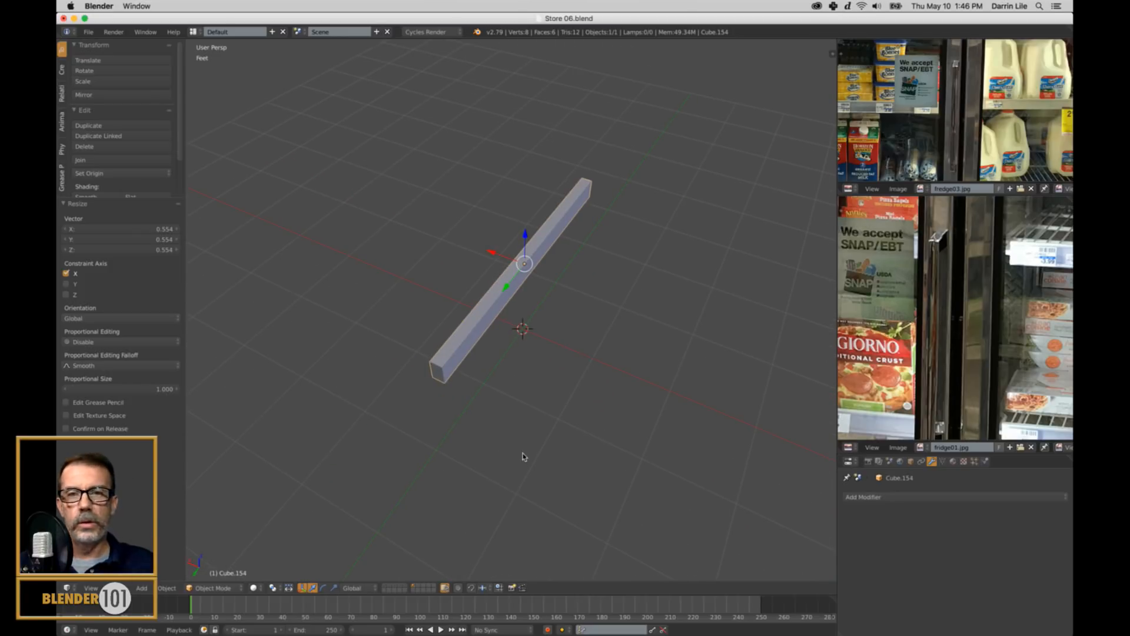
{"action": "key", "text": "Tab"}
{"action": "key", "text": "ctrl+r"}
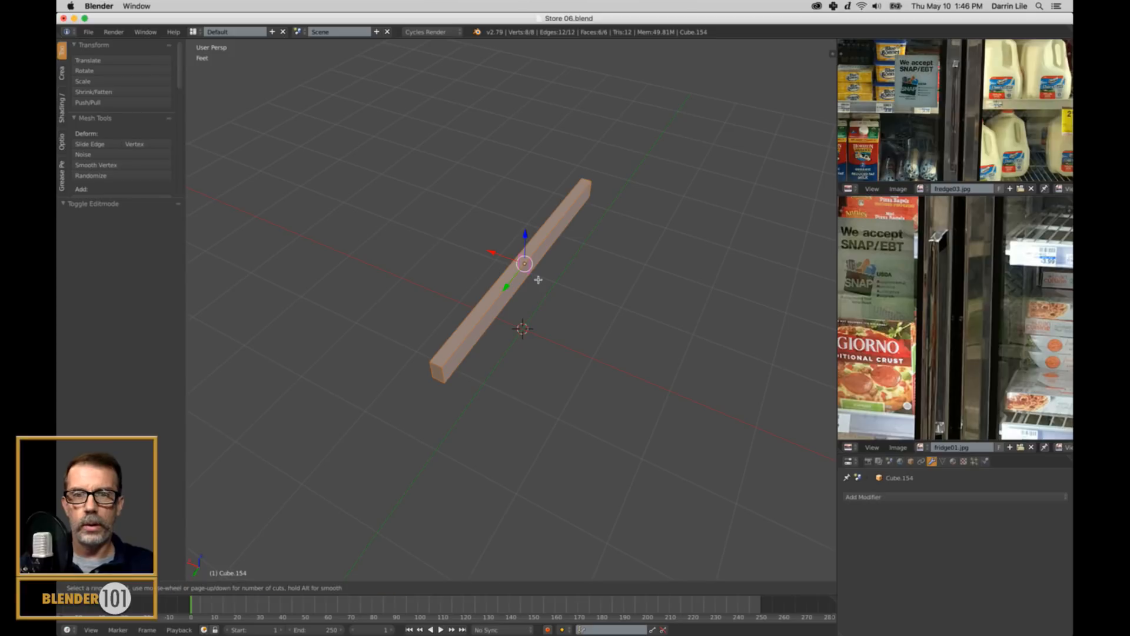
{"action": "left_click", "coordinate": [538, 280]}
{"action": "right_click", "coordinate": [538, 280]}
Delete the faces of the bar's half on the far side of the centre cut, then leave mesh editing.
{"action": "key", "text": "ctrl+Tab"}
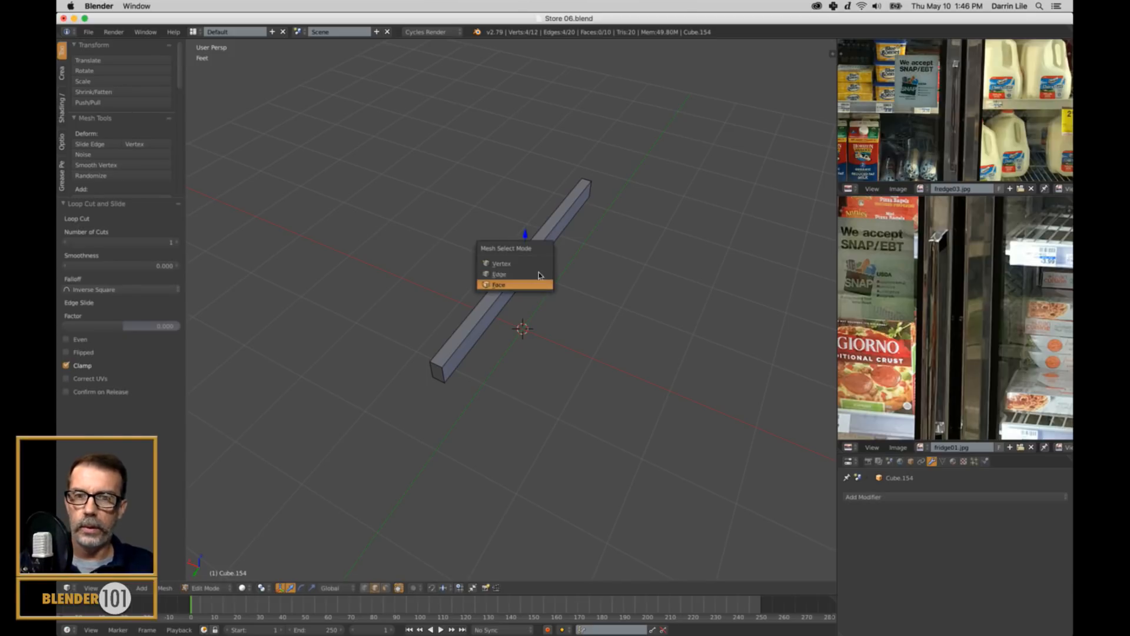
{"action": "left_click", "coordinate": [538, 283]}
{"action": "middle_click_drag", "start_coordinate": [596, 290], "coordinate": [580, 306]}
{"action": "key", "text": "b"}
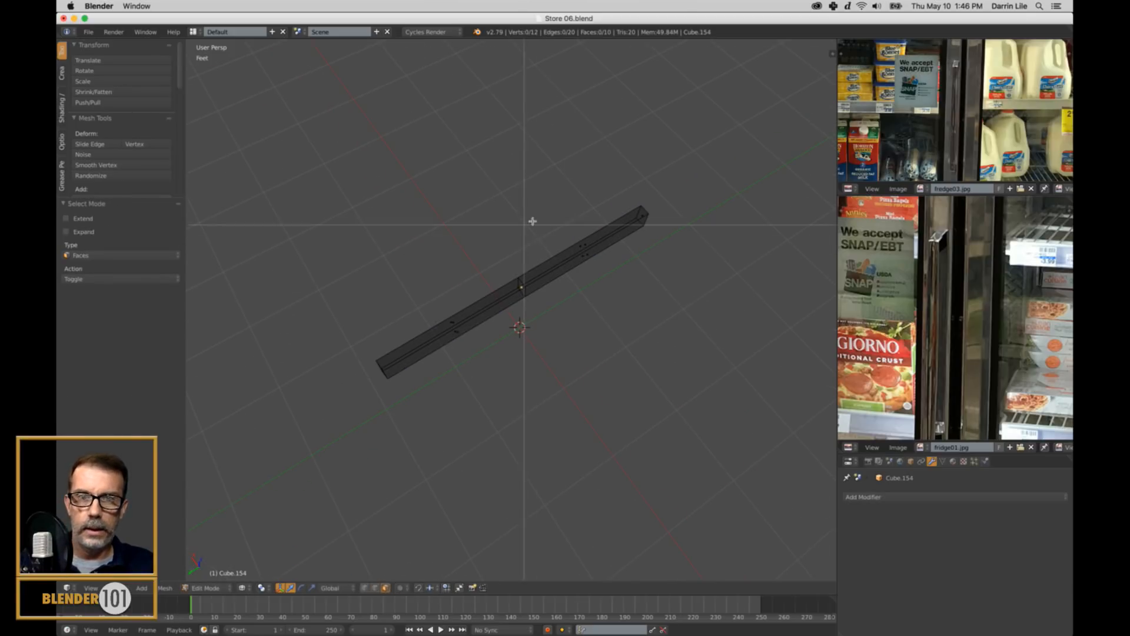
{"action": "left_click_drag", "start_coordinate": [550, 177], "coordinate": [691, 301]}
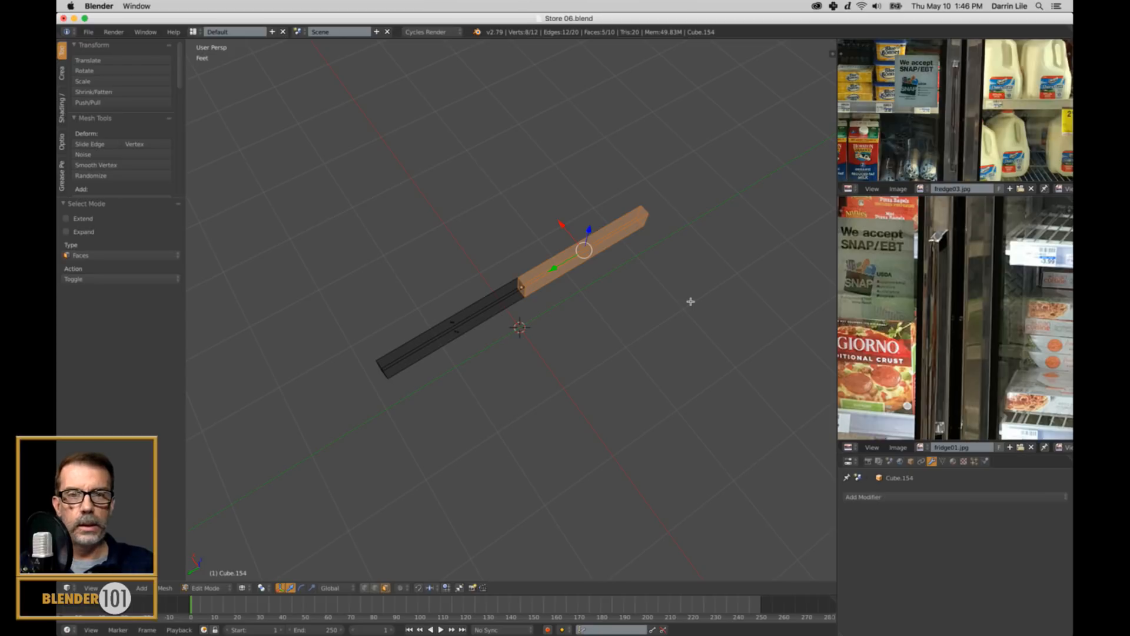
{"action": "key", "text": "x"}
{"action": "left_click", "coordinate": [691, 302]}
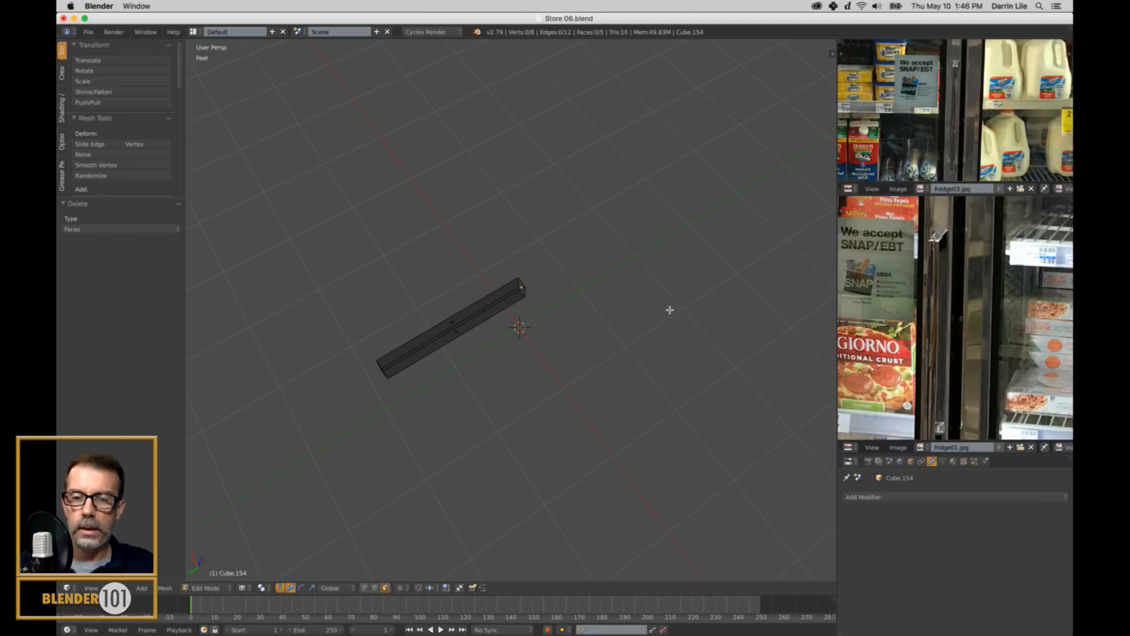
{"action": "key", "text": "Tab"}
Add a Mirror modifier to the half bar and mirror it across Y instead of X.
{"action": "middle_click_drag", "start_coordinate": [628, 358], "coordinate": [656, 371]}
{"action": "left_click", "coordinate": [877, 498]}
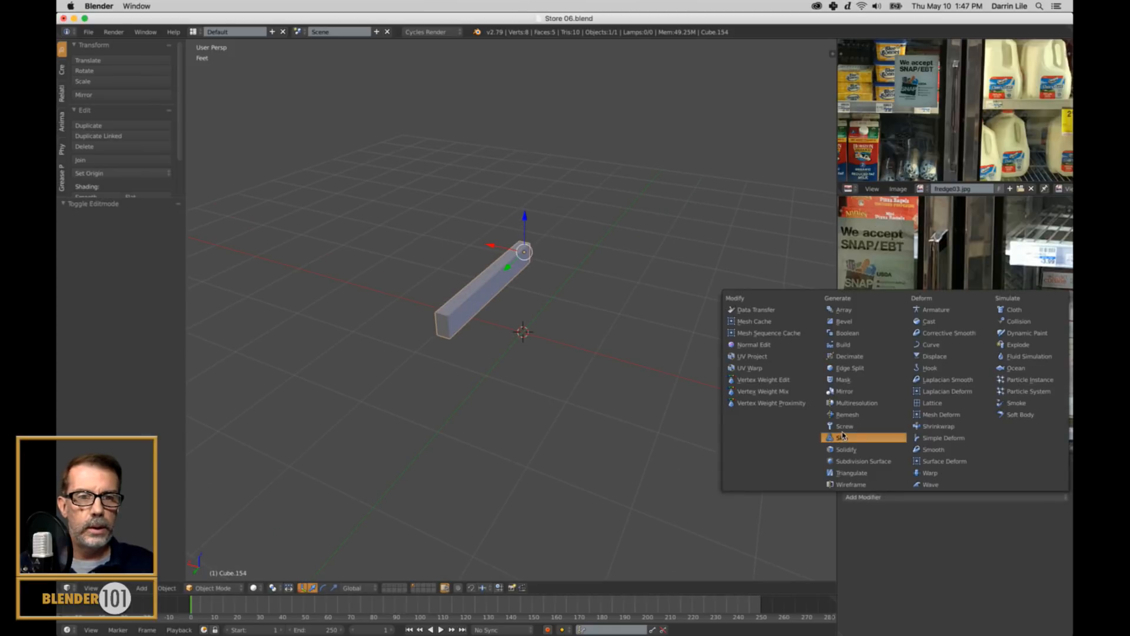
{"action": "left_click", "coordinate": [853, 391]}
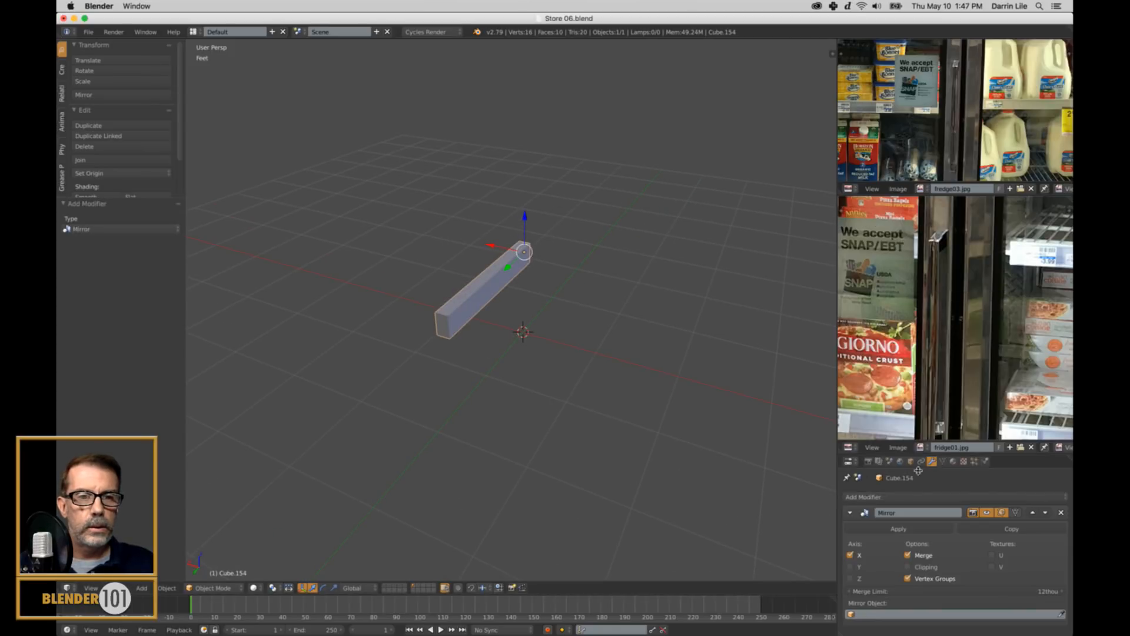
{"action": "left_click", "coordinate": [850, 555]}
{"action": "left_click", "coordinate": [850, 567]}
Add a loop cut to the half bar and slide it close to the outer end.
{"action": "mouse_move", "coordinate": [630, 380]}
{"action": "middle_mouse_down"}
{"action": "mouse_move", "coordinate": [656, 387]}
{"action": "mouse_move", "coordinate": [624, 392]}
{"action": "middle_mouse_up"}
{"action": "key", "text": "Tab"}
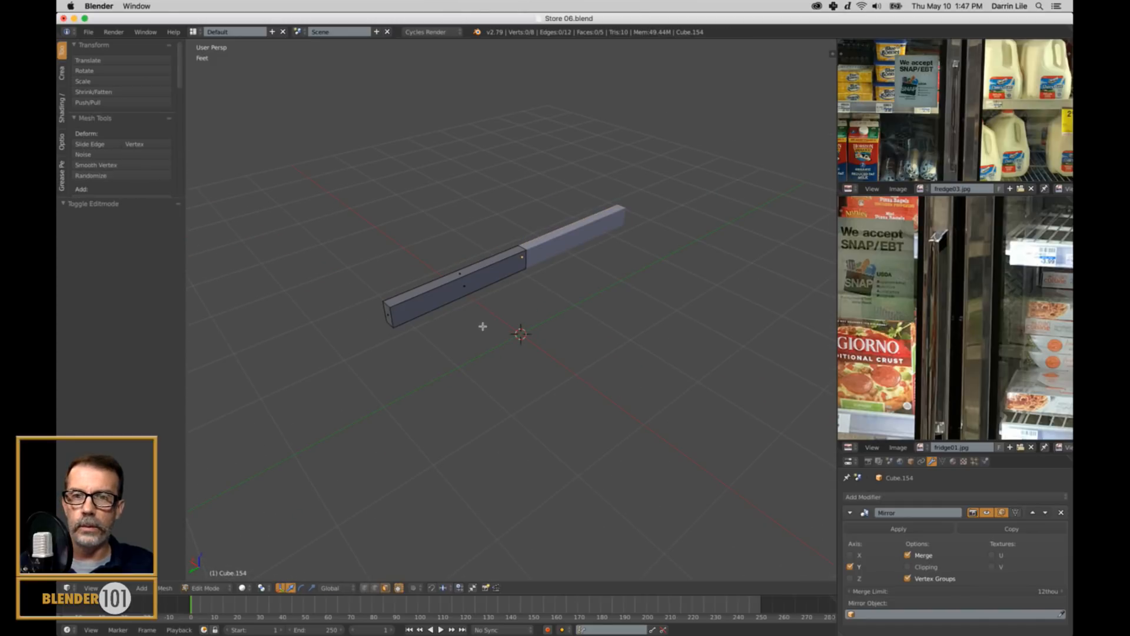
{"action": "key", "text": "ctrl+r"}
{"action": "left_click", "coordinate": [433, 303]}
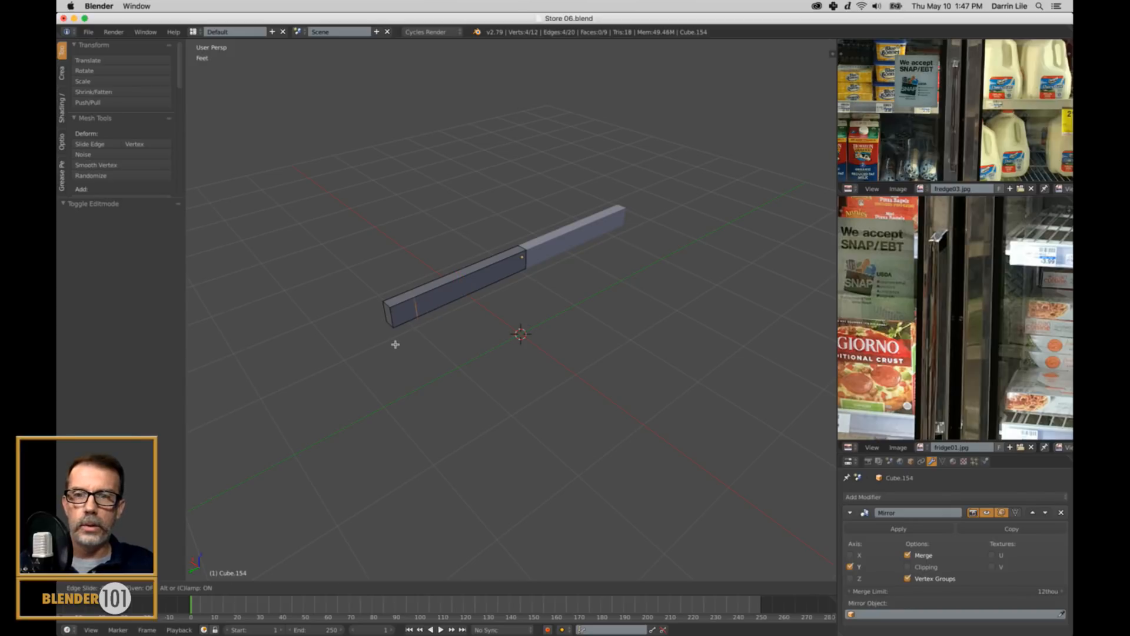
{"action": "left_click", "coordinate": [394, 347]}
Extrude the underside face of the bar's short end section straight down about 8.69 in to form the handle's leg.
{"action": "middle_click_drag", "start_coordinate": [415, 349], "coordinate": [414, 305]}
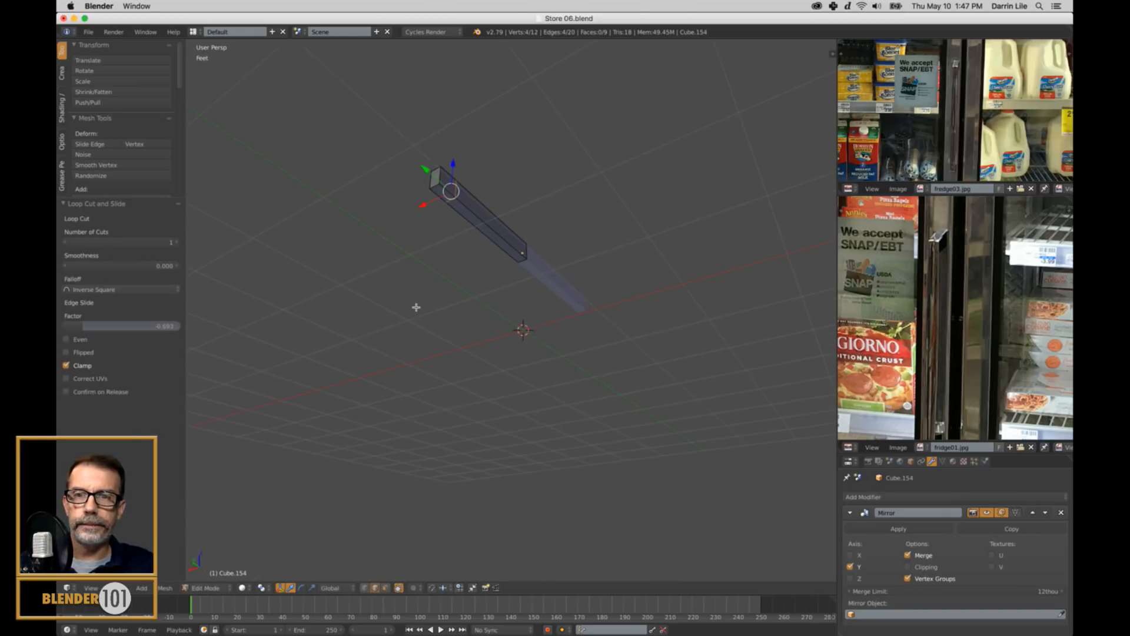
{"action": "key", "text": "ctrl+Tab"}
{"action": "left_click", "coordinate": [449, 199]}
{"action": "right_click", "coordinate": [438, 201]}
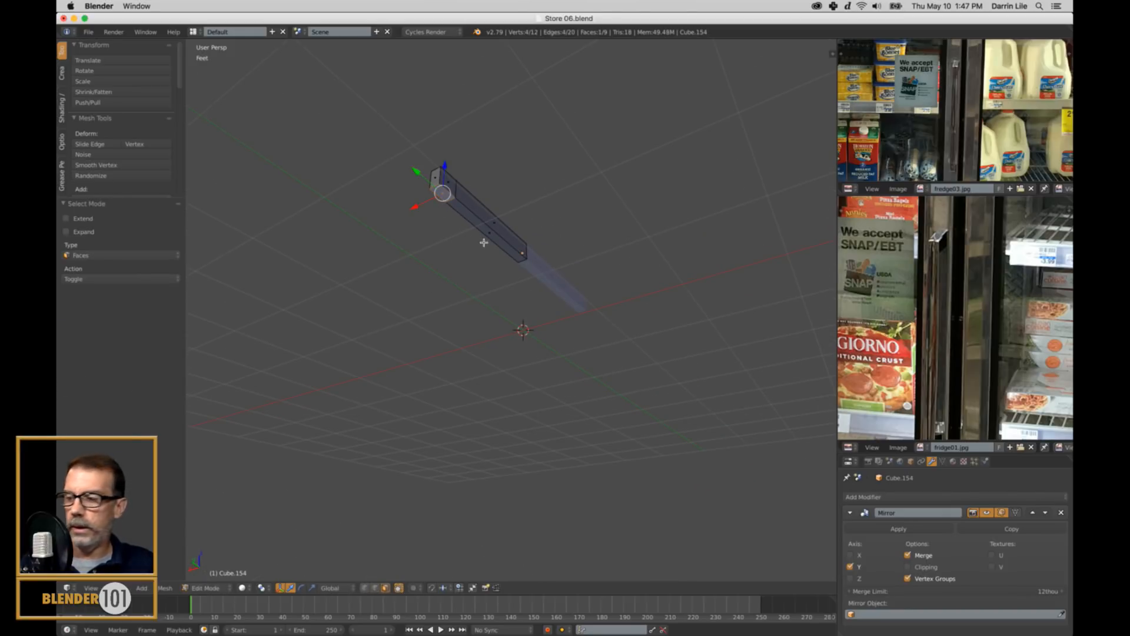
{"action": "key", "text": "KP_3"}
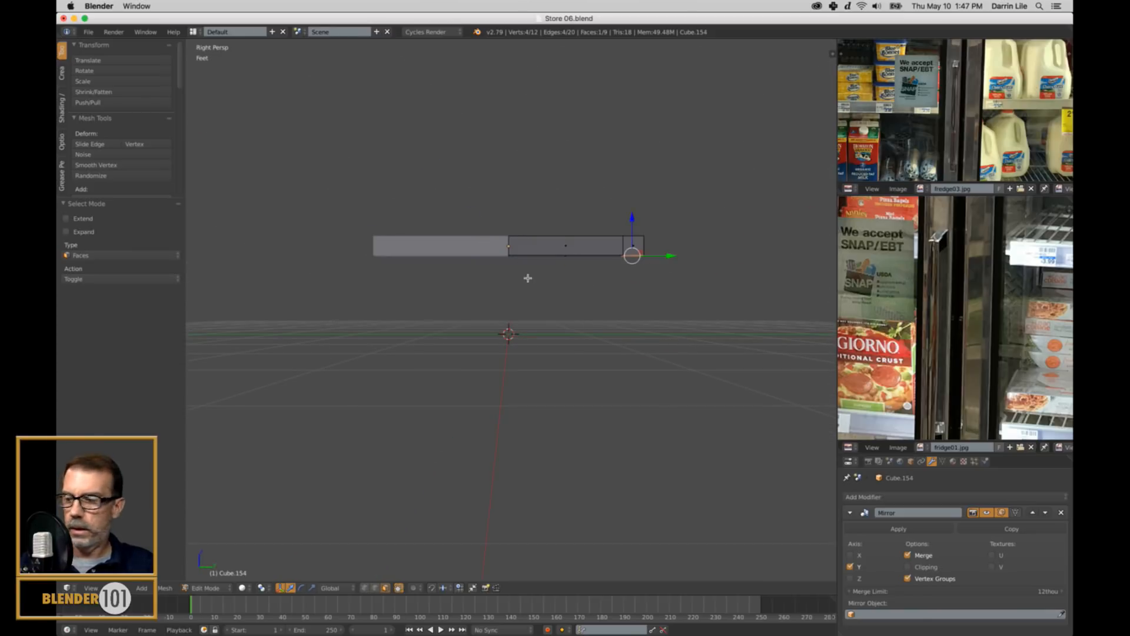
{"action": "key", "text": "KP_5"}
{"action": "scroll", "coordinate": [641, 300], "scroll_direction": "up", "scroll_amount": 3}
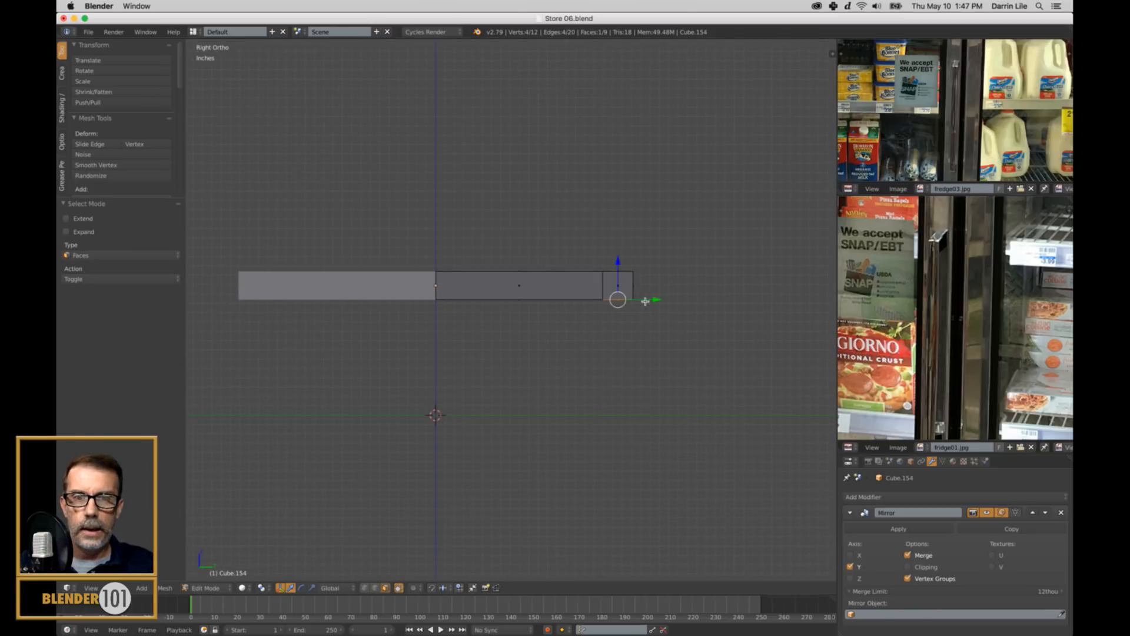
{"action": "key", "text": "e"}
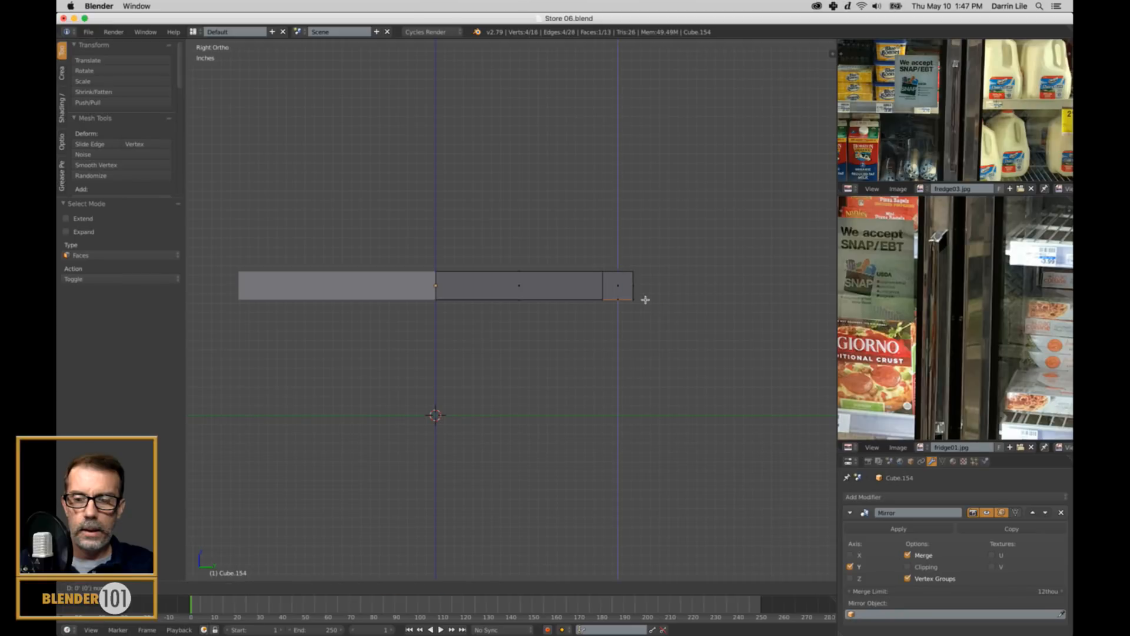
{"action": "right_click", "coordinate": [648, 335]}
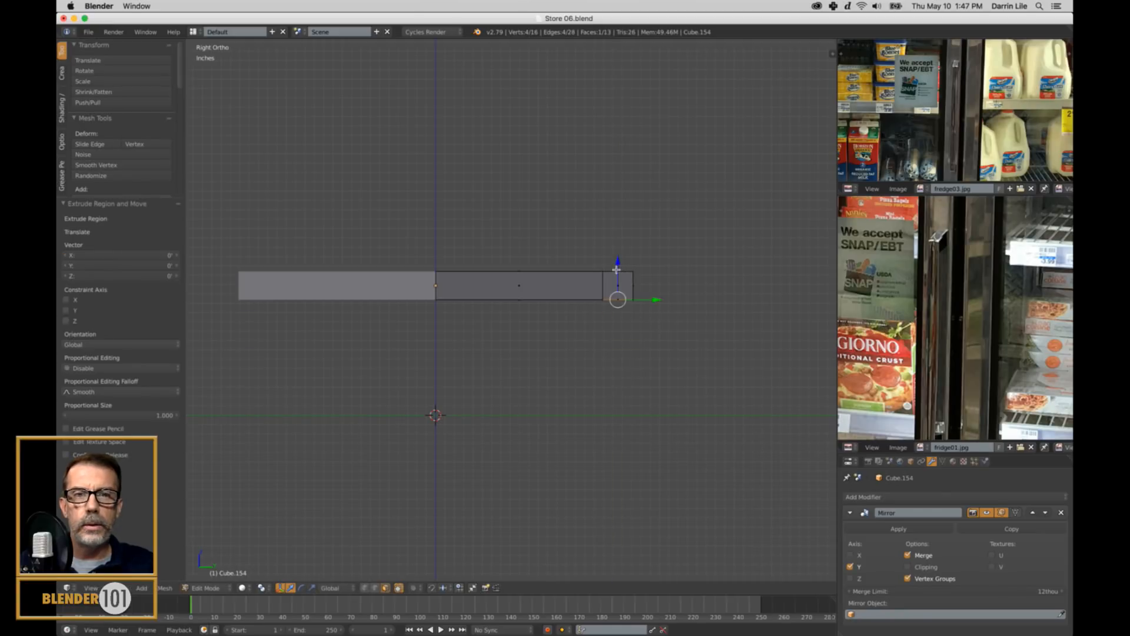
{"action": "key", "text": "e"}
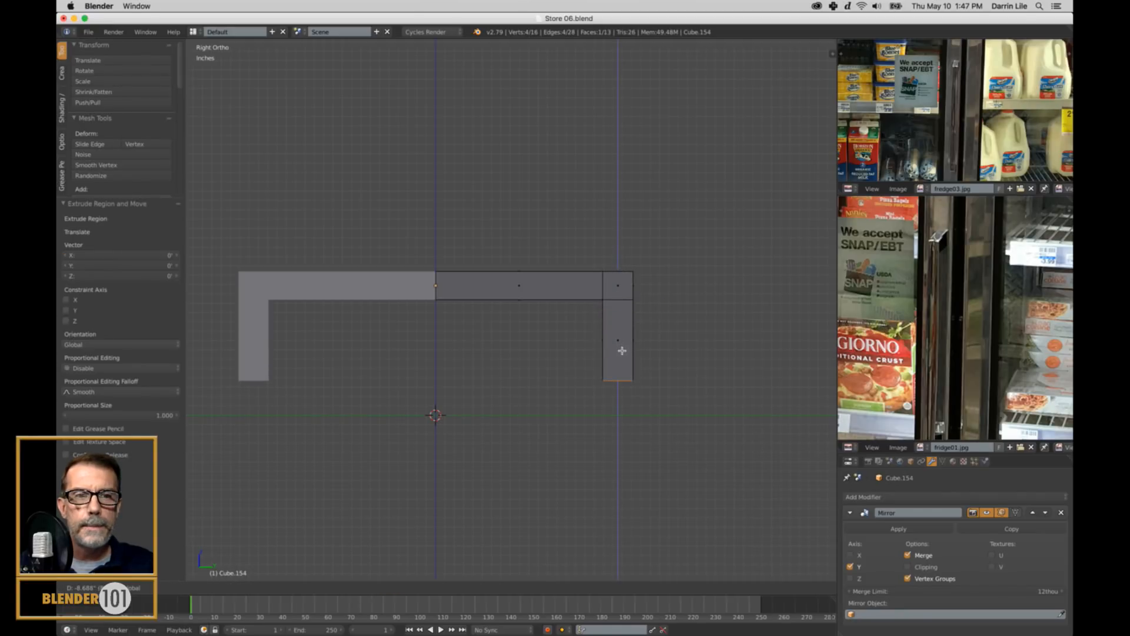
{"action": "left_click", "coordinate": [622, 351]}
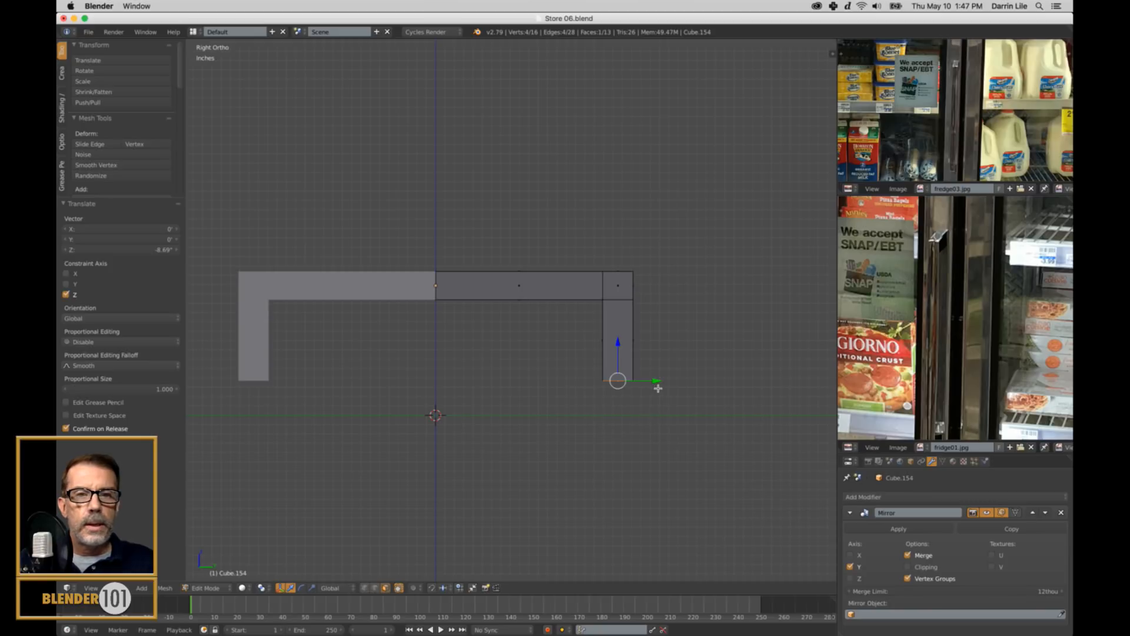
Move the bottom outer edge of the handle's leg outward along Y to flare it, then leave mesh editing.
{"action": "middle_click_drag", "start_coordinate": [683, 363], "coordinate": [680, 395]}
{"action": "key", "text": "ctrl+Tab"}
{"action": "left_click", "coordinate": [616, 363]}
{"action": "left_click_drag", "start_coordinate": [657, 388], "coordinate": [662, 388]}
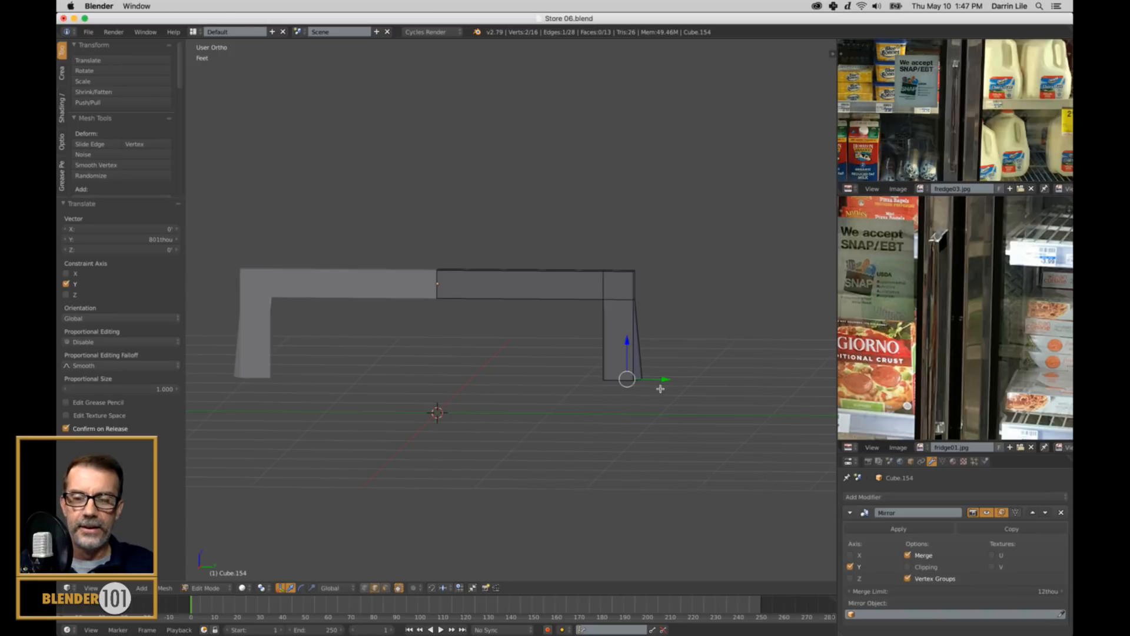
{"action": "middle_click_drag", "start_coordinate": [661, 387], "coordinate": [664, 418]}
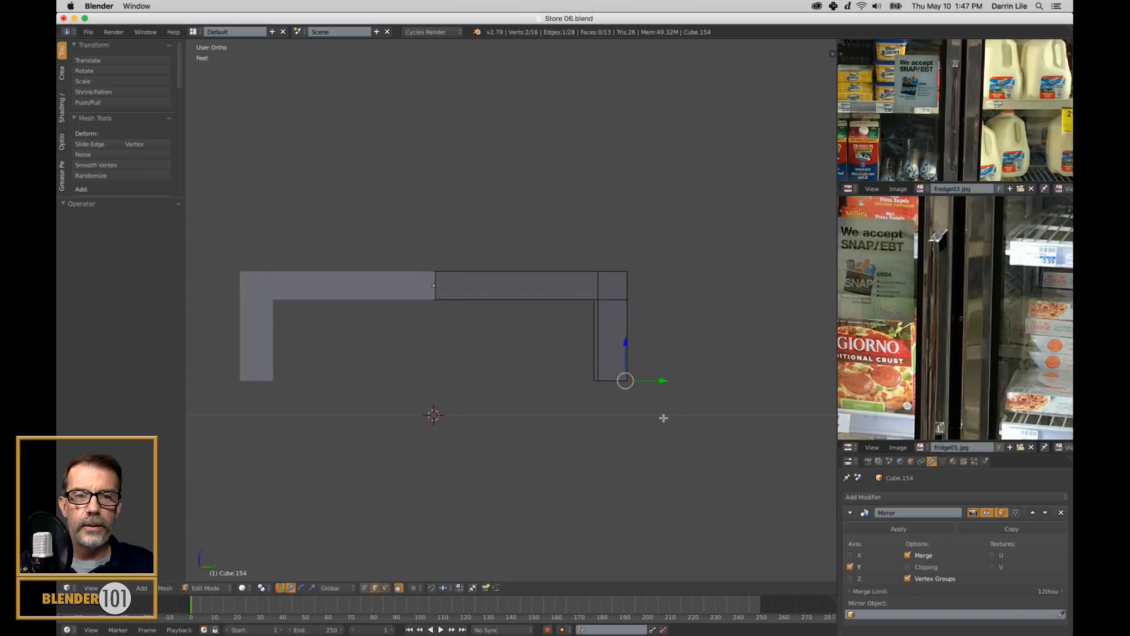
{"action": "left_click_drag", "start_coordinate": [663, 386], "coordinate": [672, 390]}
{"action": "middle_click_drag", "start_coordinate": [671, 390], "coordinate": [721, 301]}
{"action": "mouse_move", "coordinate": [725, 300]}
{"action": "left_mouse_down"}
{"action": "mouse_move", "coordinate": [752, 303]}
{"action": "mouse_move", "coordinate": [743, 309]}
{"action": "left_mouse_up"}
{"action": "middle_click_drag", "start_coordinate": [743, 309], "coordinate": [701, 362]}
{"action": "key", "text": "Tab"}
Widen the whole handle by scaling it along X by about 1.39.
{"action": "middle_click_drag", "start_coordinate": [557, 368], "coordinate": [598, 412]}
{"action": "key", "text": "s"}
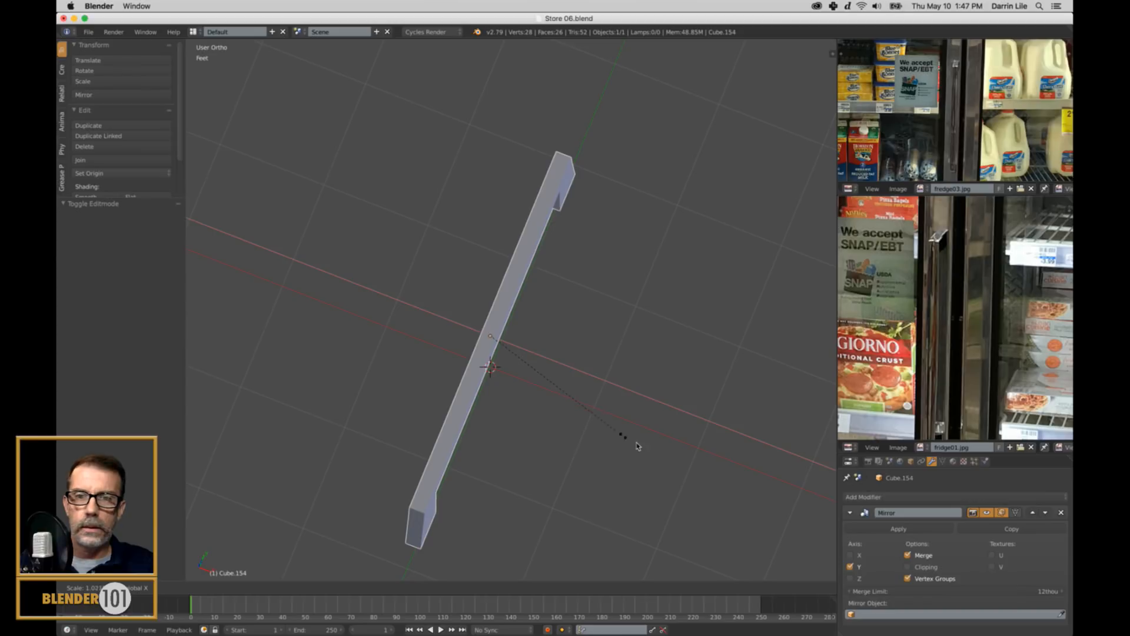
{"action": "key", "text": "x"}
{"action": "left_click", "coordinate": [371, 160]}
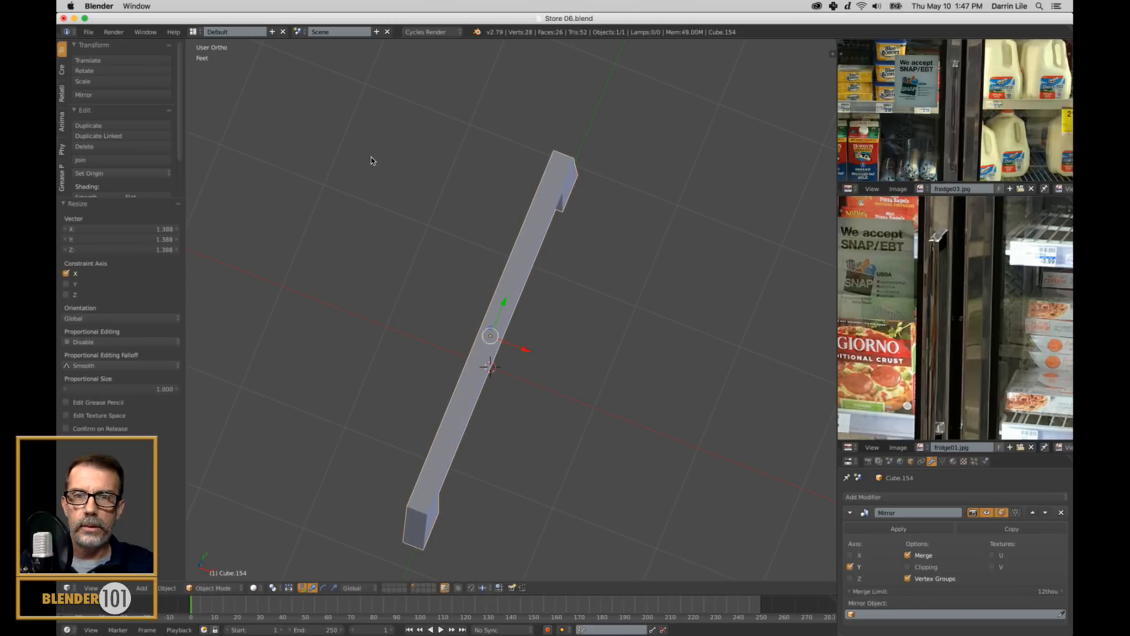
{"action": "middle_click_drag", "start_coordinate": [631, 378], "coordinate": [617, 352]}
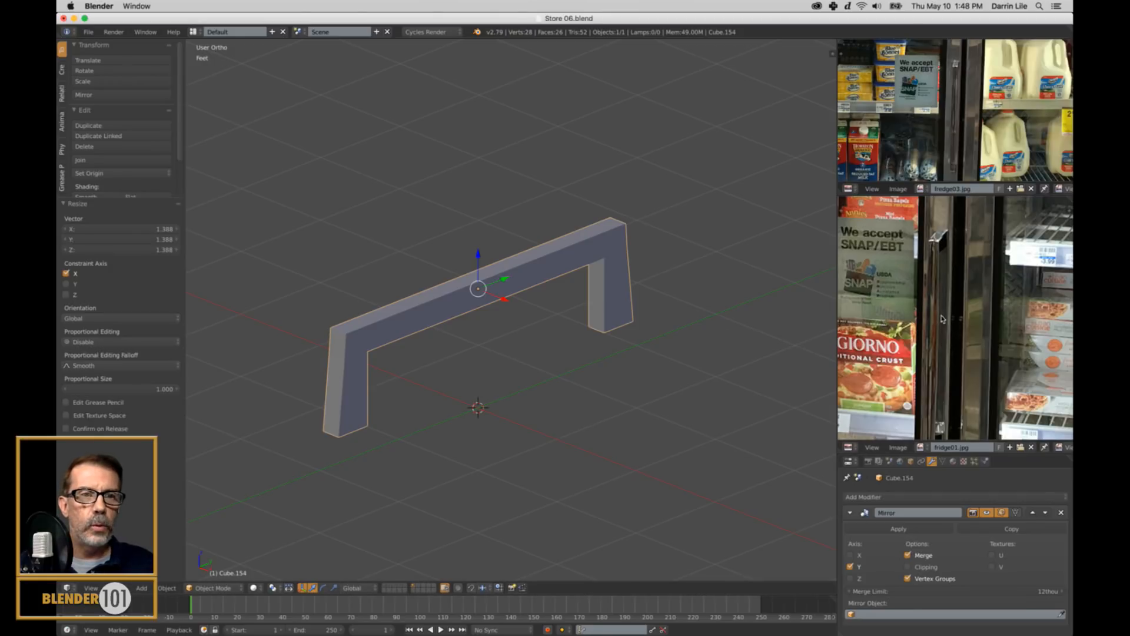
Delete the bottom end face of the handle's leg in face select mode, and leave mesh editing.
{"action": "scroll", "coordinate": [943, 319], "scroll_direction": "down", "scroll_amount": 1}
{"action": "mouse_move", "coordinate": [655, 401]}
{"action": "middle_mouse_down"}
{"action": "mouse_move", "coordinate": [645, 373]}
{"action": "mouse_move", "coordinate": [653, 361]}
{"action": "mouse_move", "coordinate": [654, 371]}
{"action": "middle_mouse_up"}
{"action": "key", "text": "ctrl+Tab"}
{"action": "key", "text": "ctrl+Tab"}
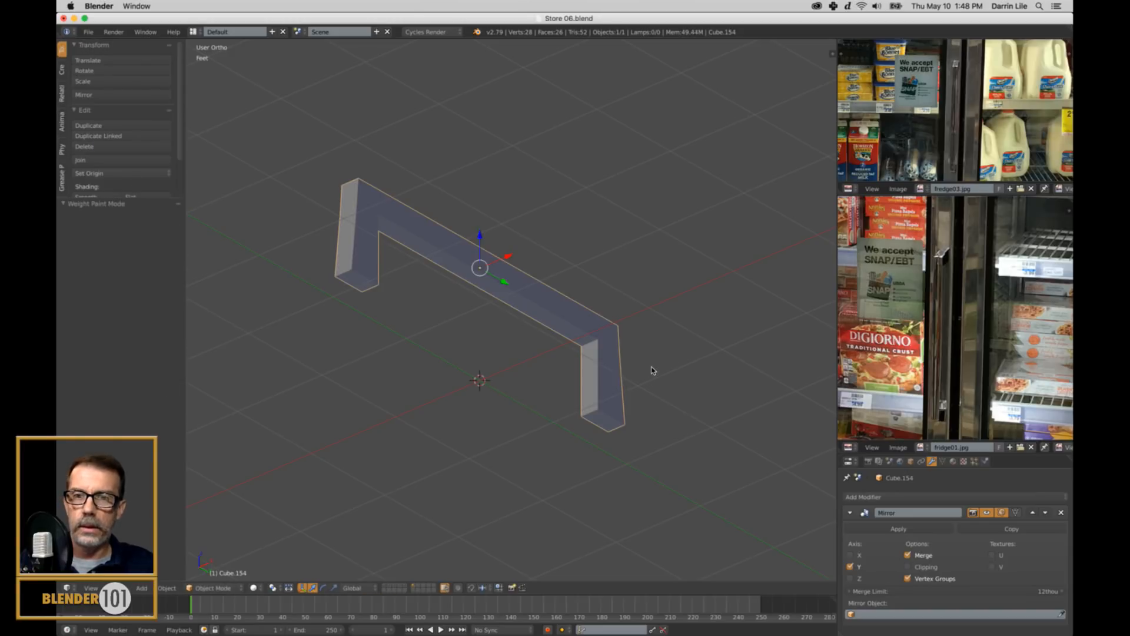
{"action": "key", "text": "Tab"}
{"action": "key", "text": "ctrl+Tab"}
{"action": "left_click", "coordinate": [412, 270]}
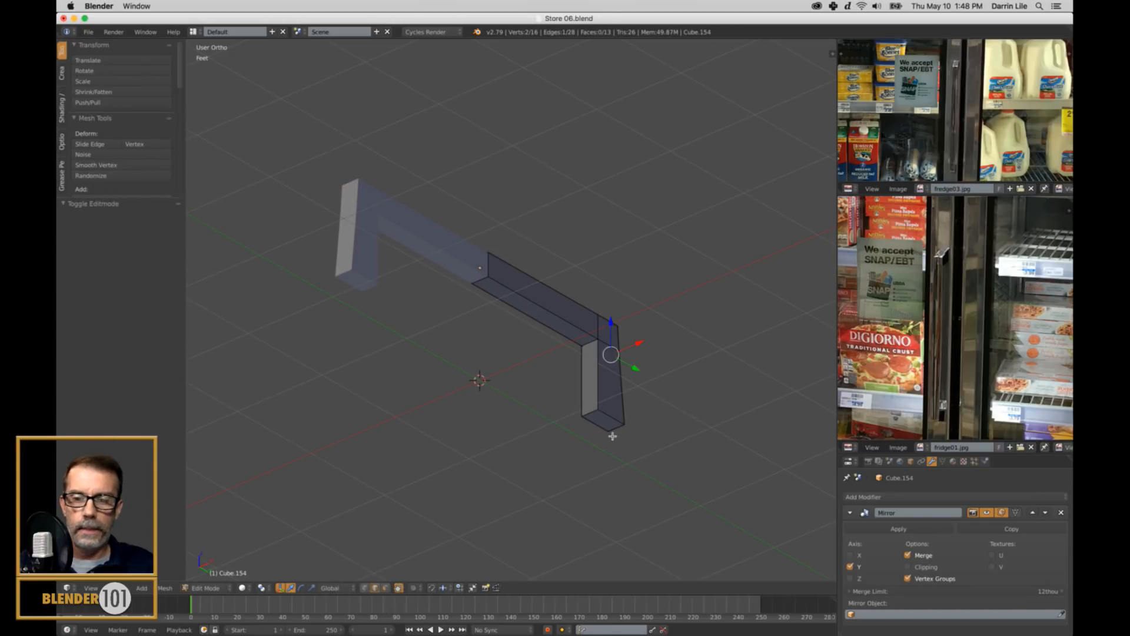
{"action": "key", "text": "ctrl+Tab"}
{"action": "left_click", "coordinate": [613, 436]}
{"action": "right_click", "coordinate": [613, 433]}
{"action": "key", "text": "x"}
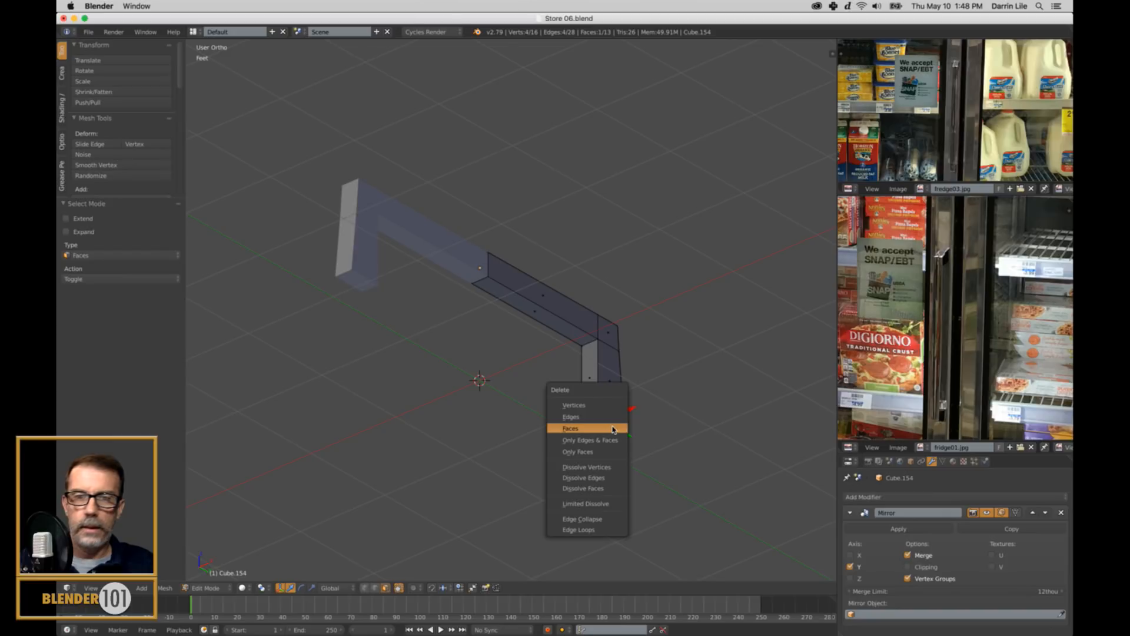
{"action": "left_click", "coordinate": [613, 429]}
{"action": "key", "text": "Tab"}
Apply the handle's object scale.
{"action": "mouse_move", "coordinate": [674, 419]}
{"action": "middle_mouse_down"}
{"action": "mouse_move", "coordinate": [663, 394]}
{"action": "mouse_move", "coordinate": [670, 411]}
{"action": "mouse_move", "coordinate": [595, 416]}
{"action": "mouse_move", "coordinate": [689, 395]}
{"action": "mouse_move", "coordinate": [685, 420]}
{"action": "middle_mouse_up"}
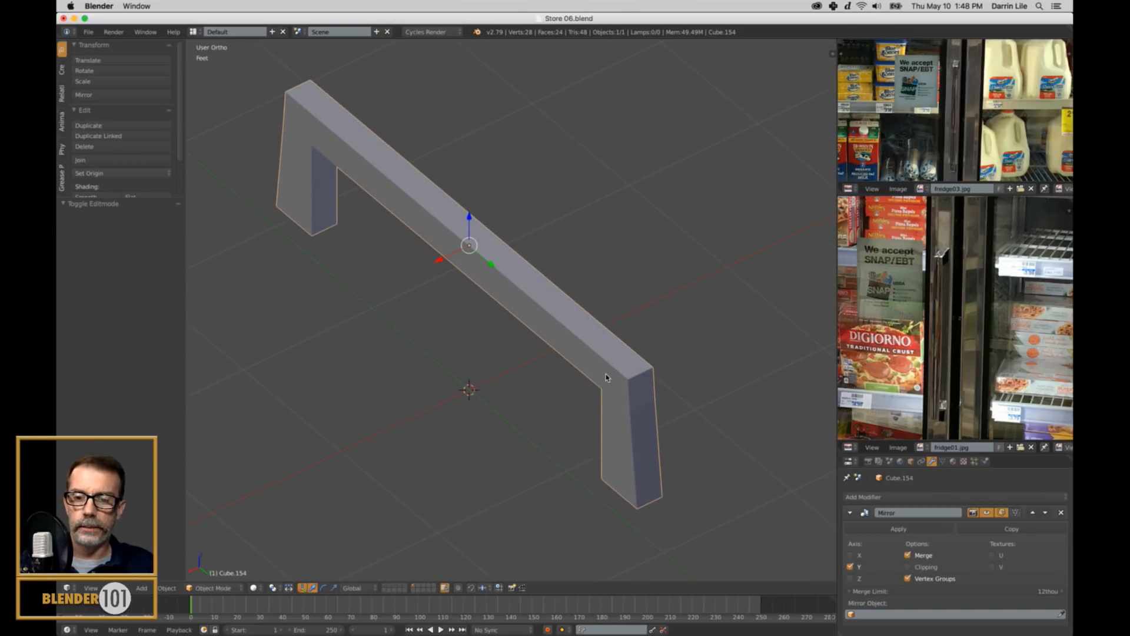
{"action": "key", "text": "ctrl+a"}
{"action": "left_click", "coordinate": [608, 378]}
Bevel the long outer edges on both sides of the handle's bar and leg with 3 segments and an offset of about 0.028.
{"action": "key", "text": "Tab"}
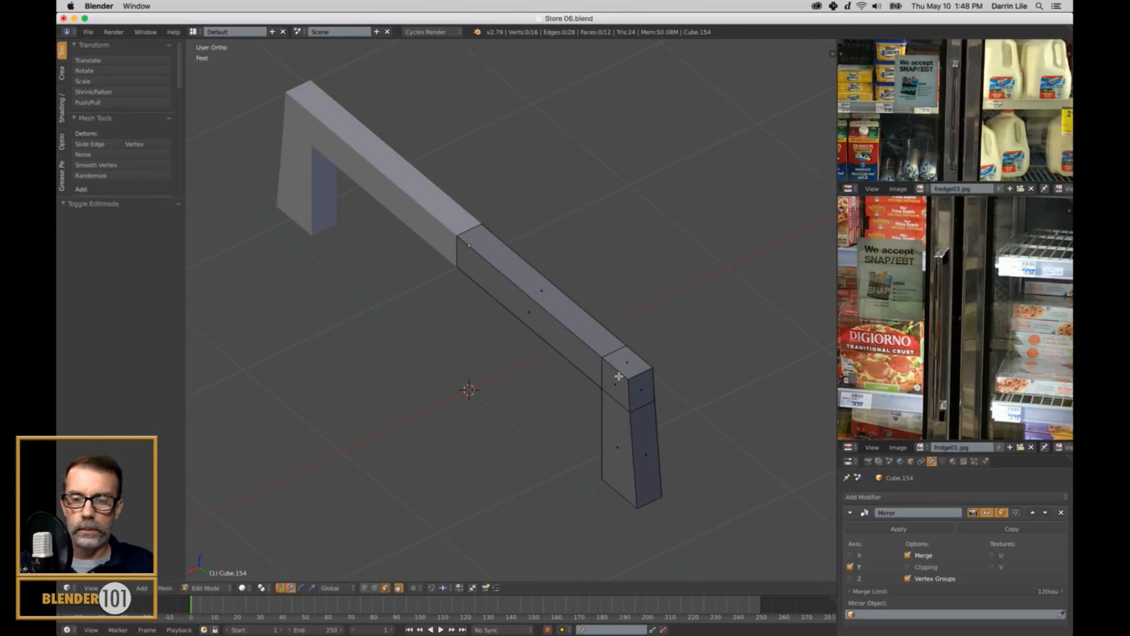
{"action": "key", "text": "ctrl+Tab"}
{"action": "left_click", "coordinate": [619, 375]}
{"action": "right_click", "coordinate": [619, 375], "text": "alt"}
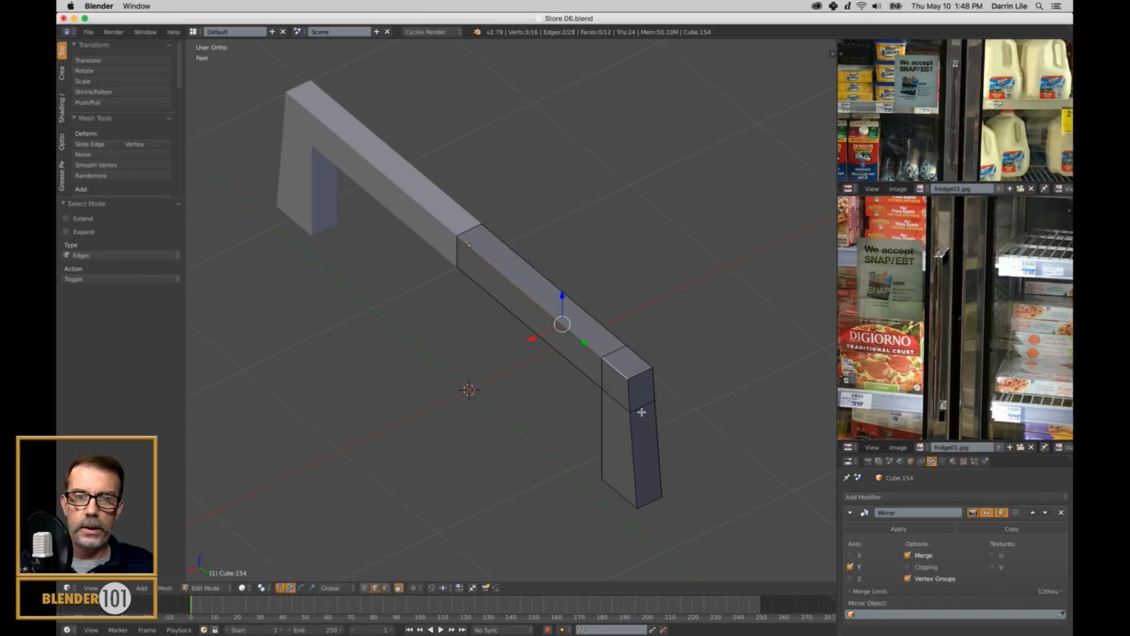
{"action": "right_click", "coordinate": [631, 431], "text": "alt+shift"}
{"action": "right_click", "coordinate": [658, 428], "text": "alt+shift"}
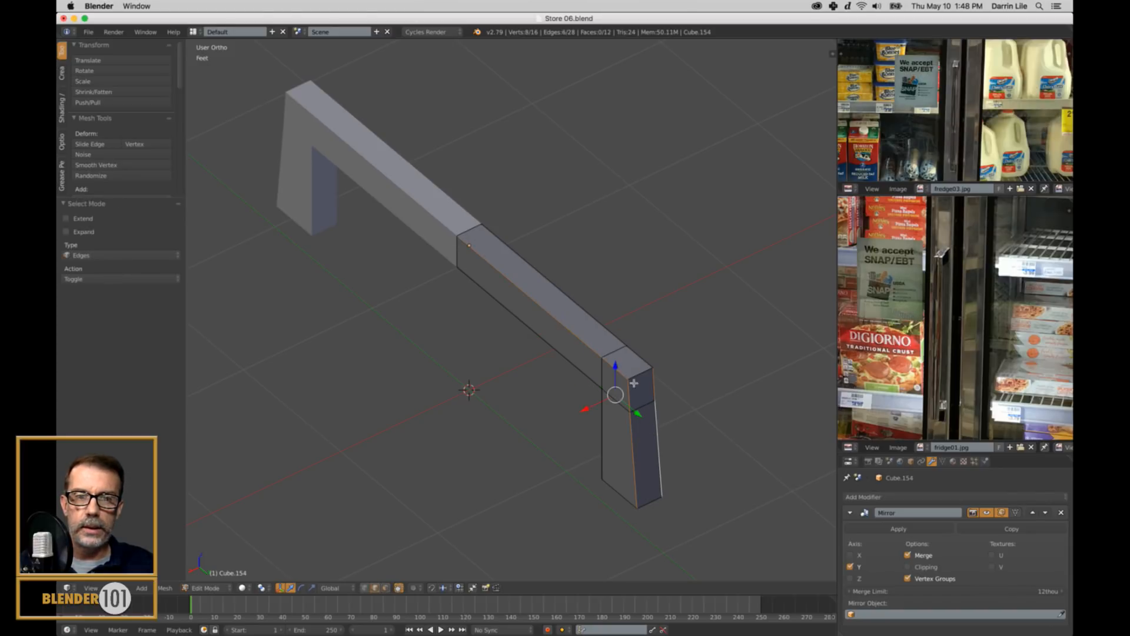
{"action": "right_click", "coordinate": [615, 342], "text": "alt+shift"}
{"action": "middle_click_drag", "start_coordinate": [558, 383], "coordinate": [871, 381]}
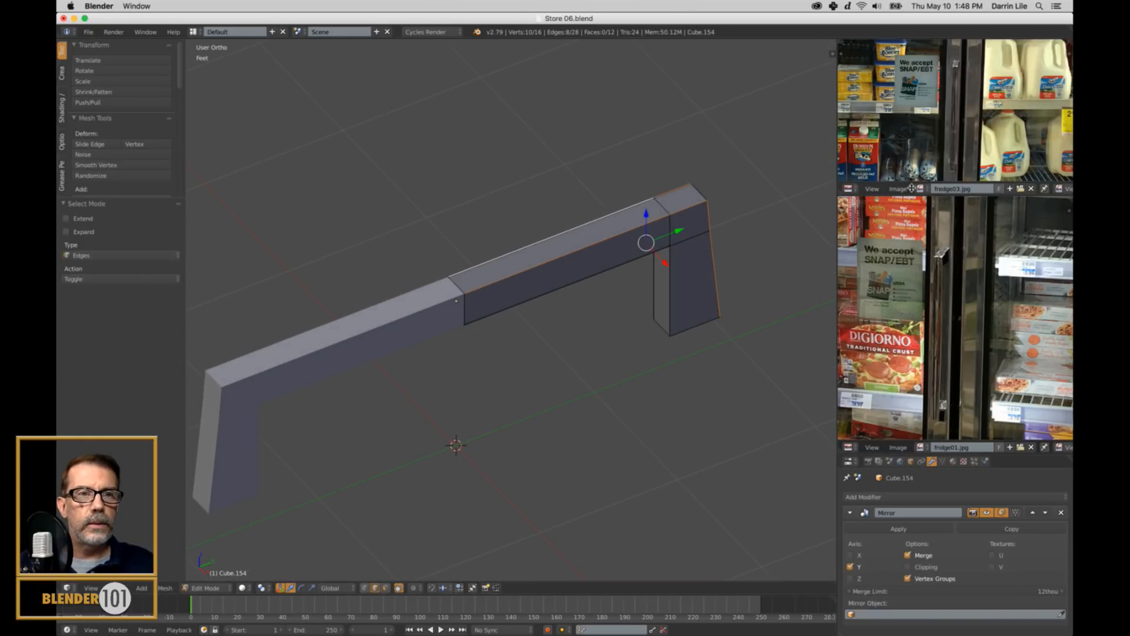
{"action": "scroll", "coordinate": [965, 127], "scroll_direction": "up", "scroll_amount": 2}
{"action": "scroll", "coordinate": [967, 118], "scroll_direction": "down", "scroll_amount": 1}
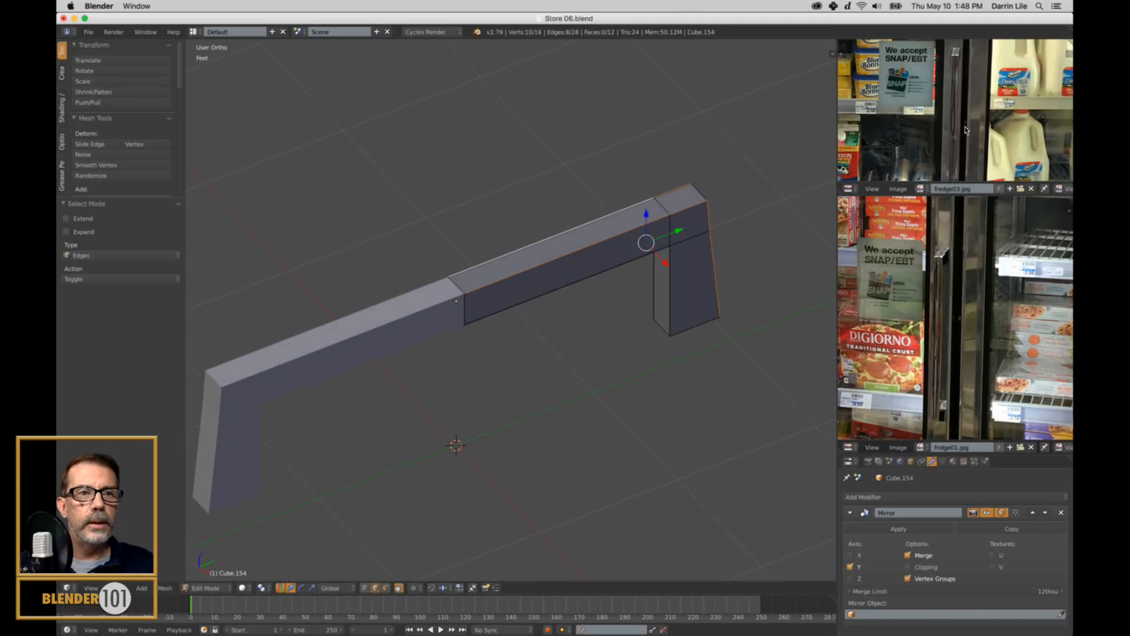
{"action": "middle_click_drag", "start_coordinate": [727, 356], "coordinate": [643, 381]}
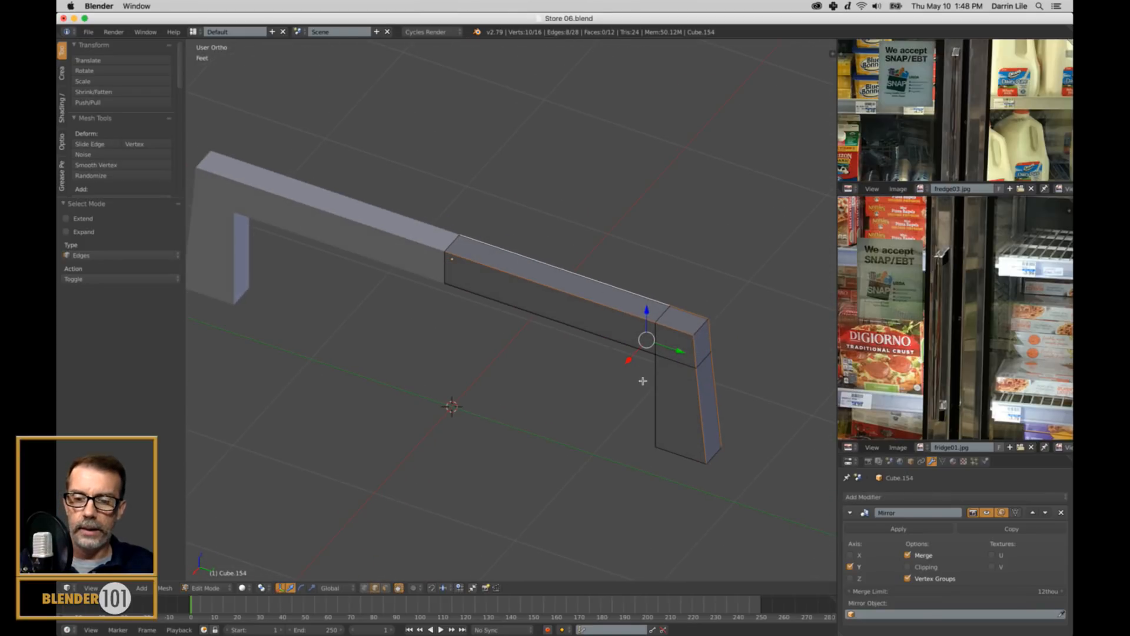
{"action": "key", "text": "ctrl+b"}
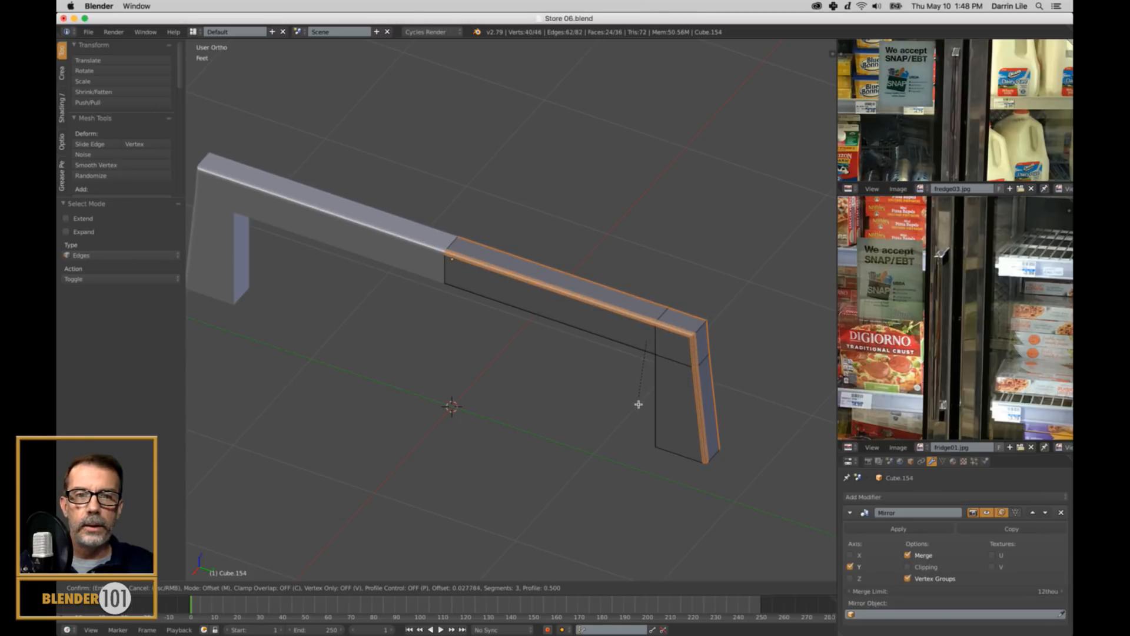
{"action": "left_click", "coordinate": [638, 403]}
{"action": "key", "text": "Tab"}
Apply the handle's Mirror modifier so both halves become real geometry.
{"action": "scroll", "coordinate": [638, 398], "scroll_direction": "down", "scroll_amount": 3}
{"action": "middle_click_drag", "start_coordinate": [638, 399], "coordinate": [582, 396]}
{"action": "scroll", "coordinate": [644, 368], "scroll_direction": "up", "scroll_amount": 4}
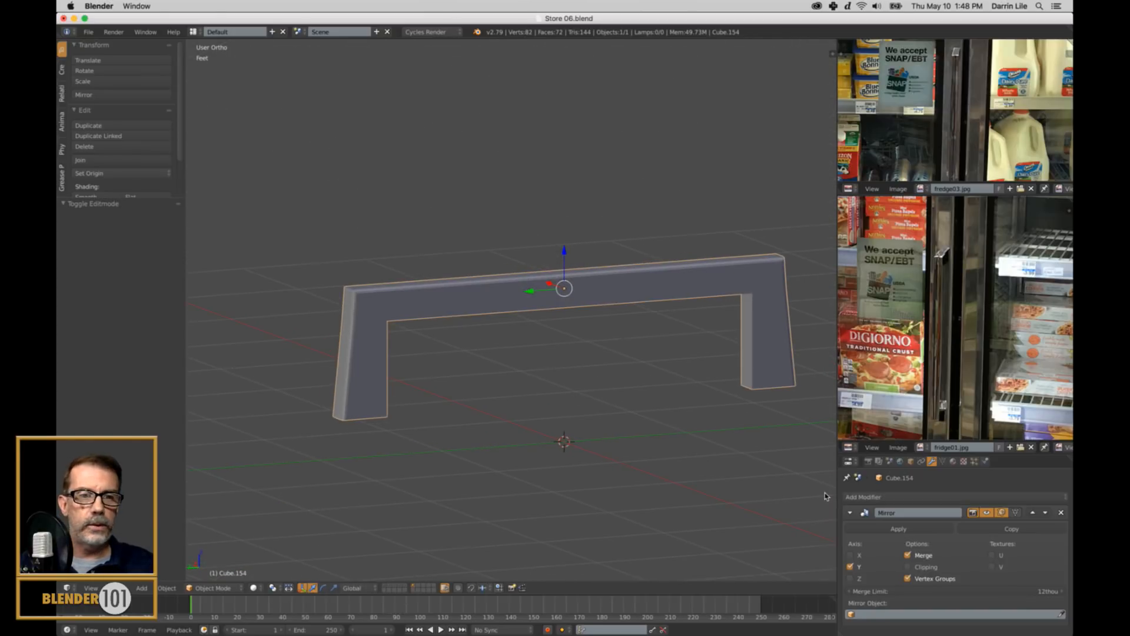
{"action": "left_click", "coordinate": [894, 529]}
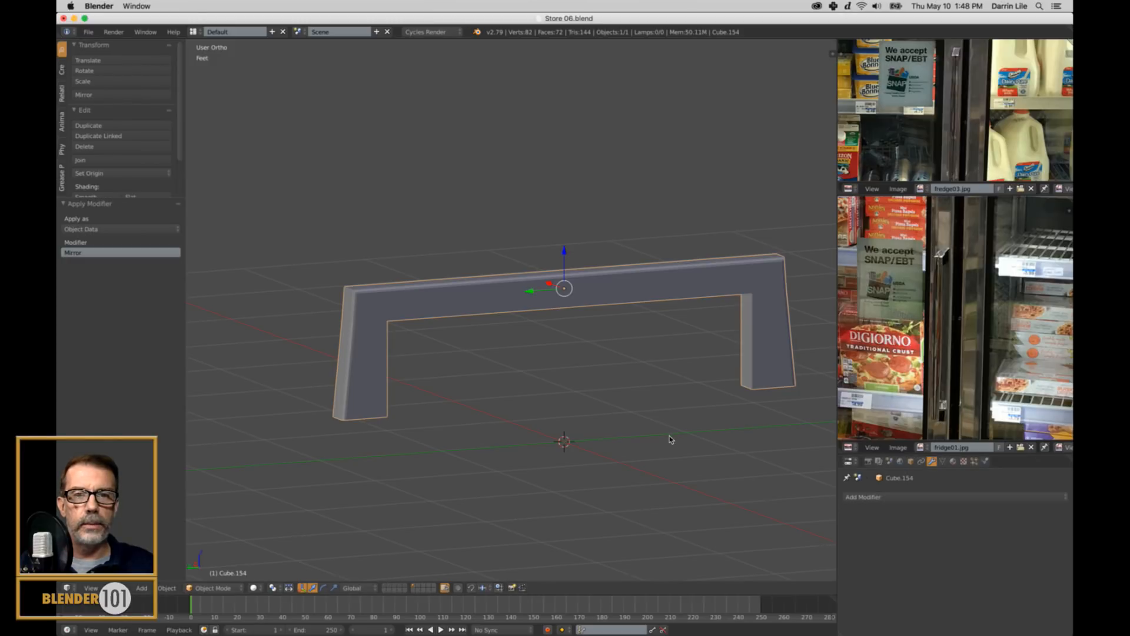
Show the fridge together with the handle to compare their sizes, and return to the handle's layer alone.
{"action": "scroll", "coordinate": [668, 436], "scroll_direction": "down", "scroll_amount": 2}
{"action": "middle_click_drag", "start_coordinate": [663, 434], "coordinate": [626, 455]}
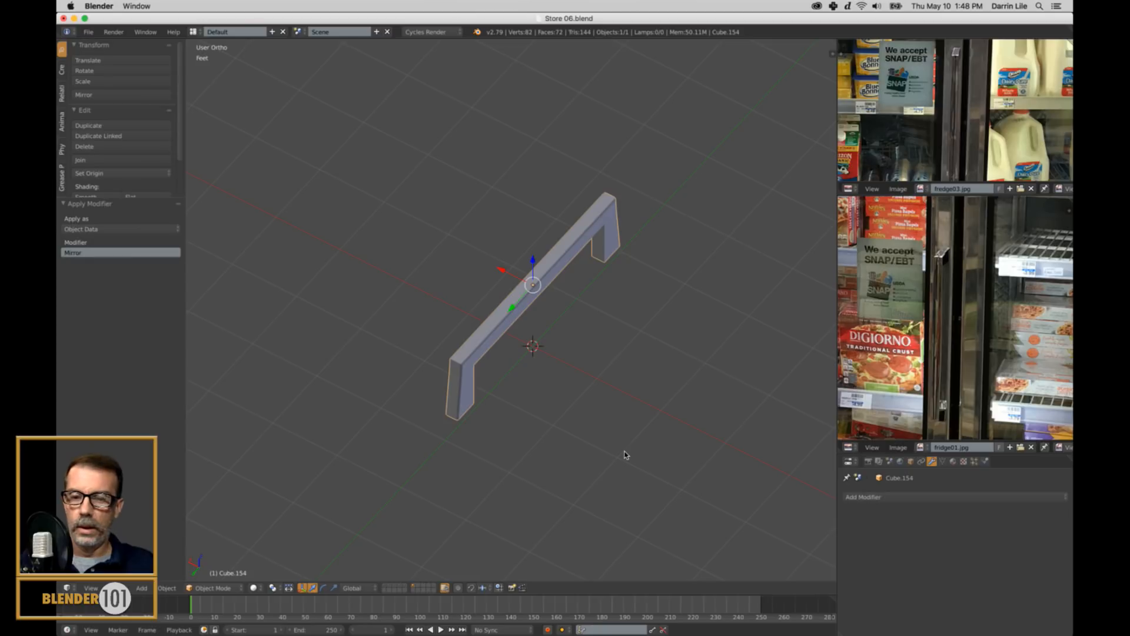
{"action": "left_click", "coordinate": [411, 586], "text": "shift"}
{"action": "scroll", "coordinate": [614, 332], "scroll_direction": "down", "scroll_amount": 5}
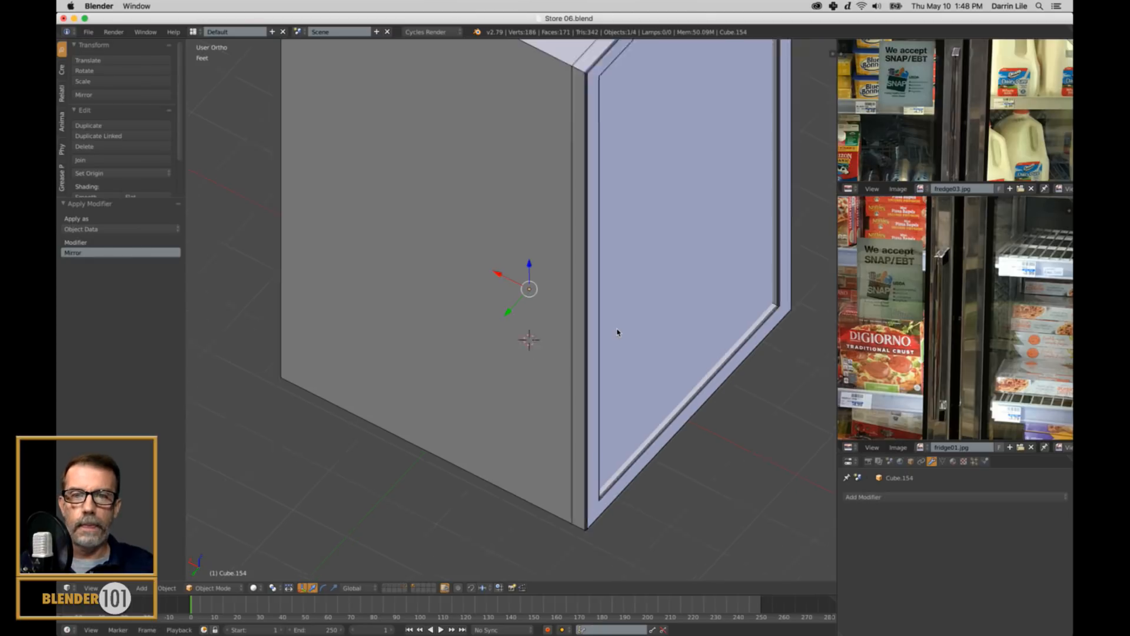
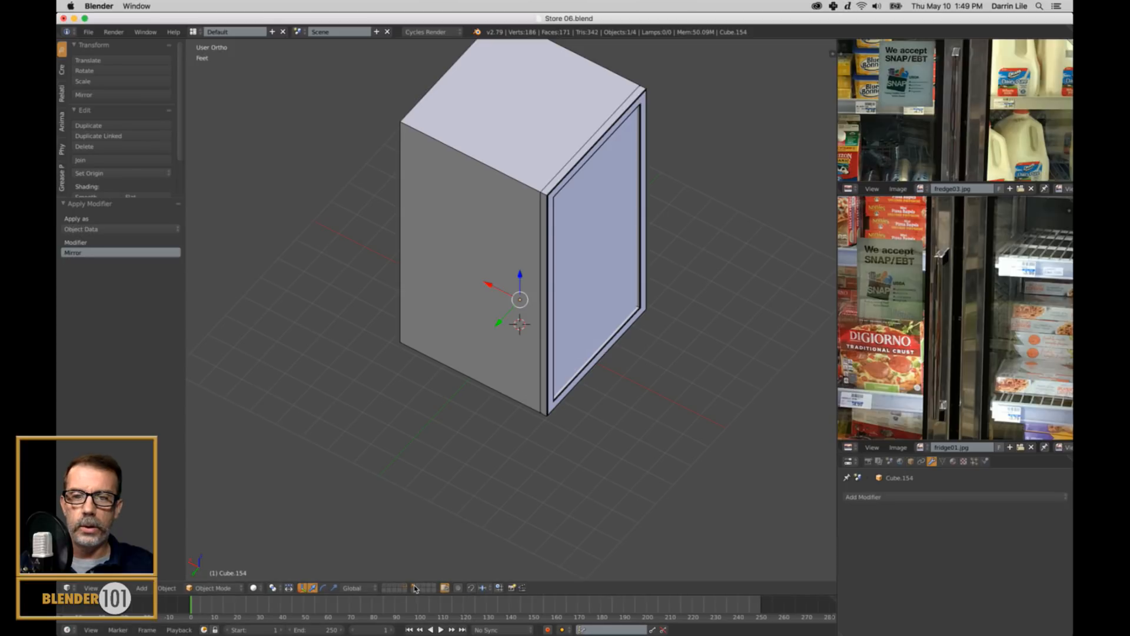
{"action": "left_click", "coordinate": [414, 584]}
Lower the handle about 3.63 in along Z in the right orthographic view so its legs rest on the ground line.
{"action": "scroll", "coordinate": [565, 377], "scroll_direction": "up", "scroll_amount": 4}
{"action": "middle_click_drag", "start_coordinate": [566, 375], "coordinate": [577, 342]}
{"action": "scroll", "coordinate": [570, 355], "scroll_direction": "up", "scroll_amount": 3}
{"action": "key", "text": "KP_3"}
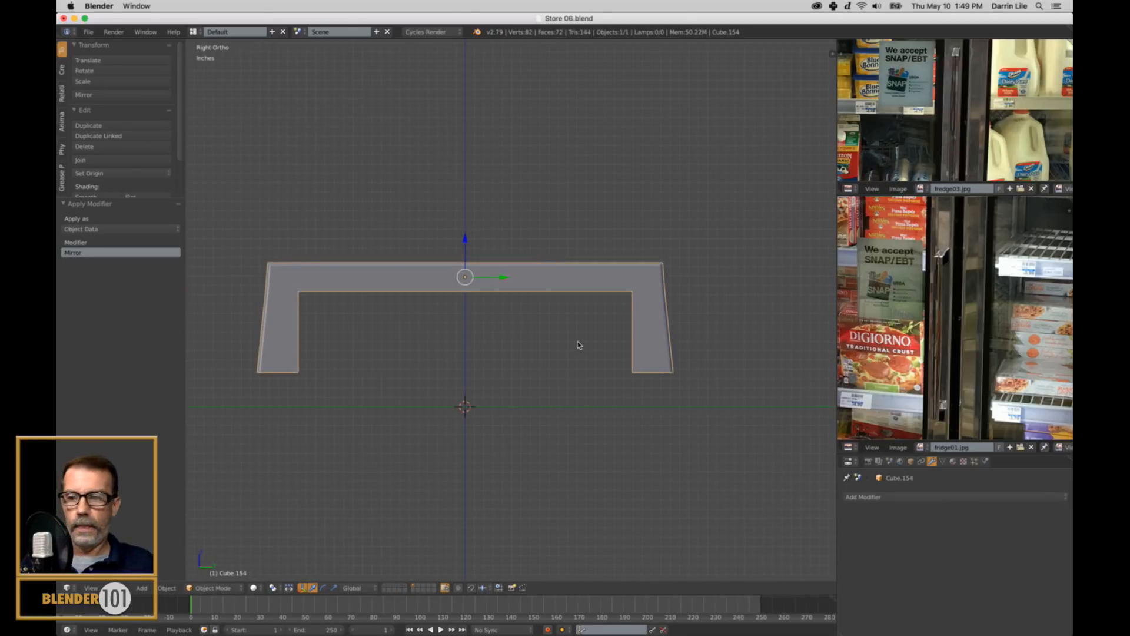
{"action": "left_click_drag", "start_coordinate": [465, 240], "coordinate": [462, 274]}
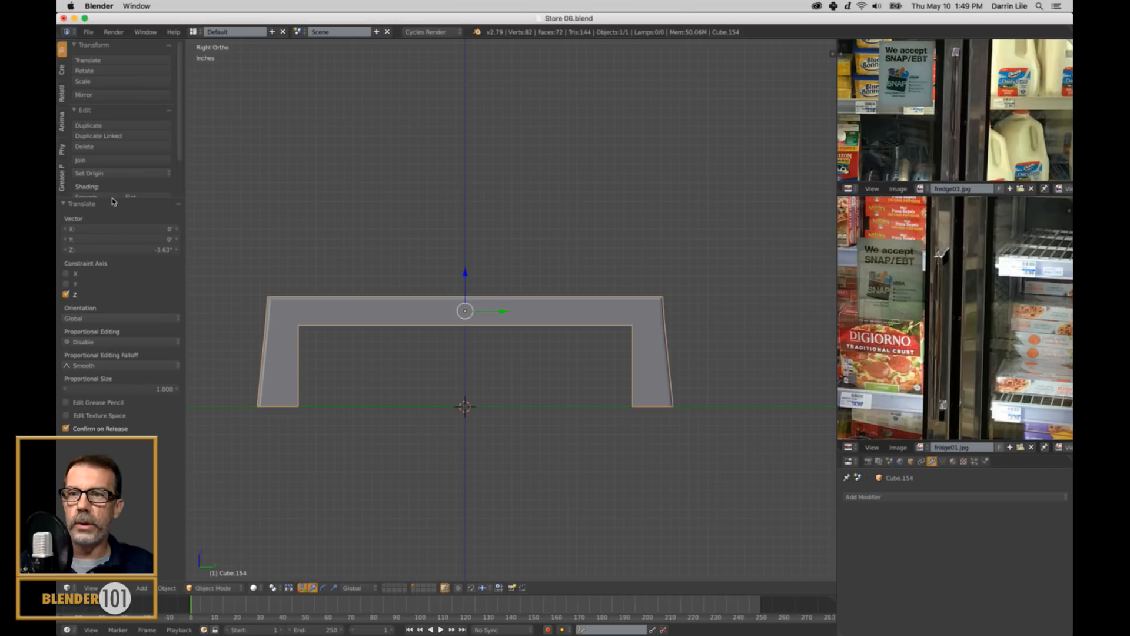
Set the handle's origin to the 3D cursor.
{"action": "left_click_drag", "start_coordinate": [113, 204], "coordinate": [140, 266]}
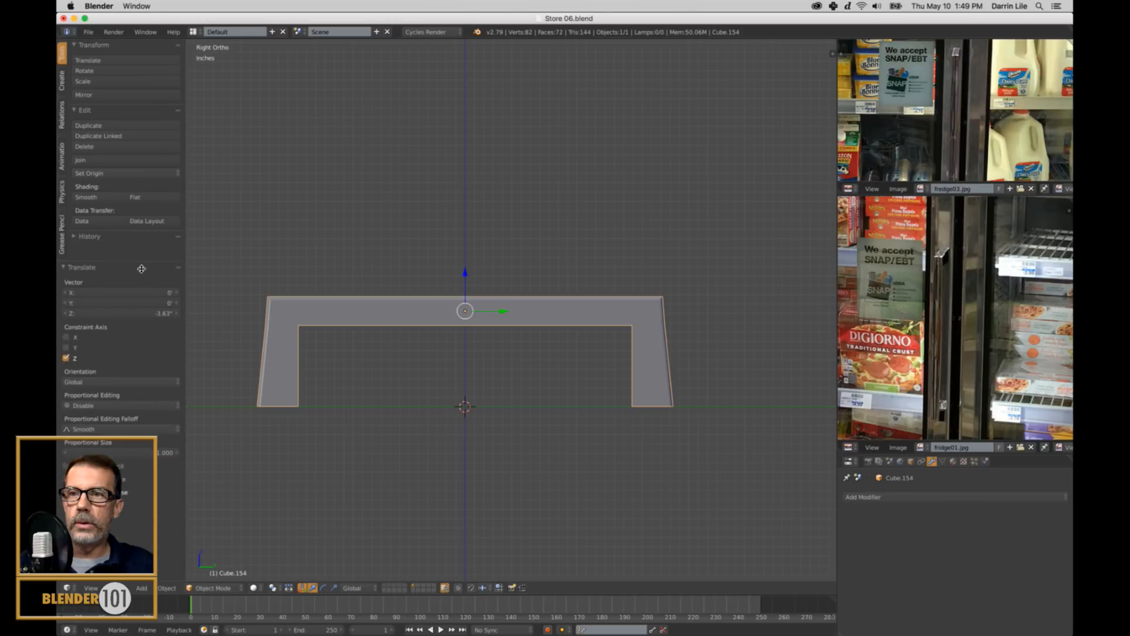
{"action": "left_click", "coordinate": [143, 175]}
{"action": "left_click", "coordinate": [130, 210]}
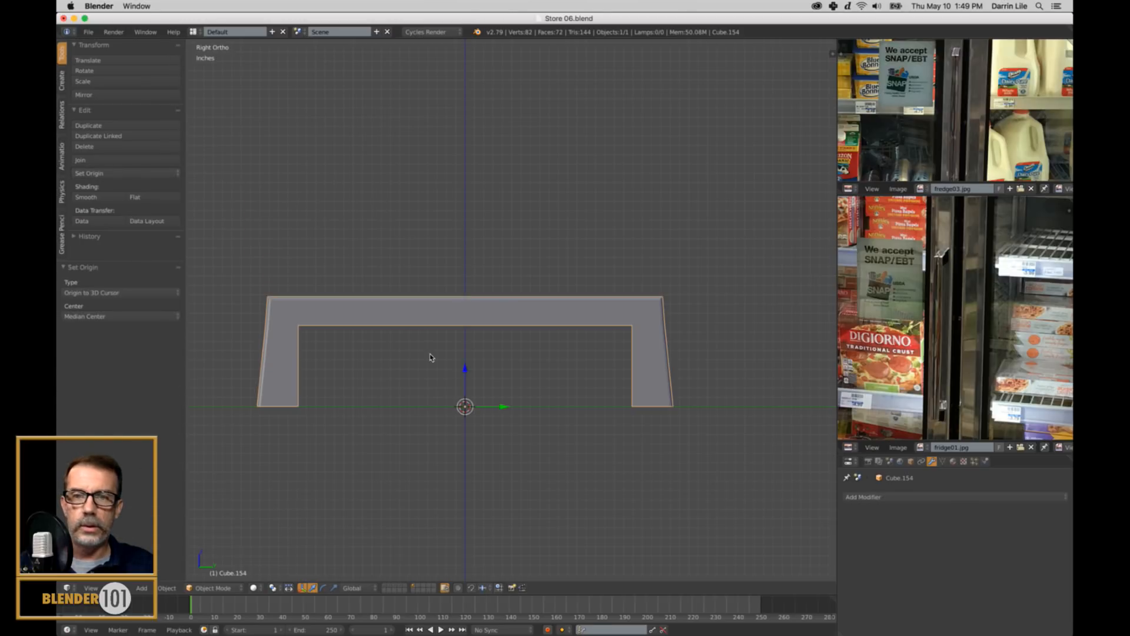
{"action": "scroll", "coordinate": [608, 432], "scroll_direction": "down", "scroll_amount": 3}
{"action": "key", "text": "s"}
{"action": "key", "text": "Escape"}
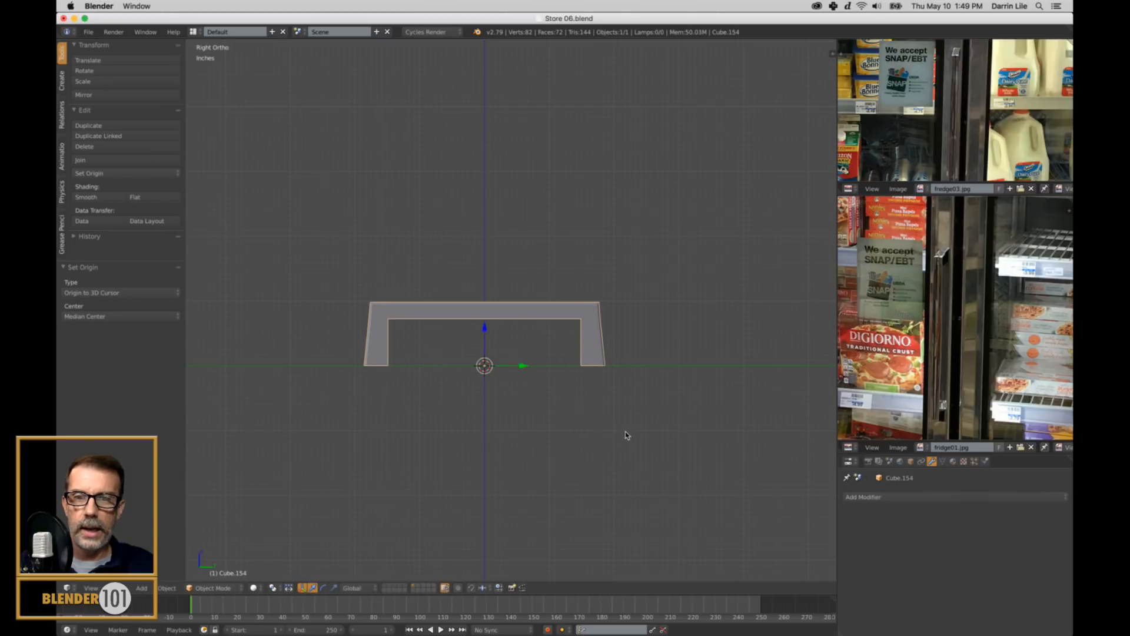
Show the fridge's layer as well and move the handle about -4.63 ft along X, out in front of the door.
{"action": "middle_click_drag", "start_coordinate": [626, 434], "coordinate": [422, 526]}
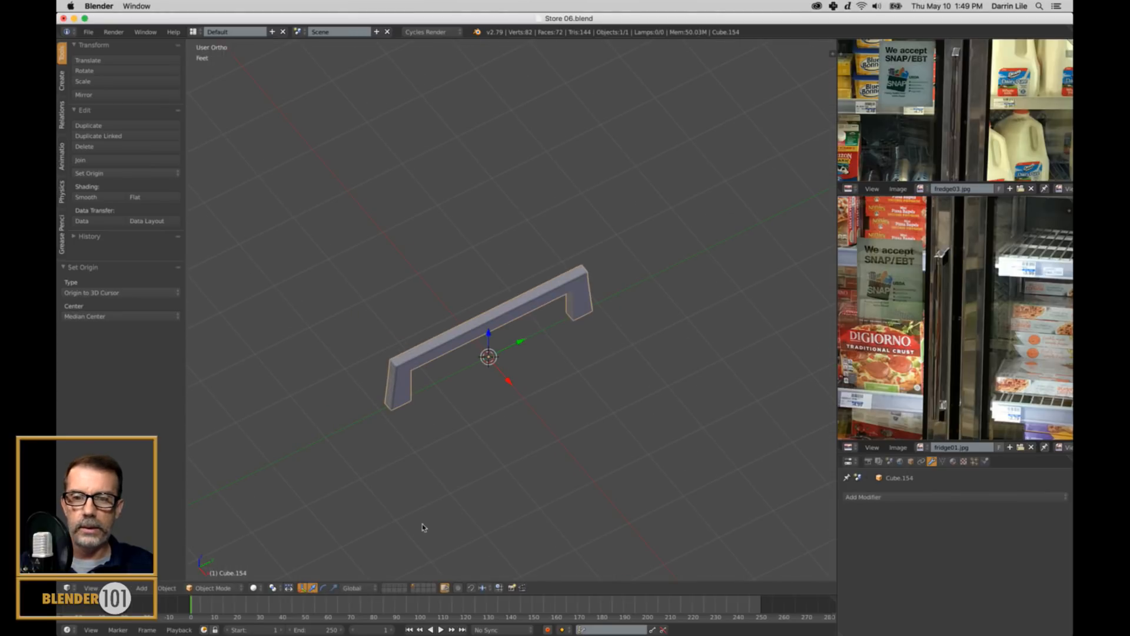
{"action": "left_click", "coordinate": [406, 586], "text": "shift"}
{"action": "scroll", "coordinate": [485, 412], "scroll_direction": "down", "scroll_amount": 3}
{"action": "middle_click_drag", "start_coordinate": [485, 412], "coordinate": [557, 411]}
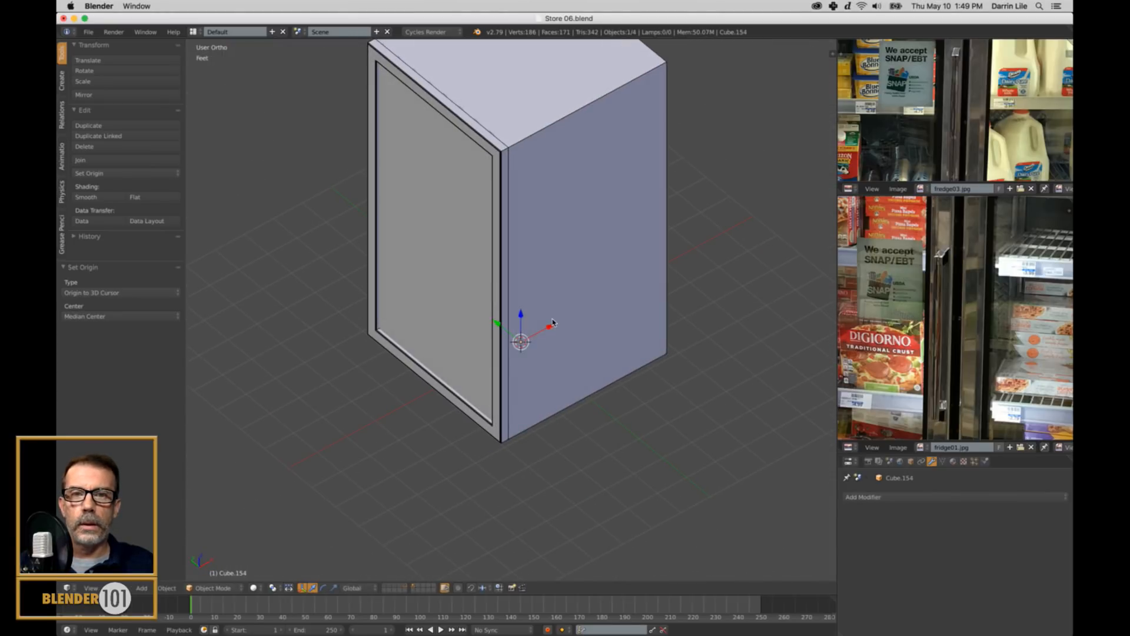
{"action": "left_click_drag", "start_coordinate": [551, 326], "coordinate": [417, 399]}
{"action": "middle_click_drag", "start_coordinate": [450, 429], "coordinate": [492, 431]}
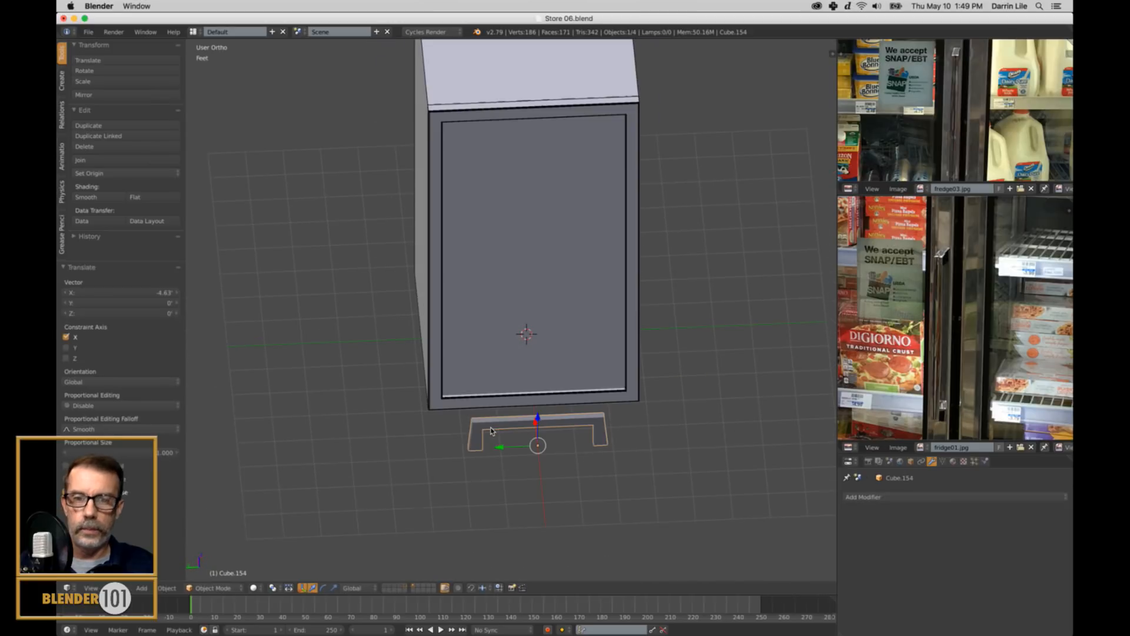
Rotate the handle 90° about Z and scale it down uniformly to about 0.47.
{"action": "middle_click_drag", "start_coordinate": [500, 476], "coordinate": [520, 472]}
{"action": "type", "text": "rz"}
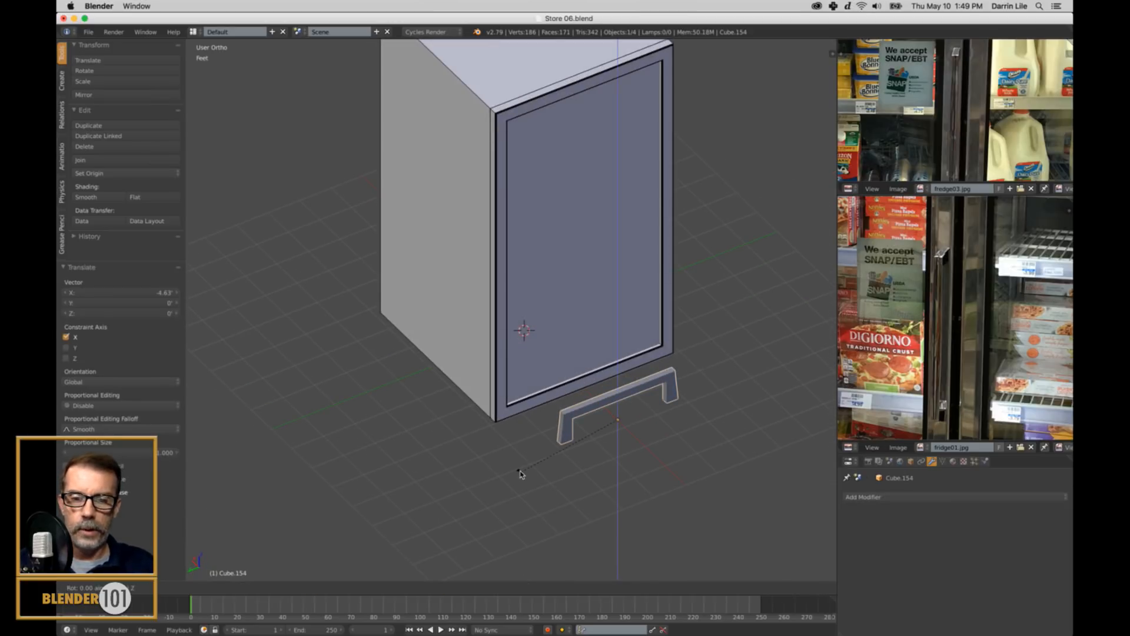
{"action": "type", "text": "90"}
{"action": "key", "text": "Return"}
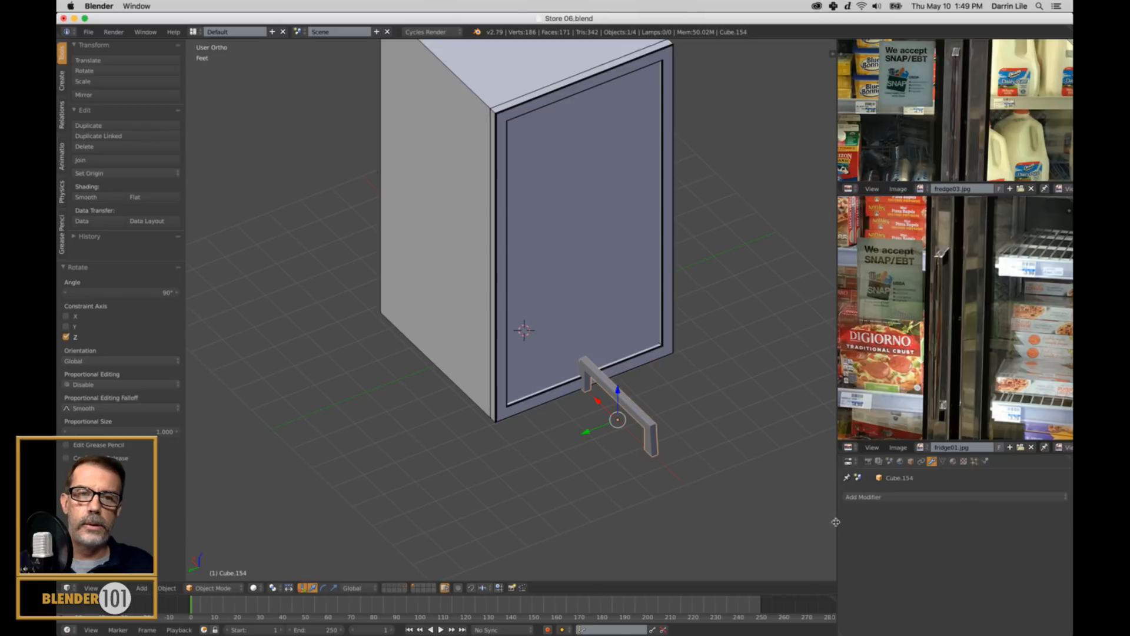
{"action": "key", "text": "s"}
{"action": "left_click", "coordinate": [679, 460]}
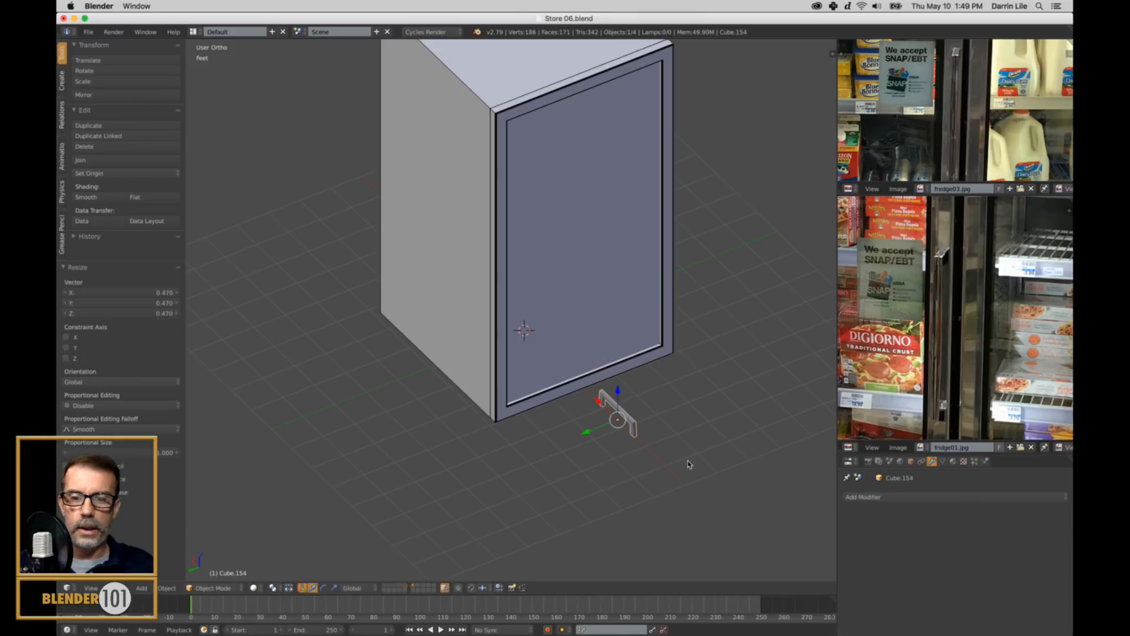
Rotate the handle -90° about Y so it stands upright with its legs pointing toward the door.
{"action": "type", "text": "ry90"}
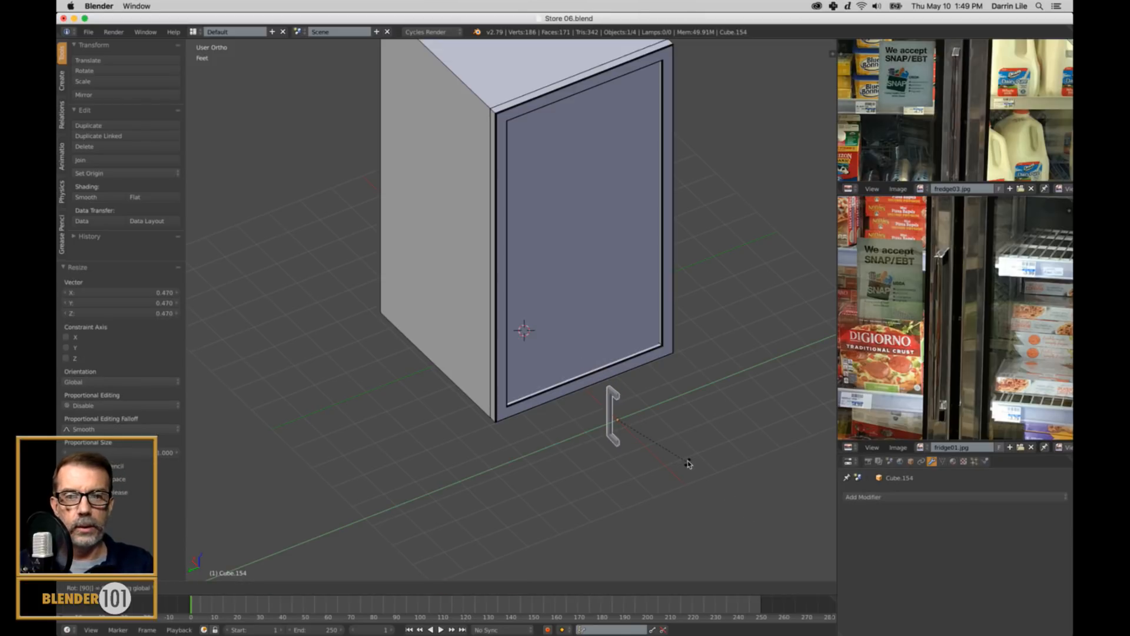
{"action": "key", "text": "Escape"}
{"action": "type", "text": "r"}
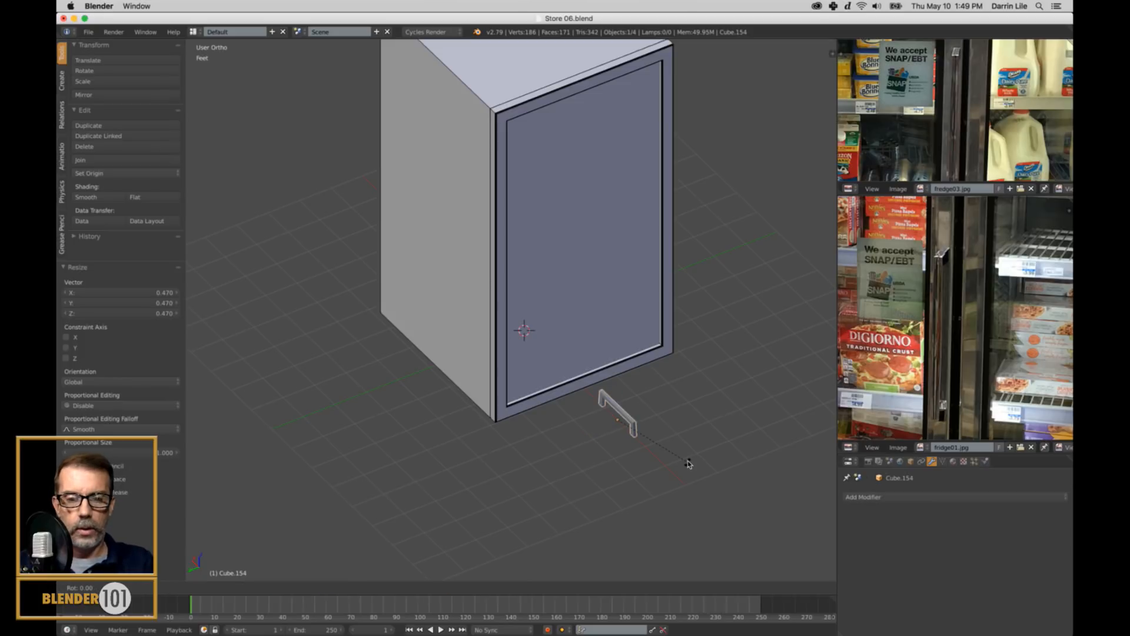
{"action": "type", "text": "y-90"}
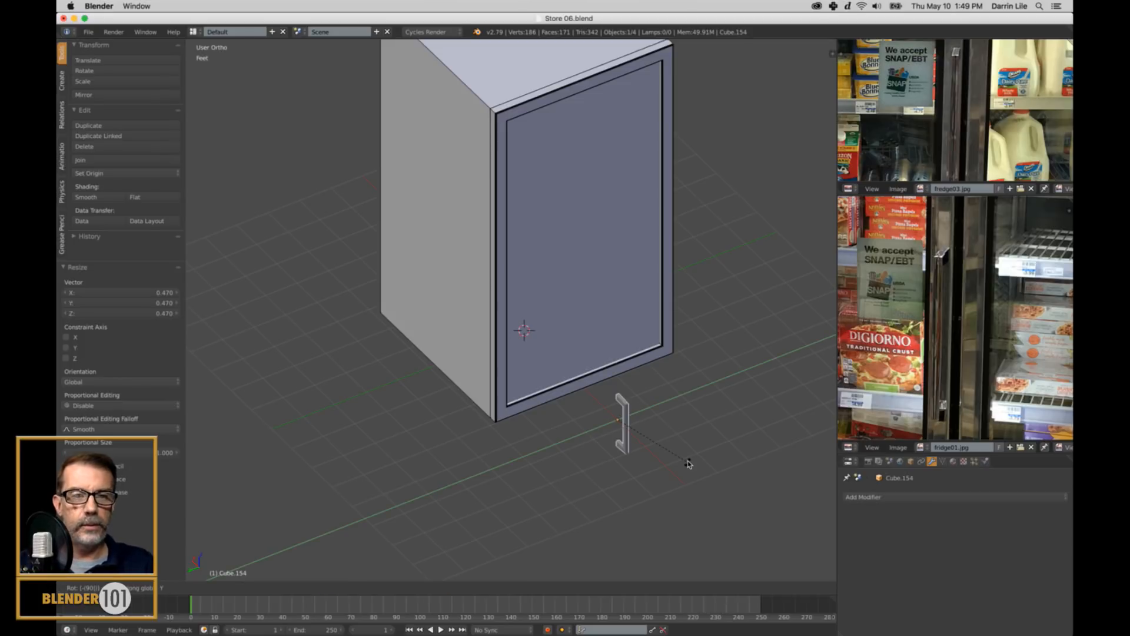
{"action": "key", "text": "Return"}
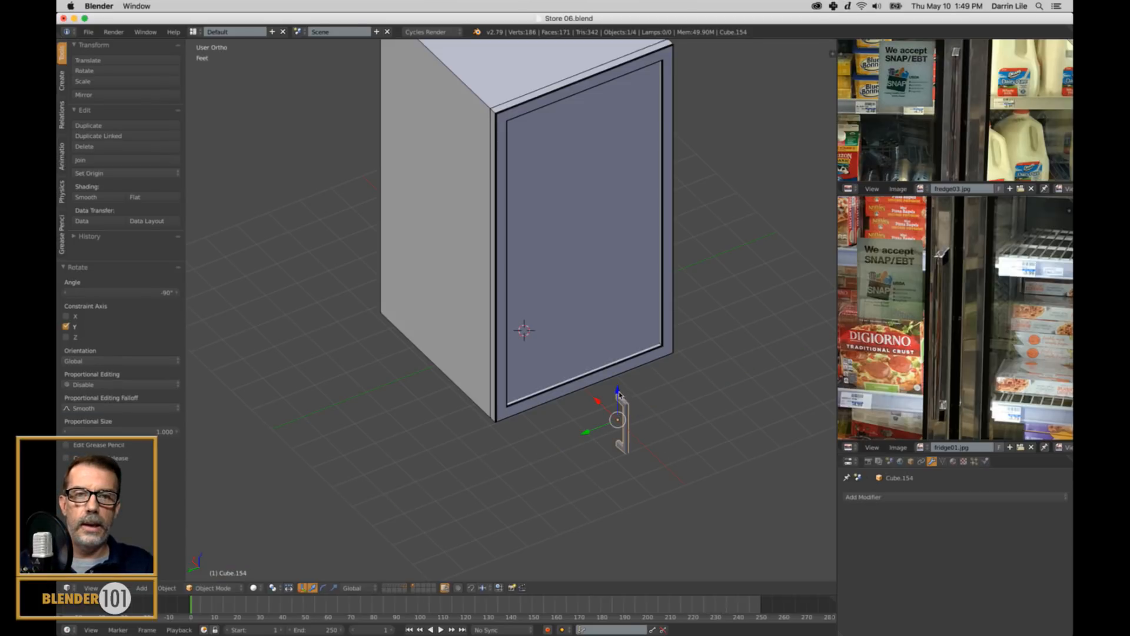
Raise the handle about 6.29 ft along Z to grip height on the door, comparing with the reference photos.
{"action": "left_click_drag", "start_coordinate": [620, 396], "coordinate": [617, 217]}
{"action": "middle_click_drag", "start_coordinate": [617, 219], "coordinate": [606, 295]}
{"action": "scroll", "coordinate": [960, 336], "scroll_direction": "down", "scroll_amount": 3}
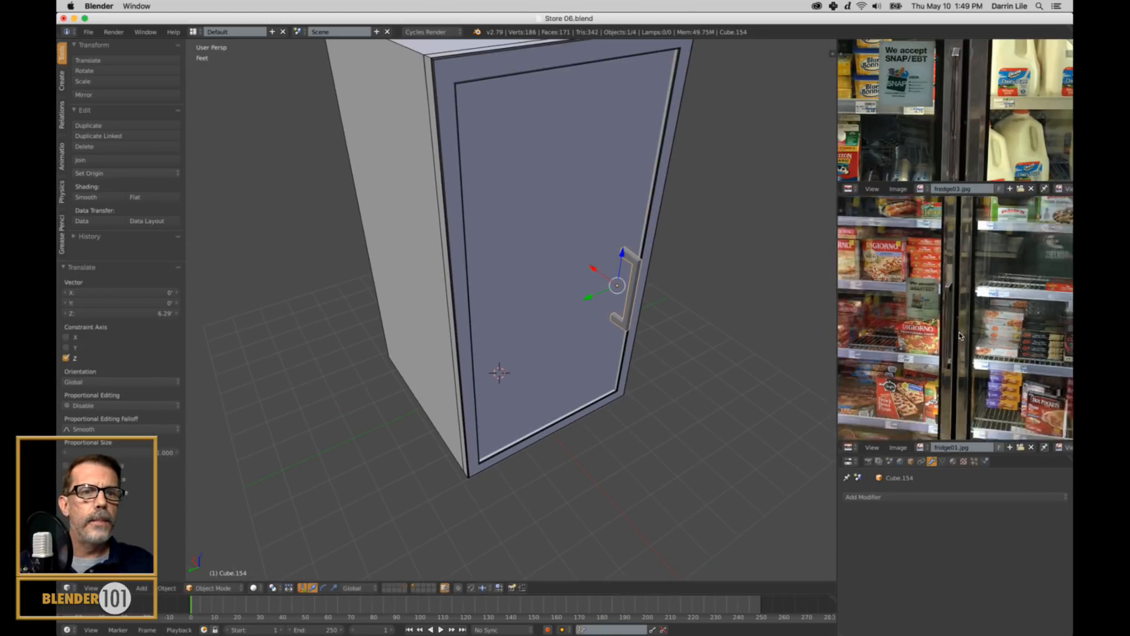
{"action": "scroll", "coordinate": [960, 336], "scroll_direction": "down", "scroll_amount": 3}
{"action": "middle_click_drag", "start_coordinate": [966, 345], "coordinate": [997, 354]}
{"action": "scroll", "coordinate": [1010, 135], "scroll_direction": "down", "scroll_amount": 4}
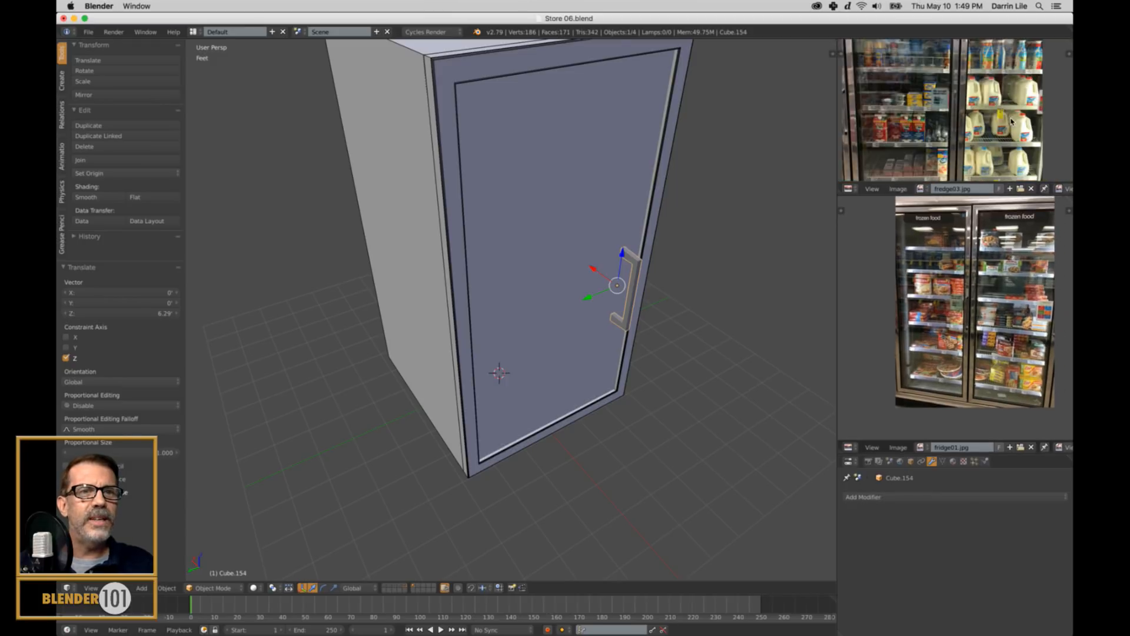
{"action": "scroll", "coordinate": [1011, 134], "scroll_direction": "up", "scroll_amount": 1}
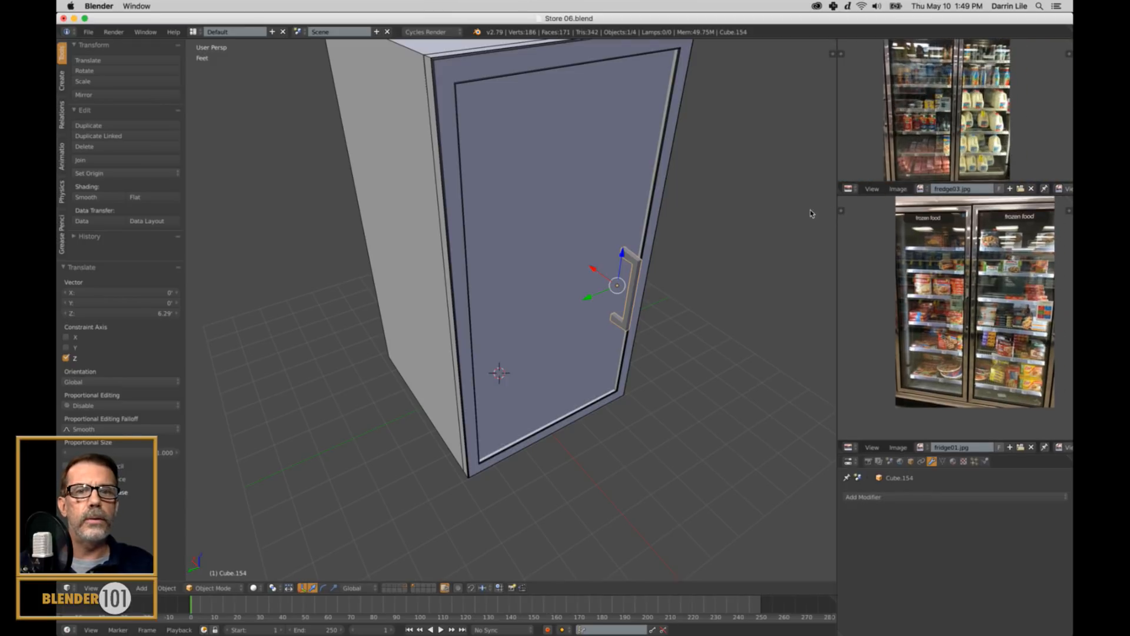
Show the fridge door and handle front-on in a left orthographic wireframe view.
{"action": "middle_click_drag", "start_coordinate": [810, 210], "coordinate": [794, 218]}
{"action": "key", "text": "KP_3"}
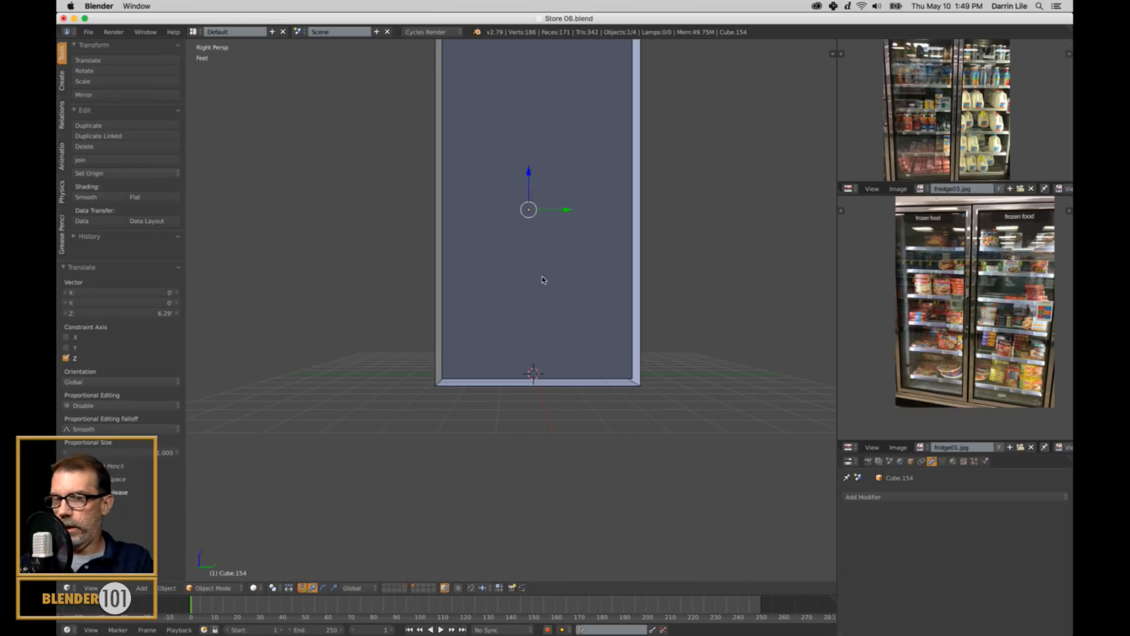
{"action": "key", "text": "ctrl+KP_3"}
{"action": "key", "text": "KP_5"}
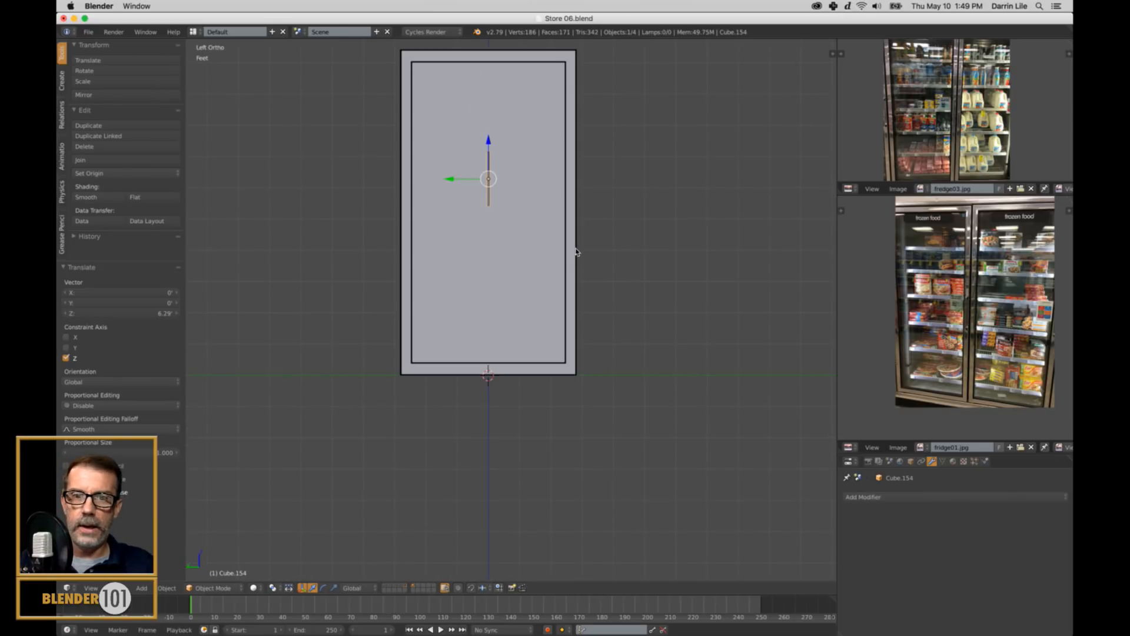
{"action": "middle_click_drag", "start_coordinate": [576, 252], "coordinate": [637, 338], "text": "shift"}
{"action": "key", "text": "z"}
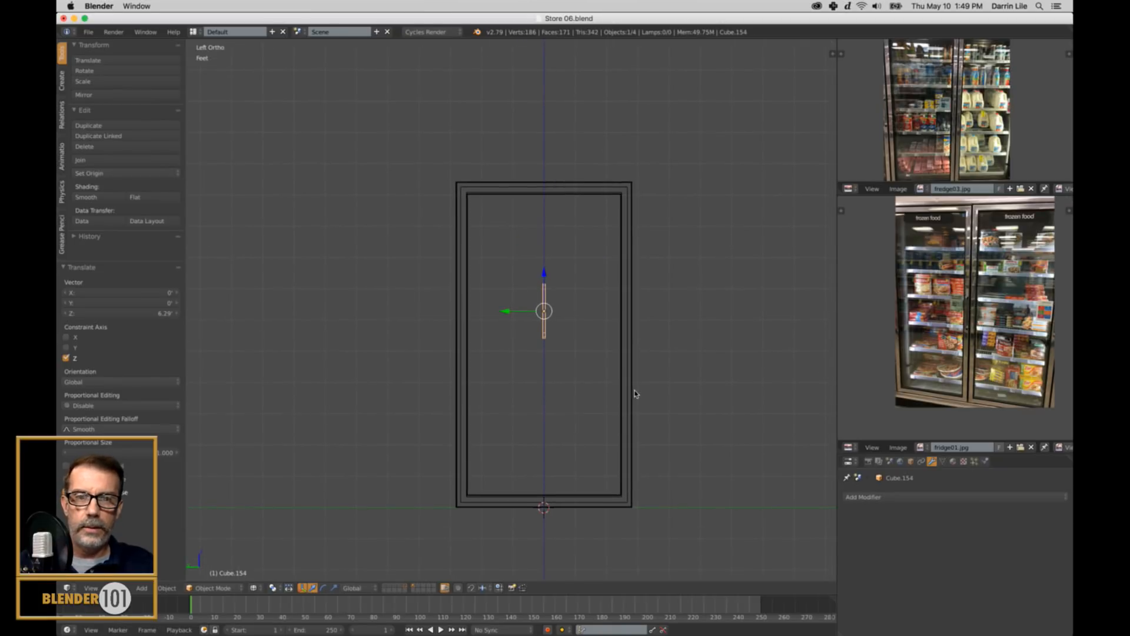
Move the handle about -2.66' along Y and -1.41' along Z onto the door frame's vertical edge near mid-height.
{"action": "middle_click_drag", "start_coordinate": [635, 394], "coordinate": [642, 346], "text": "shift"}
{"action": "key", "text": "g"}
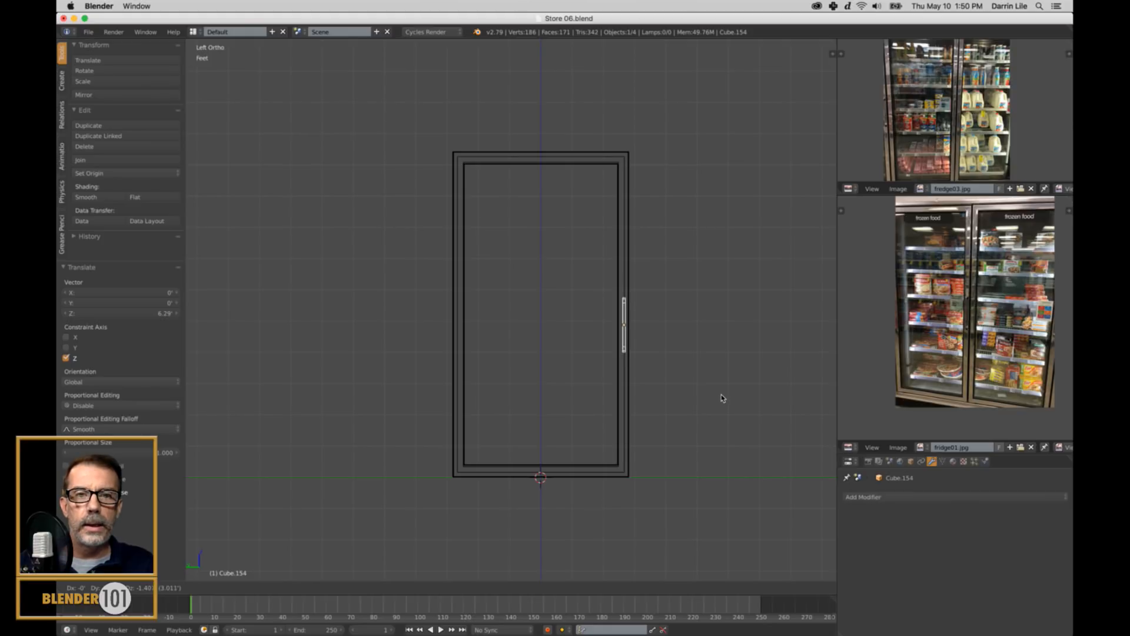
{"action": "left_click", "coordinate": [723, 392]}
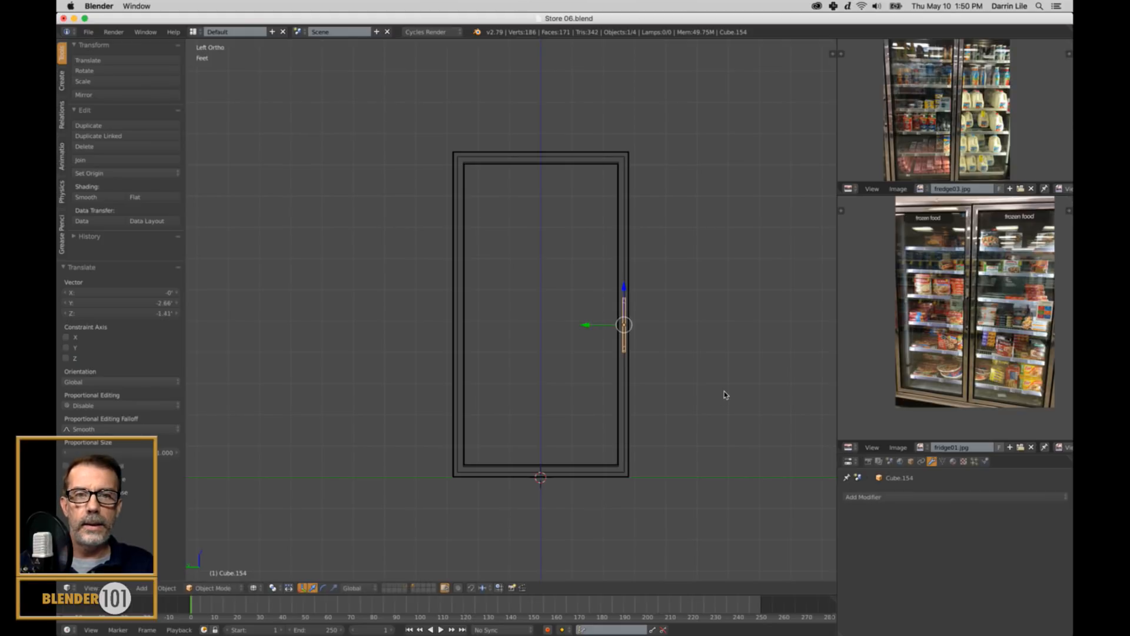
Switch to solid shading and move the handle about 1.69' along the X axis toward the front of the door.
{"action": "key", "text": "z"}
{"action": "scroll", "coordinate": [733, 391], "scroll_direction": "up", "scroll_amount": 4}
{"action": "middle_click_drag", "start_coordinate": [751, 392], "coordinate": [726, 399]}
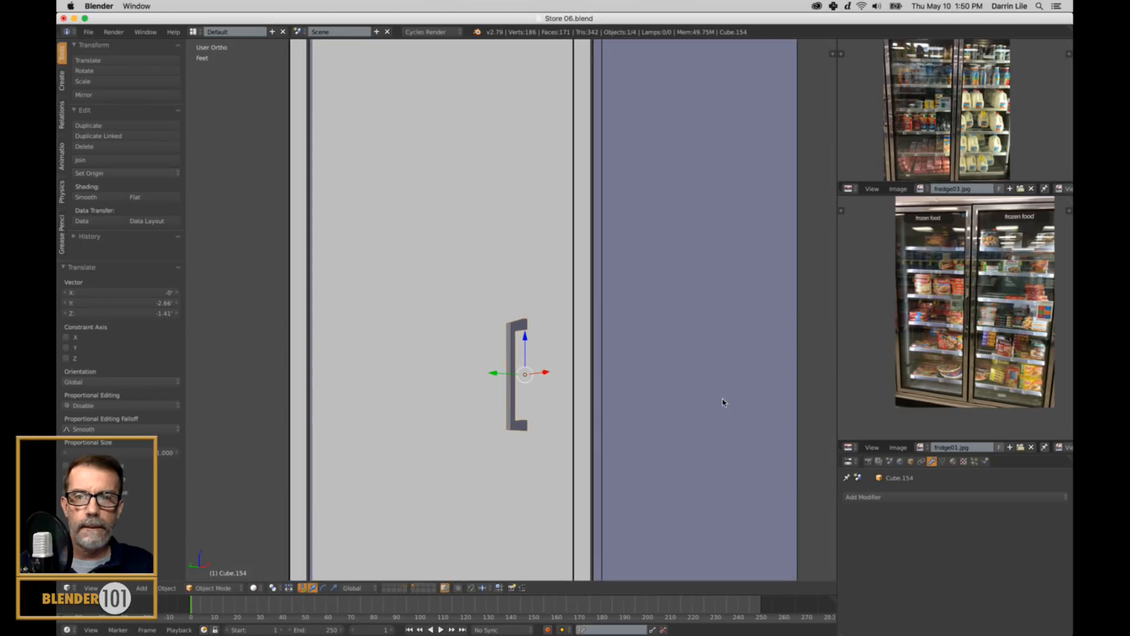
{"action": "scroll", "coordinate": [723, 402], "scroll_direction": "down", "scroll_amount": 2}
{"action": "left_click_drag", "start_coordinate": [544, 353], "coordinate": [583, 345]}
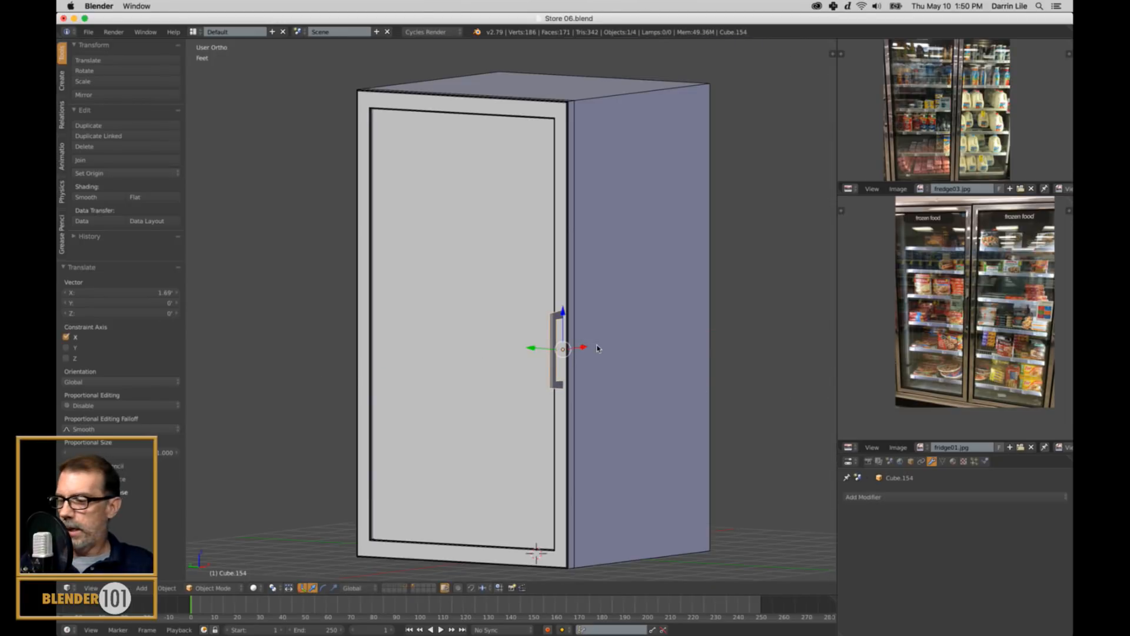
Show the fridge in perspective and shift the handle about 192 thou along the Y axis on the door frame.
{"action": "key", "text": "KP_Decimal"}
{"action": "scroll", "coordinate": [594, 355], "scroll_direction": "down", "scroll_amount": 4}
{"action": "key", "text": "KP_5"}
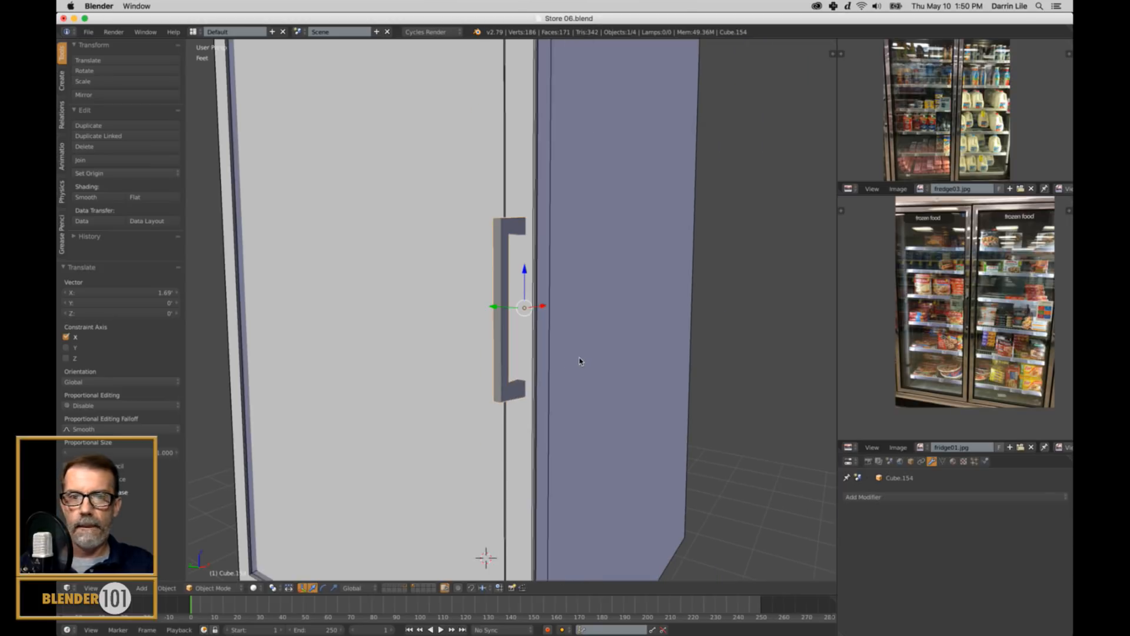
{"action": "middle_click_drag", "start_coordinate": [580, 360], "coordinate": [606, 379]}
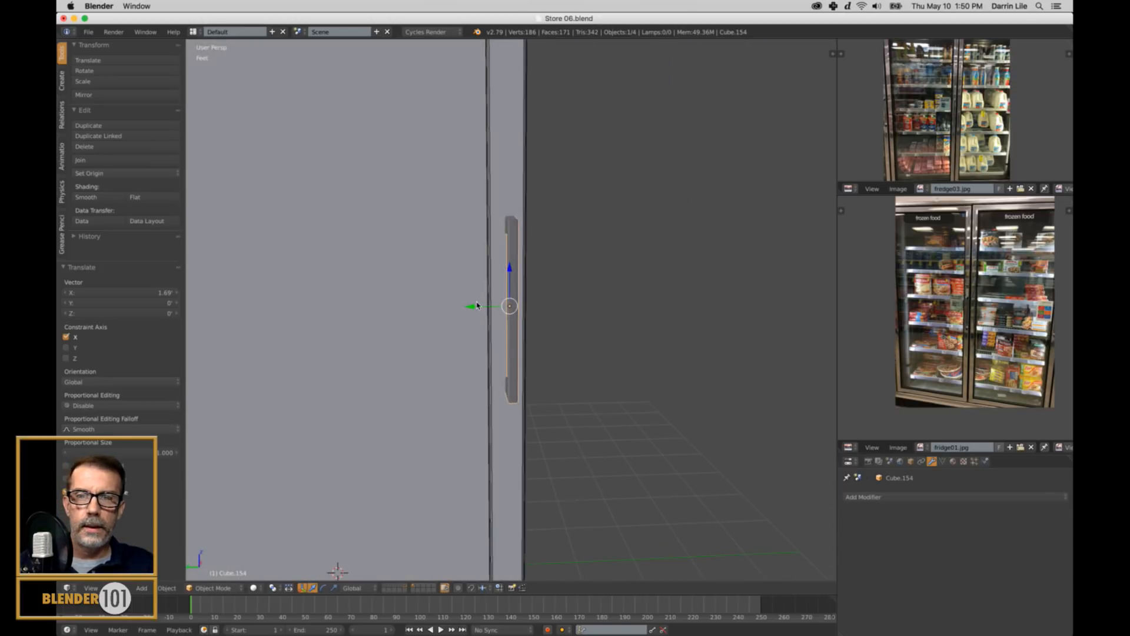
{"action": "left_click_drag", "start_coordinate": [477, 306], "coordinate": [469, 308]}
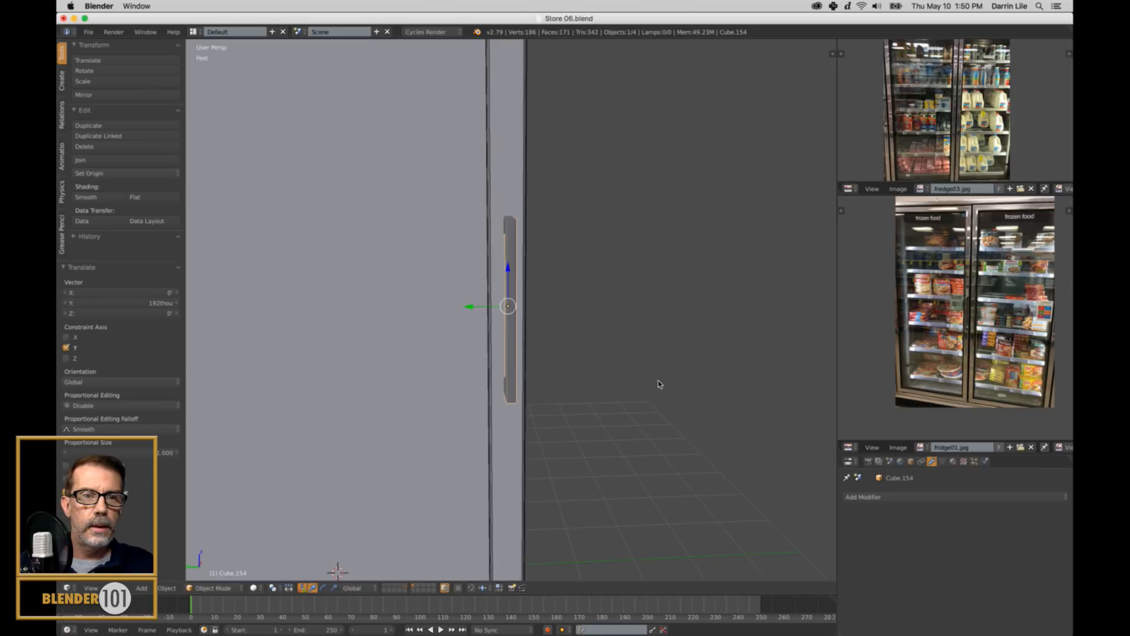
Widen the handle by scaling it about 1.298 along the Y axis, using the fridge reference photo as a guide.
{"action": "scroll", "coordinate": [636, 380], "scroll_direction": "up", "scroll_amount": 1}
{"action": "scroll", "coordinate": [972, 337], "scroll_direction": "up", "scroll_amount": 3}
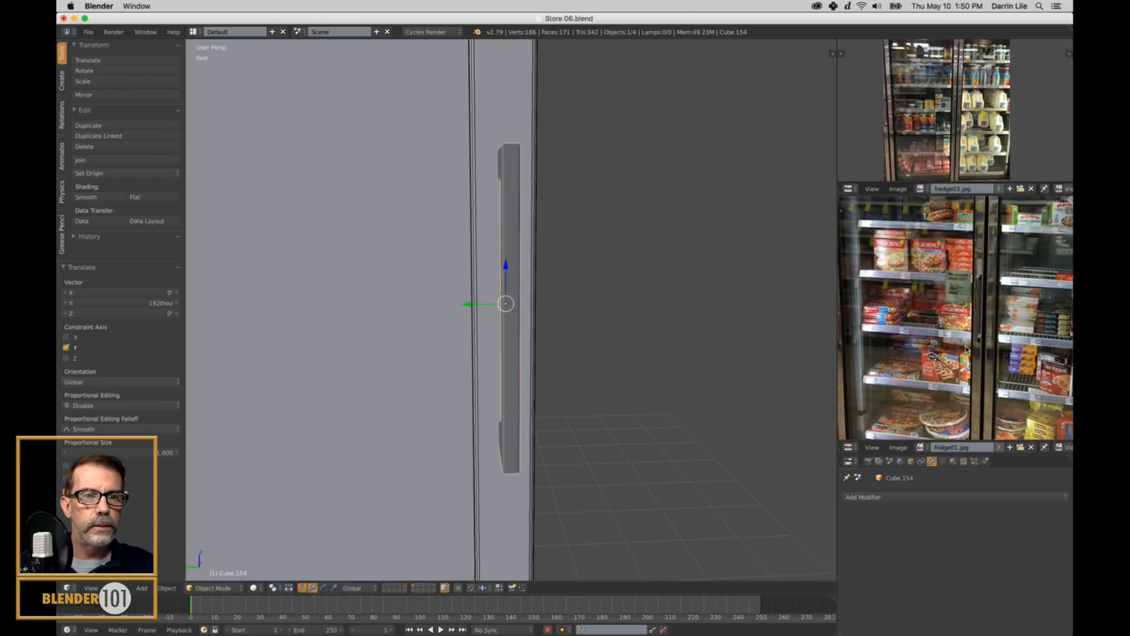
{"action": "middle_click_drag", "start_coordinate": [542, 375], "coordinate": [592, 388]}
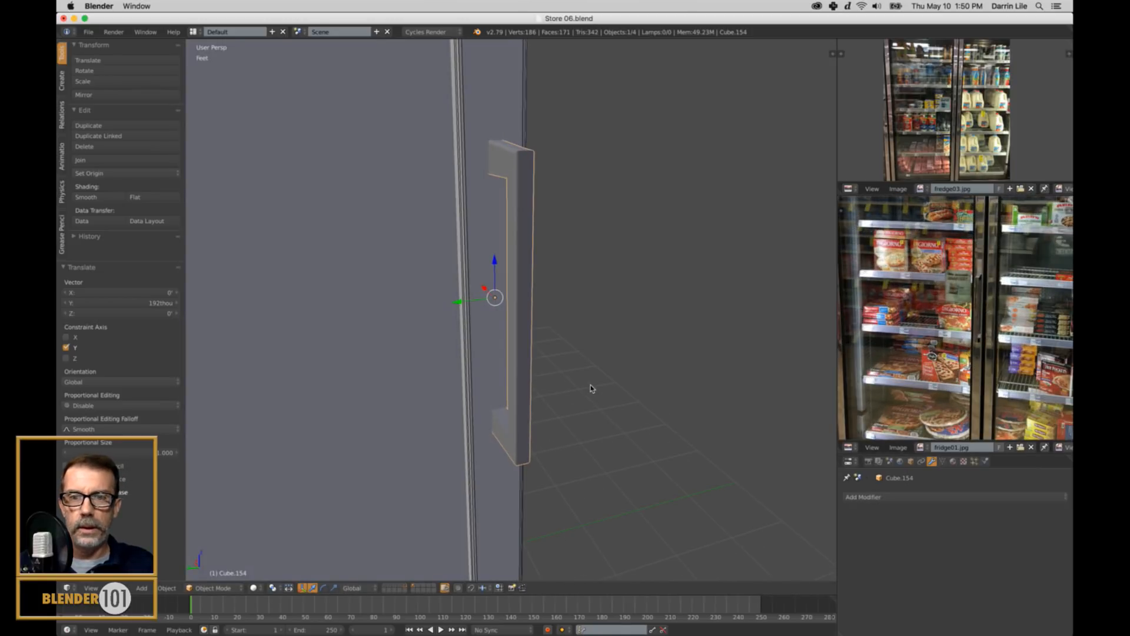
{"action": "key", "text": "s"}
{"action": "key", "text": "y"}
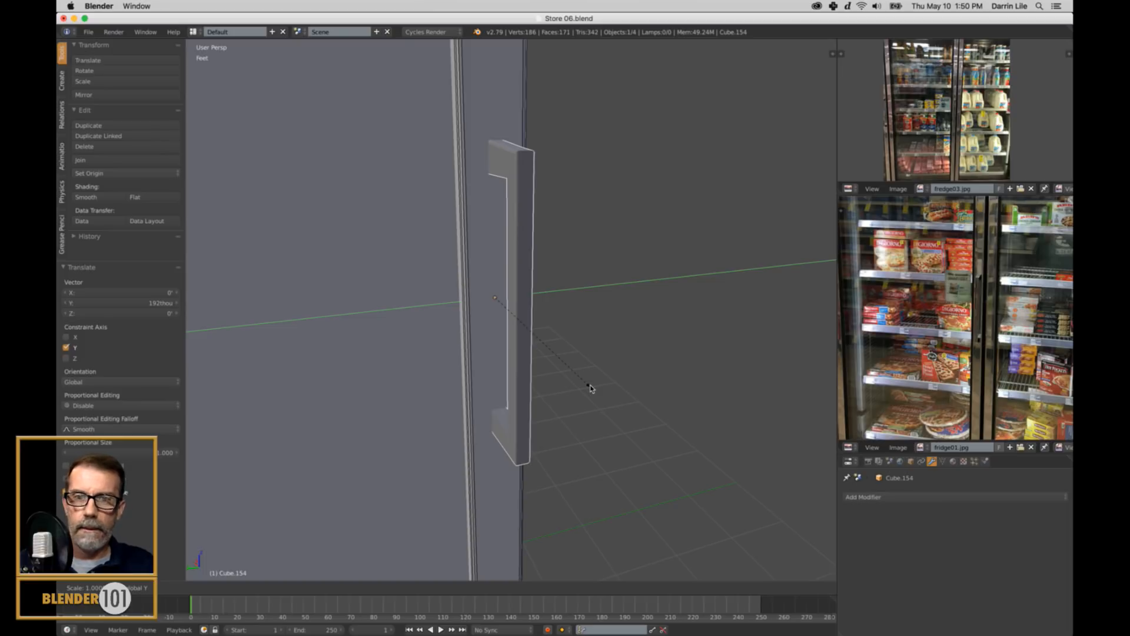
{"action": "left_click", "coordinate": [618, 416]}
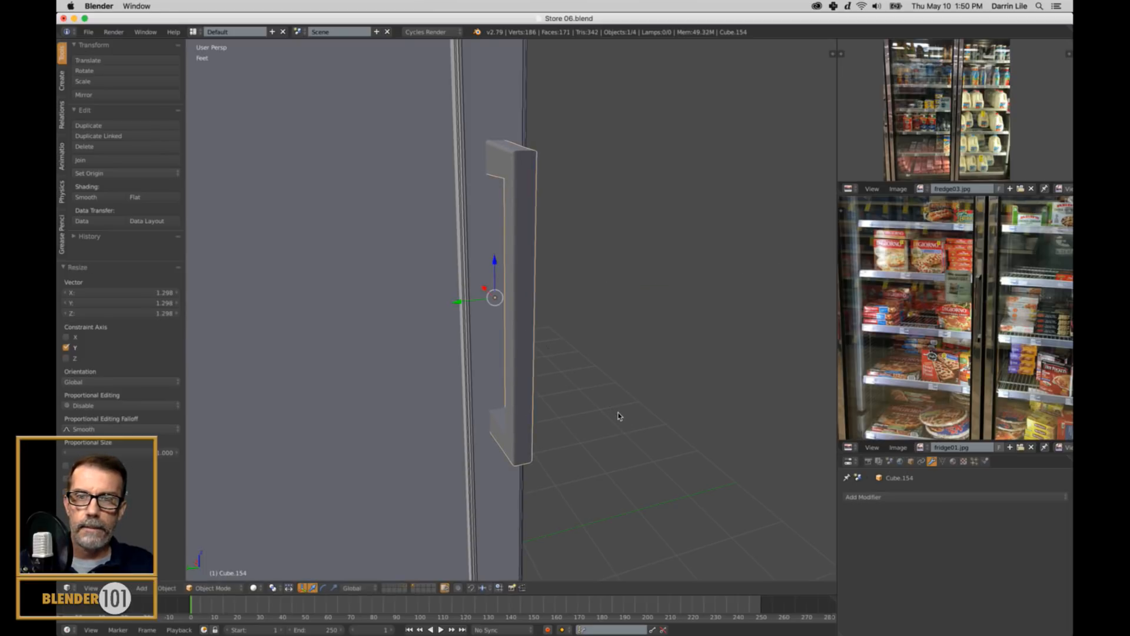
Nudge the handle slightly along the Y axis to centre it on the door frame's vertical edge, and deselect it.
{"action": "scroll", "coordinate": [615, 418], "scroll_direction": "down", "scroll_amount": 7}
{"action": "key", "text": "a"}
{"action": "middle_click_drag", "start_coordinate": [616, 426], "coordinate": [590, 421]}
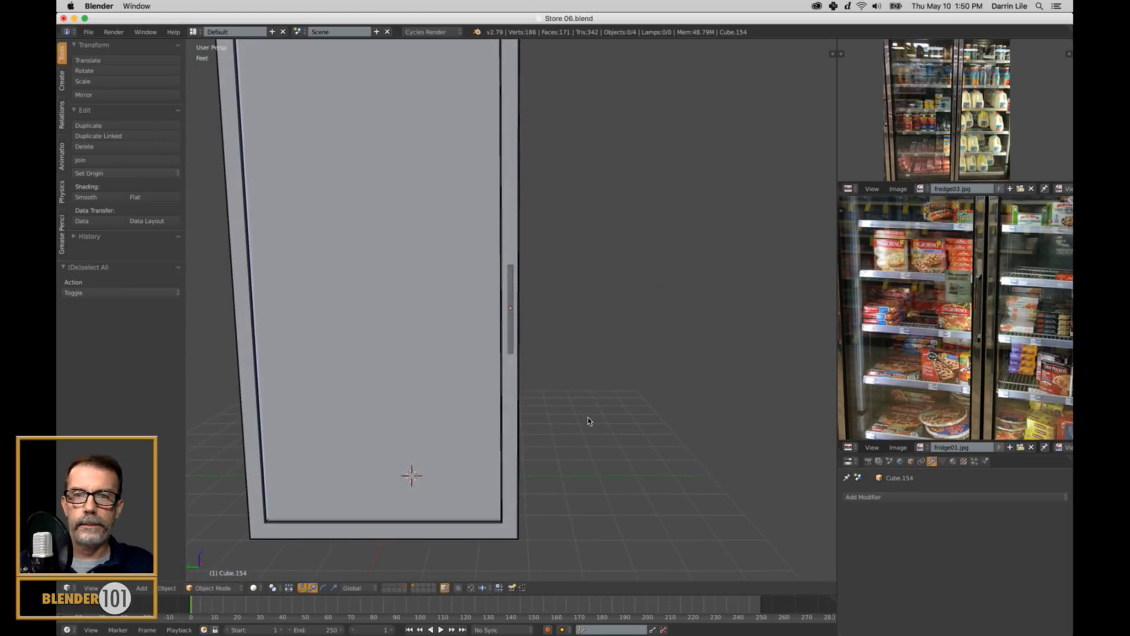
{"action": "left_click", "coordinate": [510, 334]}
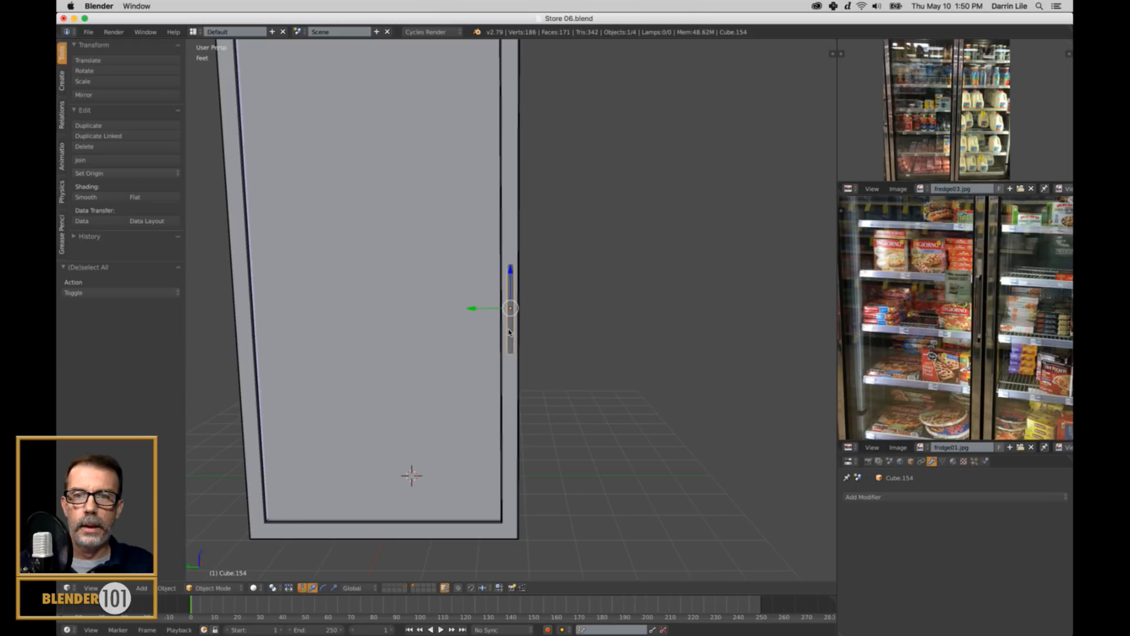
{"action": "left_click", "coordinate": [471, 307]}
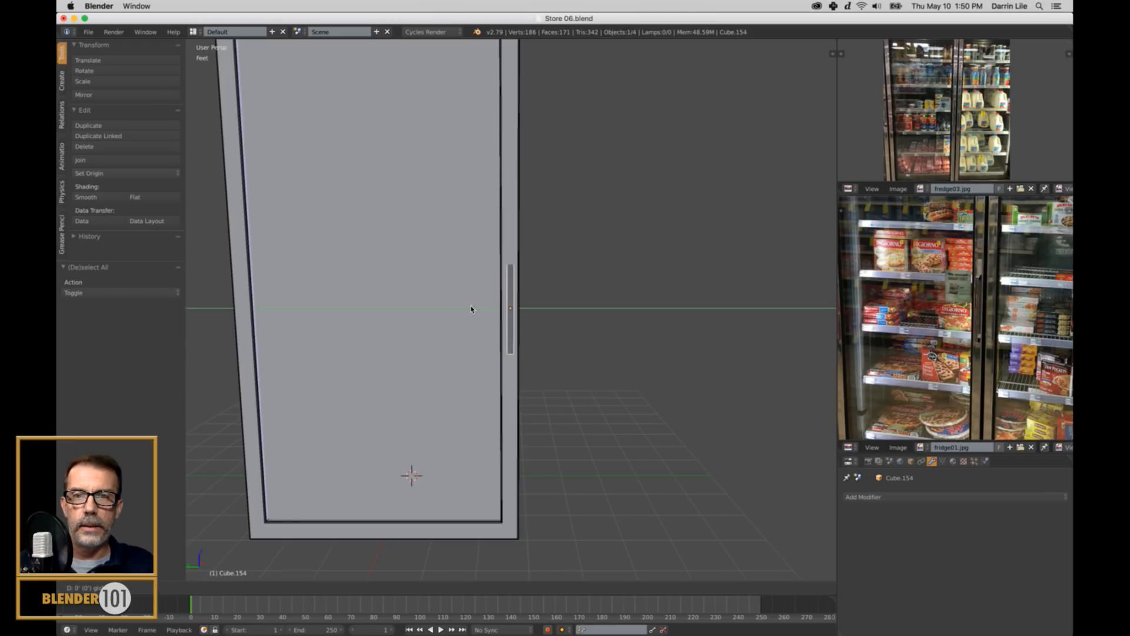
{"action": "left_click_drag", "start_coordinate": [471, 311], "coordinate": [469, 312]}
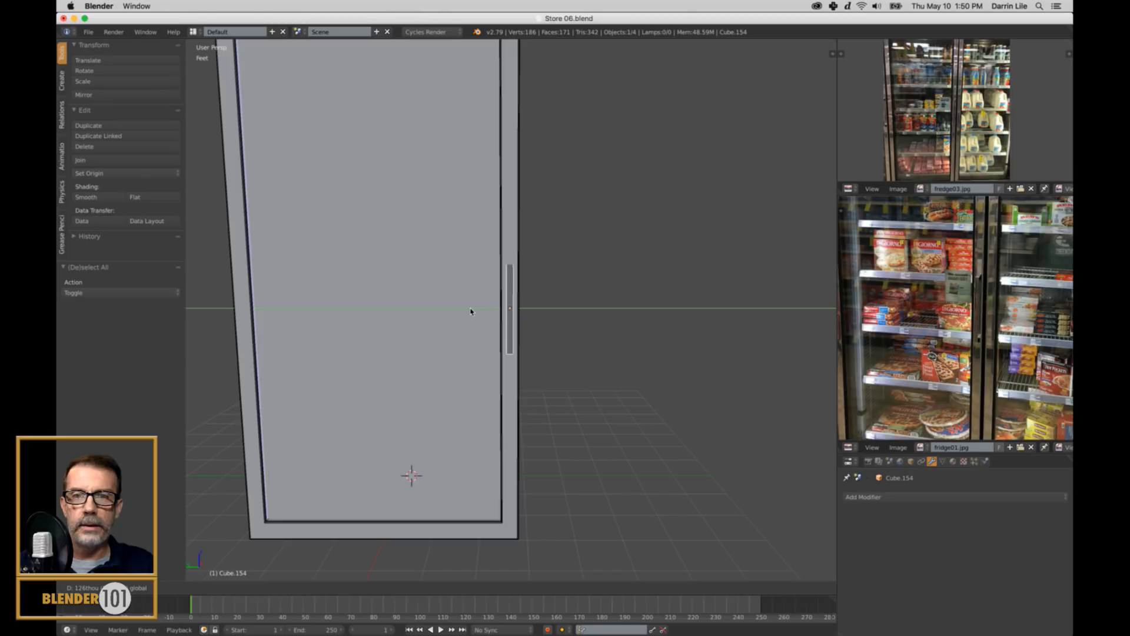
{"action": "left_click", "coordinate": [471, 312]}
{"action": "scroll", "coordinate": [535, 328], "scroll_direction": "down", "scroll_amount": 3}
{"action": "key", "text": "a"}
Link the fridge body's materials to the handle, and deselect everything.
{"action": "middle_click_drag", "start_coordinate": [595, 336], "coordinate": [578, 411]}
{"action": "scroll", "coordinate": [591, 357], "scroll_direction": "up", "scroll_amount": 4}
{"action": "scroll", "coordinate": [554, 396], "scroll_direction": "down", "scroll_amount": 1}
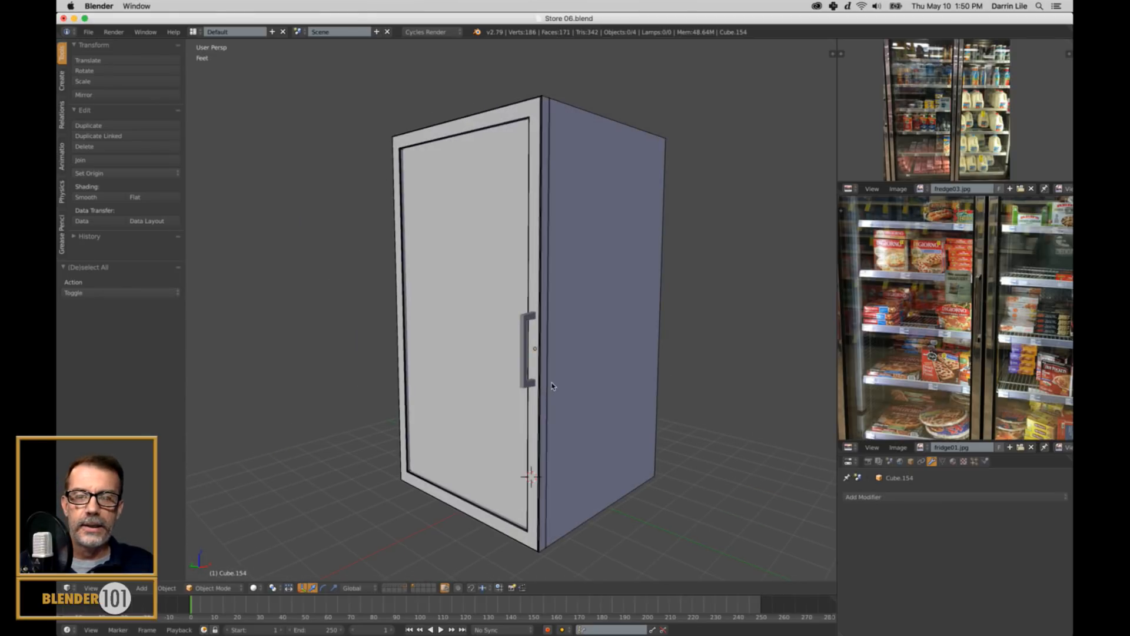
{"action": "right_click", "coordinate": [529, 383]}
{"action": "right_click", "coordinate": [591, 373], "text": "shift"}
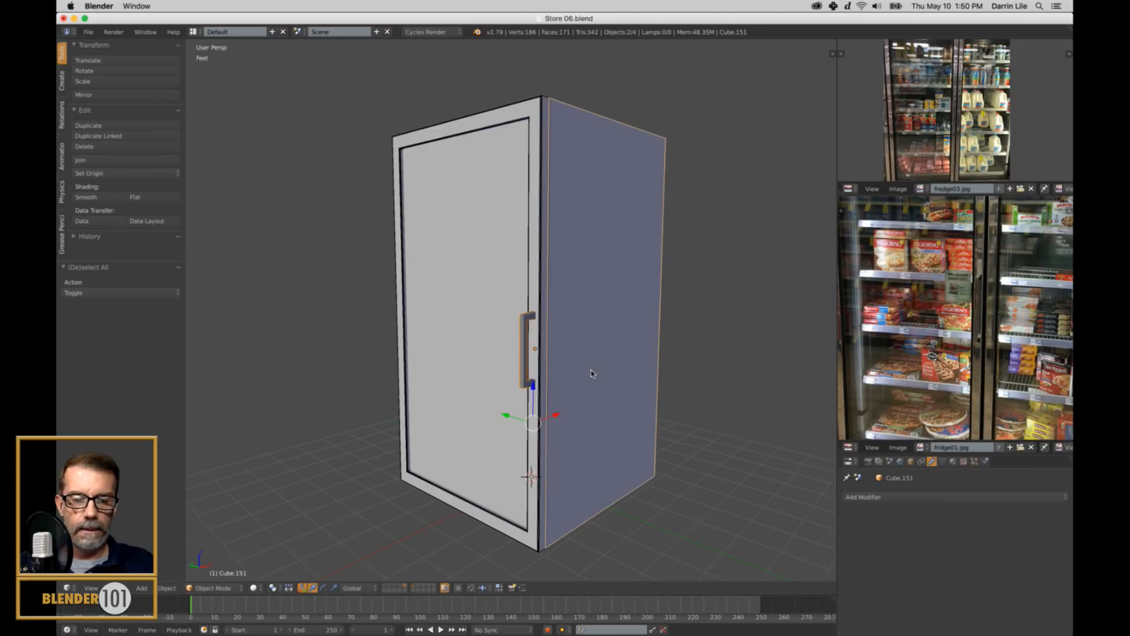
{"action": "key", "text": "ctrl+l"}
{"action": "left_click", "coordinate": [579, 395]}
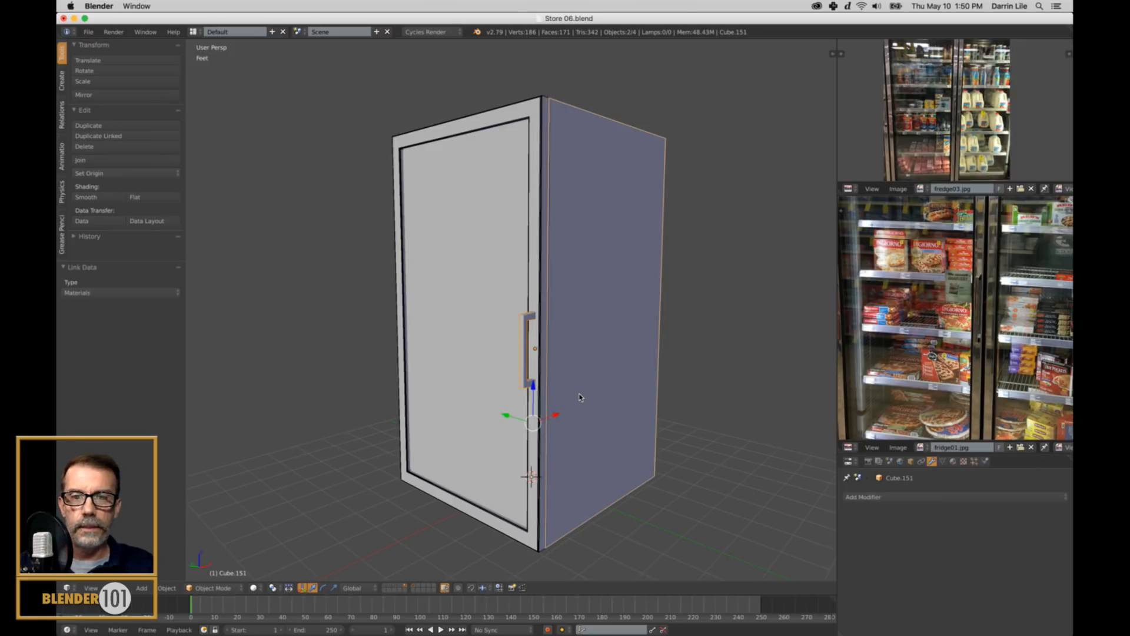
{"action": "key", "text": "a"}
Select all the fridge objects and turn on wire display for every one of them.
{"action": "middle_click_drag", "start_coordinate": [560, 384], "coordinate": [517, 375]}
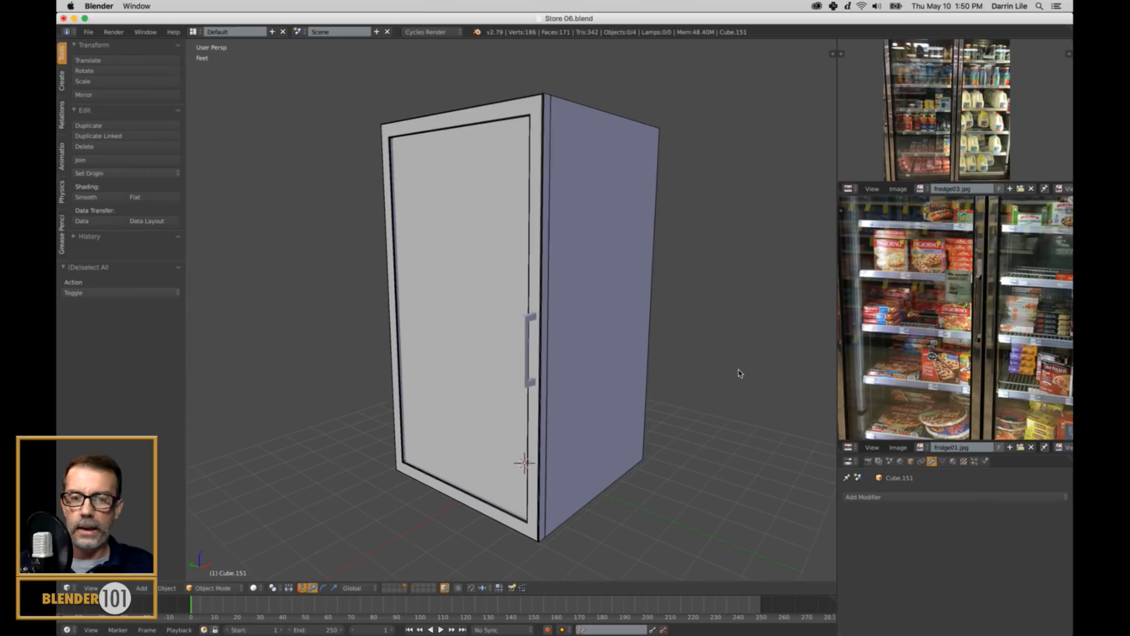
{"action": "key", "text": "a"}
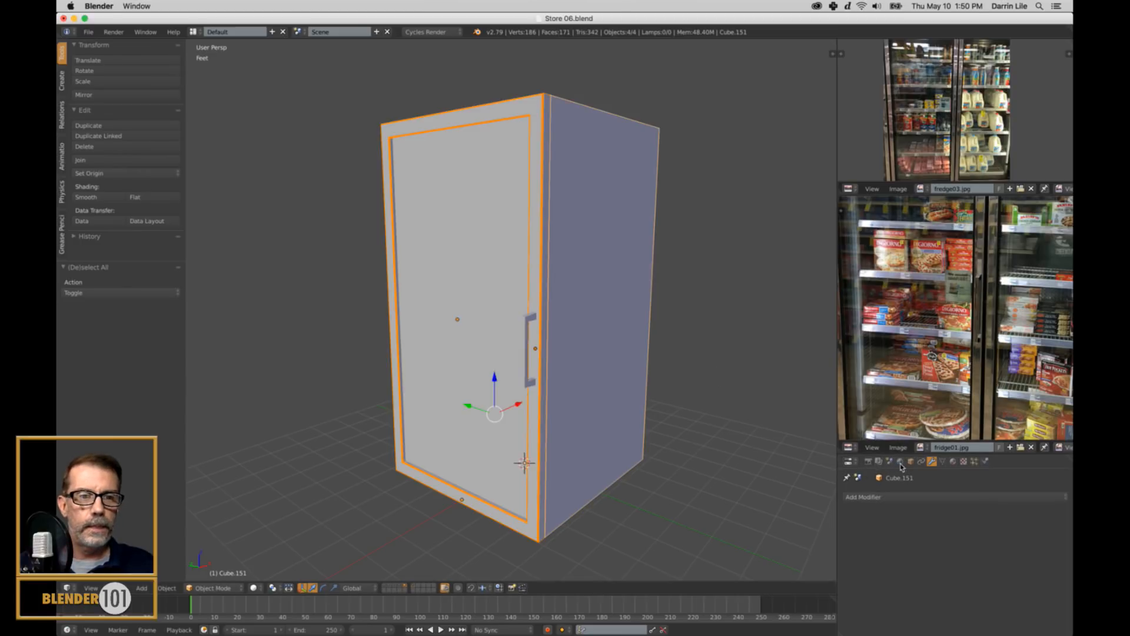
{"action": "left_click", "coordinate": [911, 461]}
{"action": "scroll", "coordinate": [913, 550], "scroll_direction": "down", "scroll_amount": 4}
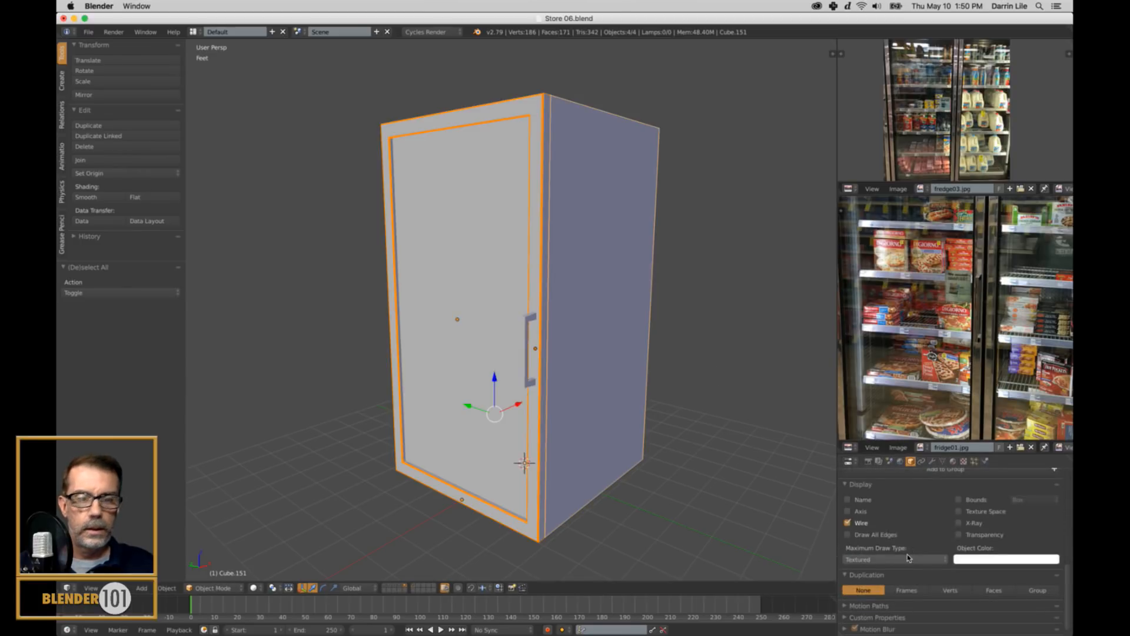
{"action": "left_click", "coordinate": [848, 524]}
{"action": "left_click", "coordinate": [848, 523]}
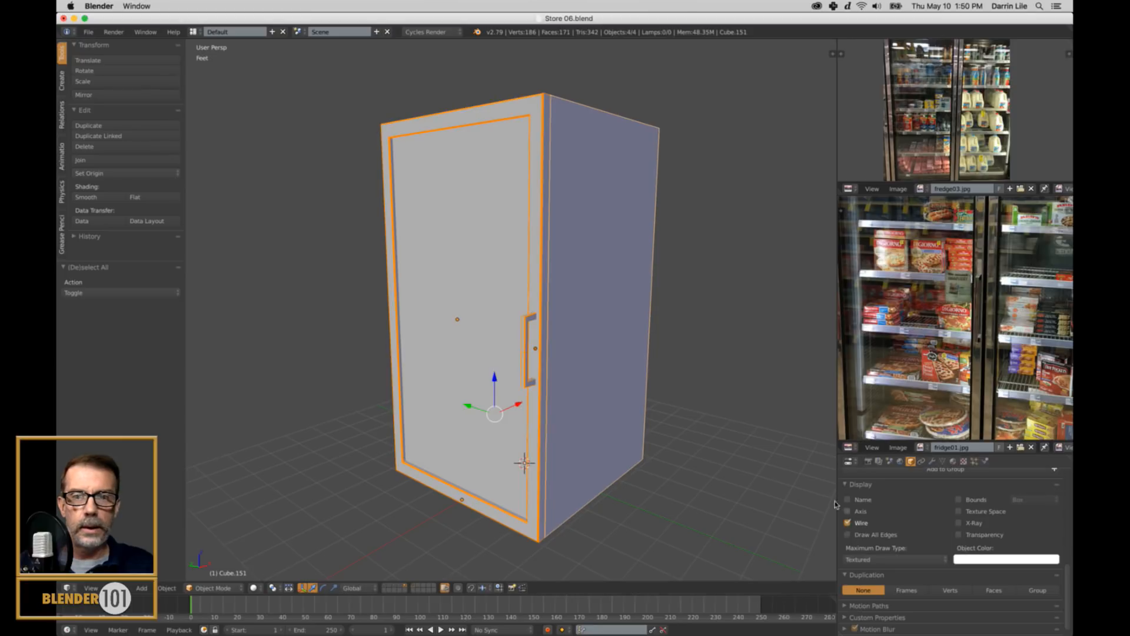
{"action": "key", "text": "a"}
Dissolve the unneeded edge loop around the middle of the handle's vertical bar.
{"action": "mouse_move", "coordinate": [654, 476]}
{"action": "middle_mouse_down"}
{"action": "mouse_move", "coordinate": [705, 470]}
{"action": "mouse_move", "coordinate": [656, 470]}
{"action": "middle_mouse_up"}
{"action": "scroll", "coordinate": [648, 412], "scroll_direction": "up", "scroll_amount": 6}
{"action": "scroll", "coordinate": [645, 360], "scroll_direction": "up", "scroll_amount": 5}
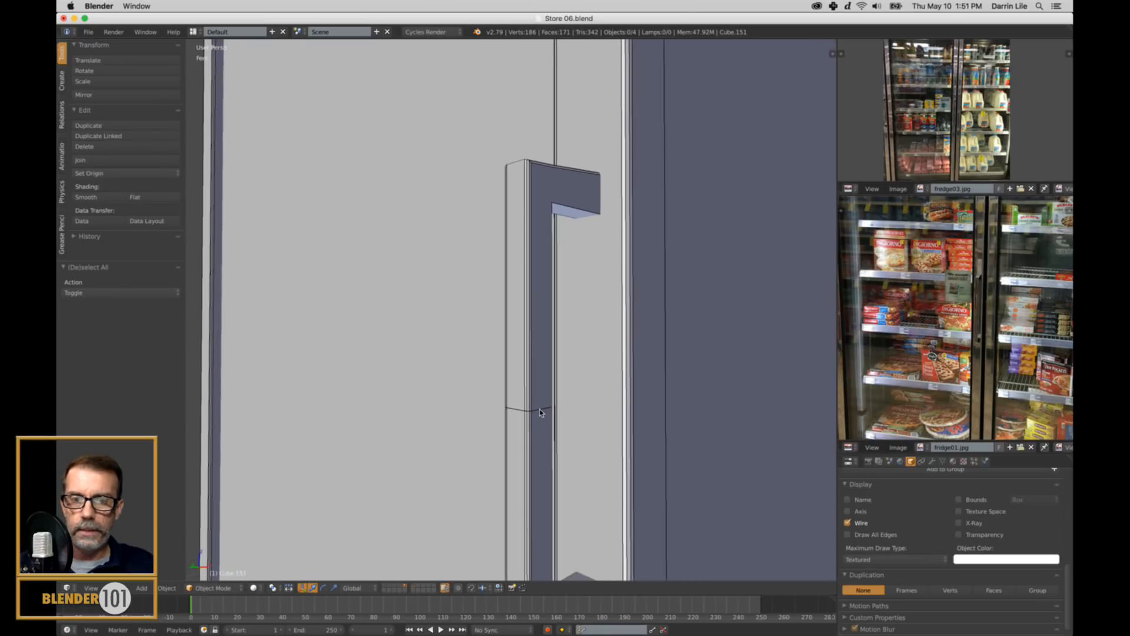
{"action": "right_click", "coordinate": [540, 415]}
{"action": "key", "text": "Tab"}
{"action": "key", "text": "a"}
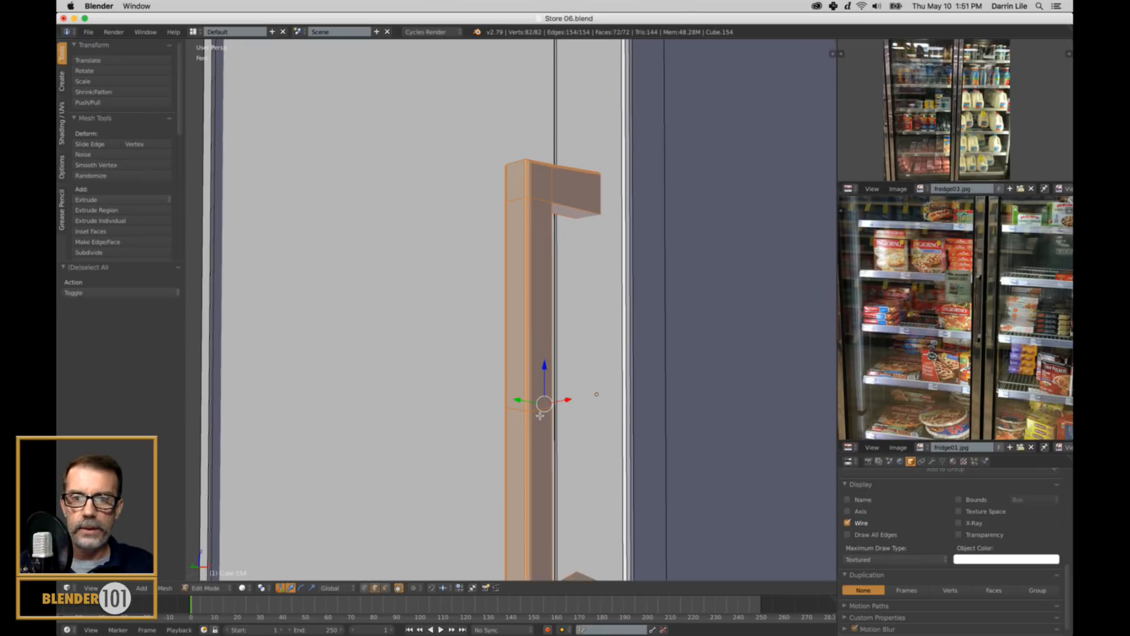
{"action": "key", "text": "a"}
{"action": "right_click", "coordinate": [540, 415], "text": "alt"}
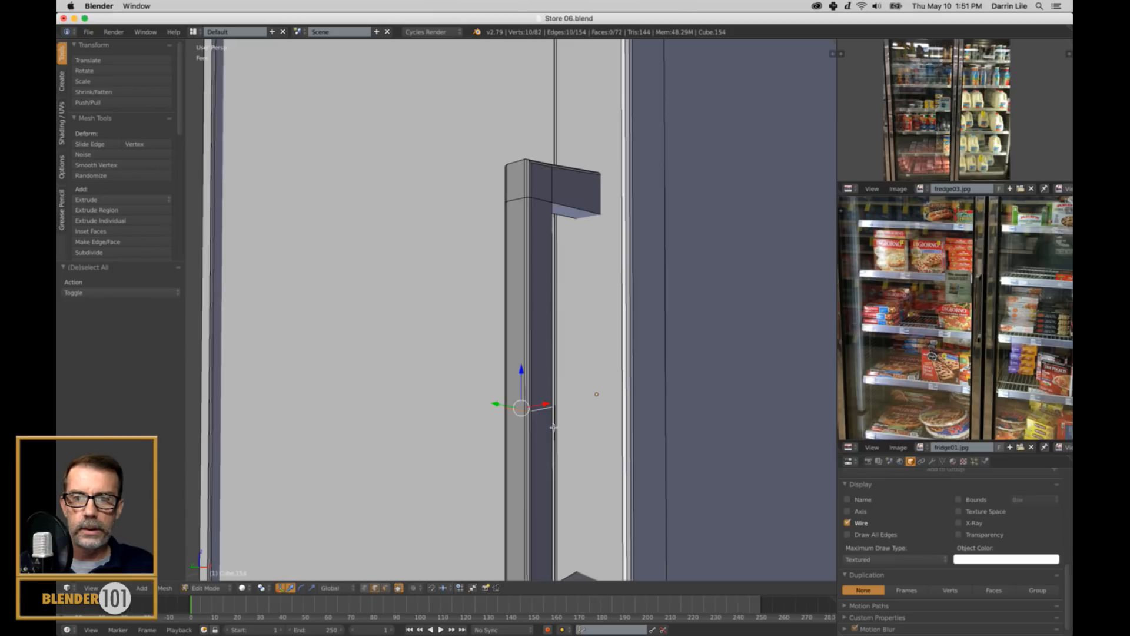
{"action": "middle_click_drag", "start_coordinate": [553, 428], "coordinate": [629, 431]}
{"action": "scroll", "coordinate": [629, 431], "scroll_direction": "up", "scroll_amount": 1}
{"action": "key", "text": "x"}
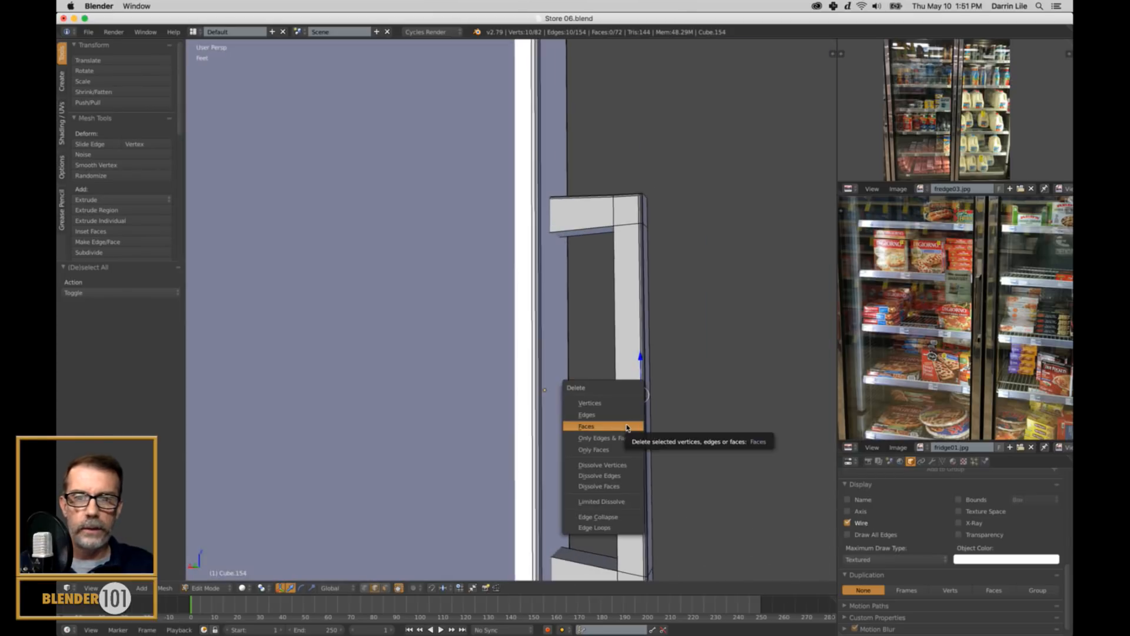
{"action": "left_click", "coordinate": [613, 475]}
Recalculate the normals of the whole handle mesh and return to Object Mode.
{"action": "key", "text": "a"}
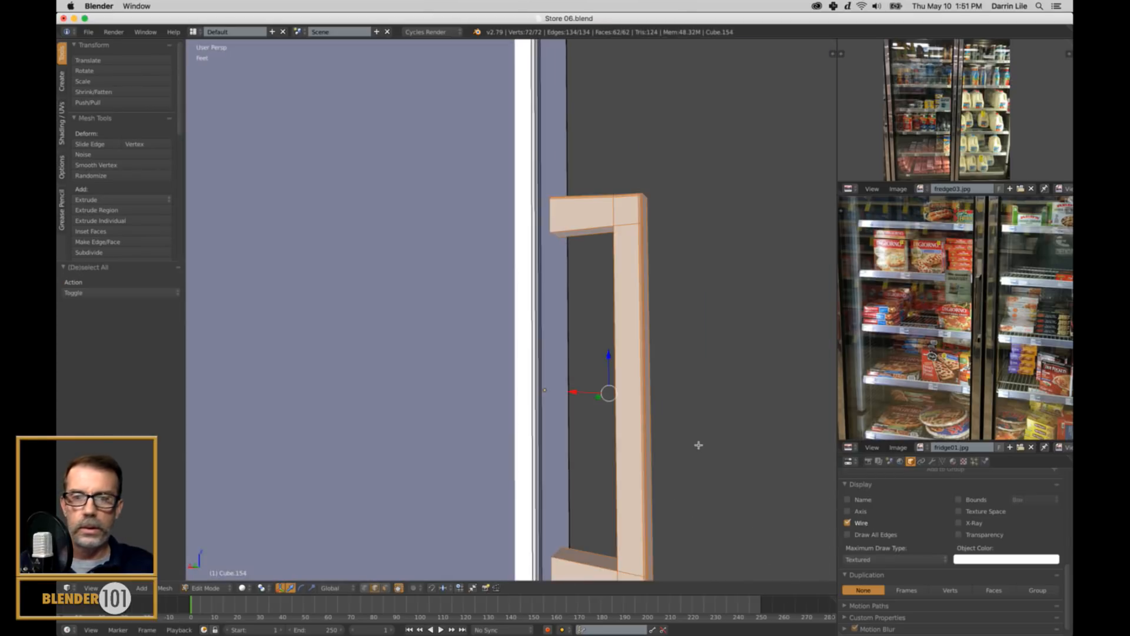
{"action": "scroll", "coordinate": [696, 442], "scroll_direction": "down", "scroll_amount": 3}
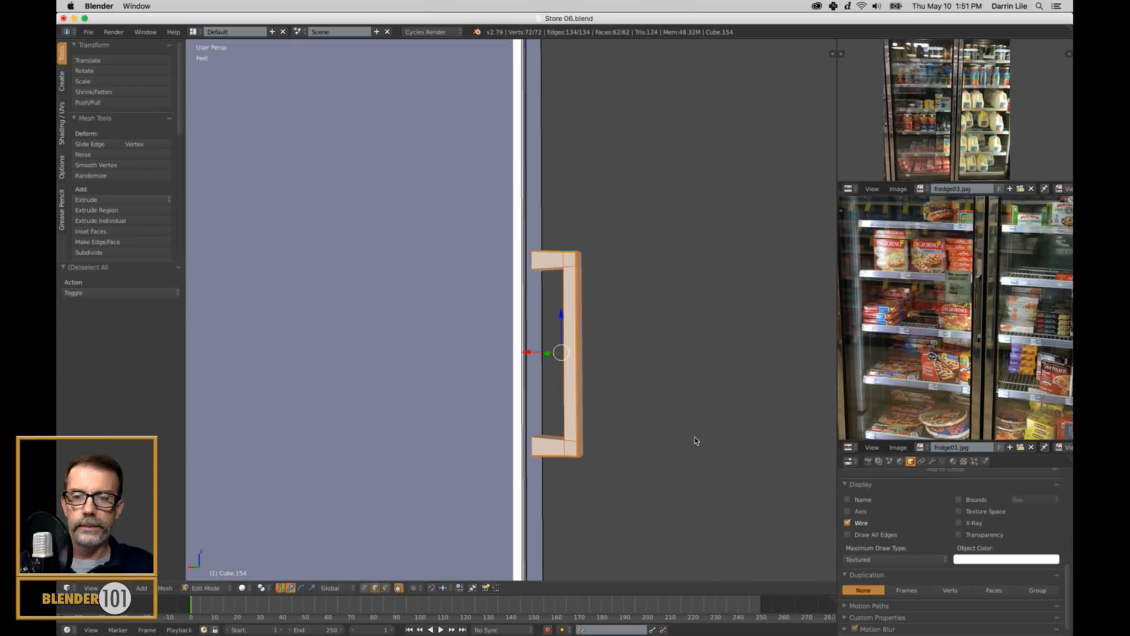
{"action": "key", "text": "ctrl+n"}
{"action": "middle_click_drag", "start_coordinate": [707, 436], "coordinate": [661, 432]}
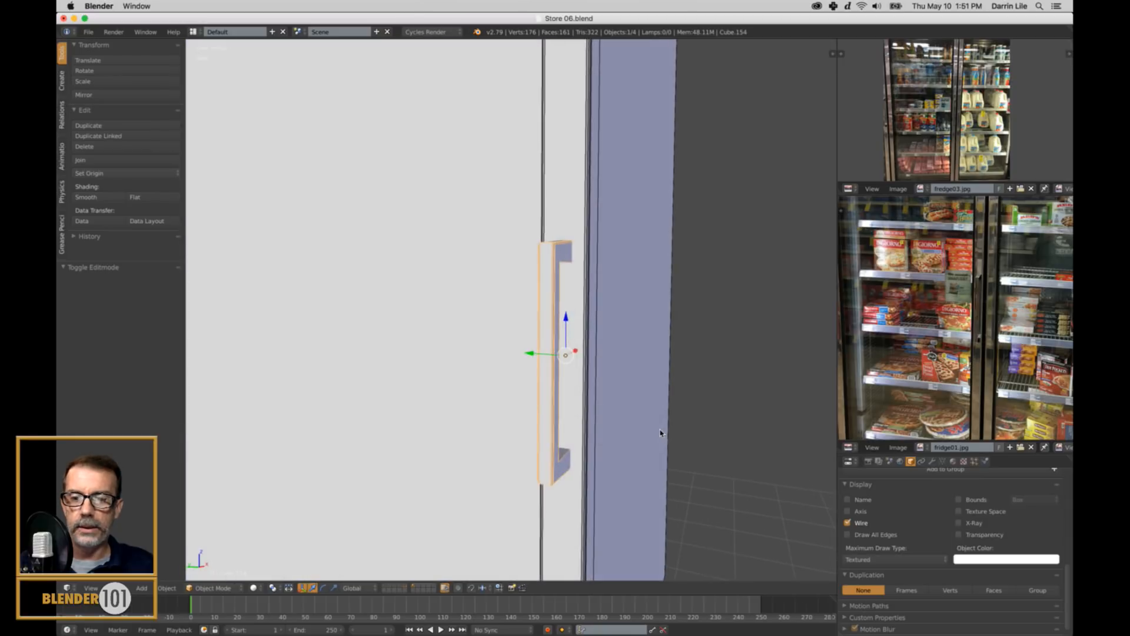
{"action": "key", "text": "Tab"}
Join the handle to the door frame as one object, with the frame as the active object.
{"action": "key", "text": "a"}
{"action": "scroll", "coordinate": [661, 468], "scroll_direction": "down", "scroll_amount": 6}
{"action": "middle_click_drag", "start_coordinate": [656, 476], "coordinate": [668, 490], "text": "shift"}
{"action": "scroll", "coordinate": [669, 488], "scroll_direction": "down", "scroll_amount": 2}
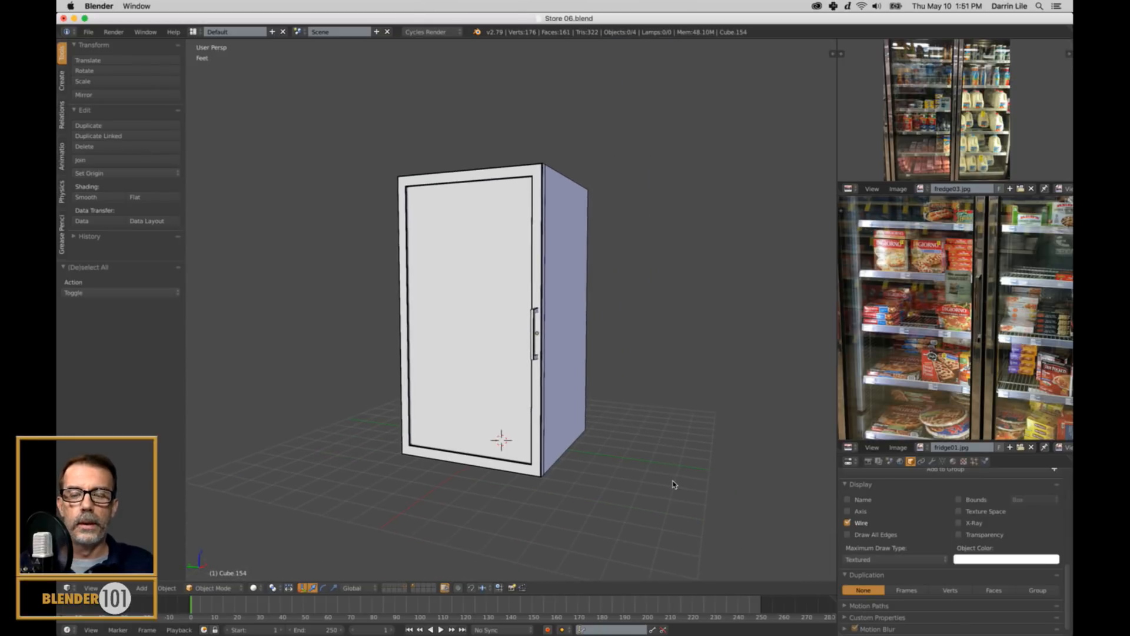
{"action": "middle_click_drag", "start_coordinate": [666, 454], "coordinate": [551, 185]}
{"action": "right_click", "coordinate": [523, 330]}
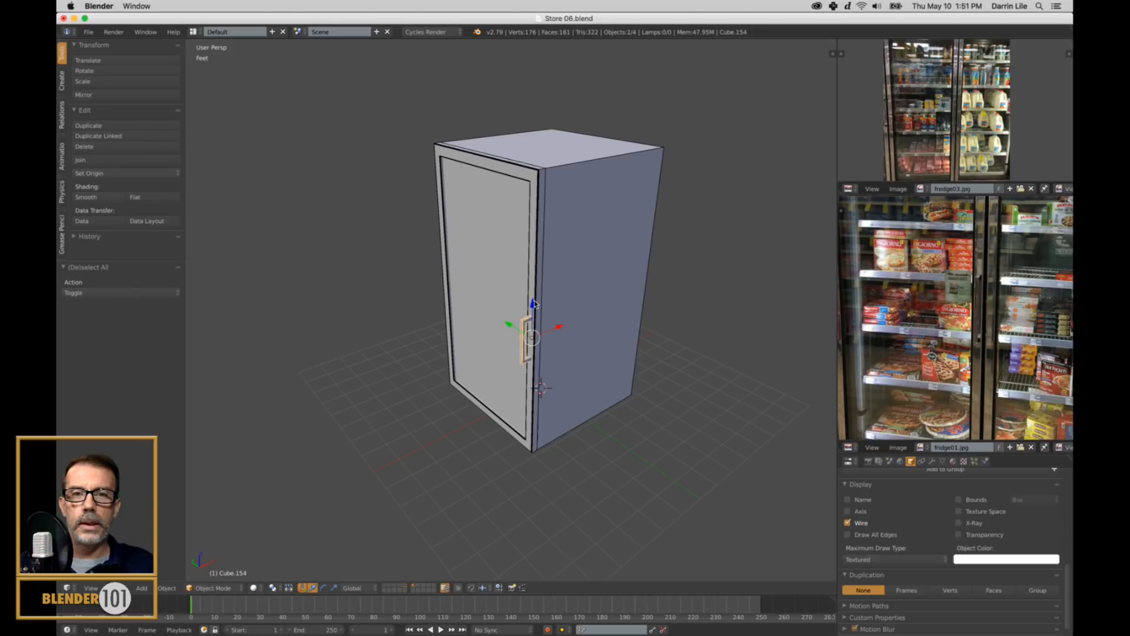
{"action": "right_click", "coordinate": [536, 309], "text": "shift"}
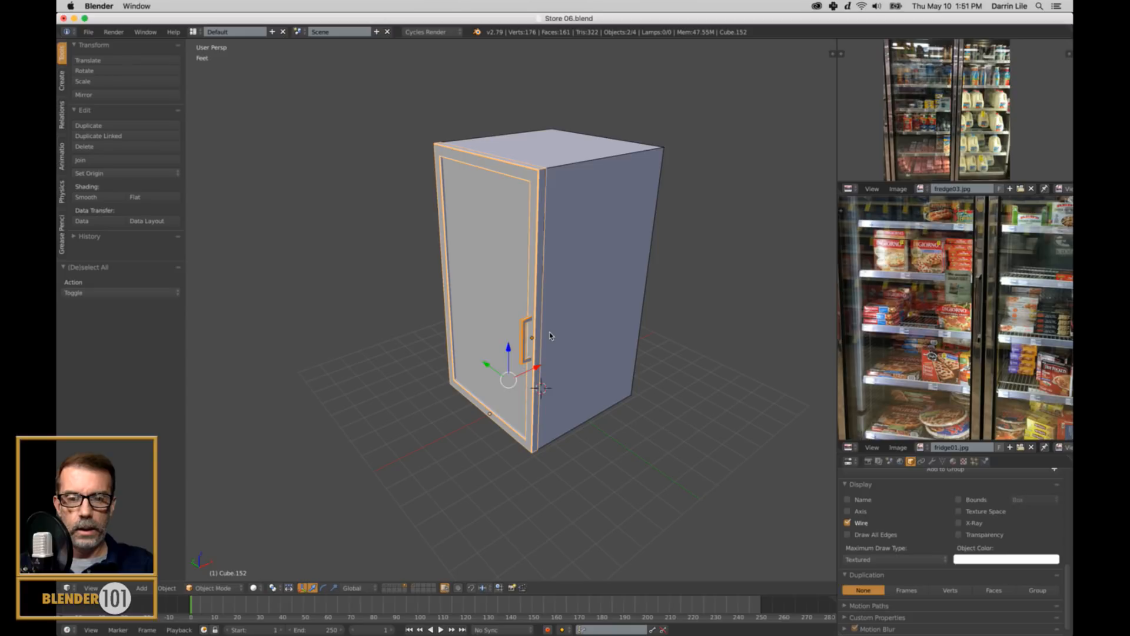
{"action": "key", "text": "ctrl+j"}
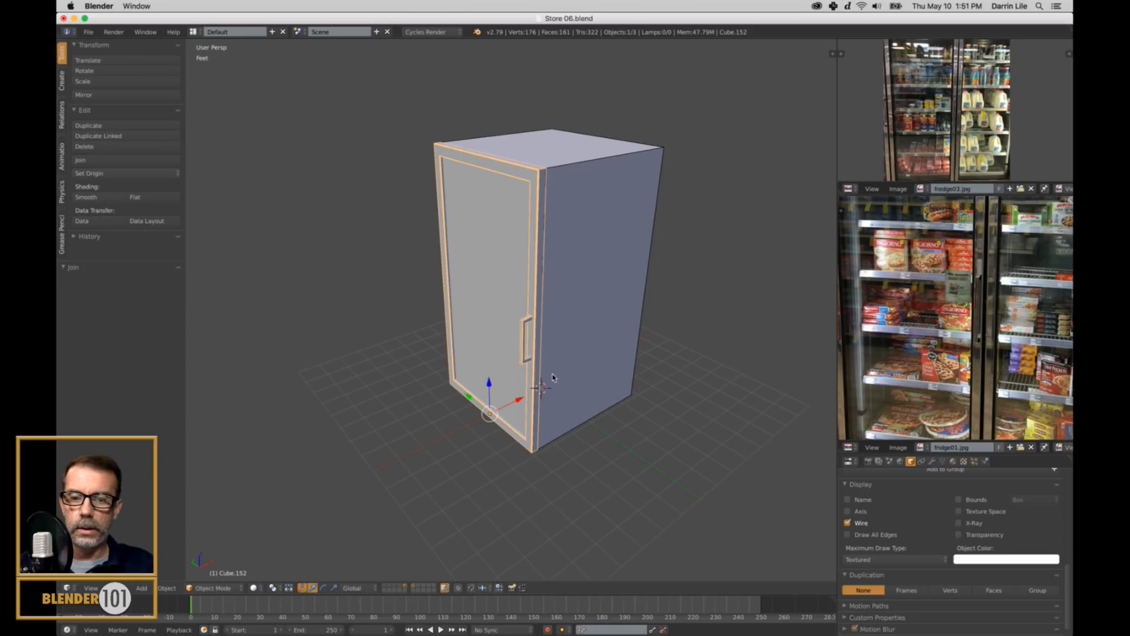
Set the joined door frame and handle's origin to its geometry.
{"action": "middle_click_drag", "start_coordinate": [558, 433], "coordinate": [483, 423]}
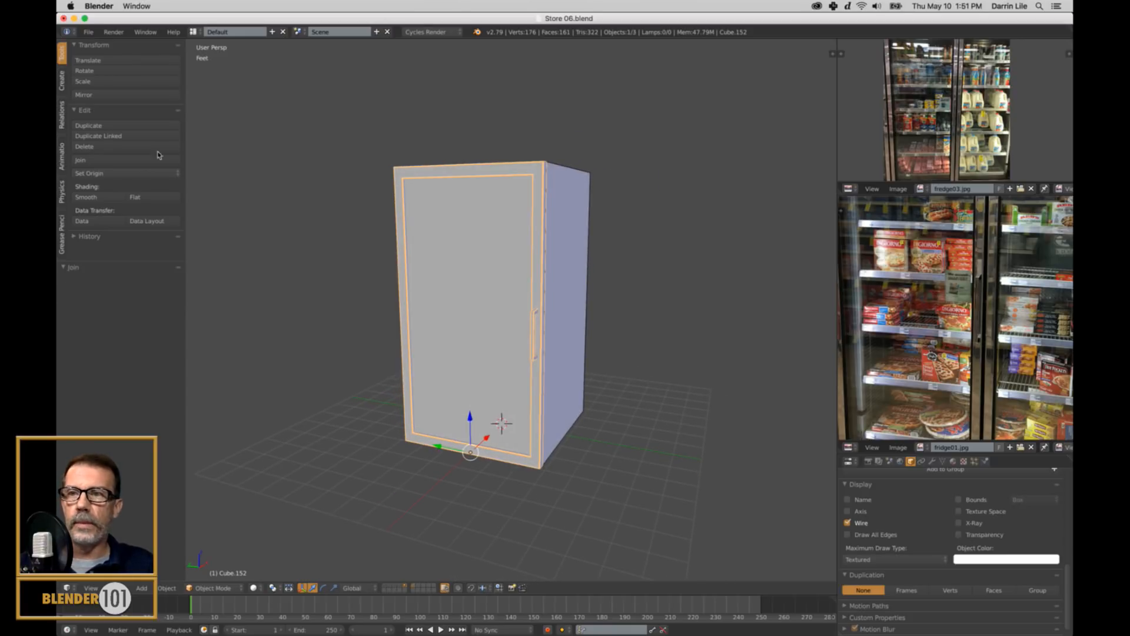
{"action": "left_click", "coordinate": [86, 176]}
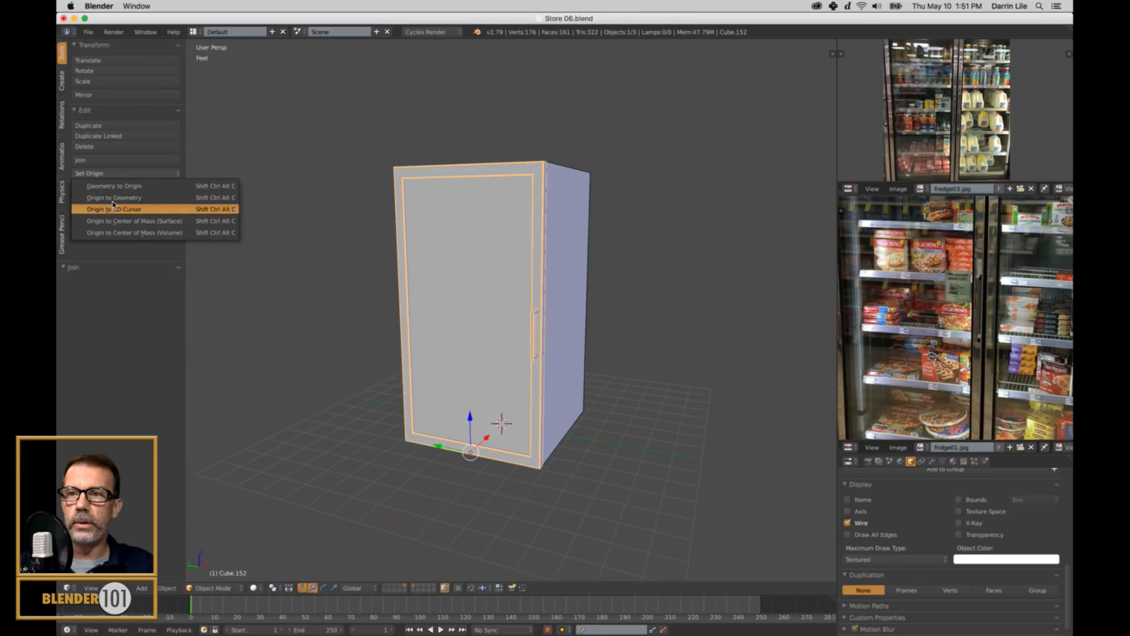
{"action": "left_click", "coordinate": [112, 195]}
{"action": "mouse_move", "coordinate": [650, 424]}
{"action": "middle_mouse_down"}
{"action": "mouse_move", "coordinate": [647, 412]}
{"action": "mouse_move", "coordinate": [621, 411]}
{"action": "mouse_move", "coordinate": [639, 413]}
{"action": "middle_mouse_up"}
Select the door's glass pane and turn the fridge03.jpg image area into an Outliner, resized to fit above the other reference.
{"action": "right_click", "coordinate": [516, 252]}
{"action": "key", "text": "z"}
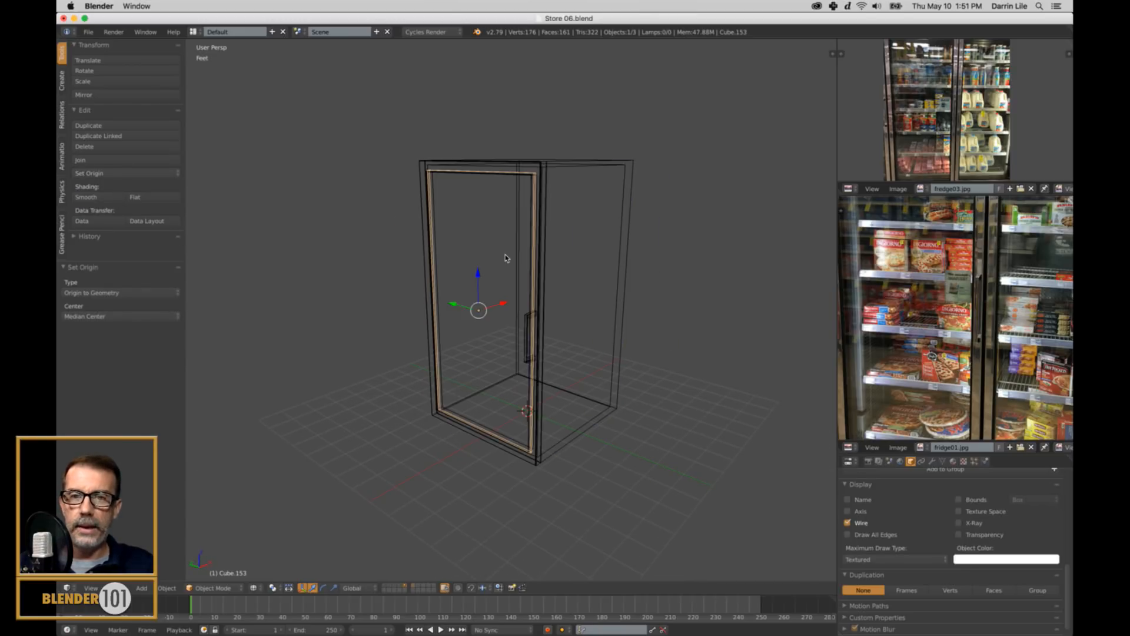
{"action": "key", "text": "z"}
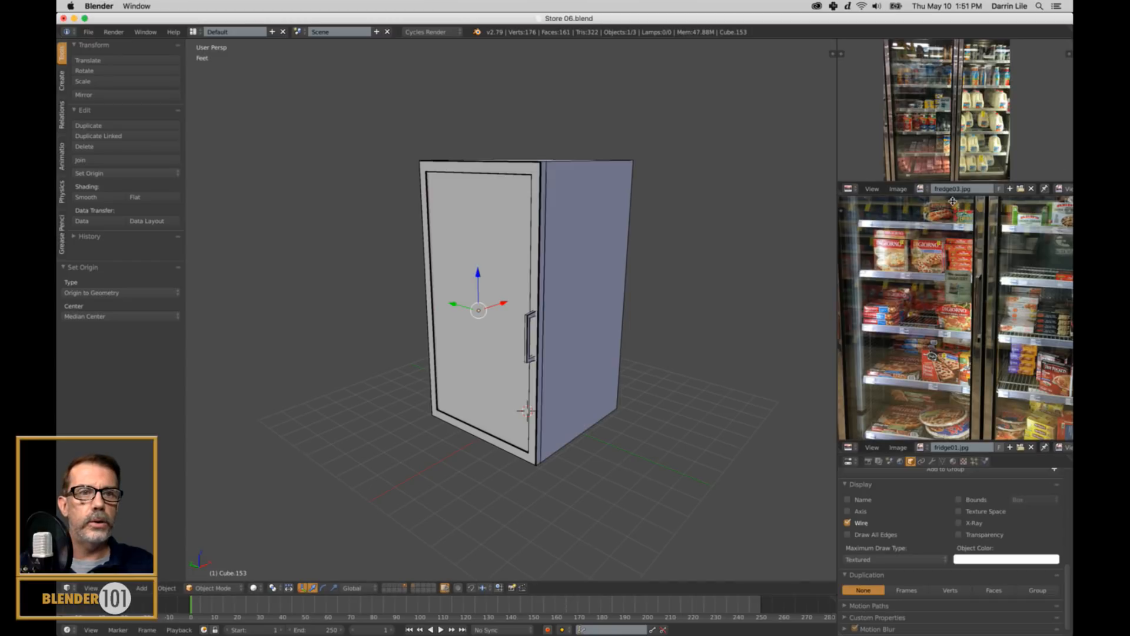
{"action": "left_click_drag", "start_coordinate": [954, 195], "coordinate": [971, 293]}
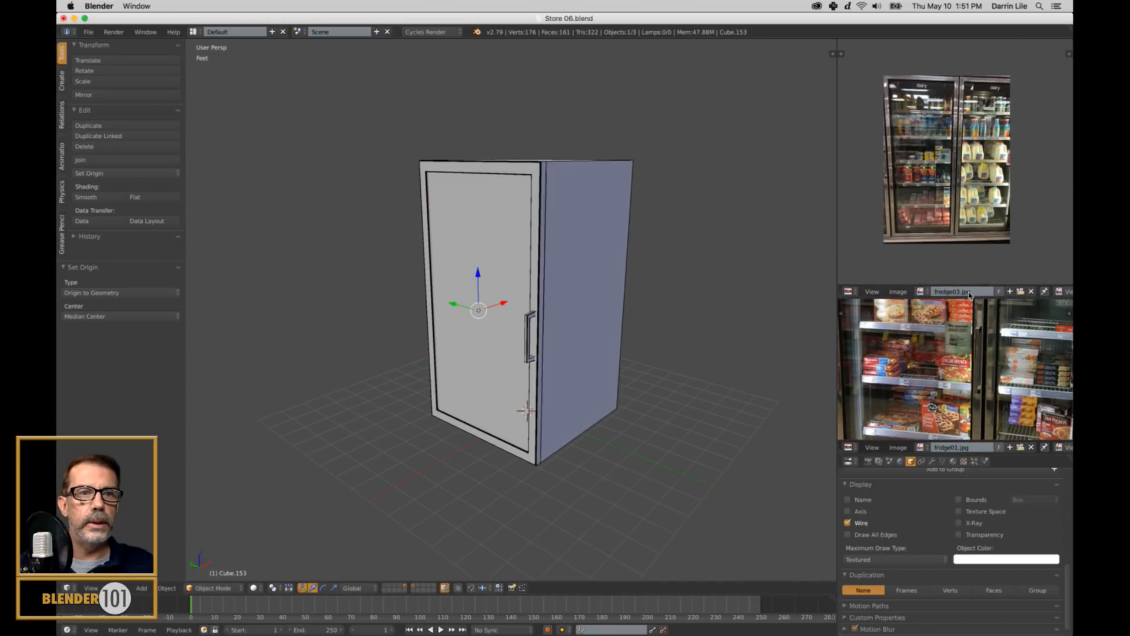
{"action": "left_click", "coordinate": [849, 292]}
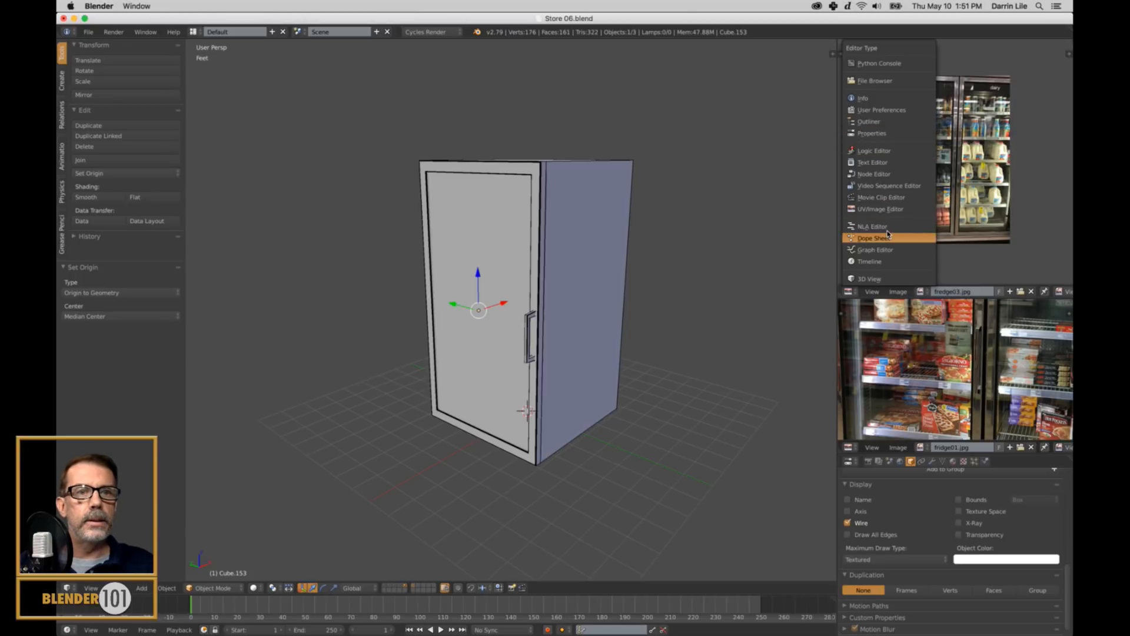
{"action": "left_click", "coordinate": [877, 121]}
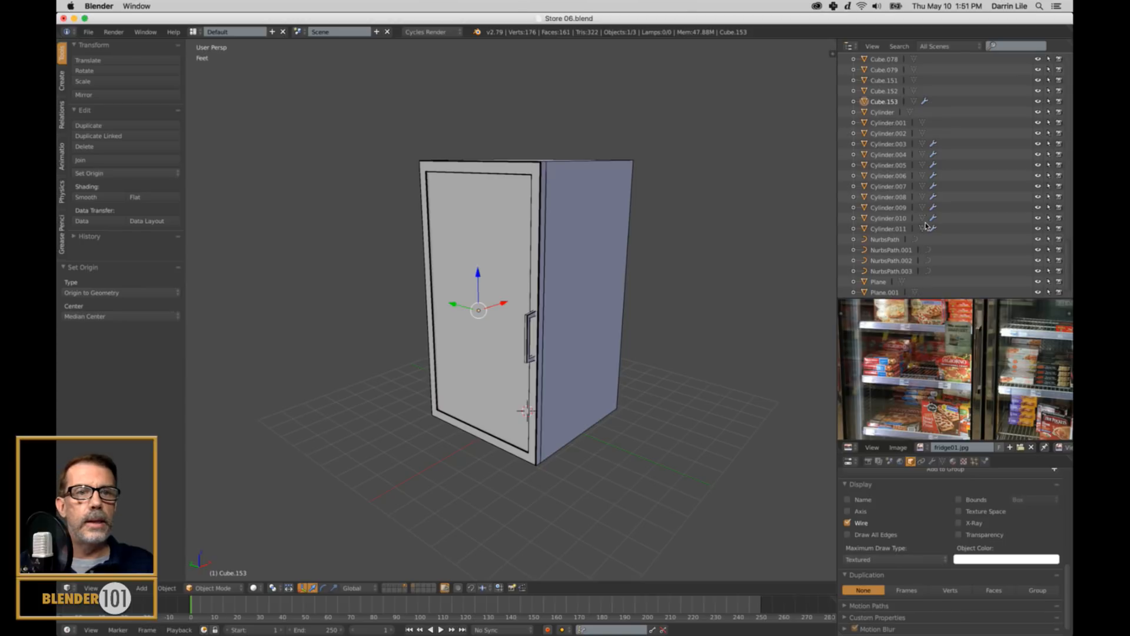
{"action": "left_click_drag", "start_coordinate": [953, 297], "coordinate": [952, 257]}
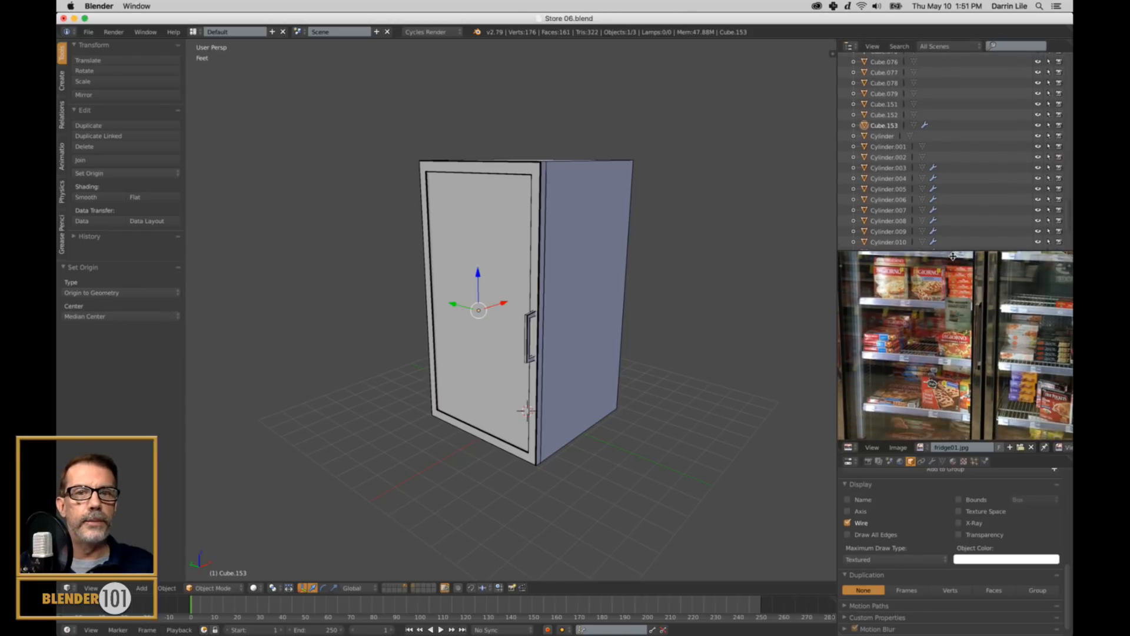
Rename the selected glass pane object as Fridge-Glass in the Outliner.
{"action": "scroll", "coordinate": [884, 156], "scroll_direction": "up", "scroll_amount": 3}
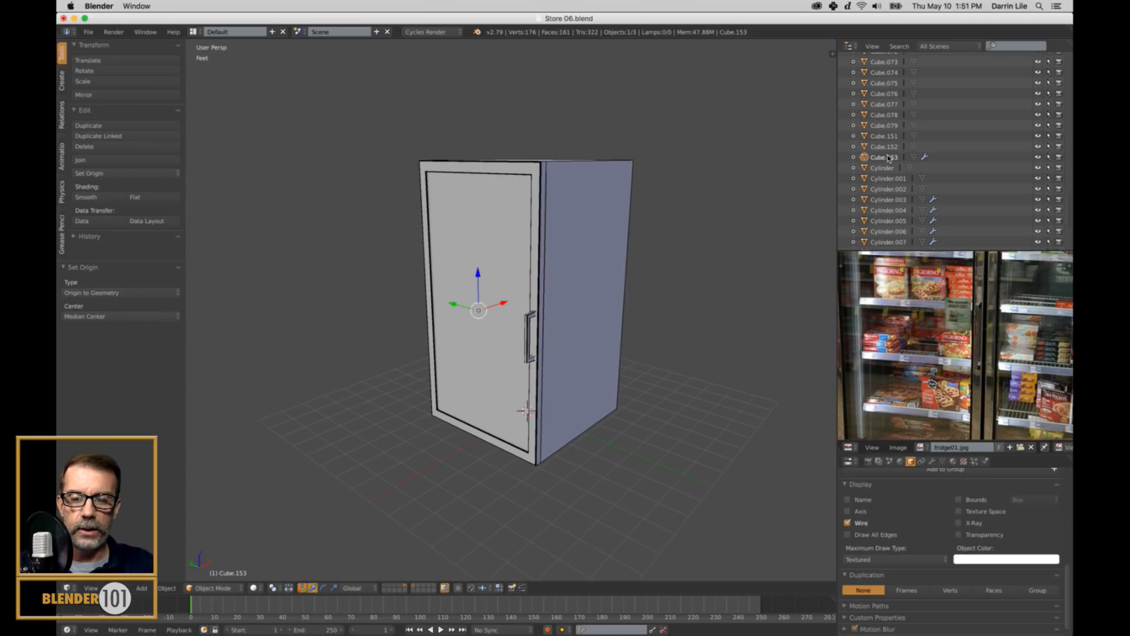
{"action": "key", "text": "r"}
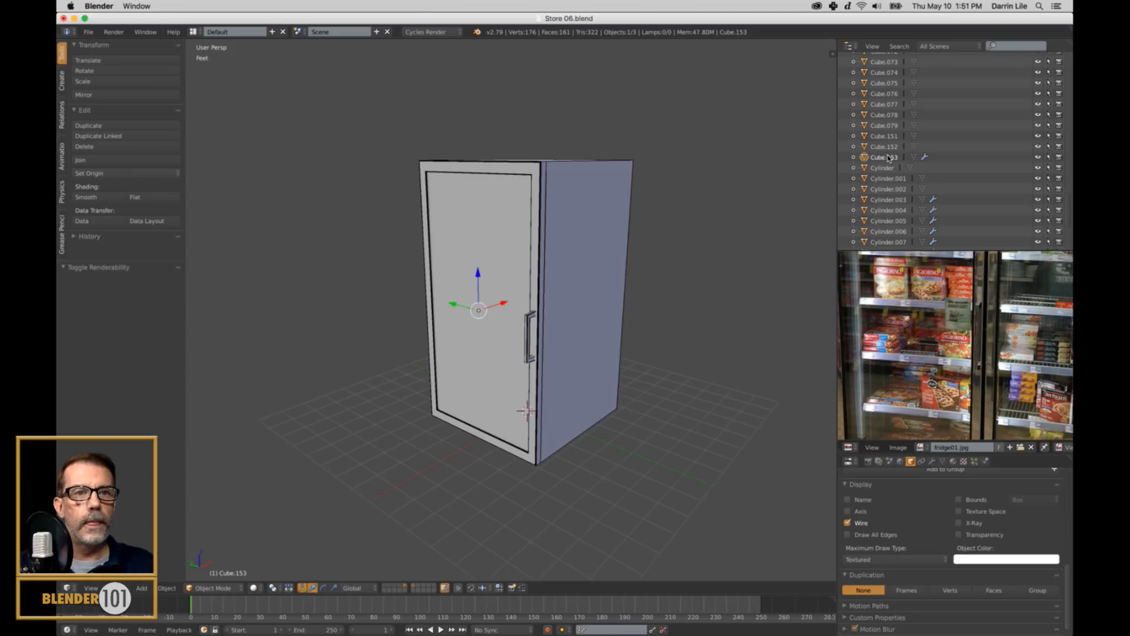
{"action": "double_click", "coordinate": [889, 158]}
{"action": "type", "text": "Fridge-G"}
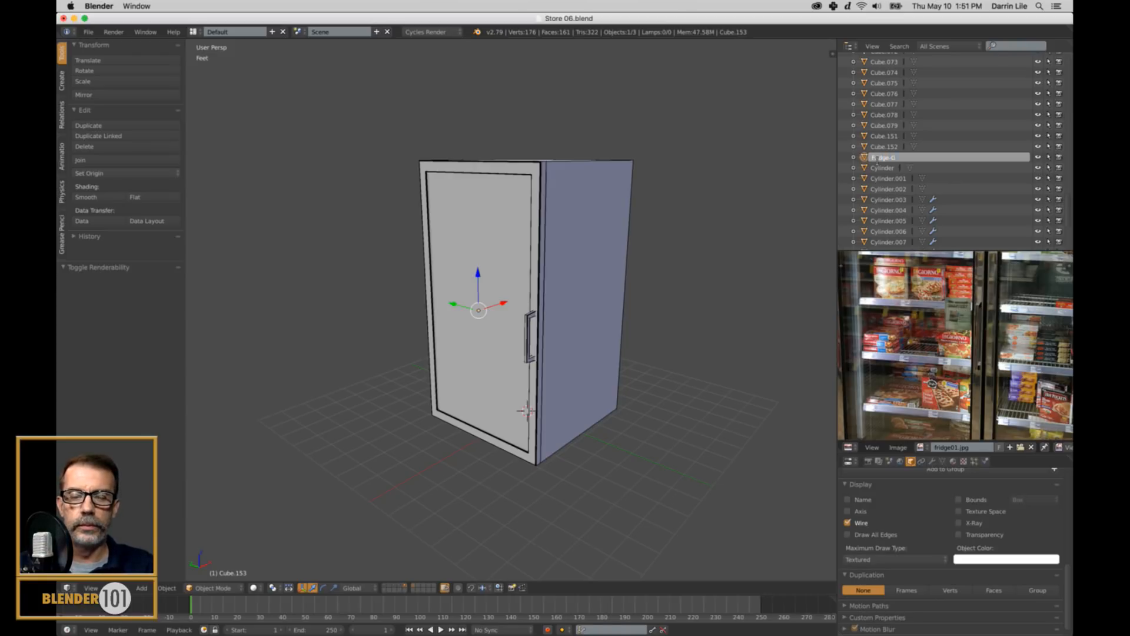
{"action": "type", "text": "lass"}
{"action": "key", "text": "Return"}
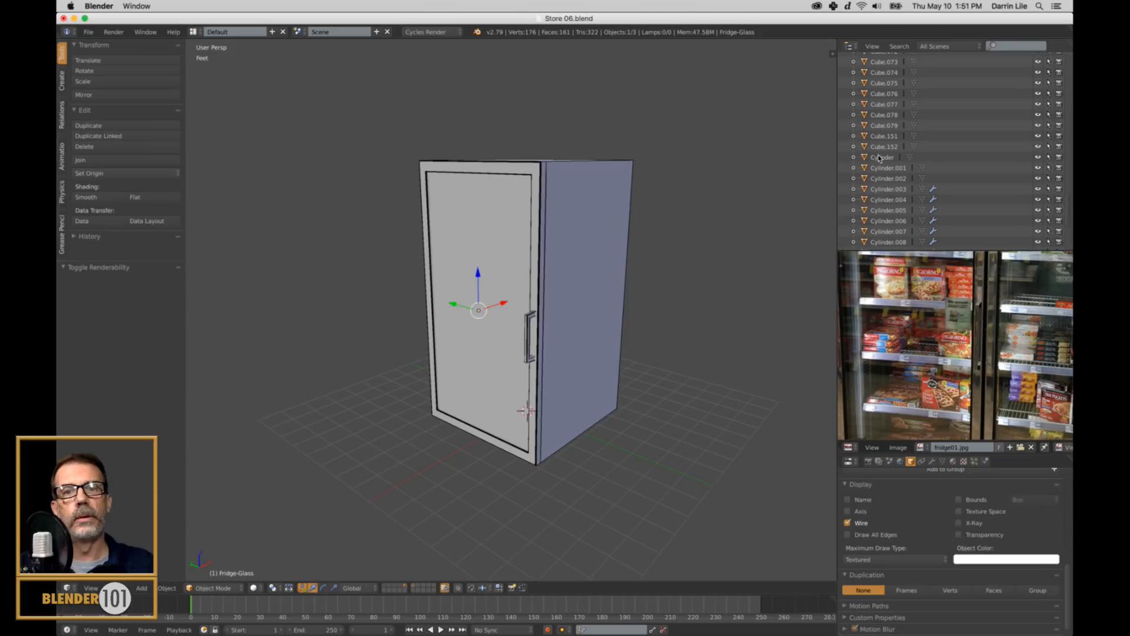
Select the door frame with the handle and rename it as Fridge-Door.
{"action": "right_click", "coordinate": [540, 222]}
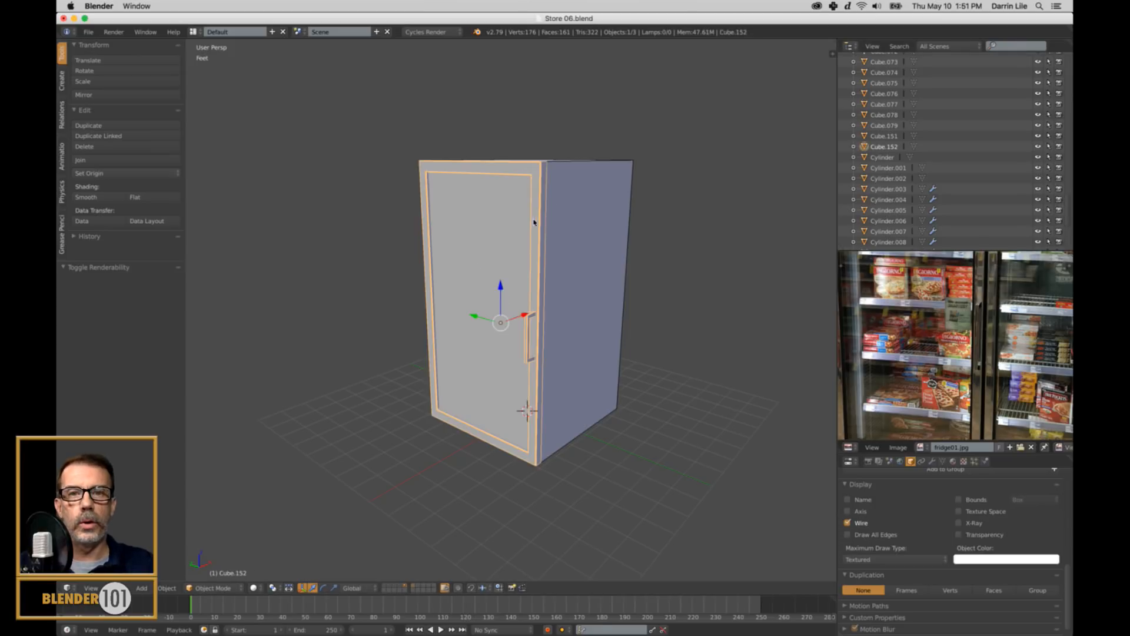
{"action": "double_click", "coordinate": [883, 147]}
{"action": "type", "text": "Fridge"}
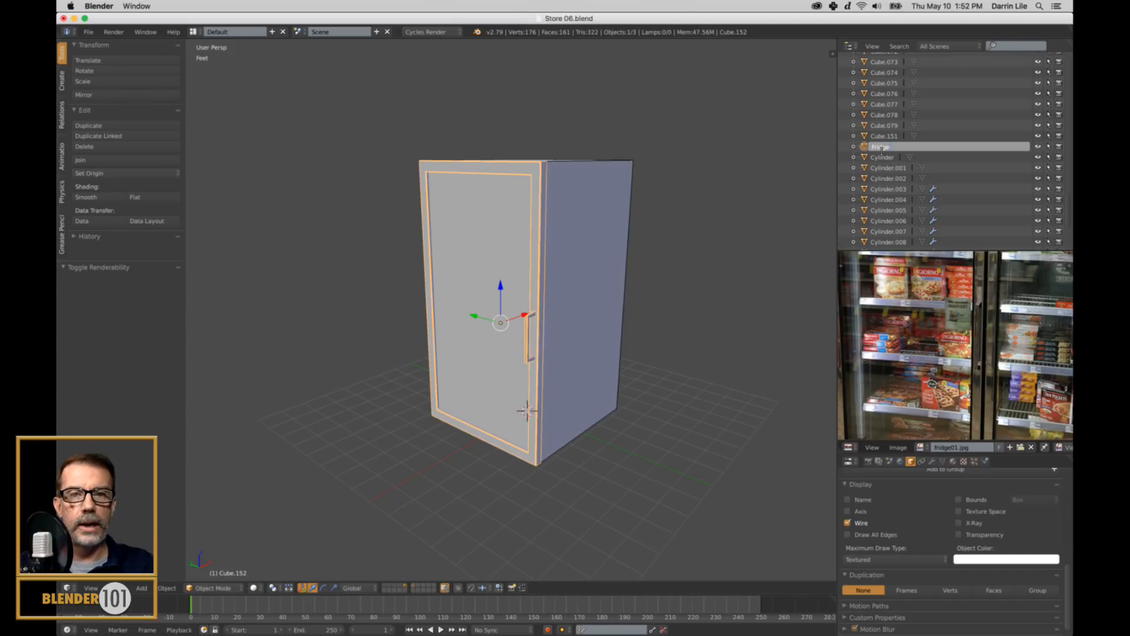
{"action": "type", "text": "-Door"}
{"action": "key", "text": "Return"}
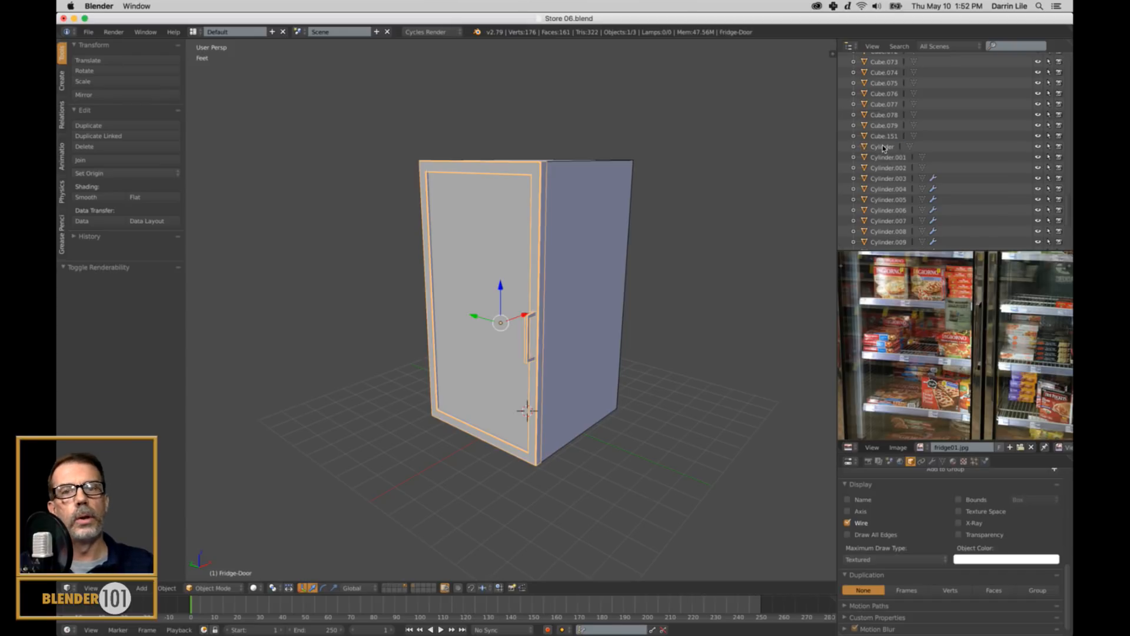
Select the fridge's main body, rename it as Fridge-main, and locate the renamed objects in the Outliner.
{"action": "right_click", "coordinate": [585, 253]}
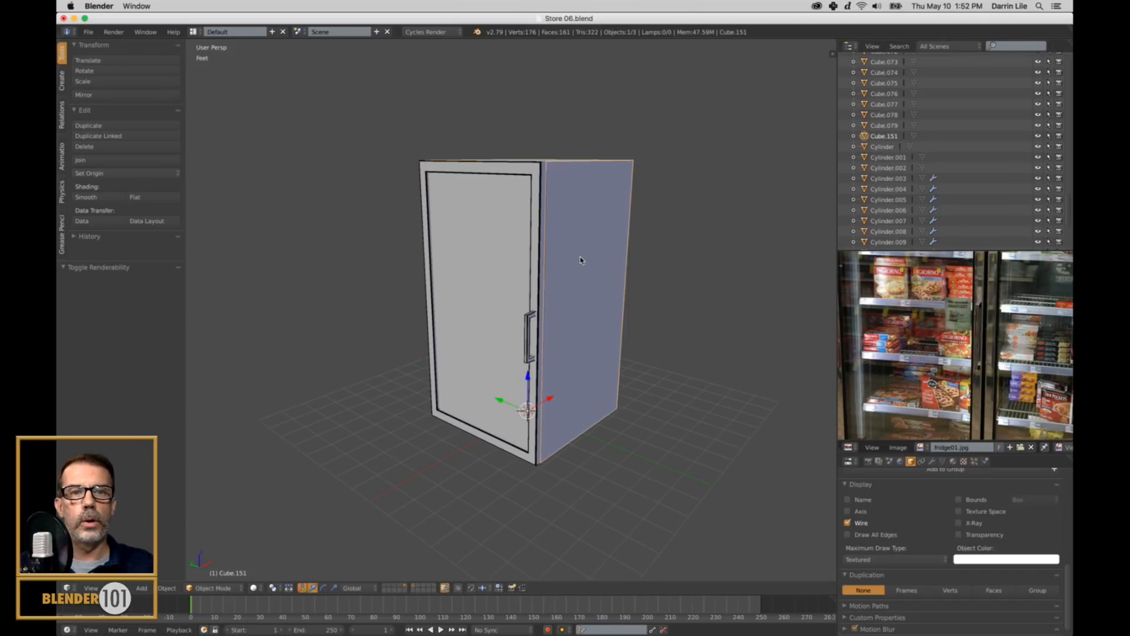
{"action": "double_click", "coordinate": [883, 136]}
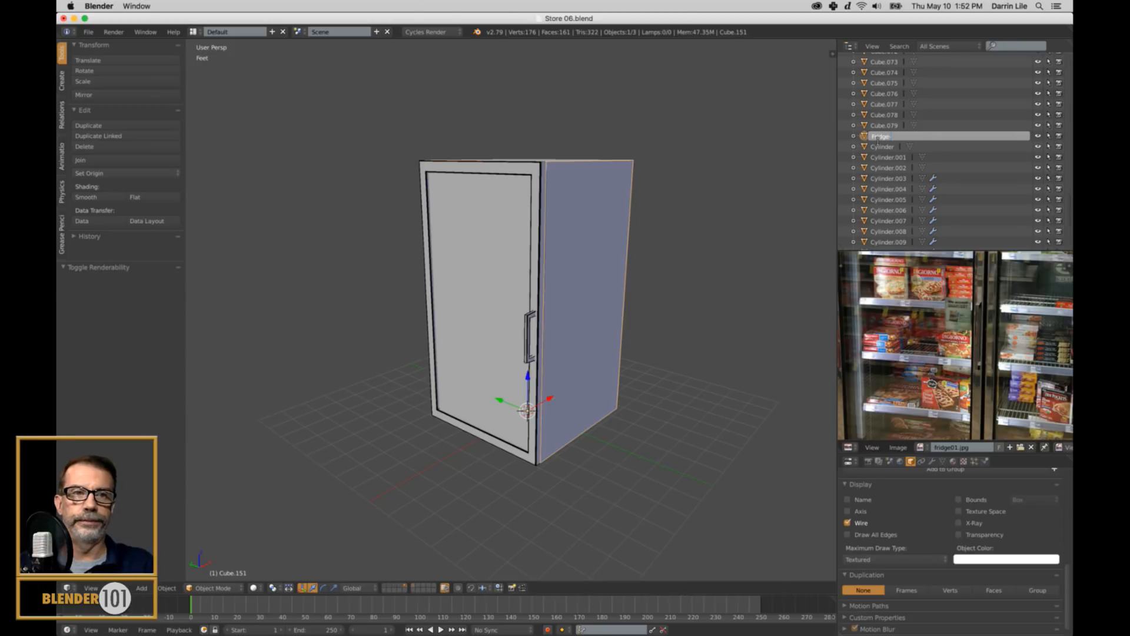
{"action": "type", "text": "Fridge-main"}
{"action": "key", "text": "Return"}
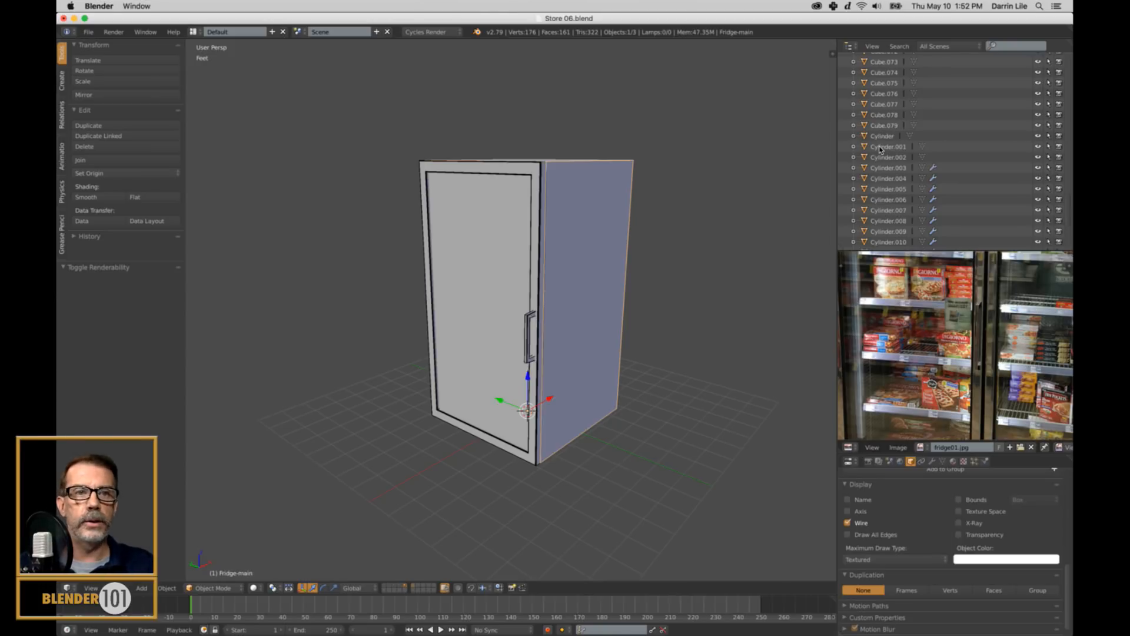
{"action": "scroll", "coordinate": [887, 153], "scroll_direction": "down", "scroll_amount": 6}
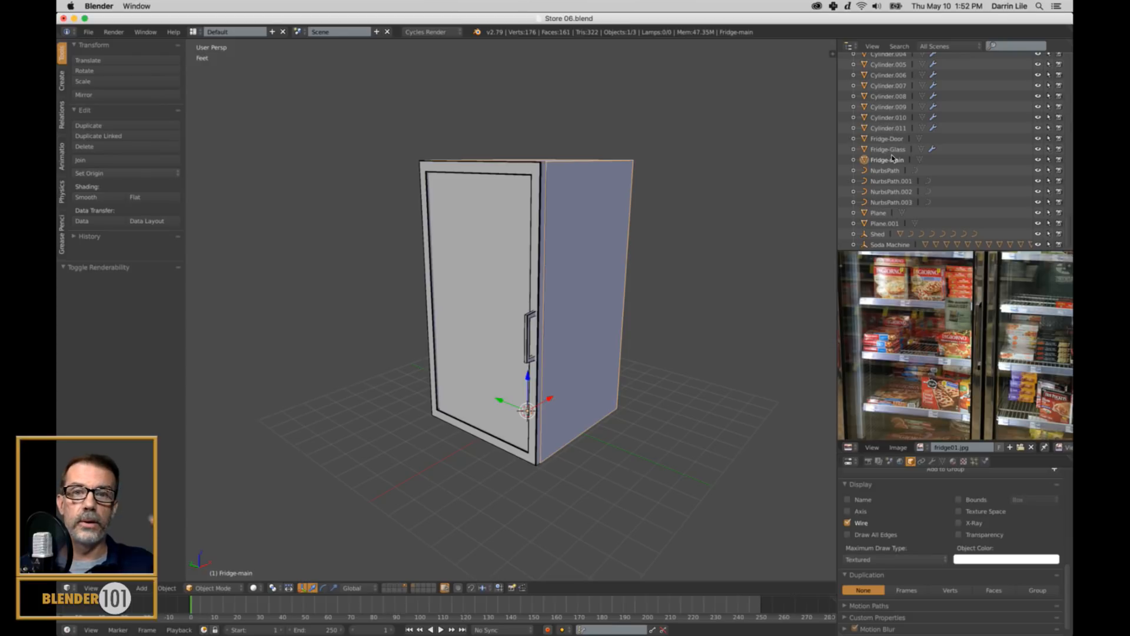
Deselect all objects and review the fridge from its front.
{"action": "scroll", "coordinate": [592, 372], "scroll_direction": "down", "scroll_amount": 2}
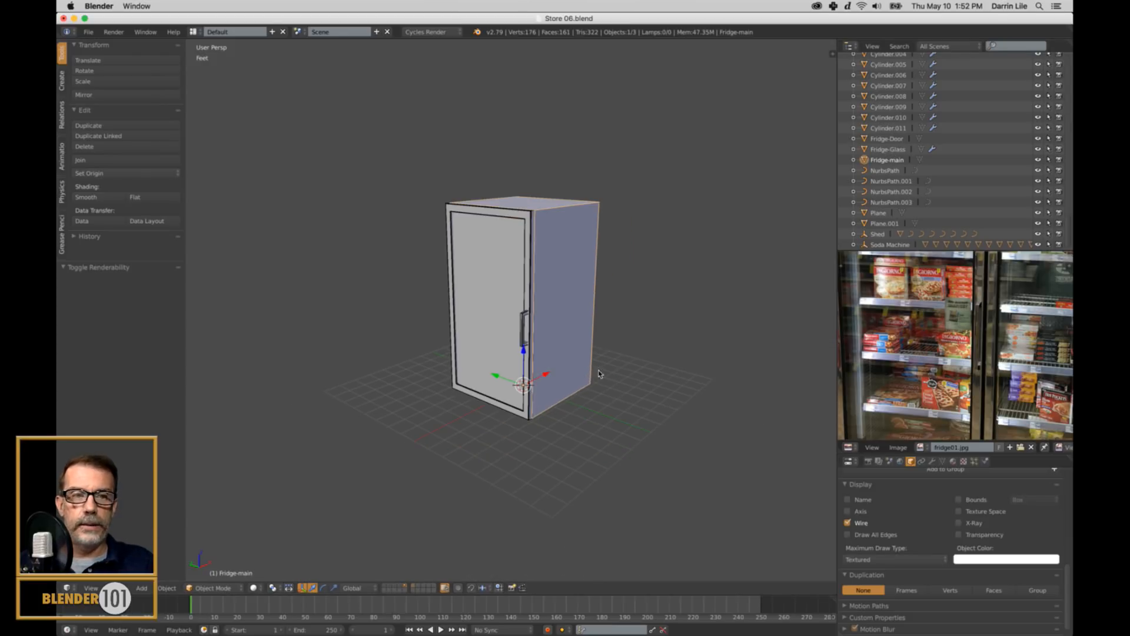
{"action": "middle_click_drag", "start_coordinate": [599, 371], "coordinate": [630, 366]}
{"action": "scroll", "coordinate": [606, 362], "scroll_direction": "up", "scroll_amount": 2}
{"action": "key", "text": "a"}
{"action": "scroll", "coordinate": [605, 362], "scroll_direction": "down", "scroll_amount": 1}
{"action": "middle_click_drag", "start_coordinate": [630, 366], "coordinate": [679, 371], "text": "shift"}
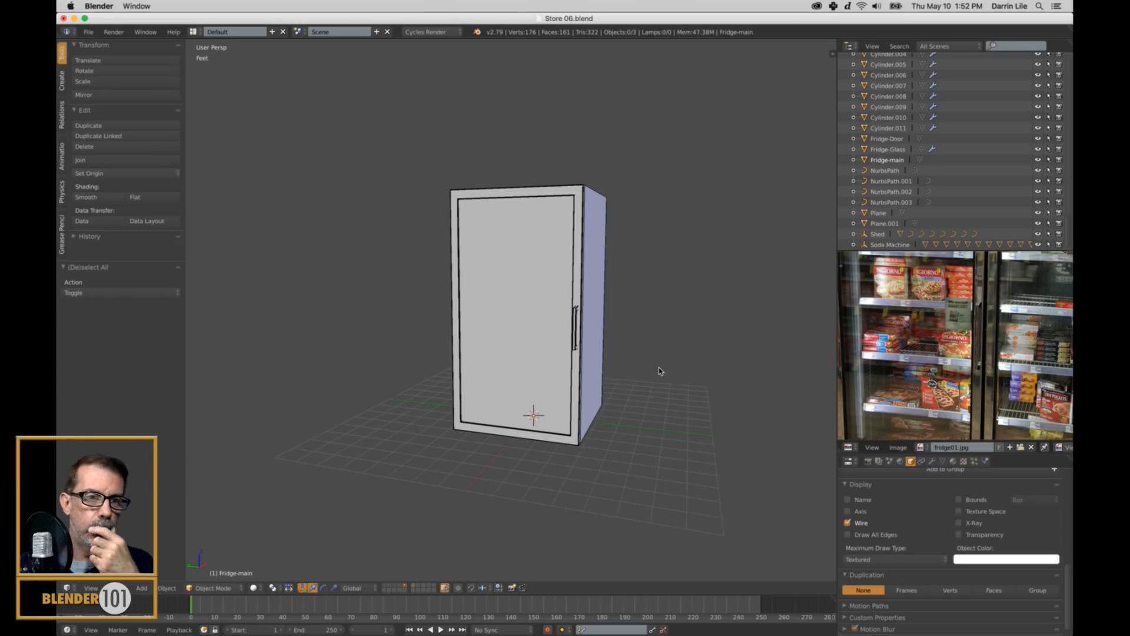
Show the freezer's wire shelf up close in the fridge01.jpg reference and widen the reference image area.
{"action": "scroll", "coordinate": [937, 376], "scroll_direction": "up", "scroll_amount": 4}
{"action": "scroll", "coordinate": [937, 375], "scroll_direction": "down", "scroll_amount": 4}
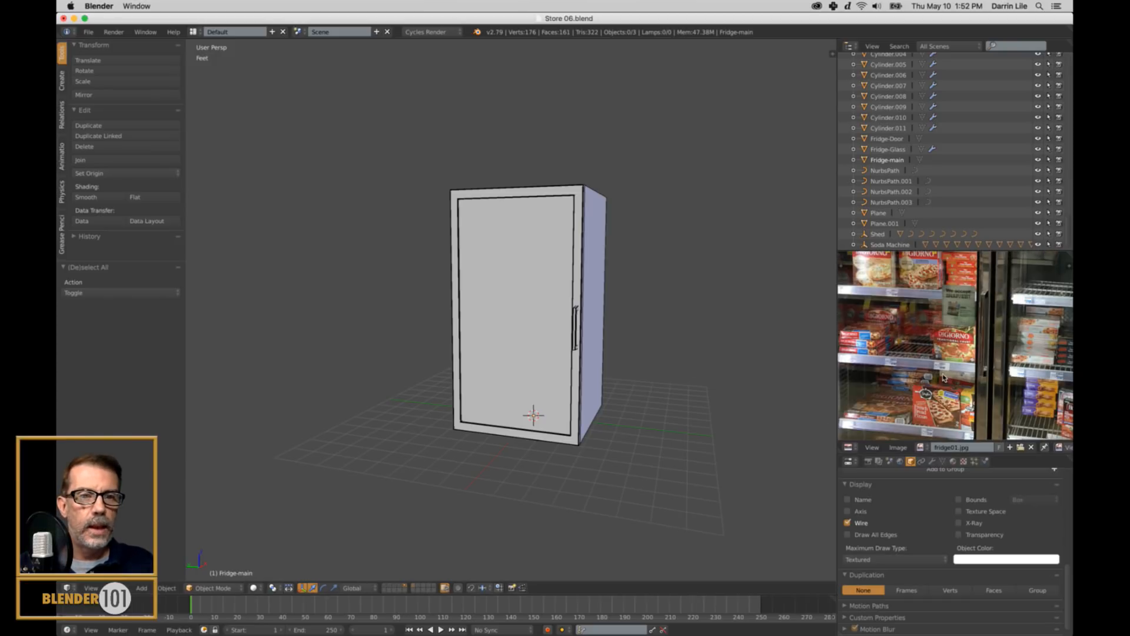
{"action": "middle_click_drag", "start_coordinate": [571, 355], "coordinate": [550, 373]}
{"action": "scroll", "coordinate": [948, 370], "scroll_direction": "up", "scroll_amount": 3}
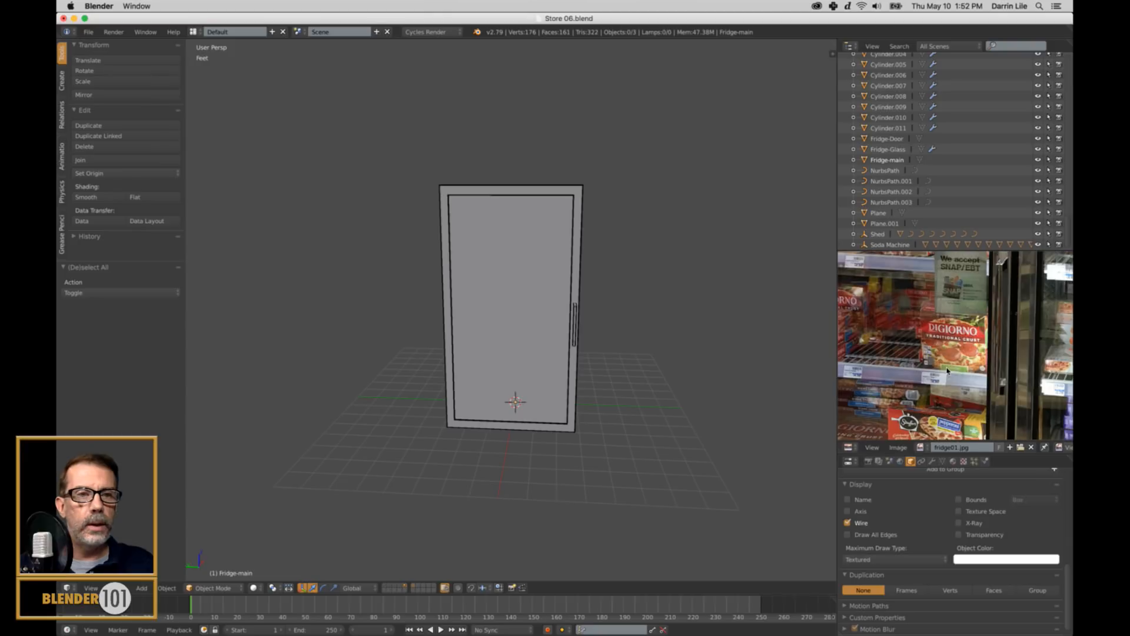
{"action": "middle_click_drag", "start_coordinate": [946, 371], "coordinate": [986, 367]}
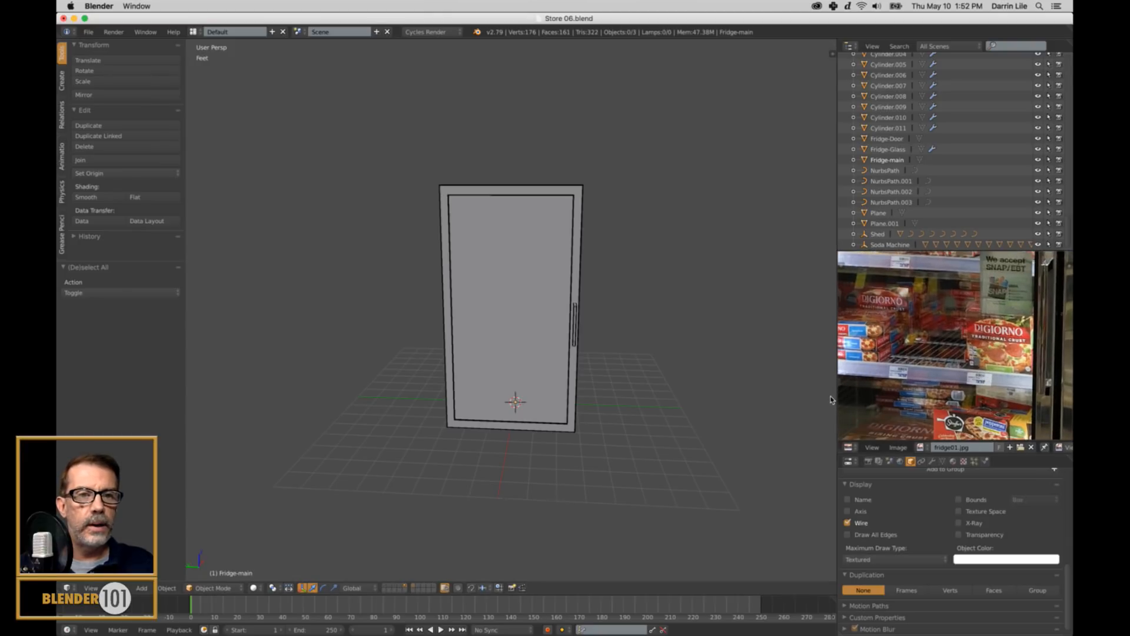
{"action": "left_click_drag", "start_coordinate": [837, 401], "coordinate": [746, 397]}
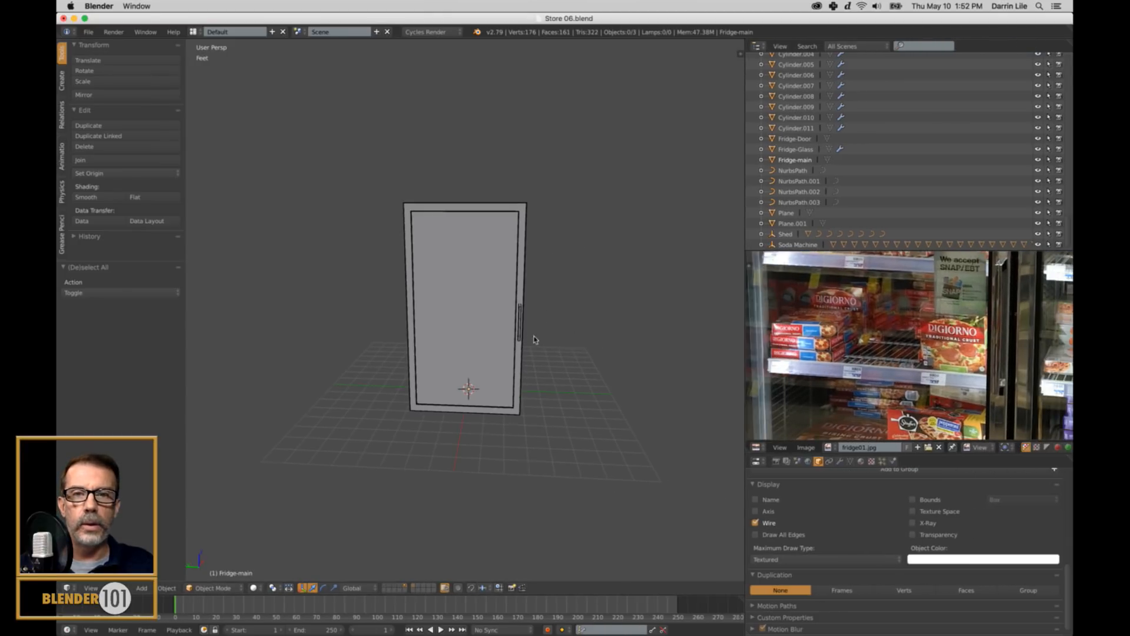
{"action": "scroll", "coordinate": [577, 346], "scroll_direction": "up", "scroll_amount": 2}
{"action": "middle_click_drag", "start_coordinate": [576, 346], "coordinate": [556, 349]}
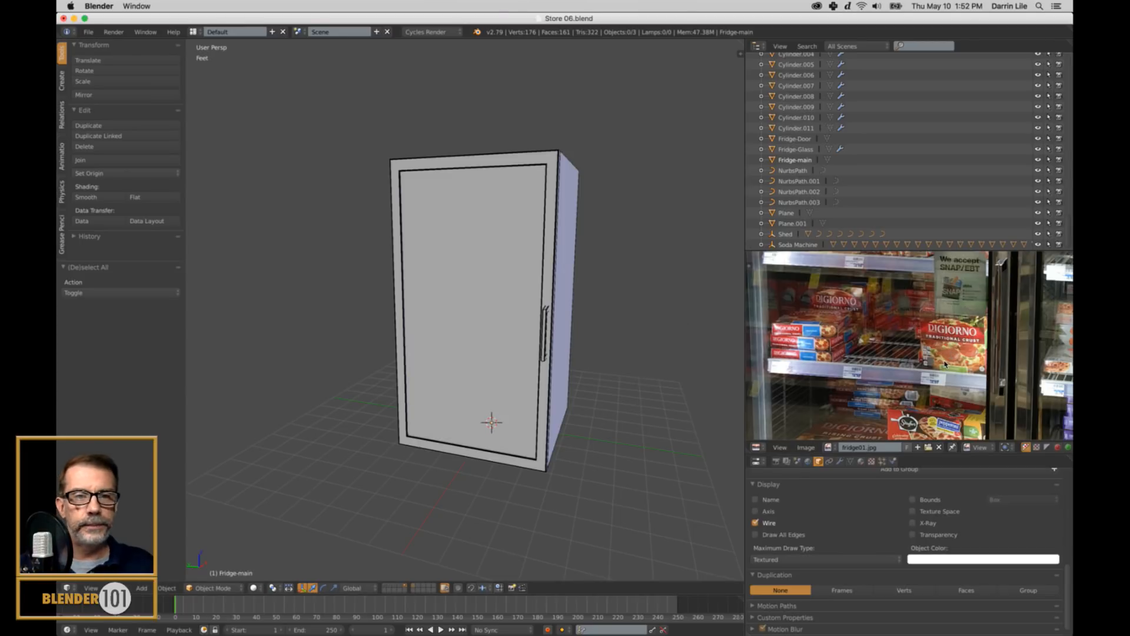
Hide the glass pane to expose the fridge's interior, and bring both freezer doors into view in the reference photo.
{"action": "right_click", "coordinate": [505, 427]}
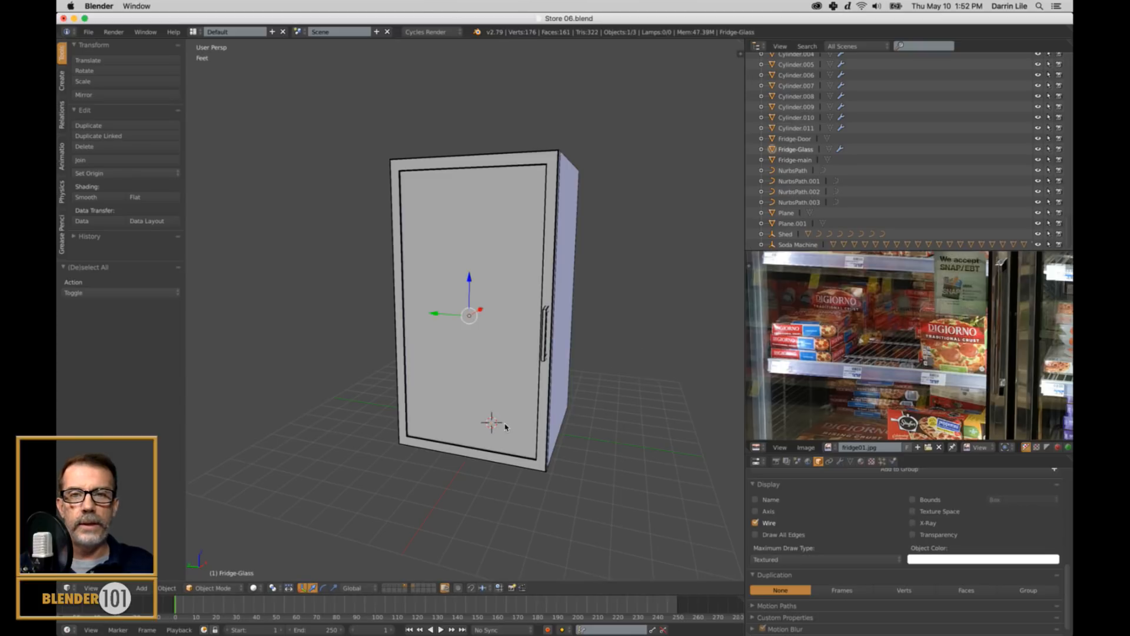
{"action": "key", "text": "h"}
{"action": "scroll", "coordinate": [503, 394], "scroll_direction": "up", "scroll_amount": 2}
{"action": "middle_click_drag", "start_coordinate": [502, 391], "coordinate": [536, 451], "text": "shift"}
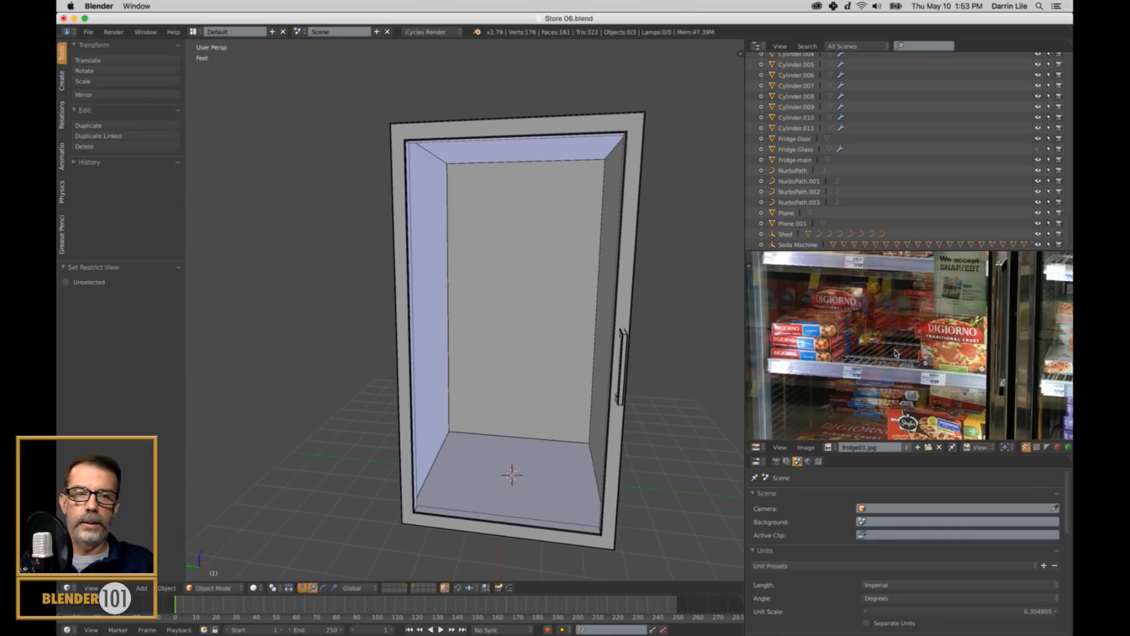
{"action": "scroll", "coordinate": [1030, 327], "scroll_direction": "down", "scroll_amount": 2}
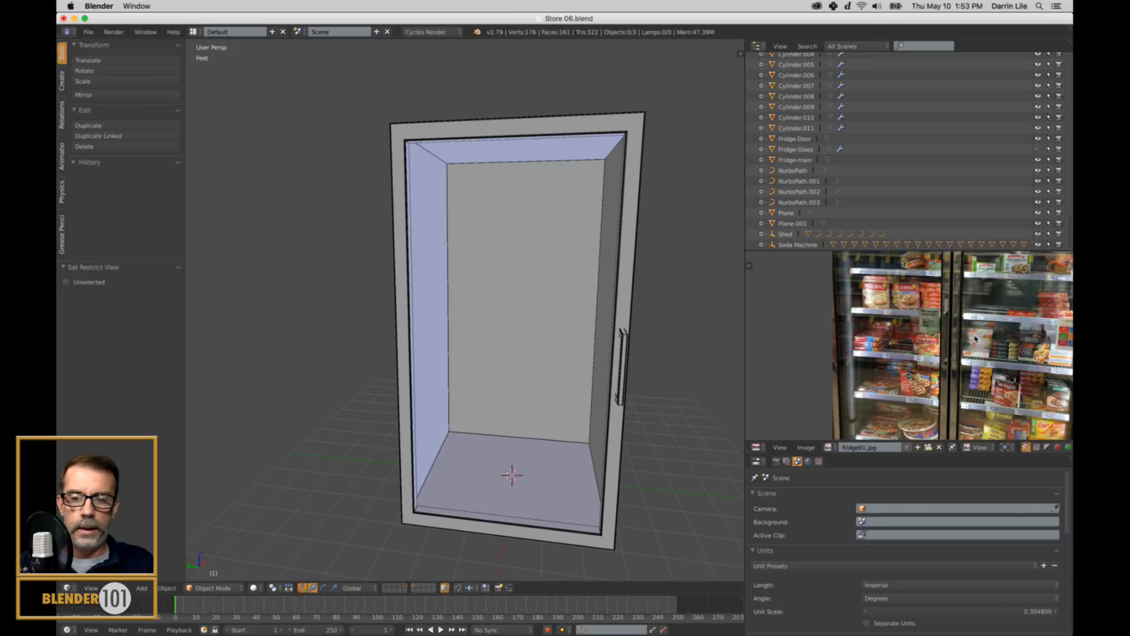
{"action": "middle_click_drag", "start_coordinate": [969, 343], "coordinate": [931, 325]}
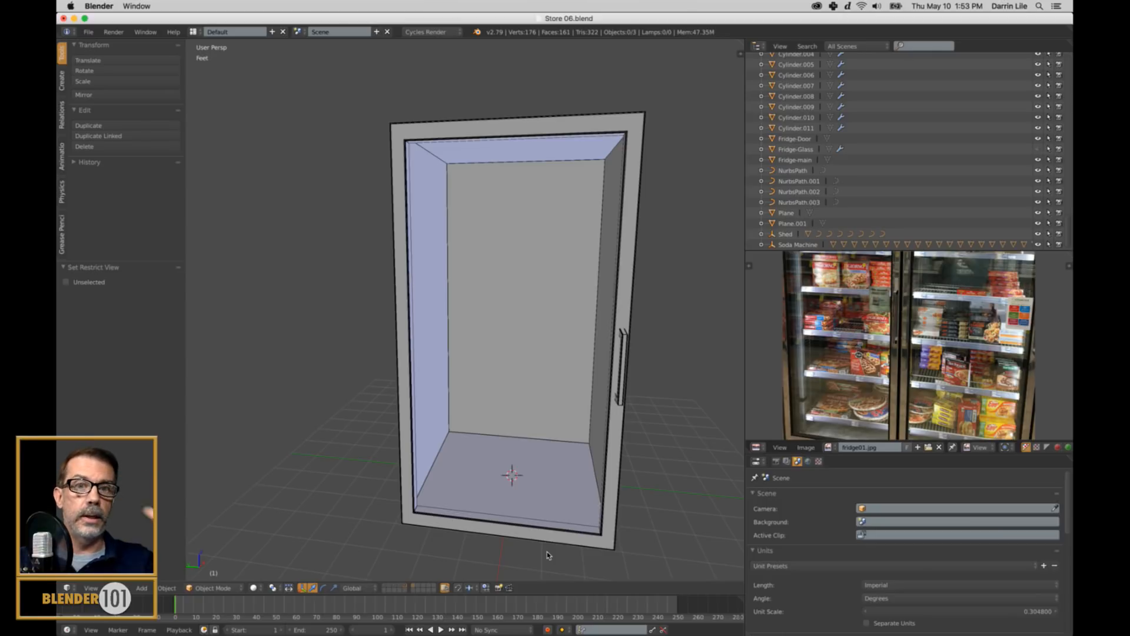
Switch to the layer holding the soda machine and bring all its objects into view.
{"action": "scroll", "coordinate": [571, 423], "scroll_direction": "down", "scroll_amount": 3}
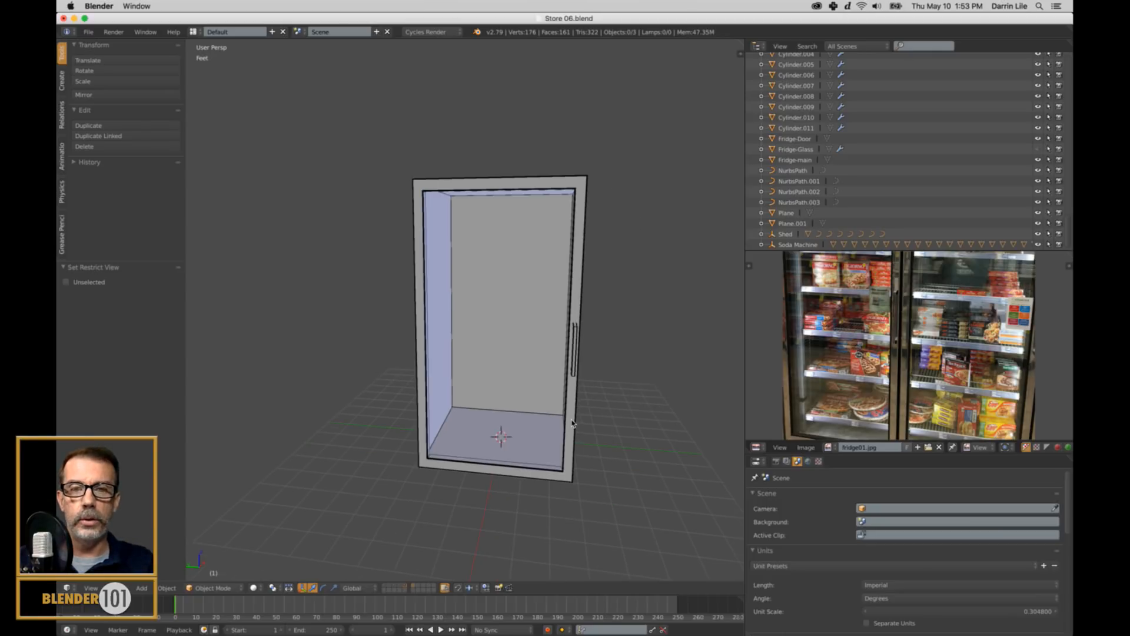
{"action": "left_click", "coordinate": [389, 585]}
{"action": "left_click", "coordinate": [395, 585]}
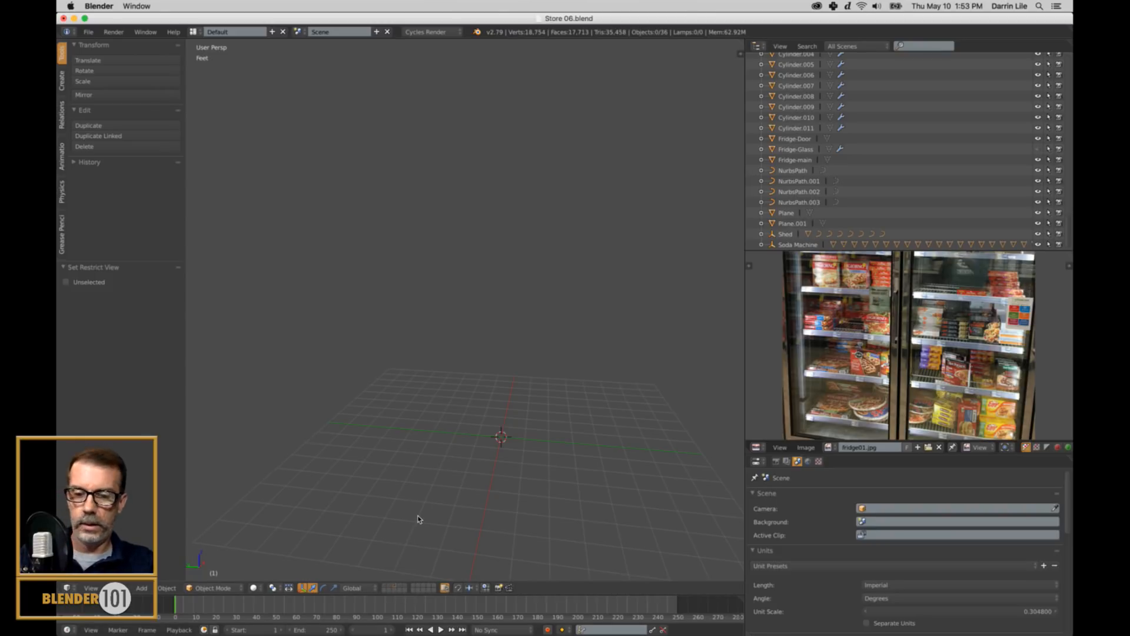
{"action": "key", "text": "Home"}
Frame the soda machine's cabinet and preview the machine from the front in Rendered shading.
{"action": "right_click", "coordinate": [315, 311]}
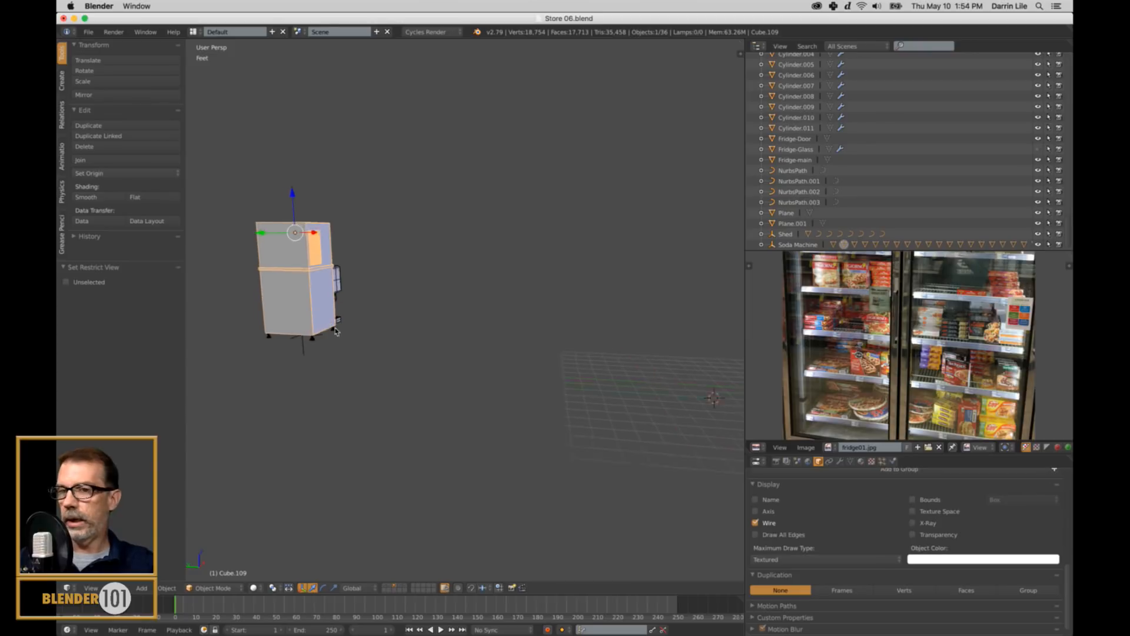
{"action": "key", "text": "KP_Decimal"}
{"action": "middle_click_drag", "start_coordinate": [624, 399], "coordinate": [518, 421]}
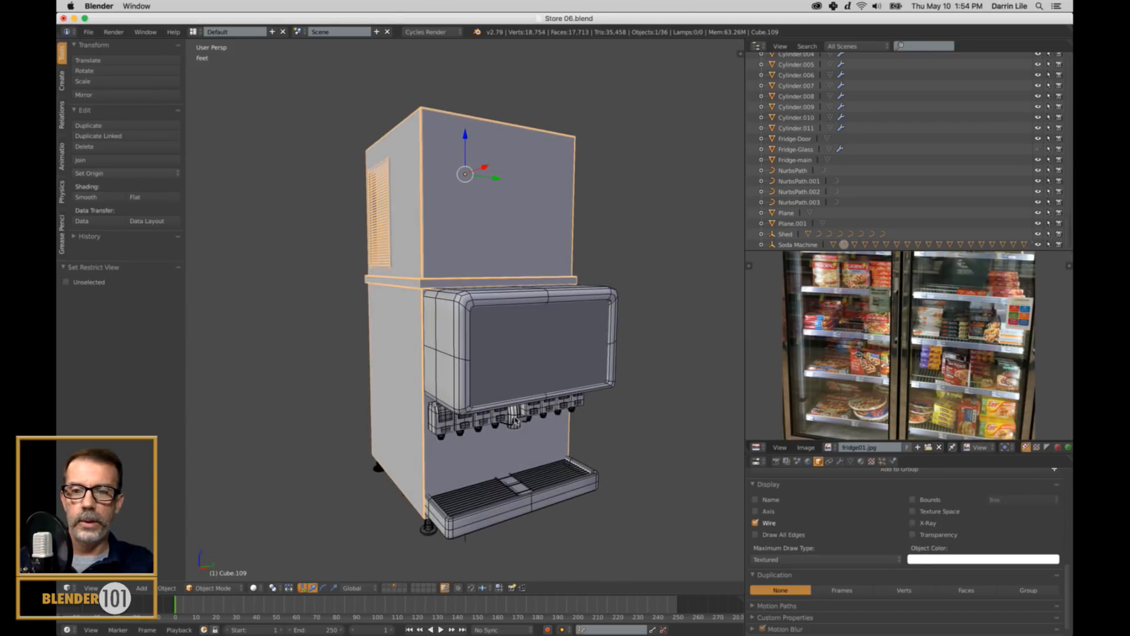
{"action": "left_click", "coordinate": [255, 588]}
{"action": "left_click", "coordinate": [270, 516]}
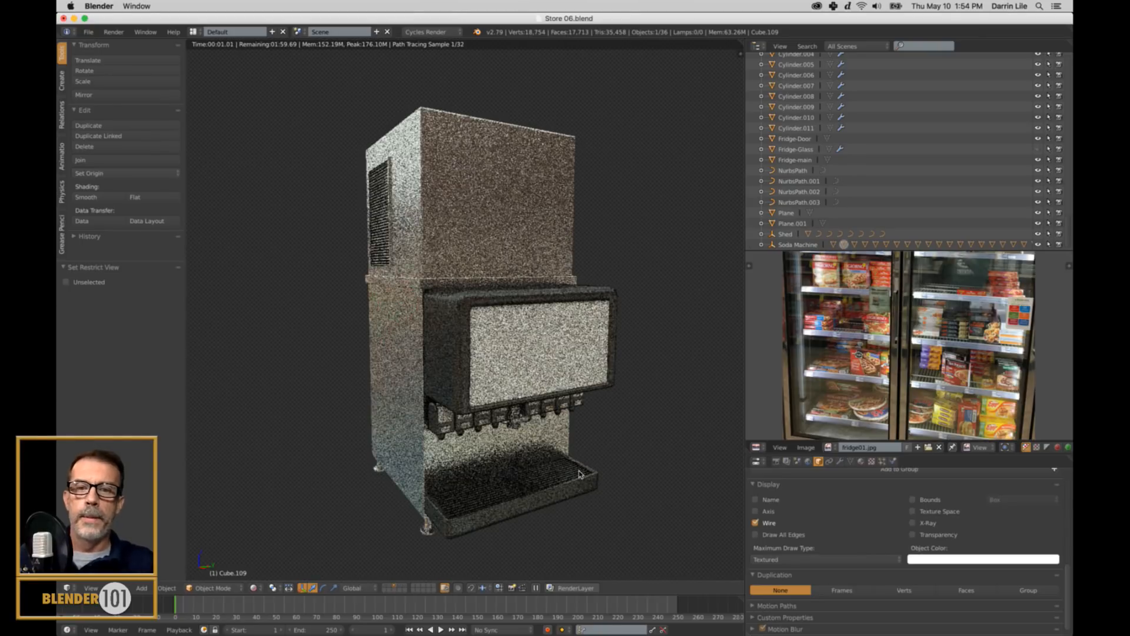
Take the viewport out of Rendered shading and show the layer holding the store interior.
{"action": "middle_click_drag", "start_coordinate": [664, 469], "coordinate": [666, 468]}
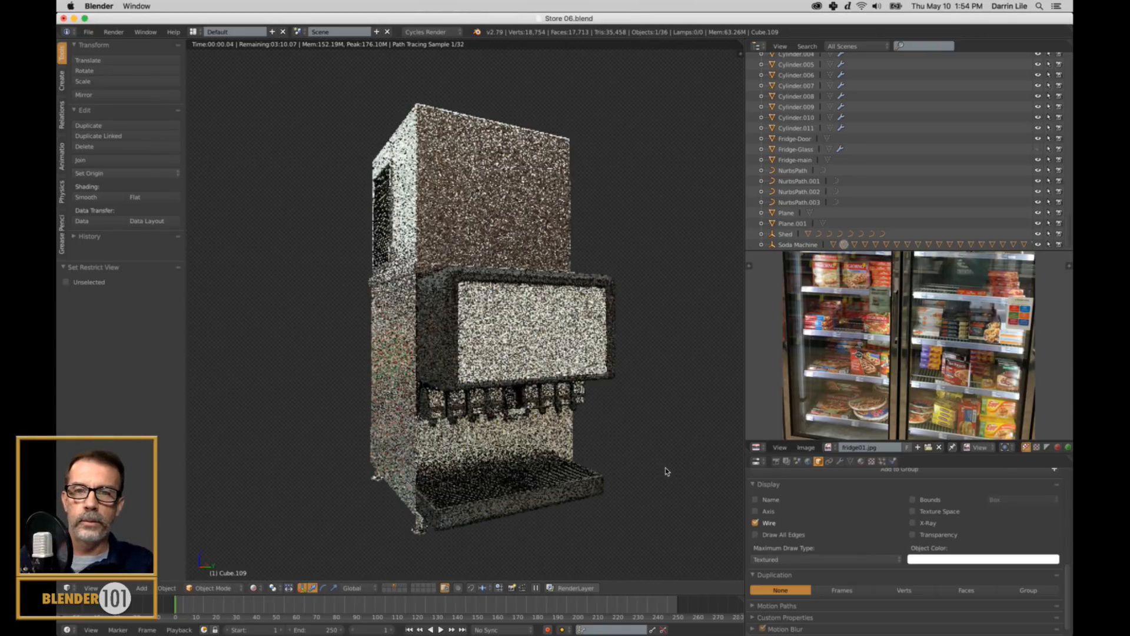
{"action": "left_click", "coordinate": [256, 588]}
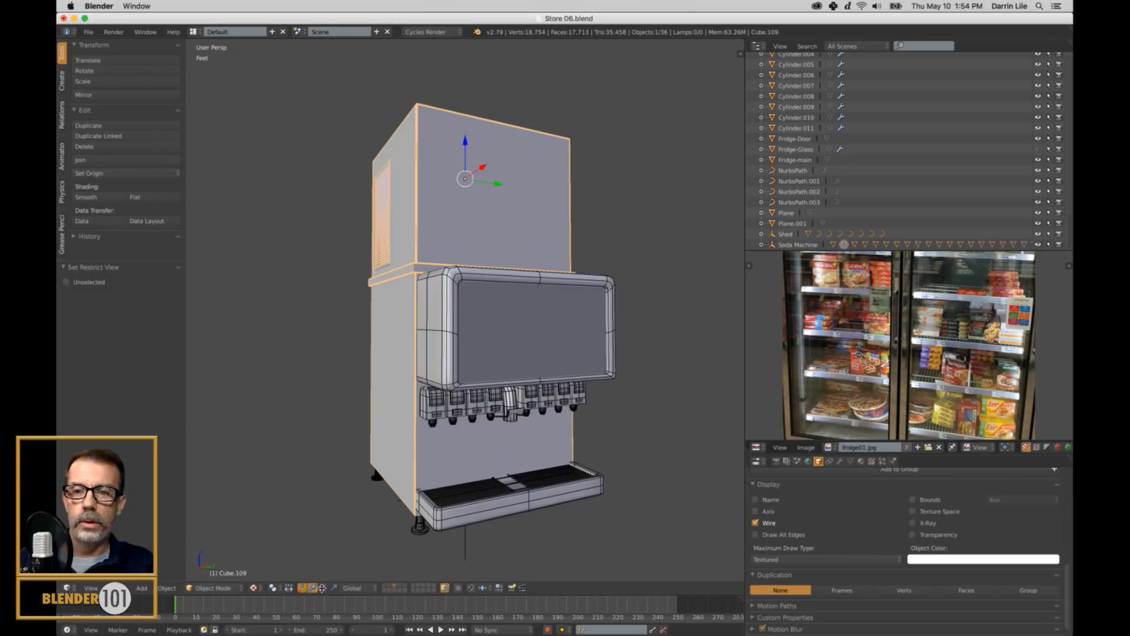
{"action": "left_click", "coordinate": [386, 585]}
{"action": "scroll", "coordinate": [537, 436], "scroll_direction": "down", "scroll_amount": 6}
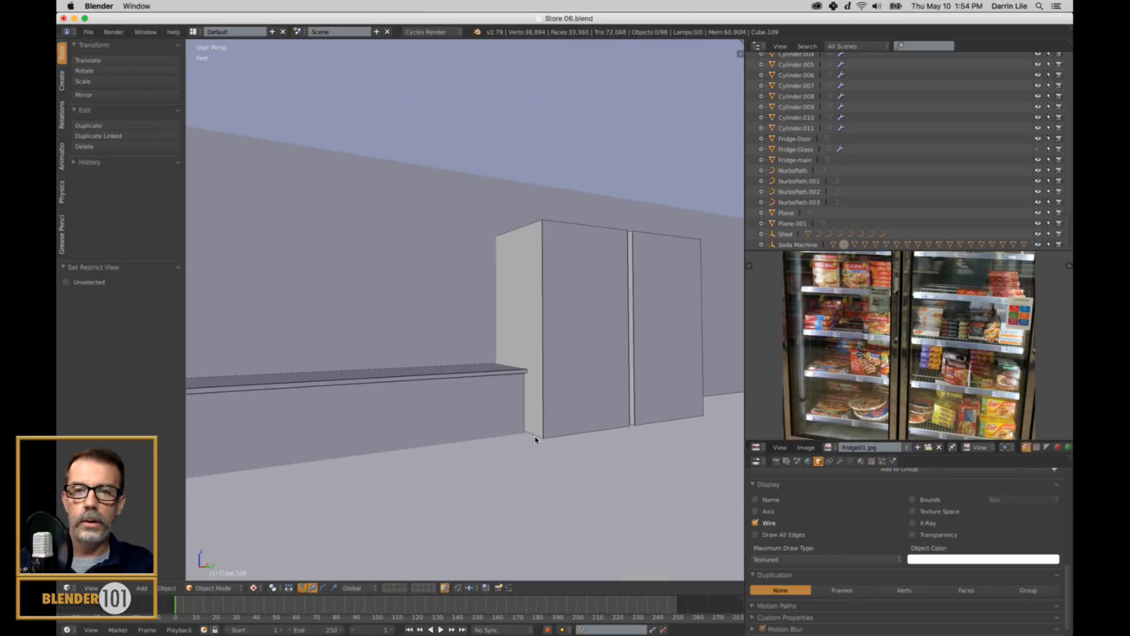
{"action": "scroll", "coordinate": [556, 415], "scroll_direction": "down", "scroll_amount": 5}
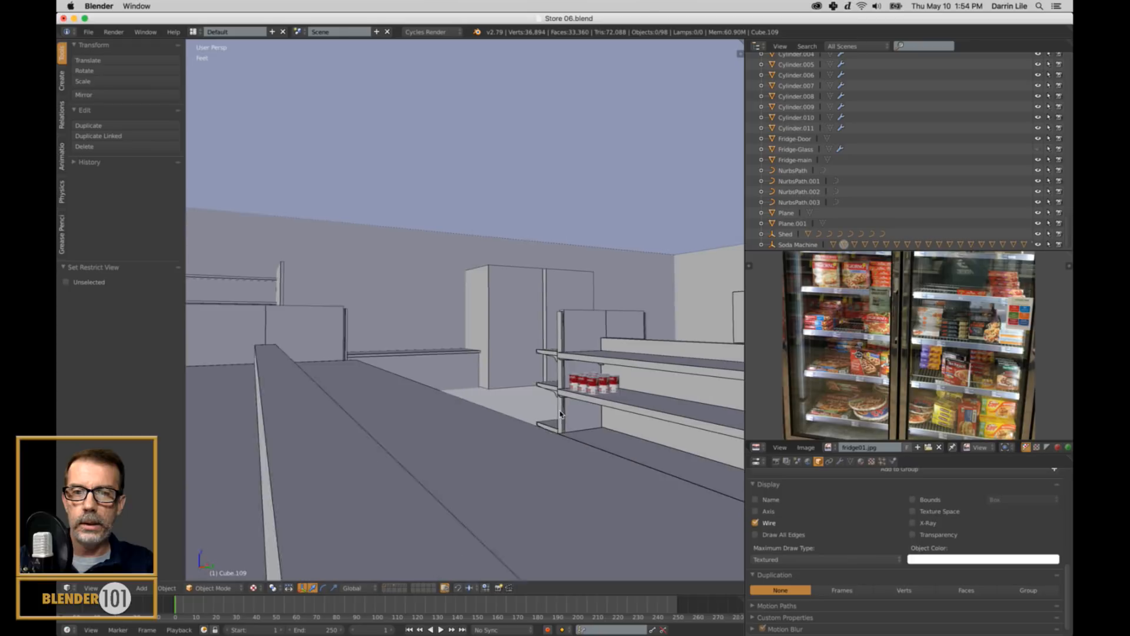
Frame one of the soup cans on the store shelf to examine its label up close.
{"action": "right_click", "coordinate": [598, 389]}
{"action": "key", "text": "KP_Decimal"}
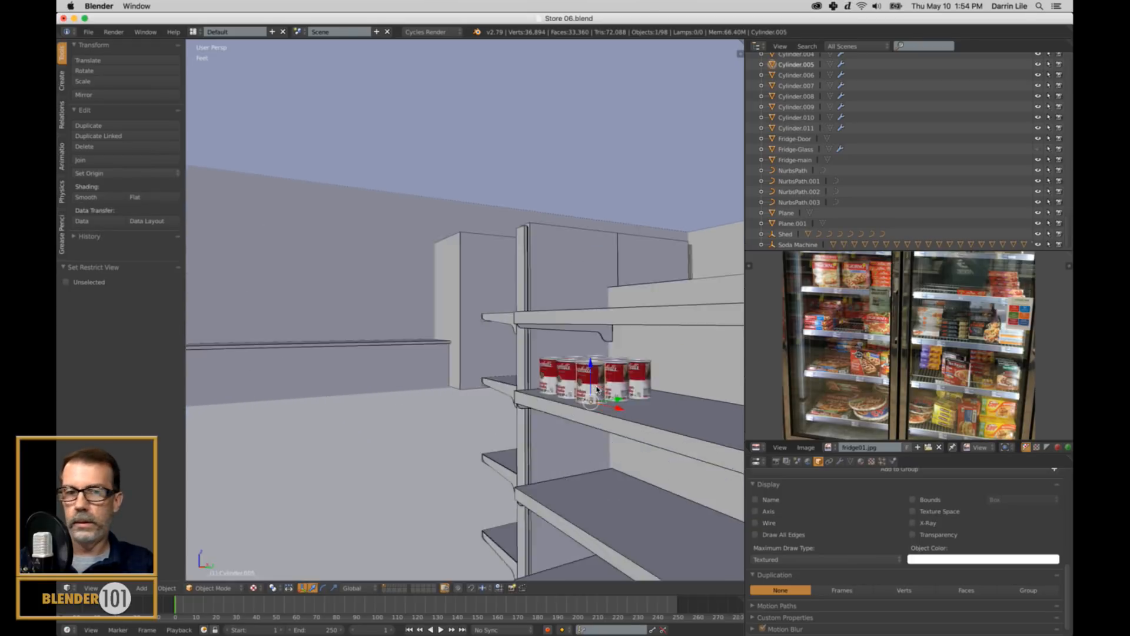
{"action": "scroll", "coordinate": [525, 448], "scroll_direction": "down", "scroll_amount": 7}
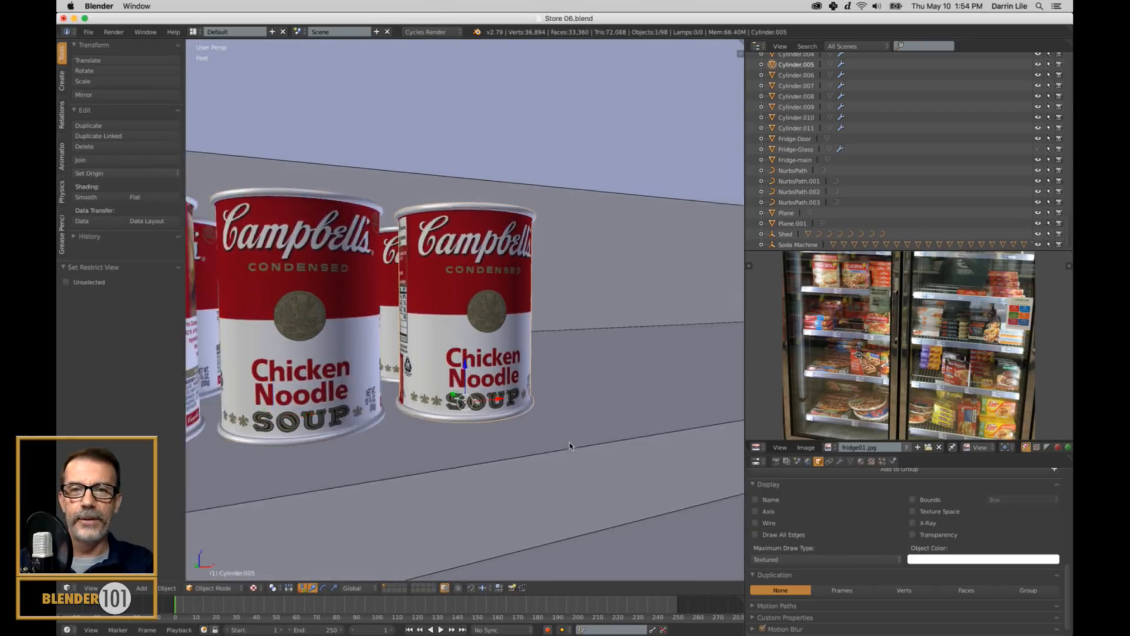
{"action": "scroll", "coordinate": [577, 436], "scroll_direction": "down", "scroll_amount": 7}
Examine the Froot Loops and Cocoa Pebbles cereal boxes up close and on their place along the store aisle.
{"action": "middle_click_drag", "start_coordinate": [641, 415], "coordinate": [424, 426], "text": "shift"}
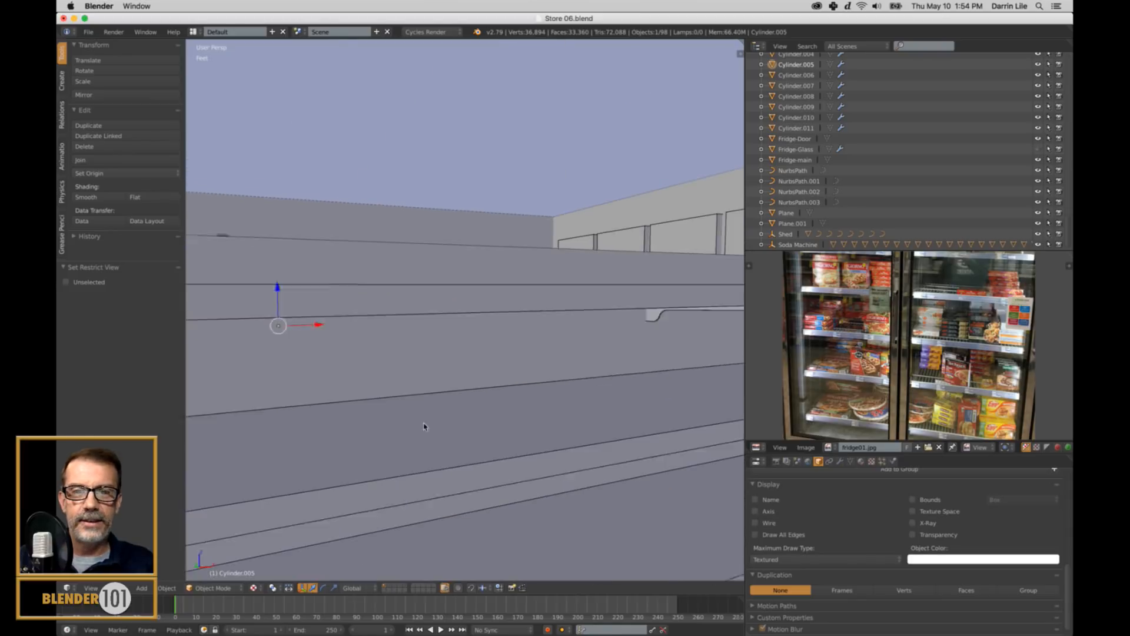
{"action": "scroll", "coordinate": [425, 425], "scroll_direction": "down", "scroll_amount": 2}
{"action": "scroll", "coordinate": [564, 387], "scroll_direction": "down", "scroll_amount": 2}
{"action": "middle_click_drag", "start_coordinate": [564, 387], "coordinate": [640, 318]}
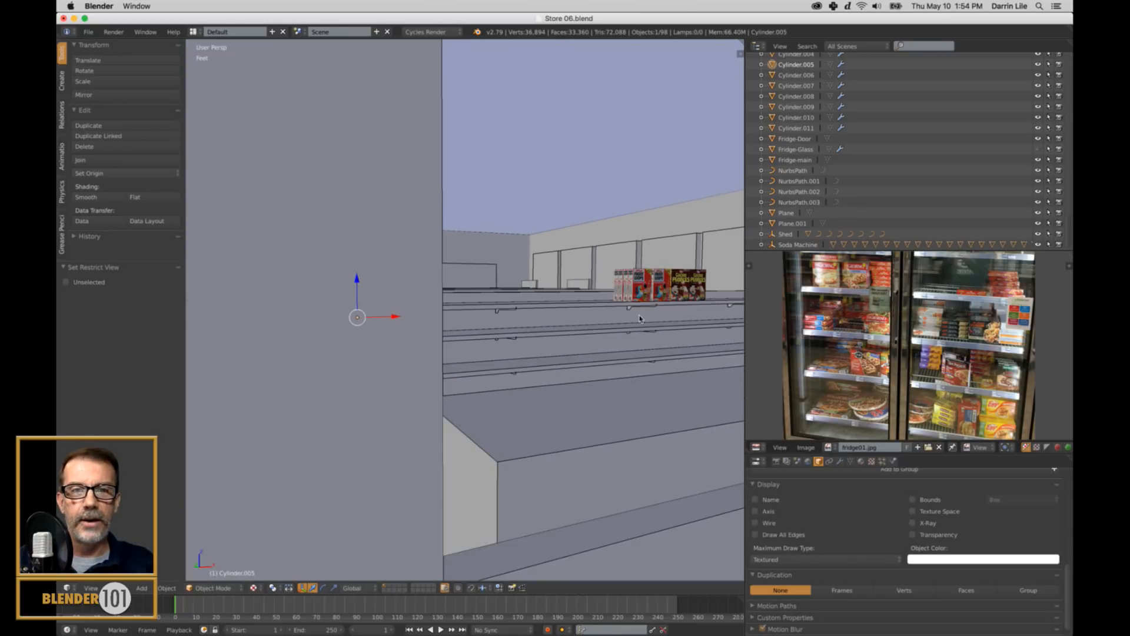
{"action": "right_click", "coordinate": [661, 285]}
{"action": "key", "text": "KP_Decimal"}
{"action": "scroll", "coordinate": [537, 390], "scroll_direction": "down", "scroll_amount": 3}
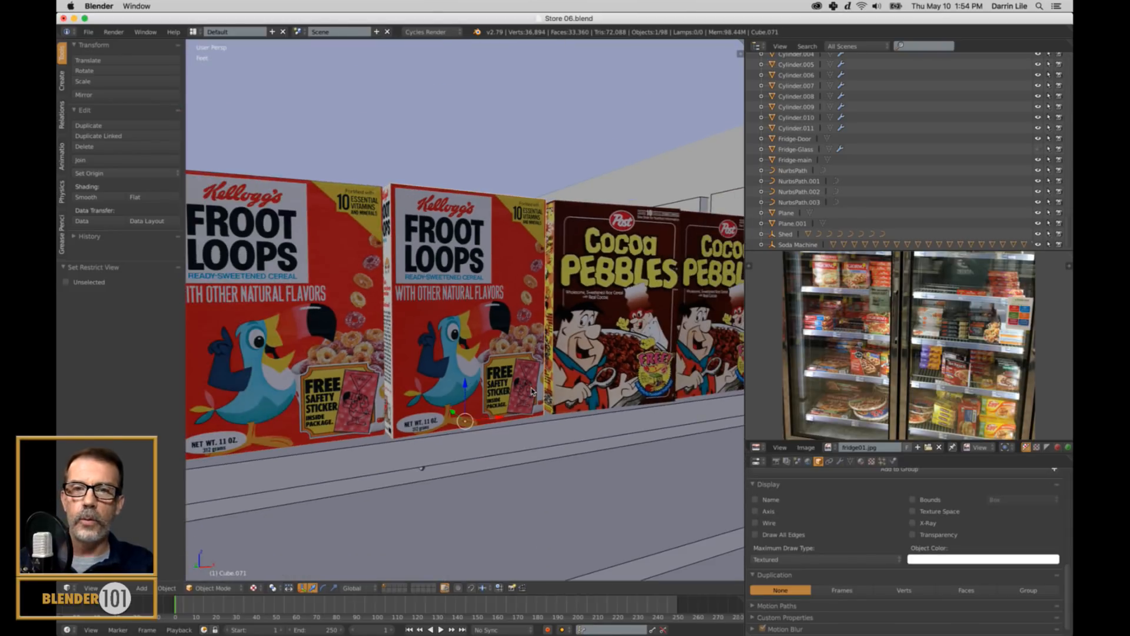
{"action": "key", "text": "a"}
{"action": "scroll", "coordinate": [542, 395], "scroll_direction": "down", "scroll_amount": 2}
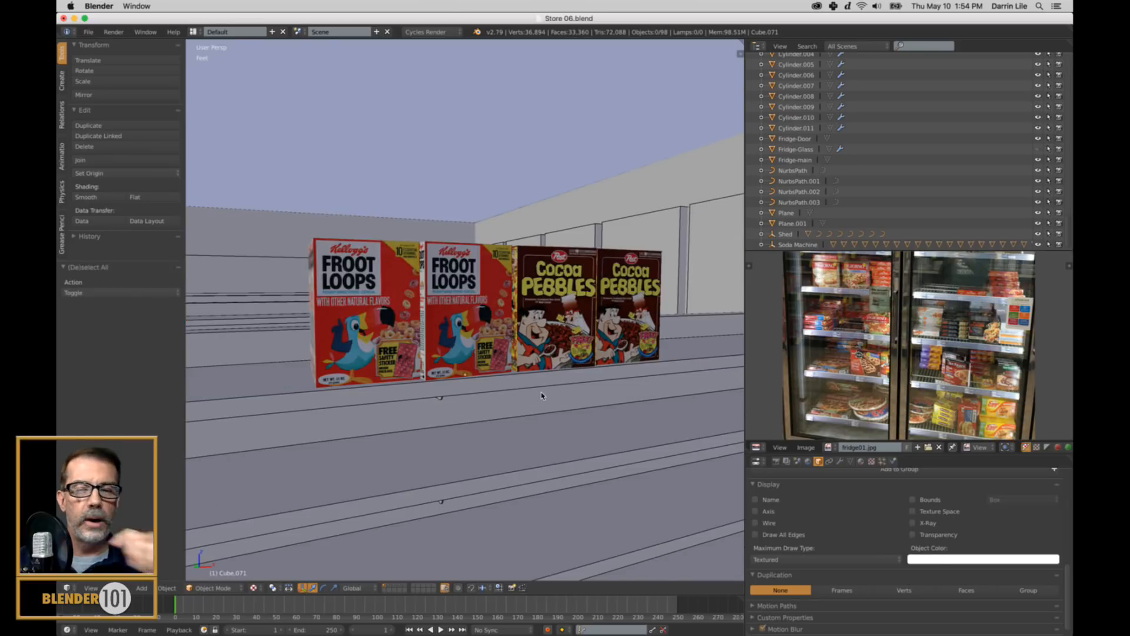
{"action": "middle_click_drag", "start_coordinate": [524, 402], "coordinate": [535, 412]}
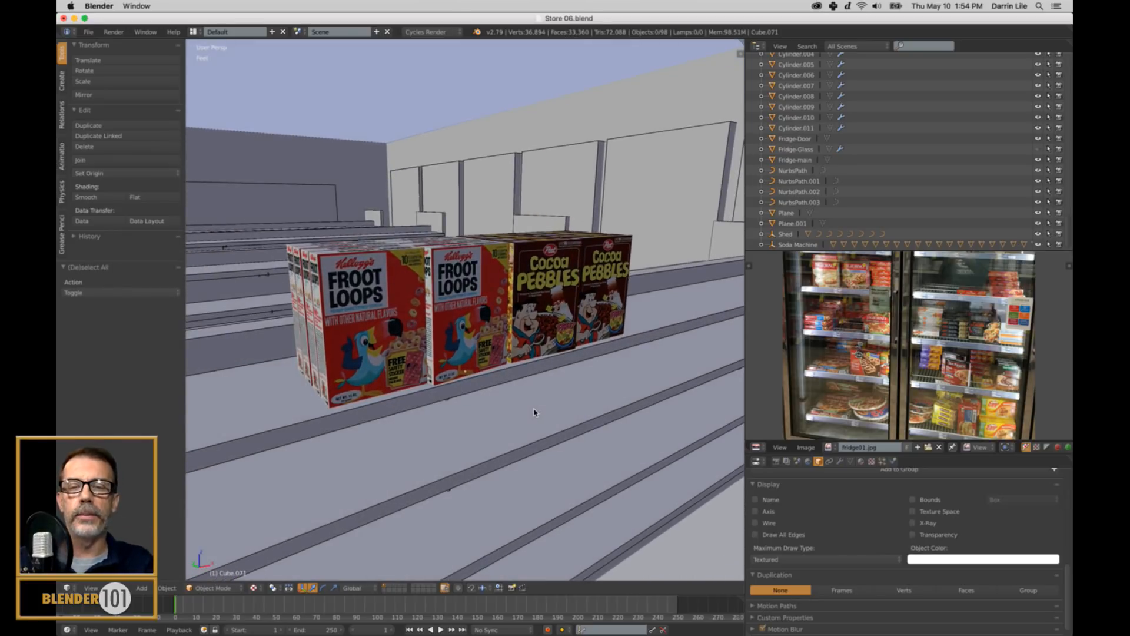
{"action": "scroll", "coordinate": [534, 412], "scroll_direction": "down", "scroll_amount": 6}
{"action": "scroll", "coordinate": [469, 344], "scroll_direction": "up", "scroll_amount": 4}
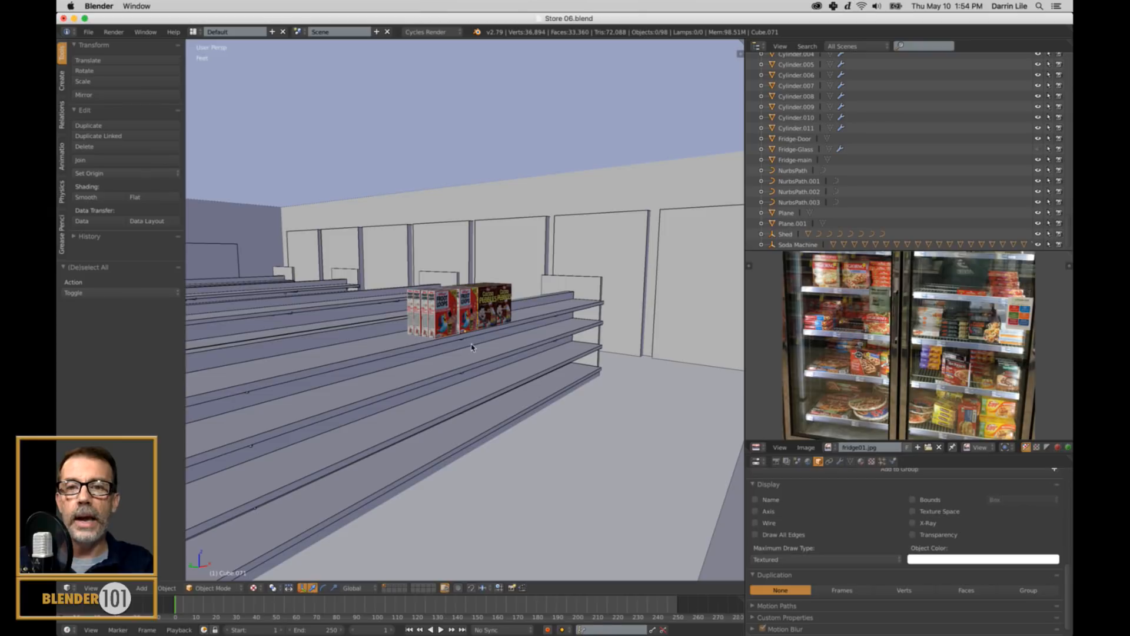
{"action": "scroll", "coordinate": [510, 353], "scroll_direction": "up", "scroll_amount": 4}
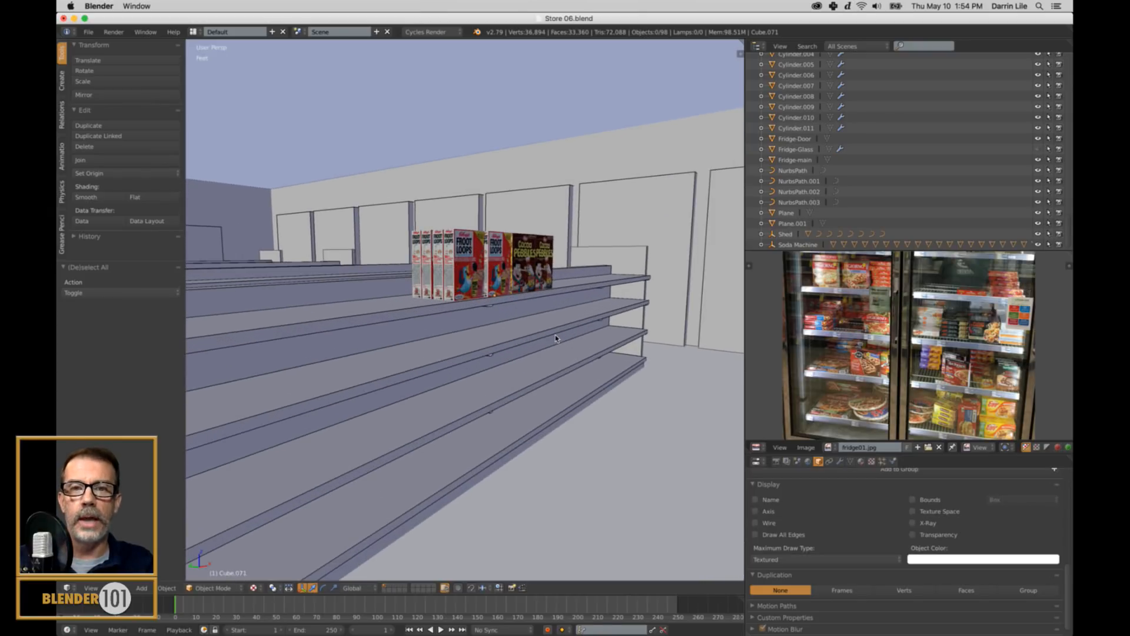
Switch to the layer holding the fridge and bring the whole fridge into view from the front.
{"action": "left_click", "coordinate": [407, 584]}
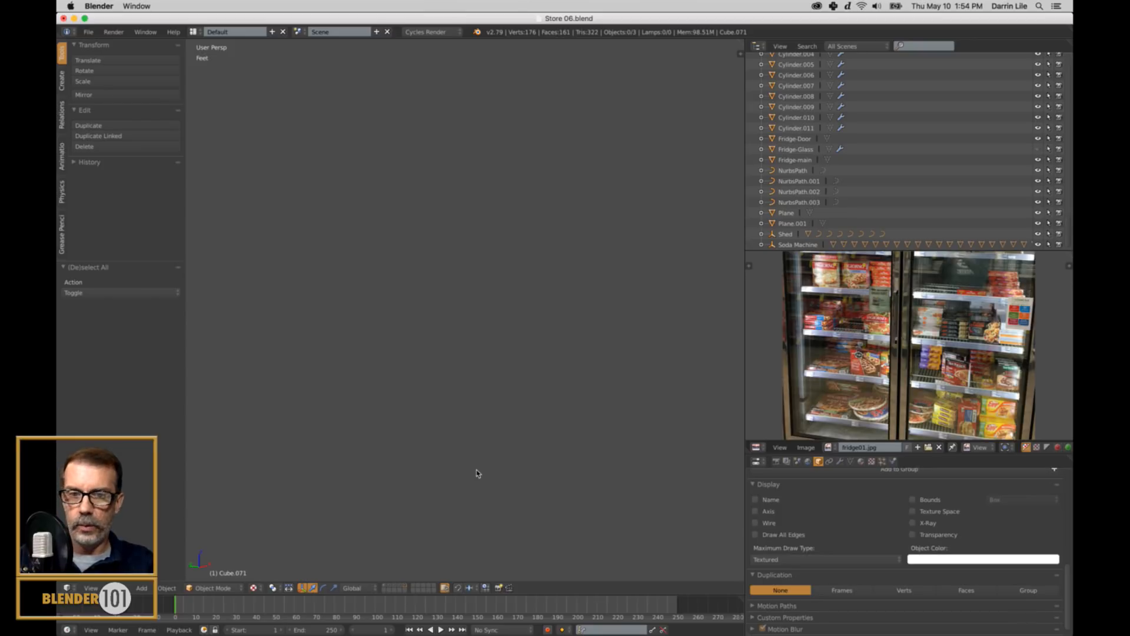
{"action": "key", "text": "Home"}
{"action": "scroll", "coordinate": [524, 423], "scroll_direction": "down", "scroll_amount": 4}
{"action": "middle_click_drag", "start_coordinate": [523, 438], "coordinate": [538, 444]}
{"action": "scroll", "coordinate": [548, 436], "scroll_direction": "up", "scroll_amount": 4}
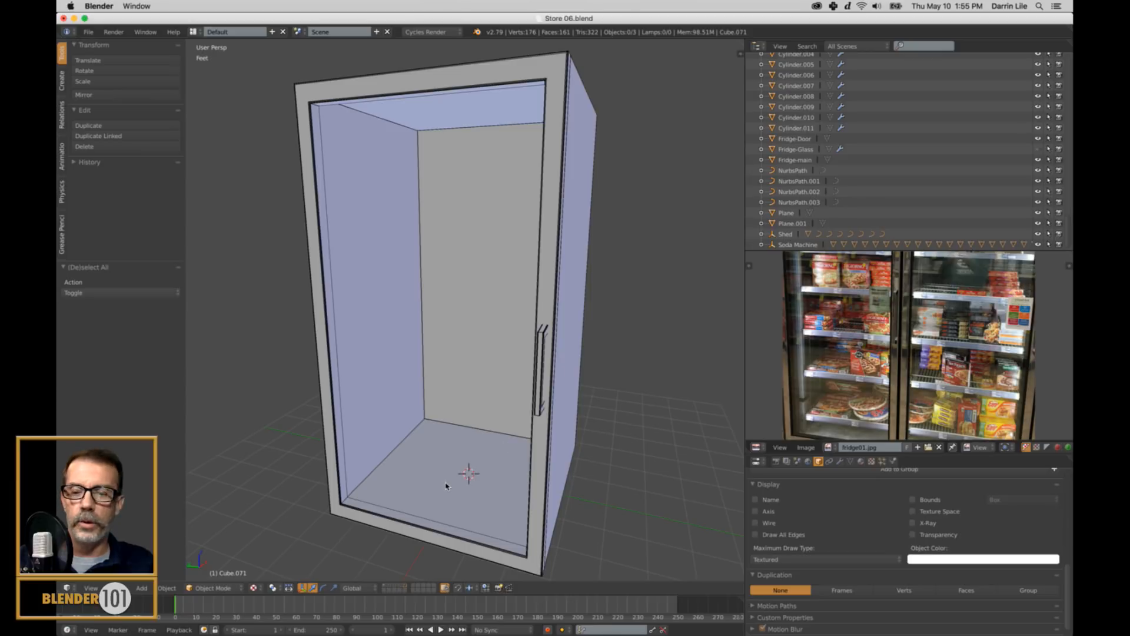
Snap the 3D cursor midway between the two inner side wall faces of Fridge-main, using Solid shading.
{"action": "middle_click_drag", "start_coordinate": [426, 473], "coordinate": [482, 415]}
{"action": "right_click", "coordinate": [547, 375]}
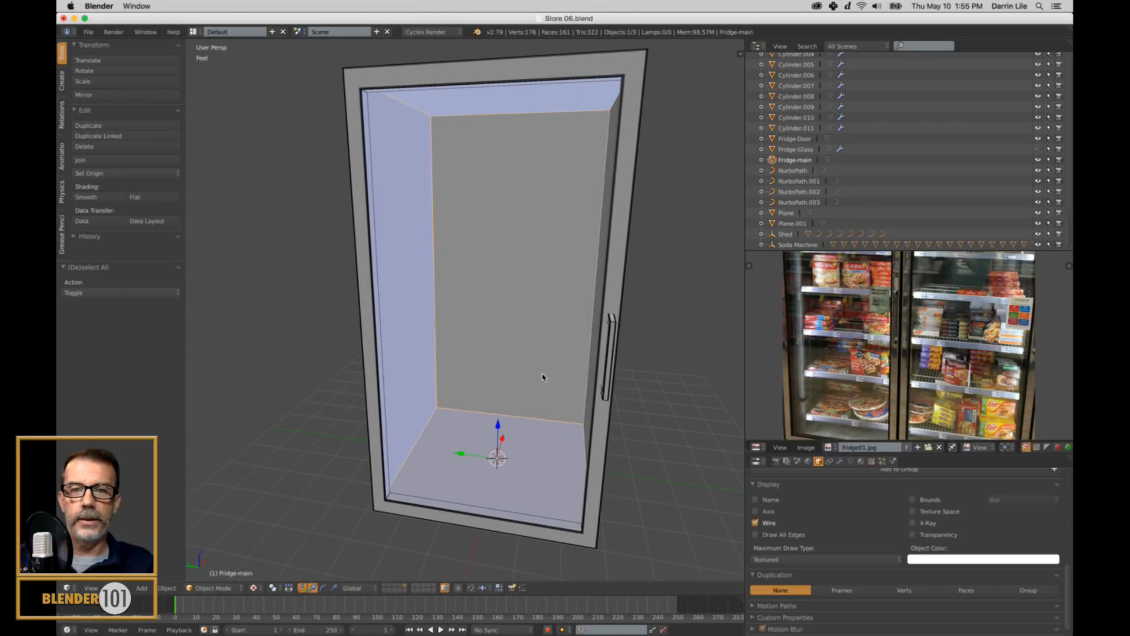
{"action": "key", "text": "Tab"}
{"action": "key", "text": "ctrl+Tab"}
{"action": "left_click", "coordinate": [451, 354]}
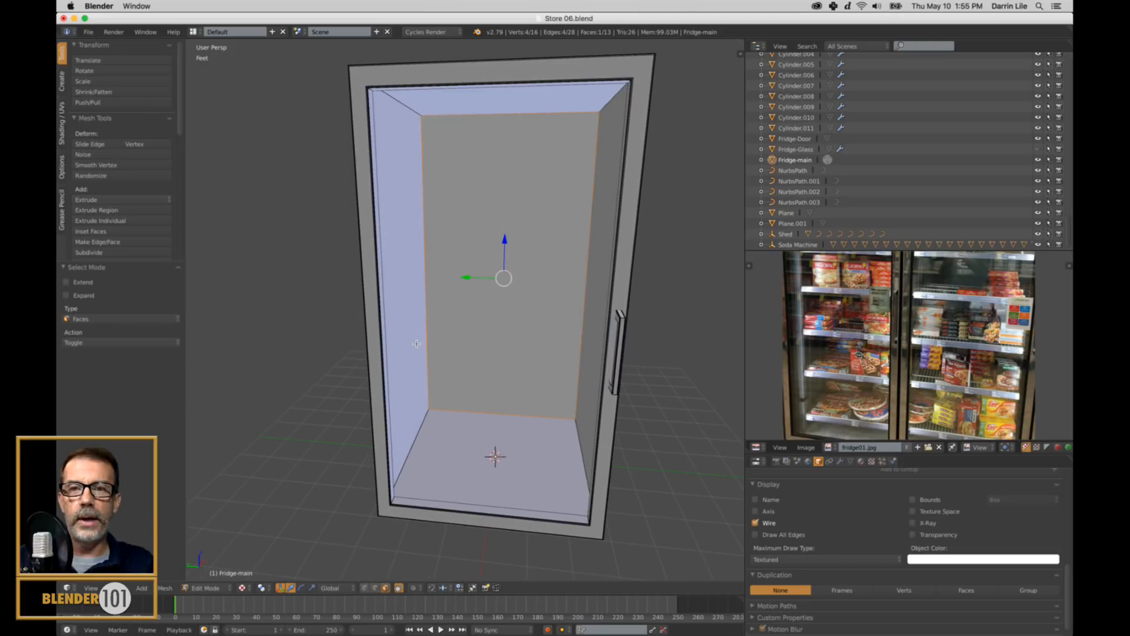
{"action": "right_click", "coordinate": [429, 352]}
{"action": "middle_click_drag", "start_coordinate": [428, 351], "coordinate": [454, 359]}
{"action": "right_click", "coordinate": [592, 317], "text": "shift"}
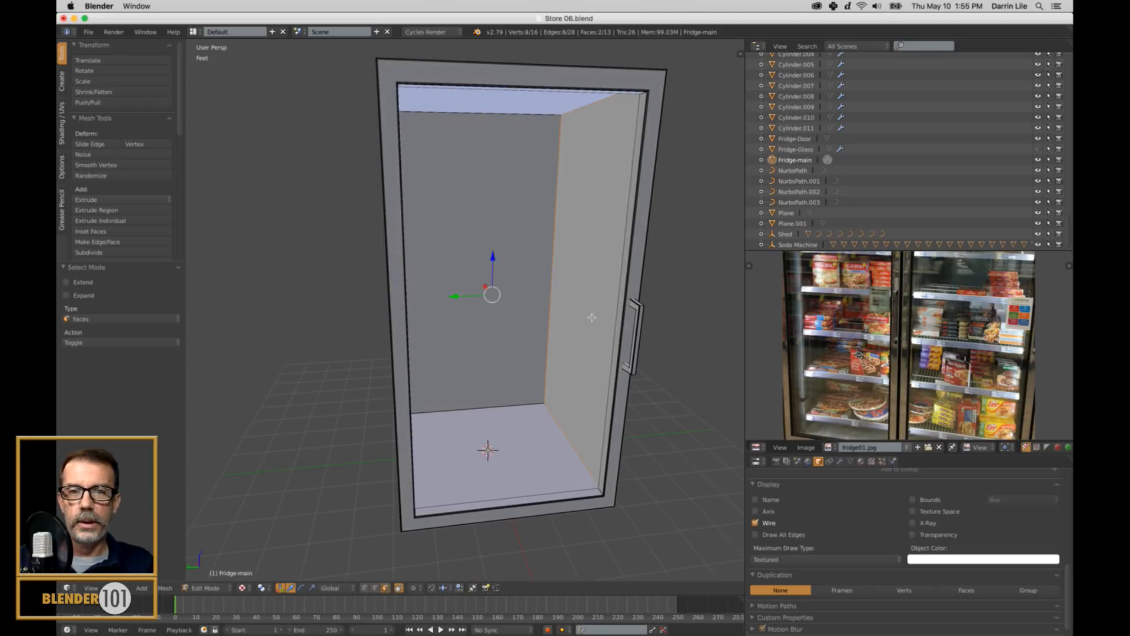
{"action": "middle_click_drag", "start_coordinate": [587, 342], "coordinate": [521, 347]}
{"action": "left_click", "coordinate": [248, 592]}
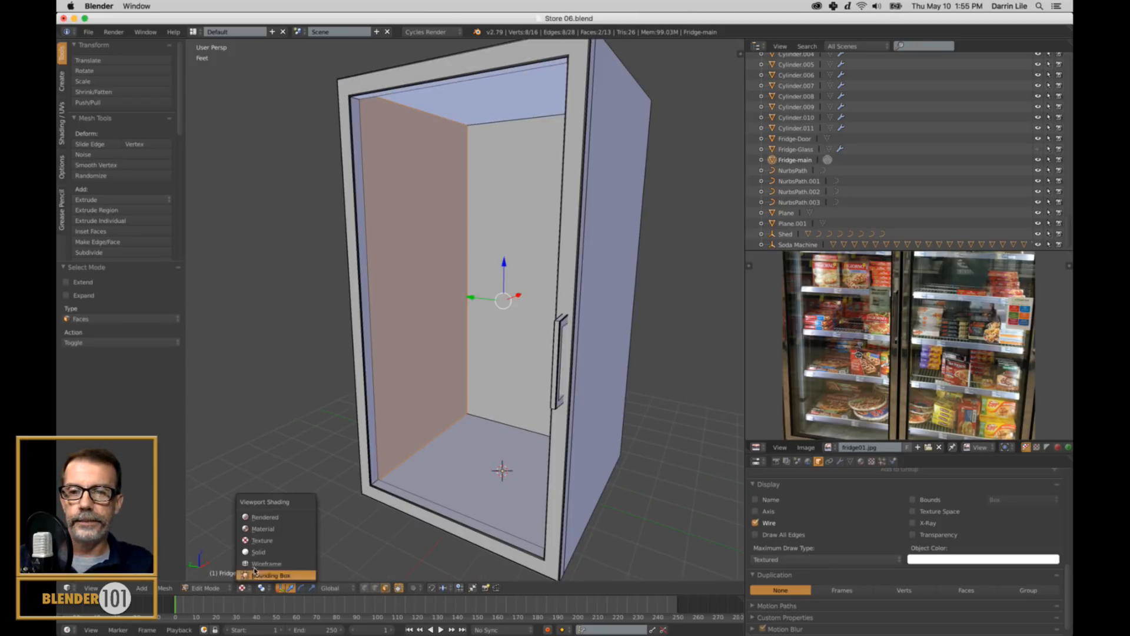
{"action": "left_click", "coordinate": [273, 552]}
{"action": "middle_click_drag", "start_coordinate": [357, 507], "coordinate": [383, 506]}
{"action": "key", "text": "shift+s"}
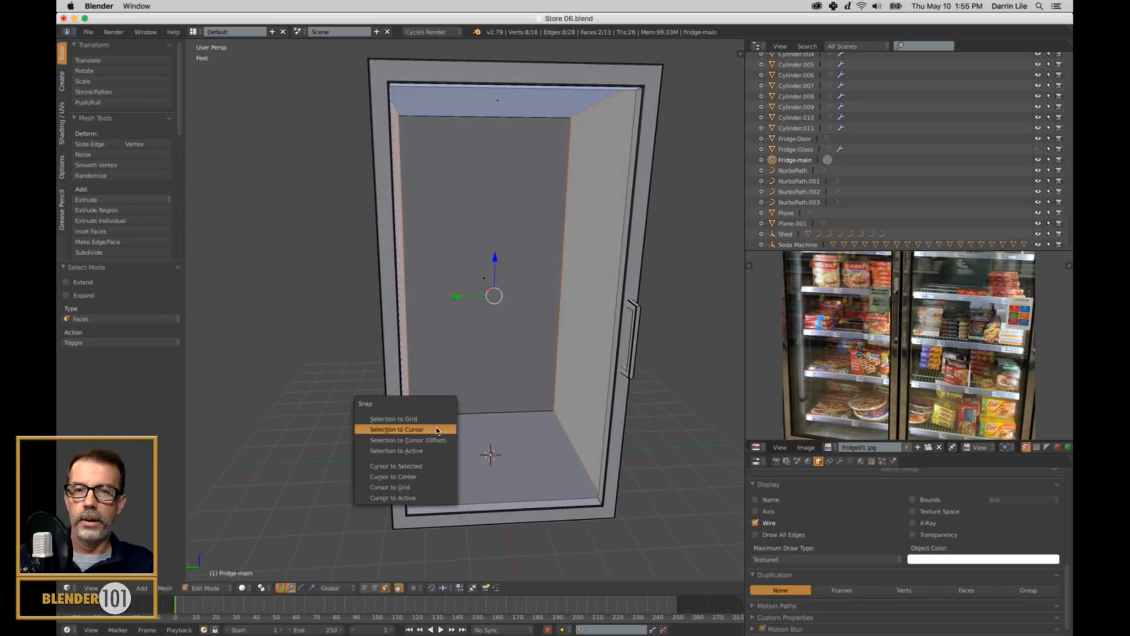
{"action": "left_click", "coordinate": [406, 466]}
{"action": "key", "text": "a"}
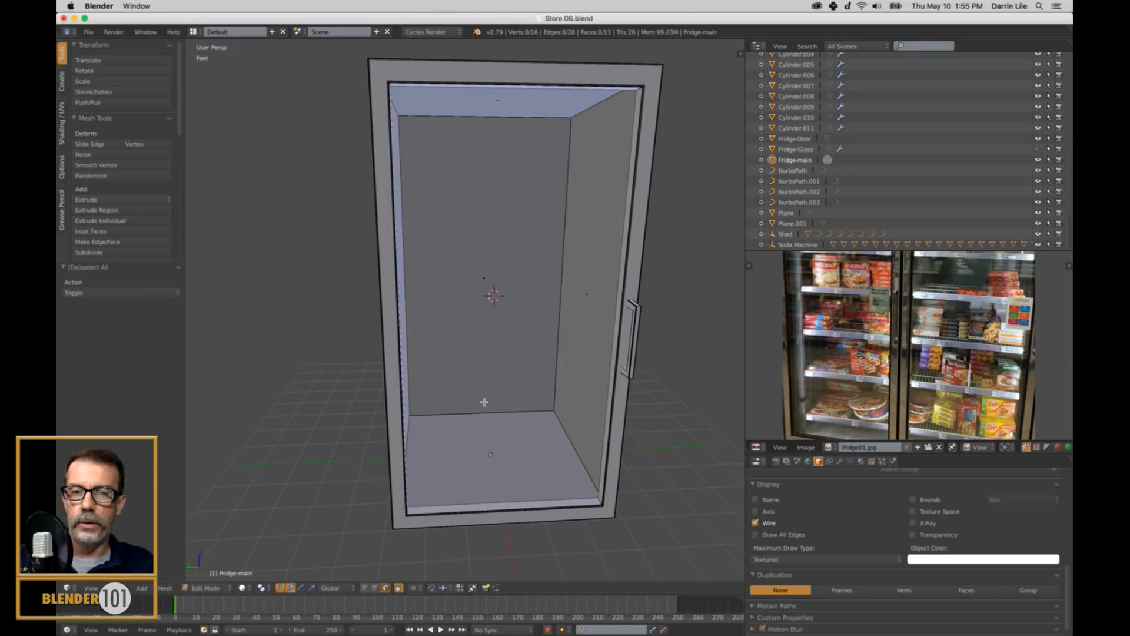
{"action": "key", "text": "Tab"}
Add a cube at the 3D cursor inside the fridge and scale it uniformly to about 0.32.
{"action": "scroll", "coordinate": [484, 402], "scroll_direction": "down", "scroll_amount": 6}
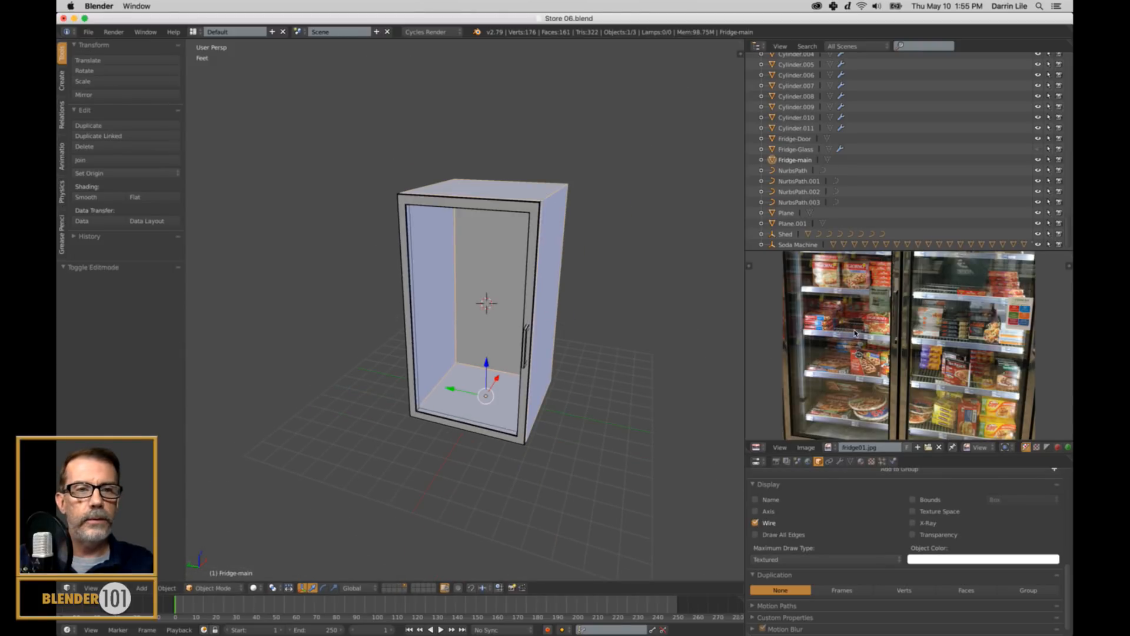
{"action": "scroll", "coordinate": [972, 299], "scroll_direction": "up", "scroll_amount": 5}
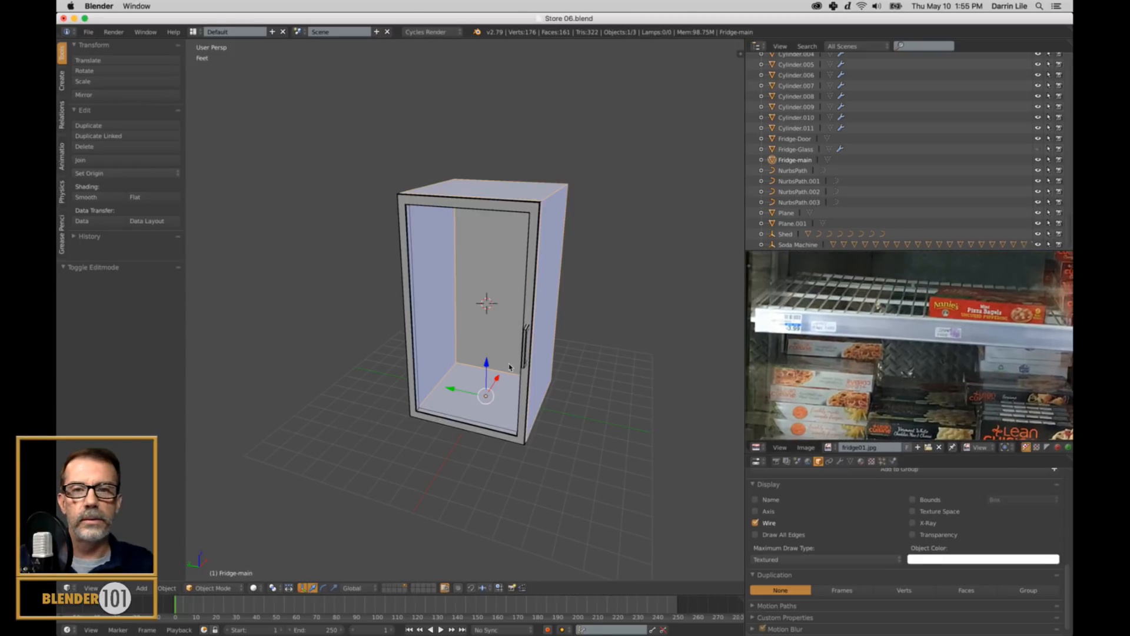
{"action": "scroll", "coordinate": [503, 348], "scroll_direction": "up", "scroll_amount": 4}
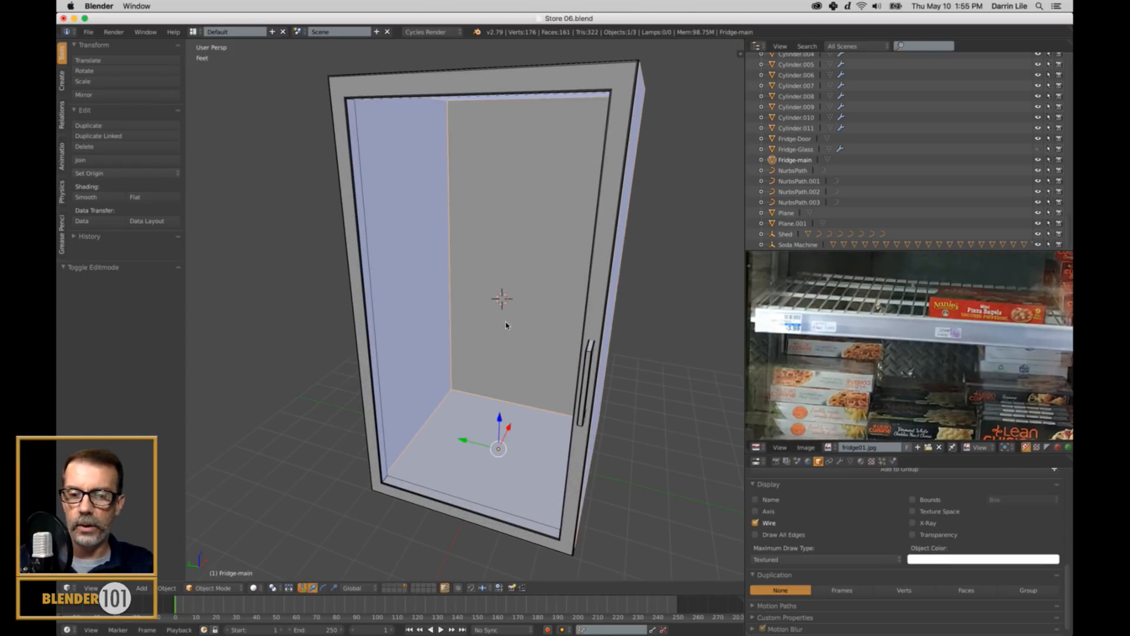
{"action": "key", "text": "a"}
{"action": "key", "text": "shift+a"}
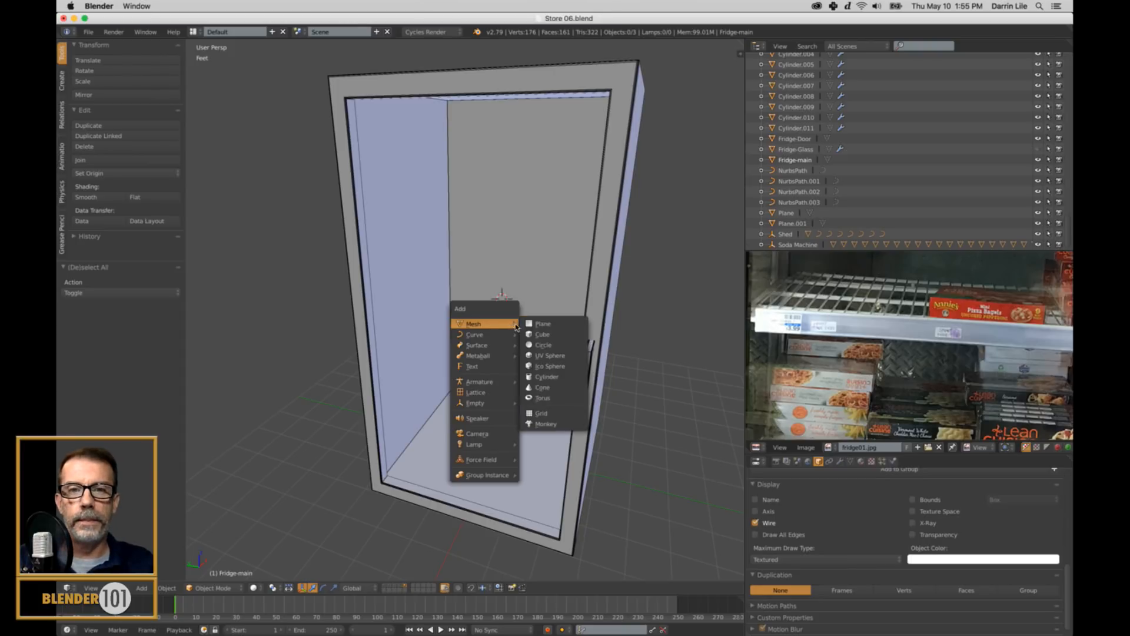
{"action": "left_click", "coordinate": [543, 334]}
{"action": "key", "text": "s"}
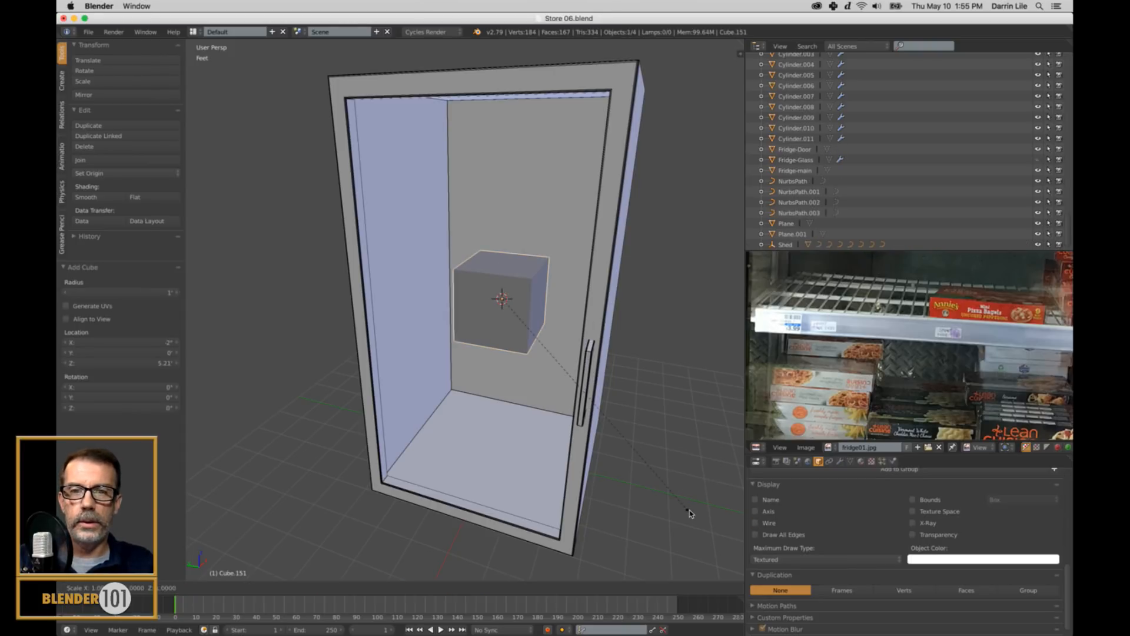
{"action": "left_click", "coordinate": [564, 367]}
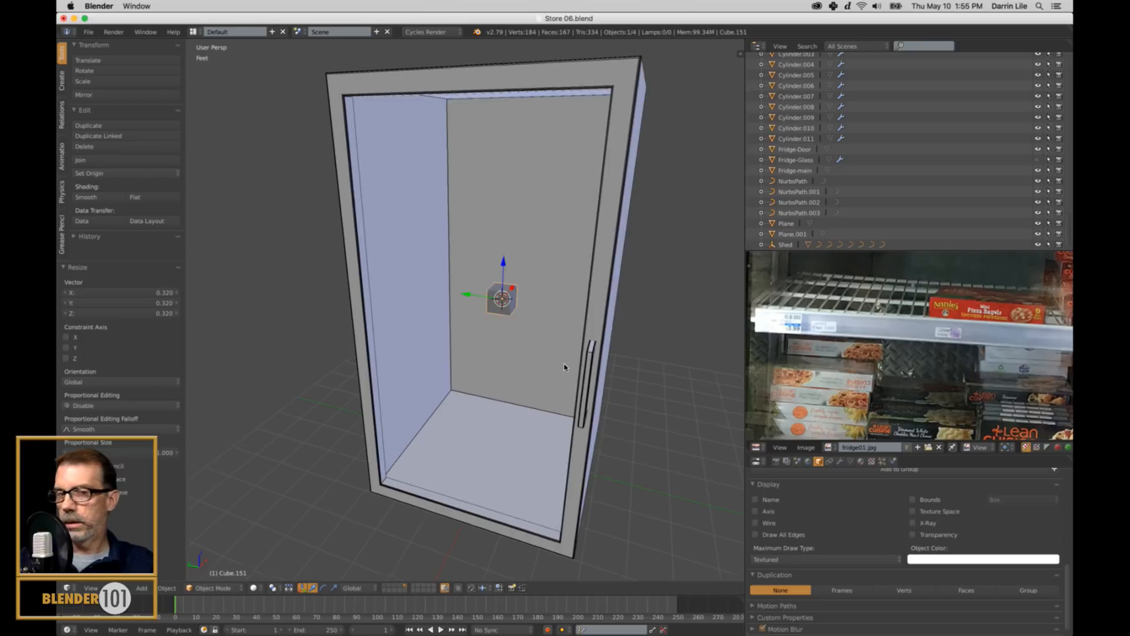
Flatten the new cube by scaling it to about 0.113 along the X axis.
{"action": "key", "text": "KP_Decimal"}
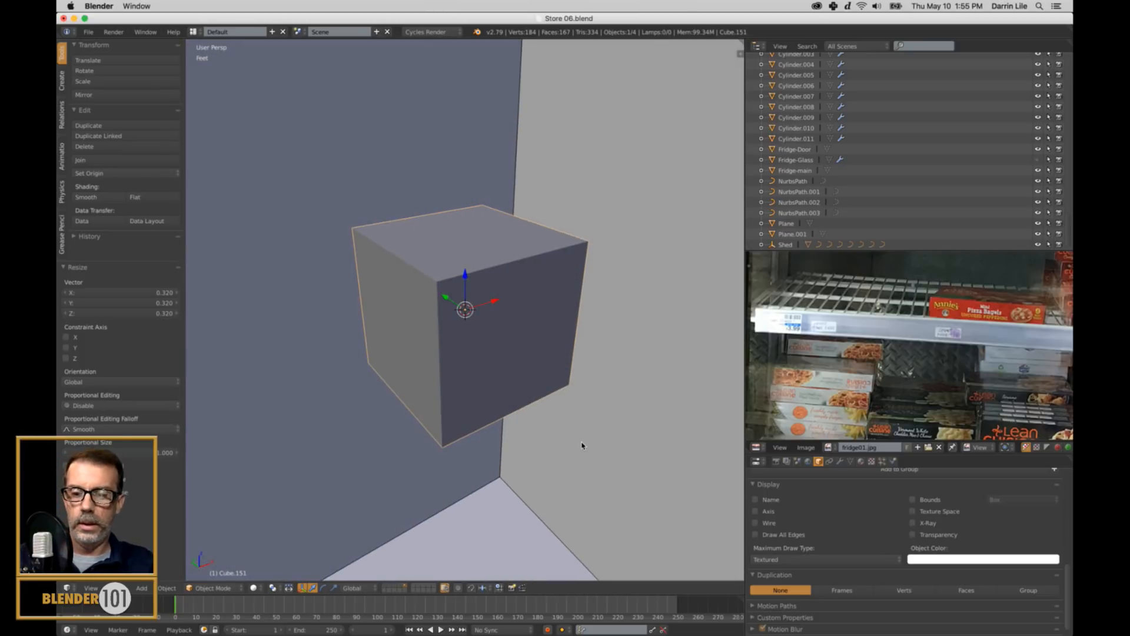
{"action": "key", "text": "s"}
{"action": "key", "text": "x"}
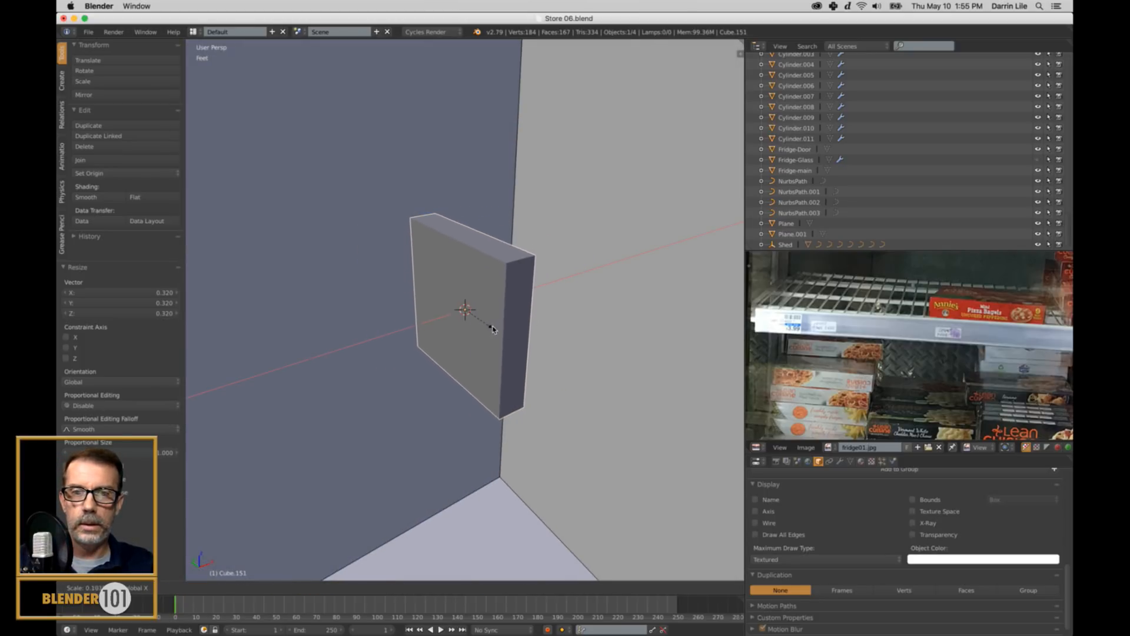
{"action": "left_click", "coordinate": [495, 332]}
Move the flattened cube about -2.52 ft along the X axis toward the fridge door.
{"action": "key", "text": "KP_Decimal"}
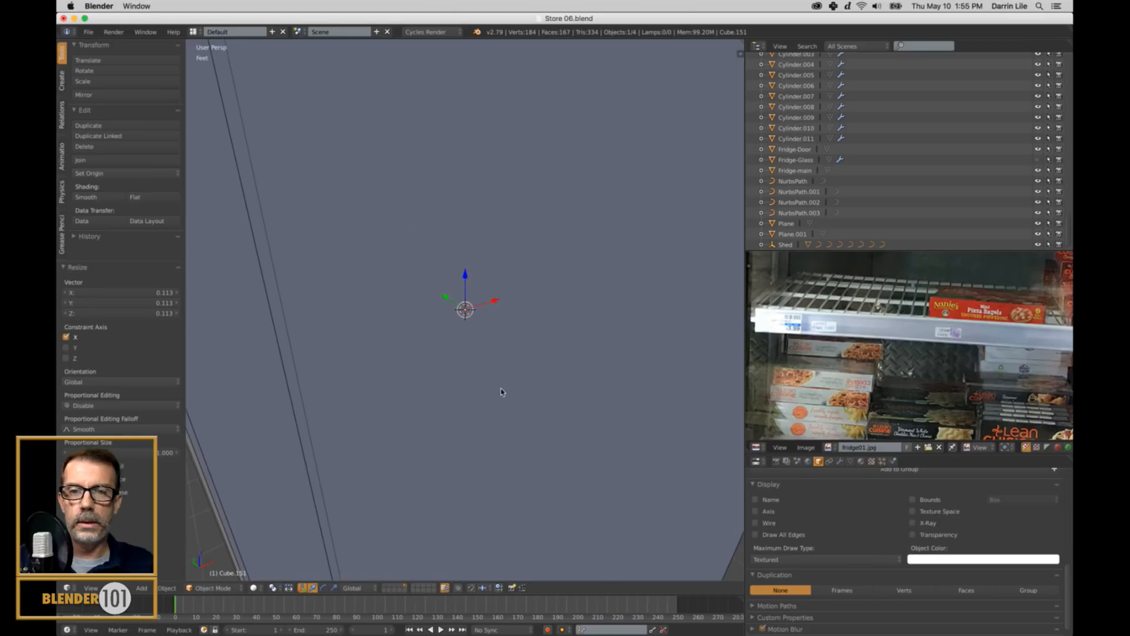
{"action": "scroll", "coordinate": [506, 390], "scroll_direction": "down", "scroll_amount": 4}
{"action": "key", "text": "g"}
{"action": "key", "text": "x"}
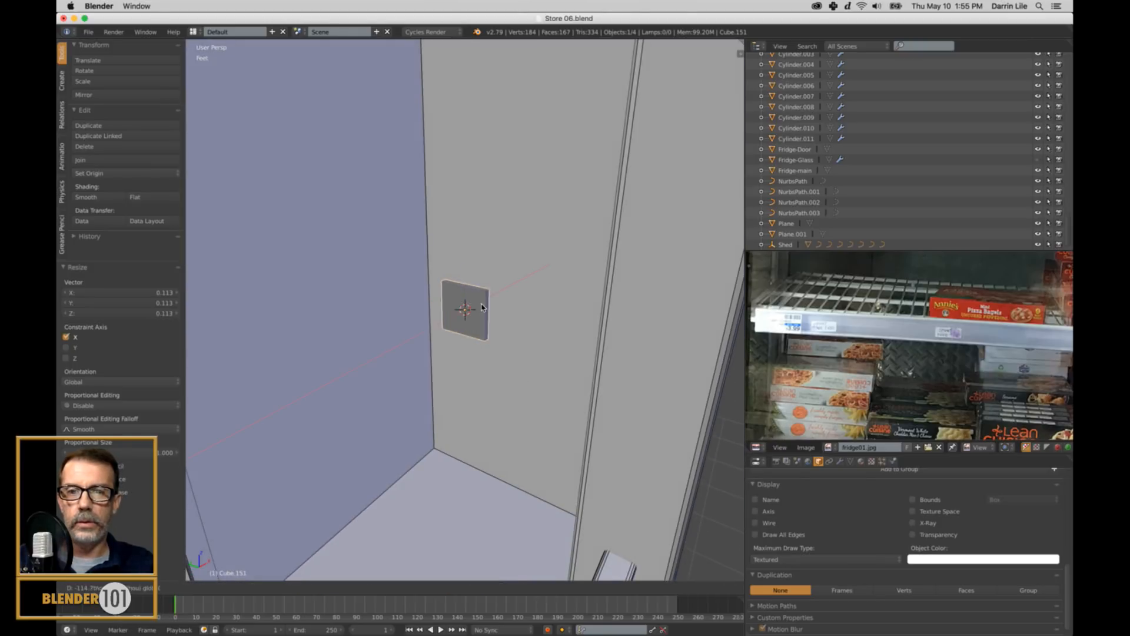
{"action": "left_click", "coordinate": [332, 444]}
Show the flattened cube near the door in an orthographic top wireframe view, and more of the shelf in the reference photo.
{"action": "key", "text": "KP_7"}
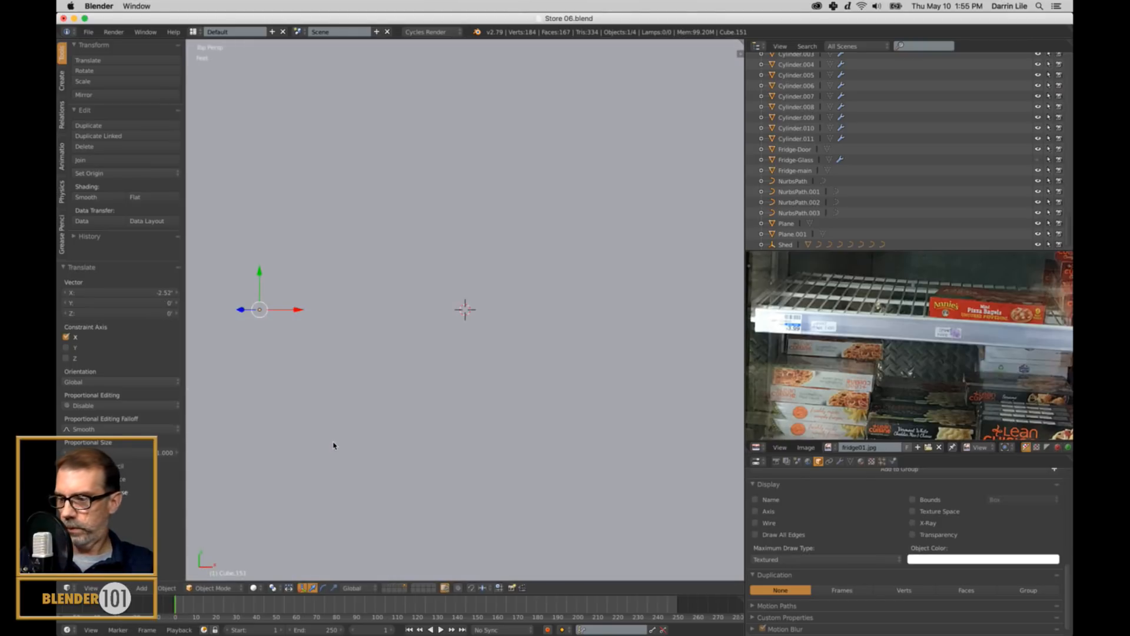
{"action": "key", "text": "KP_5"}
{"action": "key", "text": "z"}
{"action": "scroll", "coordinate": [373, 440], "scroll_direction": "down", "scroll_amount": 3}
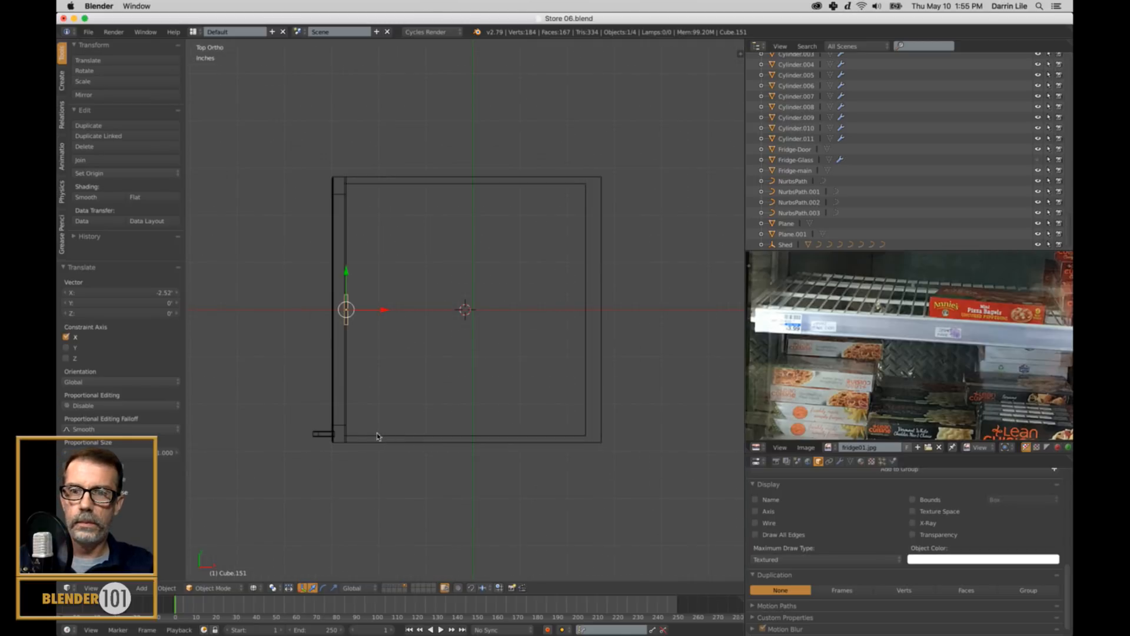
{"action": "scroll", "coordinate": [376, 441], "scroll_direction": "up", "scroll_amount": 1}
{"action": "middle_click_drag", "start_coordinate": [375, 445], "coordinate": [523, 445], "text": "shift"}
{"action": "scroll", "coordinate": [465, 430], "scroll_direction": "up", "scroll_amount": 3}
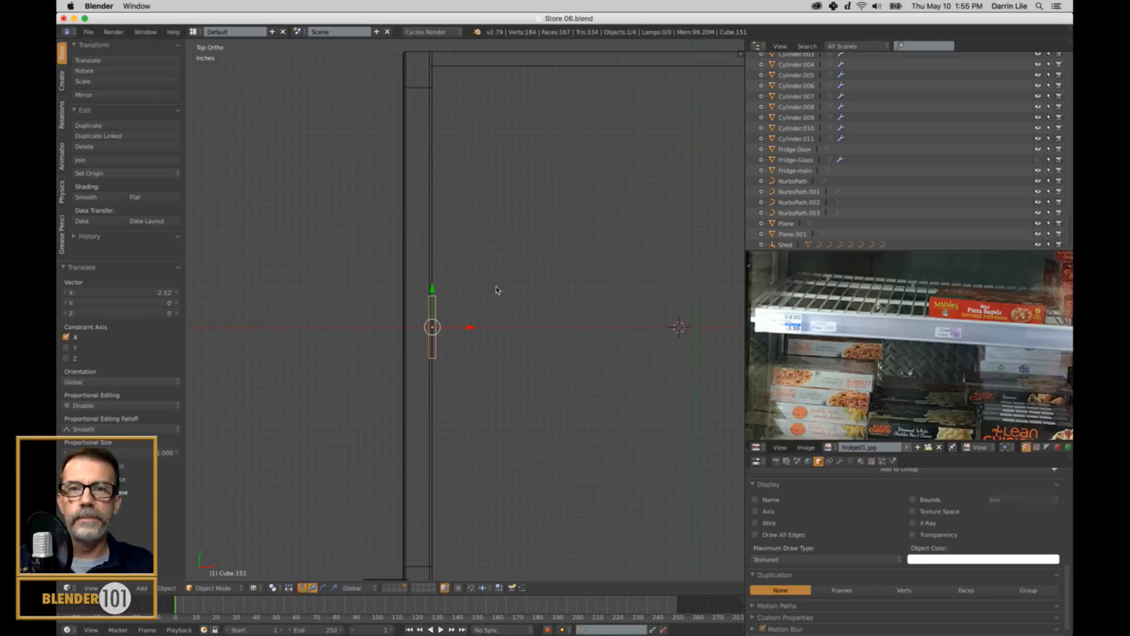
{"action": "left_click", "coordinate": [469, 328]}
{"action": "scroll", "coordinate": [794, 356], "scroll_direction": "down", "scroll_amount": 2}
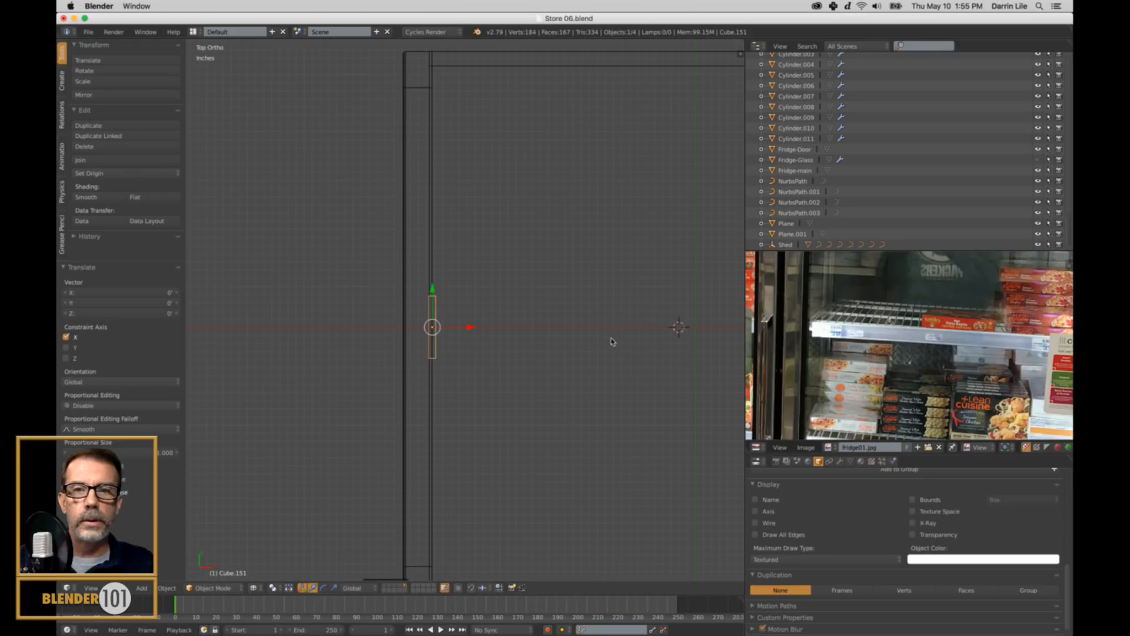
Move the flattened cube about 3.19 inches along X into the fridge and scale it to about 0.754 along Z.
{"action": "left_click_drag", "start_coordinate": [472, 329], "coordinate": [499, 331]}
{"action": "scroll", "coordinate": [507, 333], "scroll_direction": "down", "scroll_amount": 2}
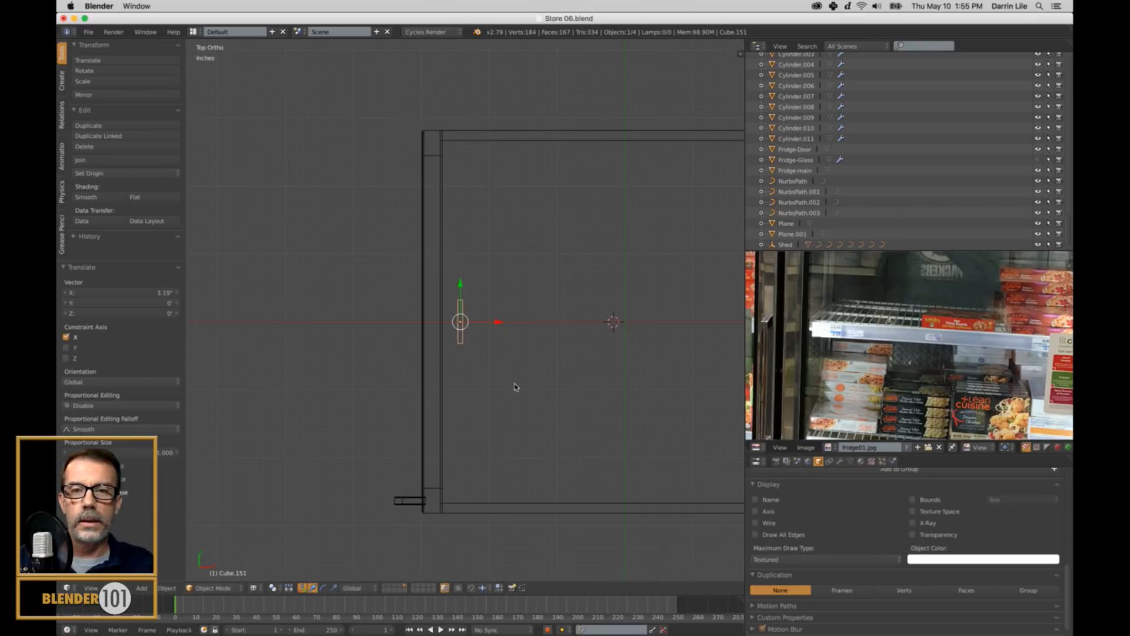
{"action": "middle_click_drag", "start_coordinate": [512, 397], "coordinate": [571, 364]}
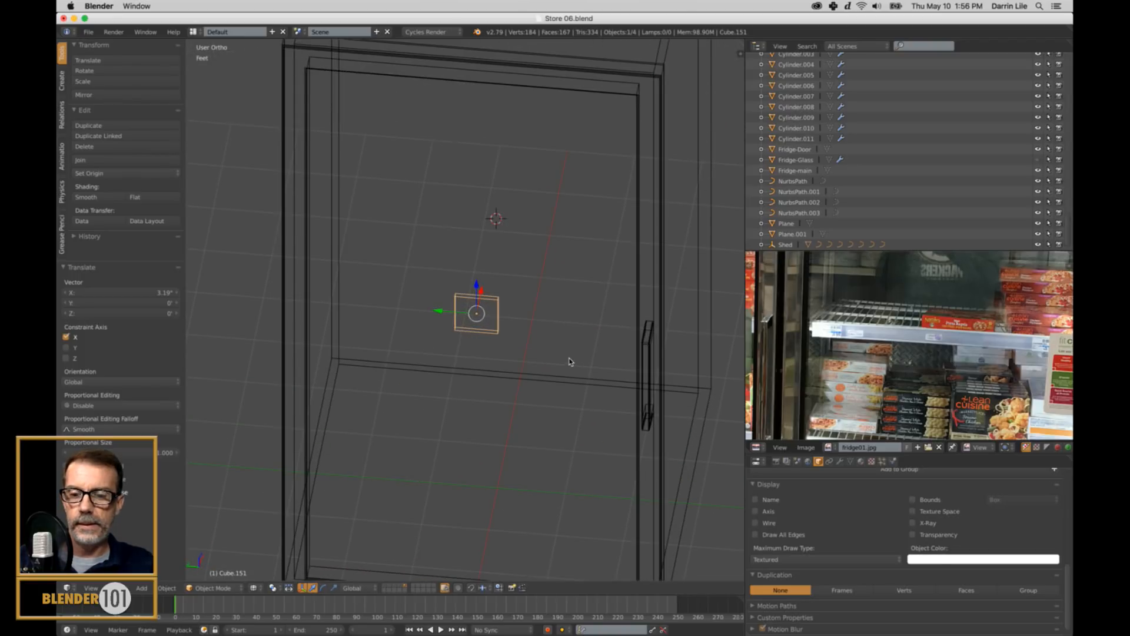
{"action": "key", "text": "s"}
{"action": "key", "text": "z"}
{"action": "left_click", "coordinate": [560, 406]}
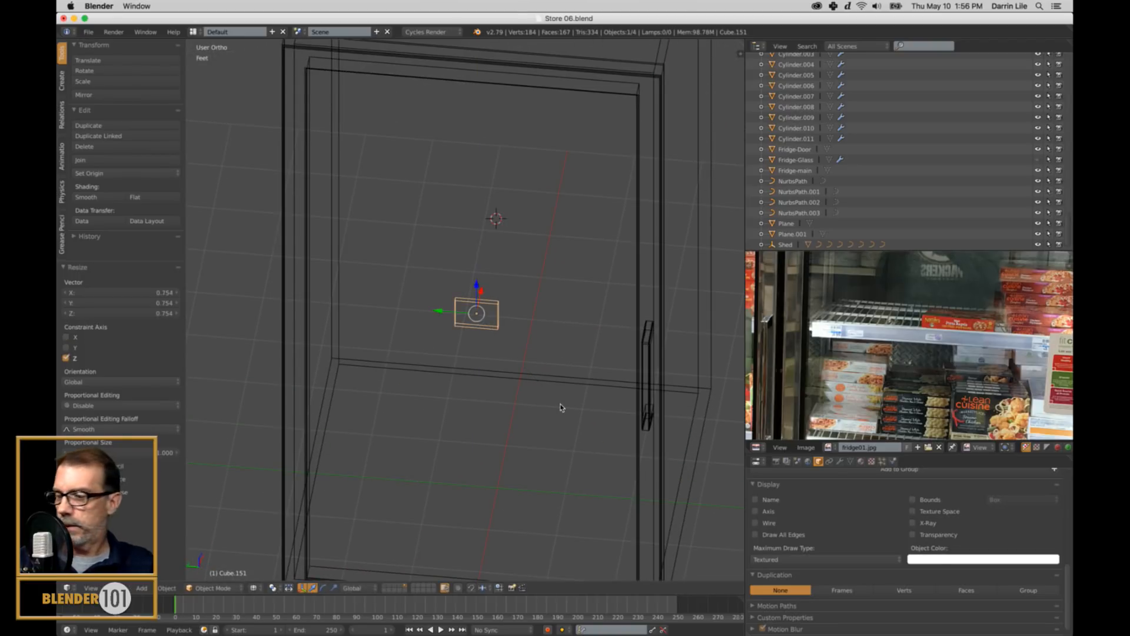
Show the plate in solid shading and tilt it about 11.6° around the Y axis.
{"action": "key", "text": "KP_Decimal"}
{"action": "scroll", "coordinate": [560, 406], "scroll_direction": "up", "scroll_amount": 1}
{"action": "key", "text": "z"}
{"action": "scroll", "coordinate": [555, 412], "scroll_direction": "down", "scroll_amount": 8}
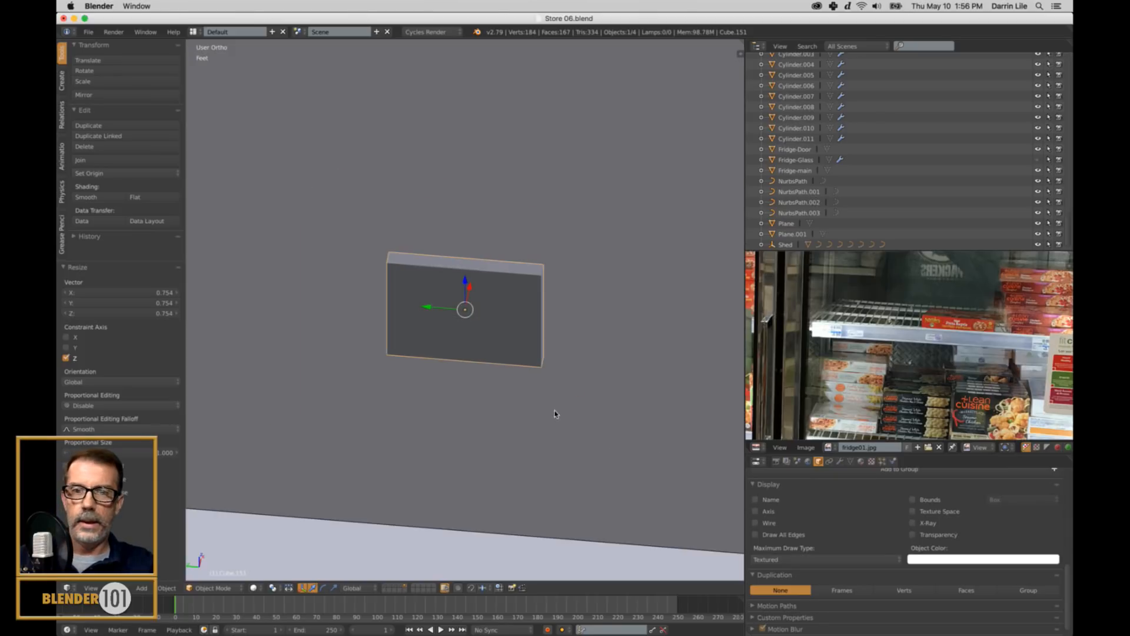
{"action": "mouse_move", "coordinate": [554, 431]}
{"action": "middle_mouse_down"}
{"action": "mouse_move", "coordinate": [510, 405]}
{"action": "mouse_move", "coordinate": [504, 413]}
{"action": "middle_mouse_up"}
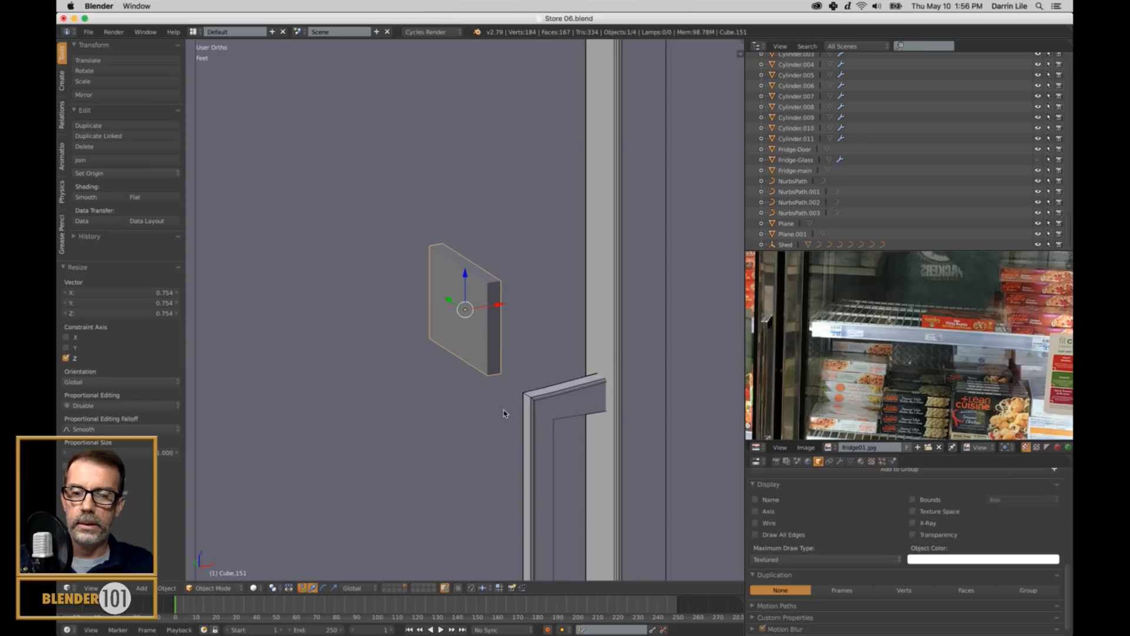
{"action": "key", "text": "r"}
{"action": "key", "text": "y"}
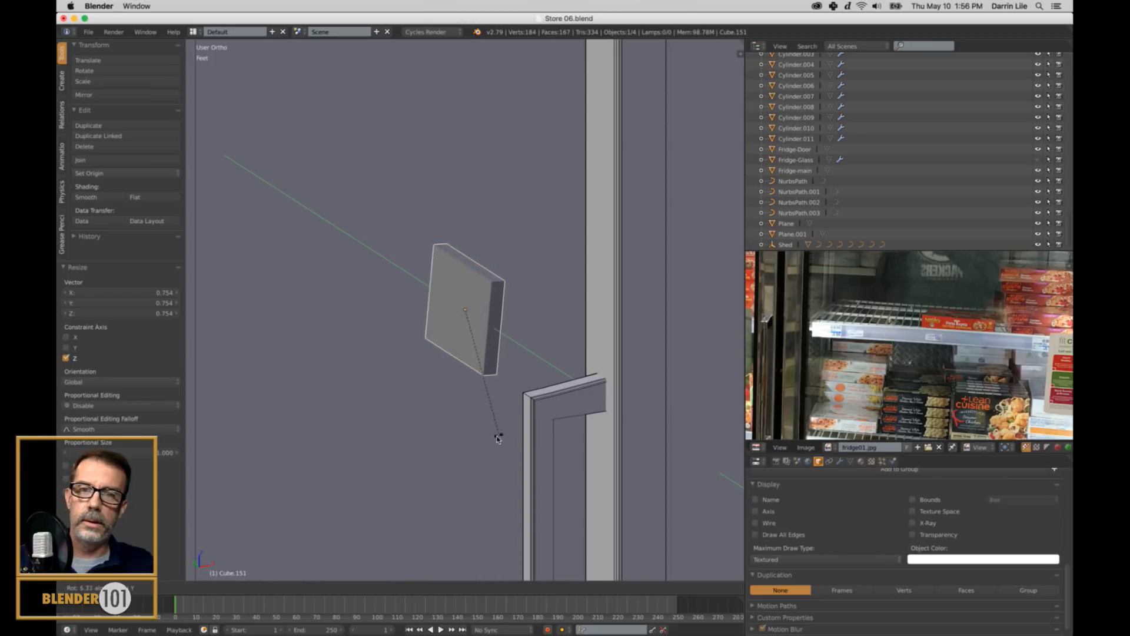
{"action": "left_click", "coordinate": [487, 449]}
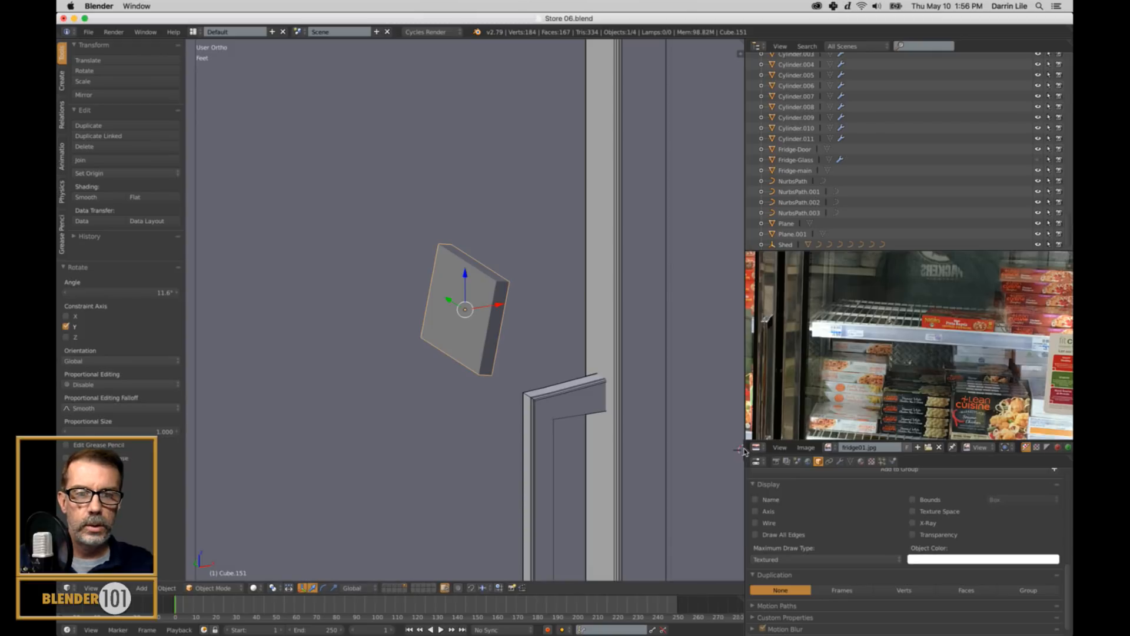
Widen the 3D viewport and start the Screencast Keys display.
{"action": "left_click_drag", "start_coordinate": [745, 459], "coordinate": [830, 458]}
{"action": "key", "text": "n"}
{"action": "scroll", "coordinate": [818, 435], "scroll_direction": "down", "scroll_amount": 3}
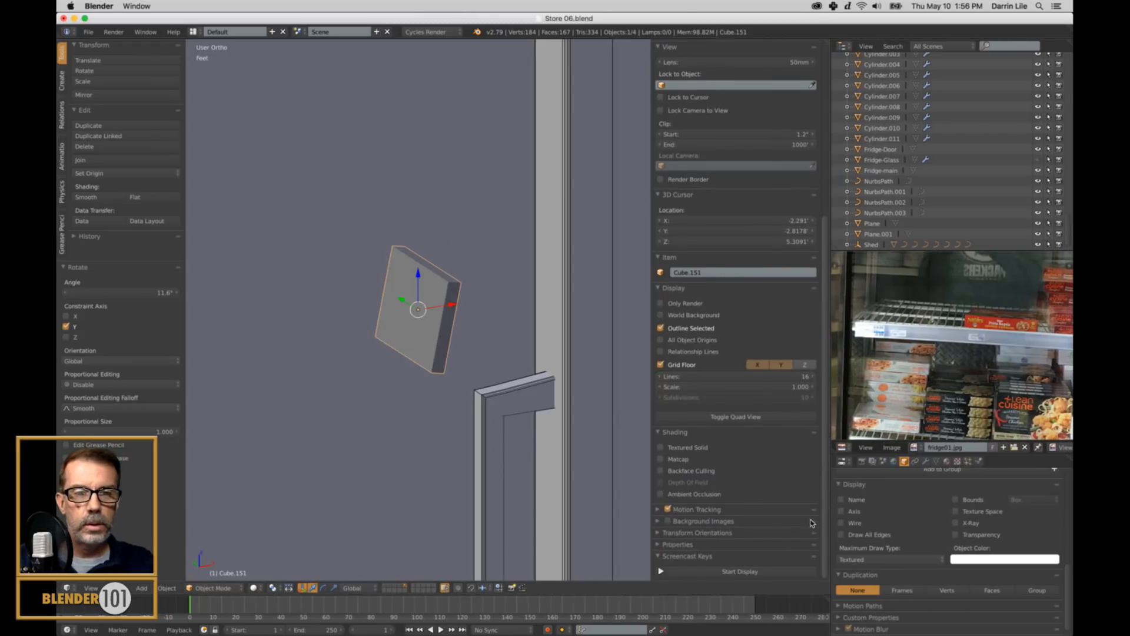
{"action": "key", "text": "n"}
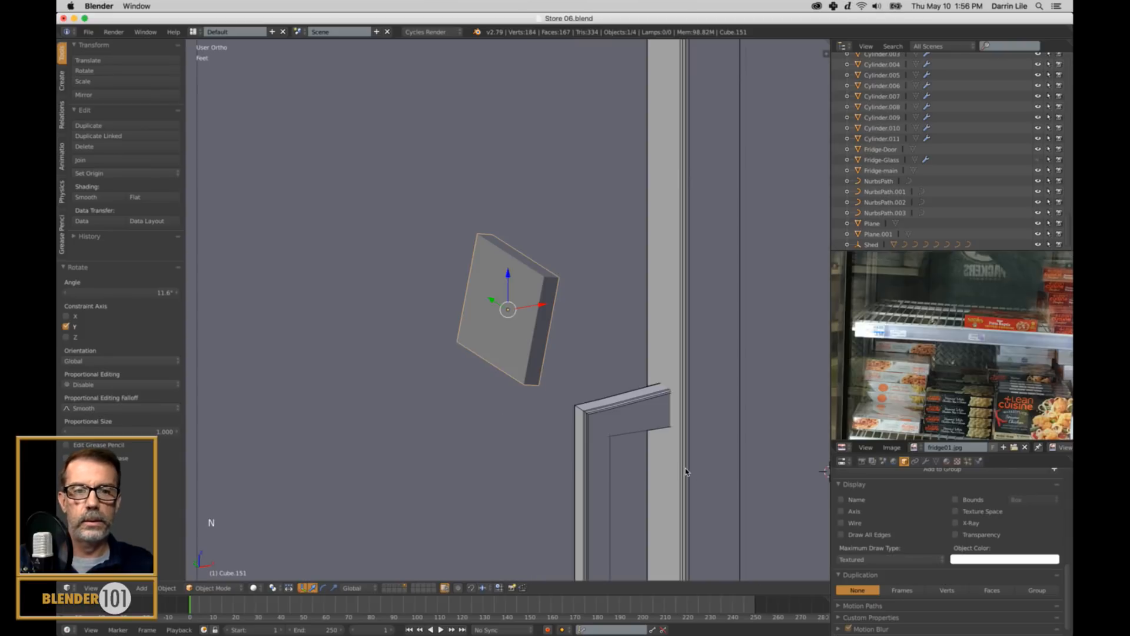
Show the whole fridge in perspective and scale the tilted plate uniformly to about 0.729.
{"action": "middle_click_drag", "start_coordinate": [496, 452], "coordinate": [530, 388]}
{"action": "scroll", "coordinate": [541, 355], "scroll_direction": "down", "scroll_amount": 6}
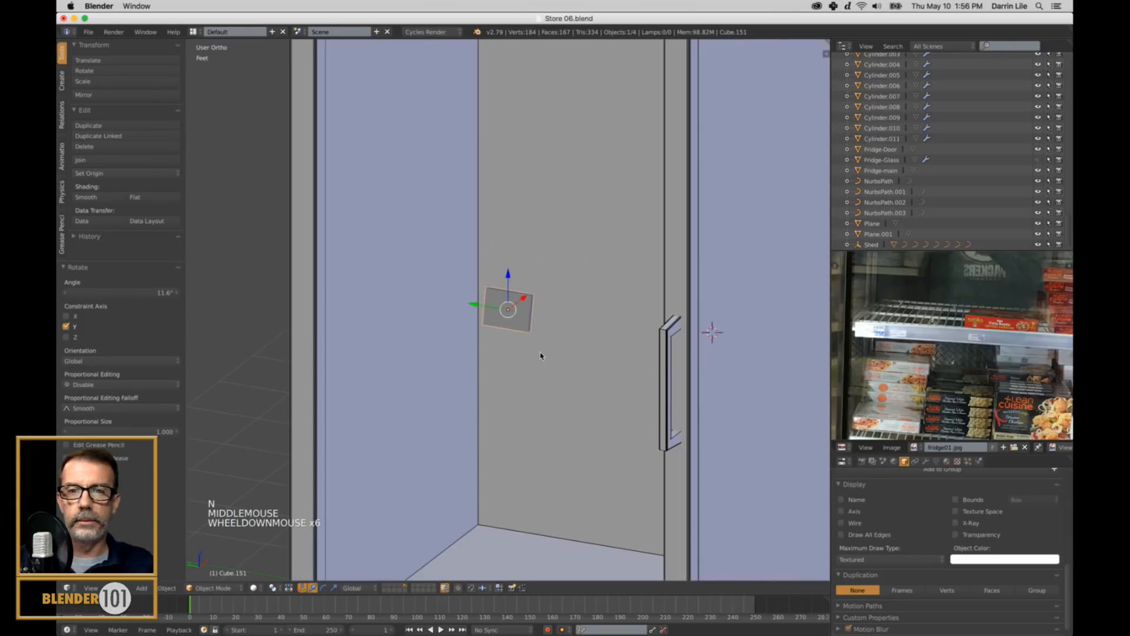
{"action": "key", "text": "KP_5"}
{"action": "key", "text": "KP_5"}
{"action": "key", "text": "KP_5"}
{"action": "key", "text": "KP_5"}
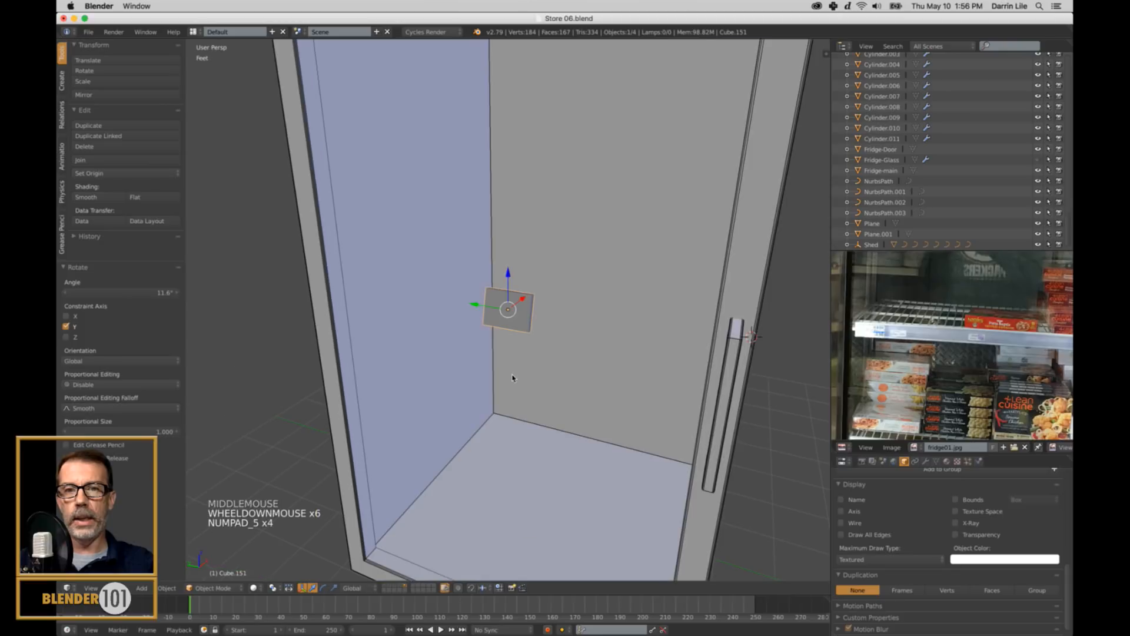
{"action": "scroll", "coordinate": [514, 378], "scroll_direction": "down", "scroll_amount": 3}
{"action": "middle_click_drag", "start_coordinate": [514, 378], "coordinate": [558, 356]}
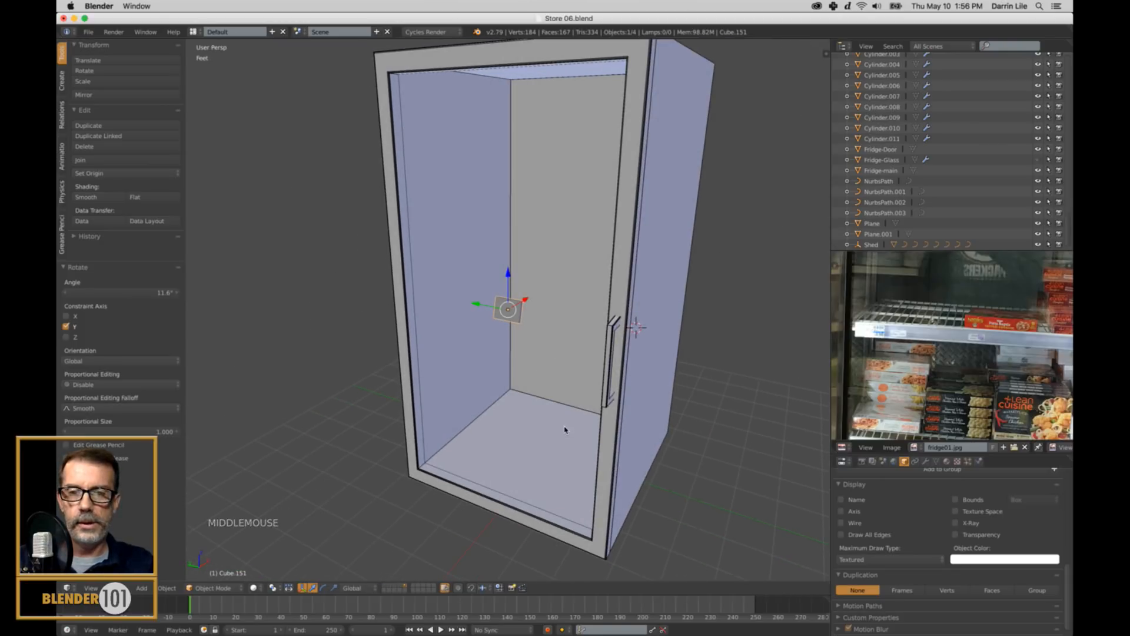
{"action": "key", "text": "s"}
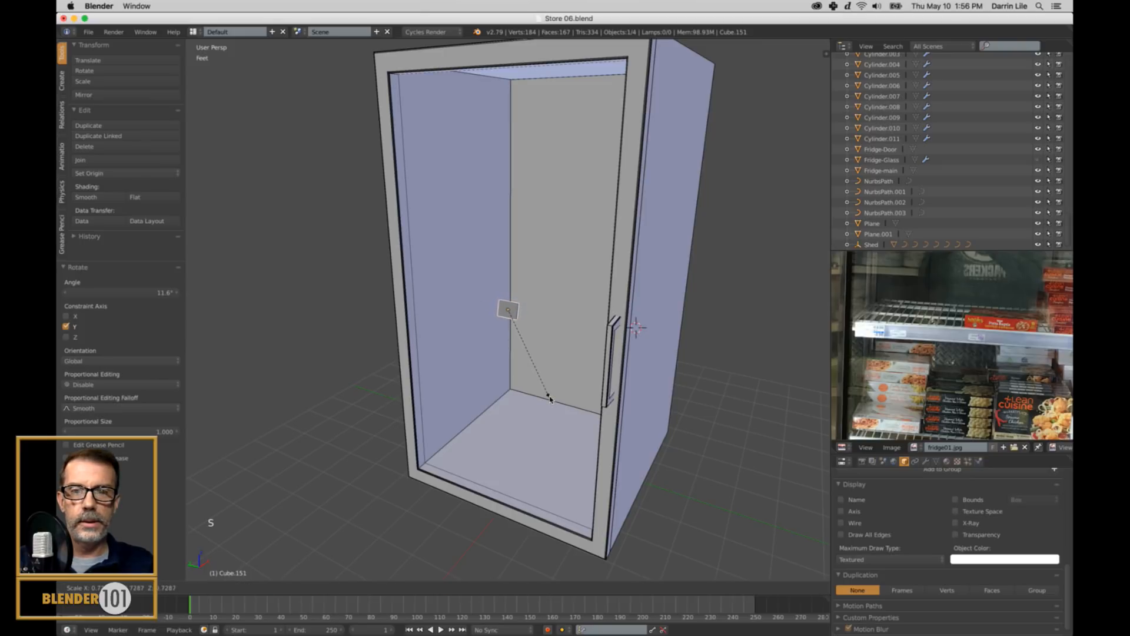
{"action": "left_click", "coordinate": [551, 399]}
Stretch the plate along Y by a factor of about 11.821 so it spans the fridge's width.
{"action": "key", "text": "s"}
{"action": "key", "text": "y"}
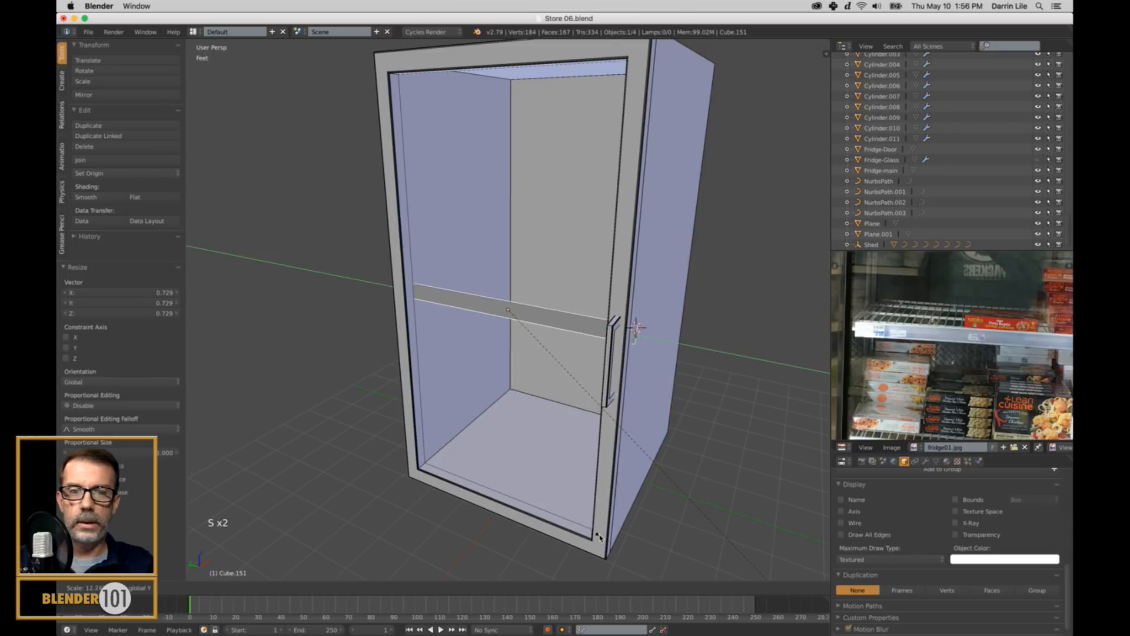
{"action": "left_click", "coordinate": [580, 514]}
Examine how the strip fits between the fridge's side walls and compare it with the shelf front in the reference photo.
{"action": "scroll", "coordinate": [390, 232], "scroll_direction": "up", "scroll_amount": 2}
{"action": "middle_click", "coordinate": [390, 232]}
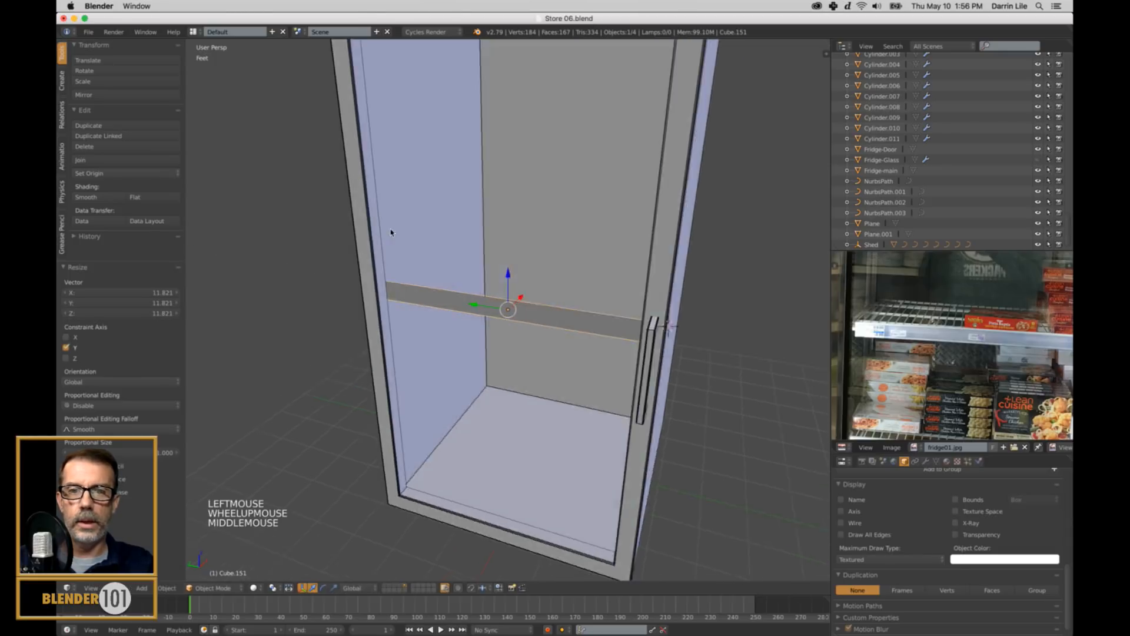
{"action": "middle_click_drag", "start_coordinate": [390, 232], "coordinate": [443, 228]}
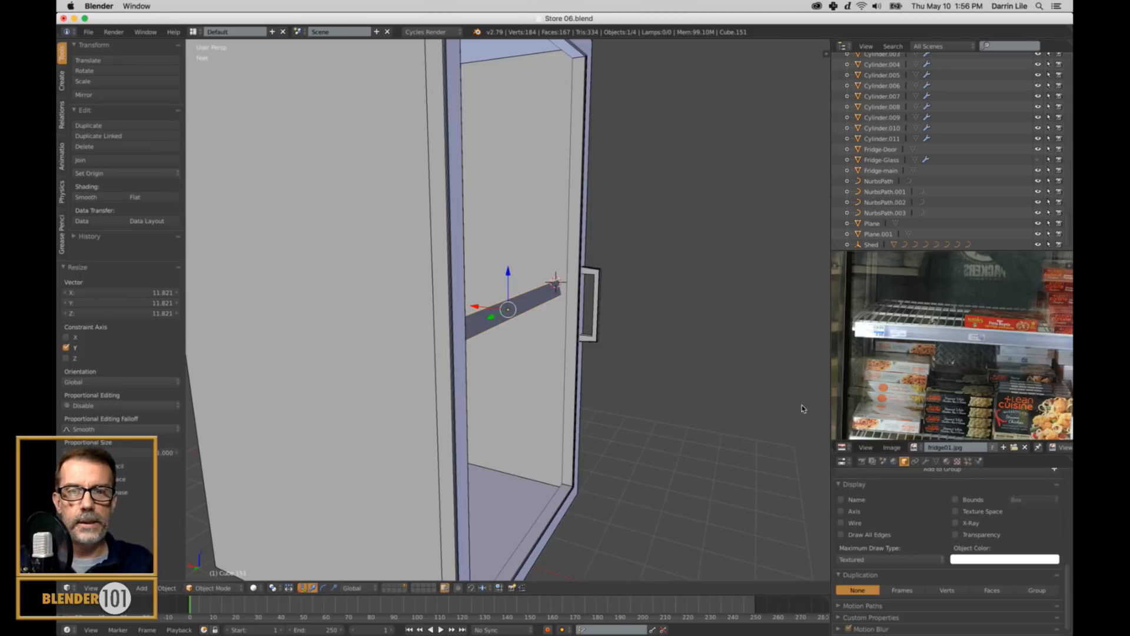
{"action": "middle_click_drag", "start_coordinate": [776, 403], "coordinate": [730, 413]}
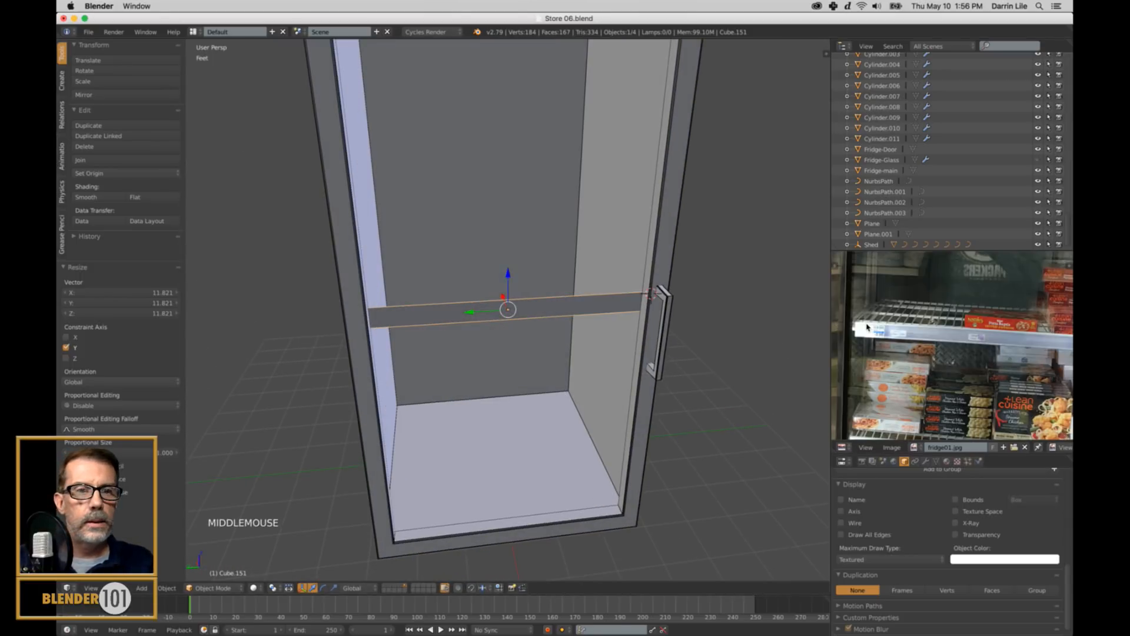
{"action": "scroll", "coordinate": [867, 328], "scroll_direction": "up", "scroll_amount": 1}
{"action": "scroll", "coordinate": [867, 328], "scroll_direction": "up", "scroll_amount": 1}
{"action": "scroll", "coordinate": [867, 328], "scroll_direction": "down", "scroll_amount": 2}
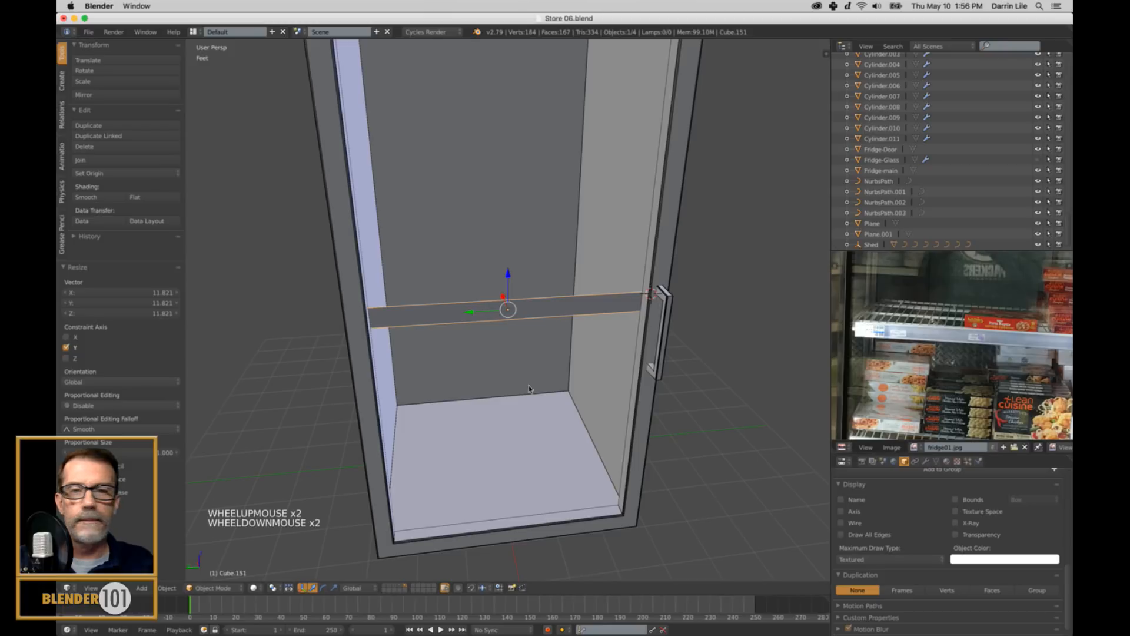
{"action": "middle_click_drag", "start_coordinate": [511, 358], "coordinate": [539, 338]}
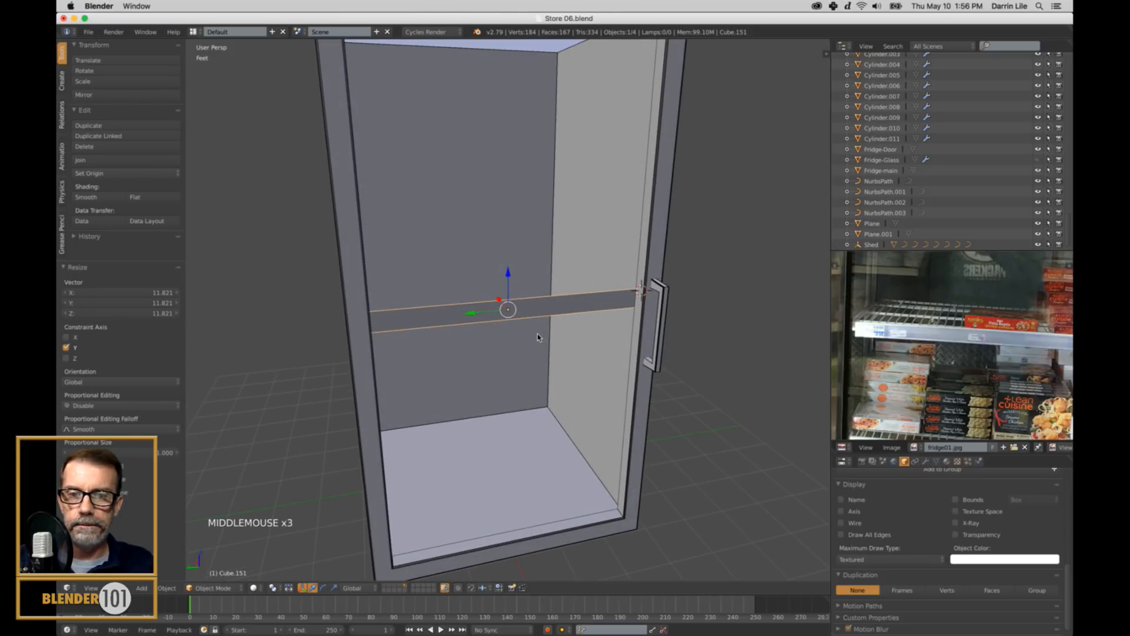
Snap the 3D cursor to the centre of the shelf strip and deselect everything.
{"action": "key", "text": "shift+s"}
{"action": "left_click", "coordinate": [537, 339]}
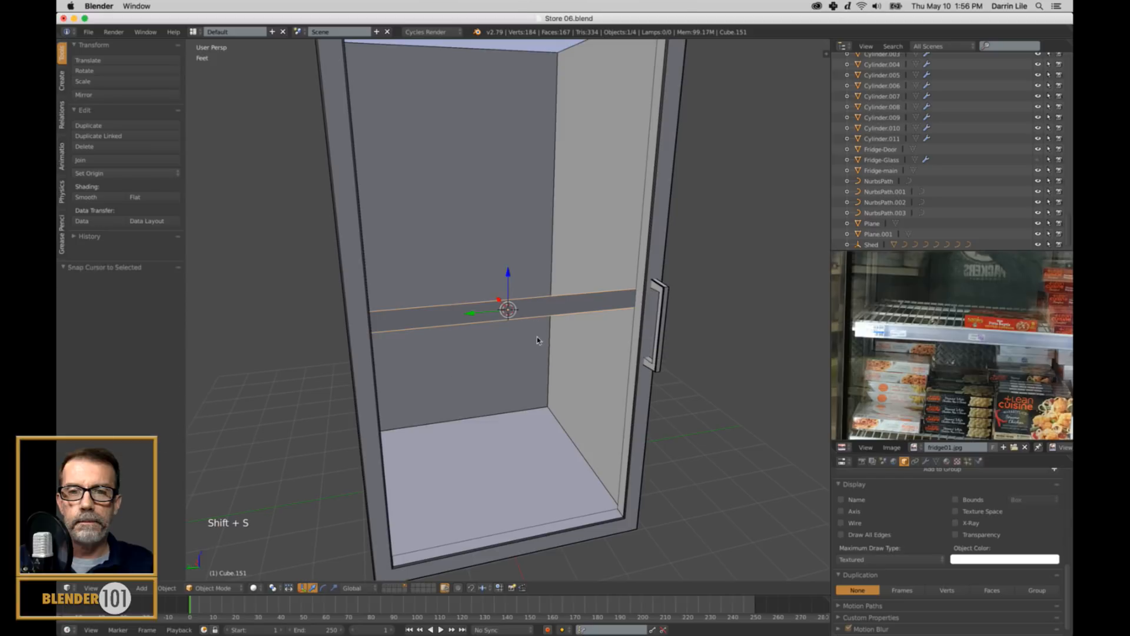
{"action": "middle_click_drag", "start_coordinate": [534, 355], "coordinate": [533, 357]}
{"action": "key", "text": "a"}
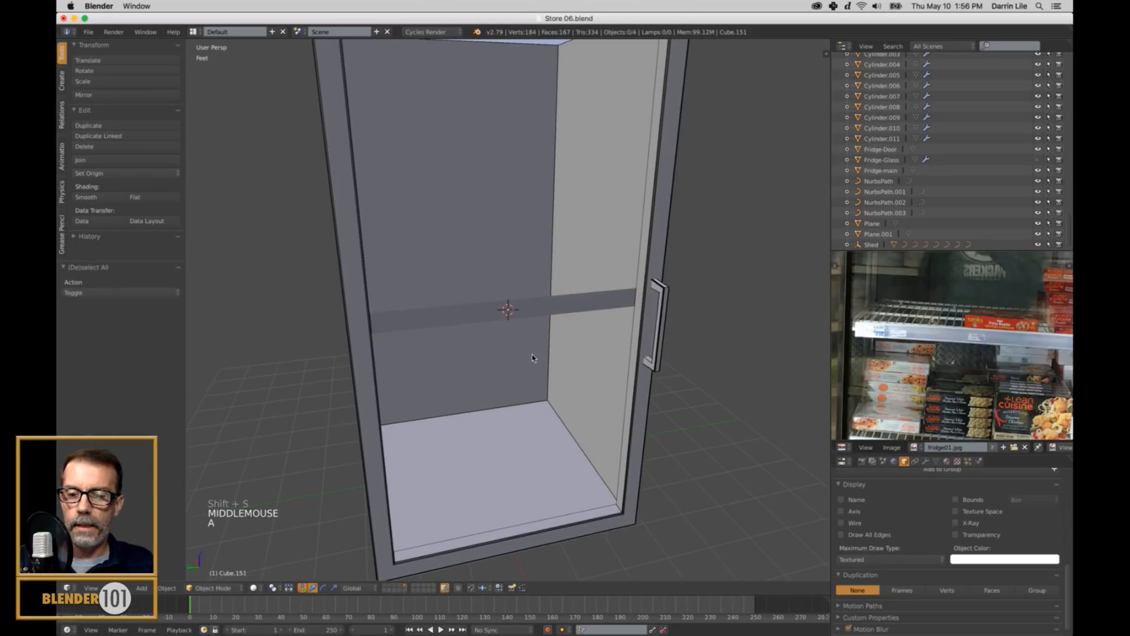
{"action": "key", "text": "shift+a"}
{"action": "mouse_move", "coordinate": [533, 357]}
{"action": "left_click", "coordinate": [567, 377]}
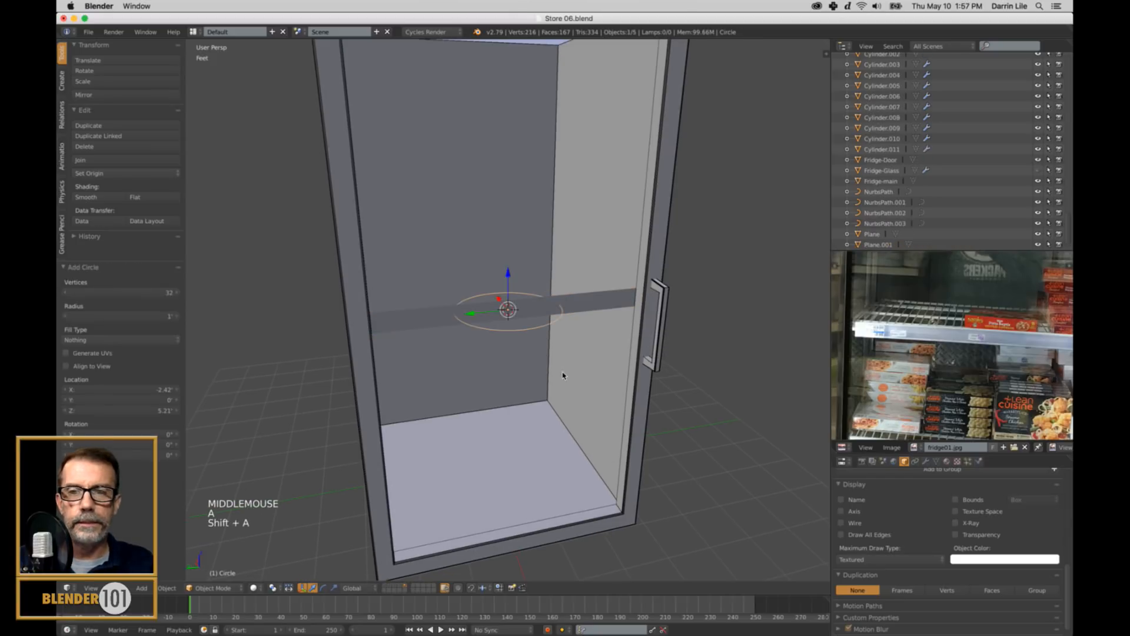
{"action": "left_click", "coordinate": [122, 292]}
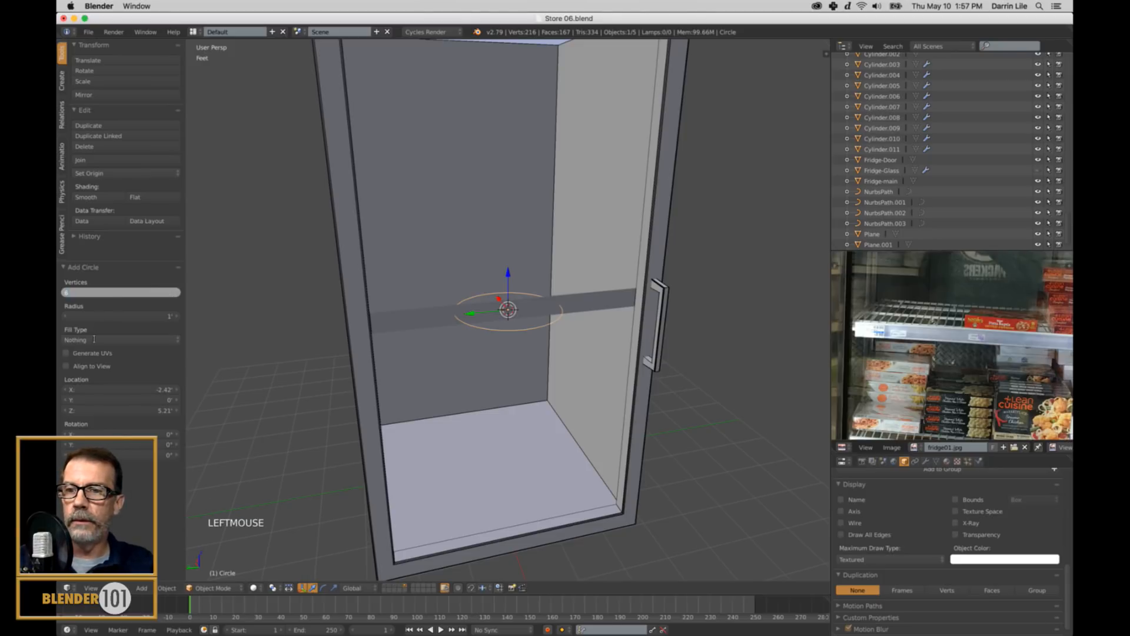
{"action": "key", "text": "Return"}
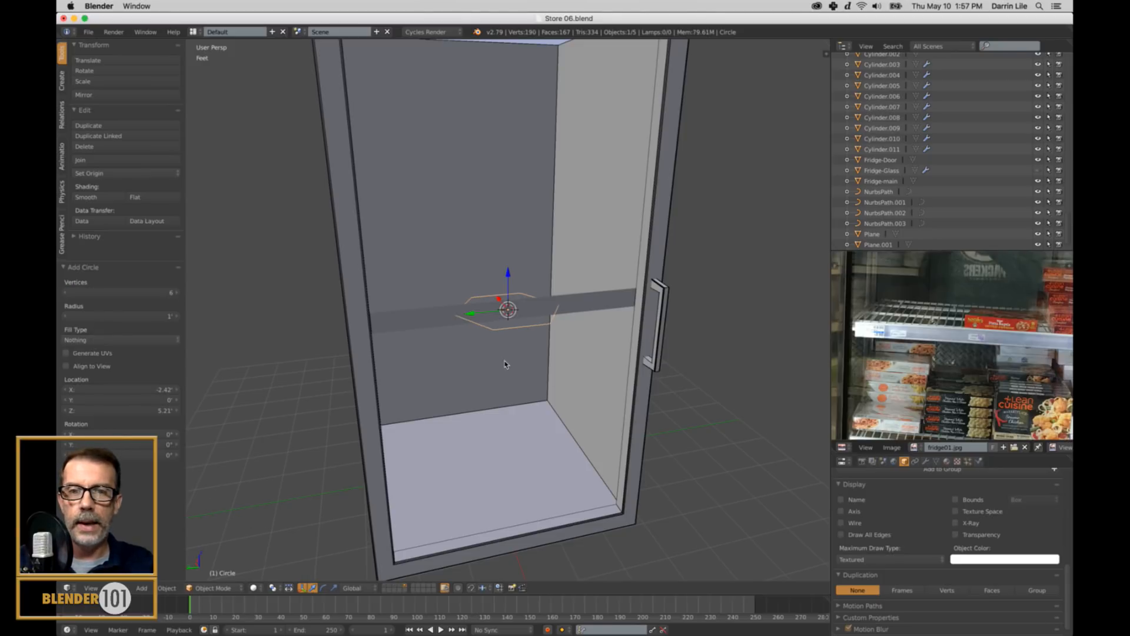
{"action": "middle_click_drag", "start_coordinate": [510, 355], "coordinate": [512, 364]}
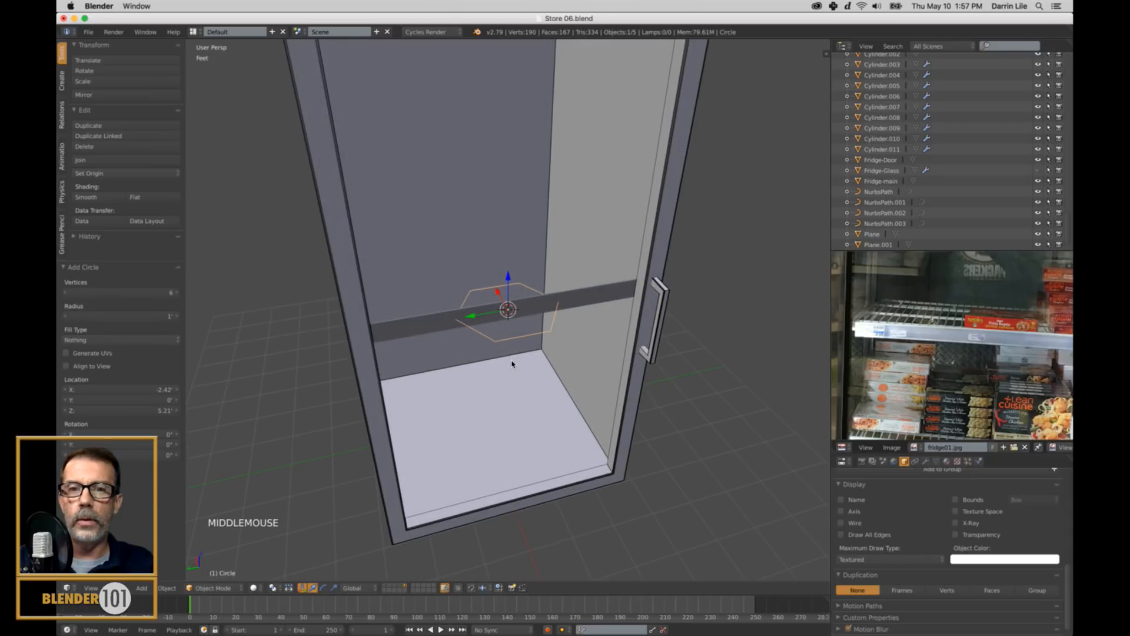
{"action": "key", "text": "x"}
{"action": "left_click", "coordinate": [512, 363]}
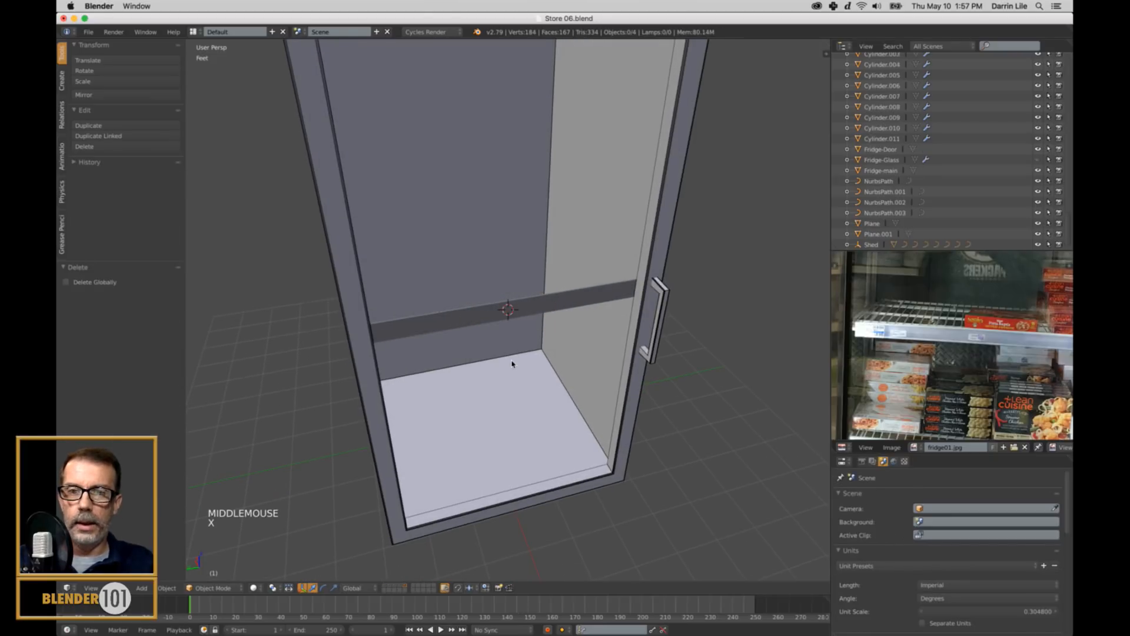
Add a cylinder at the 3D cursor with 6 vertices and its cap fill type set to Nothing.
{"action": "key", "text": "shift+a"}
{"action": "mouse_move", "coordinate": [511, 360]}
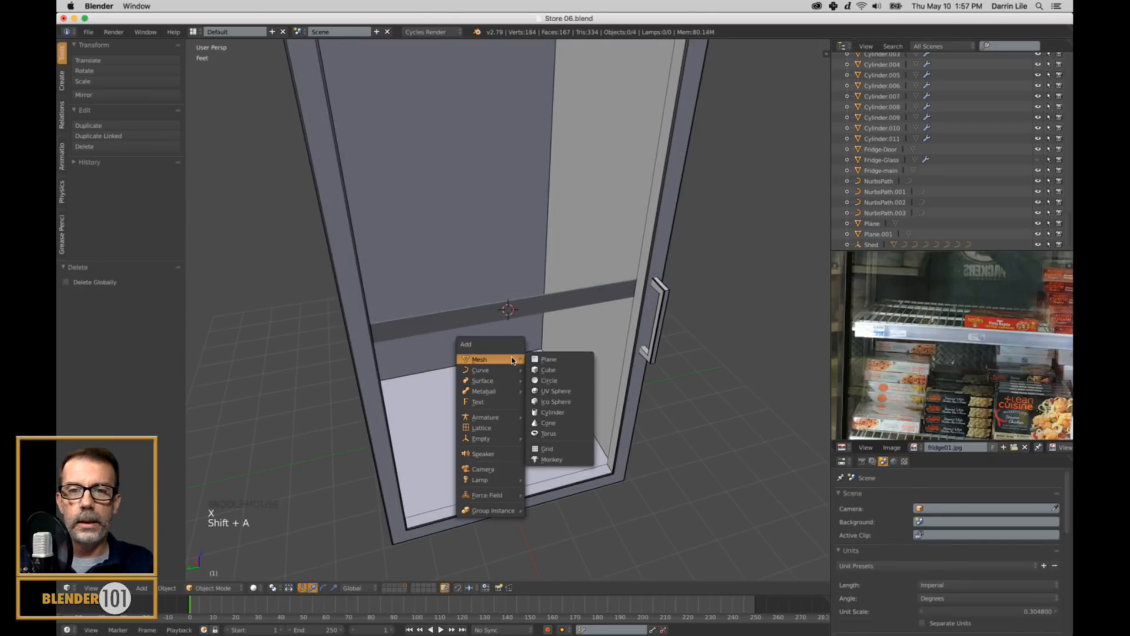
{"action": "left_click", "coordinate": [566, 416]}
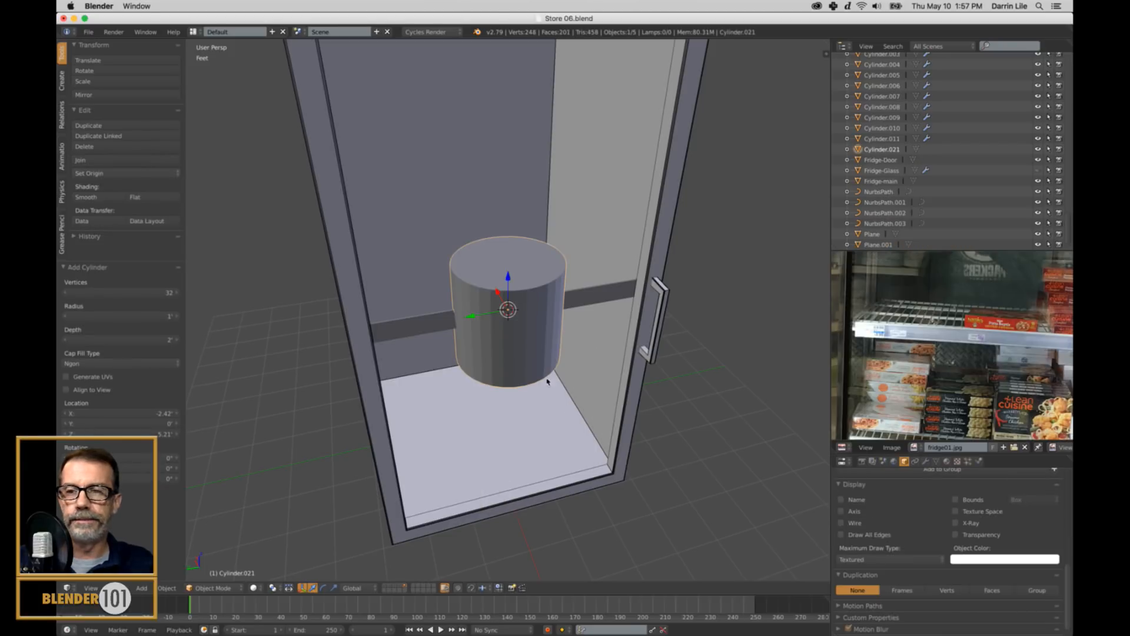
{"action": "left_click", "coordinate": [136, 296]}
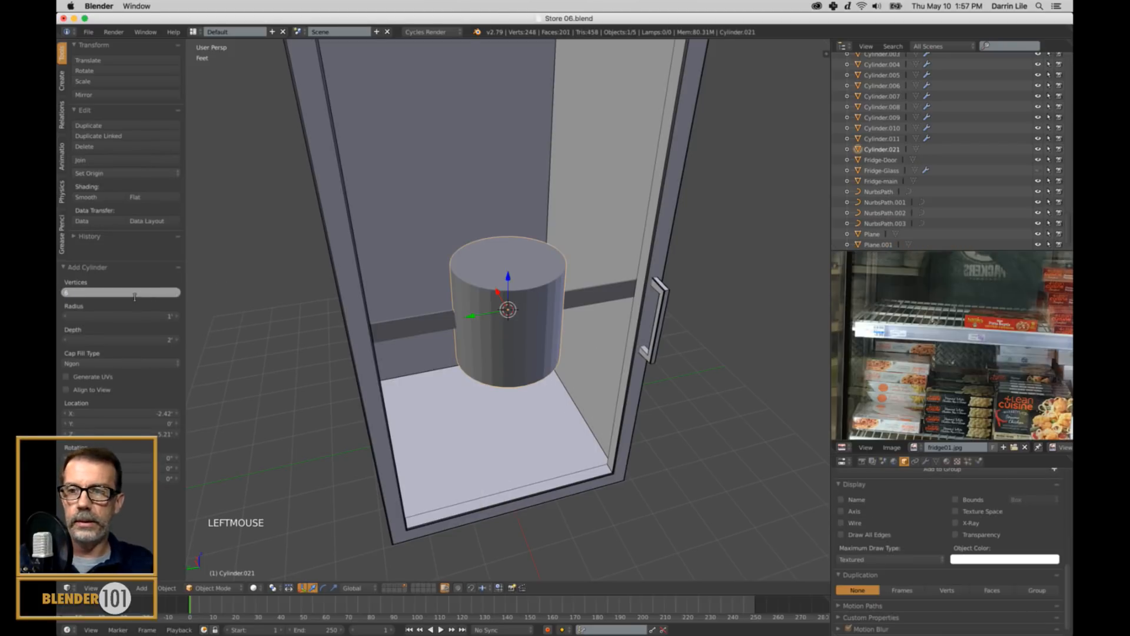
{"action": "type", "text": "6"}
{"action": "left_click", "coordinate": [99, 363]}
{"action": "left_click", "coordinate": [99, 363]}
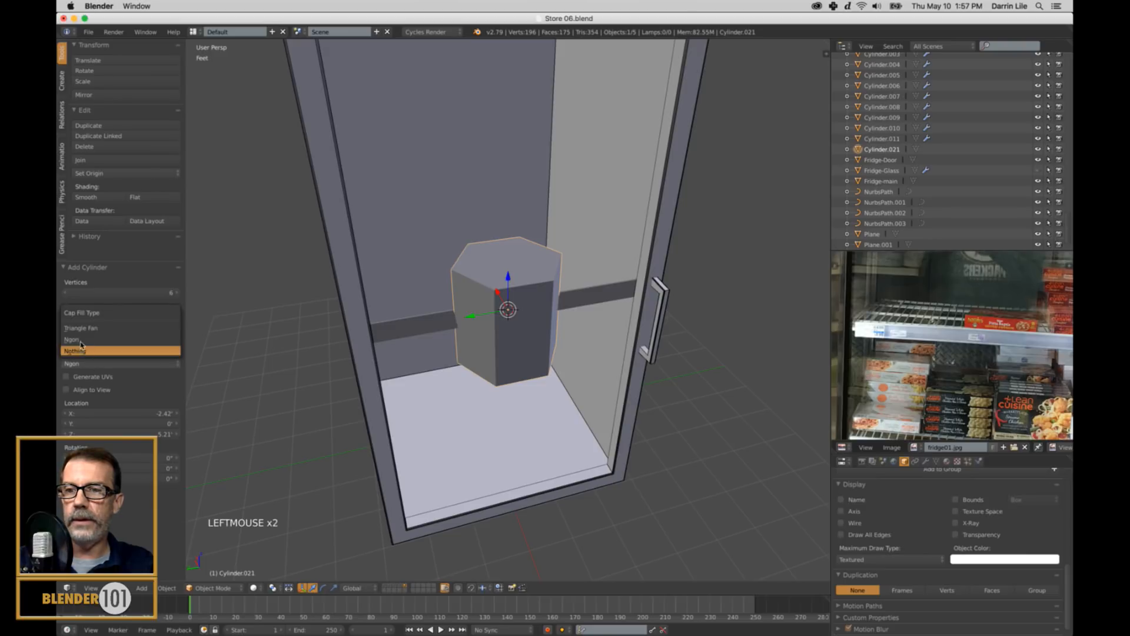
{"action": "left_click", "coordinate": [89, 351]}
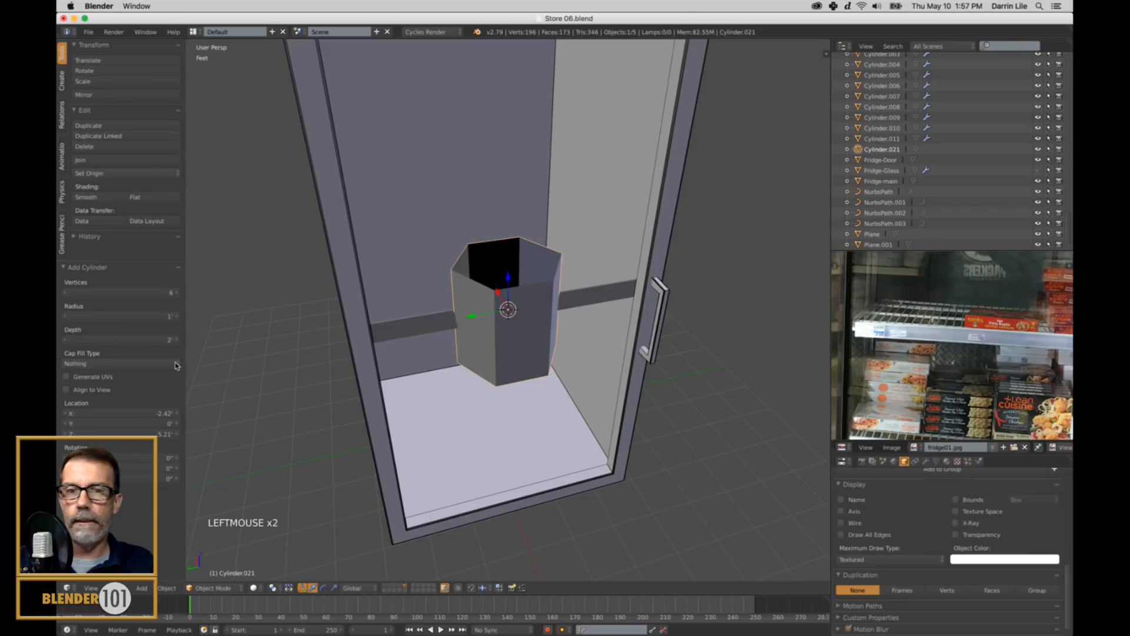
Scale the six-sided cylinder uniformly to about 0.074 and move it about 1.32 ft along X, behind the strip.
{"action": "key", "text": "s"}
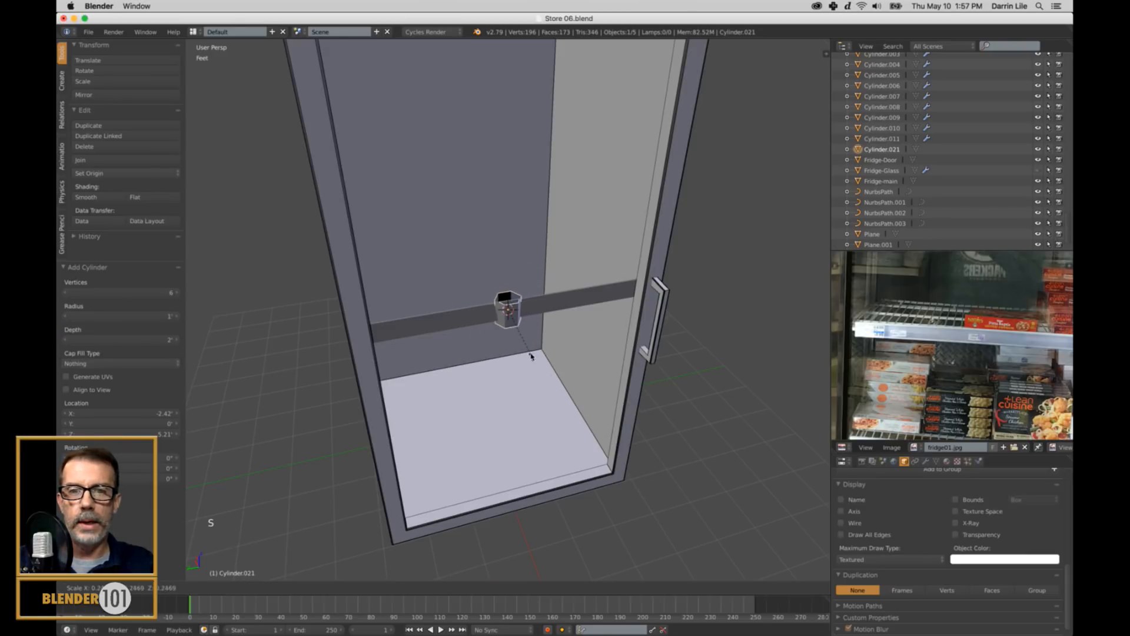
{"action": "left_click", "coordinate": [514, 327]}
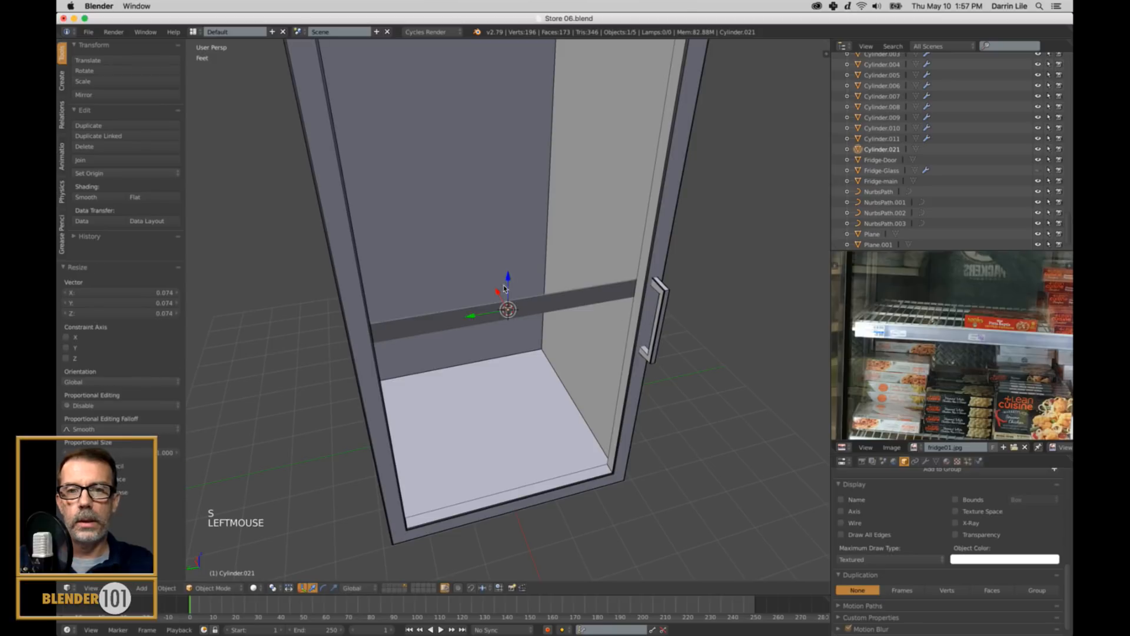
{"action": "left_click_drag", "start_coordinate": [504, 288], "coordinate": [484, 253]}
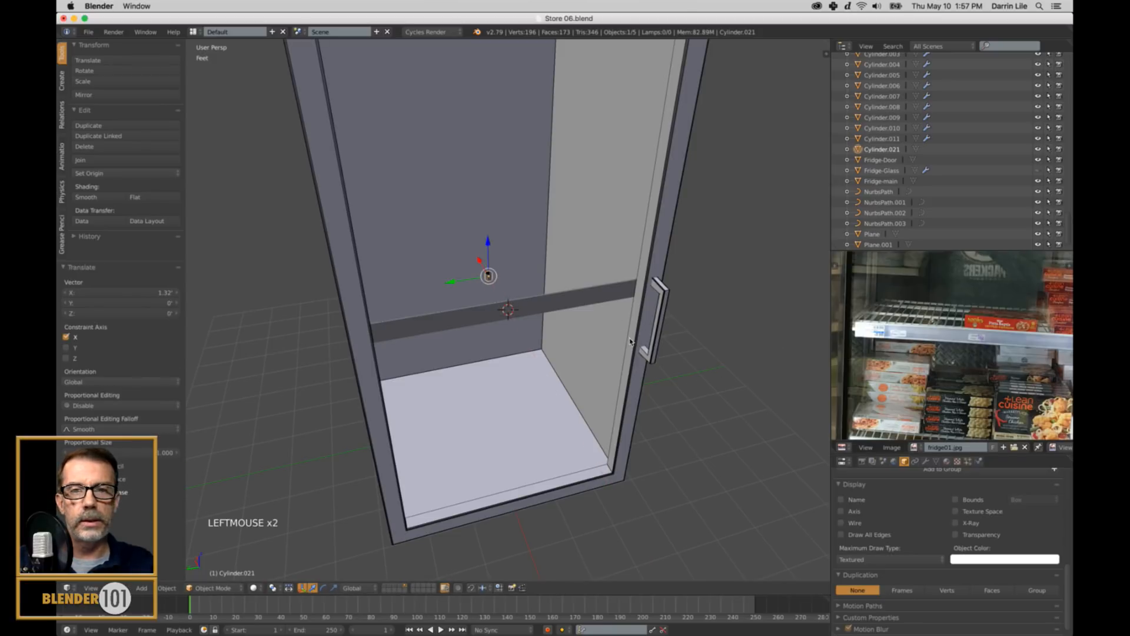
{"action": "mouse_move", "coordinate": [630, 342]}
{"action": "middle_mouse_down"}
{"action": "mouse_move", "coordinate": [616, 346]}
{"action": "mouse_move", "coordinate": [626, 323]}
{"action": "mouse_move", "coordinate": [630, 342]}
{"action": "middle_mouse_up"}
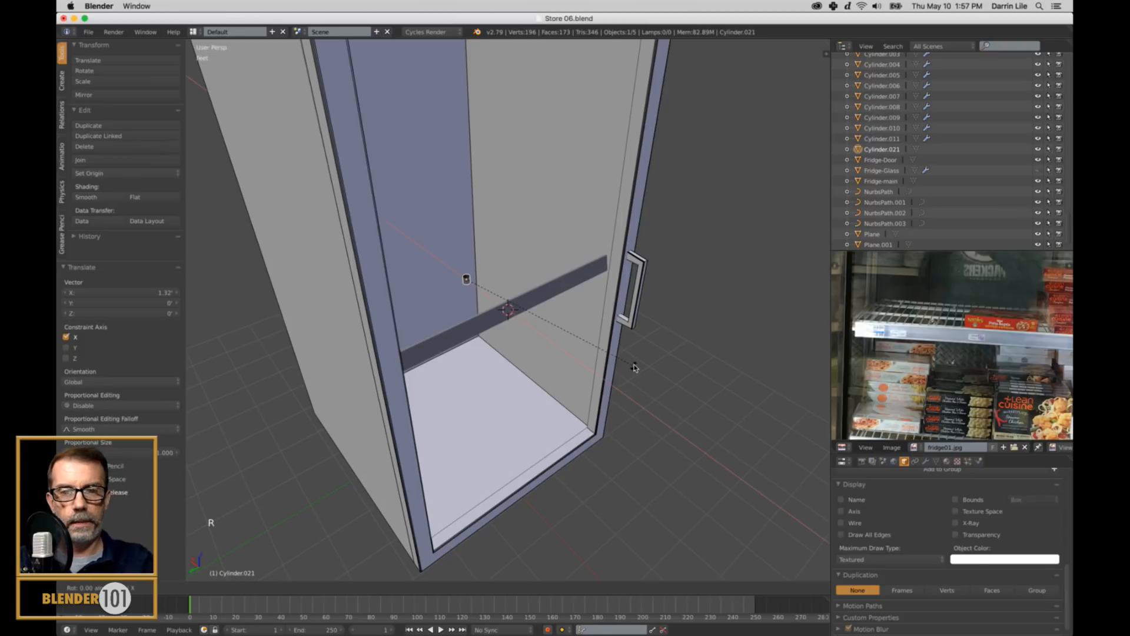
Rotate the six-sided cylinder behind the shelf strip by 90° about the X axis.
{"action": "type", "text": "rx90"}
{"action": "key", "text": "Return"}
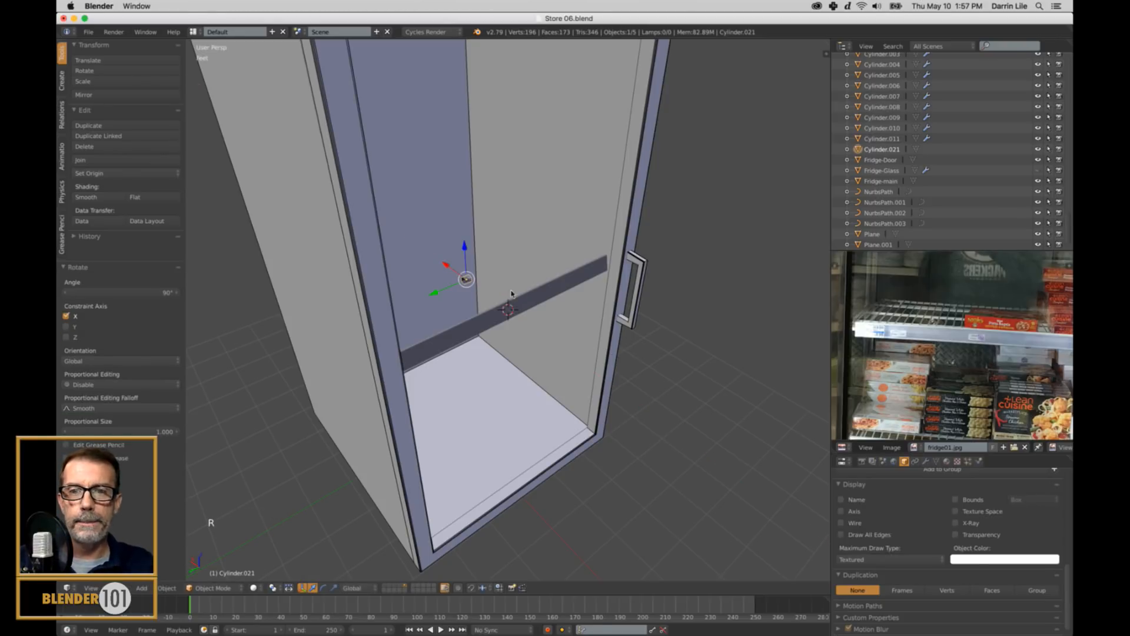
{"action": "scroll", "coordinate": [516, 314], "scroll_direction": "down", "scroll_amount": 2}
{"action": "middle_click_drag", "start_coordinate": [516, 314], "coordinate": [569, 377]}
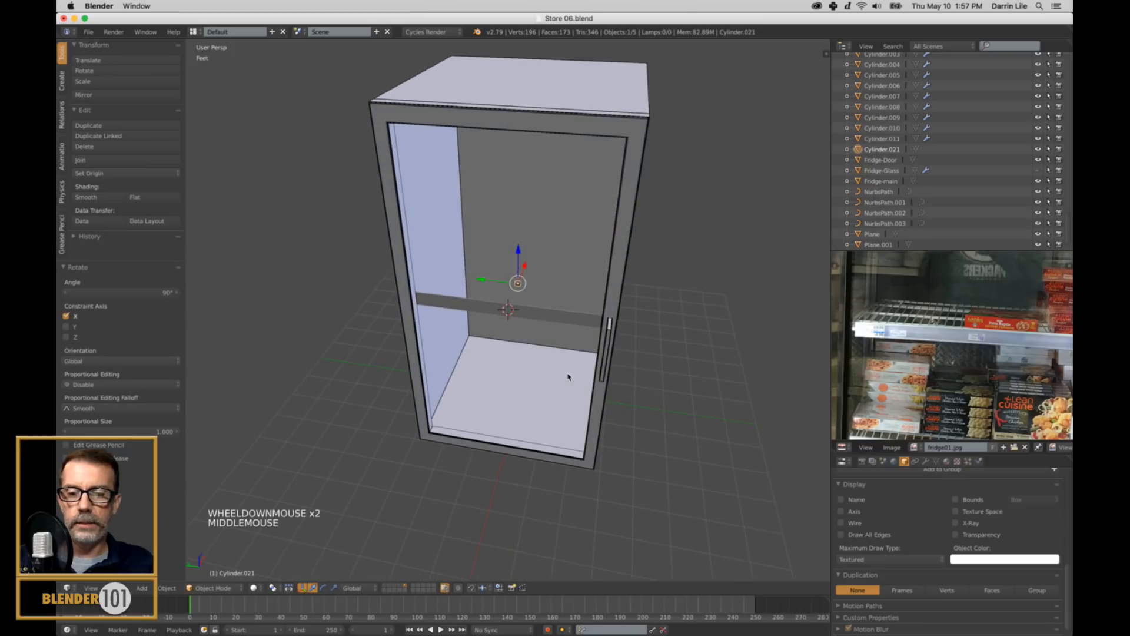
{"action": "scroll", "coordinate": [591, 397], "scroll_direction": "up", "scroll_amount": 3}
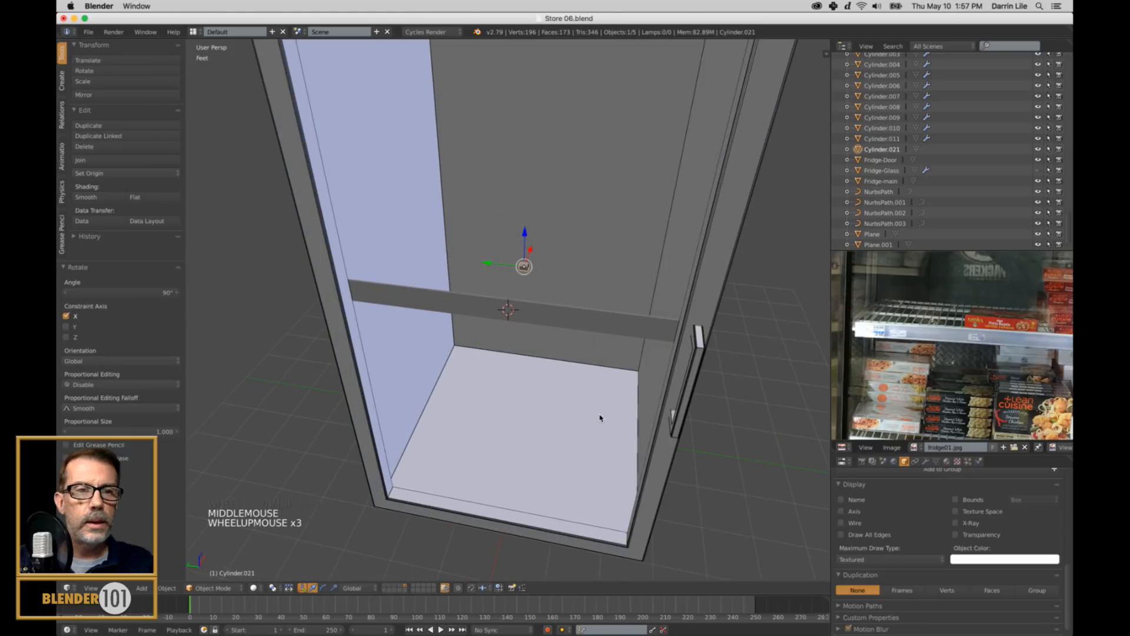
Scale the cylinder uniformly to about 0.941 and stretch it about 38 times along Y into a thin wire across the fridge.
{"action": "key", "text": "s"}
{"action": "key", "text": "s"}
{"action": "key", "text": "s"}
{"action": "key", "text": "s"}
{"action": "left_click", "coordinate": [595, 411]}
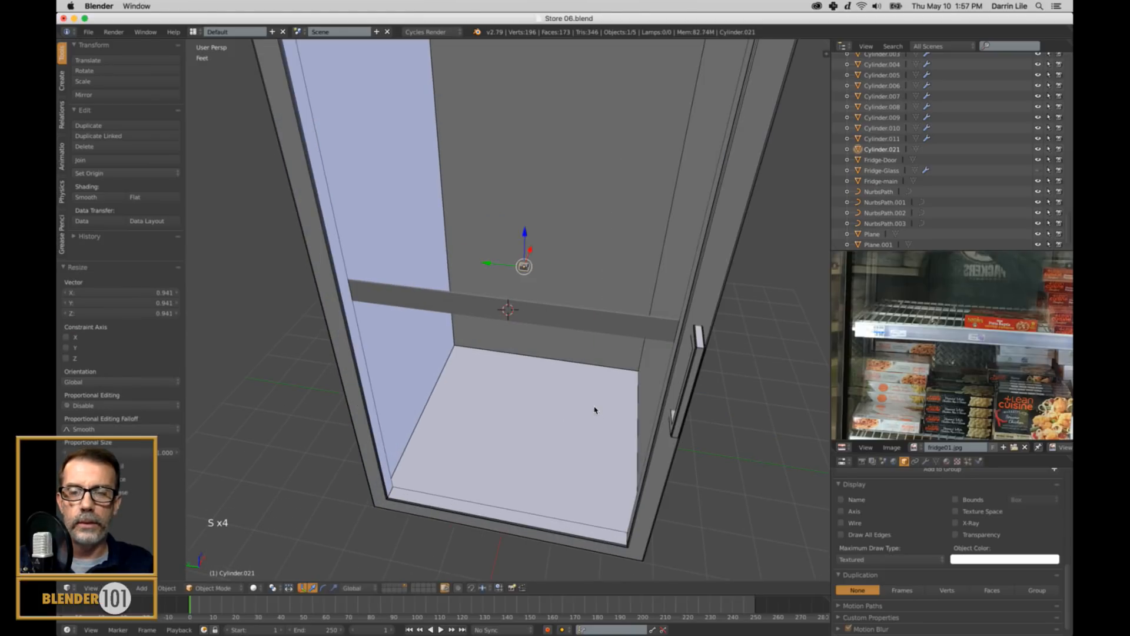
{"action": "key", "text": "s"}
{"action": "key", "text": "s"}
{"action": "key", "text": "y"}
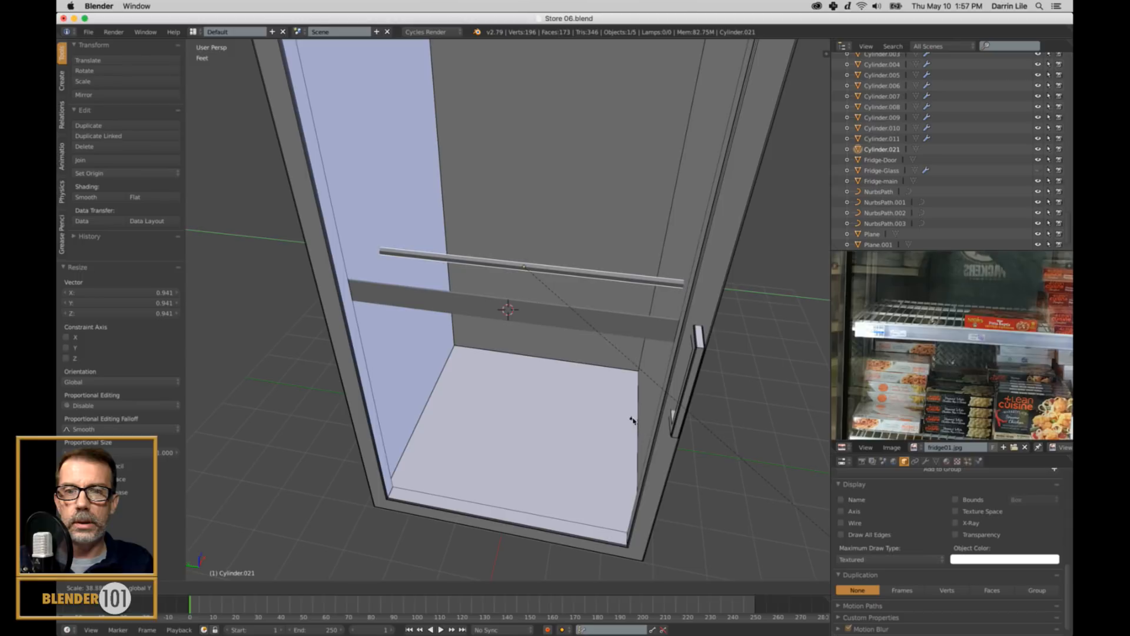
{"action": "left_click", "coordinate": [617, 405]}
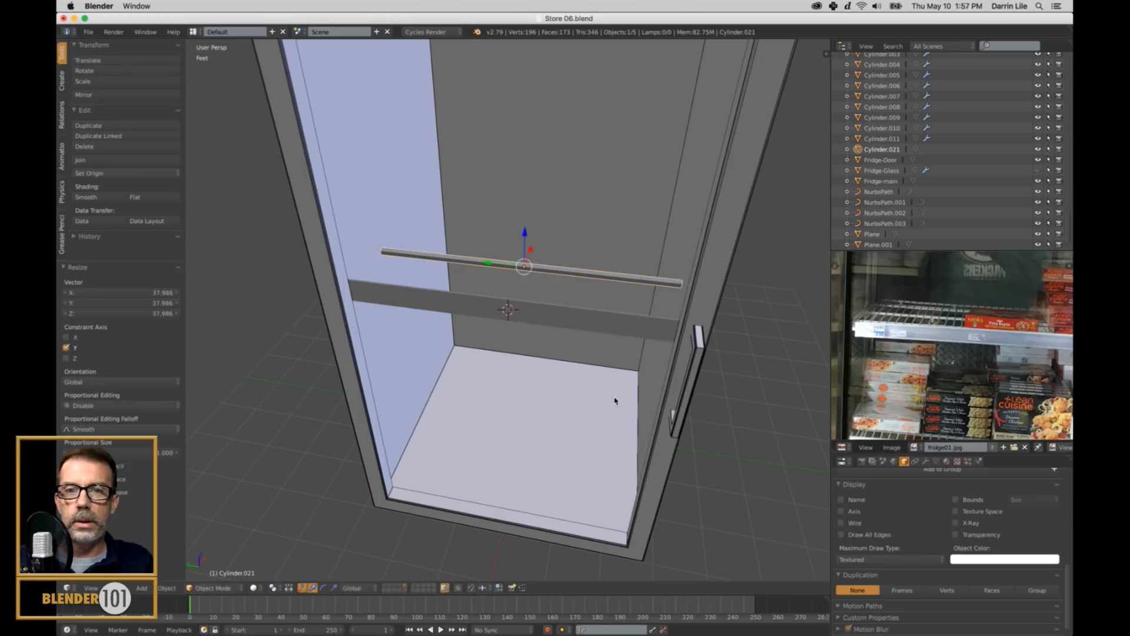
Move the crosswise wire along X to the rear of the fridge interior.
{"action": "middle_click_drag", "start_coordinate": [615, 404], "coordinate": [610, 278]}
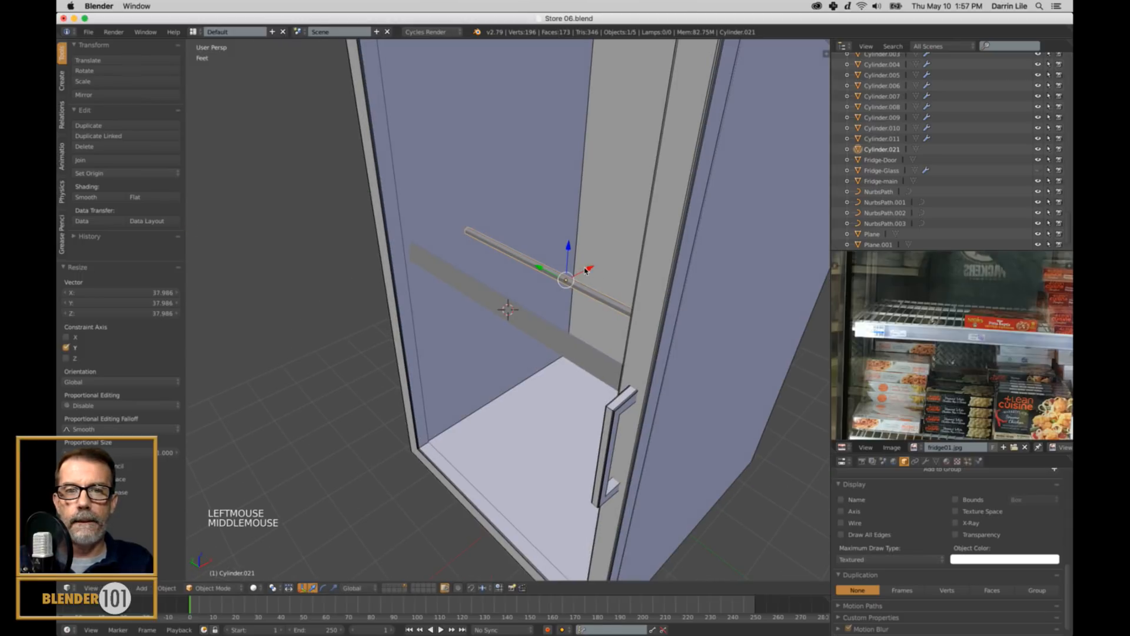
{"action": "left_click_drag", "start_coordinate": [593, 269], "coordinate": [712, 246]}
{"action": "middle_click_drag", "start_coordinate": [712, 247], "coordinate": [613, 271]}
{"action": "left_click_drag", "start_coordinate": [646, 257], "coordinate": [537, 337]}
{"action": "left_click_drag", "start_coordinate": [506, 272], "coordinate": [510, 271]}
{"action": "middle_click_drag", "start_coordinate": [510, 271], "coordinate": [530, 284]}
{"action": "left_click_drag", "start_coordinate": [530, 294], "coordinate": [667, 198]}
{"action": "middle_click_drag", "start_coordinate": [667, 198], "coordinate": [634, 246]}
Duplicate the rear wire twice along X toward the front strip, offsetting each copy about 1.56 ft.
{"action": "key", "text": "shift+d"}
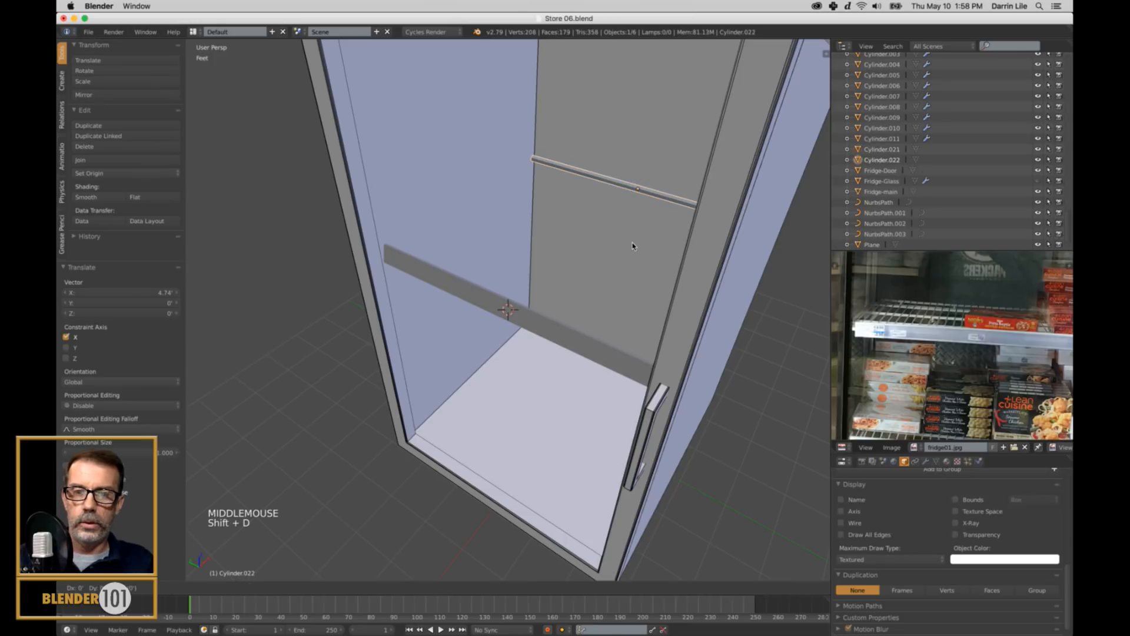
{"action": "key", "text": "x"}
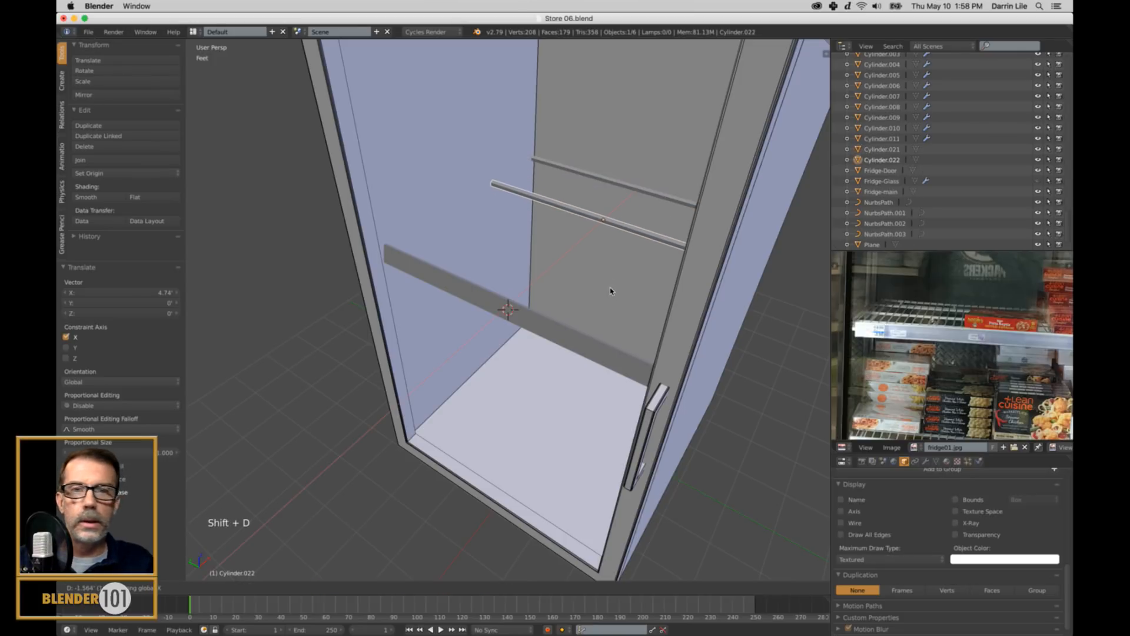
{"action": "left_click", "coordinate": [610, 291]}
{"action": "key", "text": "shift+d"}
{"action": "key", "text": "x"}
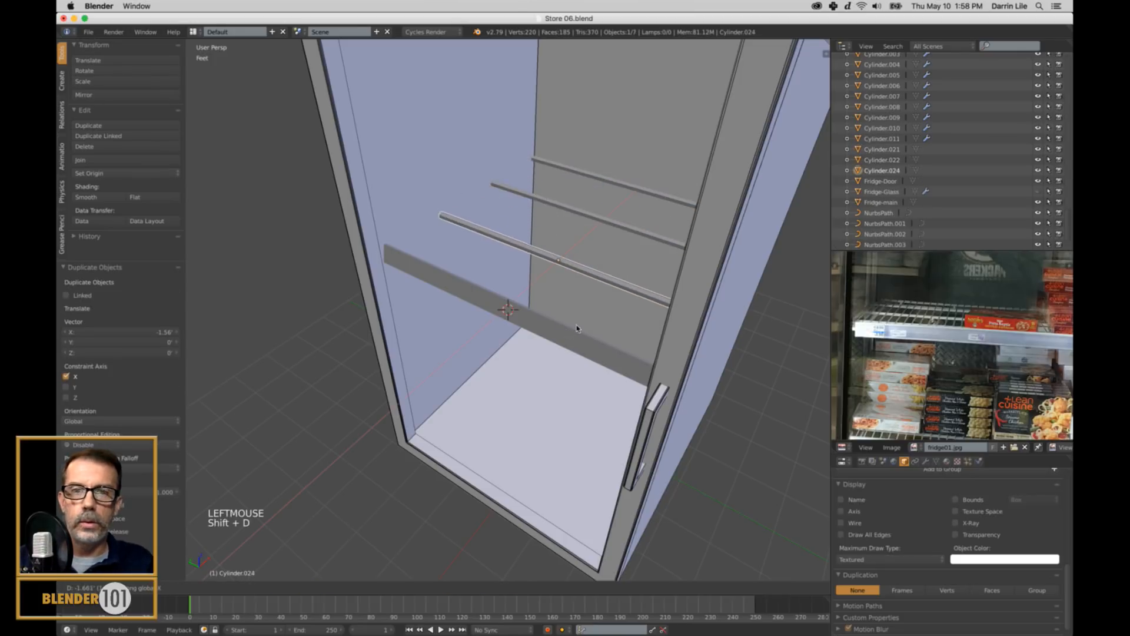
{"action": "left_click", "coordinate": [574, 328]}
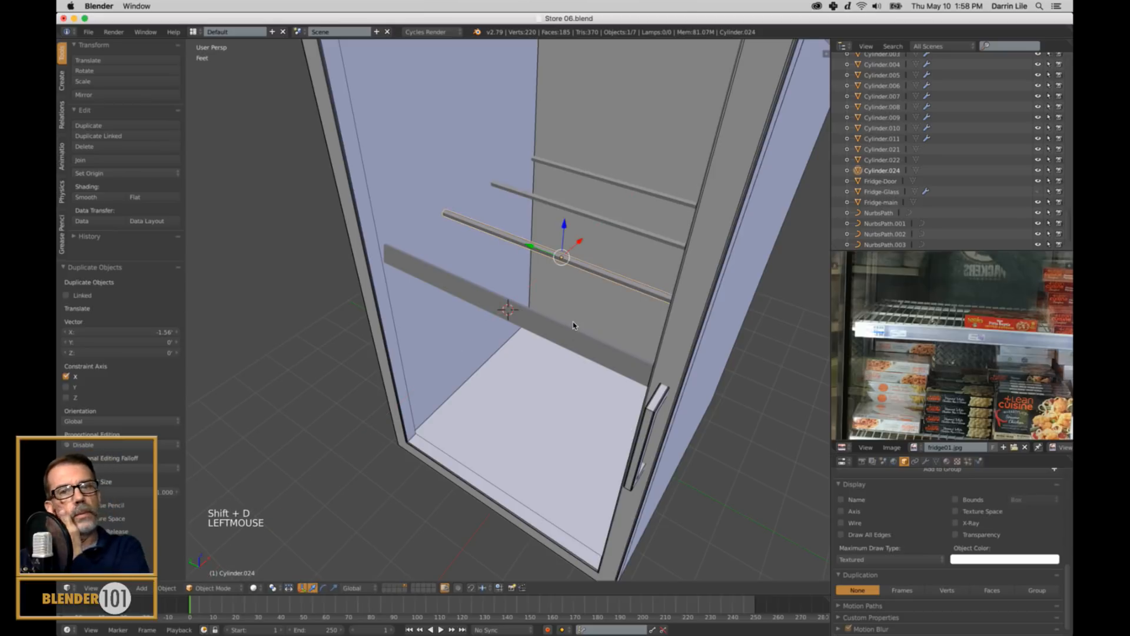
Duplicate the crosswise wire nearest the front strip and rotate the copy 90° about the Z axis.
{"action": "middle_click_drag", "start_coordinate": [573, 325], "coordinate": [591, 346]}
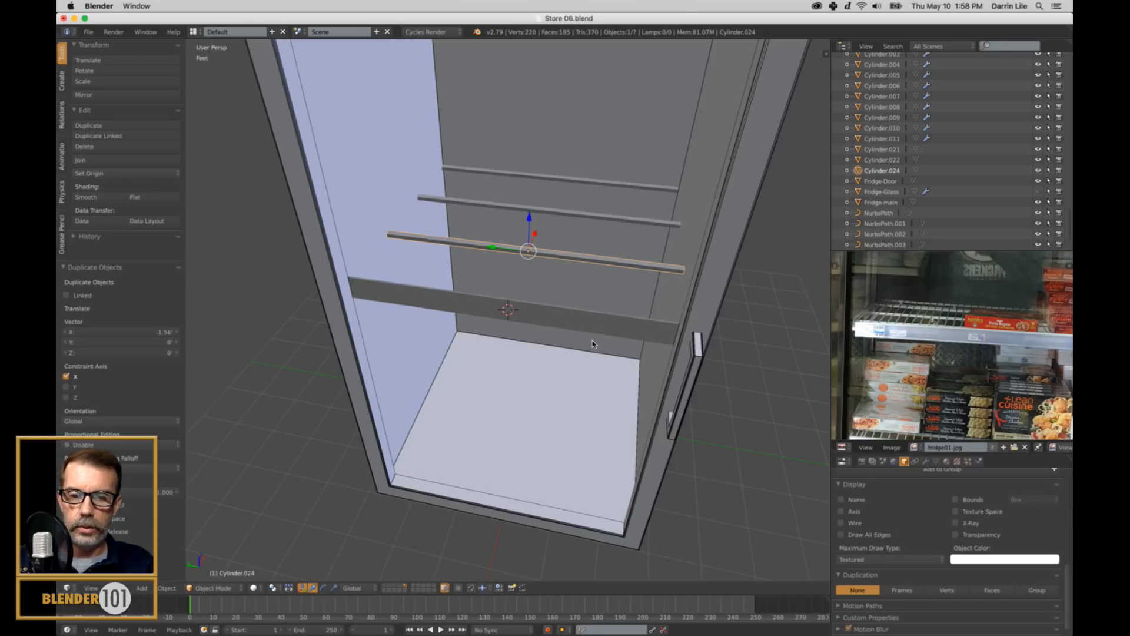
{"action": "key", "text": "shift+d"}
{"action": "key", "text": "r"}
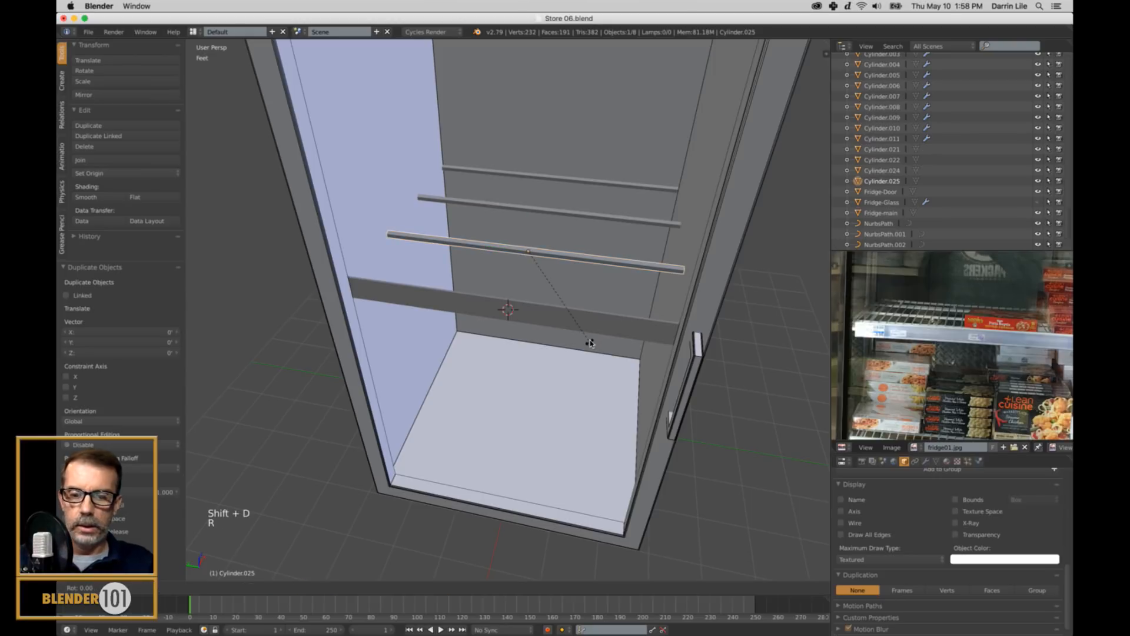
{"action": "key", "text": "z"}
{"action": "key", "text": "9"}
{"action": "key", "text": "0"}
{"action": "key", "text": "Return"}
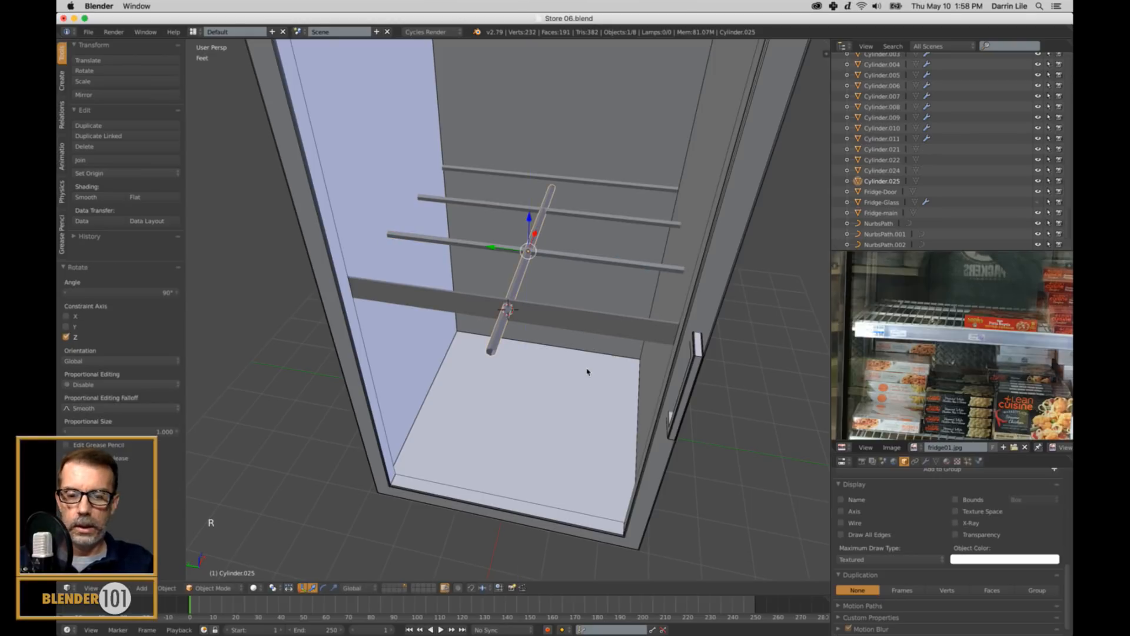
Scale the front-to-back wire uniformly to about 0.4 and raise it along Z to rest on the crosswise wires.
{"action": "key", "text": "s"}
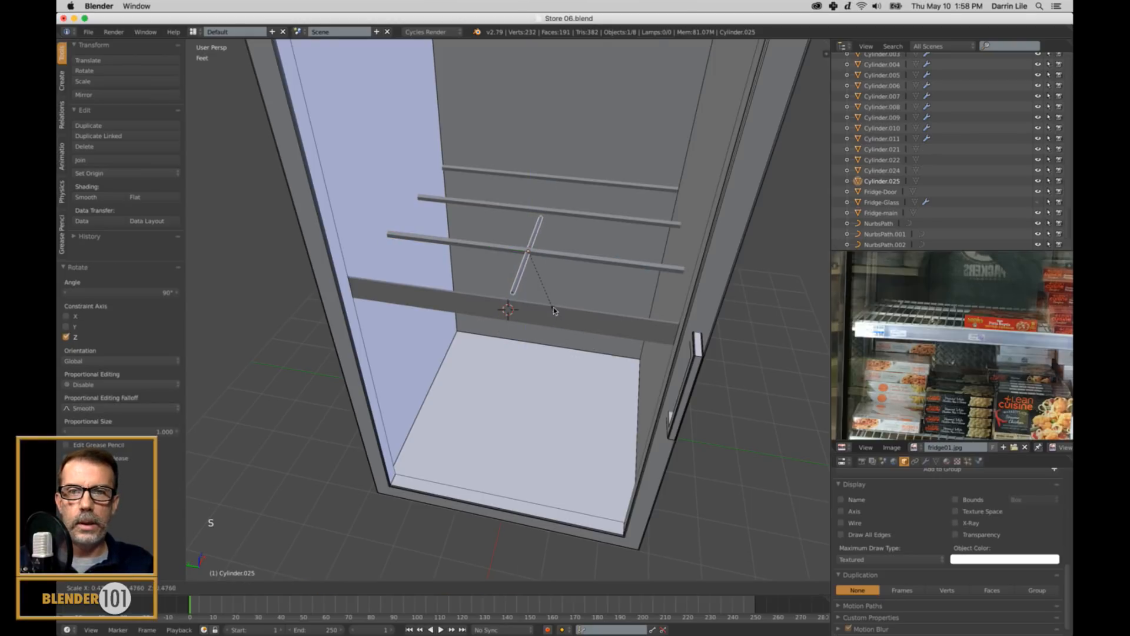
{"action": "left_click", "coordinate": [546, 304]}
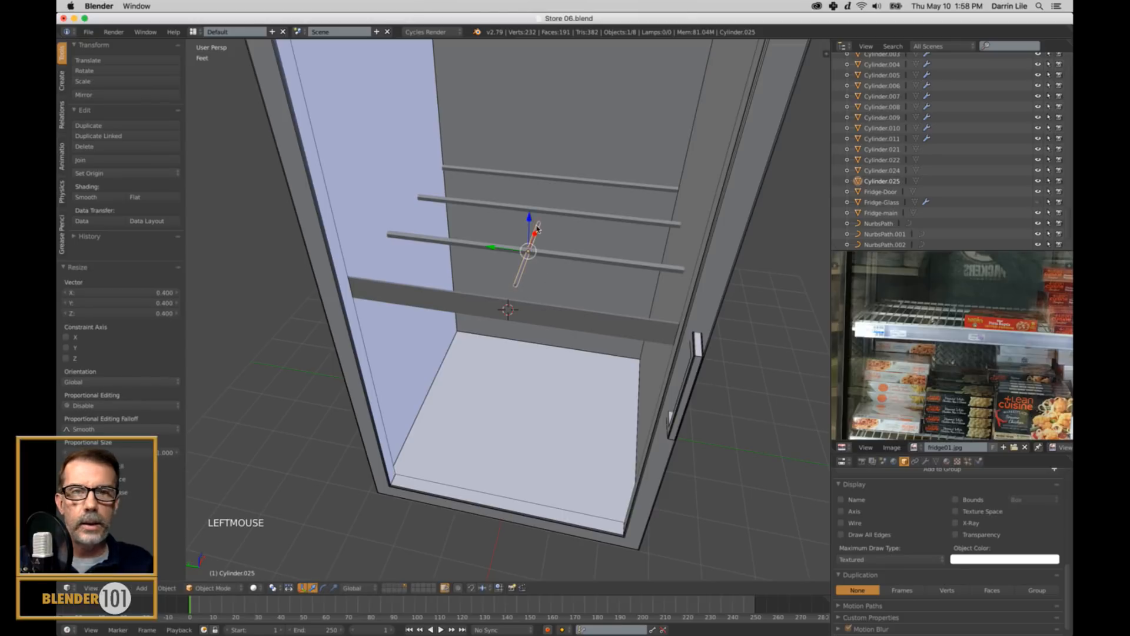
{"action": "left_click_drag", "start_coordinate": [530, 219], "coordinate": [522, 248]}
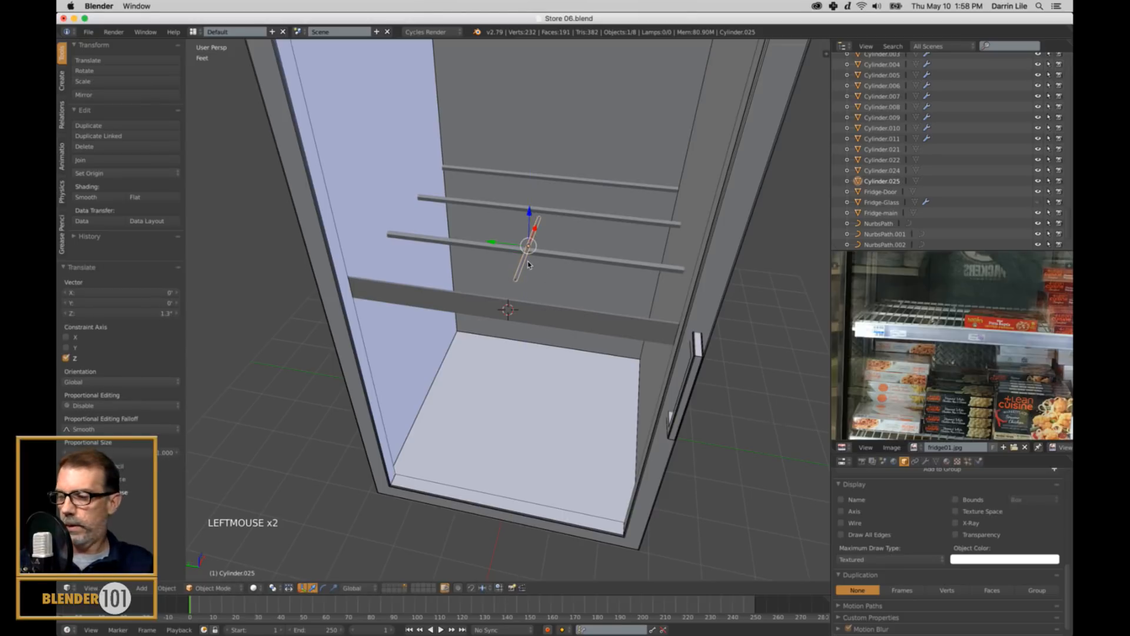
{"action": "key", "text": "KP_Decimal"}
{"action": "middle_click_drag", "start_coordinate": [528, 264], "coordinate": [511, 273]}
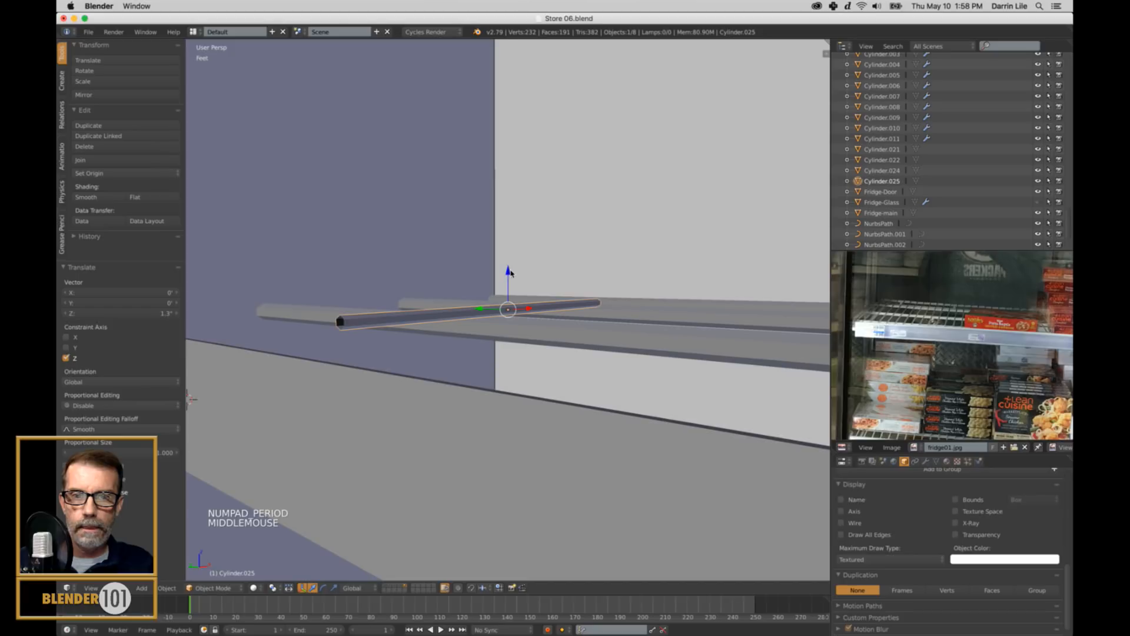
{"action": "left_click_drag", "start_coordinate": [510, 272], "coordinate": [511, 271]}
{"action": "left_click", "coordinate": [510, 277]}
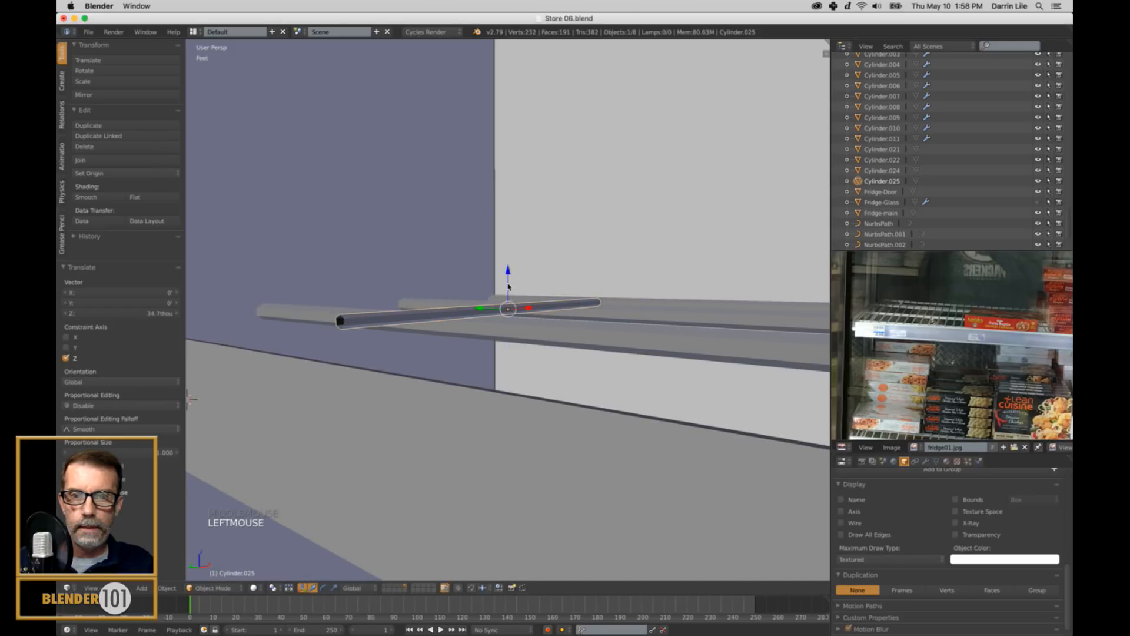
Move the front-to-back wire about 2.42 ft along Y toward the side wall and scale it about 2.06 along X.
{"action": "scroll", "coordinate": [529, 341], "scroll_direction": "down", "scroll_amount": 2}
{"action": "middle_click_drag", "start_coordinate": [530, 341], "coordinate": [526, 346]}
{"action": "scroll", "coordinate": [472, 312], "scroll_direction": "down", "scroll_amount": 4}
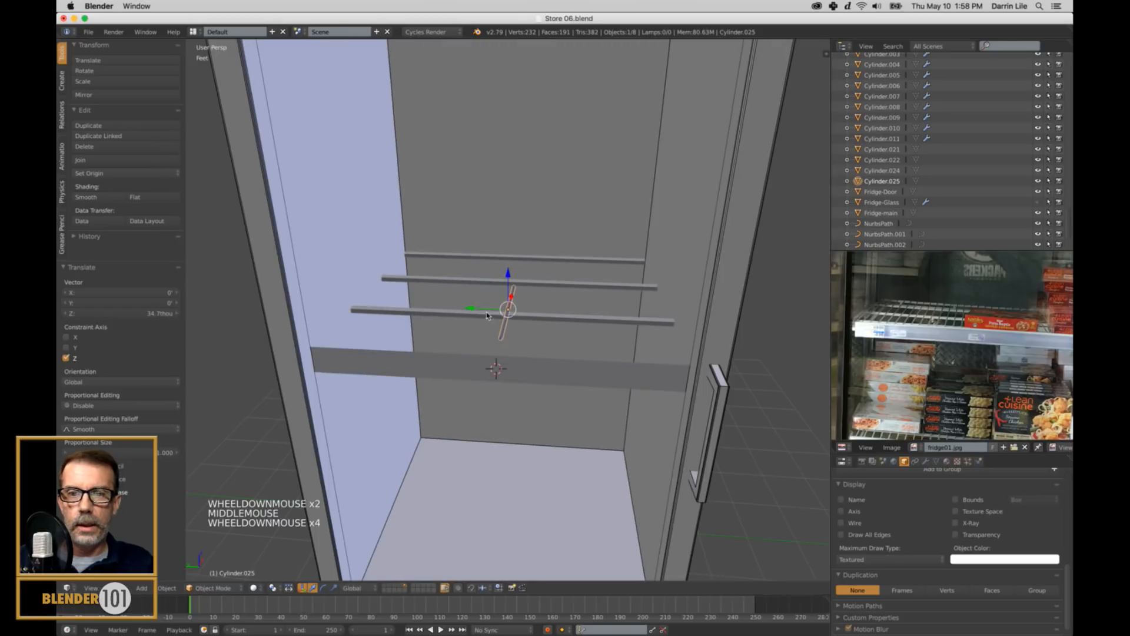
{"action": "left_click_drag", "start_coordinate": [475, 311], "coordinate": [347, 315]}
{"action": "middle_click_drag", "start_coordinate": [347, 315], "coordinate": [453, 213]}
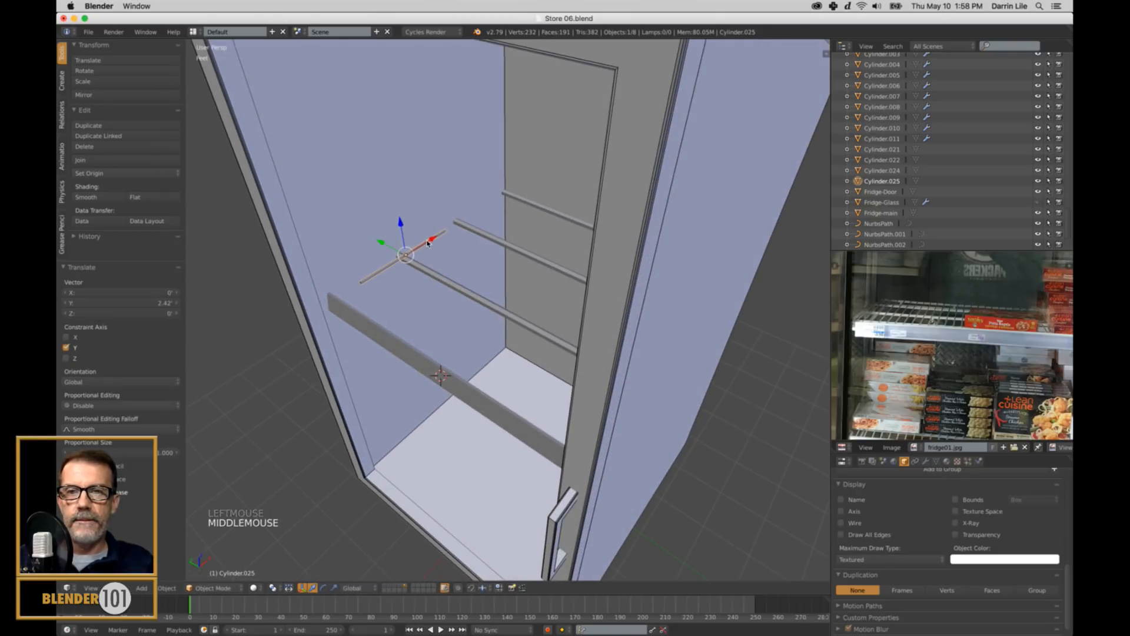
{"action": "key", "text": "s"}
{"action": "key", "text": "x"}
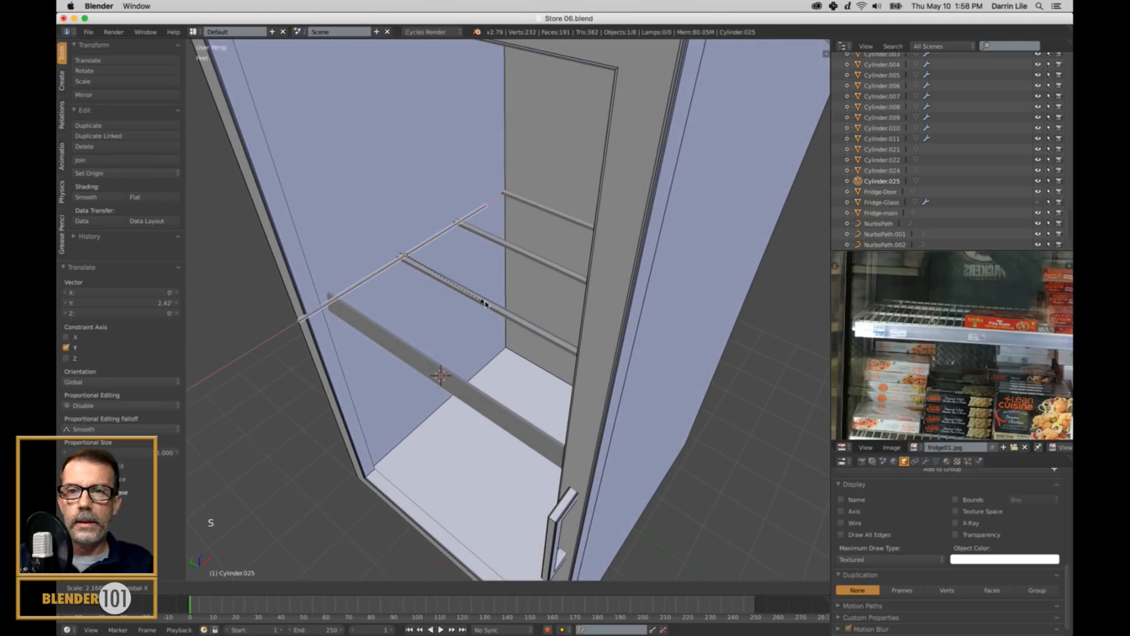
{"action": "left_click", "coordinate": [481, 301]}
In the wireframe top view, move the front-to-back wire about 9.31 in along X and 2.17 in along Y, near the side wall.
{"action": "key", "text": "KP_7"}
{"action": "key", "text": "KP_5"}
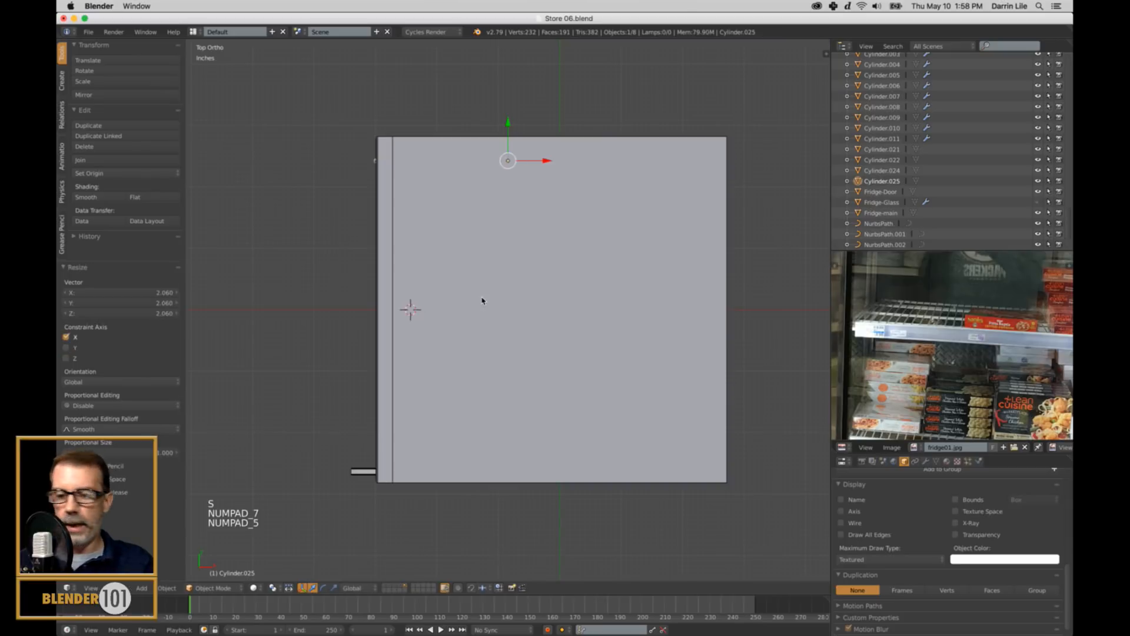
{"action": "key", "text": "z"}
{"action": "middle_click_drag", "start_coordinate": [566, 223], "coordinate": [459, 363], "text": "shift"}
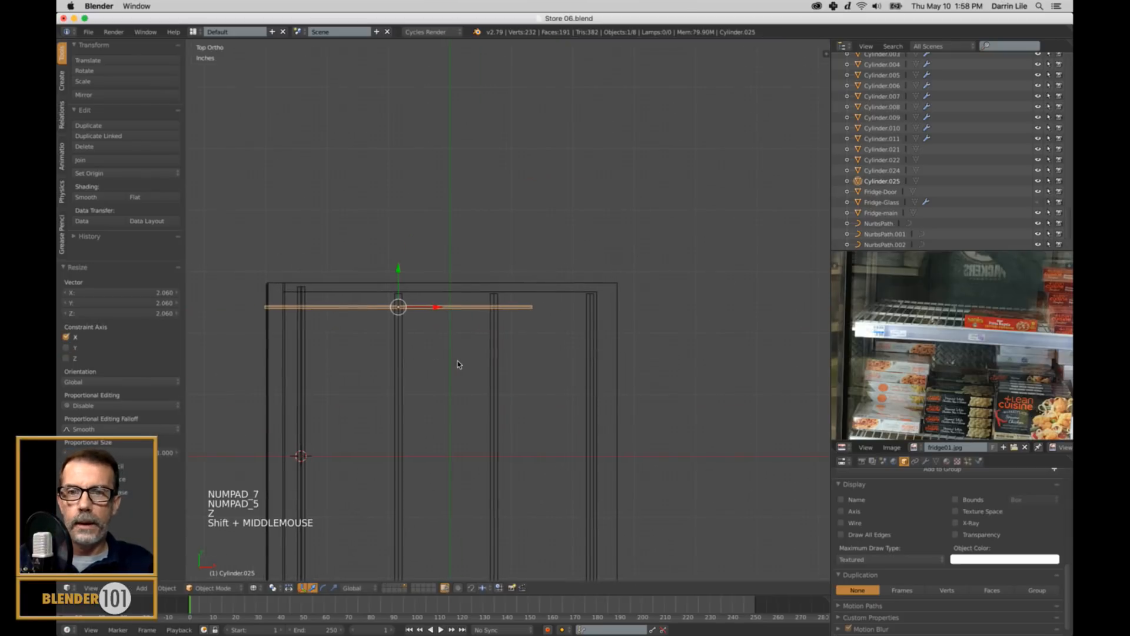
{"action": "key", "text": "g"}
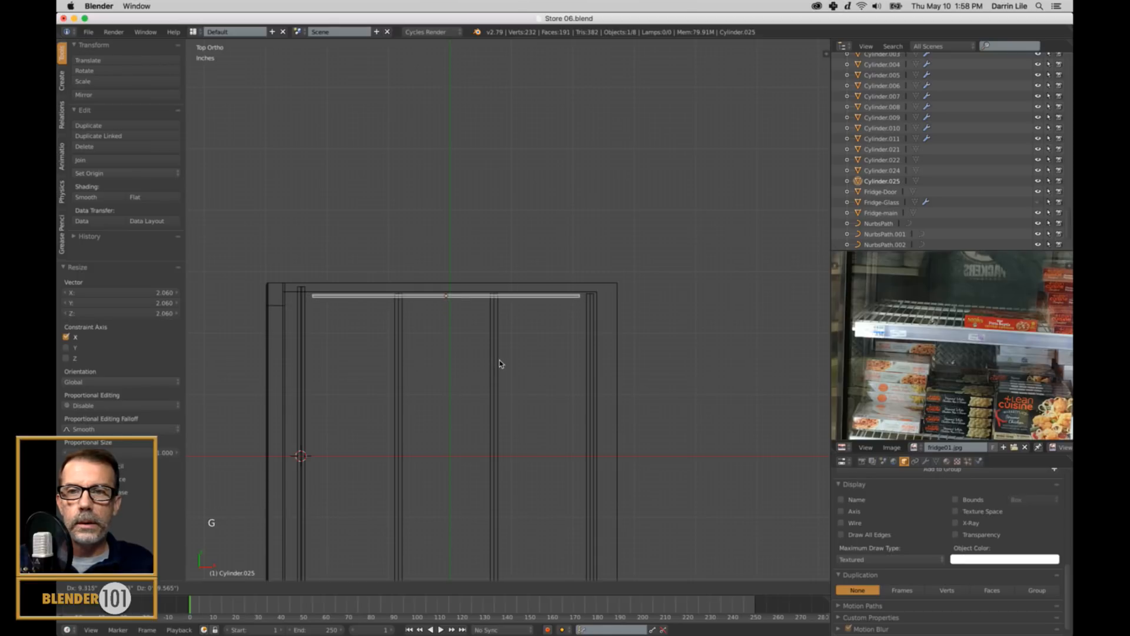
{"action": "left_click", "coordinate": [500, 364]}
Scale the wire about 1.113 along X and shift it 414 thou along X to span from the front strip to the rear wire.
{"action": "key", "text": "s"}
{"action": "key", "text": "s"}
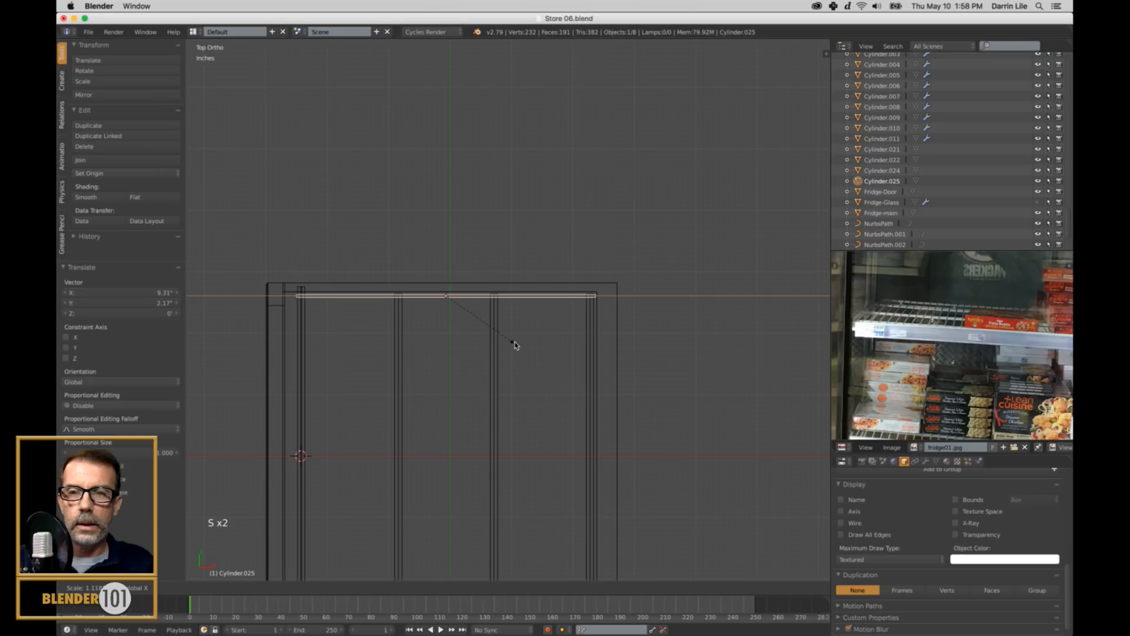
{"action": "left_click", "coordinate": [515, 343]}
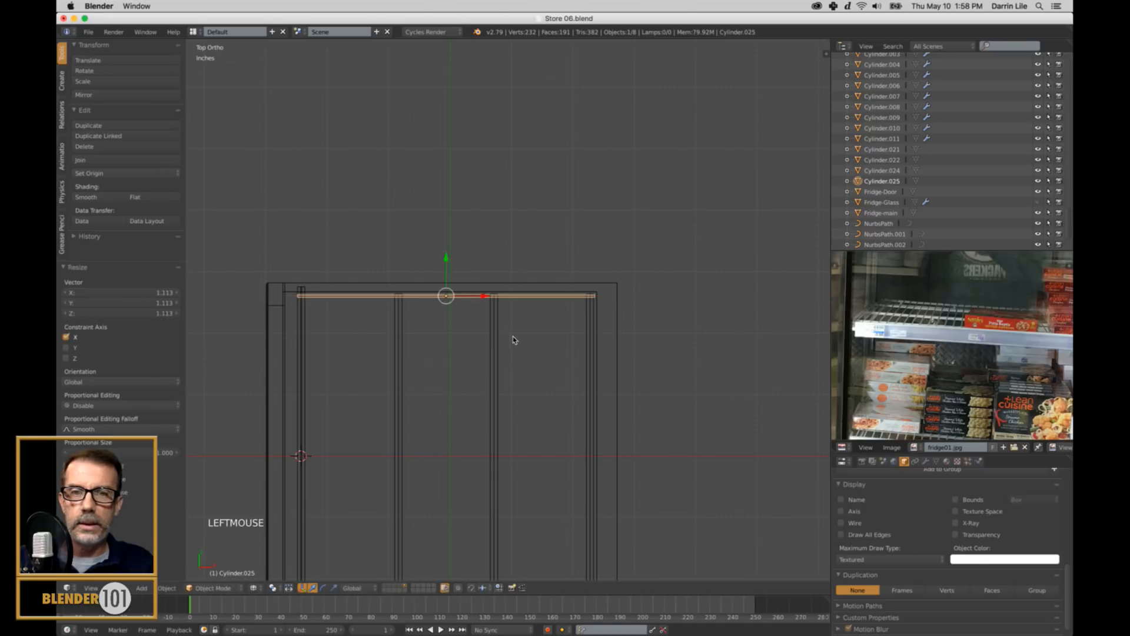
{"action": "left_click_drag", "start_coordinate": [484, 296], "coordinate": [485, 297]}
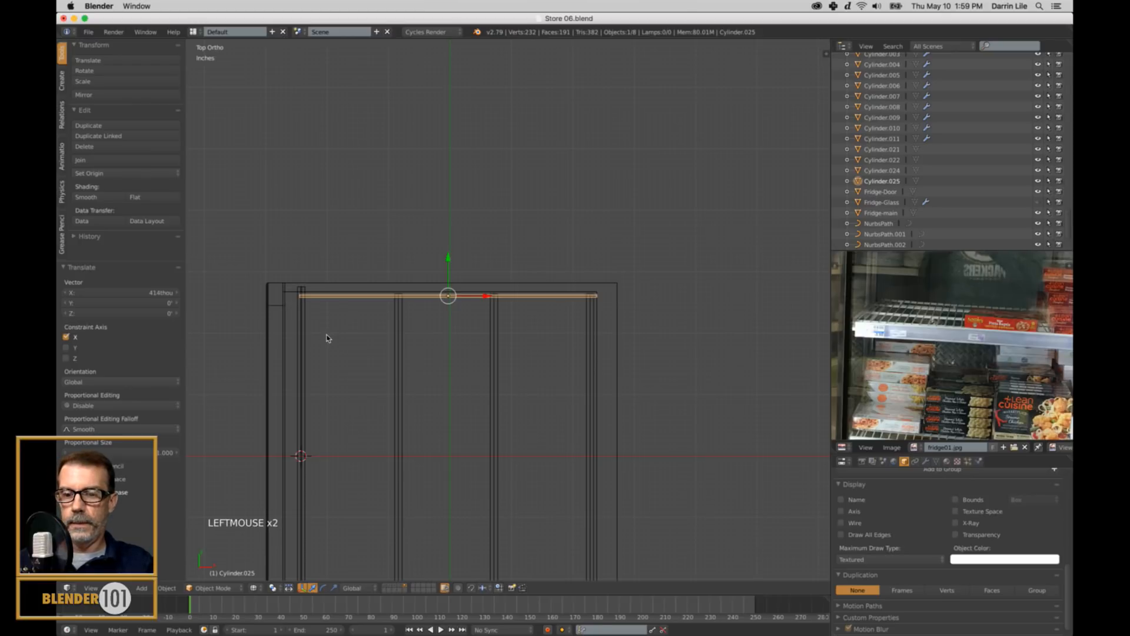
In Edit Mode, switch to vertex selection and select only the six vertices at the wire's front end.
{"action": "key", "text": "Tab"}
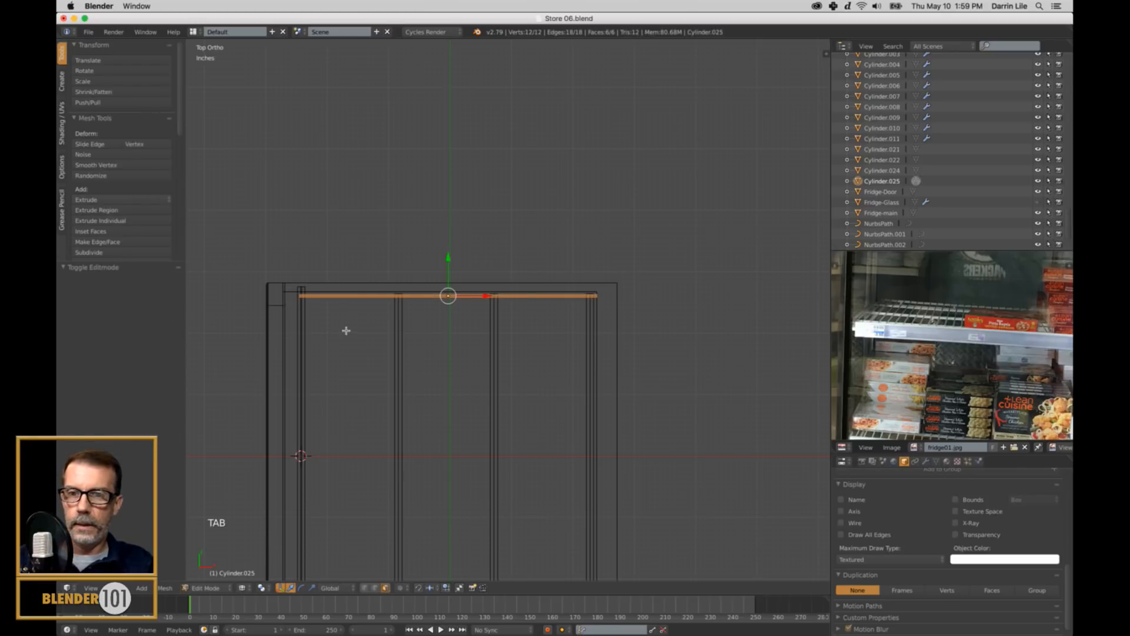
{"action": "key", "text": "a"}
{"action": "key", "text": "a"}
{"action": "key", "text": "ctrl+Tab"}
{"action": "left_click", "coordinate": [346, 330]}
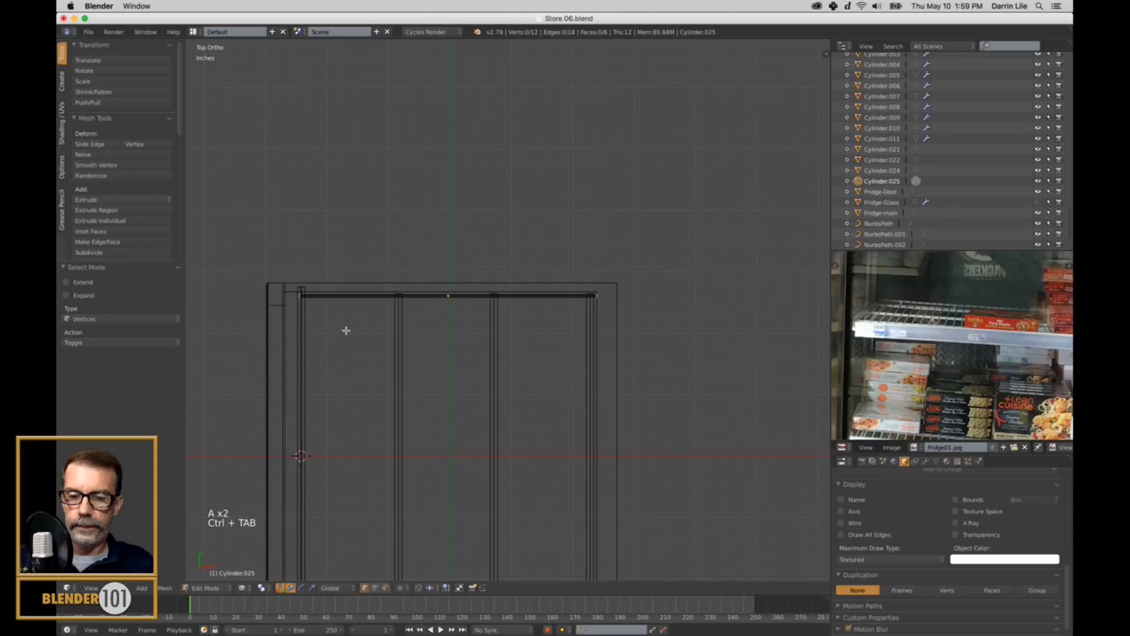
{"action": "key", "text": "b"}
{"action": "left_click_drag", "start_coordinate": [288, 275], "coordinate": [339, 332]}
{"action": "key", "text": "z"}
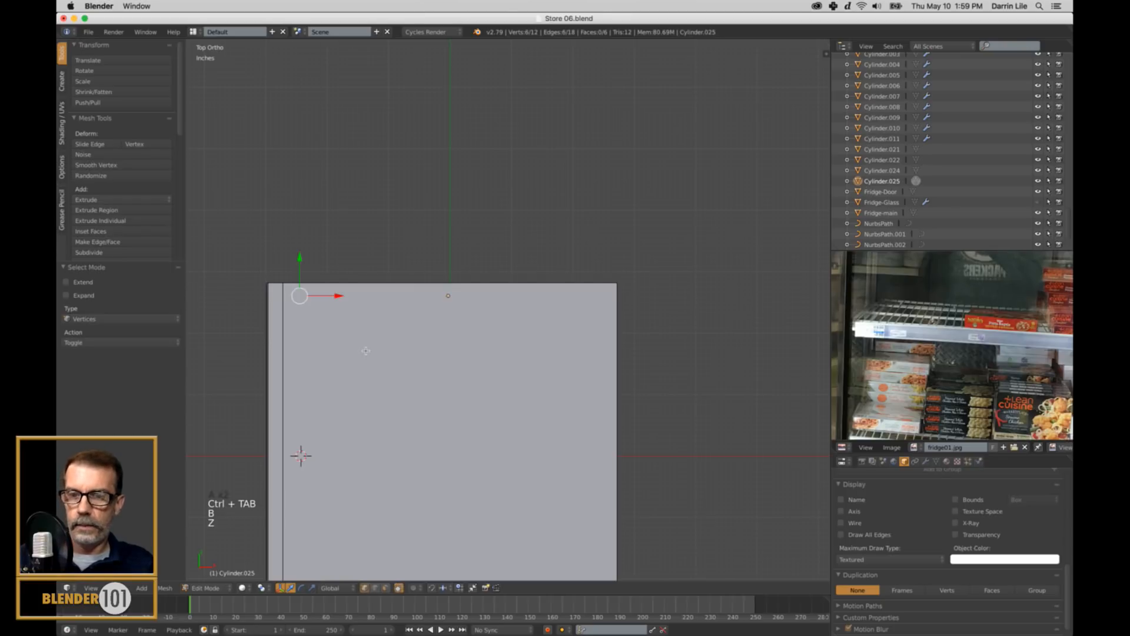
{"action": "key", "text": "z"}
{"action": "key", "text": "KP_Decimal"}
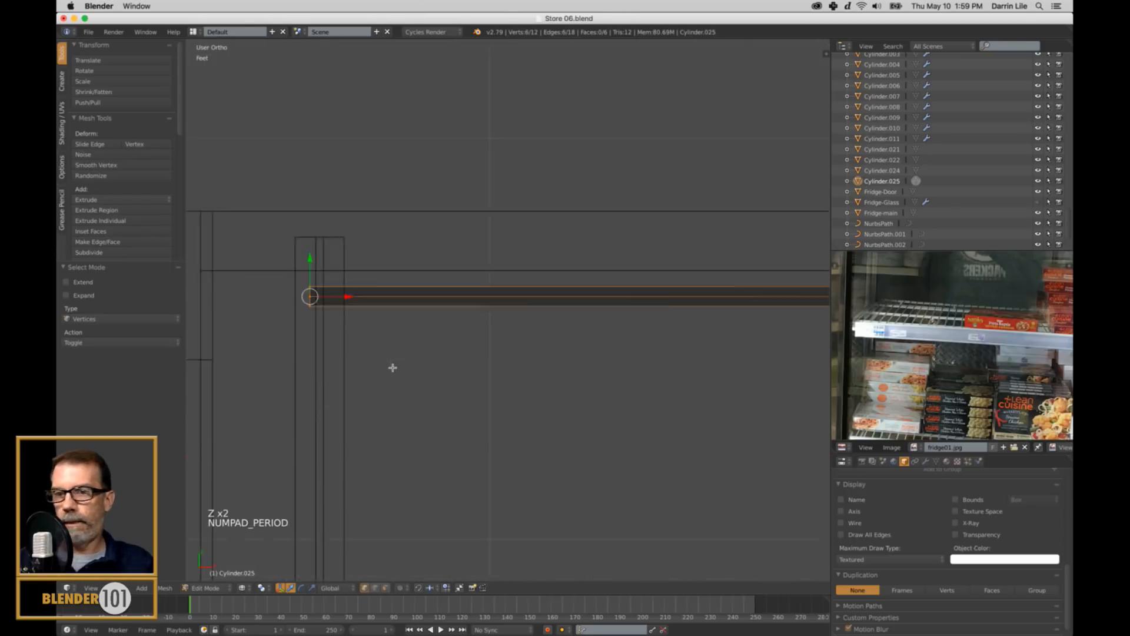
{"action": "scroll", "coordinate": [390, 372], "scroll_direction": "down", "scroll_amount": 4}
{"action": "middle_click_drag", "start_coordinate": [388, 376], "coordinate": [471, 381]}
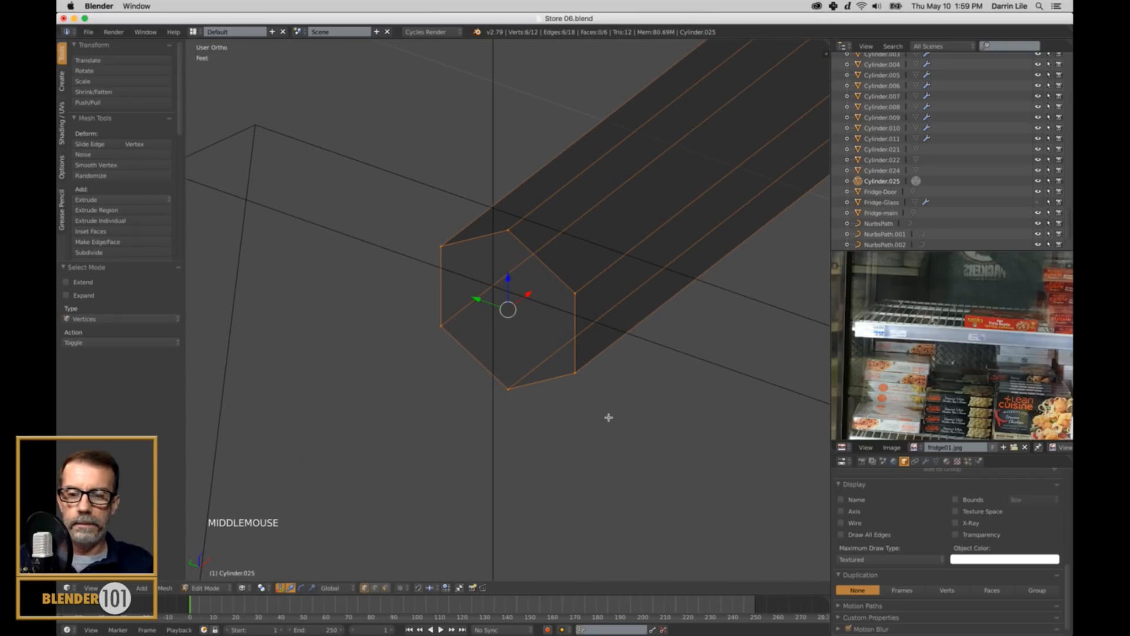
Cap the wire's open front end by extruding its edge loop in place and merging the new vertices at center.
{"action": "key", "text": "e"}
{"action": "key", "text": "e"}
{"action": "key", "text": "alt+m"}
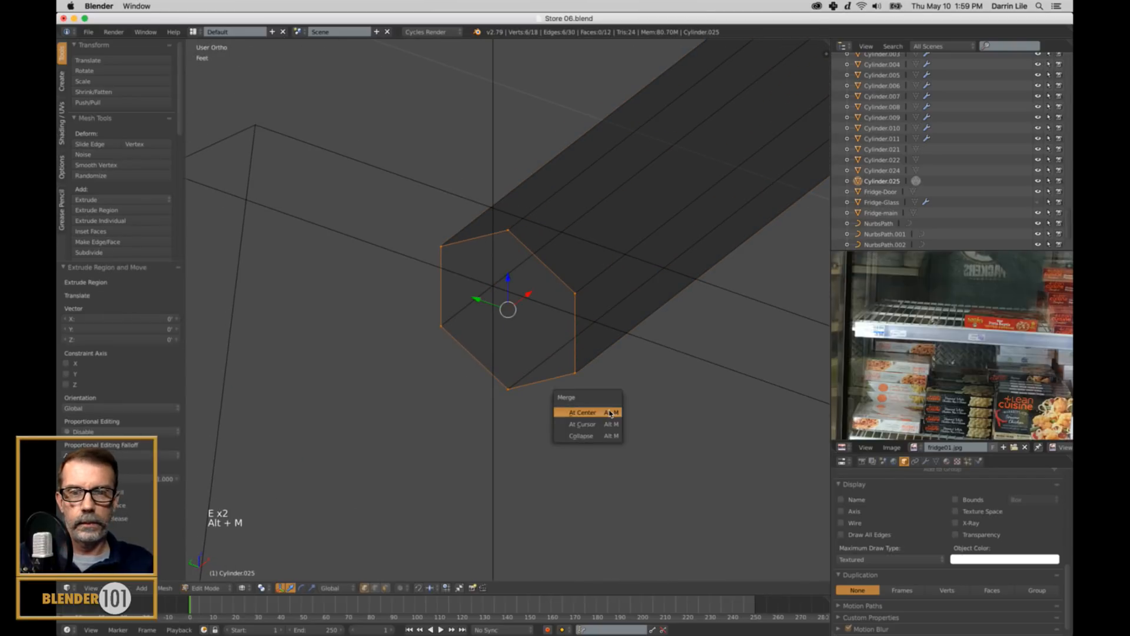
{"action": "left_click", "coordinate": [609, 414]}
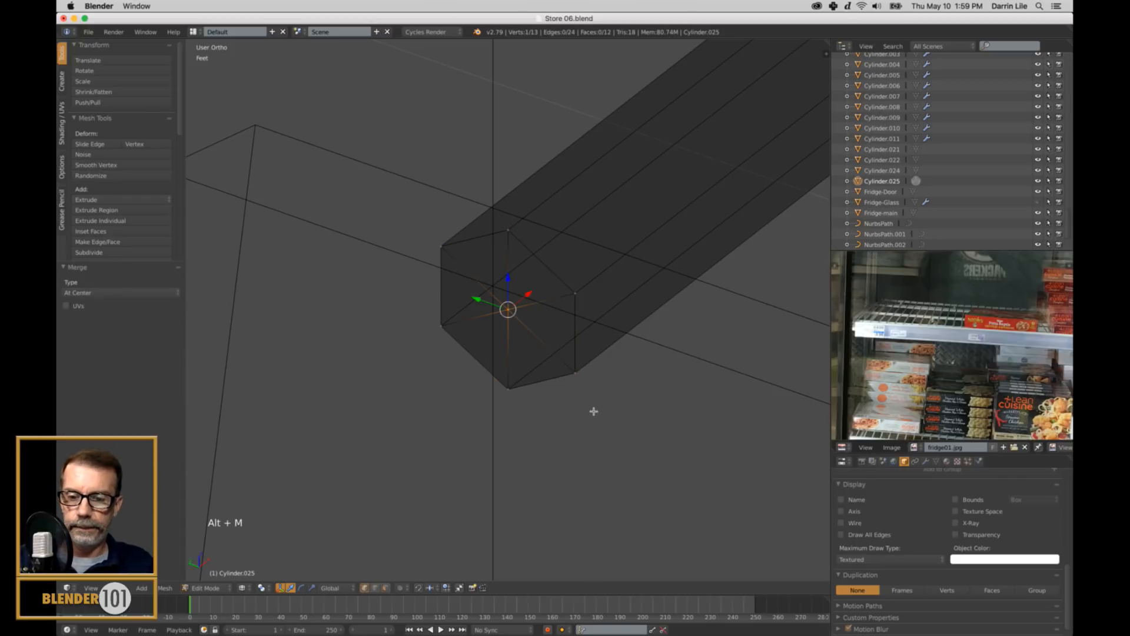
Deselect the wire's mesh and return to Object Mode with solid shading.
{"action": "key", "text": "z"}
{"action": "key", "text": "a"}
{"action": "key", "text": "Tab"}
{"action": "scroll", "coordinate": [646, 405], "scroll_direction": "down", "scroll_amount": 14}
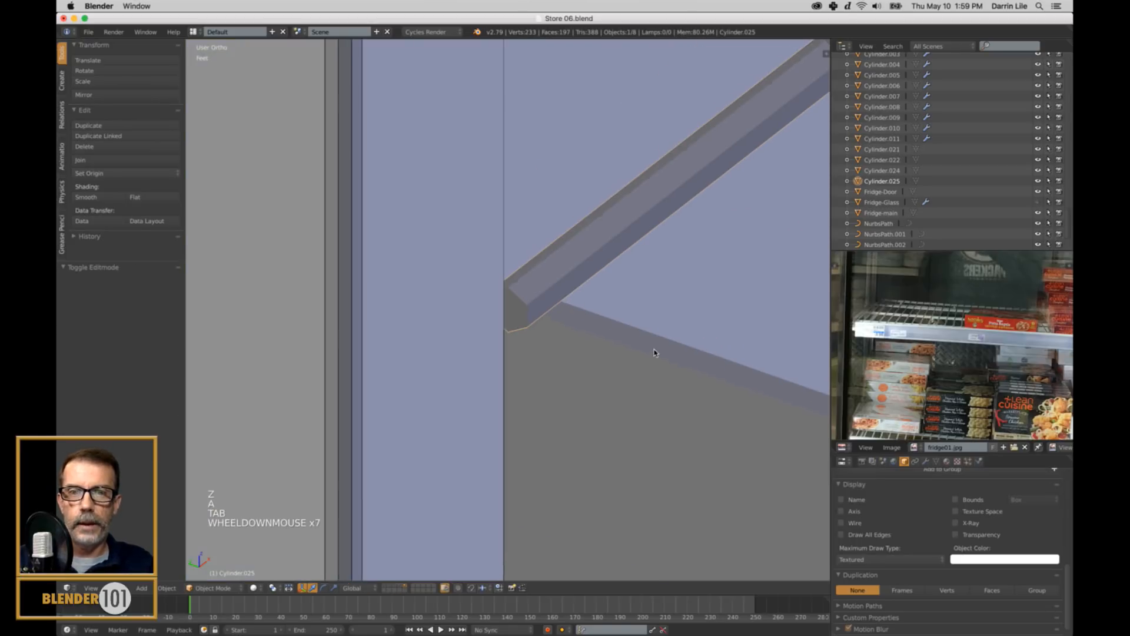
Lower the front-to-back wire about 156 thou along Z.
{"action": "mouse_move", "coordinate": [652, 345]}
{"action": "middle_mouse_down"}
{"action": "mouse_move", "coordinate": [631, 369]}
{"action": "mouse_move", "coordinate": [610, 361]}
{"action": "mouse_move", "coordinate": [653, 326]}
{"action": "middle_mouse_up"}
{"action": "left_click", "coordinate": [618, 275]}
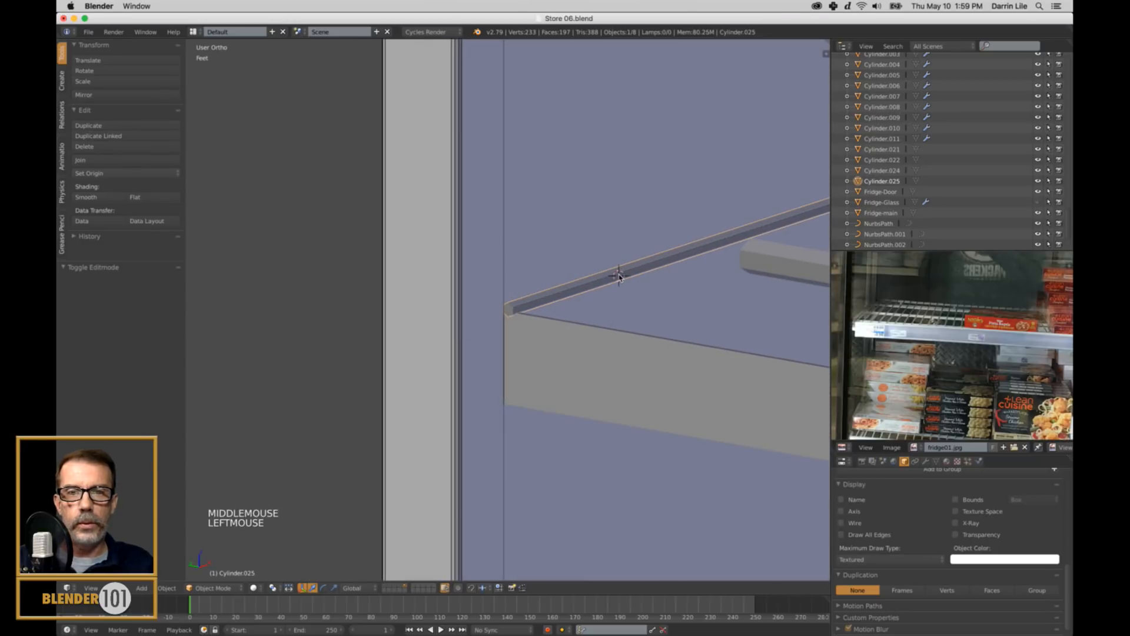
{"action": "right_click", "coordinate": [632, 272]}
{"action": "right_click", "coordinate": [631, 272]}
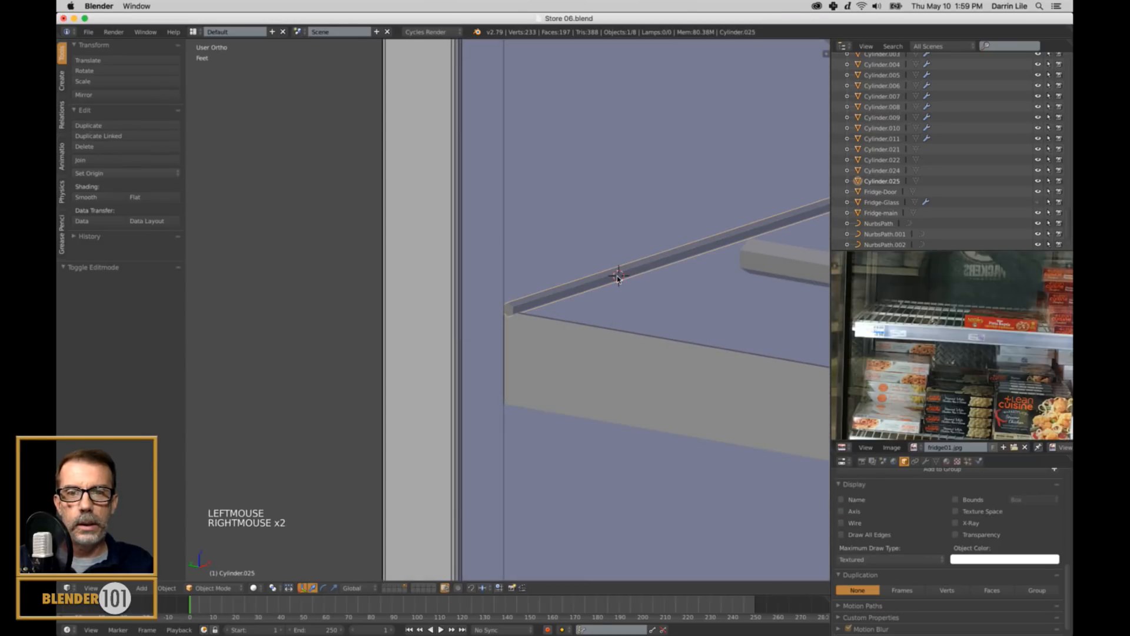
{"action": "scroll", "coordinate": [660, 323], "scroll_direction": "down", "scroll_amount": 4}
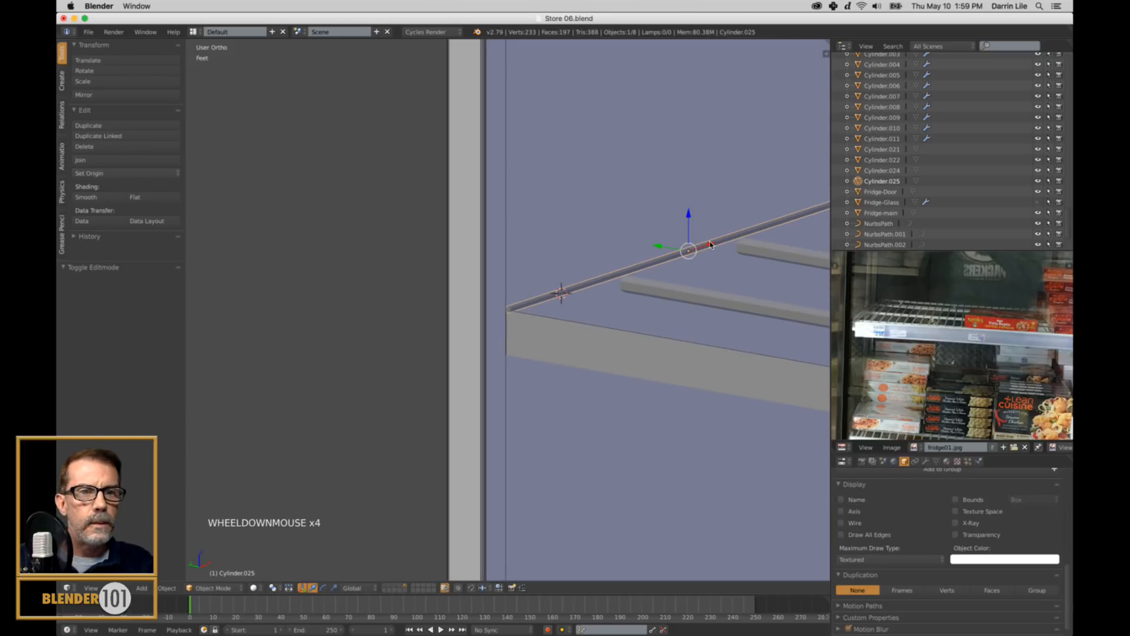
{"action": "mouse_move", "coordinate": [710, 245]}
{"action": "left_mouse_down"}
{"action": "mouse_move", "coordinate": [694, 213]}
{"action": "mouse_move", "coordinate": [694, 229]}
{"action": "left_mouse_up"}
{"action": "scroll", "coordinate": [680, 281], "scroll_direction": "down", "scroll_amount": 1}
{"action": "middle_click_drag", "start_coordinate": [681, 282], "coordinate": [483, 312]}
{"action": "scroll", "coordinate": [666, 284], "scroll_direction": "up", "scroll_amount": 4}
{"action": "scroll", "coordinate": [668, 300], "scroll_direction": "down", "scroll_amount": 5}
In the wireframe top view, shorten the wire by moving its rear-end vertices about -1.16 in along X to the rear support wire.
{"action": "key", "text": "KP_7"}
{"action": "key", "text": "z"}
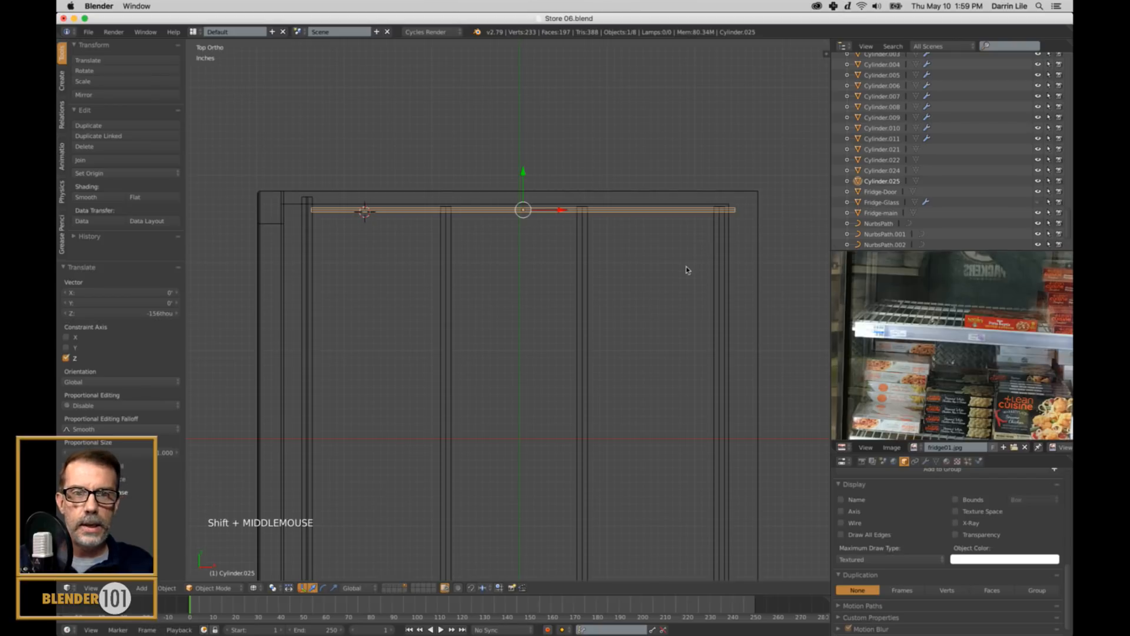
{"action": "key", "text": "Tab"}
{"action": "key", "text": "a"}
{"action": "key", "text": "a"}
{"action": "key", "text": "a"}
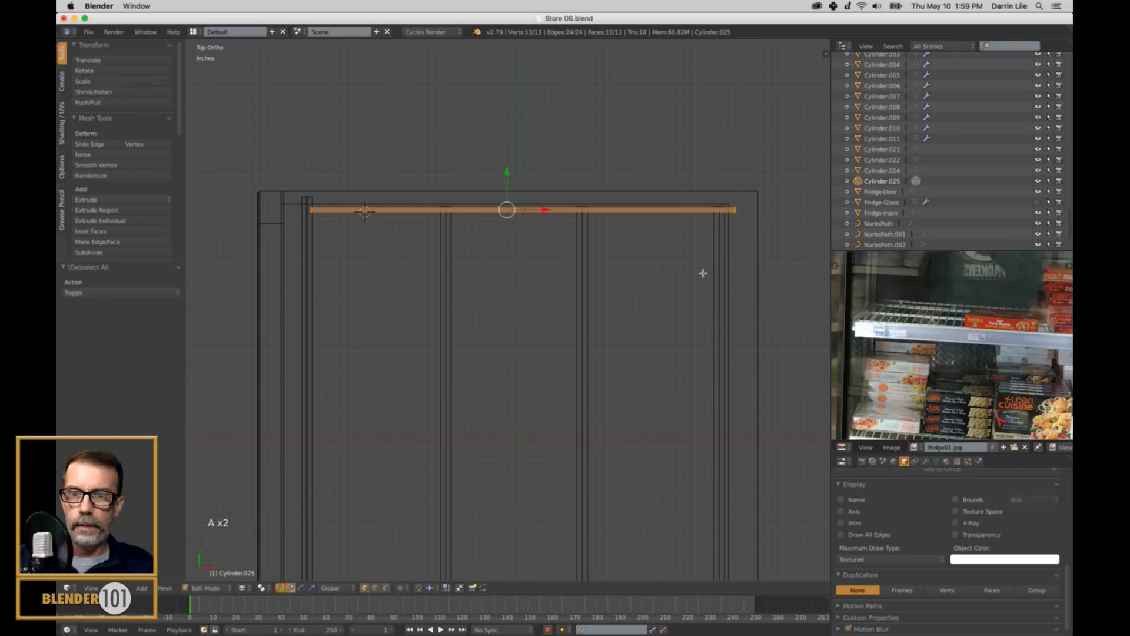
{"action": "key", "text": "b"}
{"action": "left_click_drag", "start_coordinate": [709, 172], "coordinate": [746, 259]}
{"action": "left_click_drag", "start_coordinate": [770, 216], "coordinate": [765, 224]}
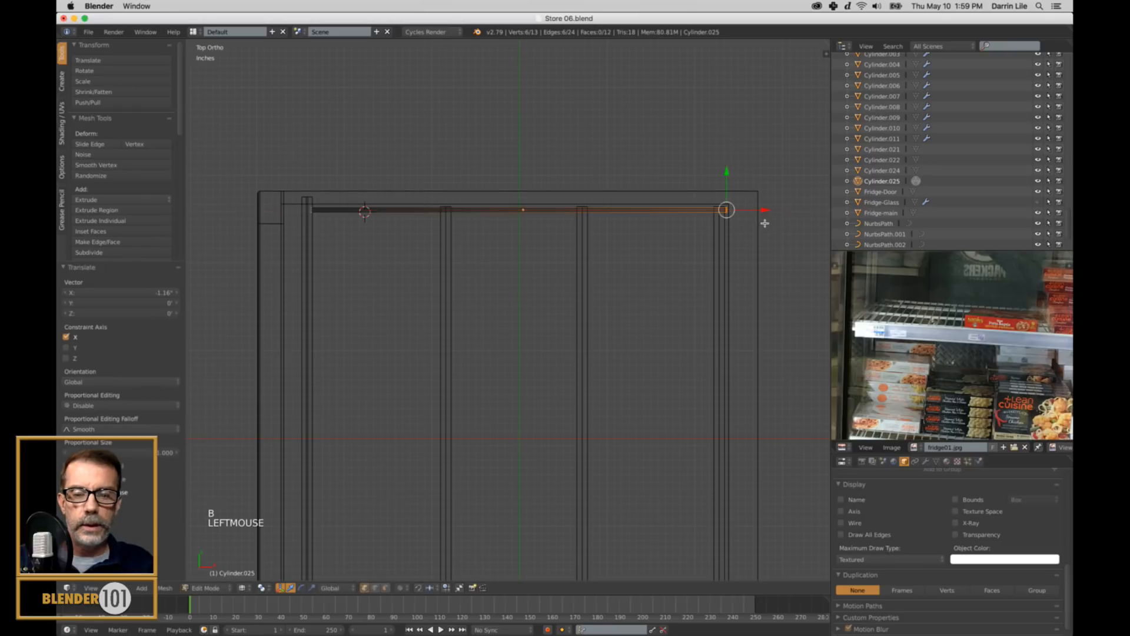
{"action": "key", "text": "Tab"}
Save the file over the existing one and apply the wire's rotation and scale.
{"action": "scroll", "coordinate": [572, 312], "scroll_direction": "down", "scroll_amount": 3}
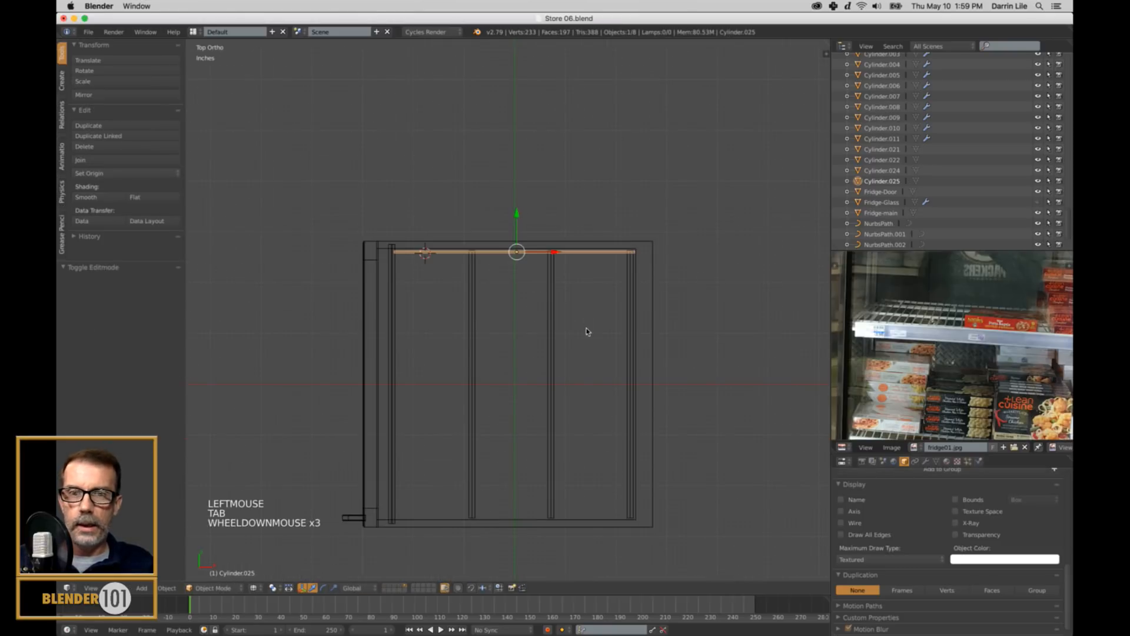
{"action": "middle_click_drag", "start_coordinate": [588, 328], "coordinate": [595, 278], "text": "shift"}
{"action": "key", "text": "super+s"}
{"action": "left_click", "coordinate": [574, 289]}
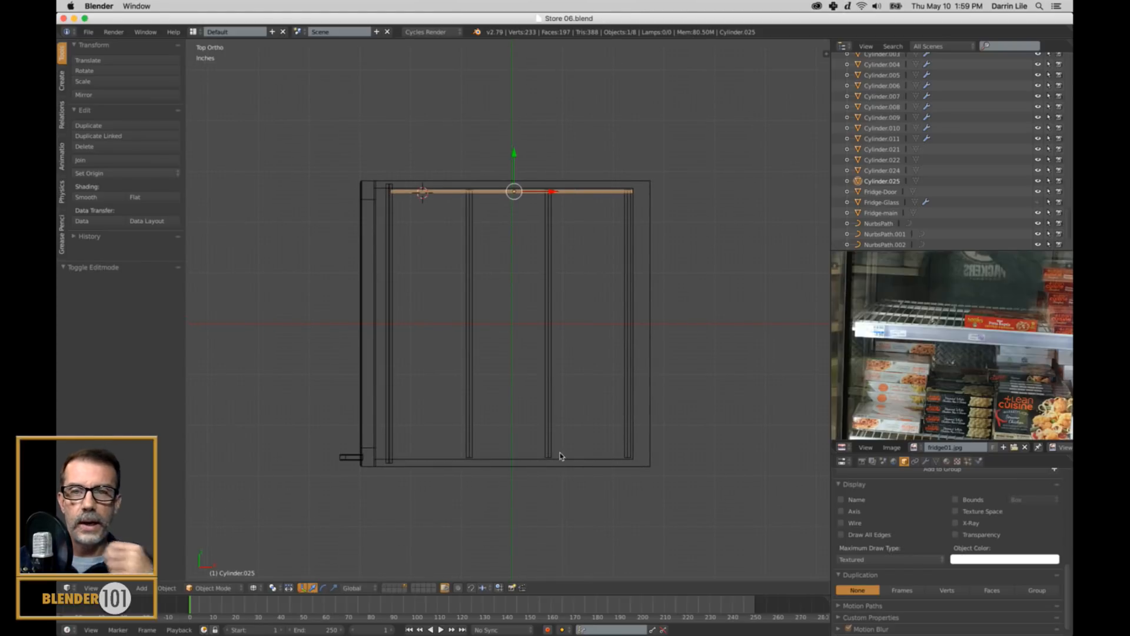
{"action": "key", "text": "ctrl+a"}
{"action": "left_click", "coordinate": [557, 262]}
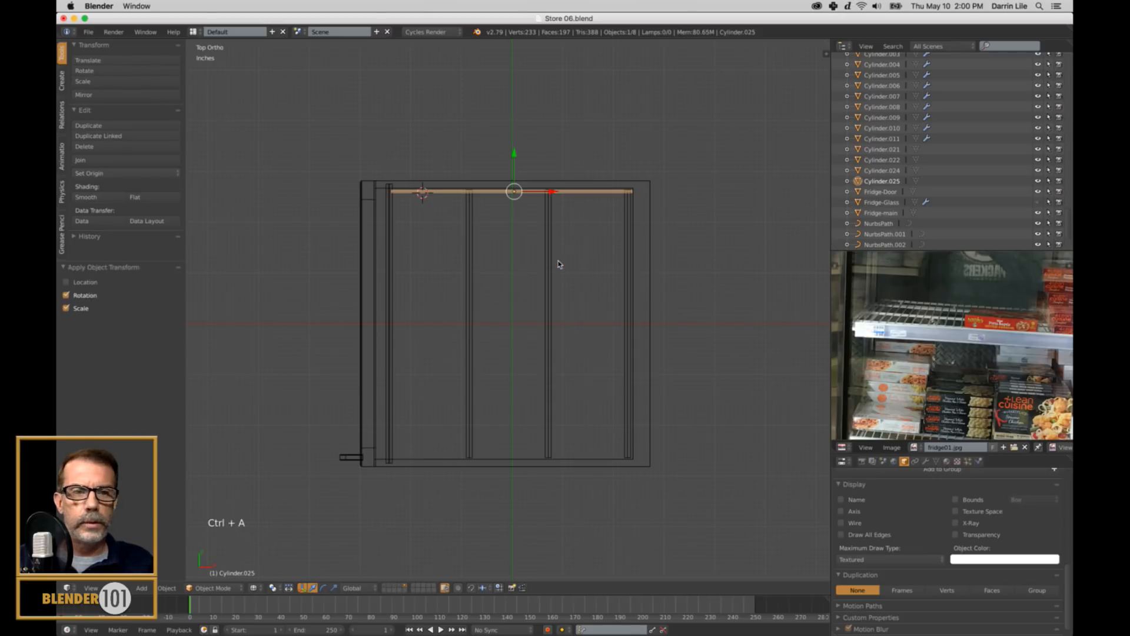
Add an Array modifier to the front-to-back wire and enlarge the properties editor to show all its settings.
{"action": "left_click", "coordinate": [928, 465]}
{"action": "left_click", "coordinate": [913, 498]}
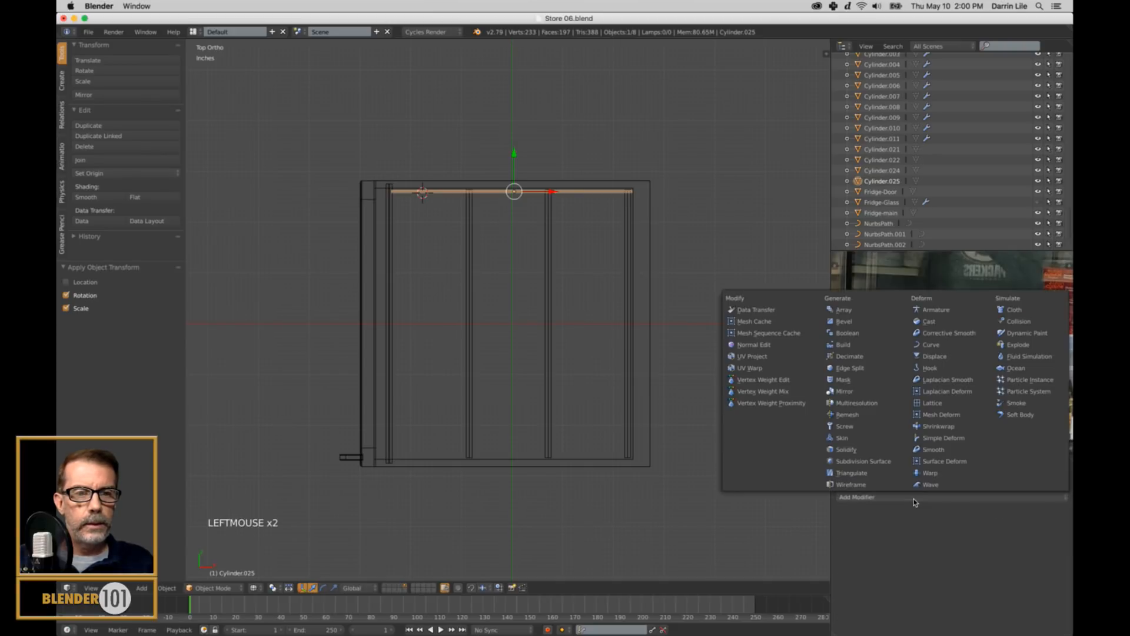
{"action": "left_click", "coordinate": [848, 308]}
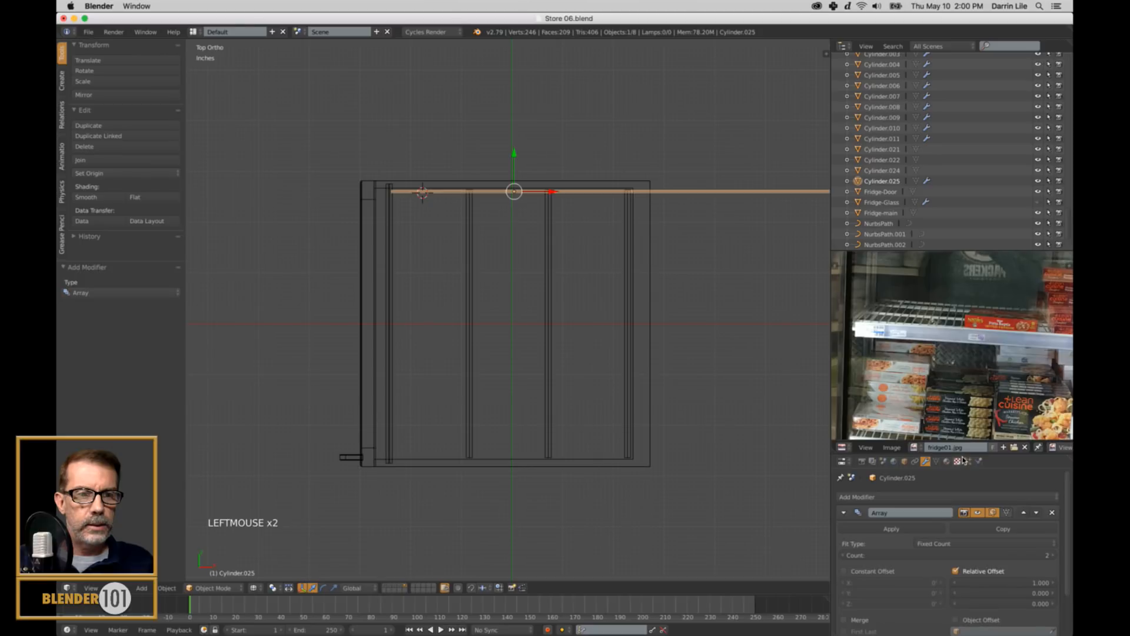
{"action": "left_click_drag", "start_coordinate": [968, 469], "coordinate": [1009, 310]}
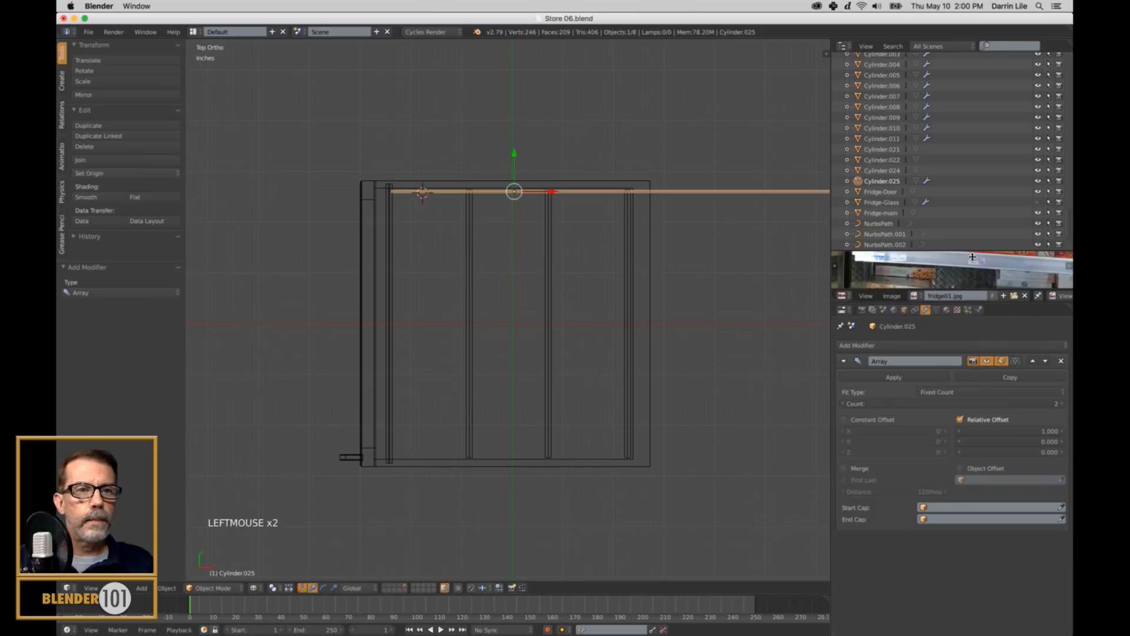
{"action": "left_click_drag", "start_coordinate": [976, 252], "coordinate": [998, 95]}
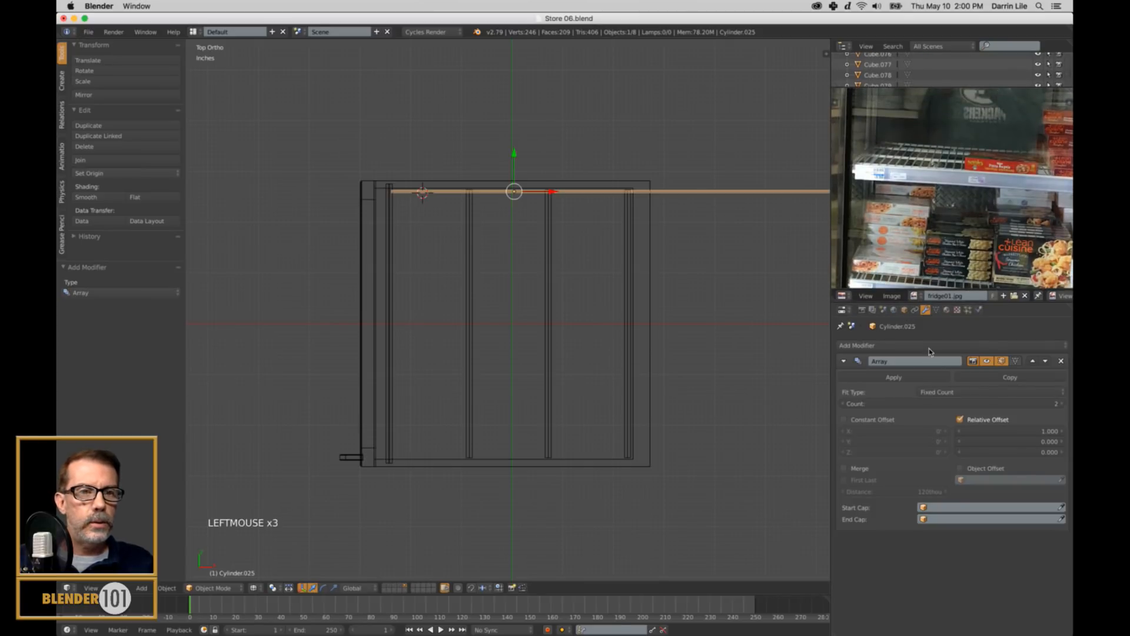
Set the array's relative offset to 0 in X and -5.4 in Y.
{"action": "left_click", "coordinate": [995, 433]}
{"action": "type", "text": "0"}
{"action": "left_click", "coordinate": [997, 440]}
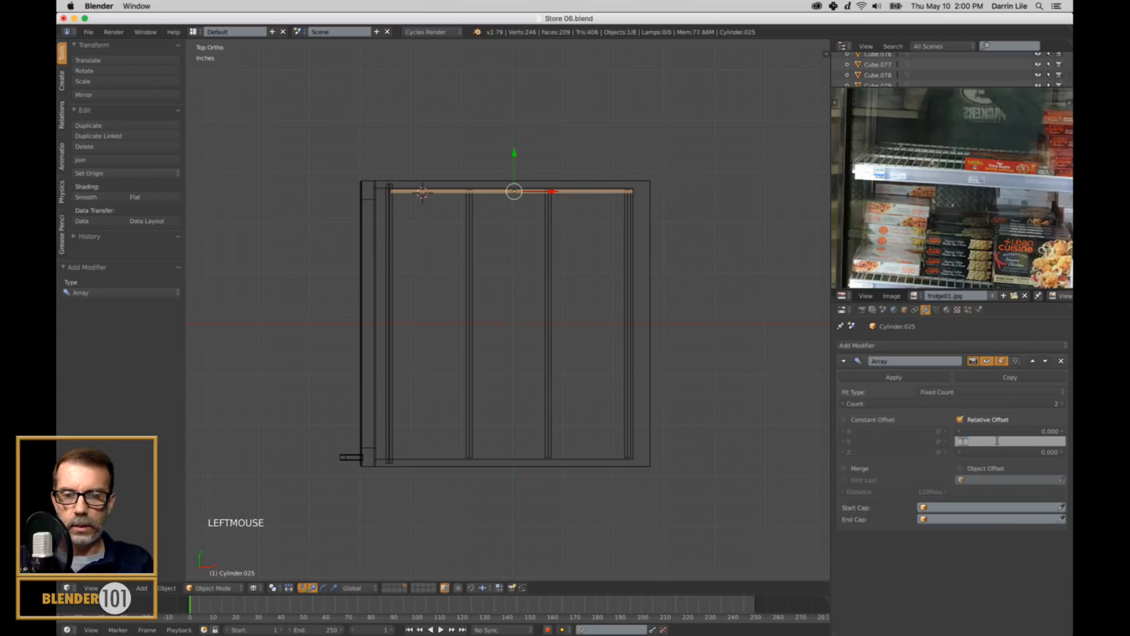
{"action": "type", "text": "1"}
{"action": "key", "text": "Return"}
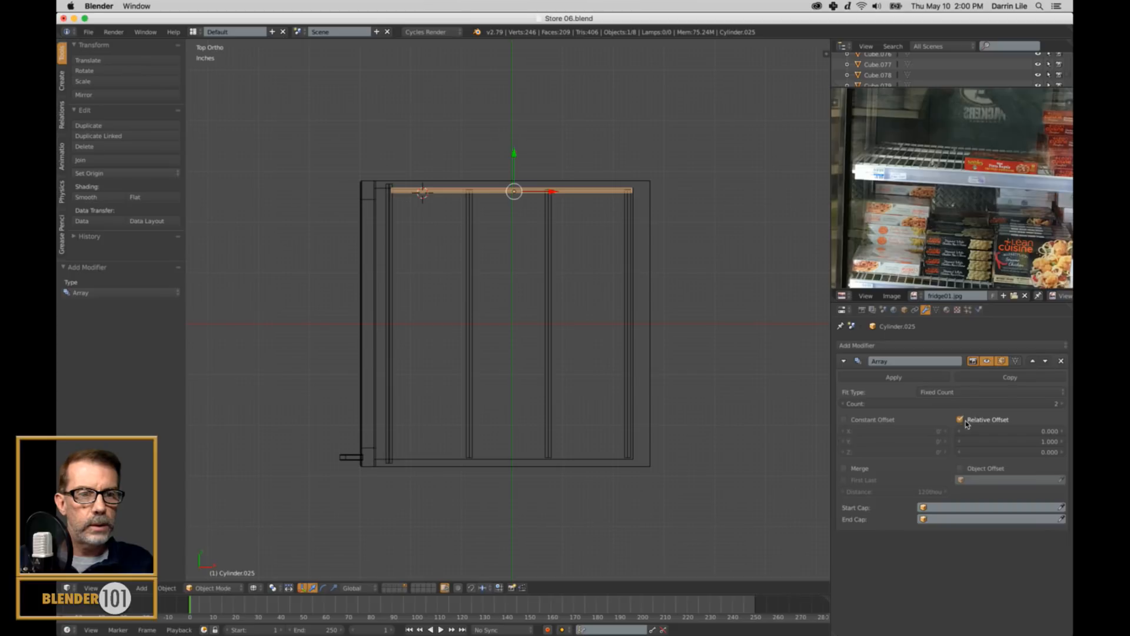
{"action": "left_click_drag", "start_coordinate": [978, 444], "coordinate": [963, 451]}
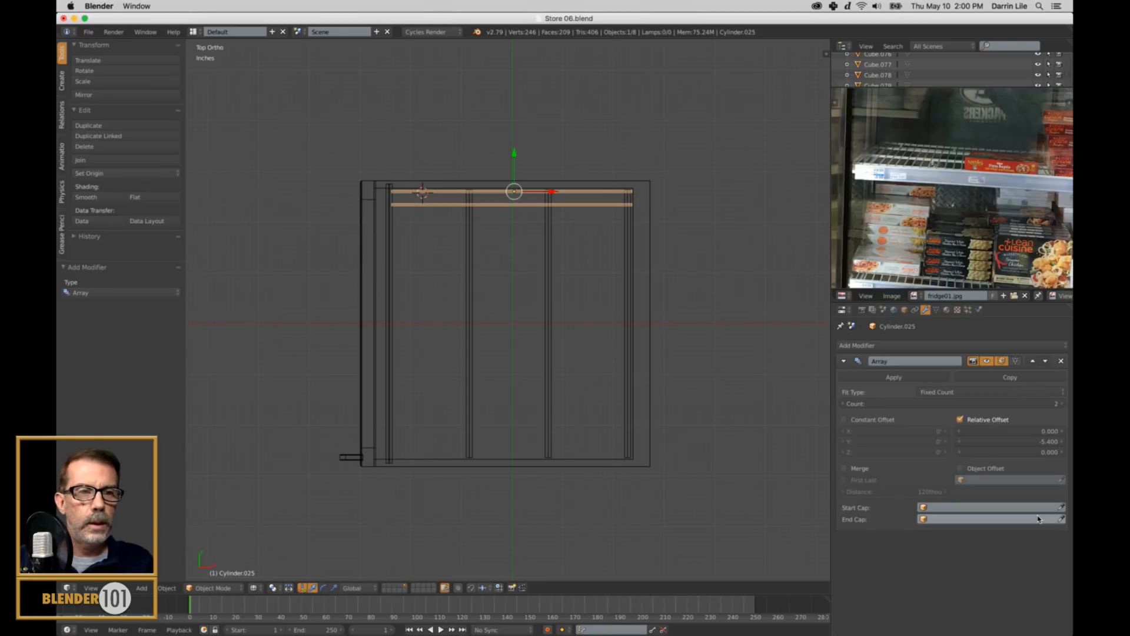
Set the array count to 21 so the wires fill the shelf's width, and show the freezer in solid perspective.
{"action": "left_click_drag", "start_coordinate": [1063, 404], "coordinate": [999, 407]}
{"action": "left_click", "coordinate": [1063, 404]}
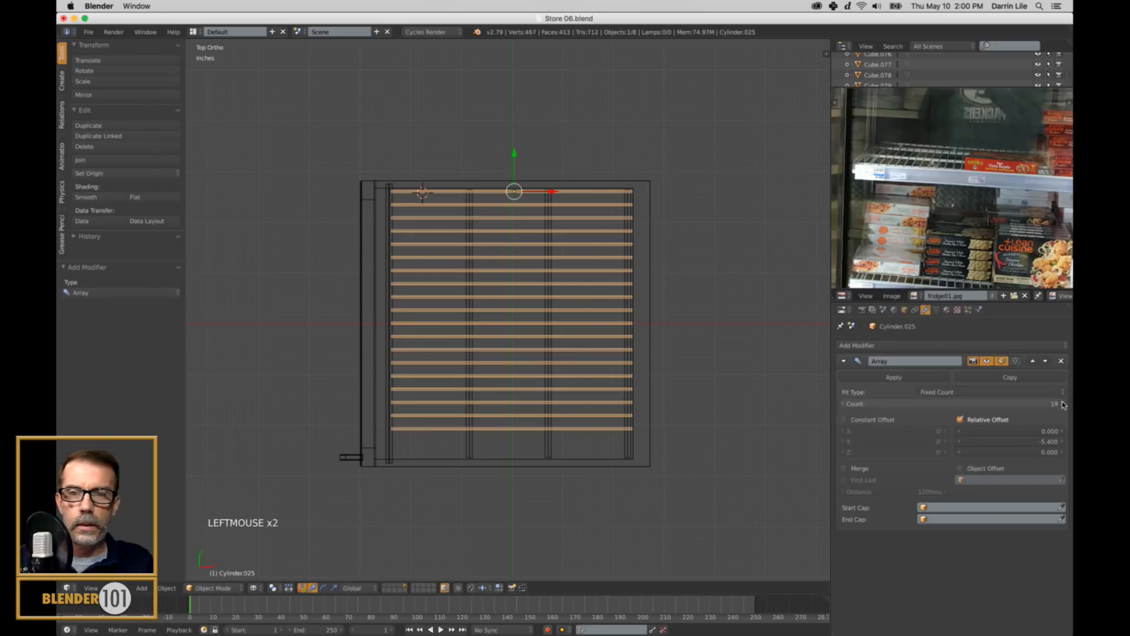
{"action": "left_click", "coordinate": [1063, 403]}
{"action": "left_click", "coordinate": [1063, 404]}
{"action": "key", "text": "z"}
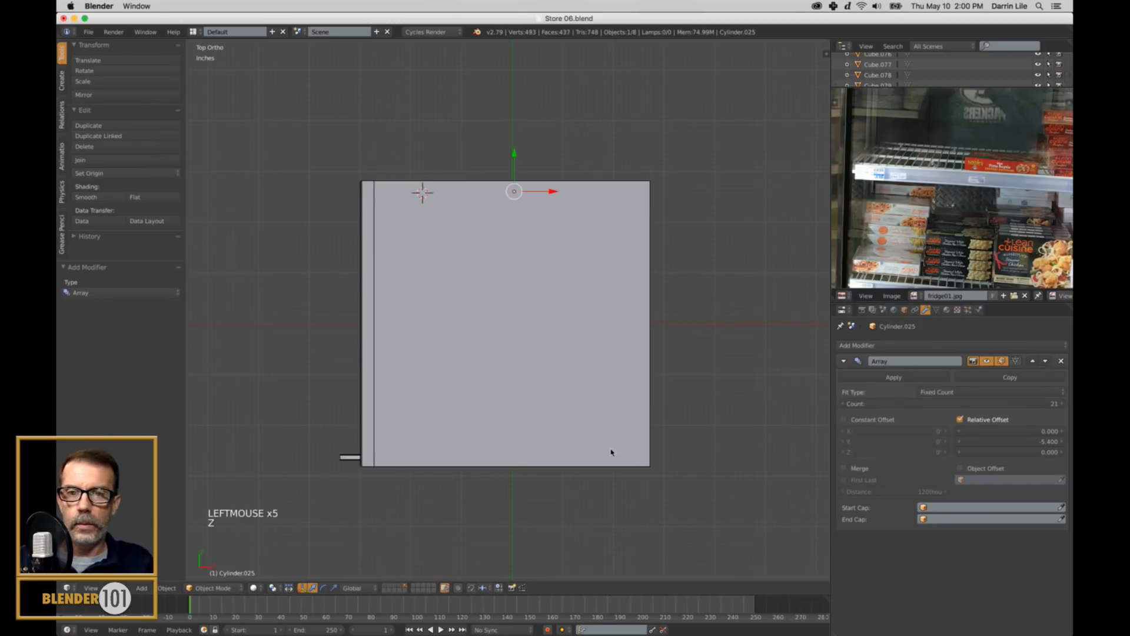
{"action": "mouse_move", "coordinate": [610, 452]}
{"action": "middle_mouse_down"}
{"action": "mouse_move", "coordinate": [480, 472]}
{"action": "mouse_move", "coordinate": [500, 441]}
{"action": "mouse_move", "coordinate": [505, 467]}
{"action": "middle_mouse_up"}
{"action": "key", "text": "a"}
{"action": "key", "text": "KP_5"}
{"action": "scroll", "coordinate": [505, 446], "scroll_direction": "down", "scroll_amount": 2}
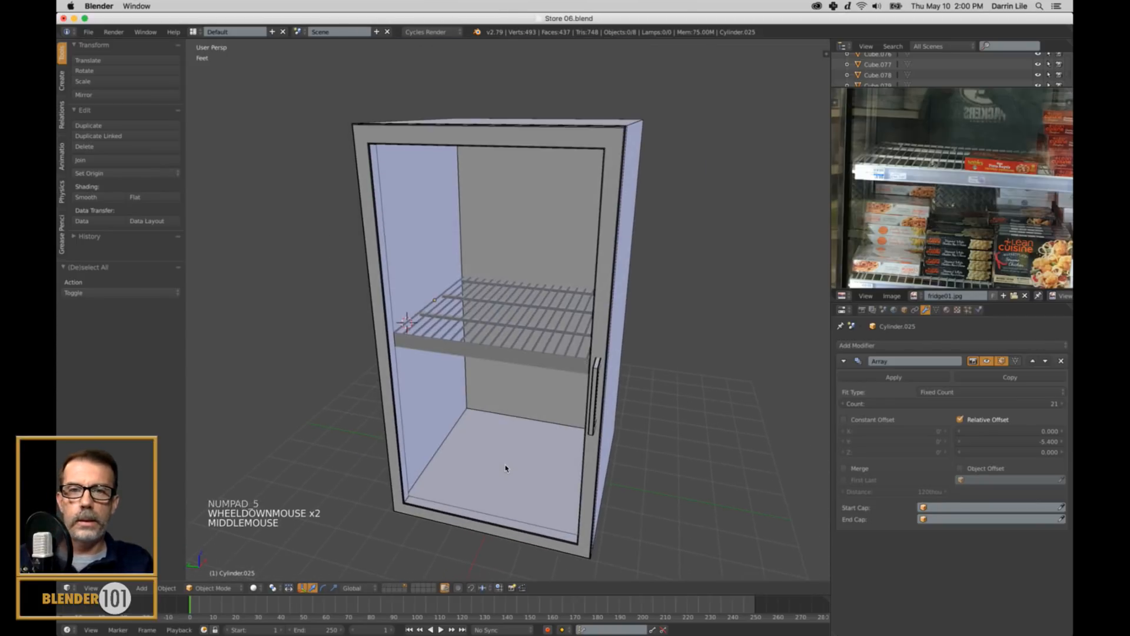
In Edit Mode, pull the arrayed wire's rear-end vertices -1.86 in along X and fine-tune them by 72.5 thou.
{"action": "scroll", "coordinate": [505, 468], "scroll_direction": "up", "scroll_amount": 5}
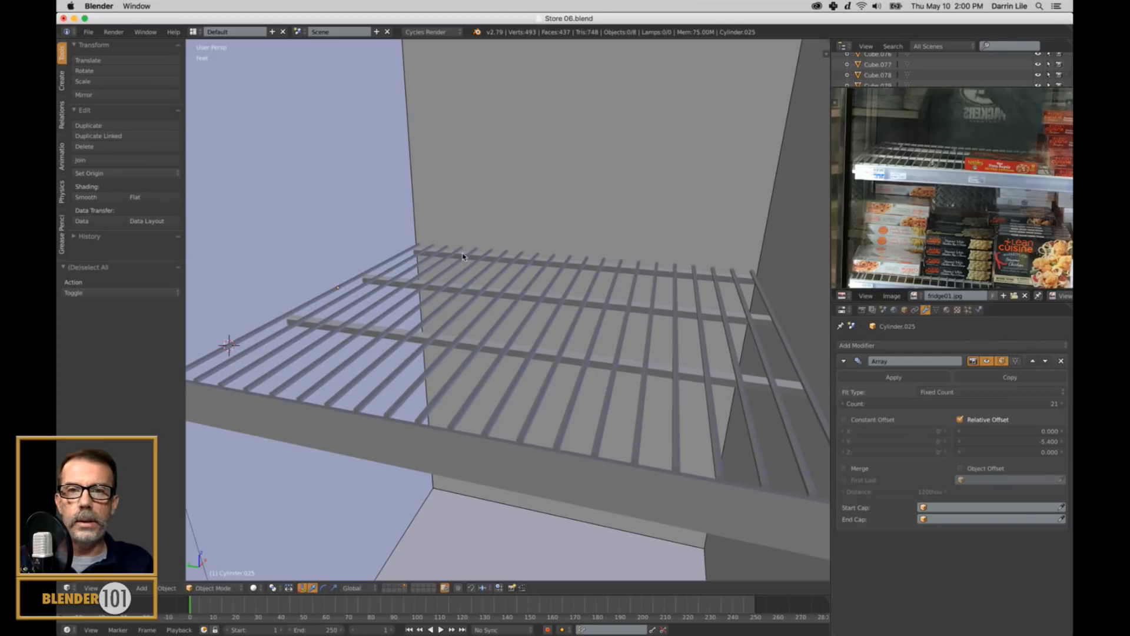
{"action": "right_click", "coordinate": [419, 246]}
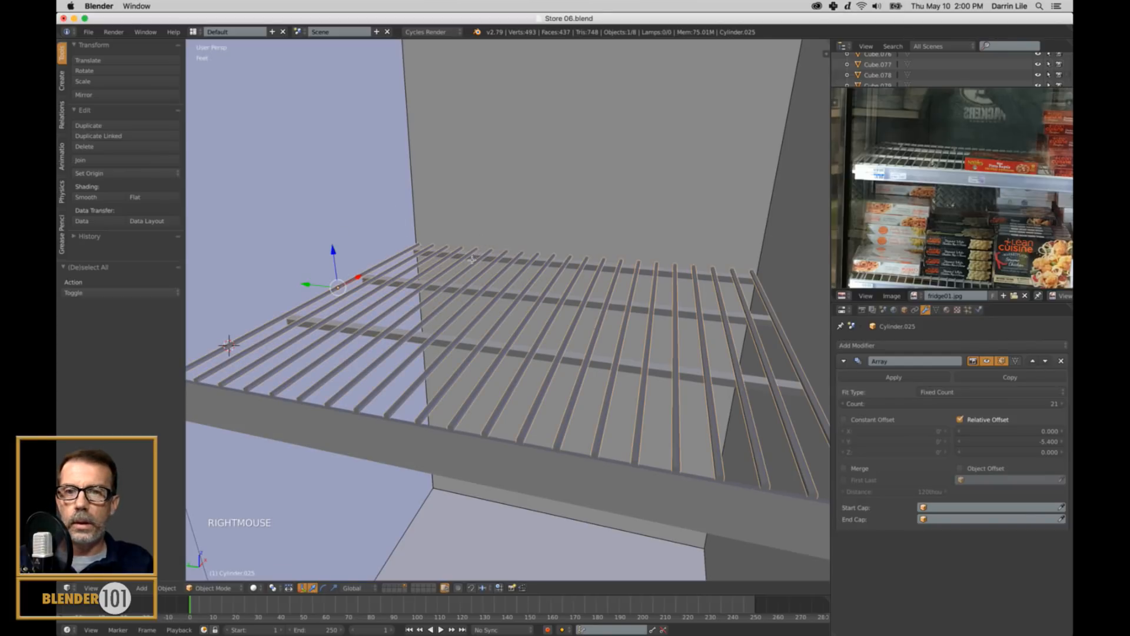
{"action": "key", "text": "Tab"}
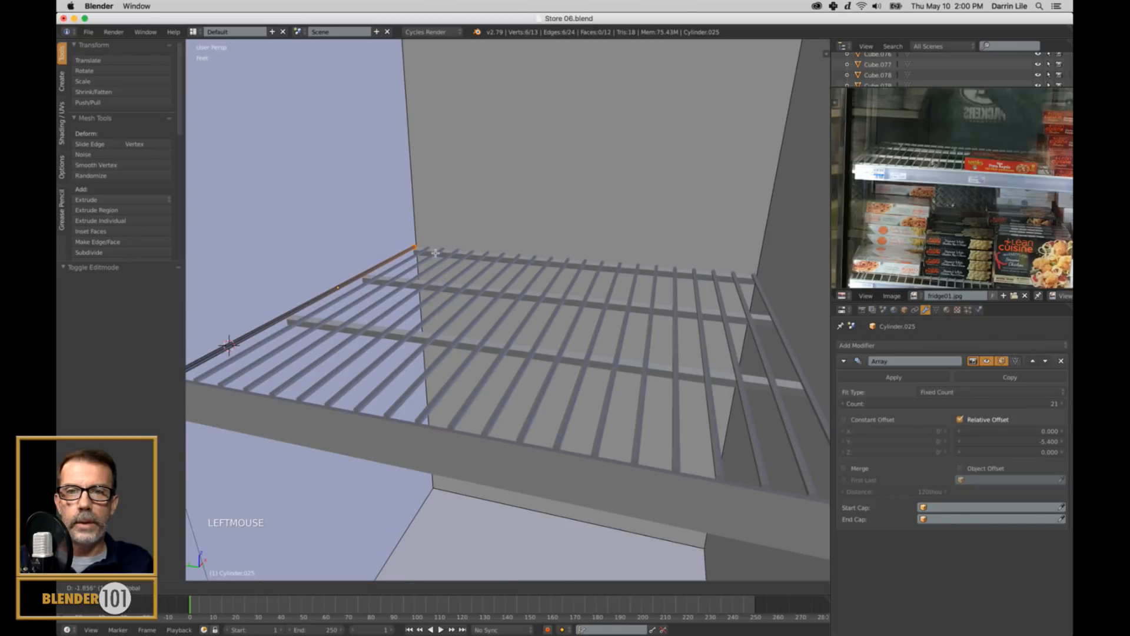
{"action": "key", "text": "KP_Decimal"}
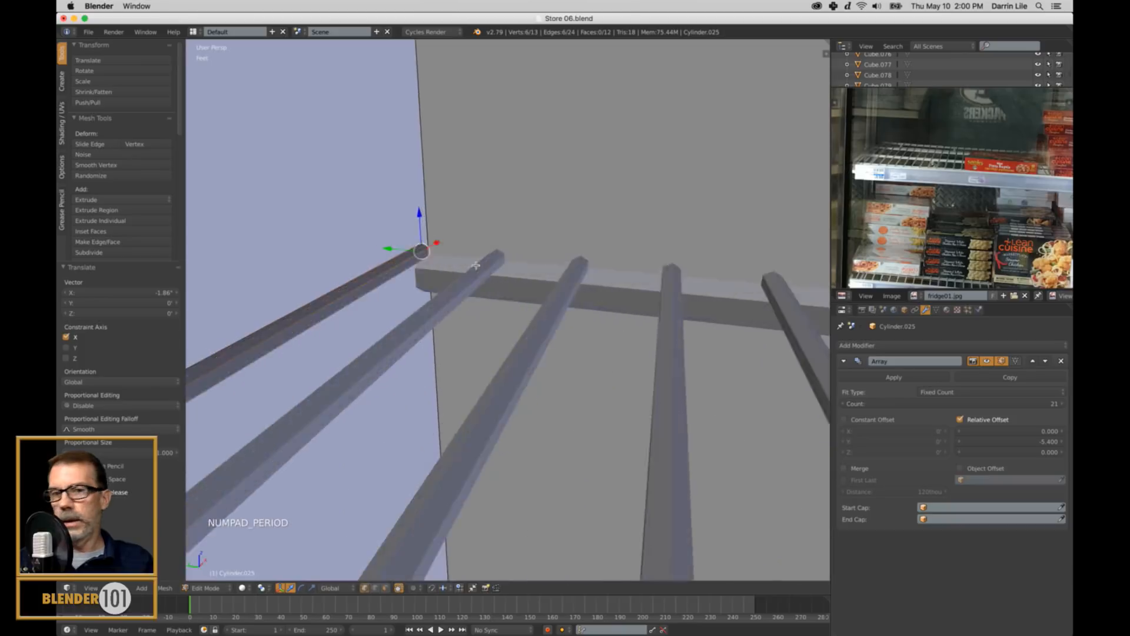
{"action": "scroll", "coordinate": [529, 271], "scroll_direction": "down", "scroll_amount": 5}
{"action": "middle_click_drag", "start_coordinate": [658, 317], "coordinate": [623, 339]}
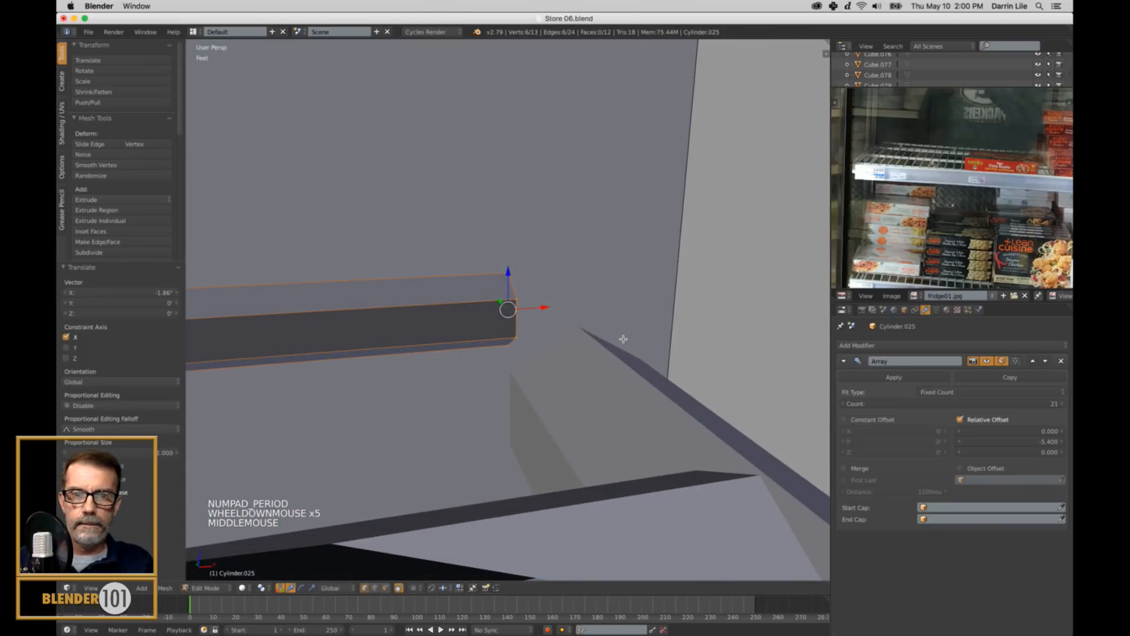
{"action": "left_click", "coordinate": [548, 313]}
{"action": "scroll", "coordinate": [550, 318], "scroll_direction": "down", "scroll_amount": 3}
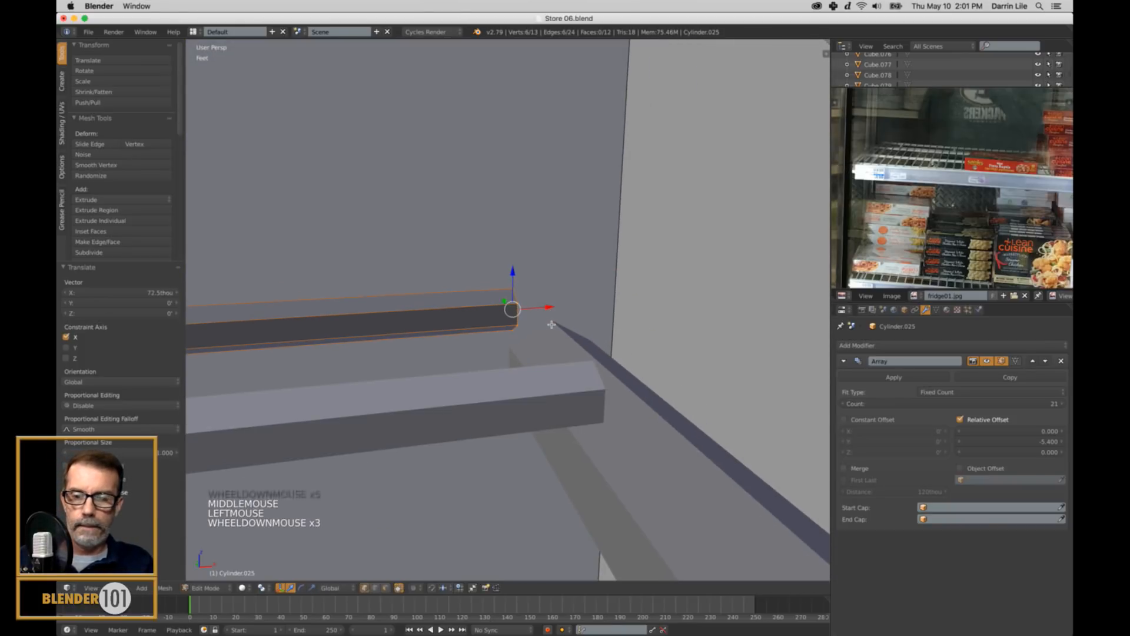
{"action": "key", "text": "a"}
{"action": "key", "text": "Tab"}
Examine the wire shelf inside the freezer from the front.
{"action": "scroll", "coordinate": [552, 323], "scroll_direction": "down", "scroll_amount": 6}
{"action": "scroll", "coordinate": [553, 325], "scroll_direction": "down", "scroll_amount": 5}
{"action": "middle_click_drag", "start_coordinate": [435, 508], "coordinate": [555, 469]}
{"action": "scroll", "coordinate": [478, 507], "scroll_direction": "down", "scroll_amount": 4}
{"action": "scroll", "coordinate": [541, 450], "scroll_direction": "down", "scroll_amount": 3}
{"action": "key", "text": "a"}
{"action": "scroll", "coordinate": [555, 466], "scroll_direction": "up", "scroll_amount": 3}
{"action": "scroll", "coordinate": [553, 462], "scroll_direction": "down", "scroll_amount": 4}
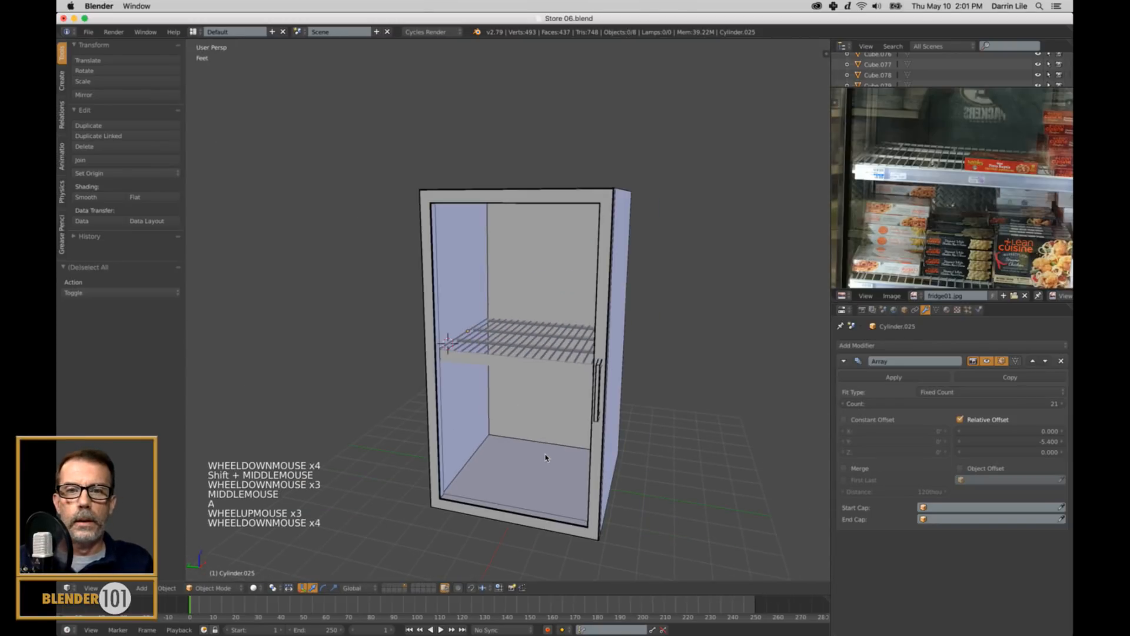
{"action": "scroll", "coordinate": [554, 459], "scroll_direction": "up", "scroll_amount": 3}
{"action": "middle_click_drag", "start_coordinate": [554, 457], "coordinate": [555, 453]}
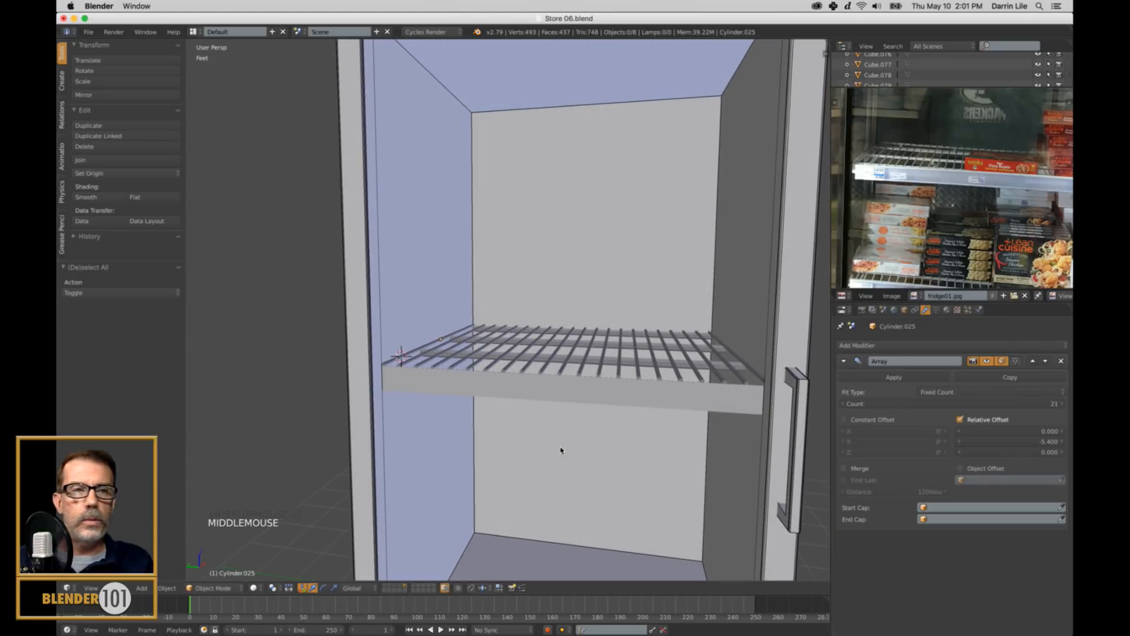
Scale the shelf's front strip to 0.938 along Y.
{"action": "right_click", "coordinate": [609, 390]}
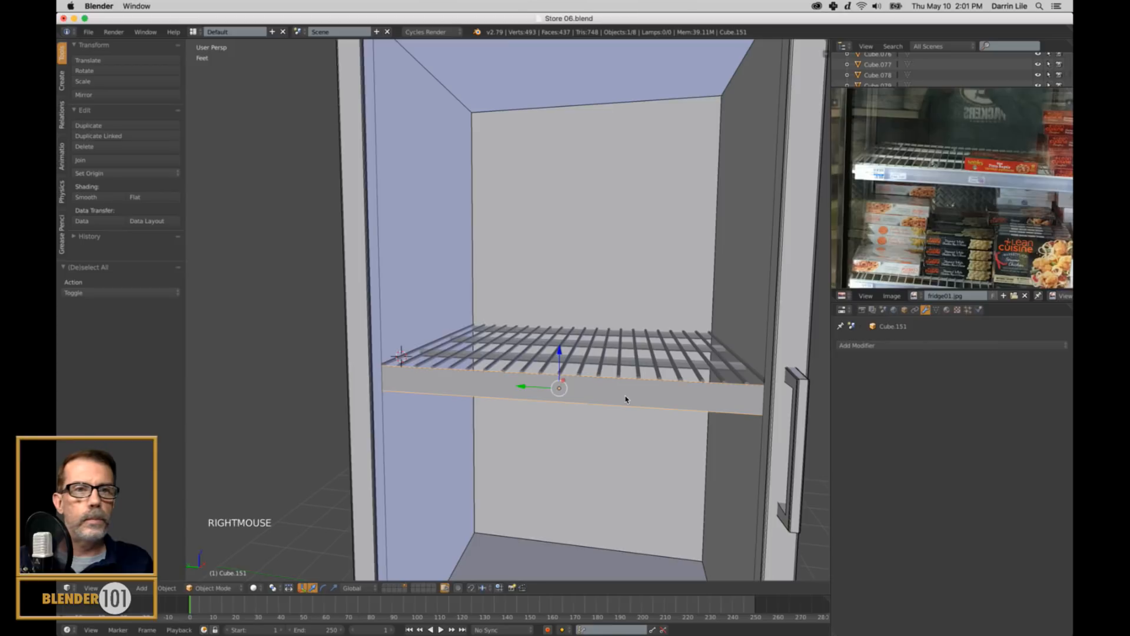
{"action": "middle_click_drag", "start_coordinate": [760, 312], "coordinate": [595, 432]}
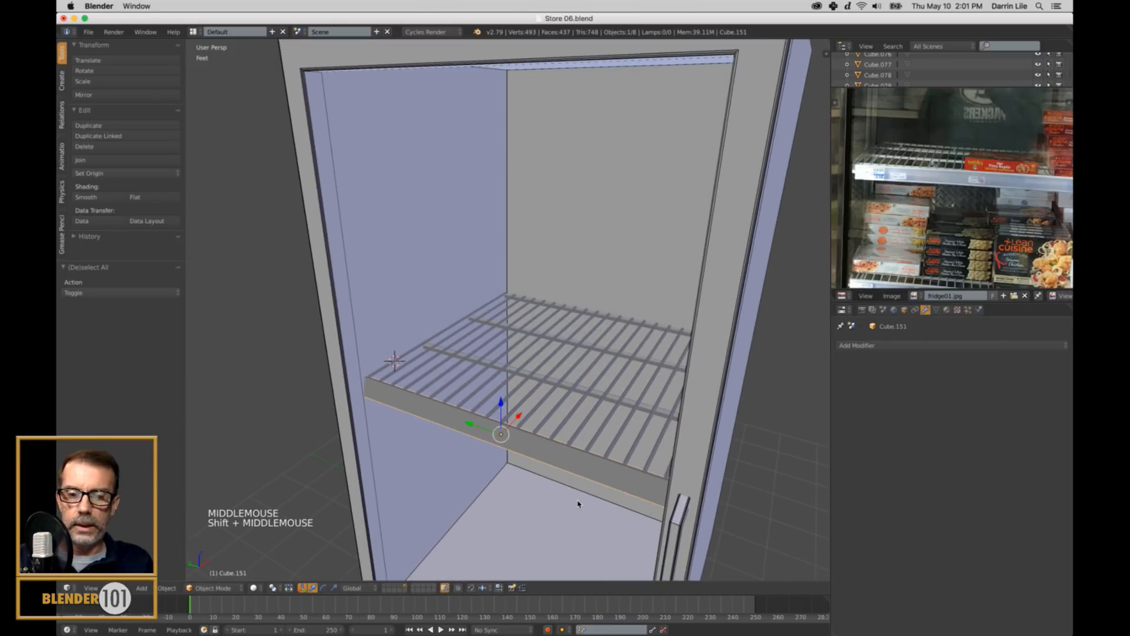
{"action": "key", "text": "s"}
{"action": "key", "text": "y"}
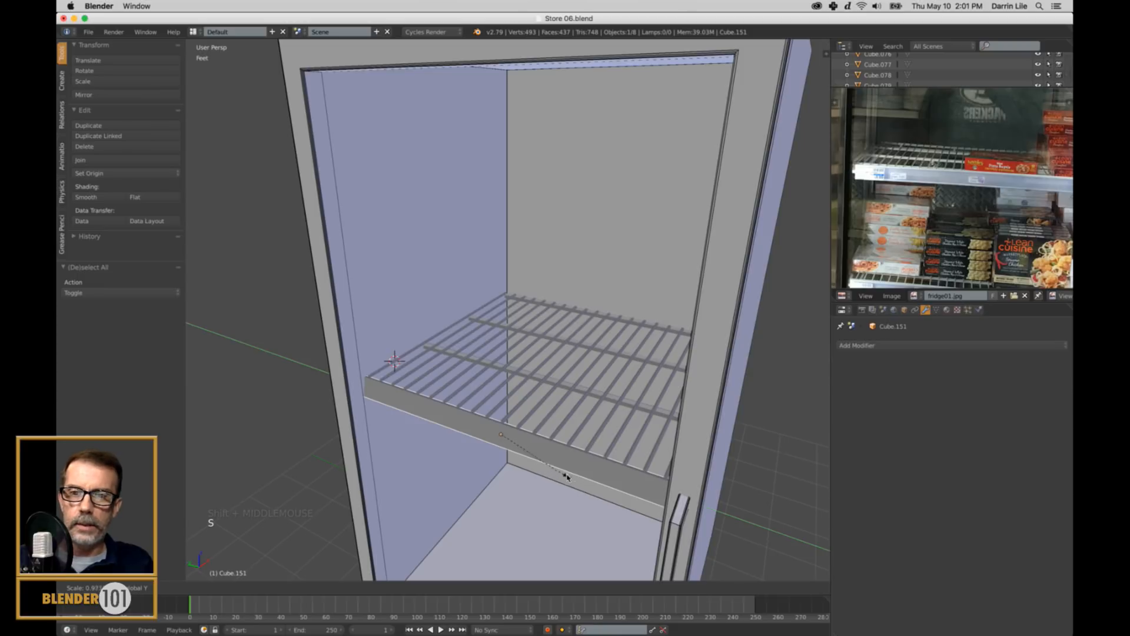
{"action": "left_click", "coordinate": [543, 446], "text": "shift"}
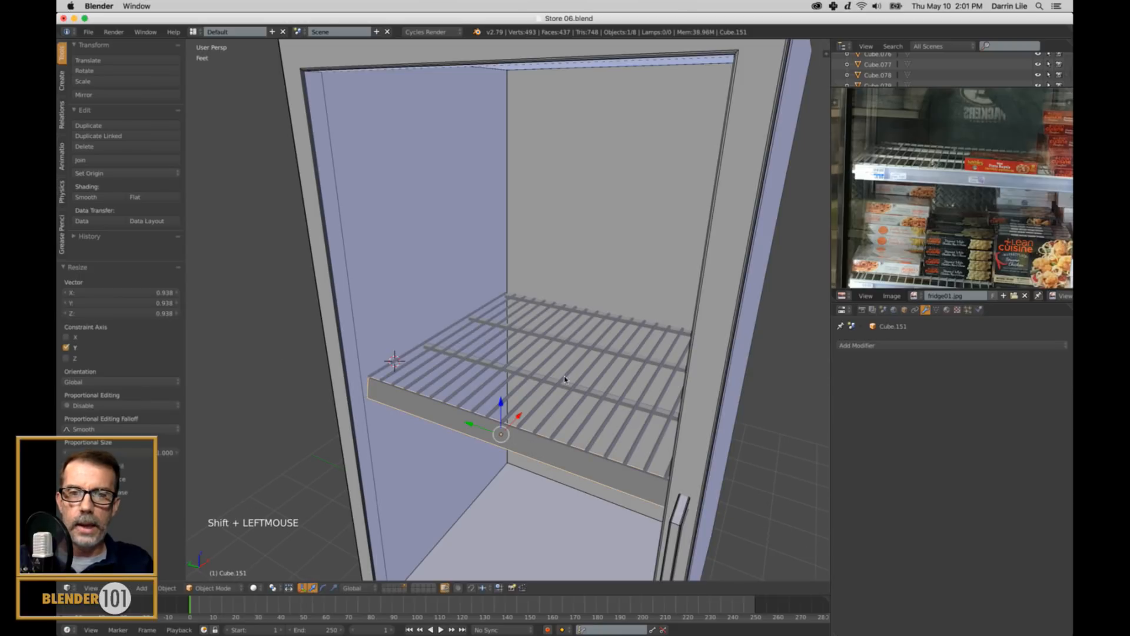
Duplicate the crosswise support wire nearest the front, move the copy along X toward the front strip, and deselect everything.
{"action": "right_click", "coordinate": [571, 387]}
{"action": "right_click", "coordinate": [566, 388]}
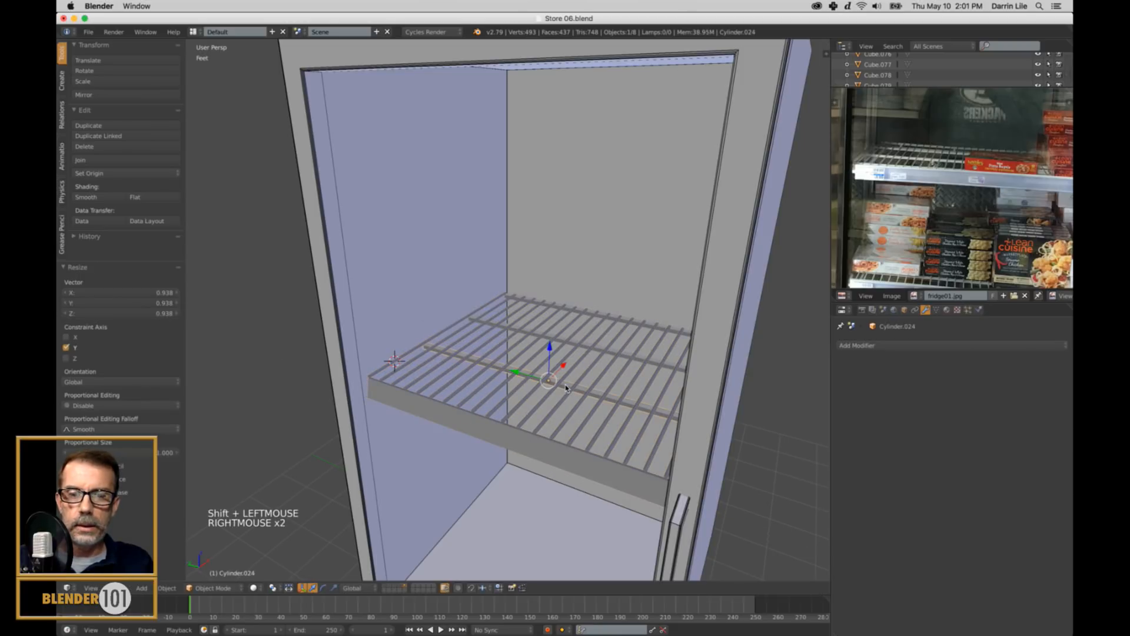
{"action": "key", "text": "shift+d"}
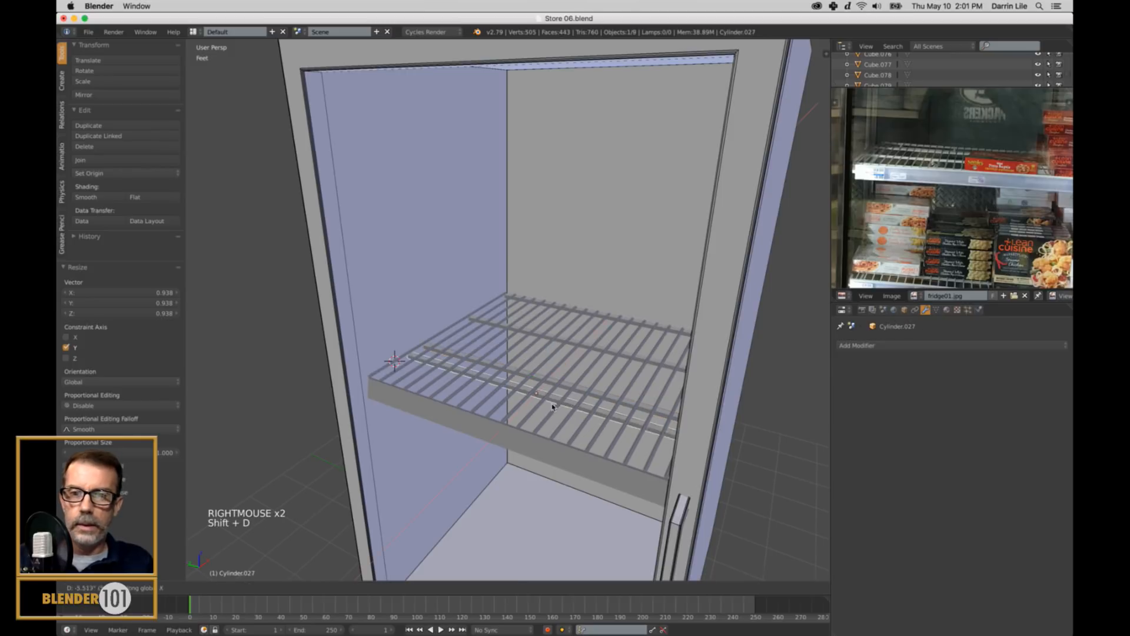
{"action": "left_click", "coordinate": [526, 439]}
{"action": "key", "text": "a"}
{"action": "key", "text": "Tab"}
{"action": "key", "text": "Tab"}
{"action": "middle_click_drag", "start_coordinate": [526, 441], "coordinate": [527, 445]}
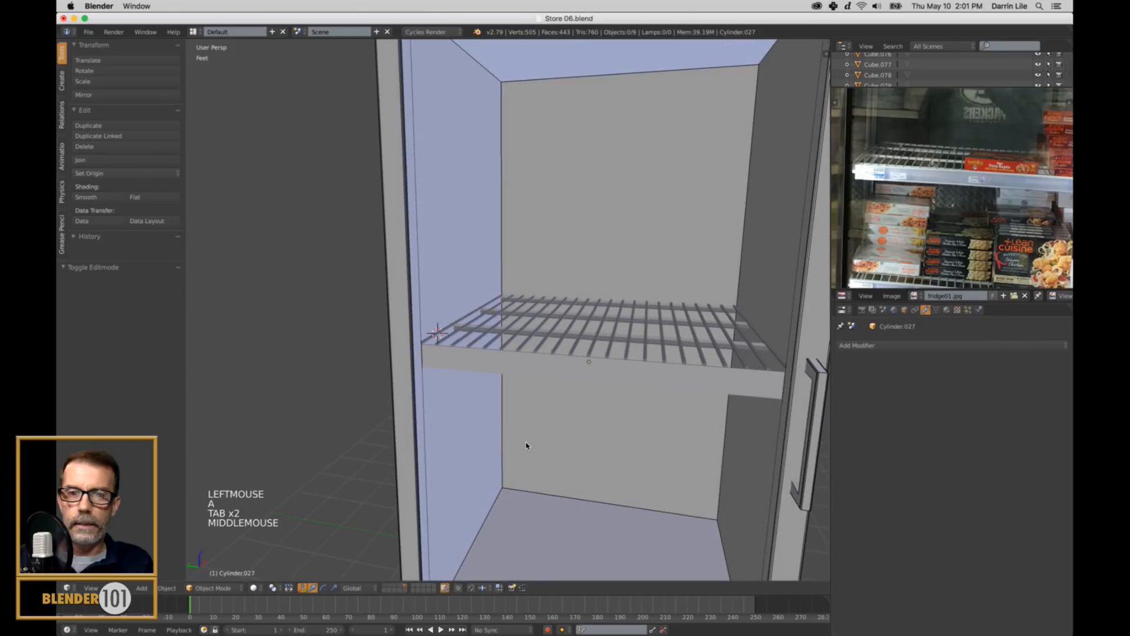
Scale the shelf's front strip to 0.964 along Y and deselect everything.
{"action": "right_click", "coordinate": [620, 385]}
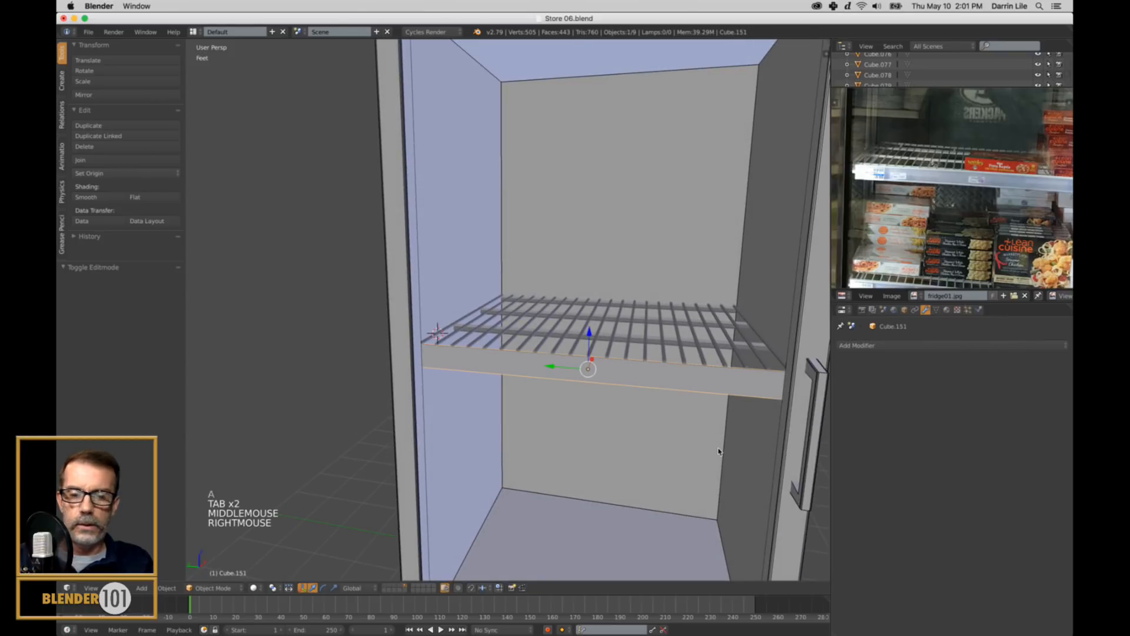
{"action": "key", "text": "s"}
{"action": "key", "text": "s"}
{"action": "key", "text": "y"}
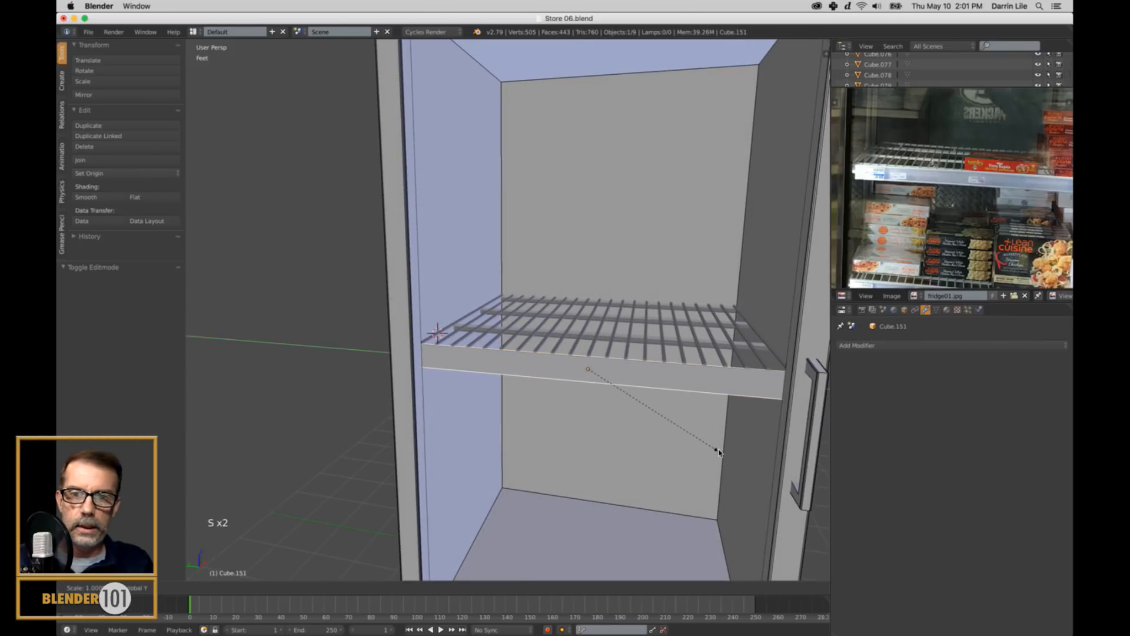
{"action": "left_click", "coordinate": [714, 450]}
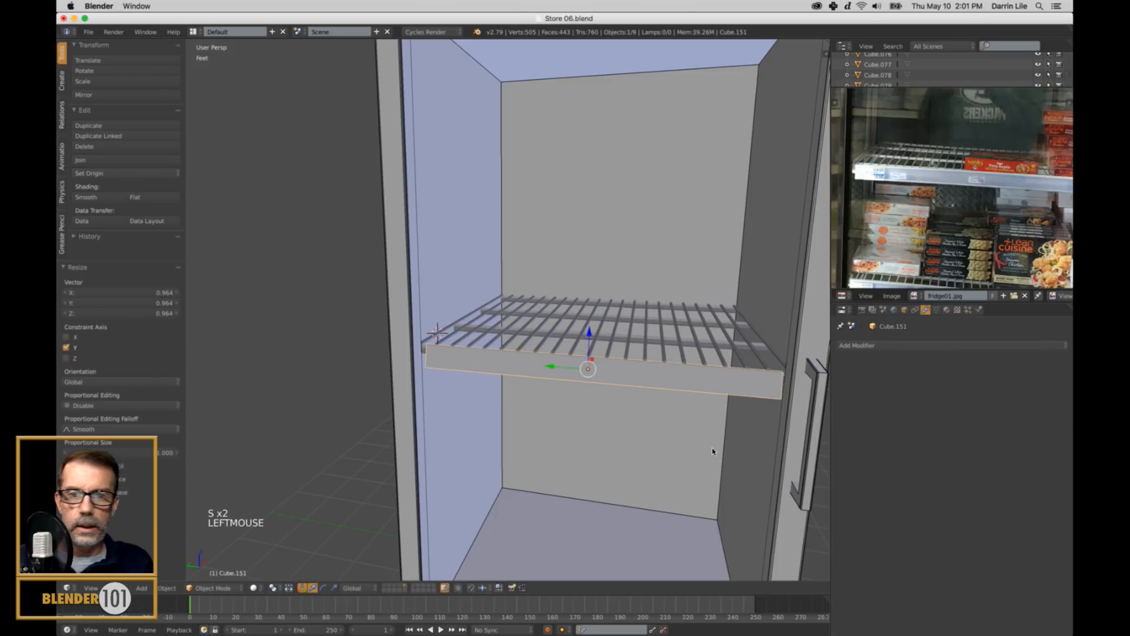
{"action": "middle_click_drag", "start_coordinate": [714, 452], "coordinate": [663, 470]}
{"action": "key", "text": "a"}
{"action": "scroll", "coordinate": [709, 454], "scroll_direction": "down", "scroll_amount": 2}
Join the shelf's front strip and the four crosswise support wires into one object.
{"action": "right_click", "coordinate": [603, 380]}
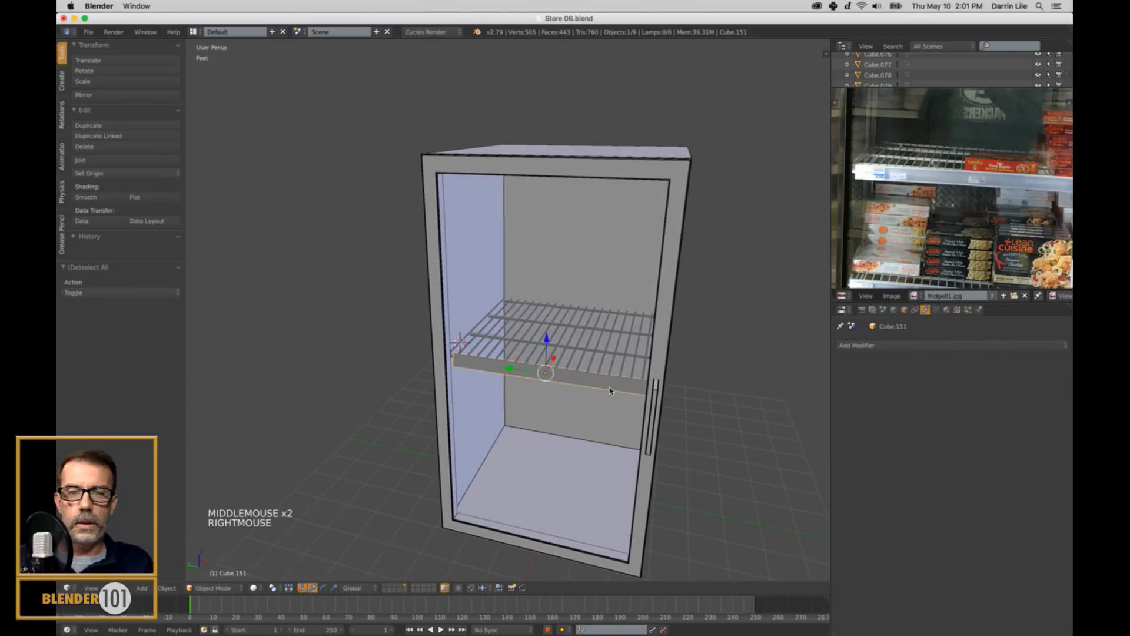
{"action": "scroll", "coordinate": [605, 384], "scroll_direction": "up", "scroll_amount": 3}
{"action": "scroll", "coordinate": [605, 384], "scroll_direction": "down", "scroll_amount": 3}
{"action": "middle_click_drag", "start_coordinate": [605, 386], "coordinate": [618, 407]}
{"action": "scroll", "coordinate": [618, 407], "scroll_direction": "up", "scroll_amount": 2}
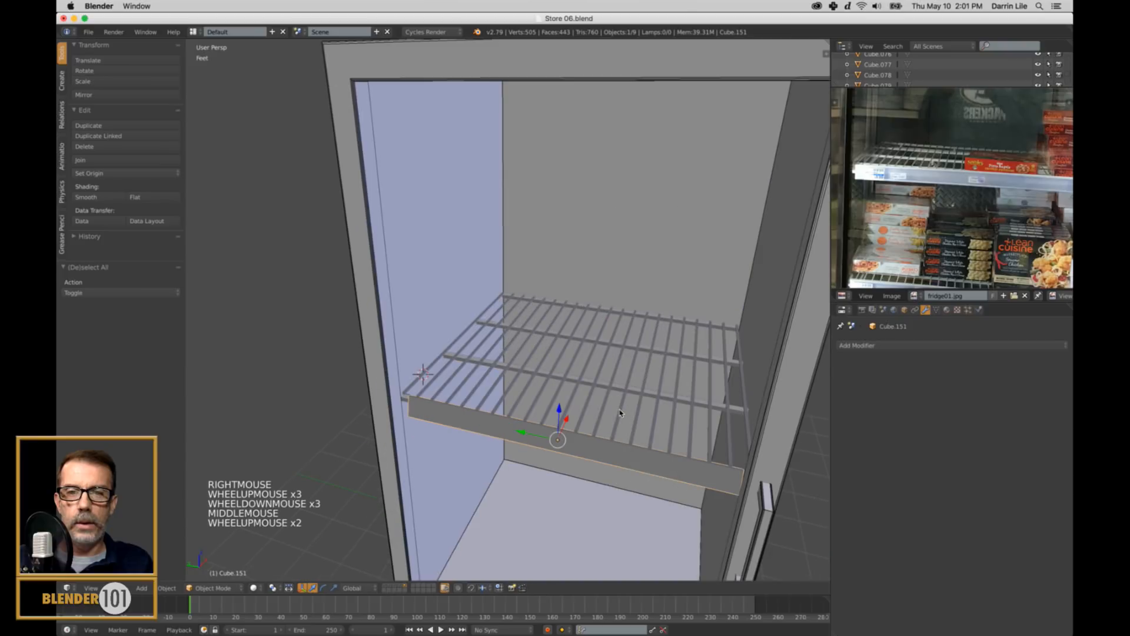
{"action": "right_click", "coordinate": [406, 399]}
{"action": "right_click", "coordinate": [439, 410]}
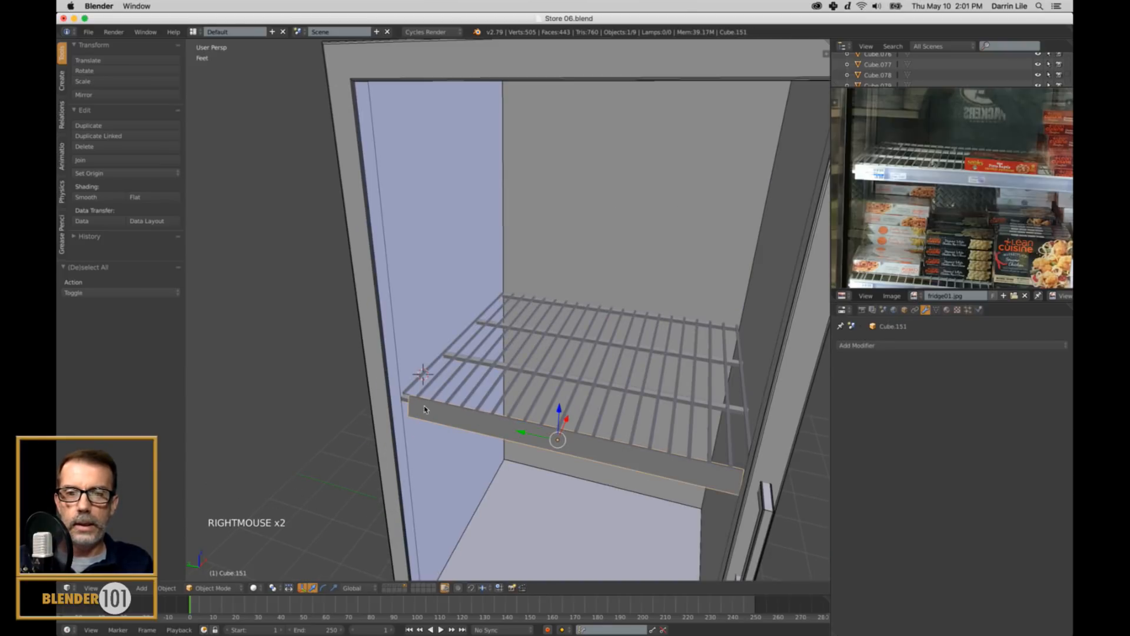
{"action": "right_click", "coordinate": [405, 400], "text": "shift"}
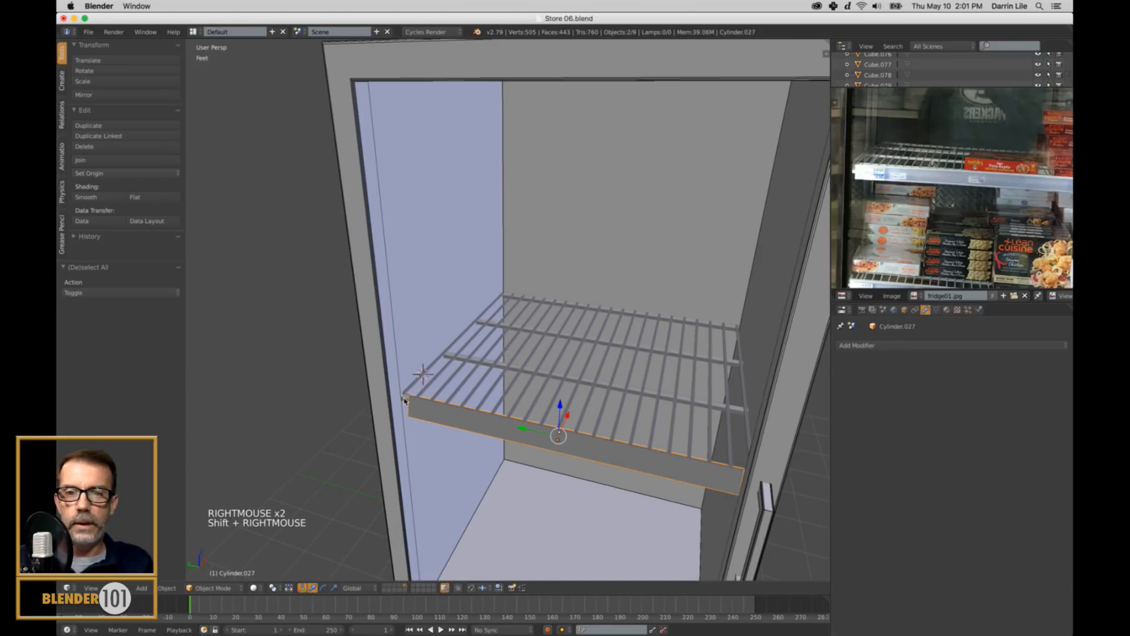
{"action": "right_click", "coordinate": [461, 359], "text": "shift"}
{"action": "right_click", "coordinate": [509, 327], "text": "shift"}
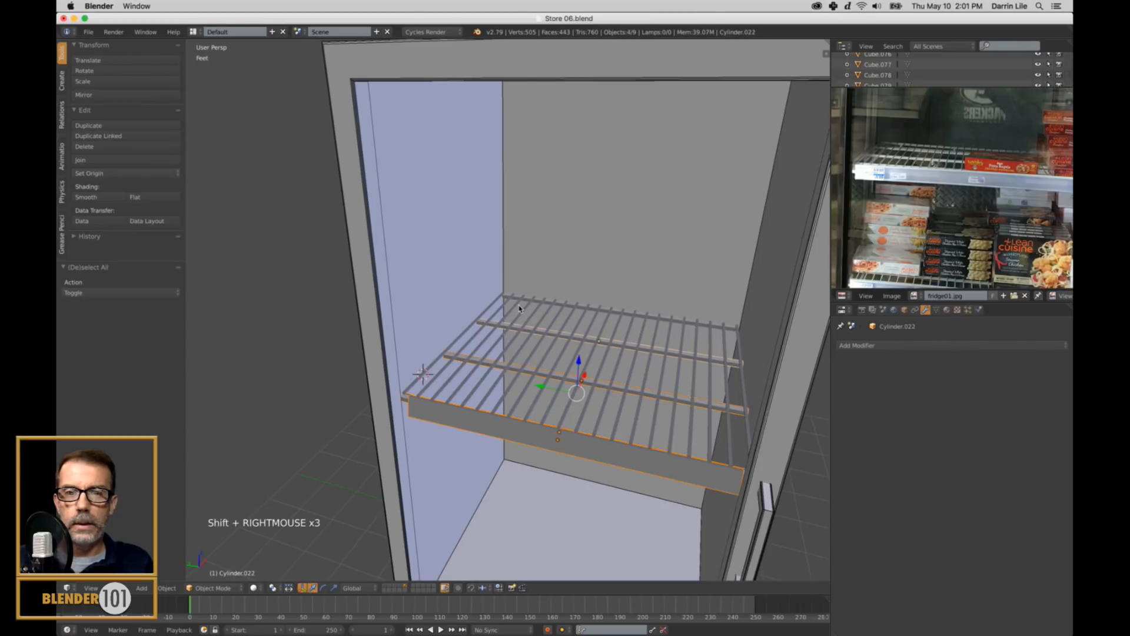
{"action": "right_click", "coordinate": [527, 301], "text": "shift"}
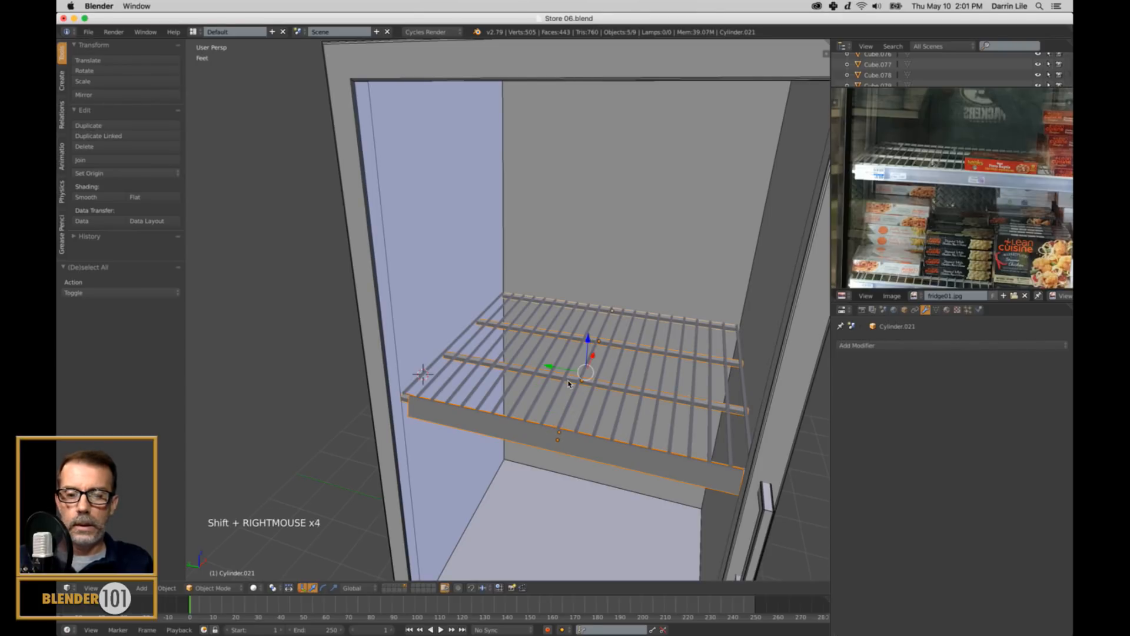
{"action": "key", "text": "ctrl+j"}
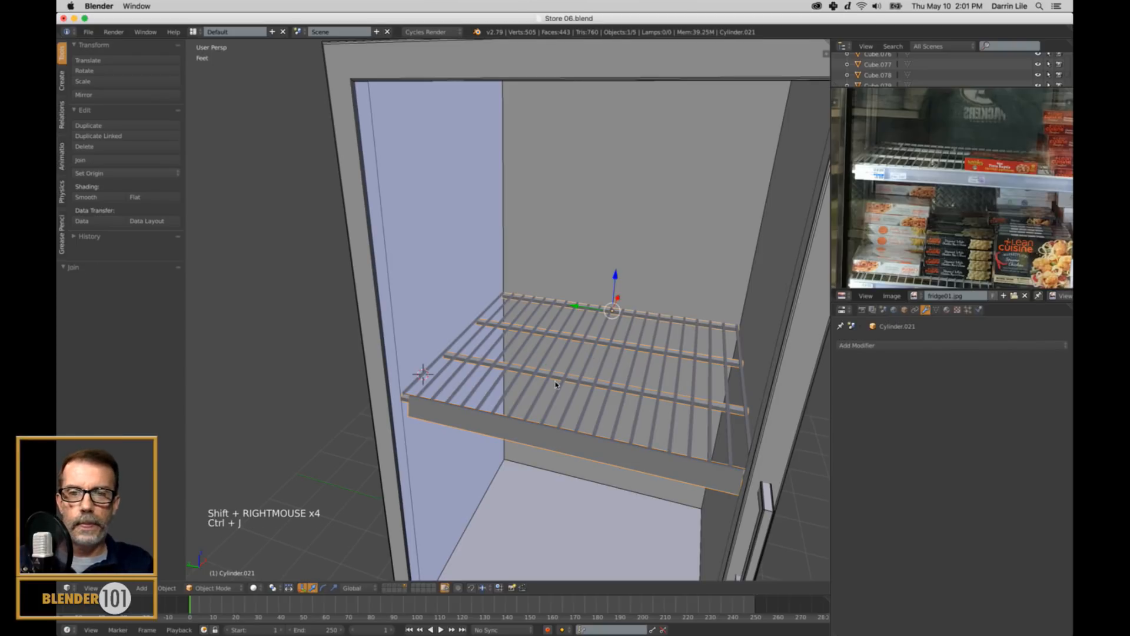
Apply the Array modifier on the front-to-back wires and join them with the strip and support wires.
{"action": "right_click", "coordinate": [662, 370]}
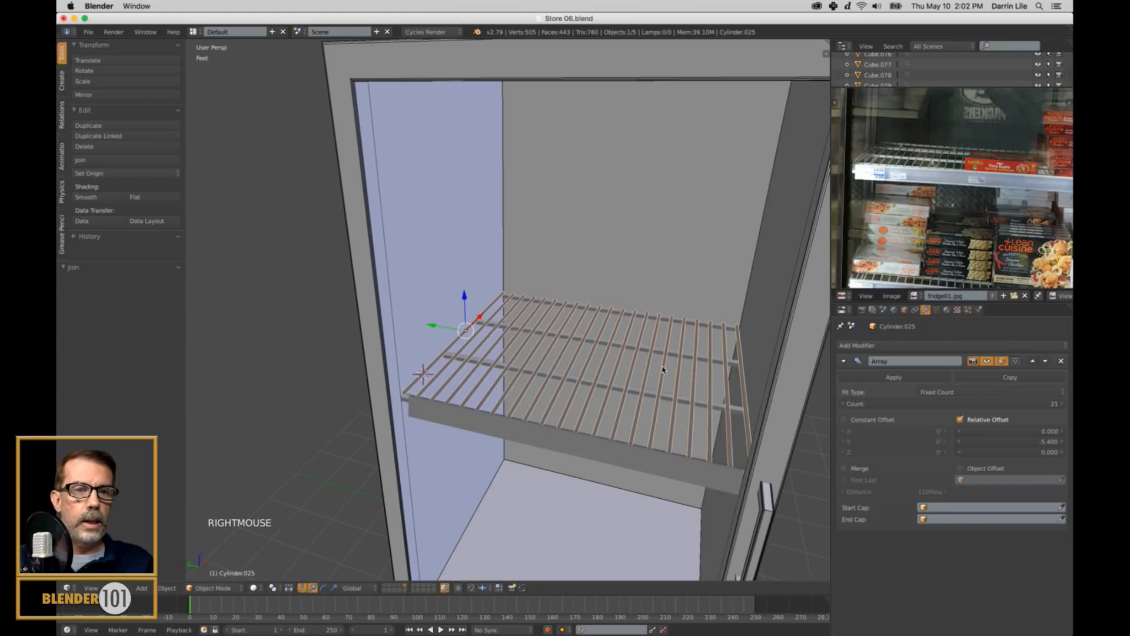
{"action": "left_click", "coordinate": [893, 380]}
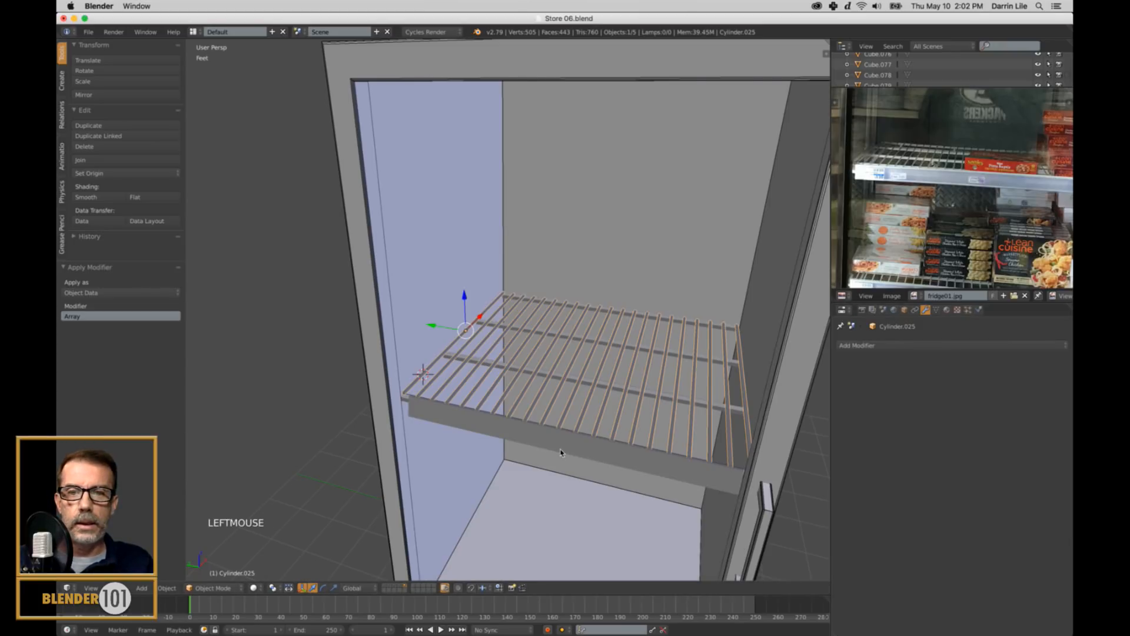
{"action": "right_click", "coordinate": [547, 425]}
{"action": "right_click", "coordinate": [533, 413], "text": "shift"}
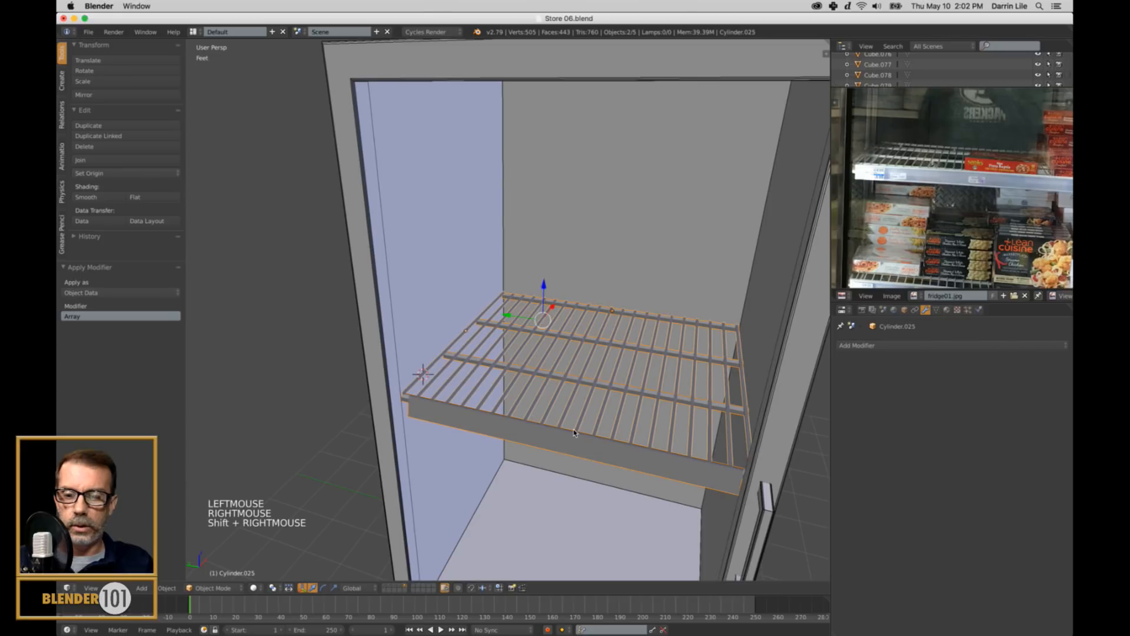
{"action": "key", "text": "ctrl+j"}
{"action": "scroll", "coordinate": [569, 436], "scroll_direction": "down", "scroll_amount": 3}
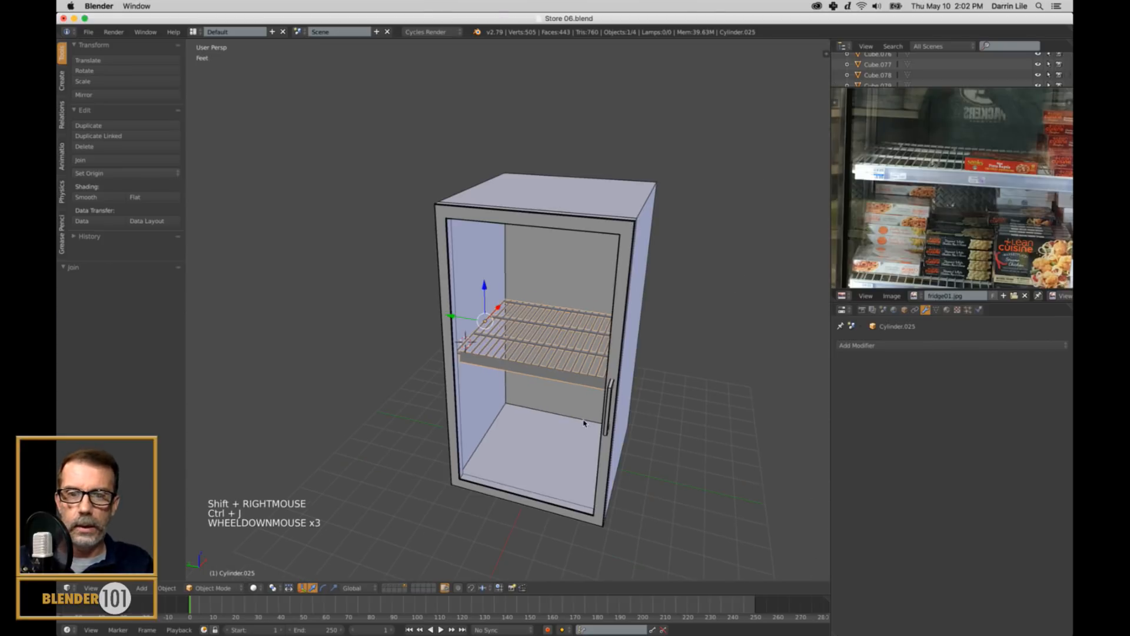
{"action": "middle_click_drag", "start_coordinate": [583, 423], "coordinate": [586, 415]}
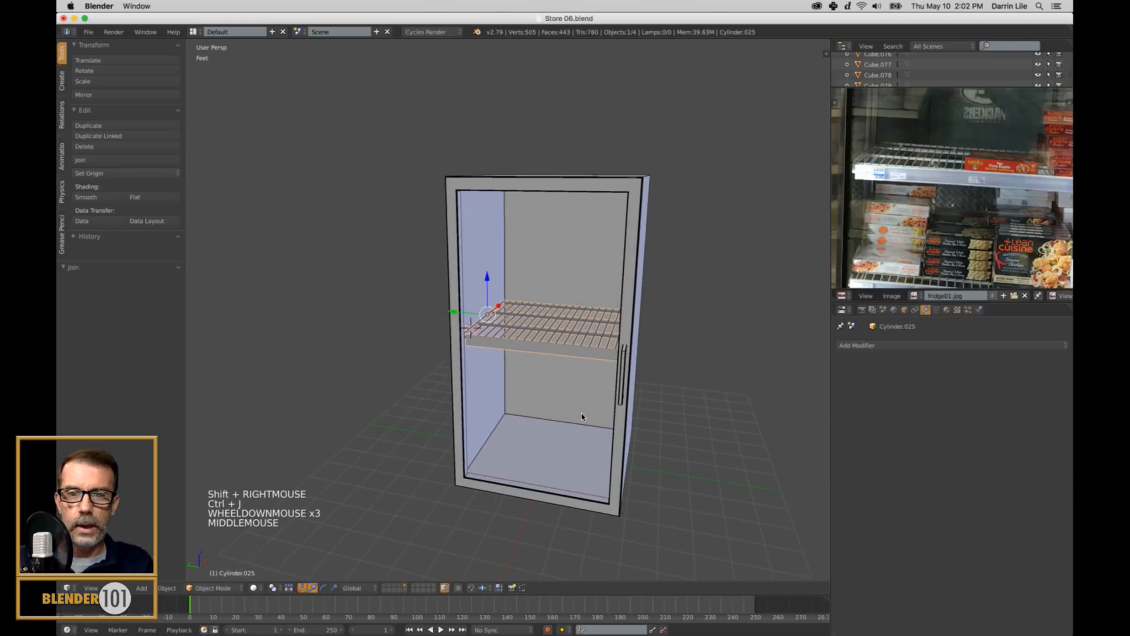
Set the joined shelf's origin to its geometry, reset the 3D cursor to the scene centre, and deselect everything.
{"action": "left_click", "coordinate": [94, 173]}
{"action": "left_click", "coordinate": [132, 198]}
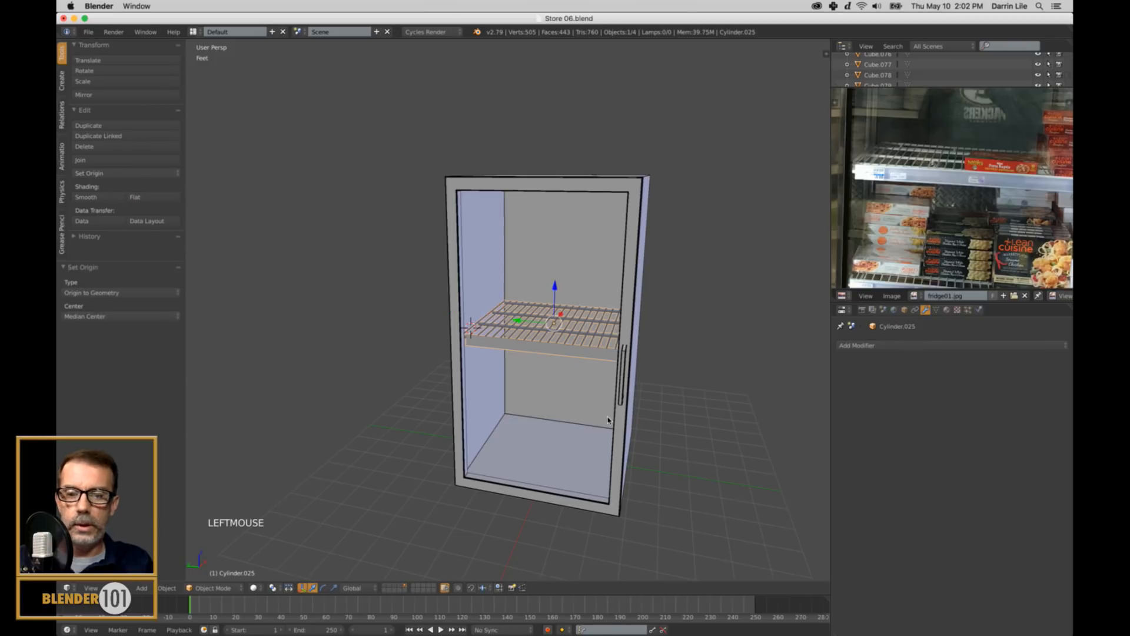
{"action": "key", "text": "shift+c"}
{"action": "scroll", "coordinate": [607, 415], "scroll_direction": "down", "scroll_amount": 3}
{"action": "middle_click_drag", "start_coordinate": [606, 412], "coordinate": [605, 399]}
{"action": "key", "text": "a"}
{"action": "scroll", "coordinate": [606, 397], "scroll_direction": "down", "scroll_amount": 1}
{"action": "scroll", "coordinate": [606, 397], "scroll_direction": "up", "scroll_amount": 1}
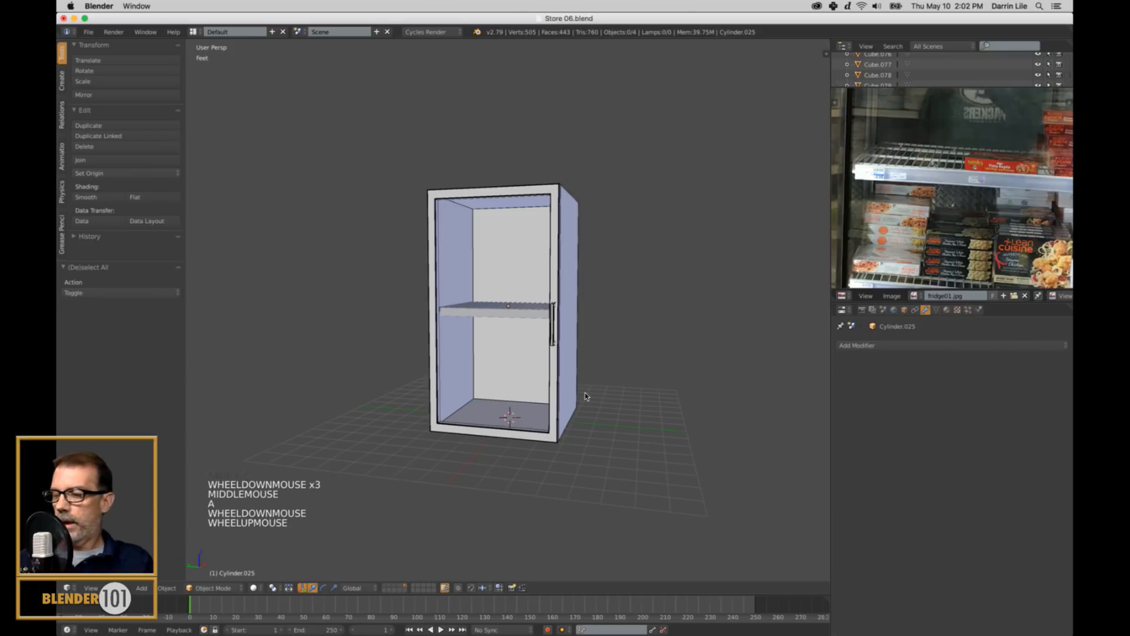
Enable the Wire display option for the shelf object and deselect it.
{"action": "scroll", "coordinate": [585, 393], "scroll_direction": "up", "scroll_amount": 3}
{"action": "scroll", "coordinate": [586, 394], "scroll_direction": "down", "scroll_amount": 3}
{"action": "mouse_move", "coordinate": [588, 393]}
{"action": "middle_mouse_down"}
{"action": "mouse_move", "coordinate": [600, 404]}
{"action": "mouse_move", "coordinate": [588, 397]}
{"action": "middle_mouse_up"}
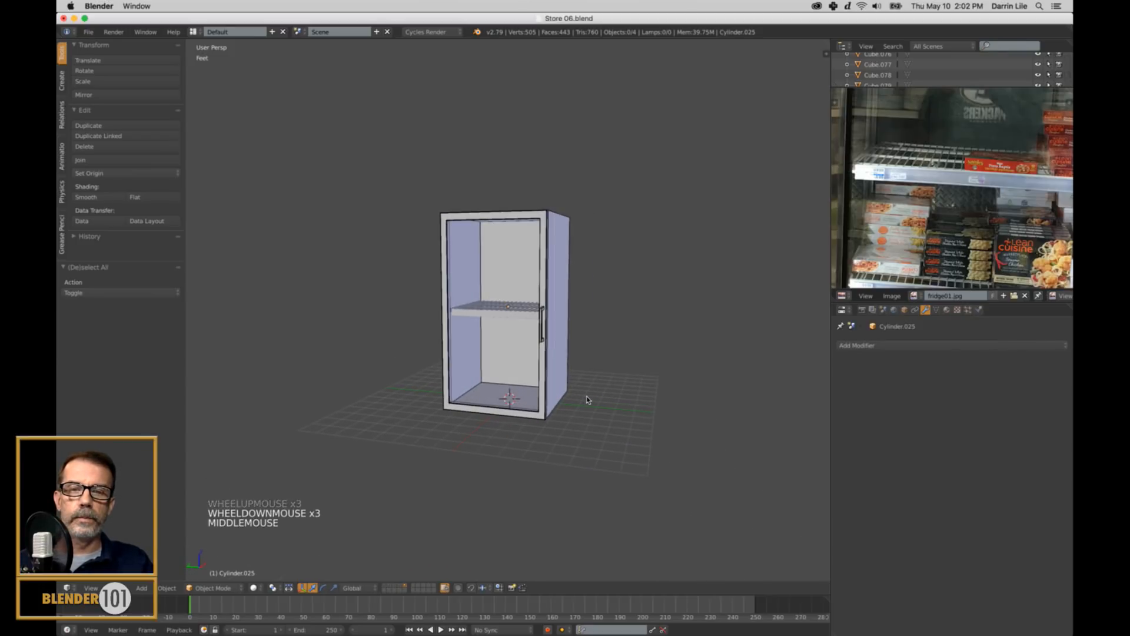
{"action": "scroll", "coordinate": [587, 400], "scroll_direction": "up", "scroll_amount": 3}
{"action": "right_click", "coordinate": [477, 323]}
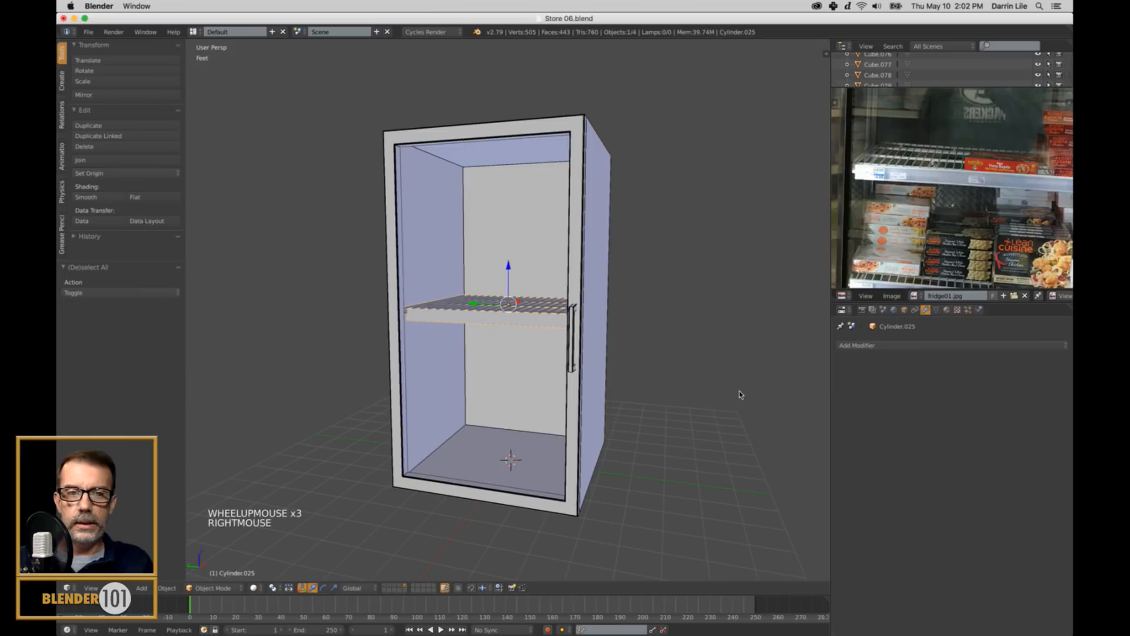
{"action": "left_click", "coordinate": [904, 310]}
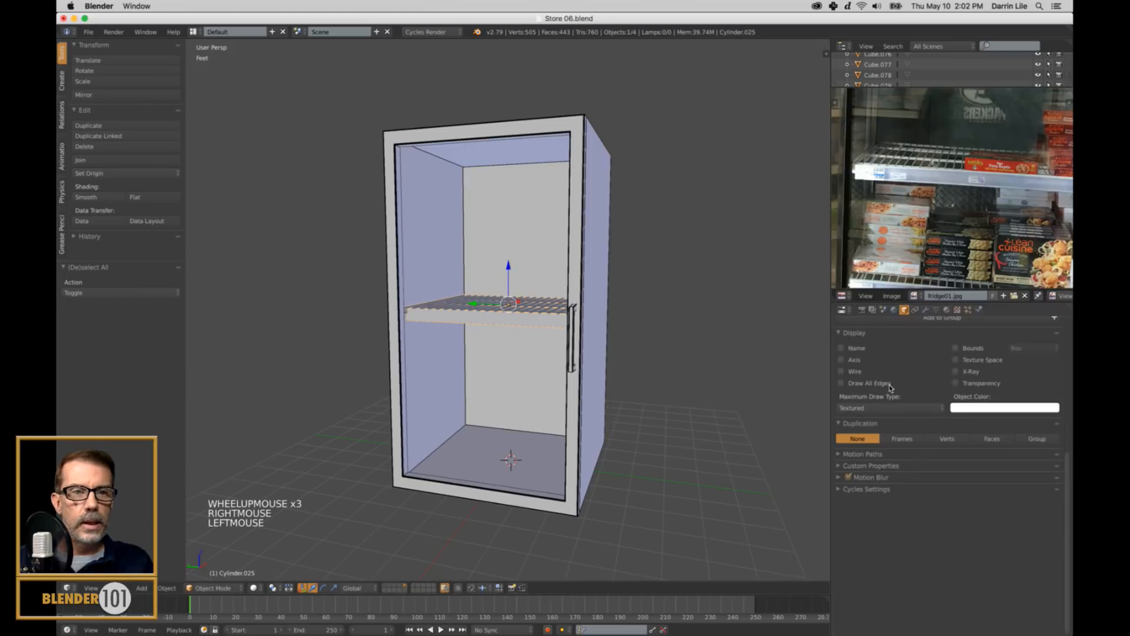
{"action": "left_click", "coordinate": [842, 371]}
{"action": "key", "text": "a"}
{"action": "scroll", "coordinate": [585, 421], "scroll_direction": "down", "scroll_amount": 3}
{"action": "middle_click_drag", "start_coordinate": [586, 422], "coordinate": [582, 426]}
Select the shelf, bring the whole freezer reference photo into view, and lower the shelf 4.41' along Z.
{"action": "right_click", "coordinate": [504, 313]}
{"action": "scroll", "coordinate": [943, 252], "scroll_direction": "down", "scroll_amount": 8}
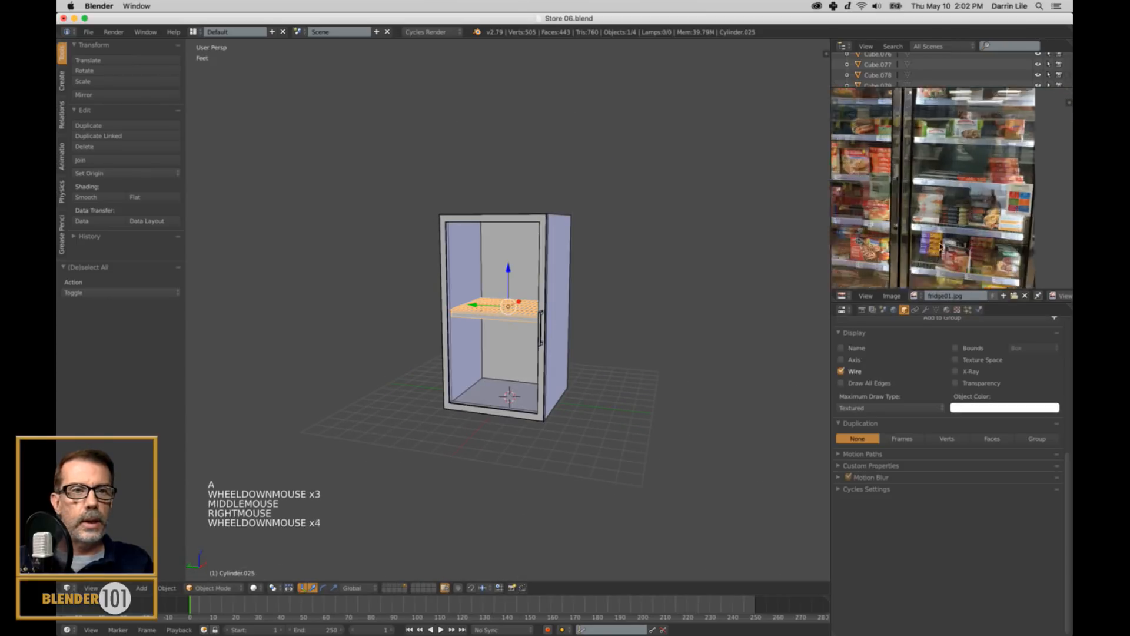
{"action": "scroll", "coordinate": [943, 252], "scroll_direction": "up", "scroll_amount": 3}
{"action": "scroll", "coordinate": [943, 252], "scroll_direction": "down", "scroll_amount": 1}
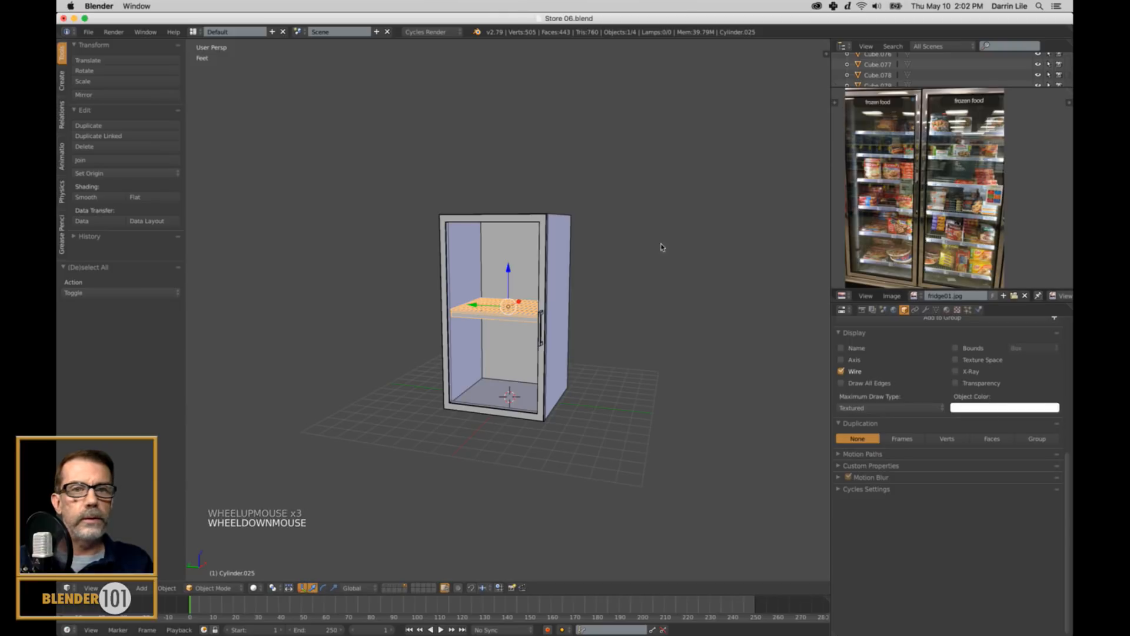
{"action": "left_click_drag", "start_coordinate": [508, 270], "coordinate": [511, 347]}
Show the freezer in front orthographic view with wireframe shading.
{"action": "key", "text": "KP_3"}
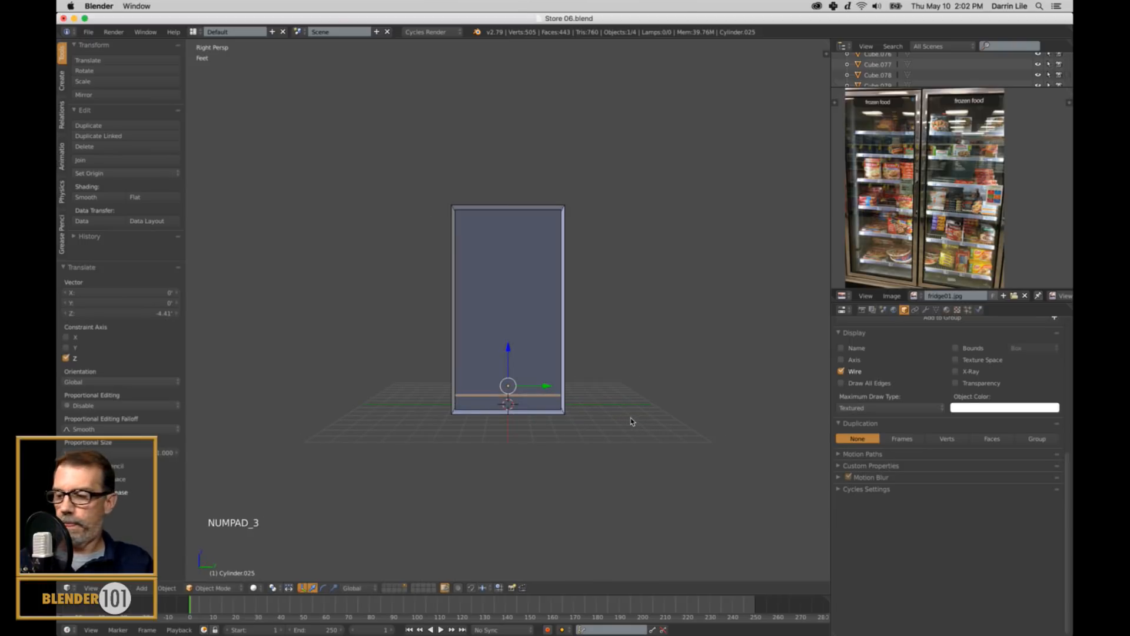
{"action": "key", "text": "KP_1"}
{"action": "key", "text": "KP_5"}
{"action": "key", "text": "z"}
{"action": "scroll", "coordinate": [629, 419], "scroll_direction": "up", "scroll_amount": 3}
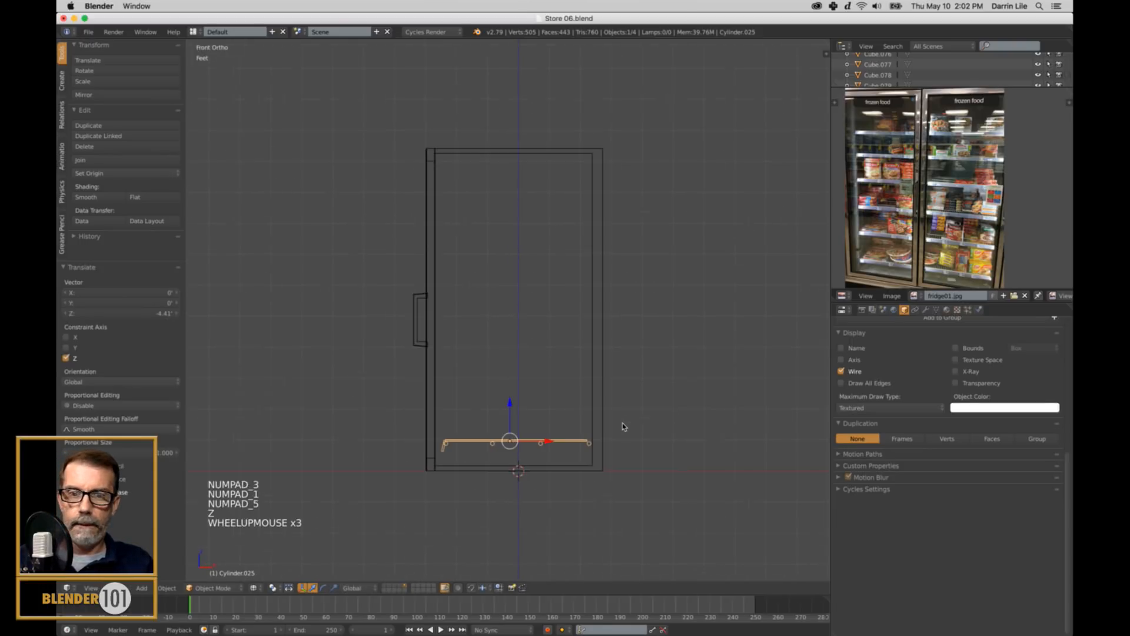
{"action": "middle_click_drag", "start_coordinate": [629, 419], "coordinate": [627, 393], "text": "shift"}
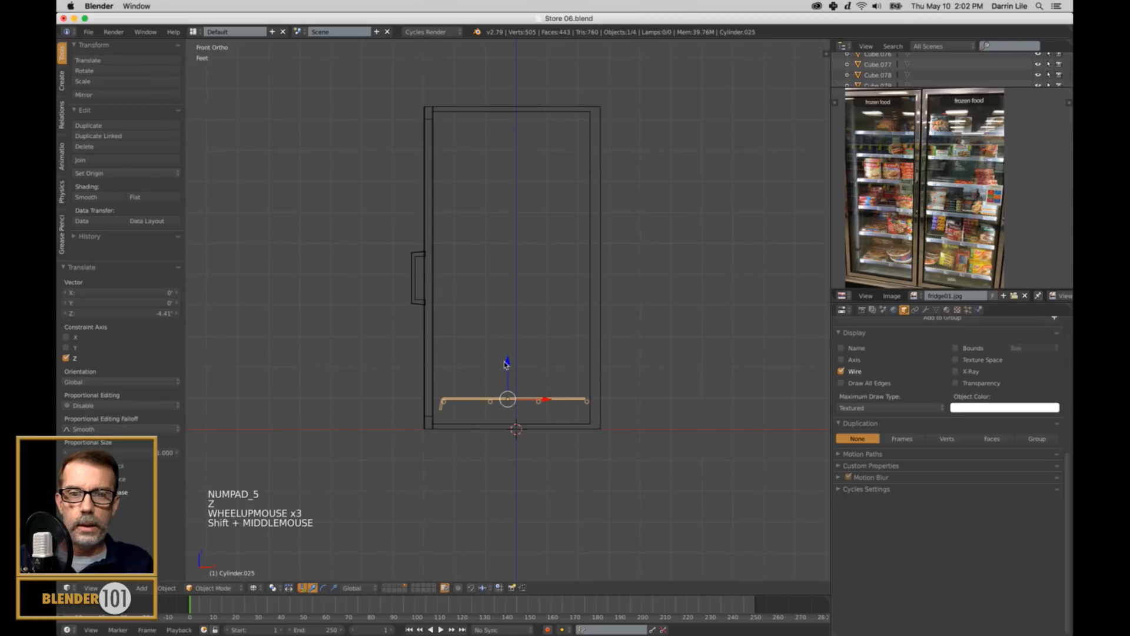
Raise the shelf 616 thou along Z and try to duplicate it.
{"action": "left_click_drag", "start_coordinate": [508, 360], "coordinate": [512, 362]}
{"action": "key", "text": "shift+d"}
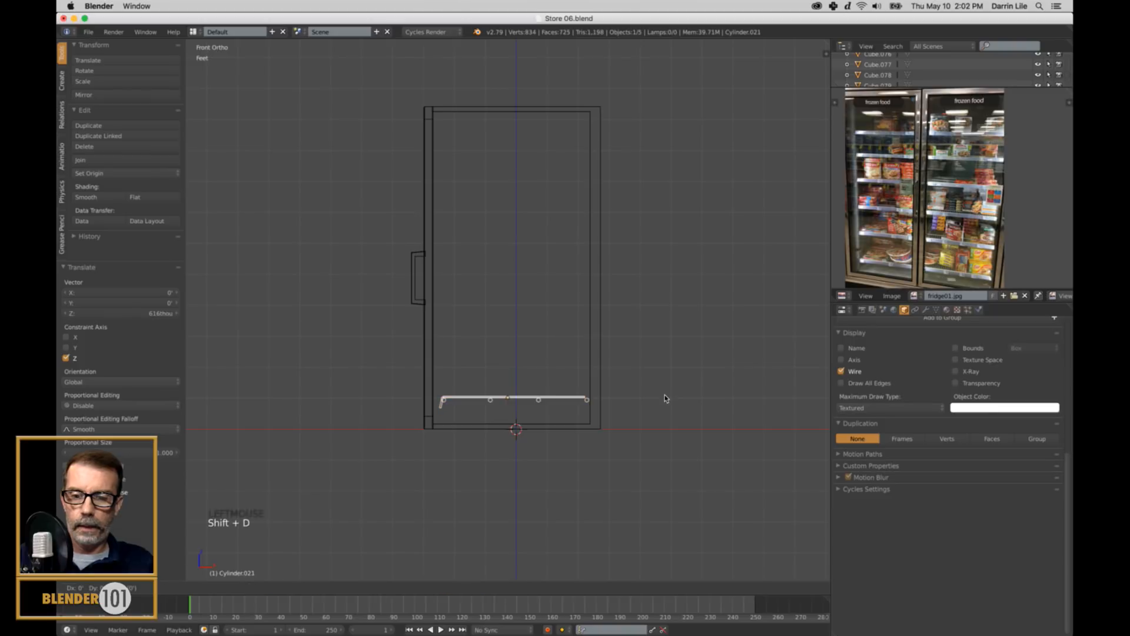
{"action": "key", "text": "z"}
{"action": "right_click", "coordinate": [667, 358]}
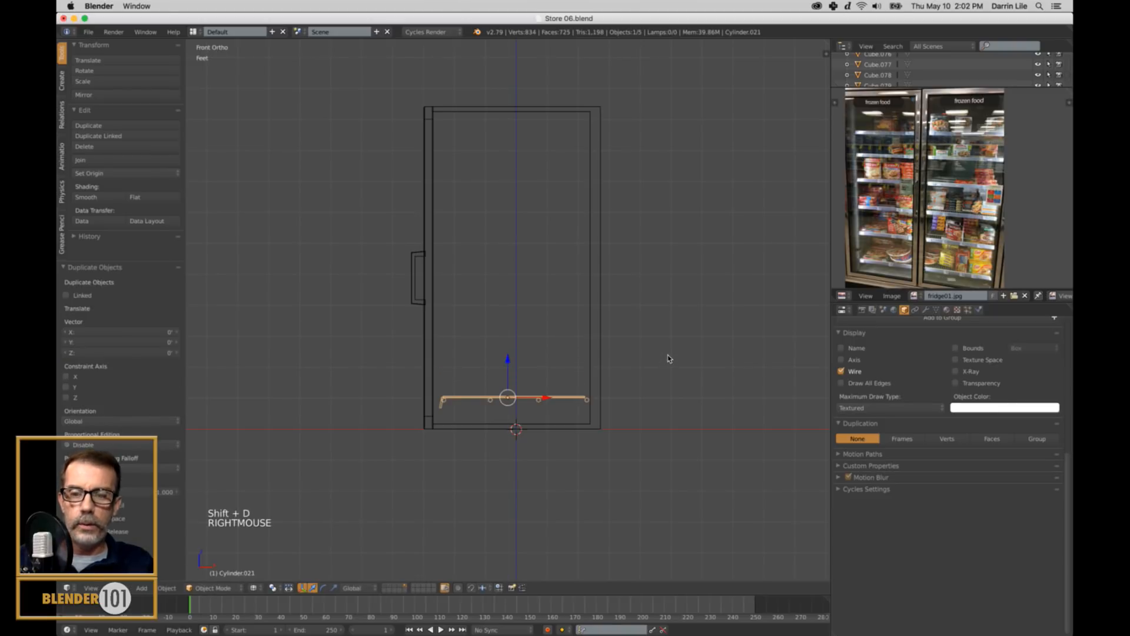
Undo the shelf's duplication and its last two vertical moves.
{"action": "key", "text": "super+z"}
{"action": "key", "text": "super+z"}
{"action": "key", "text": "super+z"}
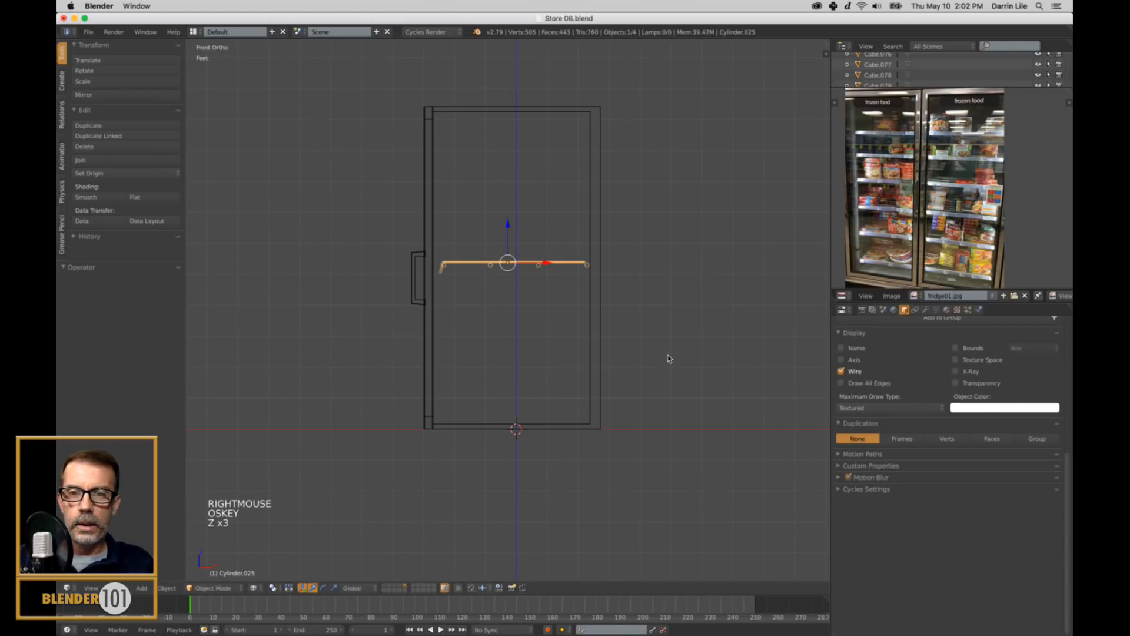
Lower the shelf 4.54' along Z to near the freezer floor and place a linked duplicate 1.82' above it.
{"action": "left_click_drag", "start_coordinate": [507, 229], "coordinate": [524, 368]}
{"action": "scroll", "coordinate": [524, 369], "scroll_direction": "up", "scroll_amount": 2}
{"action": "middle_click_drag", "start_coordinate": [653, 498], "coordinate": [655, 460], "text": "shift"}
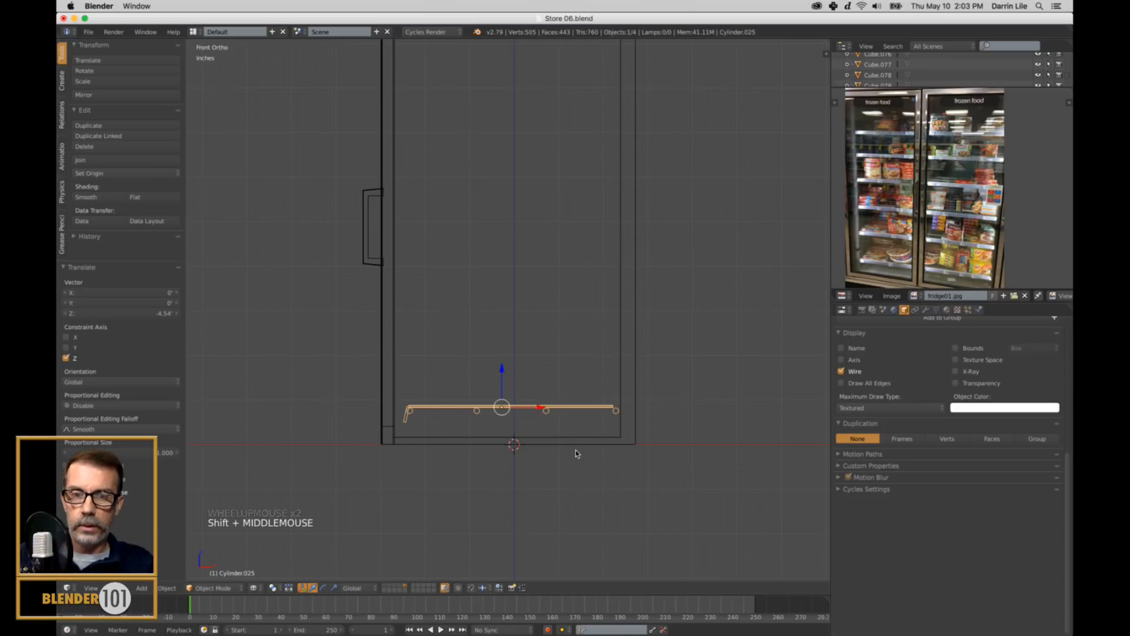
{"action": "key", "text": "alt+d"}
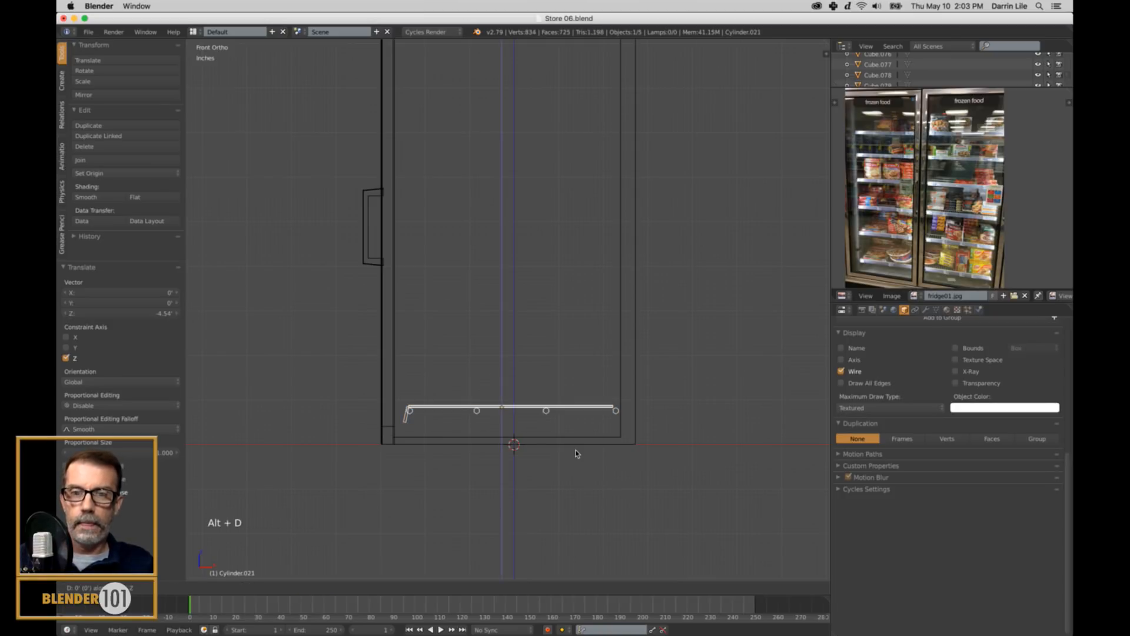
{"action": "left_click", "coordinate": [592, 372]}
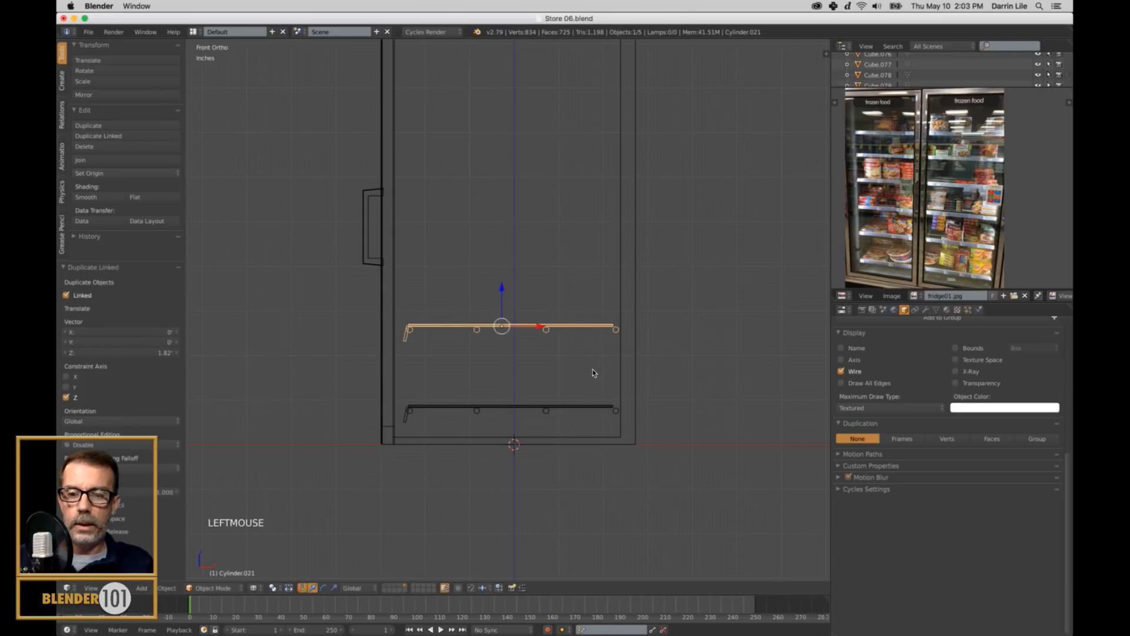
Make a linked duplicate of the upper shelf 2.21' higher along Z, and lower this third shelf by 4.71".
{"action": "key", "text": "alt+d"}
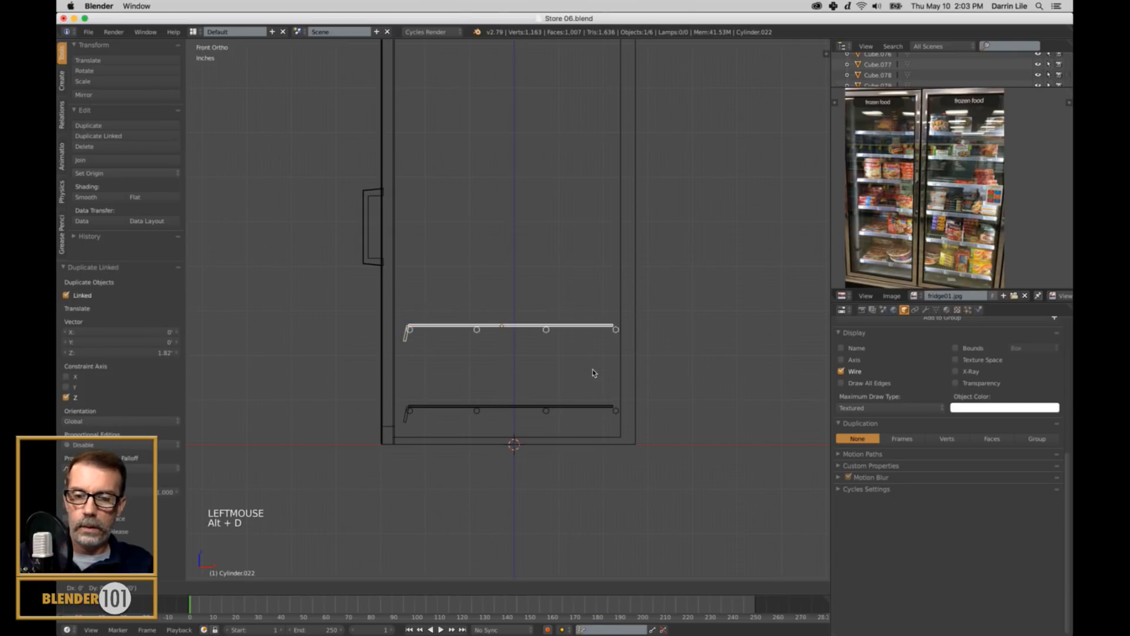
{"action": "left_click", "coordinate": [614, 274]}
{"action": "middle_click_drag", "start_coordinate": [698, 253], "coordinate": [683, 340], "text": "shift"}
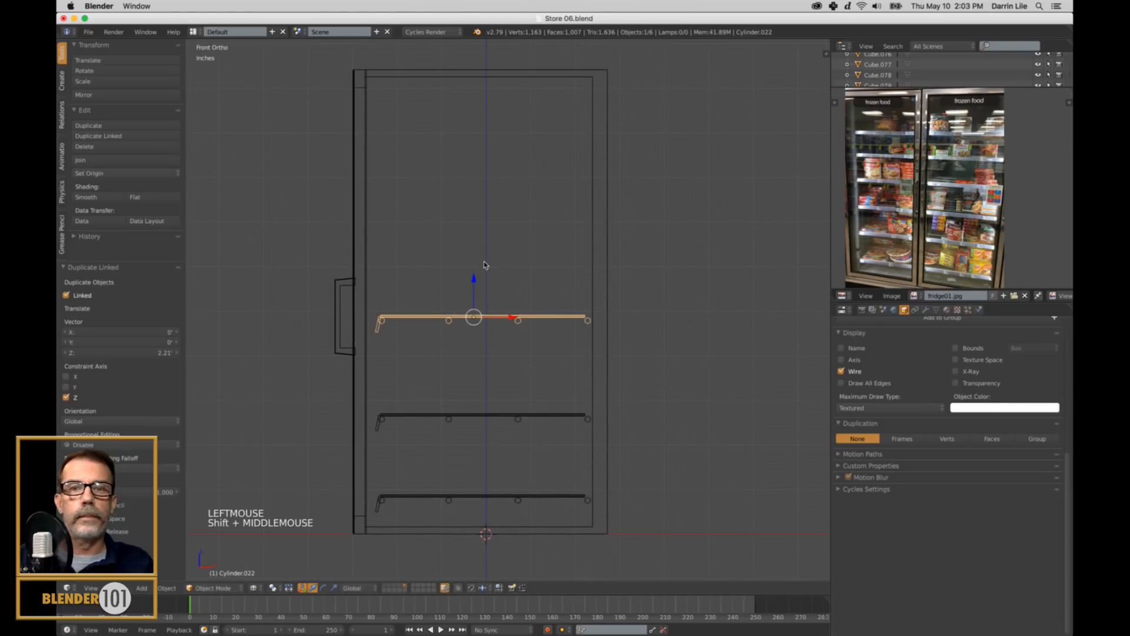
{"action": "left_click_drag", "start_coordinate": [475, 280], "coordinate": [477, 298]}
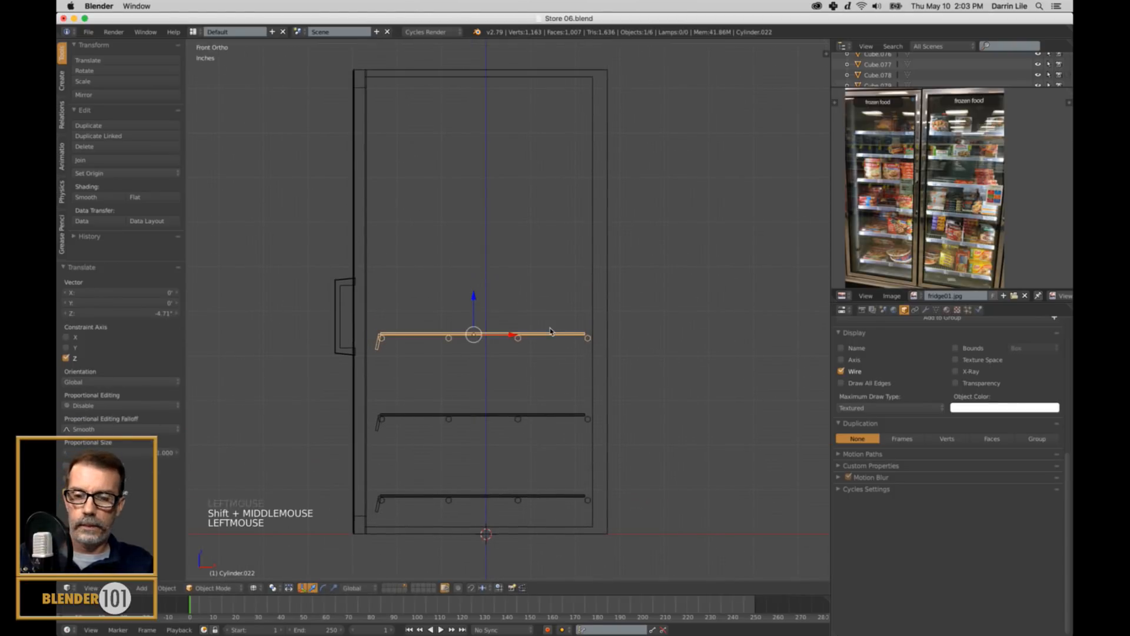
Make a linked duplicate of the top shelf 1.84' higher along Z and another 2.26' above that one.
{"action": "key", "text": "alt+d"}
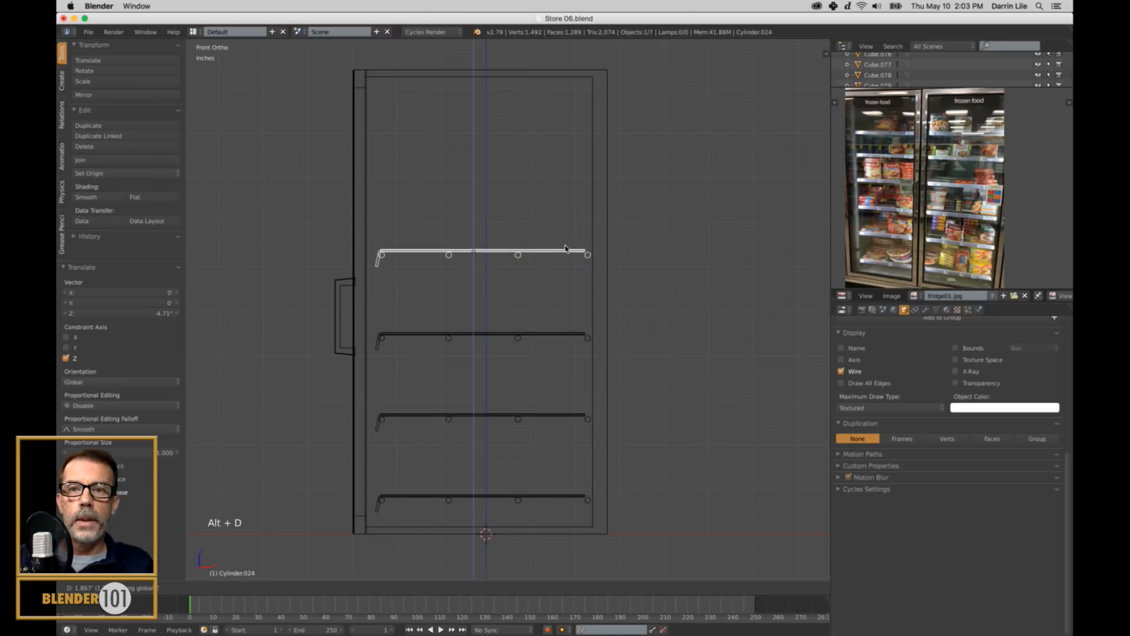
{"action": "left_click", "coordinate": [565, 250]}
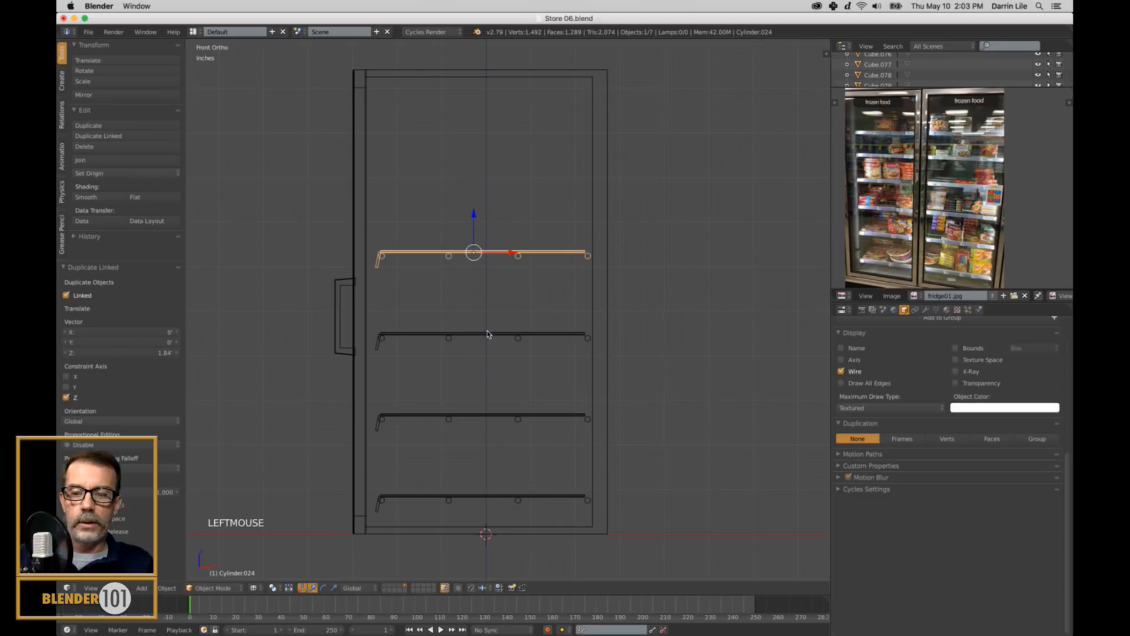
{"action": "key", "text": "alt+d"}
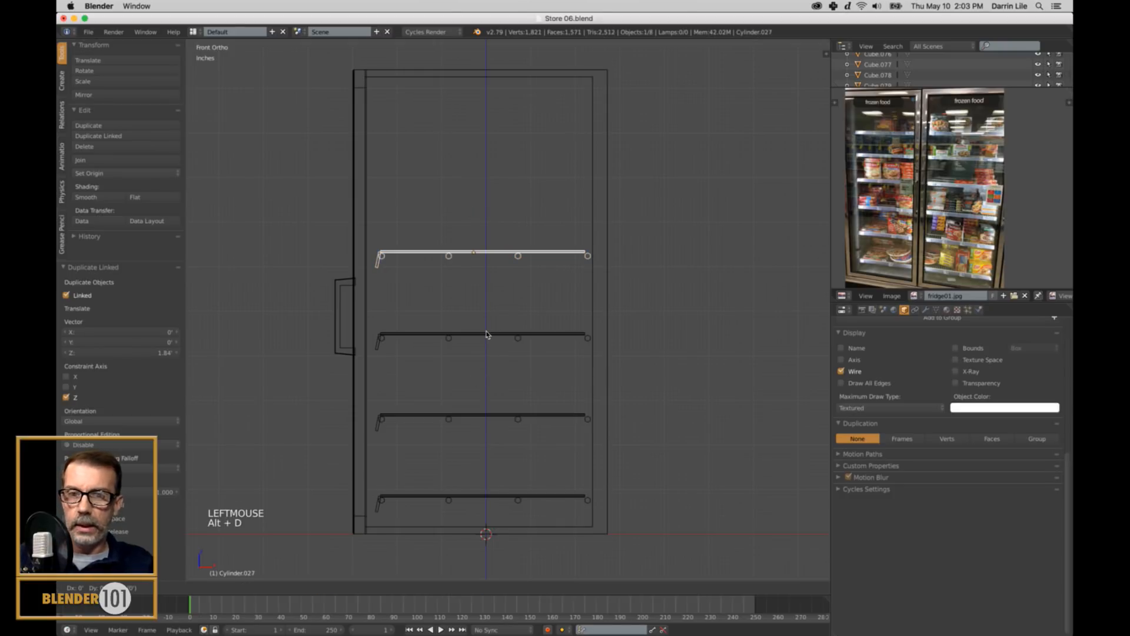
{"action": "key", "text": "z"}
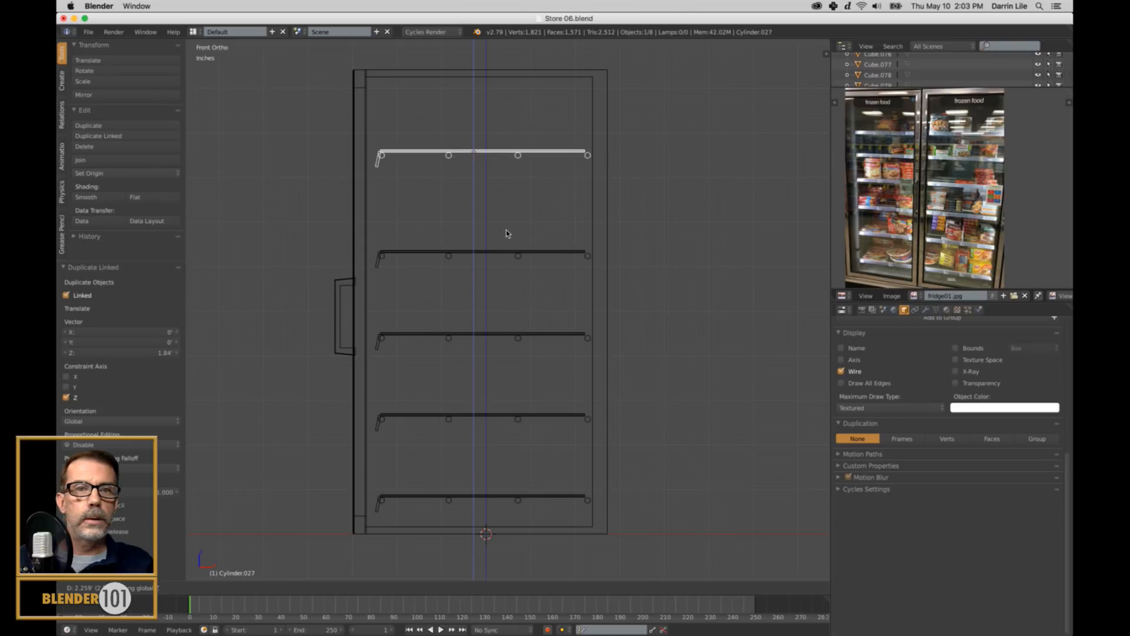
{"action": "left_click", "coordinate": [506, 234]}
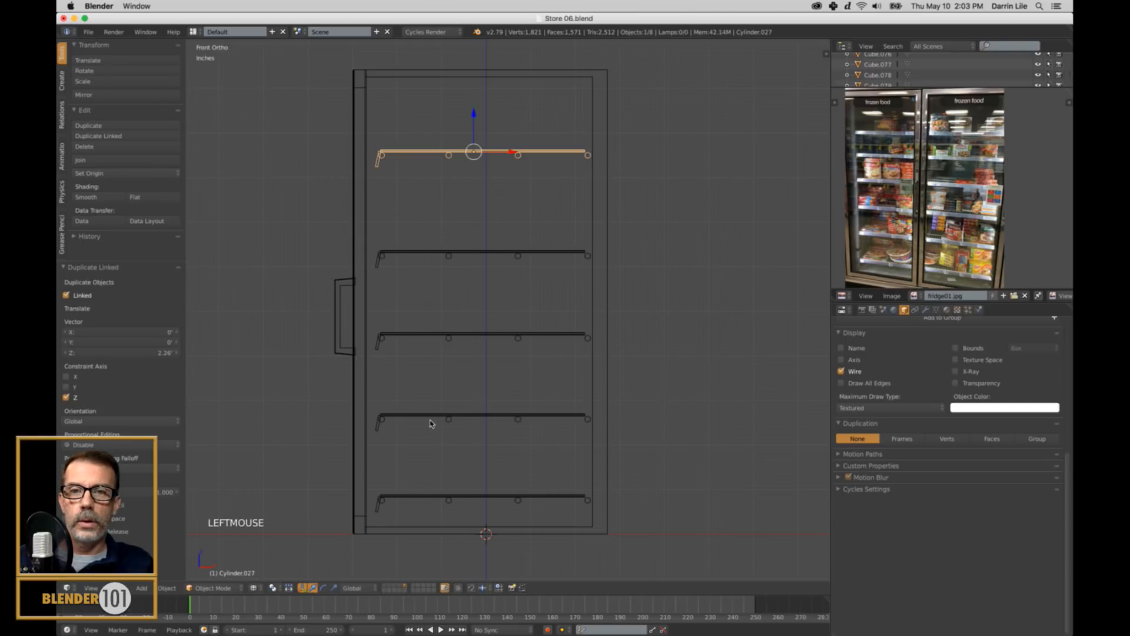
Even out the shelf spacing by lowering the top shelf 6.85", the next slightly, the middle one 2.85" and the second-lowest 3.14".
{"action": "left_click_drag", "start_coordinate": [475, 116], "coordinate": [472, 146]}
{"action": "right_click", "coordinate": [451, 259]}
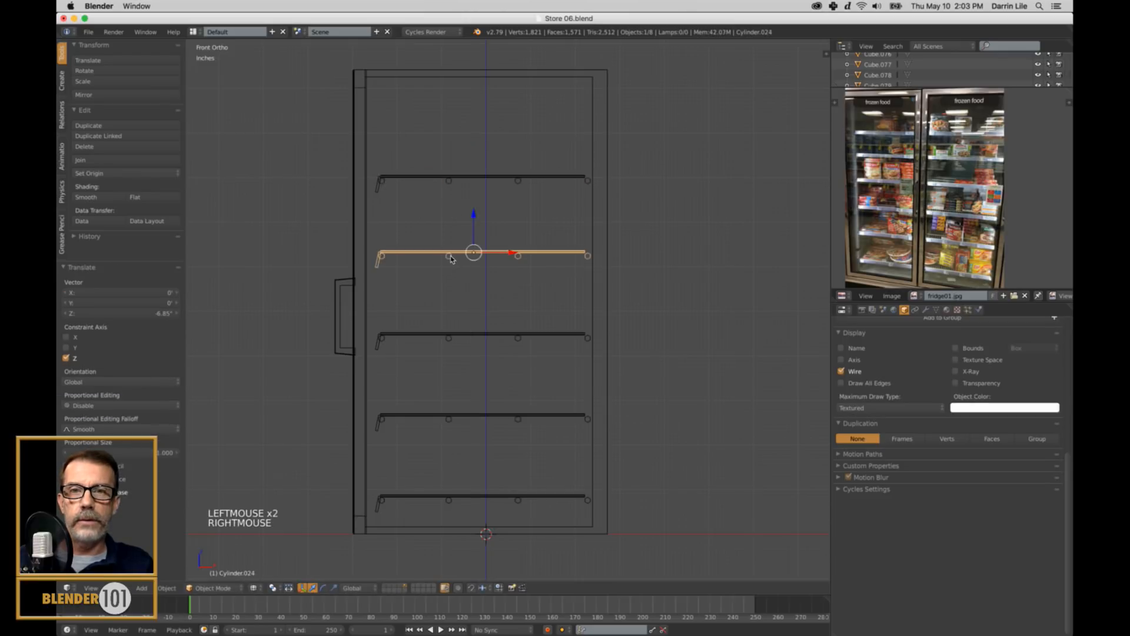
{"action": "left_click_drag", "start_coordinate": [476, 221], "coordinate": [474, 310]}
{"action": "right_click", "coordinate": [463, 337]}
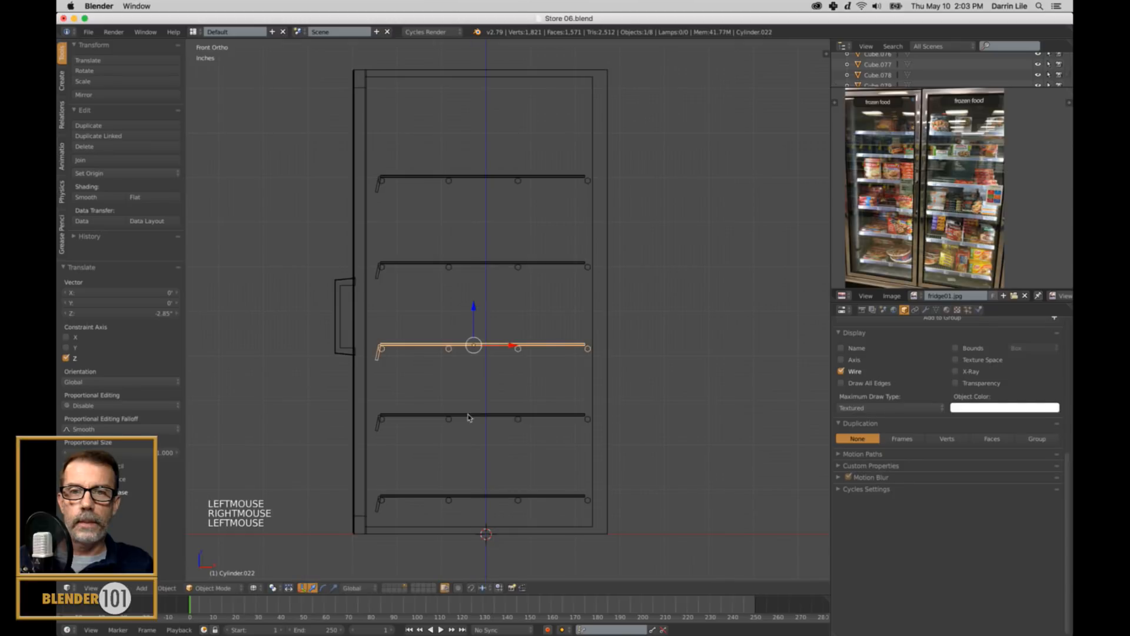
{"action": "right_click", "coordinate": [471, 419]}
{"action": "left_click_drag", "start_coordinate": [474, 382], "coordinate": [495, 397]}
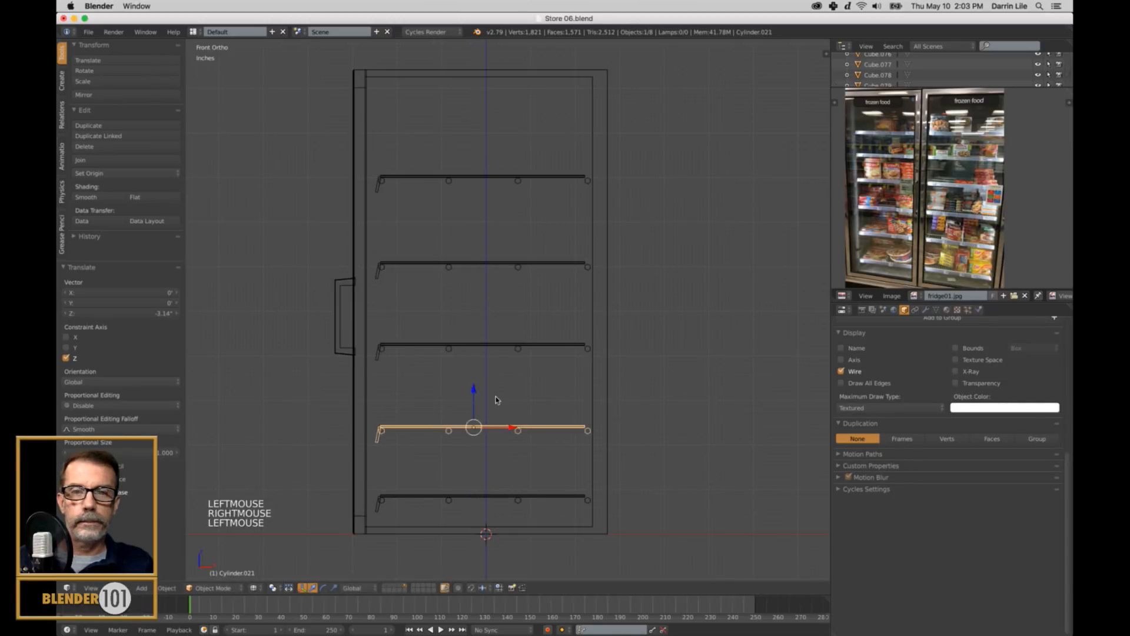
Deselect everything, show the freezer in solid shading and perspective view, and save the file.
{"action": "scroll", "coordinate": [496, 396], "scroll_direction": "down", "scroll_amount": 3}
{"action": "key", "text": "a"}
{"action": "key", "text": "z"}
{"action": "middle_click_drag", "start_coordinate": [478, 425], "coordinate": [520, 461]}
{"action": "key", "text": "KP_5"}
{"action": "scroll", "coordinate": [497, 442], "scroll_direction": "up", "scroll_amount": 2}
{"action": "scroll", "coordinate": [505, 449], "scroll_direction": "down", "scroll_amount": 3}
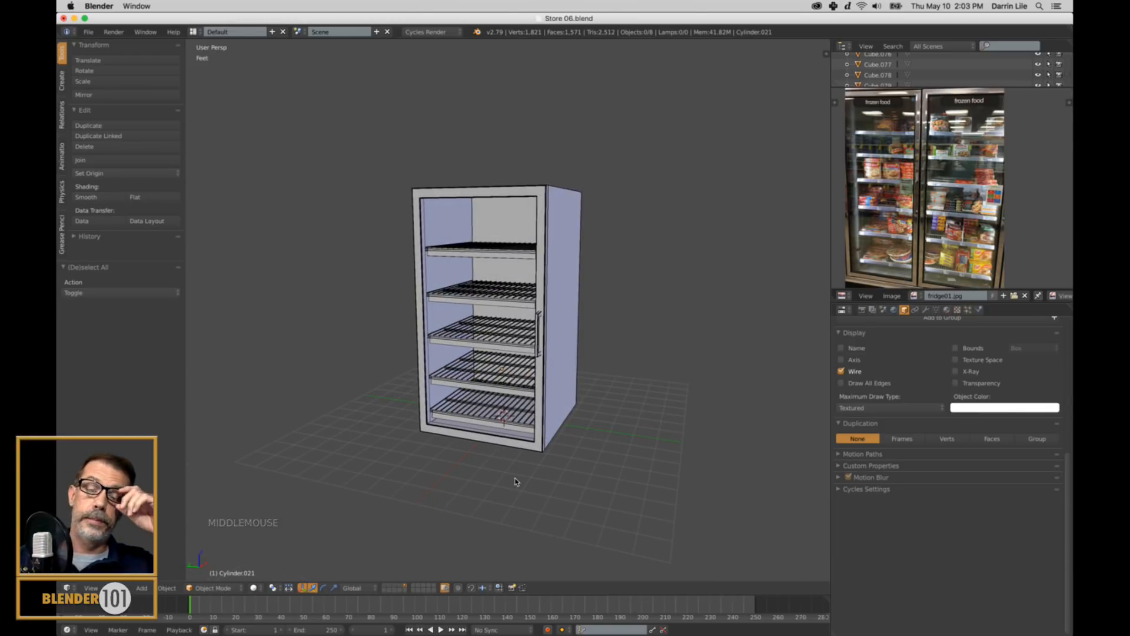
{"action": "key", "text": "super+s"}
{"action": "key", "text": "super+s"}
{"action": "left_click", "coordinate": [516, 481]}
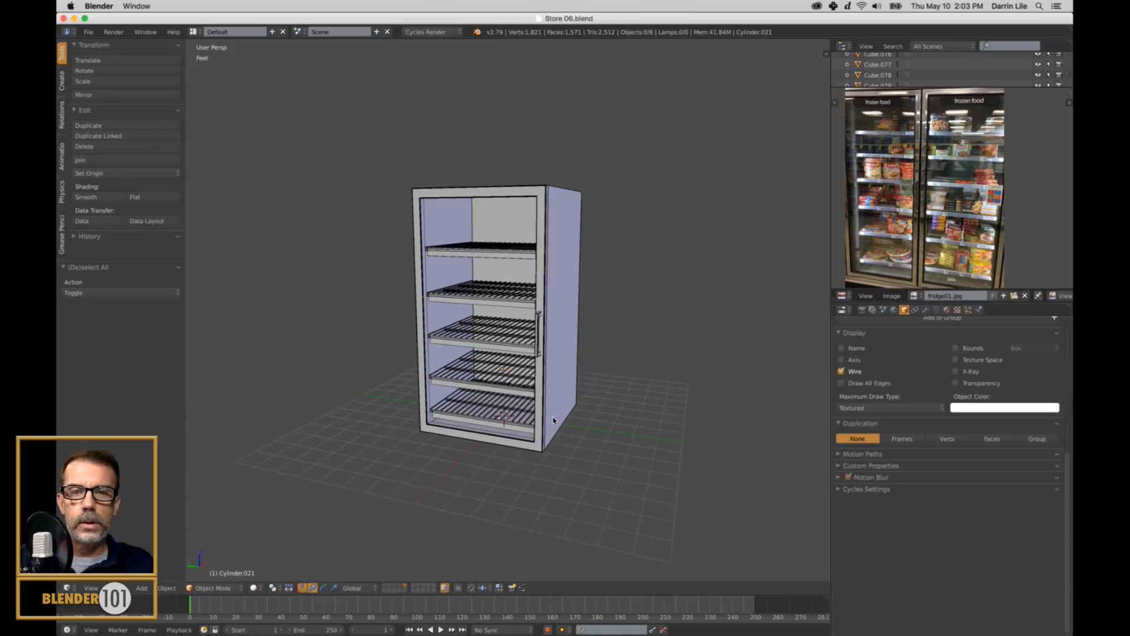
Set the viewport shading to Rendered to preview the whole freezer with its shelves.
{"action": "middle_click_drag", "start_coordinate": [554, 420], "coordinate": [600, 434]}
{"action": "scroll", "coordinate": [571, 419], "scroll_direction": "up", "scroll_amount": 1}
{"action": "scroll", "coordinate": [589, 425], "scroll_direction": "down", "scroll_amount": 2}
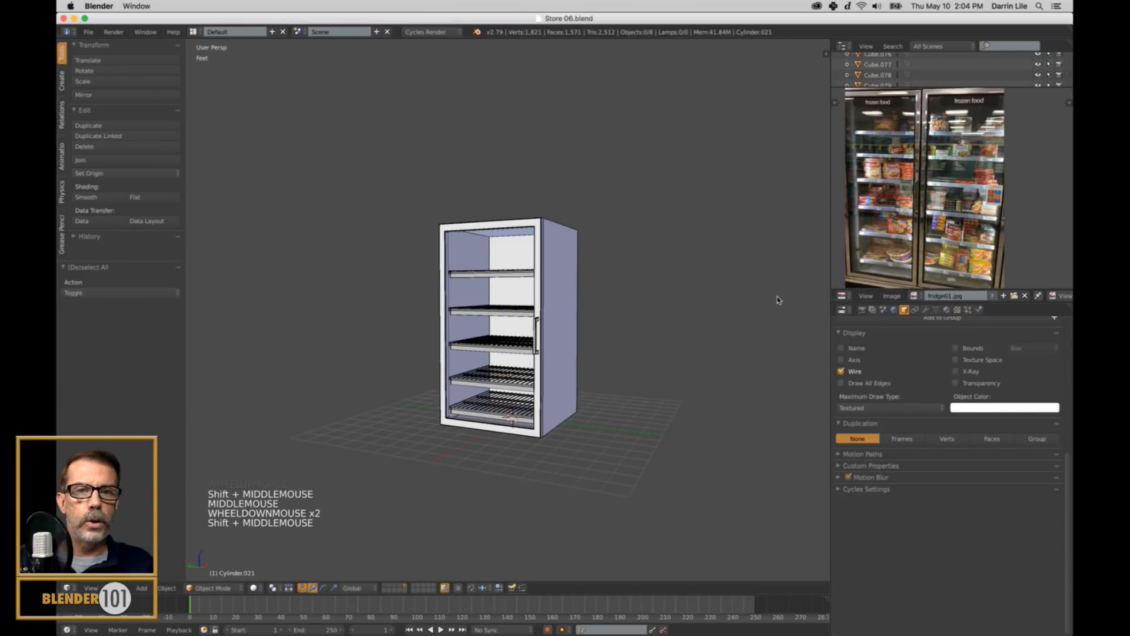
{"action": "scroll", "coordinate": [655, 346], "scroll_direction": "up", "scroll_amount": 2}
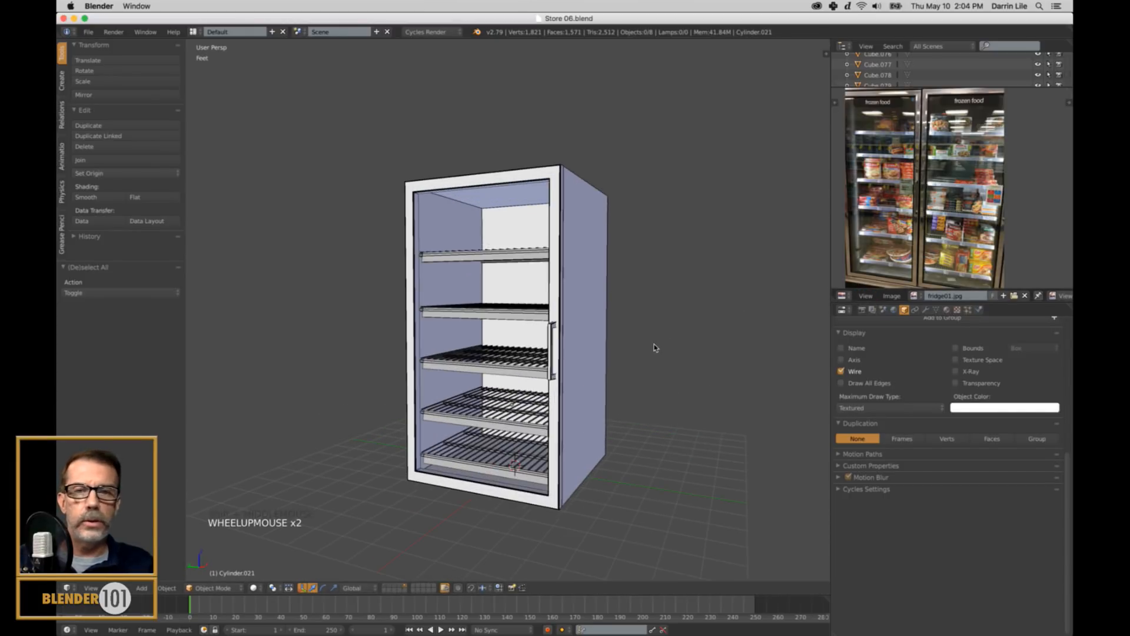
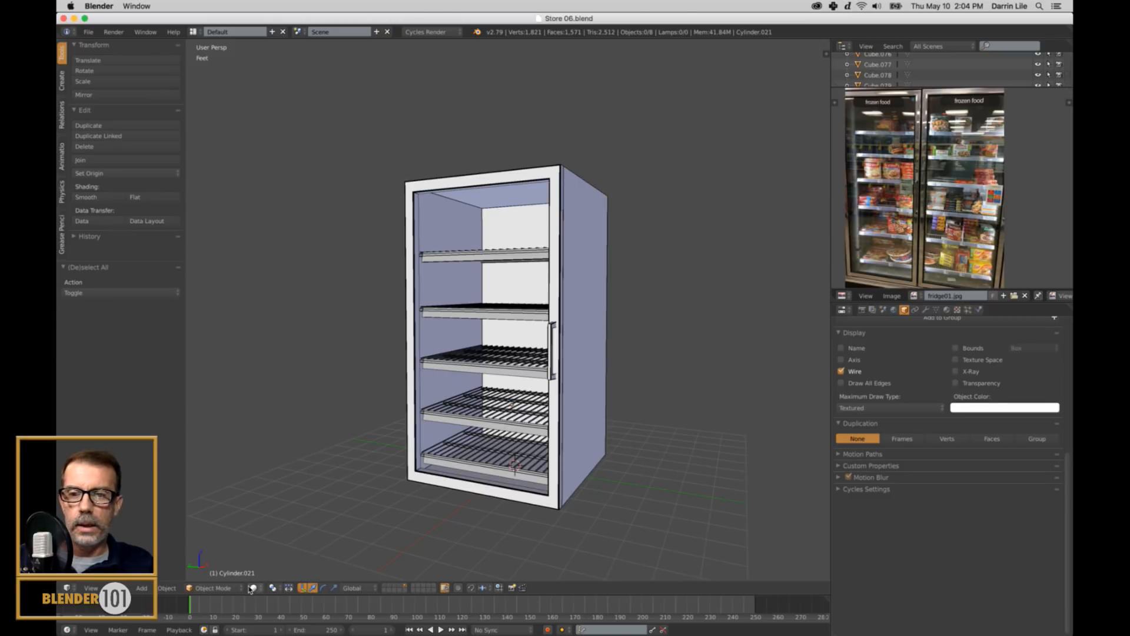
{"action": "left_click", "coordinate": [253, 588]}
{"action": "left_click", "coordinate": [276, 517]}
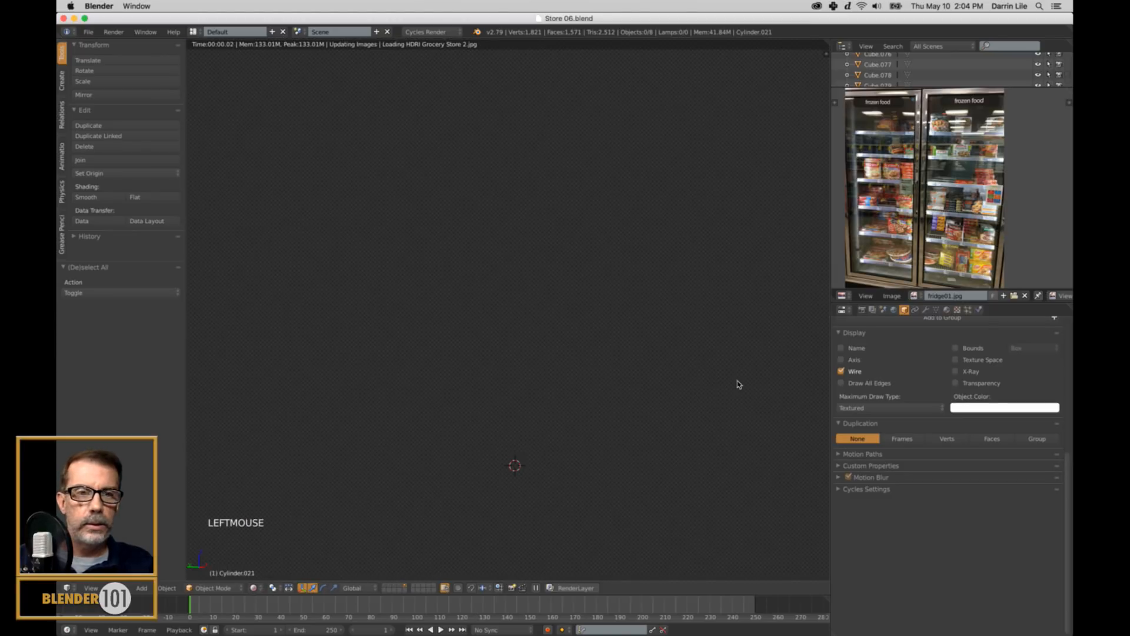
Turn off the film's Transparent option to view the freezer against the store HDRI, and turn the option back on.
{"action": "left_click", "coordinate": [862, 310]}
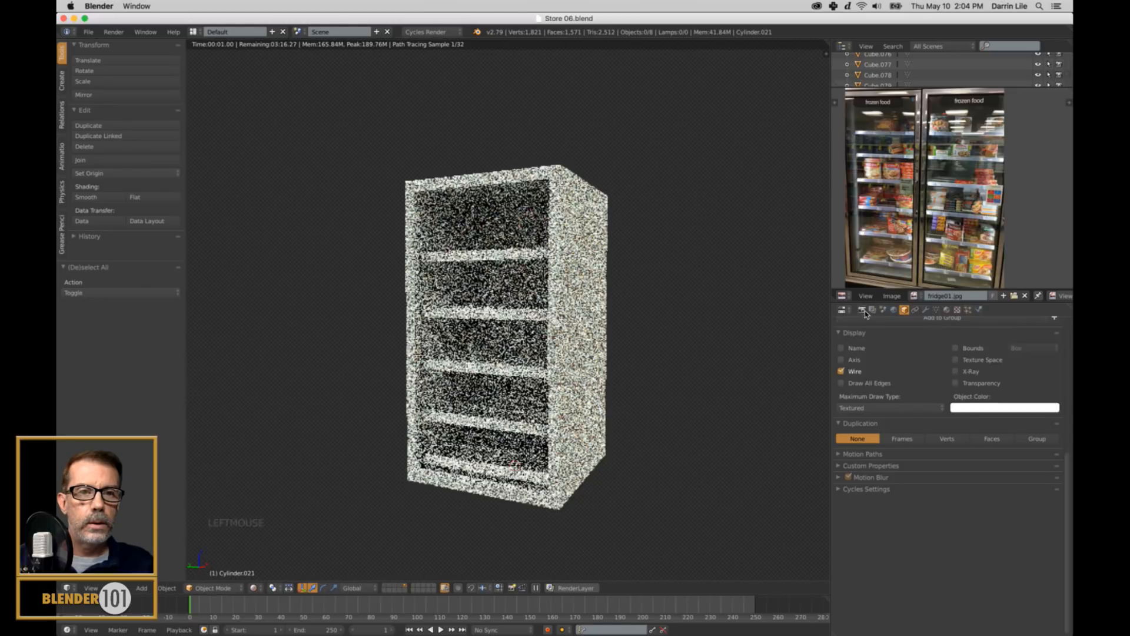
{"action": "scroll", "coordinate": [883, 471], "scroll_direction": "down", "scroll_amount": 16}
{"action": "scroll", "coordinate": [882, 471], "scroll_direction": "down", "scroll_amount": 9}
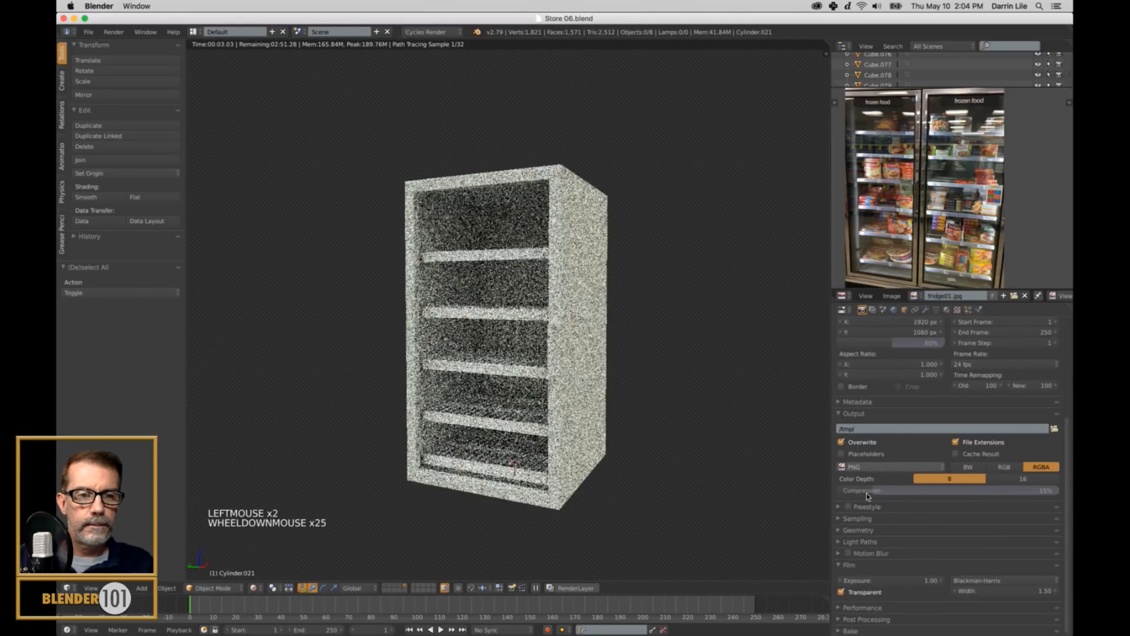
{"action": "left_click", "coordinate": [842, 592]}
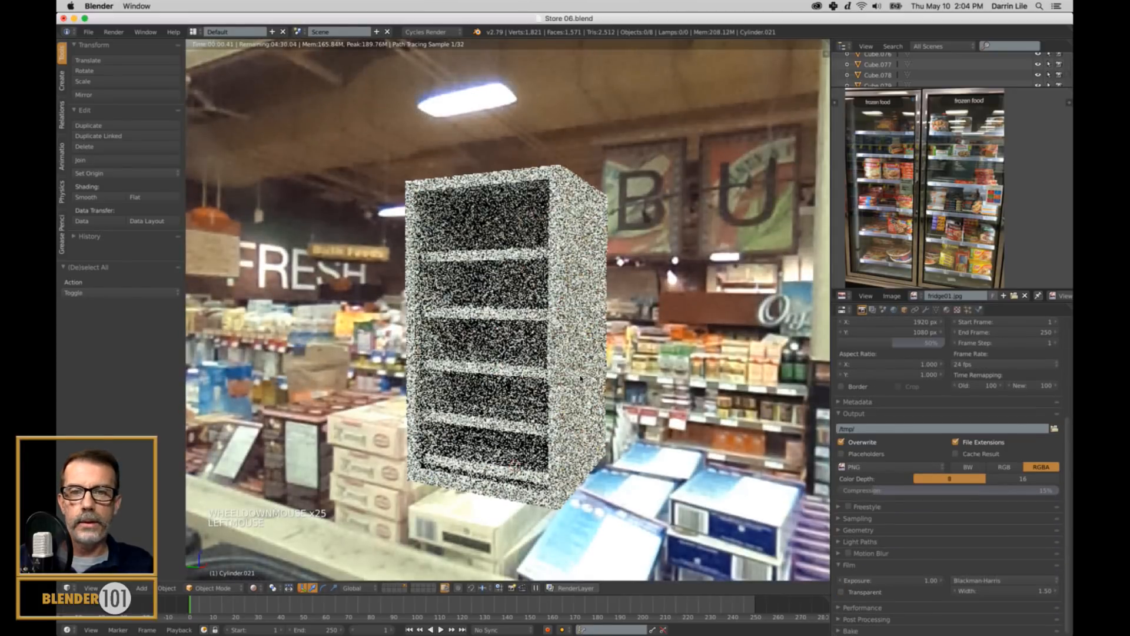
{"action": "middle_click_drag", "start_coordinate": [610, 374], "coordinate": [723, 498]}
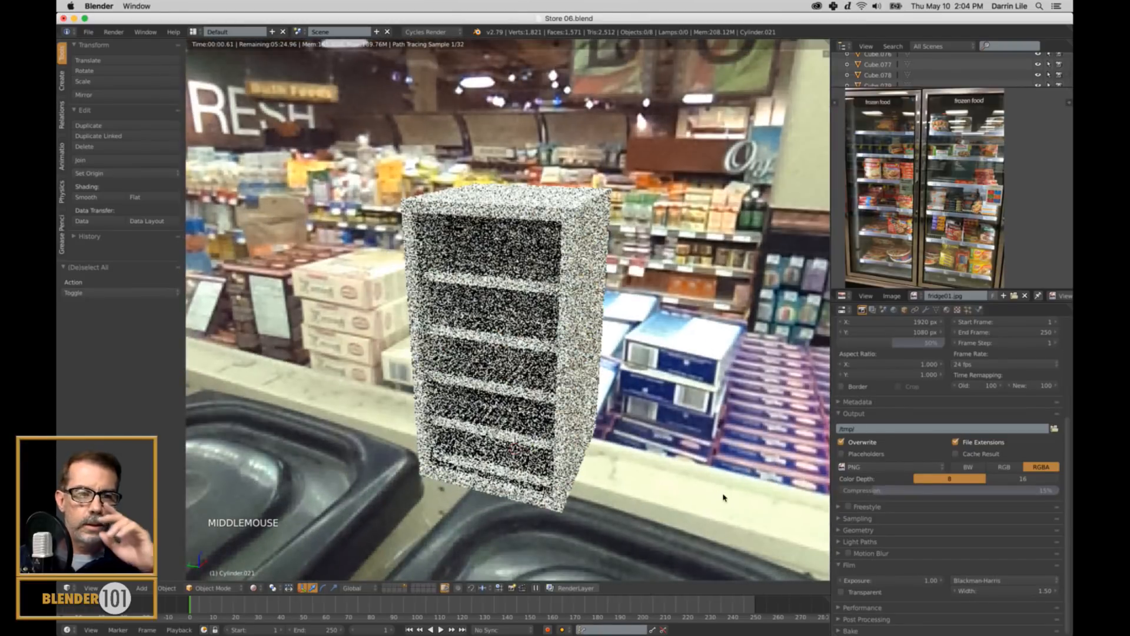
{"action": "left_click", "coordinate": [841, 593]}
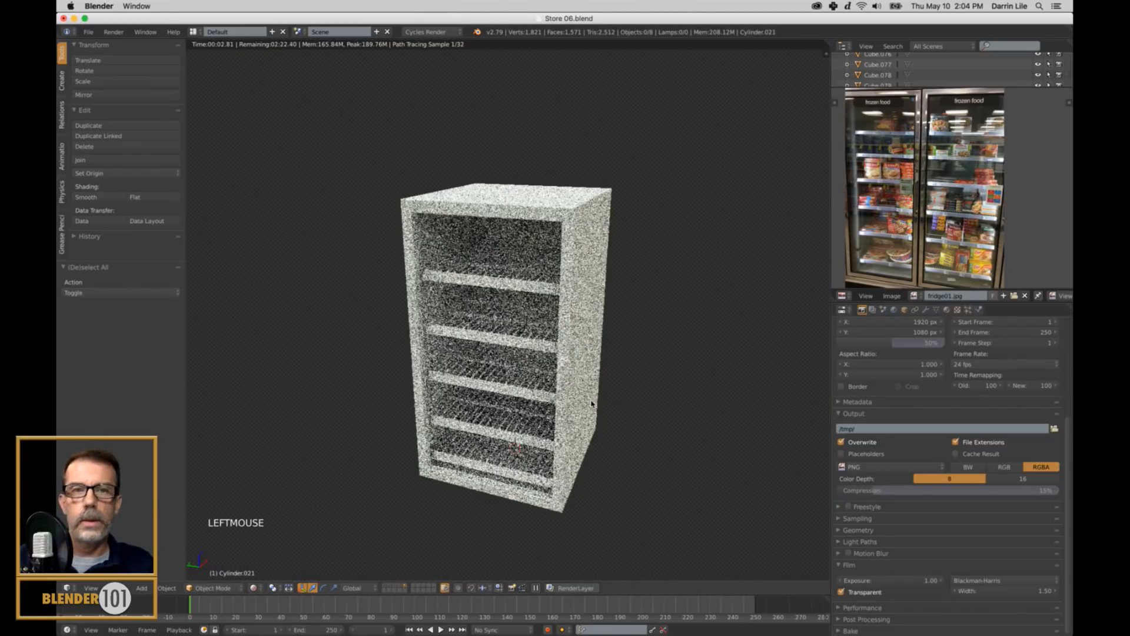
Split the 3D viewport horizontally into a solid-shaded view above a rendered preview, framing the freezer in both.
{"action": "left_click_drag", "start_coordinate": [827, 48], "coordinate": [795, 262]}
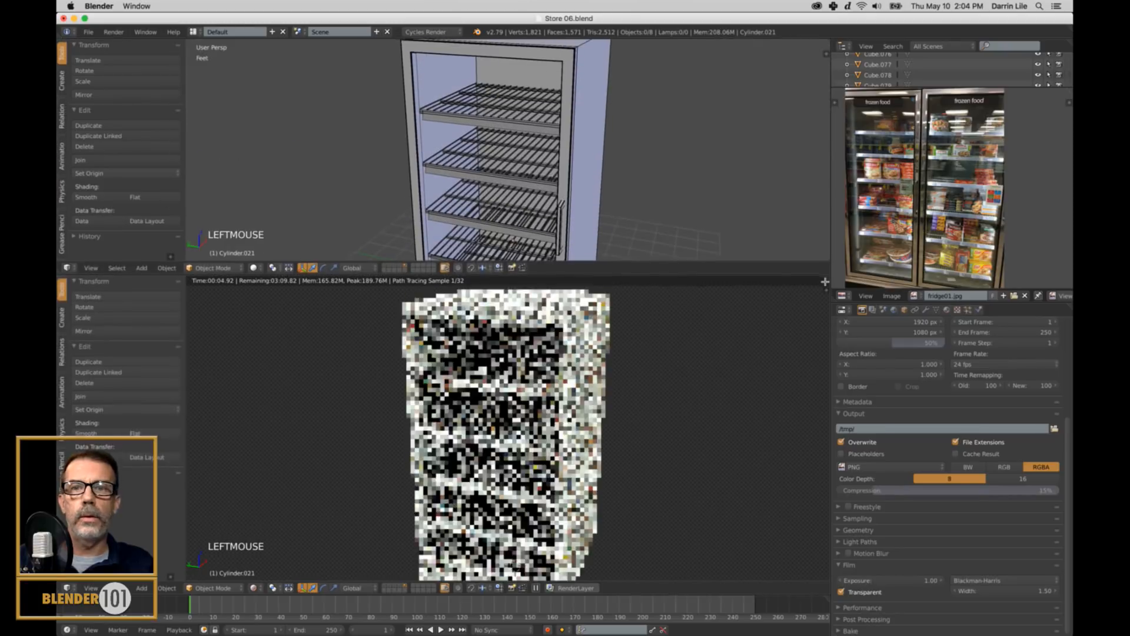
{"action": "scroll", "coordinate": [601, 450], "scroll_direction": "down", "scroll_amount": 1}
{"action": "middle_click_drag", "start_coordinate": [601, 449], "coordinate": [624, 462], "text": "shift"}
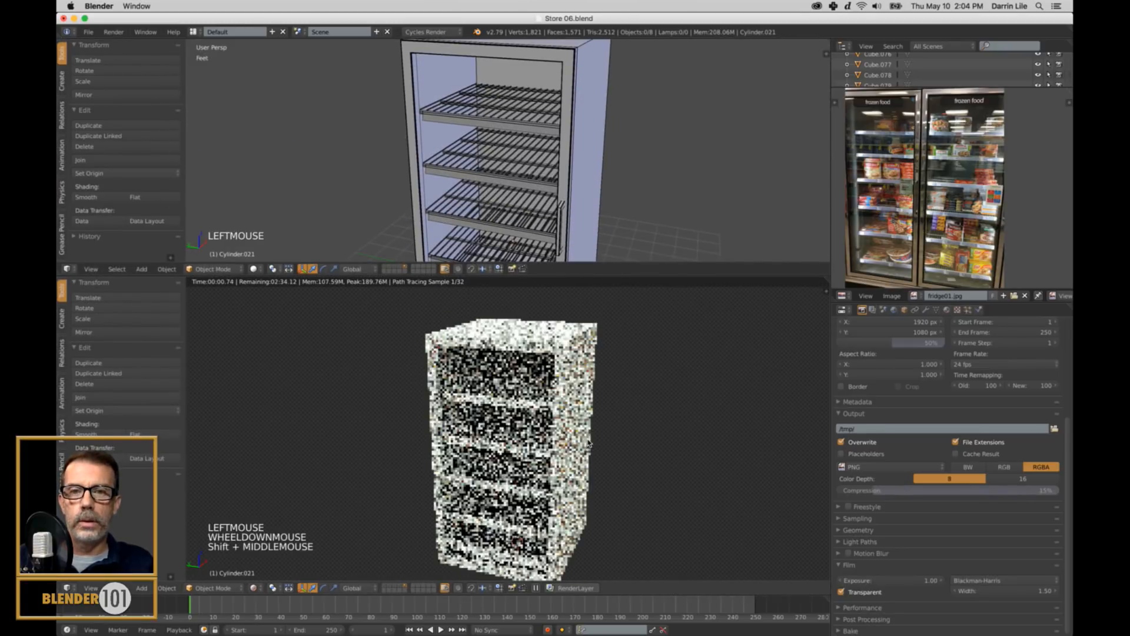
{"action": "scroll", "coordinate": [648, 206], "scroll_direction": "down", "scroll_amount": 1}
{"action": "middle_click_drag", "start_coordinate": [648, 206], "coordinate": [633, 199]}
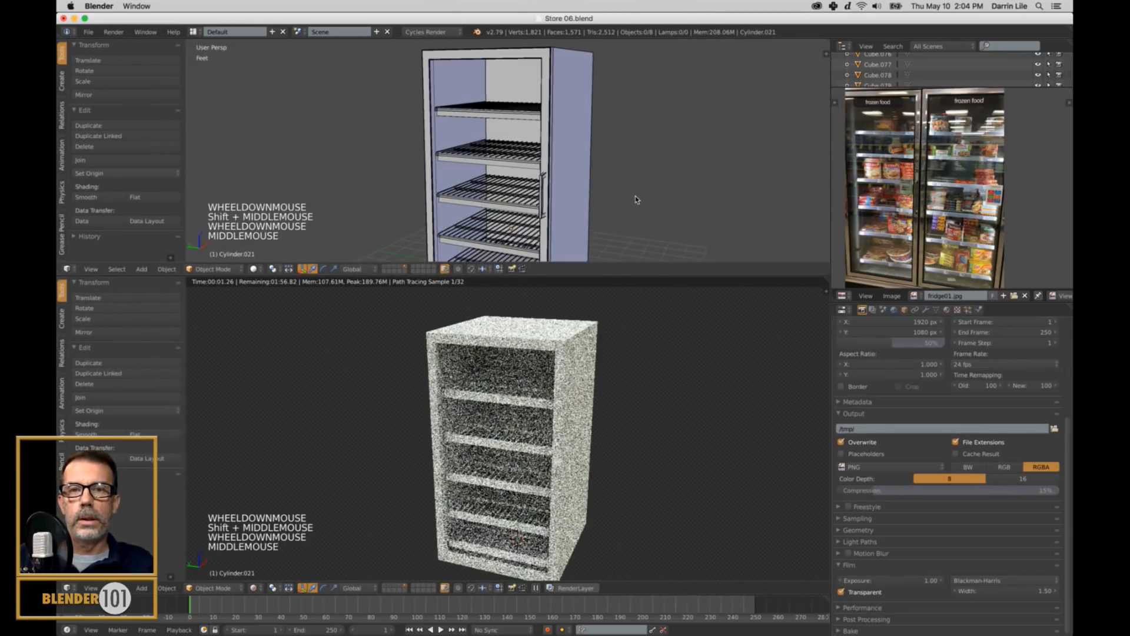
Unhide all hidden freezer parts and select only the door frame.
{"action": "right_click", "coordinate": [558, 127]}
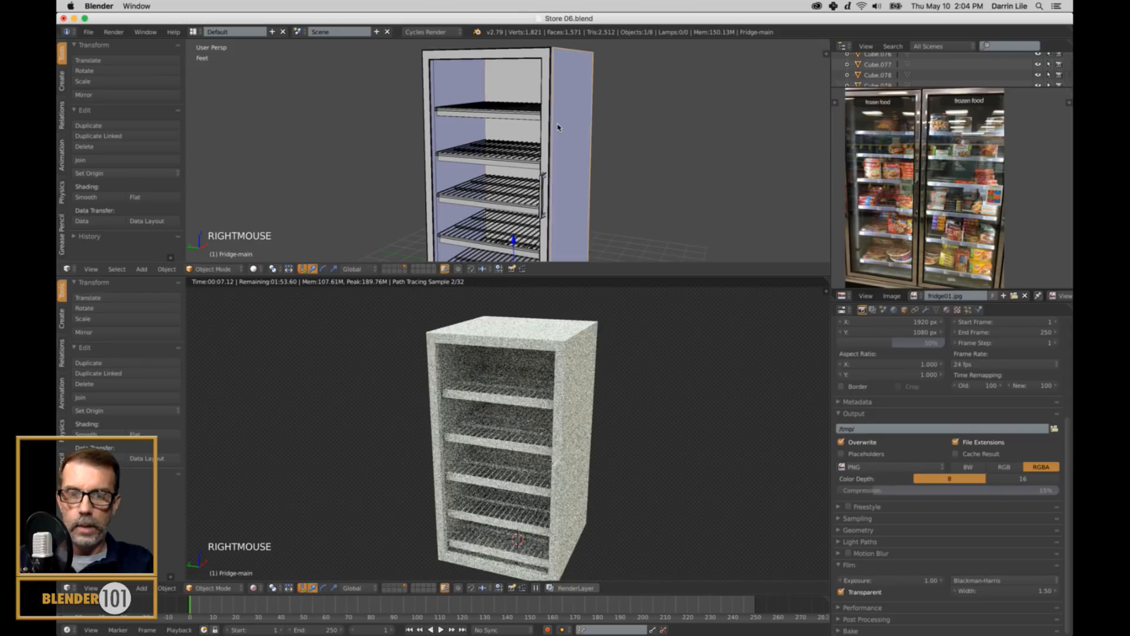
{"action": "key", "text": "alt+h"}
{"action": "key", "text": "a"}
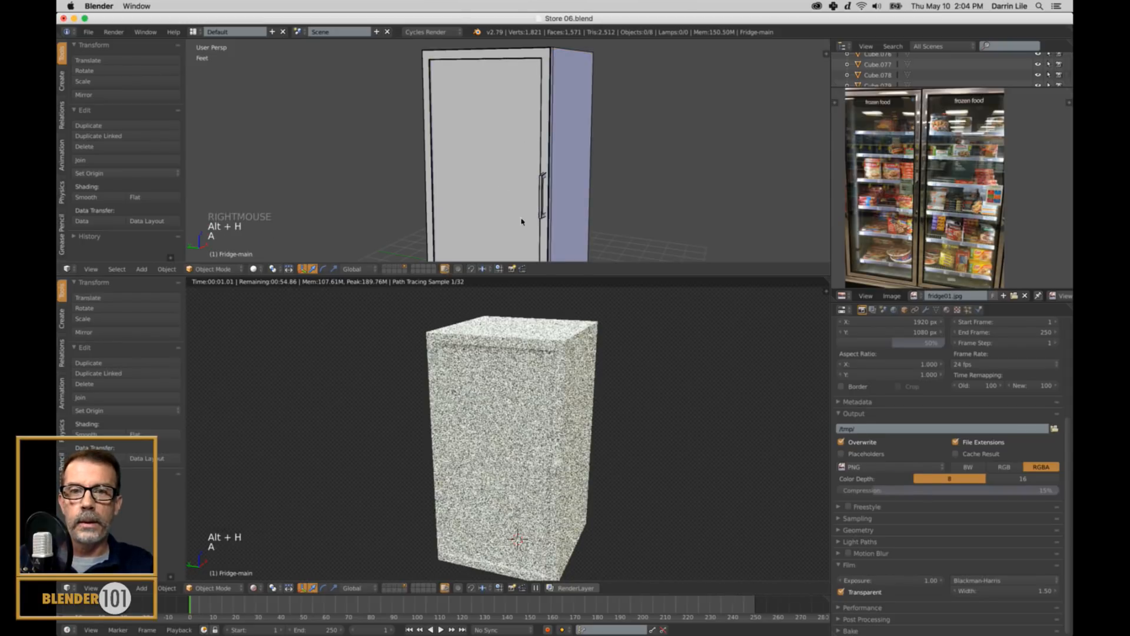
{"action": "right_click", "coordinate": [545, 177]}
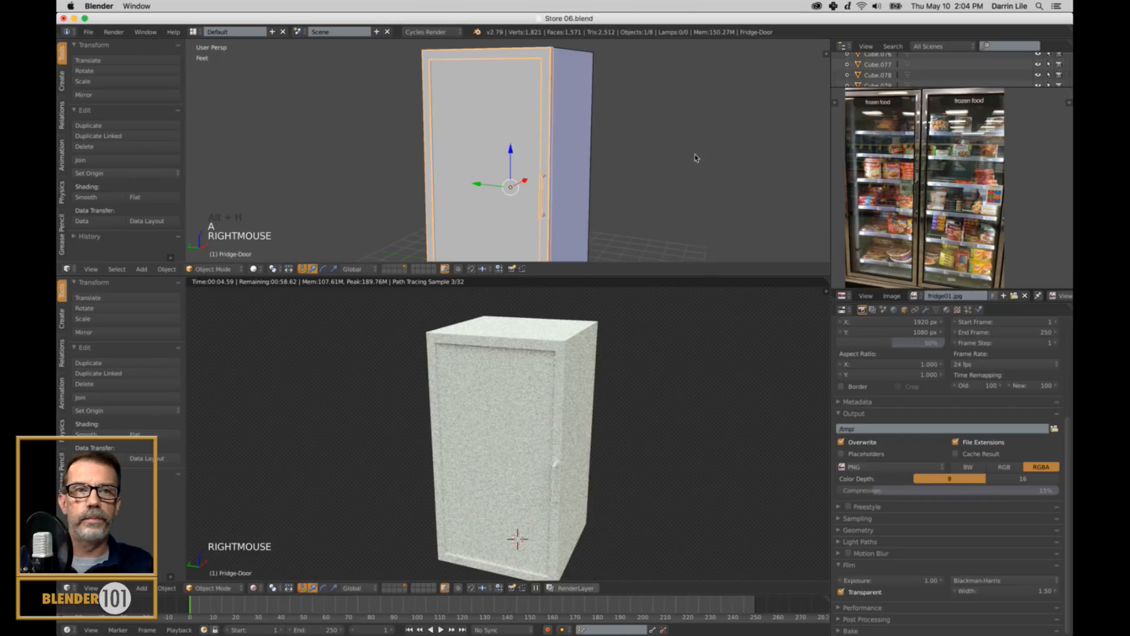
Split the solid-shaded viewport vertically into two roughly equal views, with the tool shelf hidden in the second.
{"action": "left_click_drag", "start_coordinate": [827, 52], "coordinate": [535, 76]}
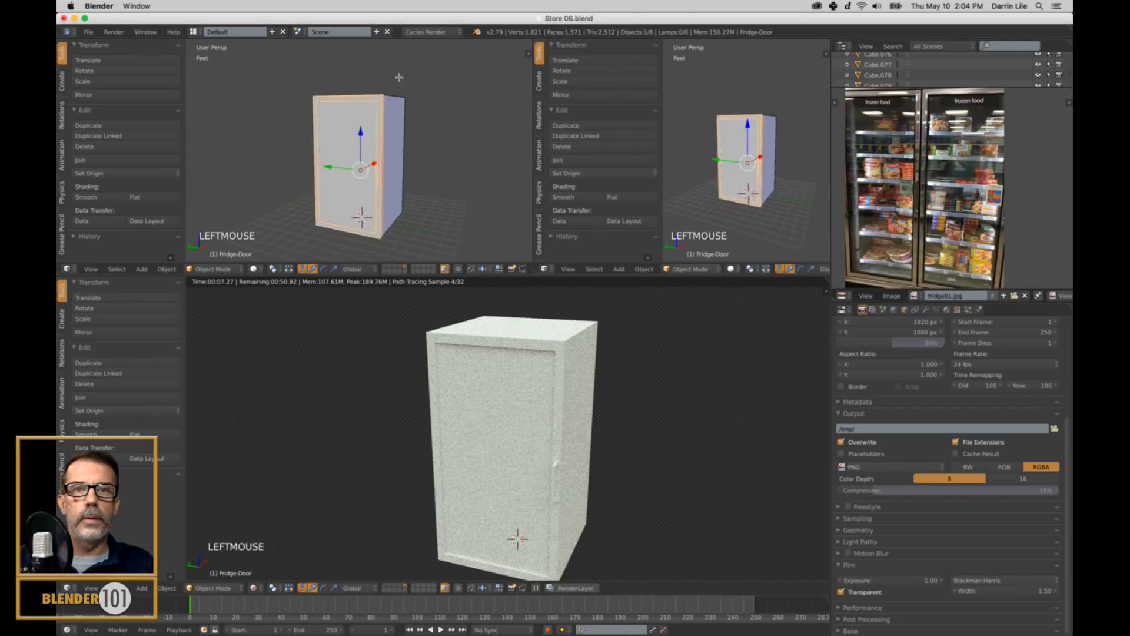
{"action": "left_click_drag", "start_coordinate": [400, 77], "coordinate": [357, 86]}
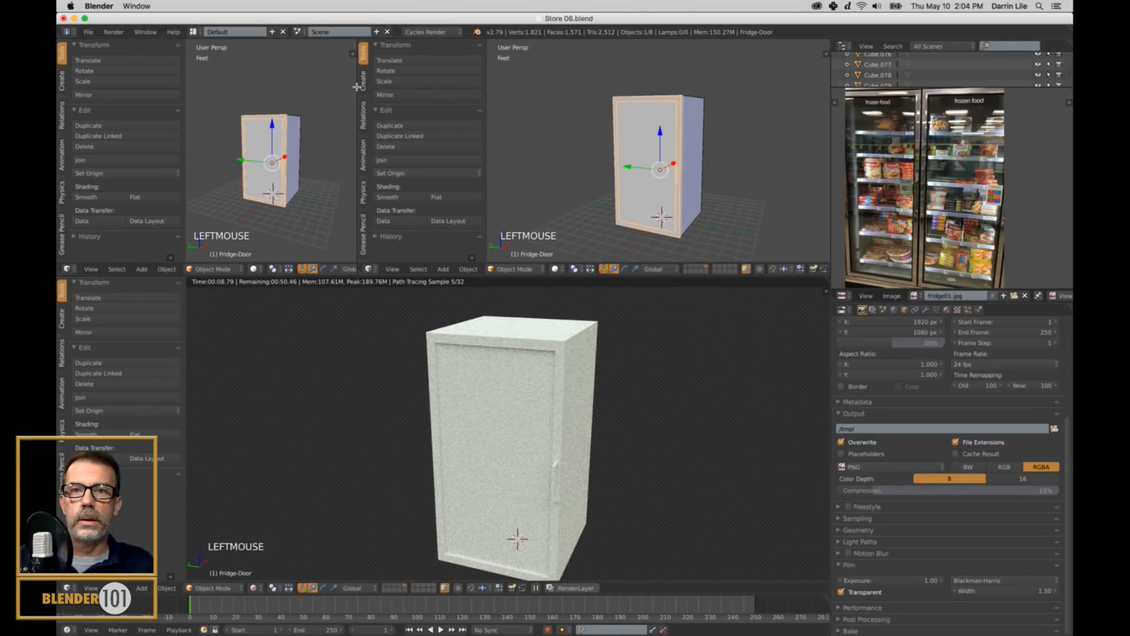
{"action": "key", "text": "t"}
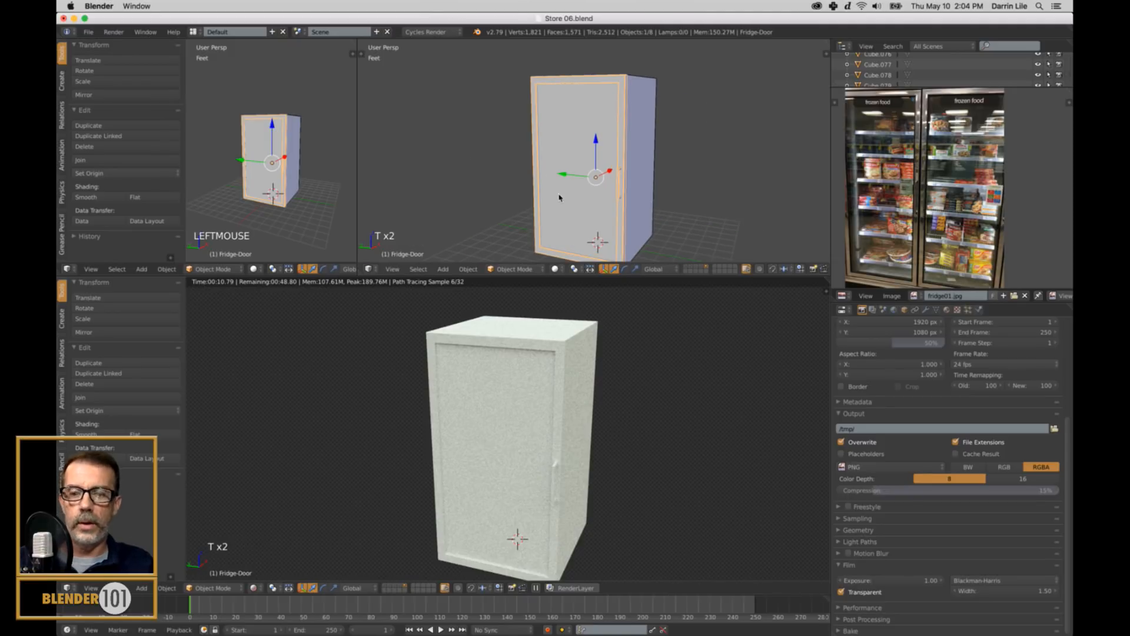
{"action": "middle_click_drag", "start_coordinate": [559, 197], "coordinate": [580, 181], "text": "shift"}
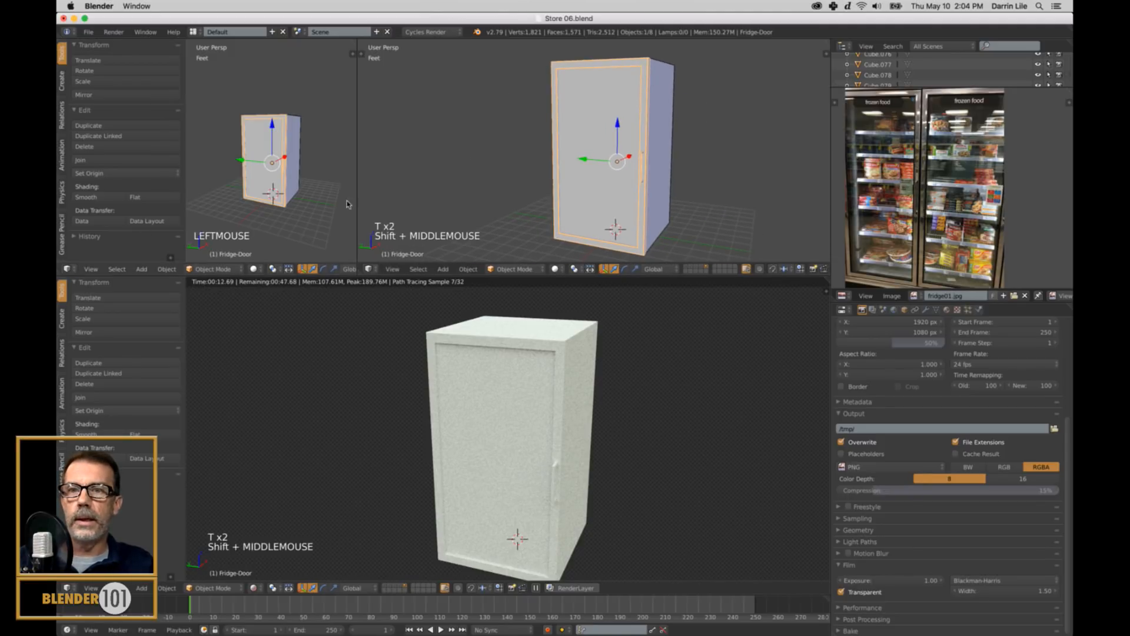
{"action": "left_click_drag", "start_coordinate": [356, 205], "coordinate": [499, 204]}
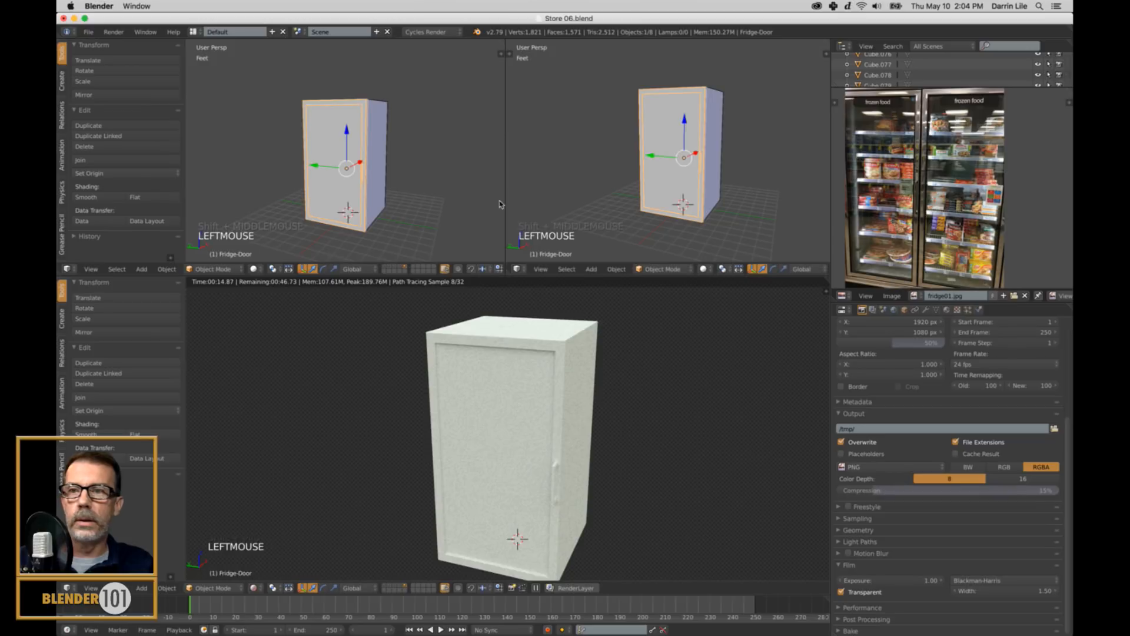
Turn the solid view that still has its tool shelf into a Node Editor without sidebar, and spread out the Diffuse BSDF and Material Output nodes.
{"action": "left_click", "coordinate": [69, 268]}
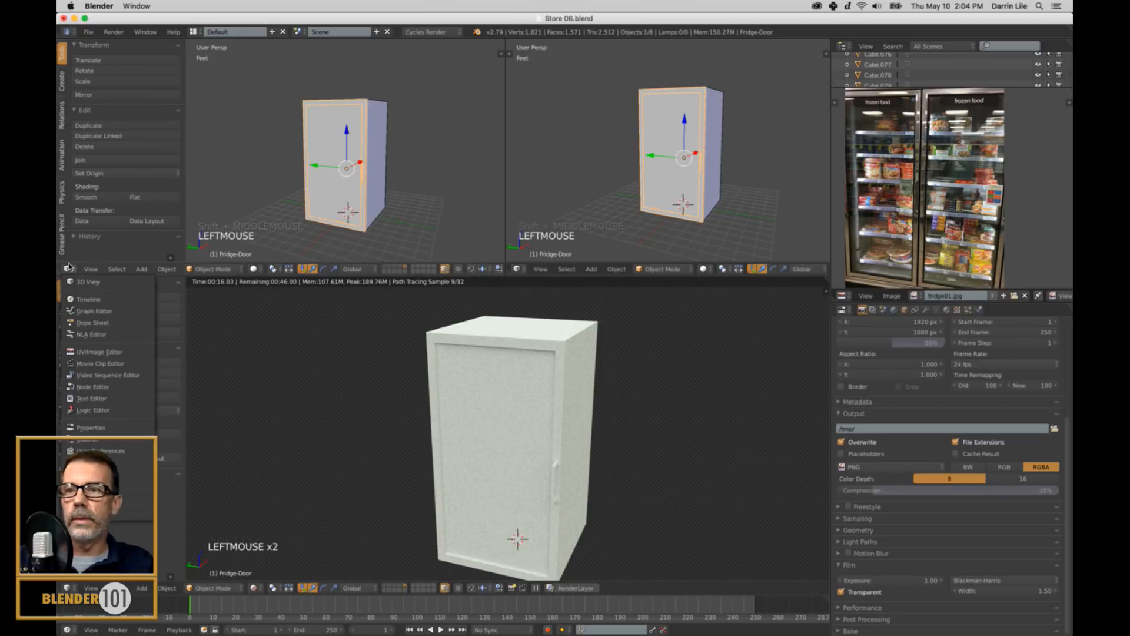
{"action": "left_click", "coordinate": [118, 387]}
{"action": "scroll", "coordinate": [318, 183], "scroll_direction": "up", "scroll_amount": 2}
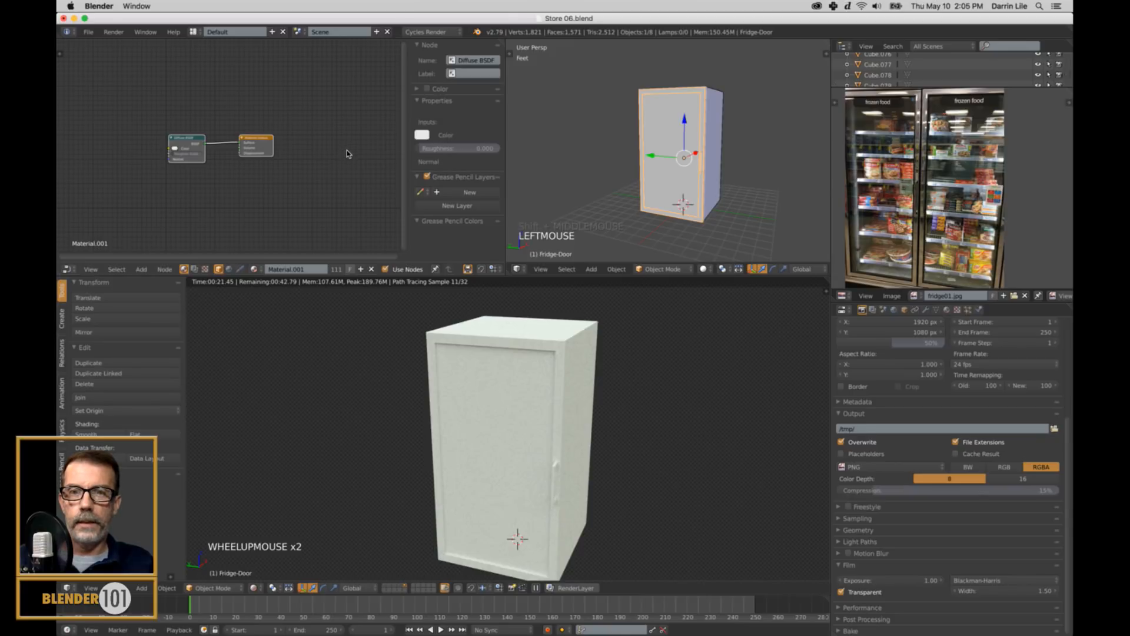
{"action": "key", "text": "n"}
{"action": "scroll", "coordinate": [353, 155], "scroll_direction": "up", "scroll_amount": 2}
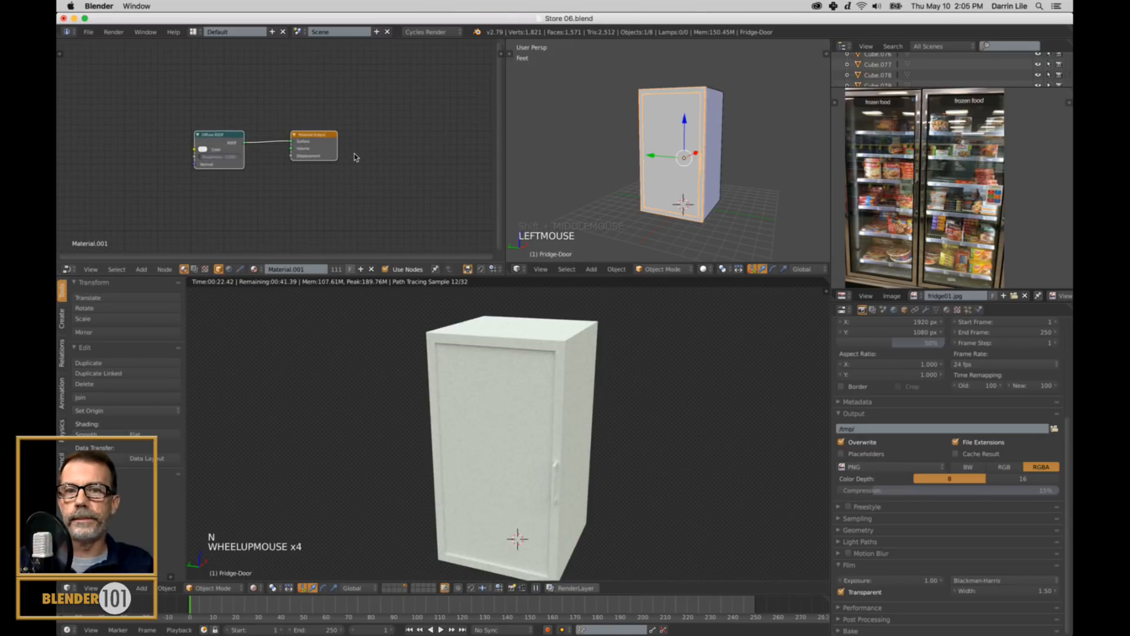
{"action": "left_click_drag", "start_coordinate": [317, 139], "coordinate": [326, 151]}
{"action": "left_click_drag", "start_coordinate": [221, 135], "coordinate": [218, 91]}
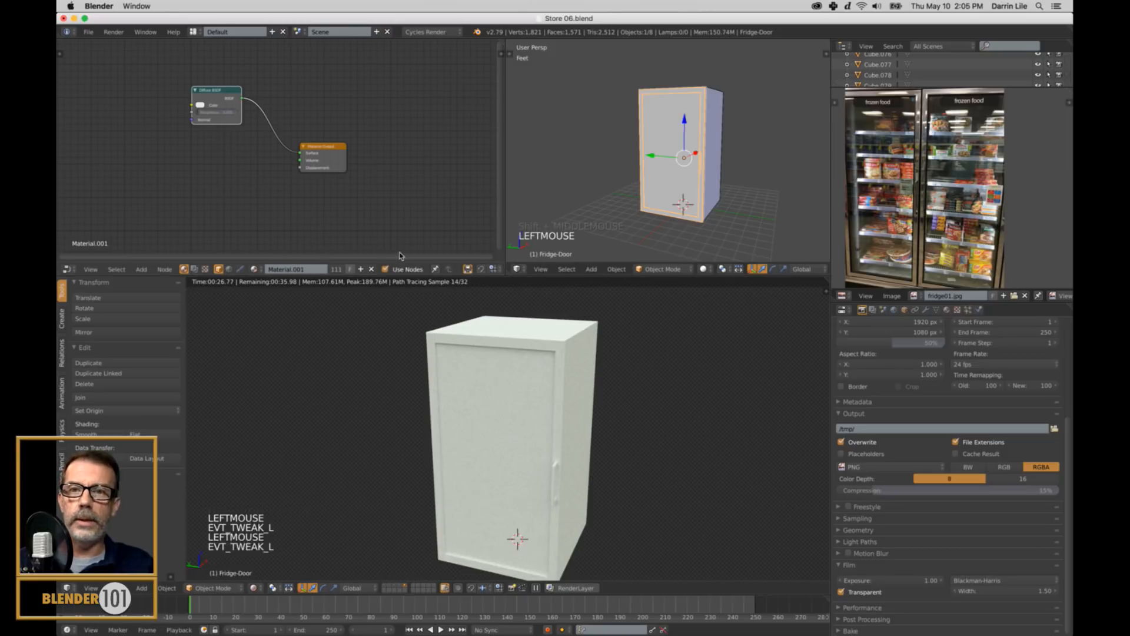
Create a new material for the freezer door and name it Fridge-Door Metal.
{"action": "left_click", "coordinate": [362, 269]}
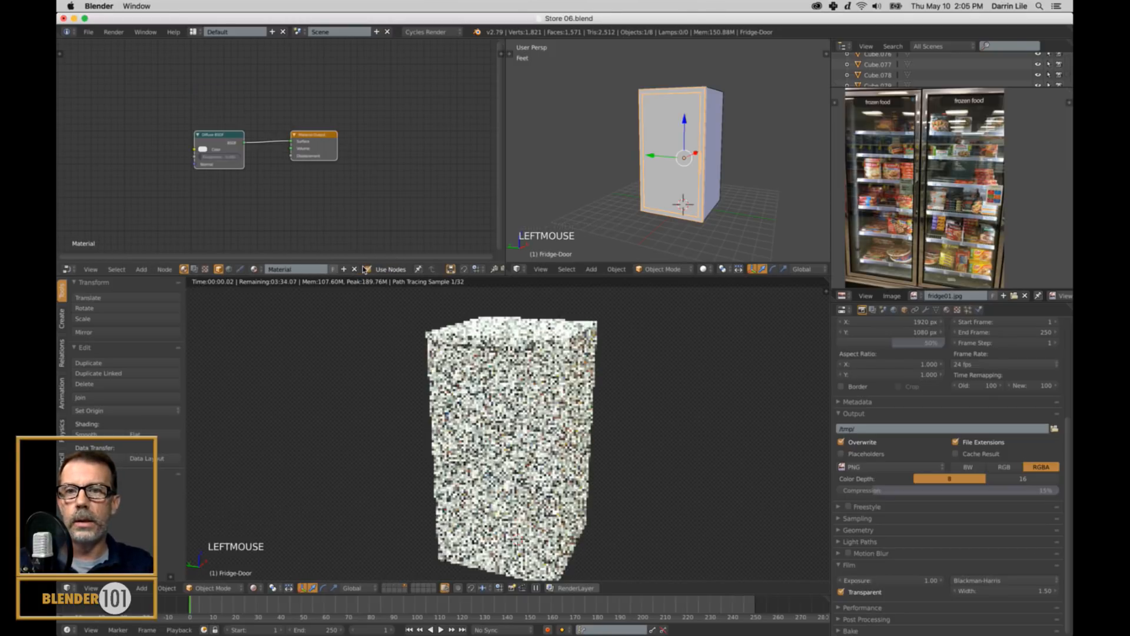
{"action": "double_click", "coordinate": [300, 271]}
{"action": "key", "text": "BackSpace"}
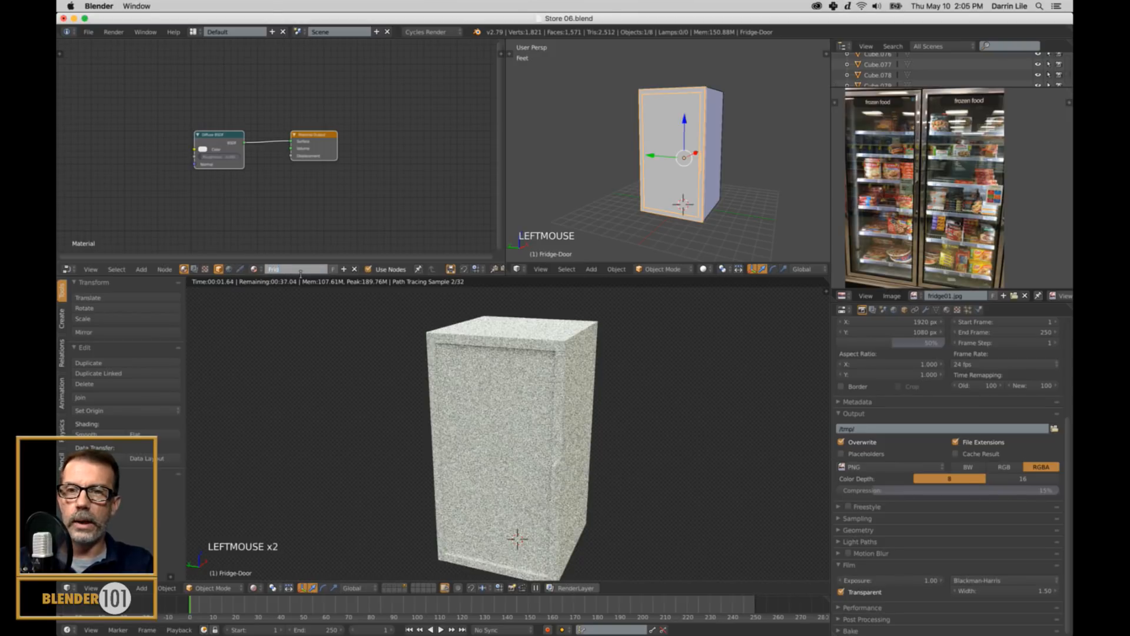
{"action": "type", "text": "Fridge-Door Metal"}
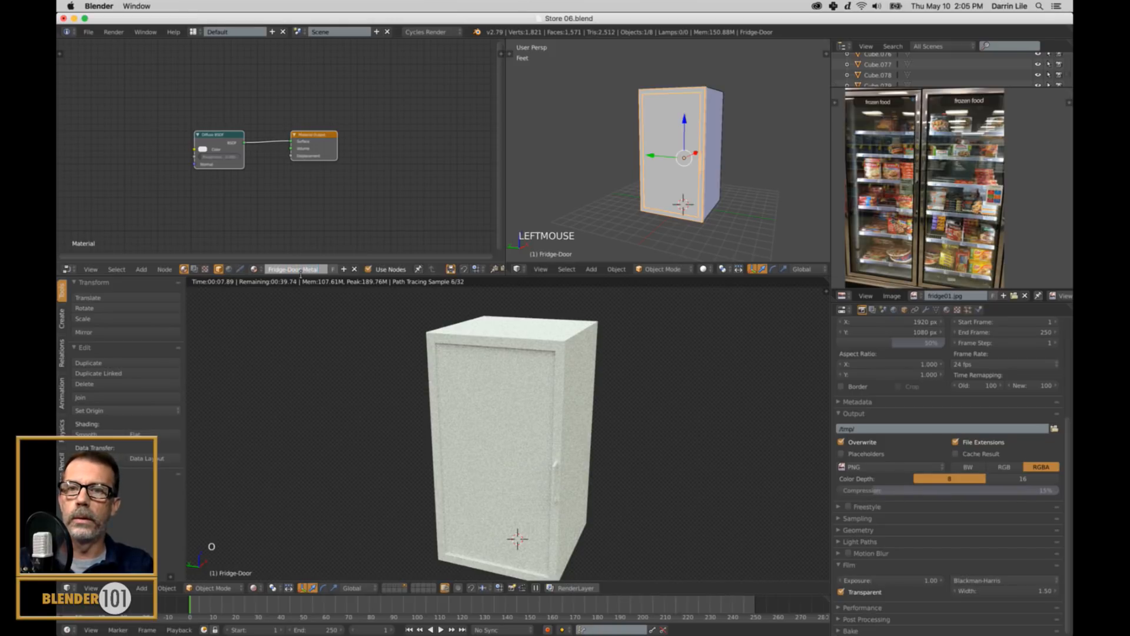
Add a Glossy BSDF shader to the Fridge-Door Metal material and connect it to the Material Output's Surface.
{"action": "scroll", "coordinate": [331, 166], "scroll_direction": "up", "scroll_amount": 4}
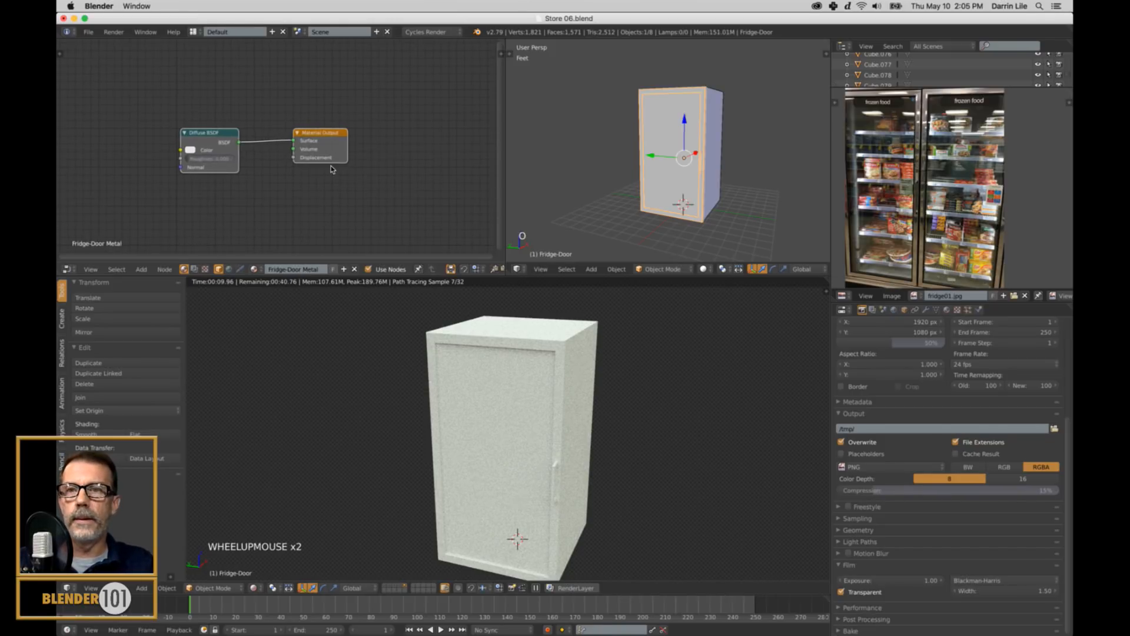
{"action": "left_click_drag", "start_coordinate": [338, 135], "coordinate": [356, 154]}
{"action": "left_click_drag", "start_coordinate": [192, 134], "coordinate": [183, 96]}
{"action": "key", "text": "shift+a"}
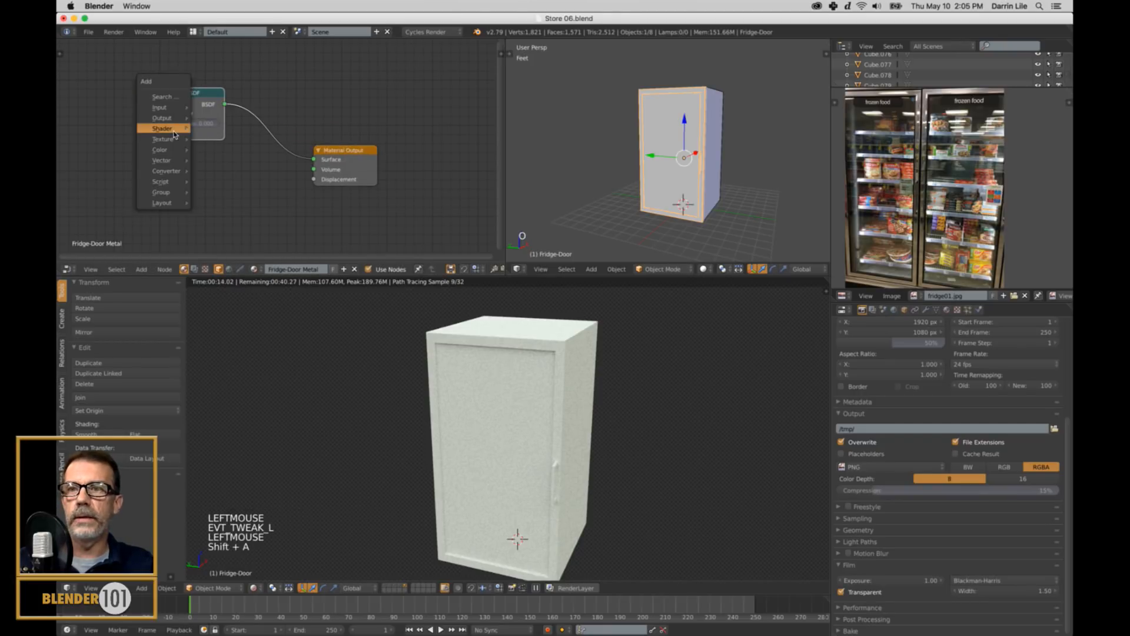
{"action": "mouse_move", "coordinate": [174, 139]}
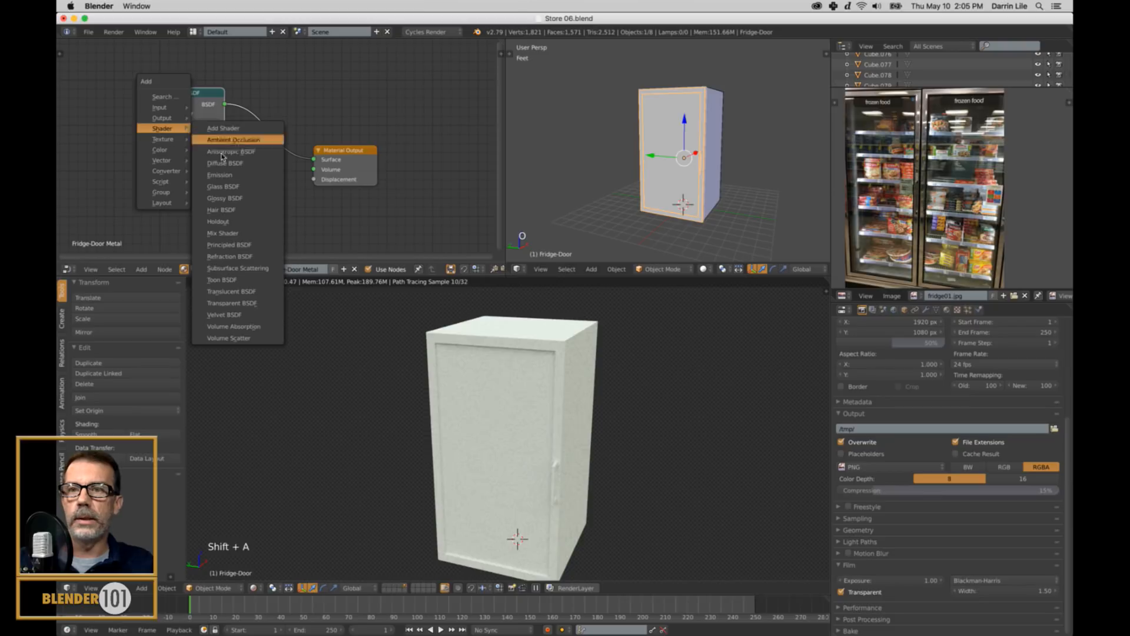
{"action": "left_click", "coordinate": [233, 198]}
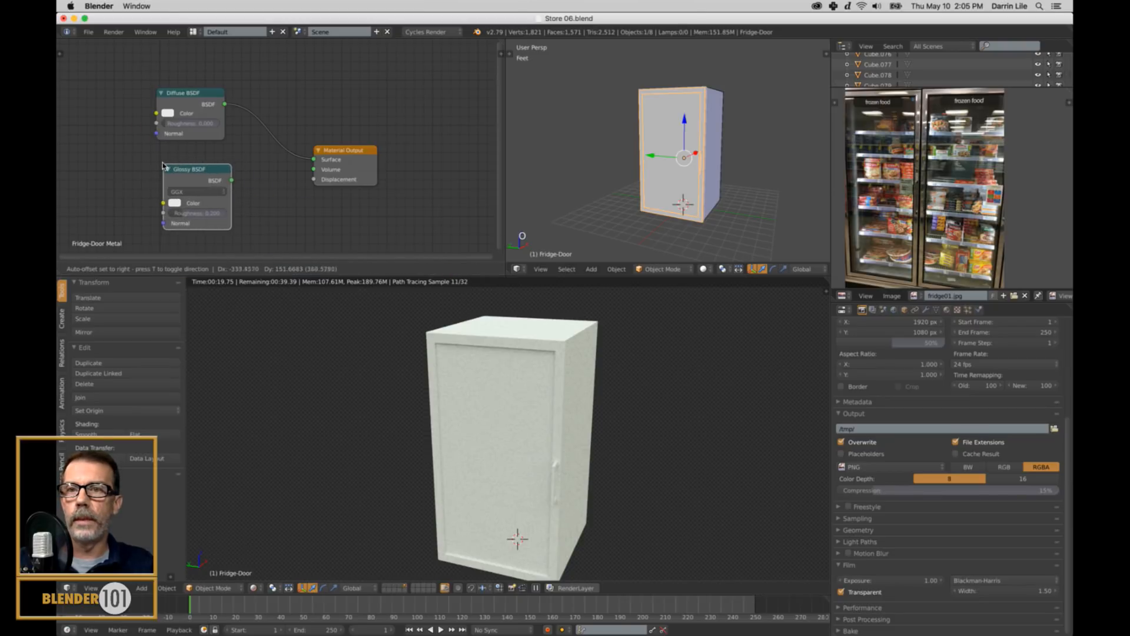
{"action": "left_click", "coordinate": [234, 189]}
{"action": "left_click_drag", "start_coordinate": [231, 181], "coordinate": [314, 159]}
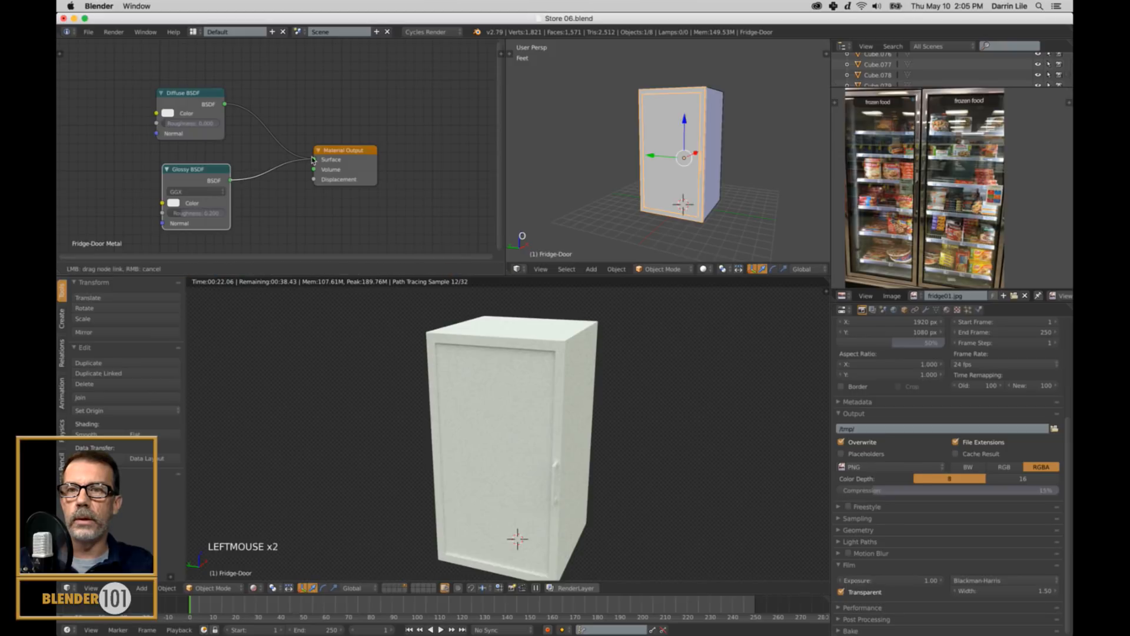
Try the Glossy BSDF's roughness at 0 and at 0.1, judging the reflections on the door frame.
{"action": "left_click", "coordinate": [205, 214]}
{"action": "key", "text": "Return"}
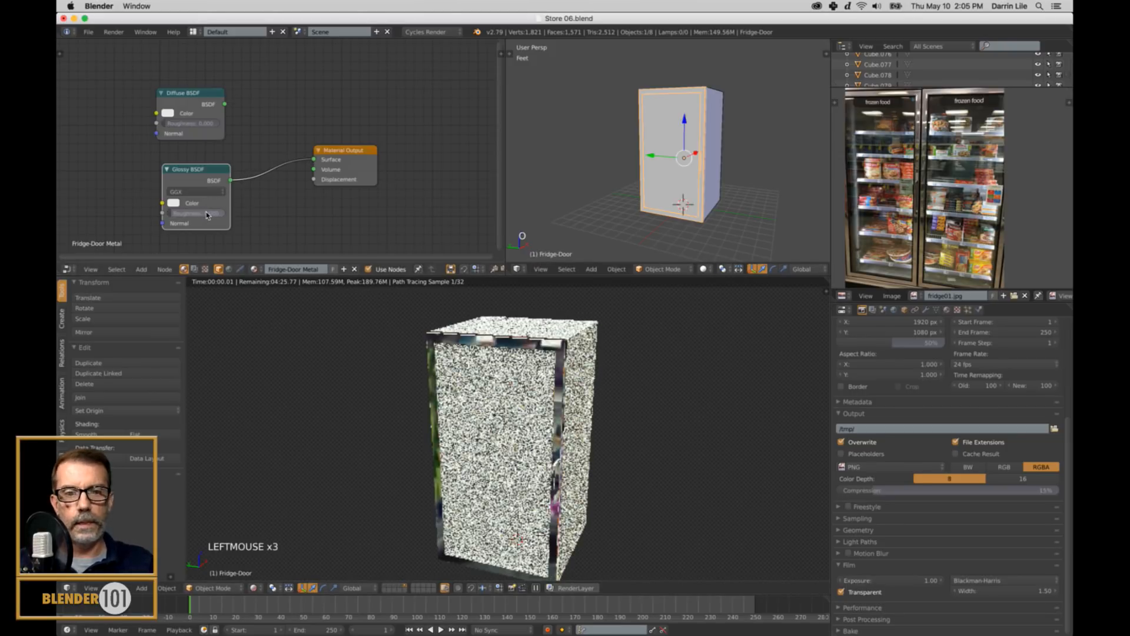
{"action": "middle_click_drag", "start_coordinate": [569, 431], "coordinate": [630, 430], "text": "shift"}
{"action": "scroll", "coordinate": [619, 427], "scroll_direction": "up", "scroll_amount": 3}
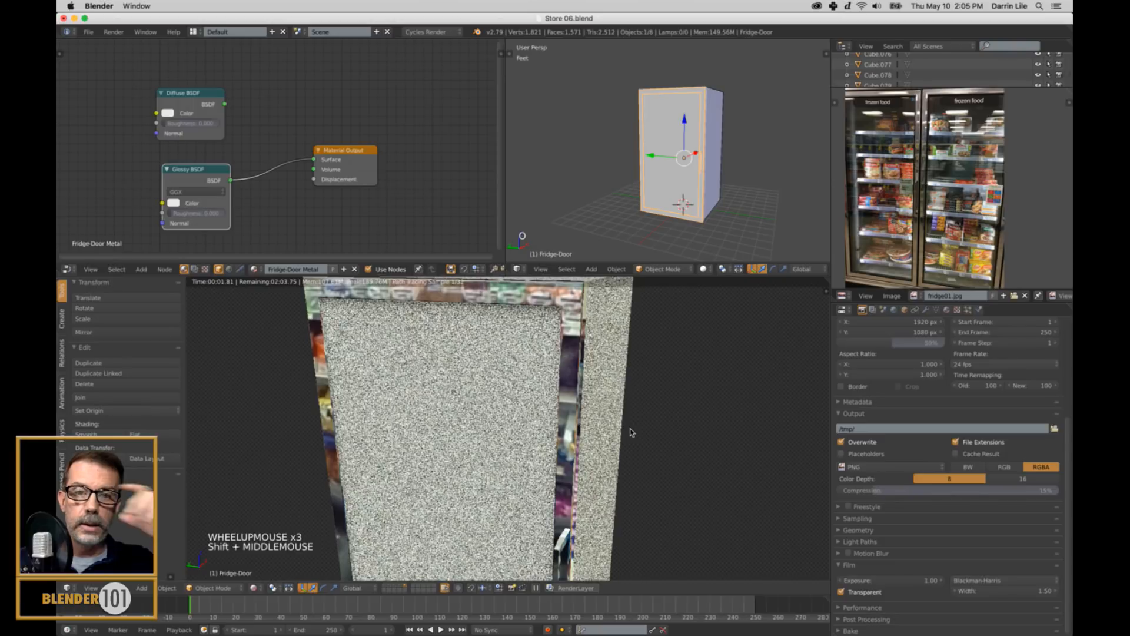
{"action": "left_click", "coordinate": [196, 213]}
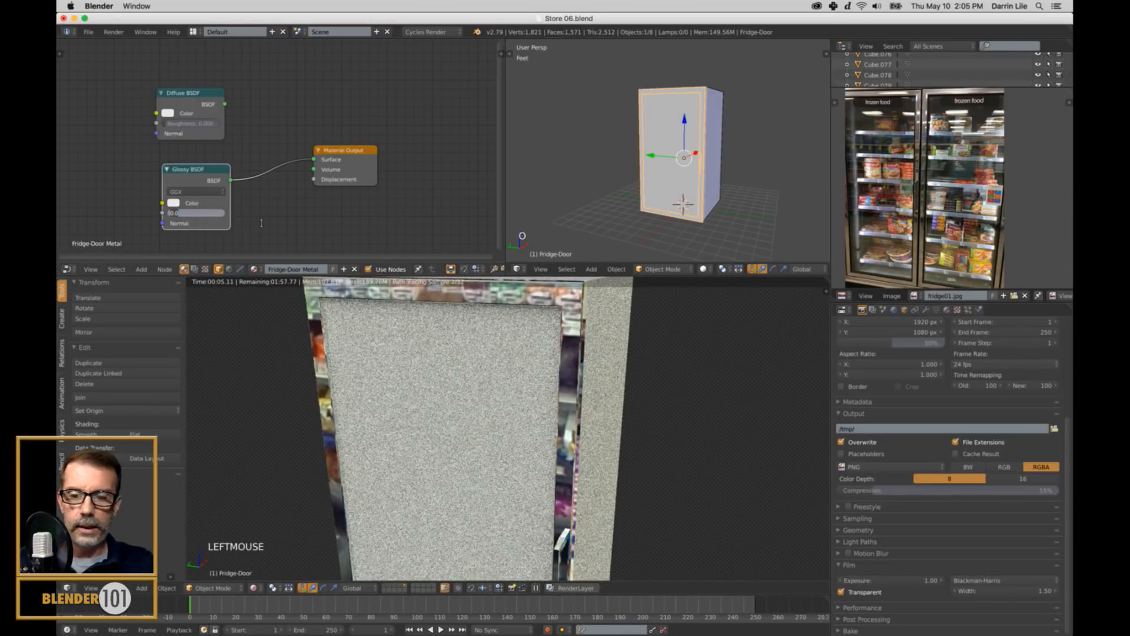
{"action": "type", "text": ".1"}
{"action": "key", "text": "Return"}
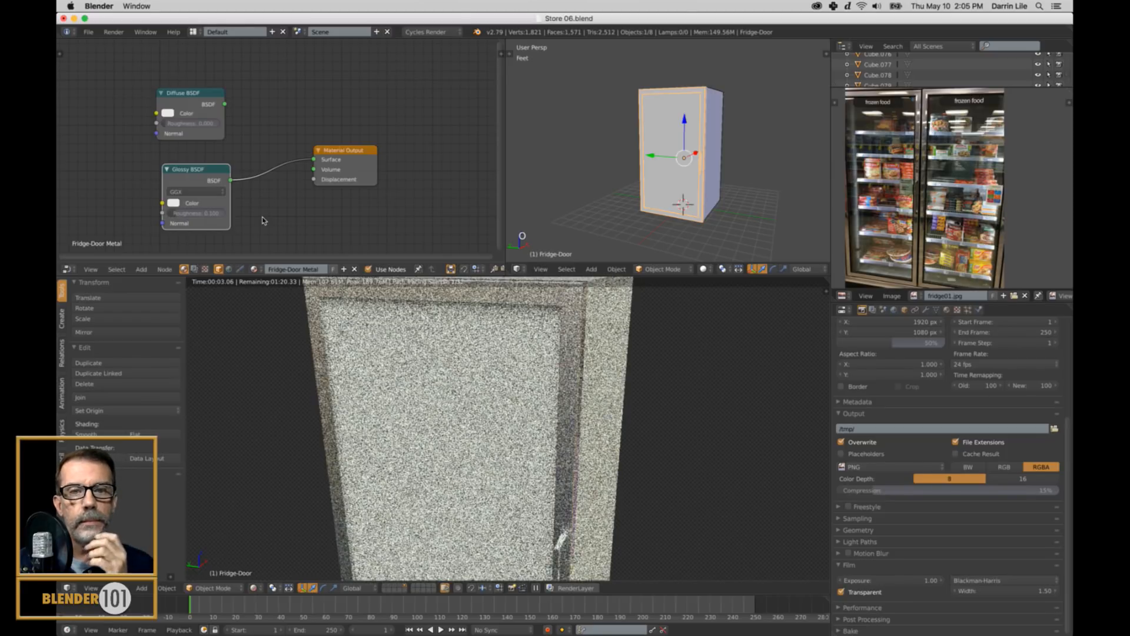
Set the Glossy BSDF's roughness to .05 for the door metal.
{"action": "left_click", "coordinate": [196, 213]}
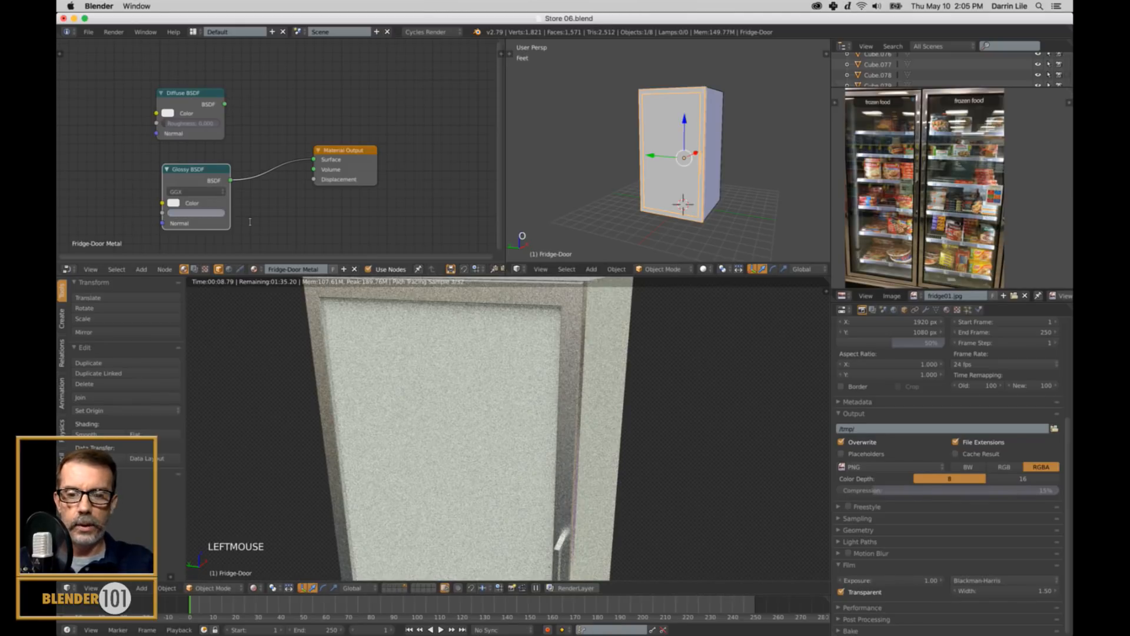
{"action": "type", "text": ".05"}
{"action": "key", "text": "Return"}
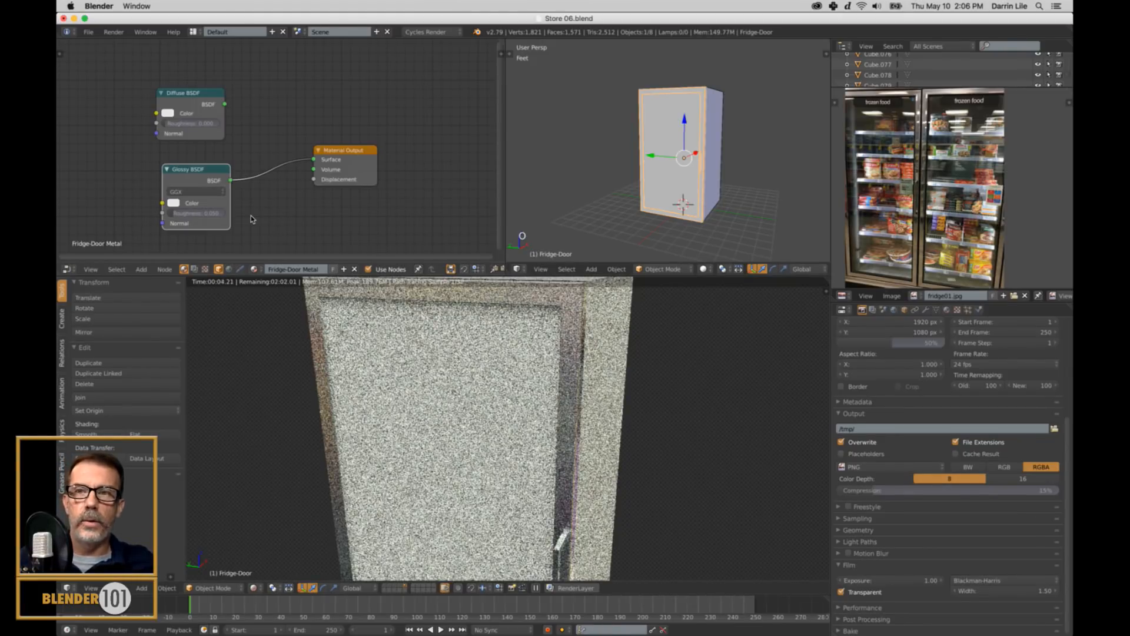
Darken the Glossy BSDF's colour to a mid grey of about 0.44 and check the whole fridge in the render.
{"action": "left_click", "coordinate": [172, 203]}
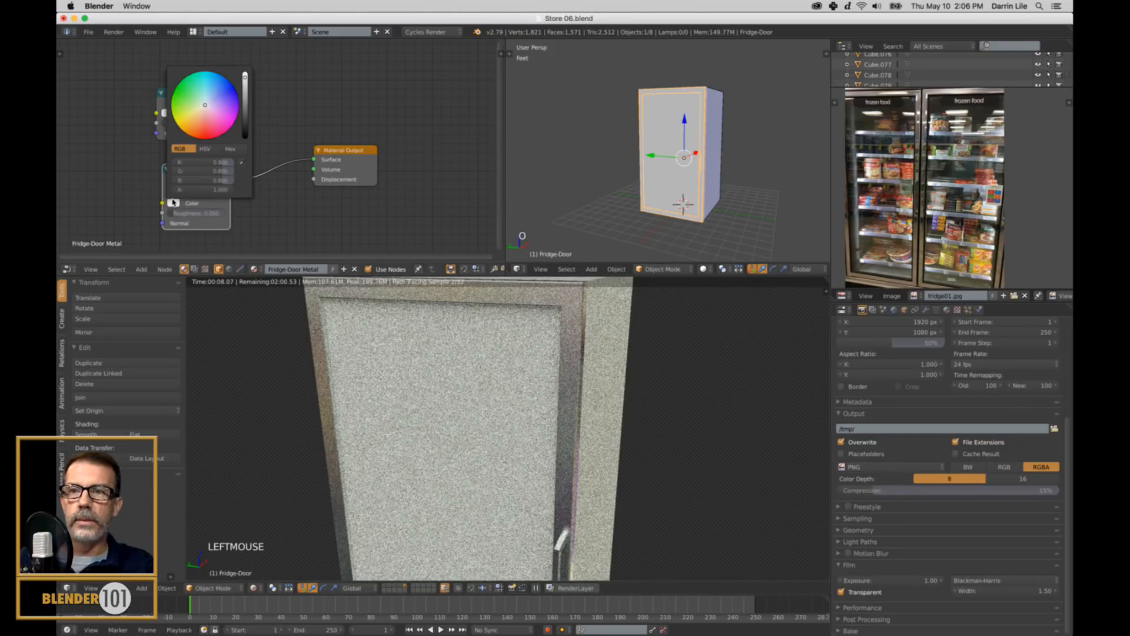
{"action": "left_click_drag", "start_coordinate": [245, 81], "coordinate": [253, 93]}
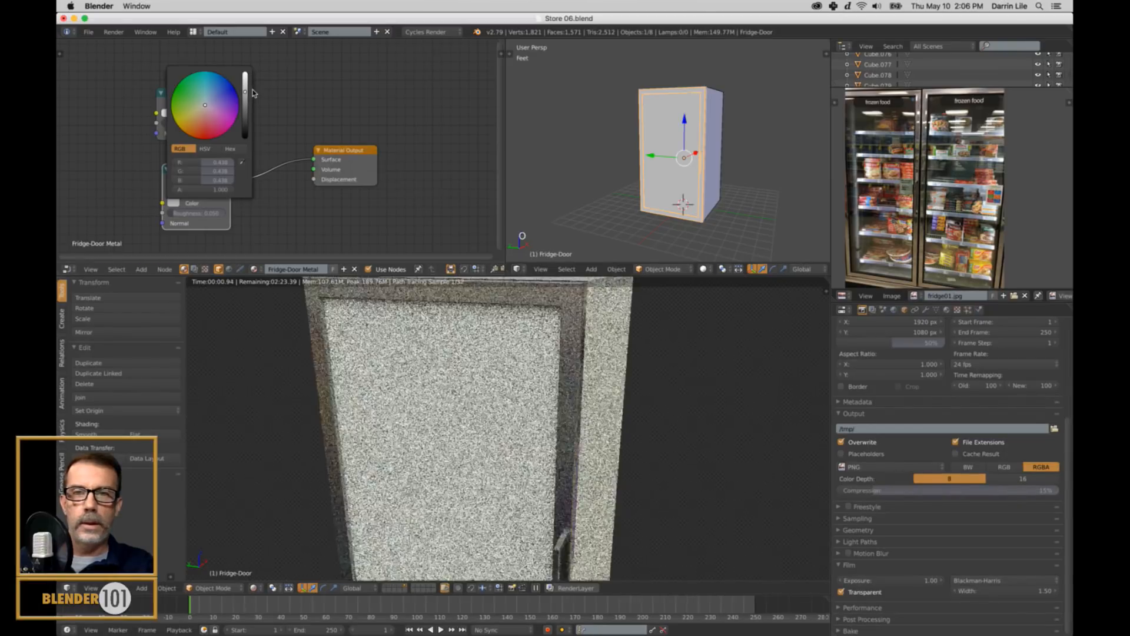
{"action": "scroll", "coordinate": [557, 361], "scroll_direction": "down", "scroll_amount": 2}
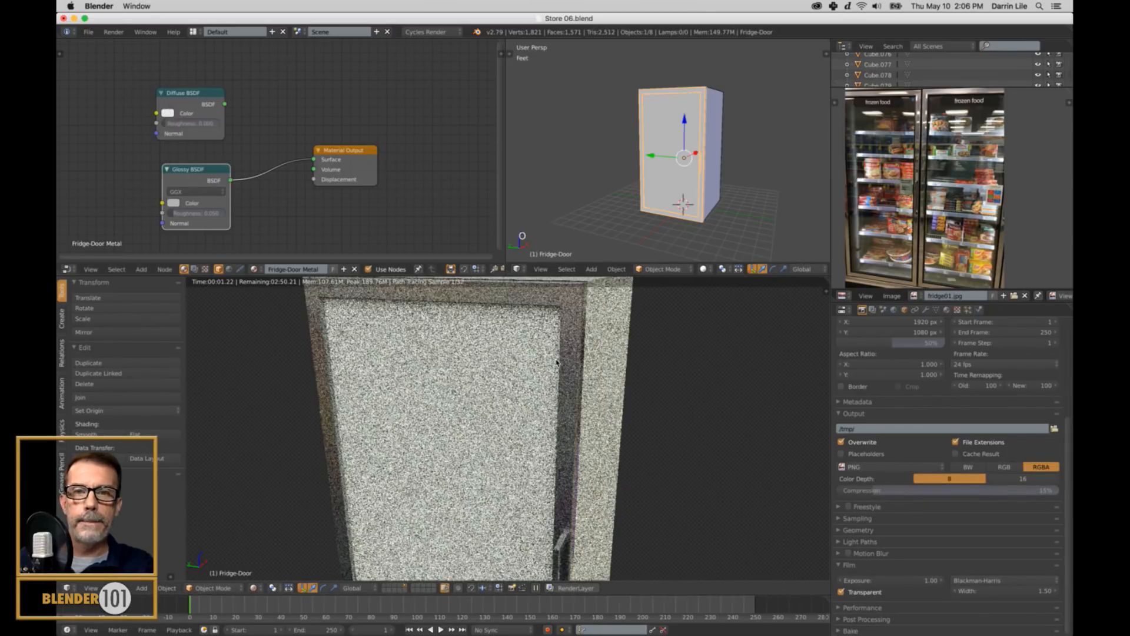
{"action": "mouse_move", "coordinate": [534, 414]}
{"action": "middle_mouse_down", "text": "shift"}
{"action": "mouse_move", "coordinate": [532, 395]}
{"action": "mouse_move", "coordinate": [545, 403]}
{"action": "middle_mouse_up", "text": "shift"}
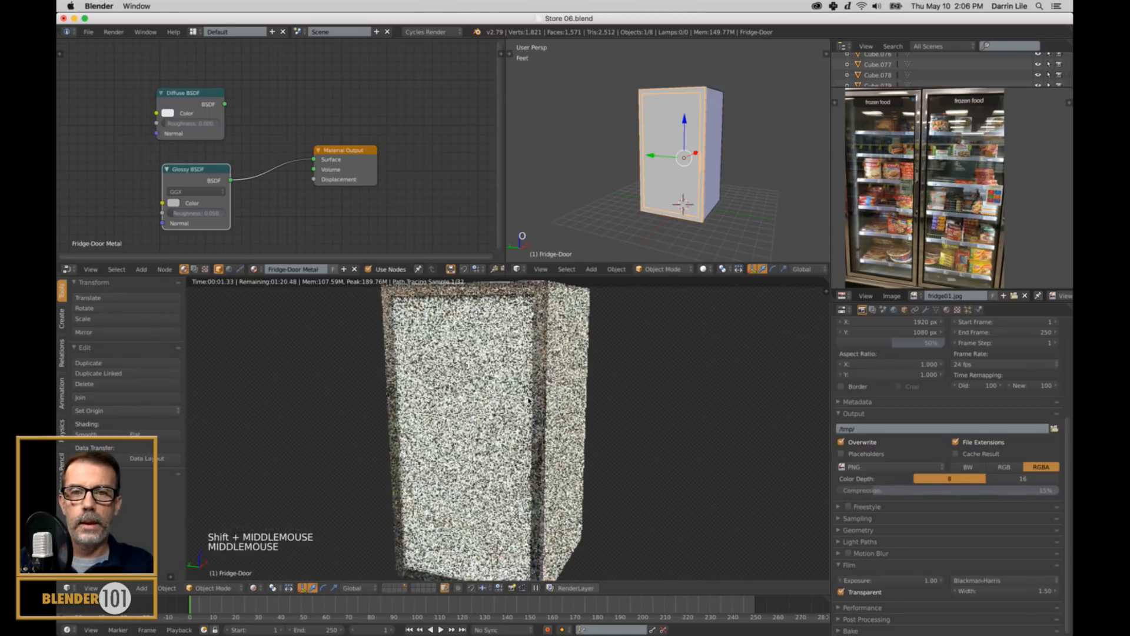
{"action": "scroll", "coordinate": [546, 402], "scroll_direction": "down", "scroll_amount": 1}
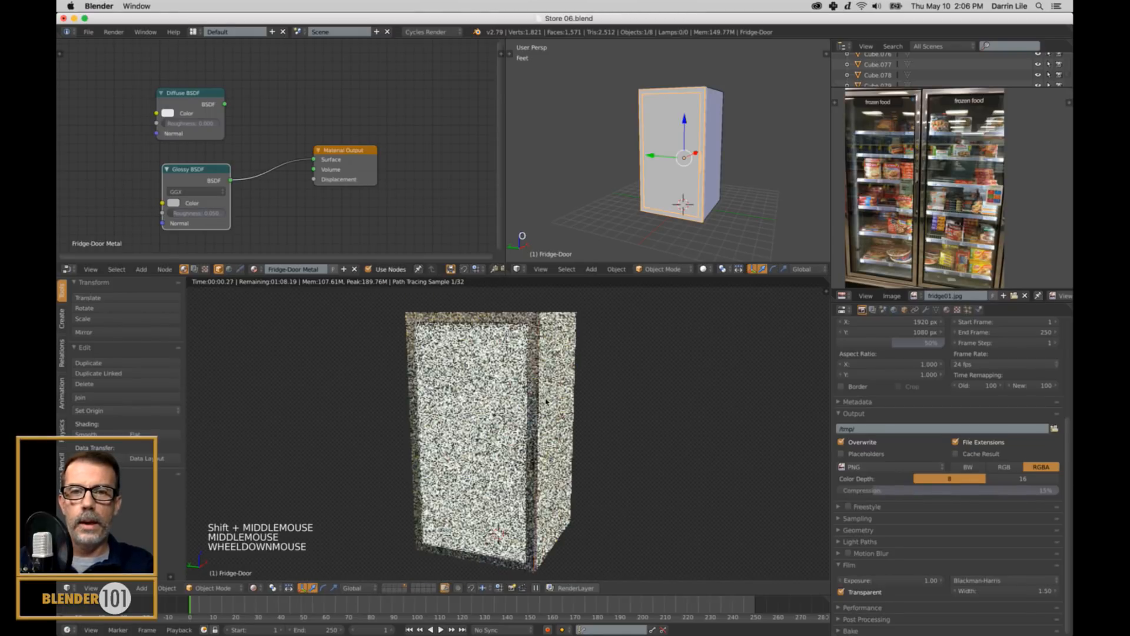
Delete the unused Diffuse BSDF from the door metal material and move the Glossy BSDF up into its place.
{"action": "right_click", "coordinate": [192, 96]}
{"action": "key", "text": "x"}
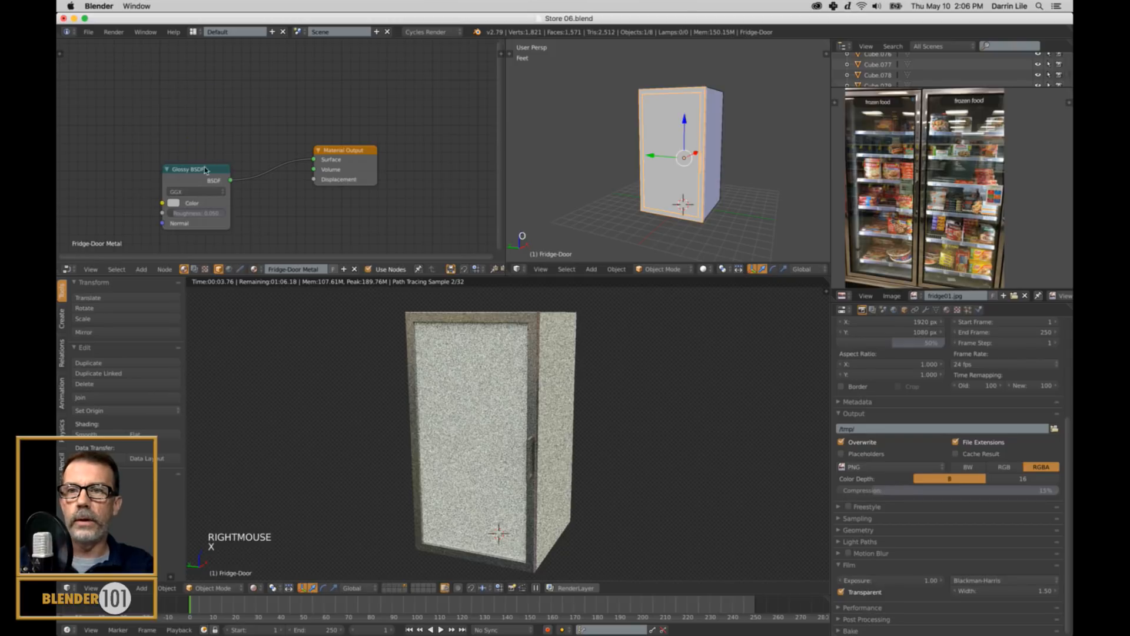
{"action": "left_click_drag", "start_coordinate": [205, 170], "coordinate": [203, 113]}
Replace the material on the fridge's glass pane with a new one named Fridge-glass.
{"action": "right_click", "coordinate": [659, 143]}
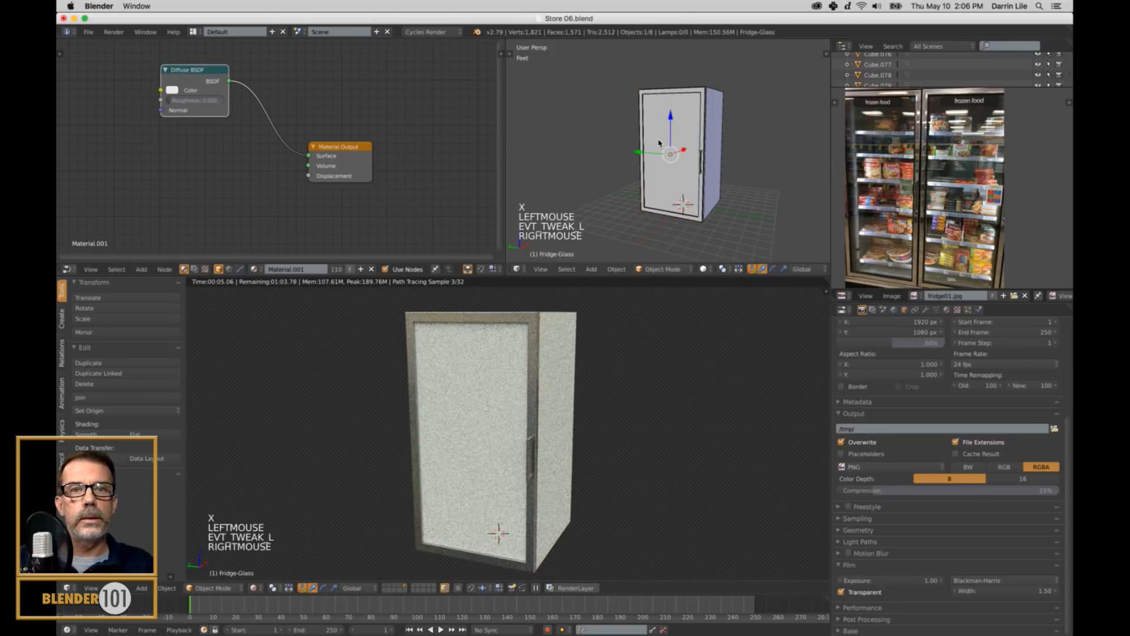
{"action": "left_click", "coordinate": [361, 270]}
{"action": "left_click", "coordinate": [309, 269]}
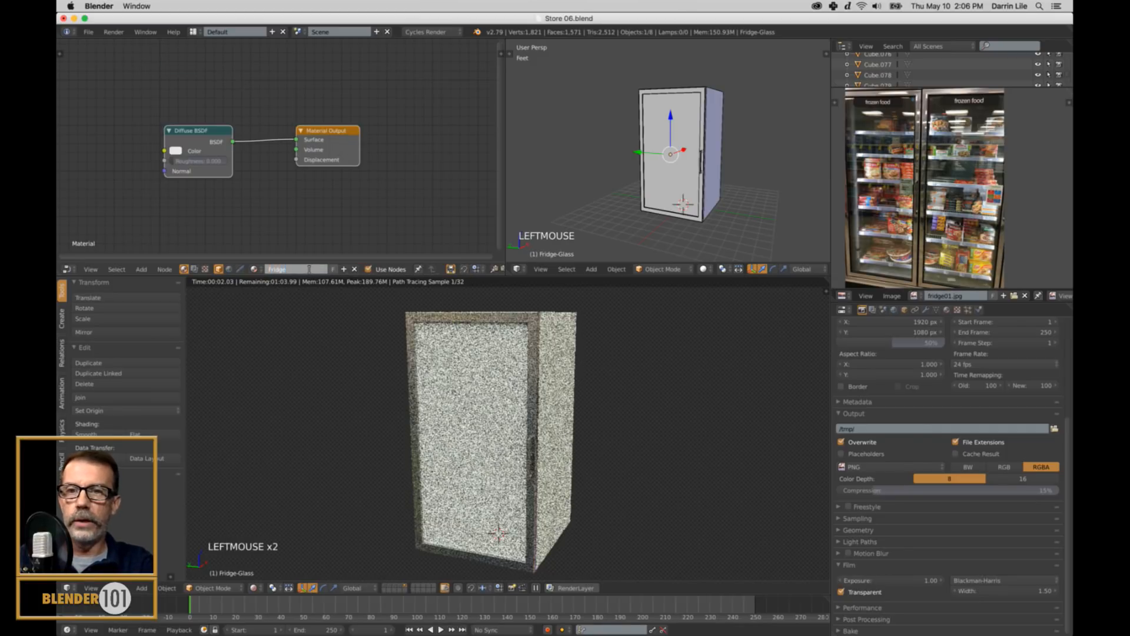
{"action": "type", "text": "Fridge-glass"}
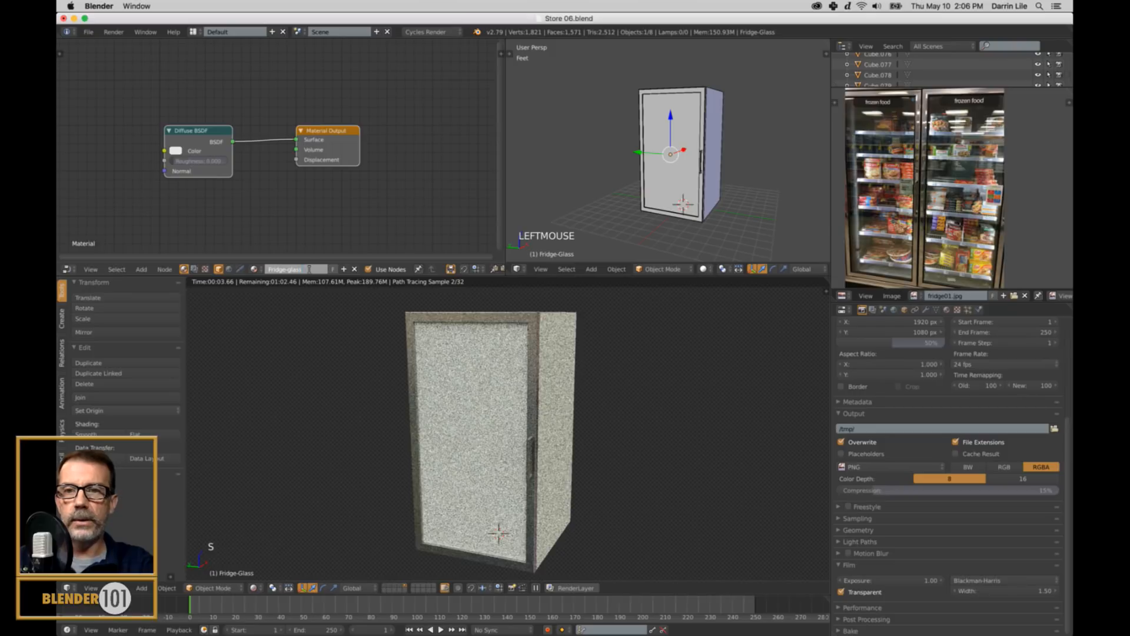
{"action": "key", "text": "Return"}
Add a Glass BSDF to the Fridge-glass material and connect it to the Material Output's Surface.
{"action": "left_click_drag", "start_coordinate": [295, 133], "coordinate": [329, 141]}
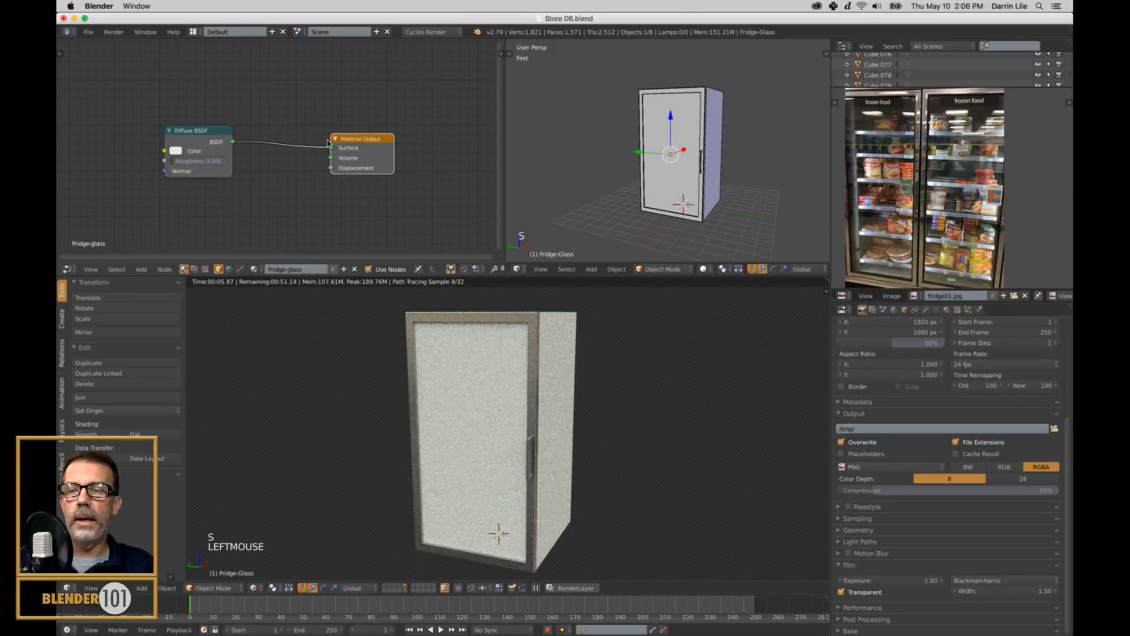
{"action": "left_click_drag", "start_coordinate": [208, 134], "coordinate": [206, 103]}
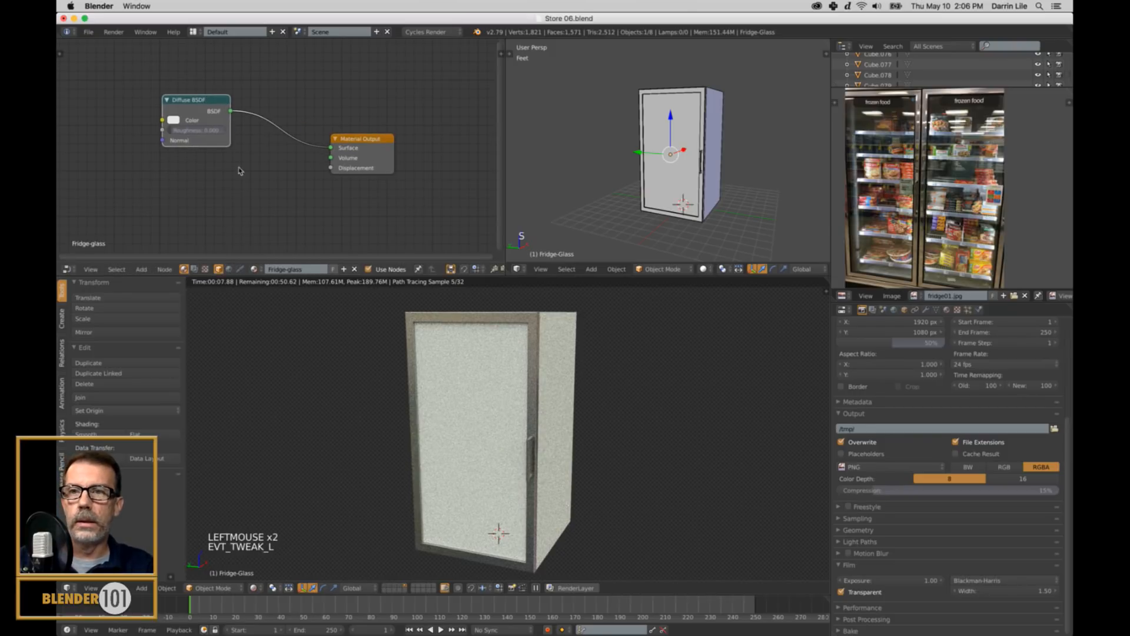
{"action": "key", "text": "shift+a"}
{"action": "mouse_move", "coordinate": [205, 184]}
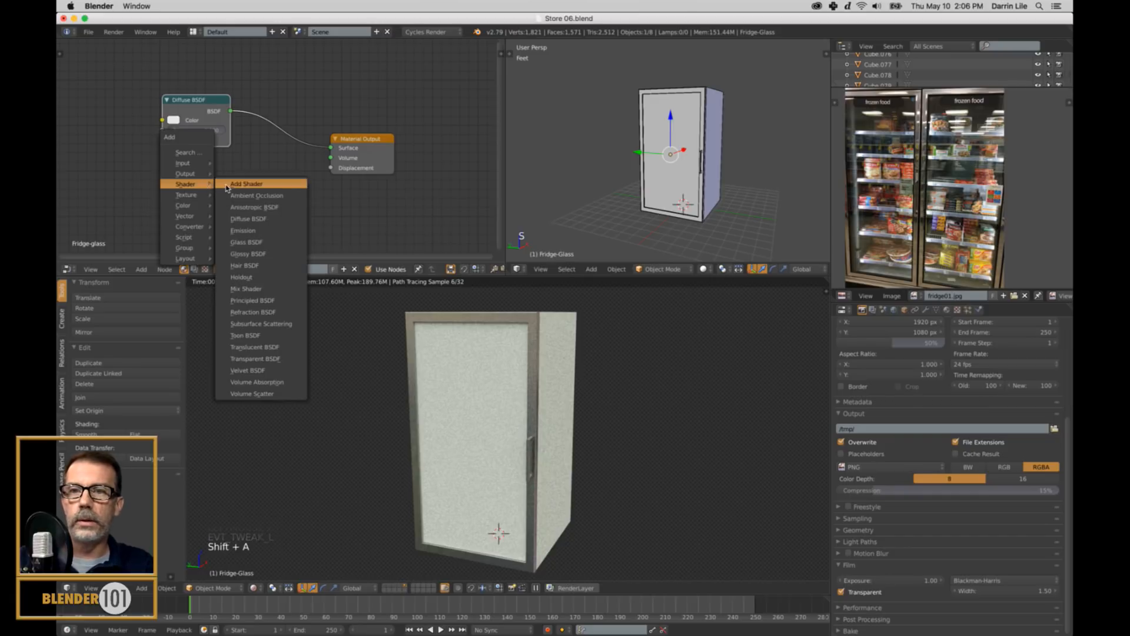
{"action": "left_click", "coordinate": [262, 243]}
{"action": "left_click", "coordinate": [203, 175]}
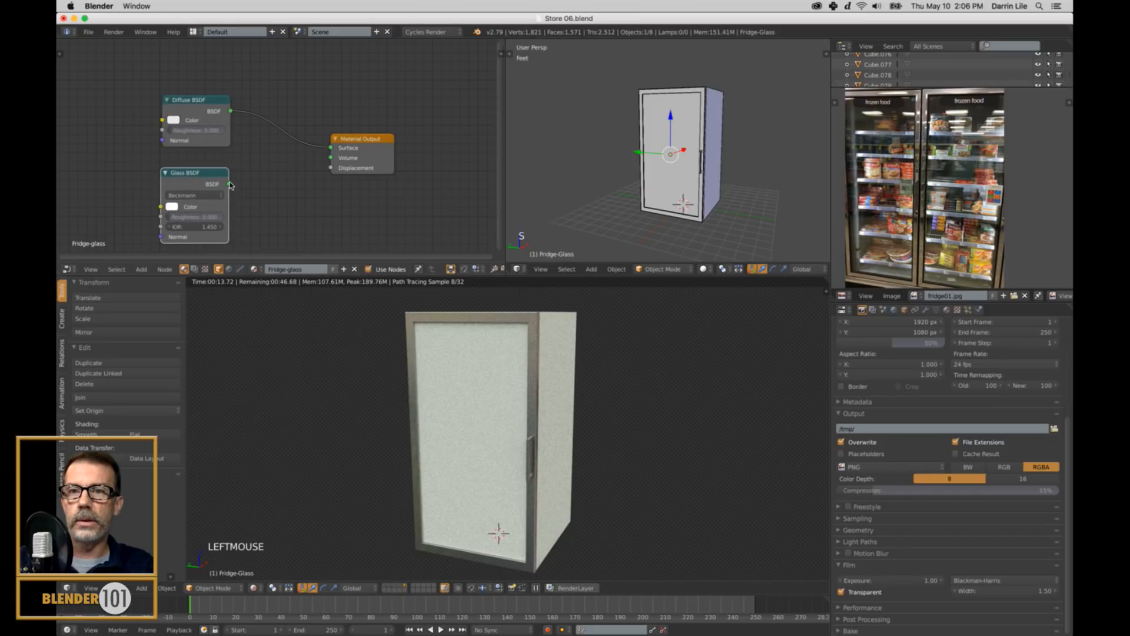
{"action": "left_click_drag", "start_coordinate": [230, 185], "coordinate": [331, 148]}
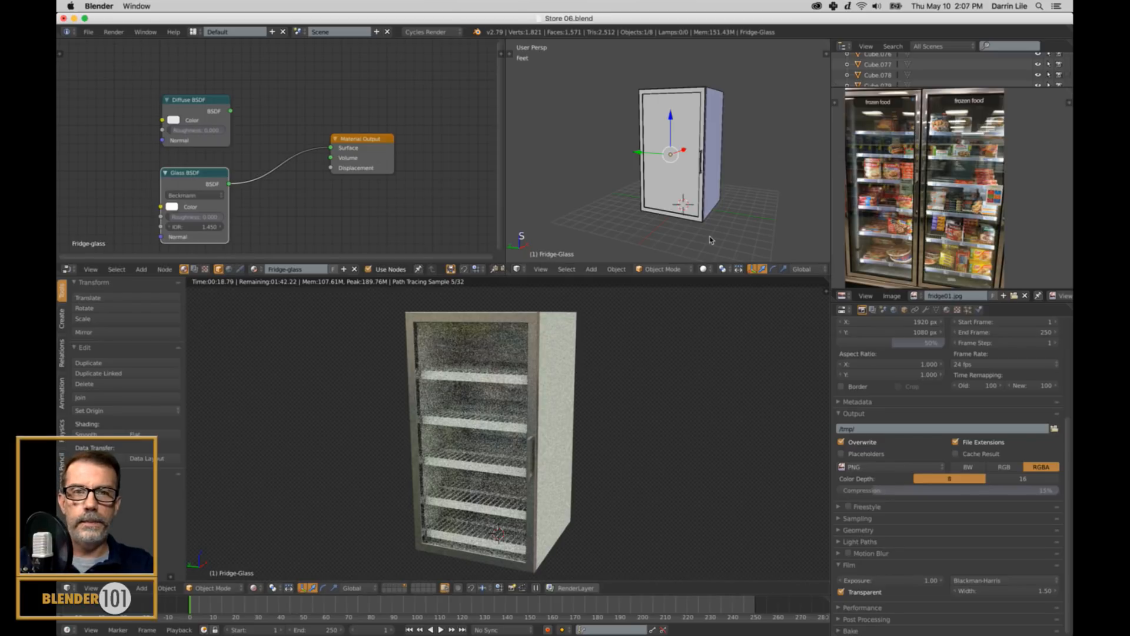
Show the model in wireframe, compare the reference photo's shelves, and give the top shelf a new material named Fridge-shelf.
{"action": "key", "text": "z"}
{"action": "scroll", "coordinate": [674, 140], "scroll_direction": "up", "scroll_amount": 2}
{"action": "scroll", "coordinate": [674, 141], "scroll_direction": "up", "scroll_amount": 1}
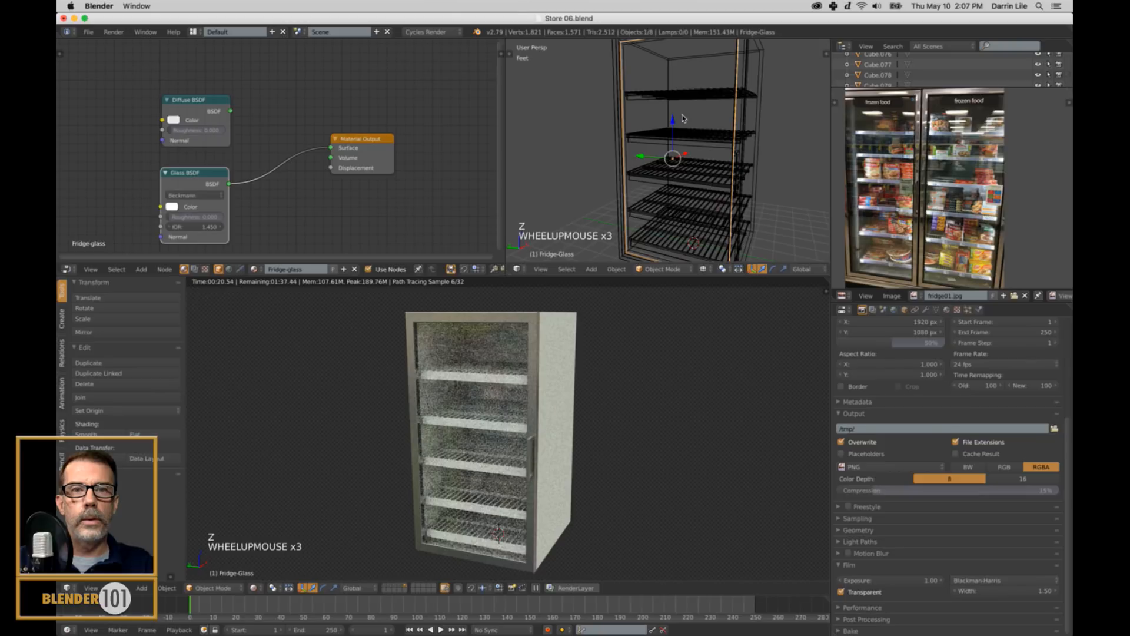
{"action": "right_click", "coordinate": [686, 93]}
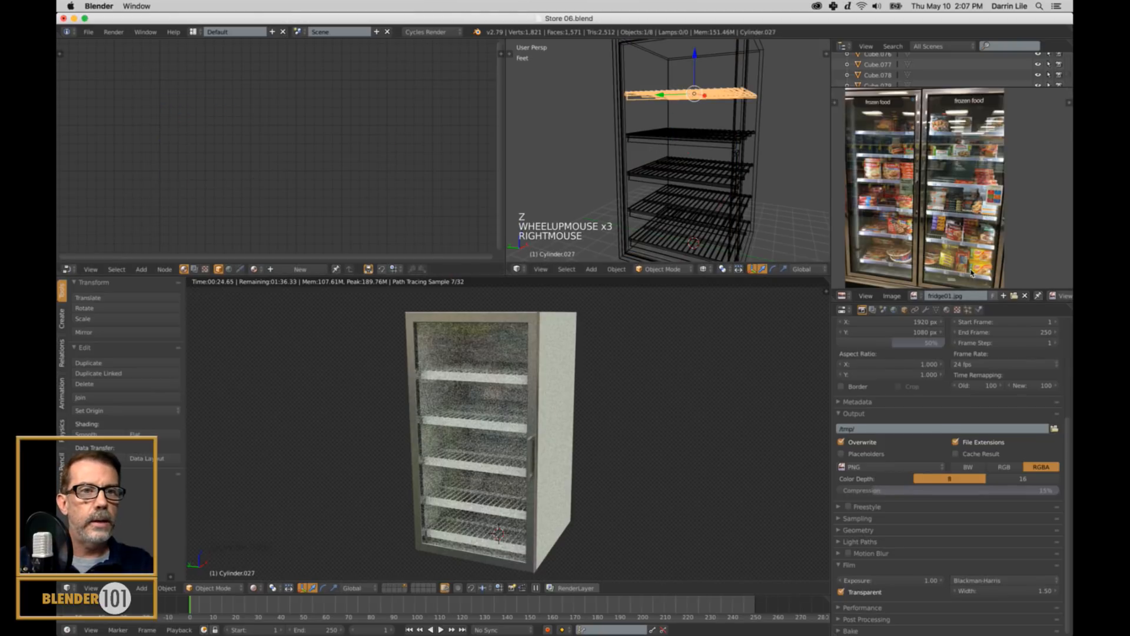
{"action": "scroll", "coordinate": [988, 212], "scroll_direction": "up", "scroll_amount": 4}
{"action": "middle_click_drag", "start_coordinate": [977, 190], "coordinate": [975, 278], "text": "shift"}
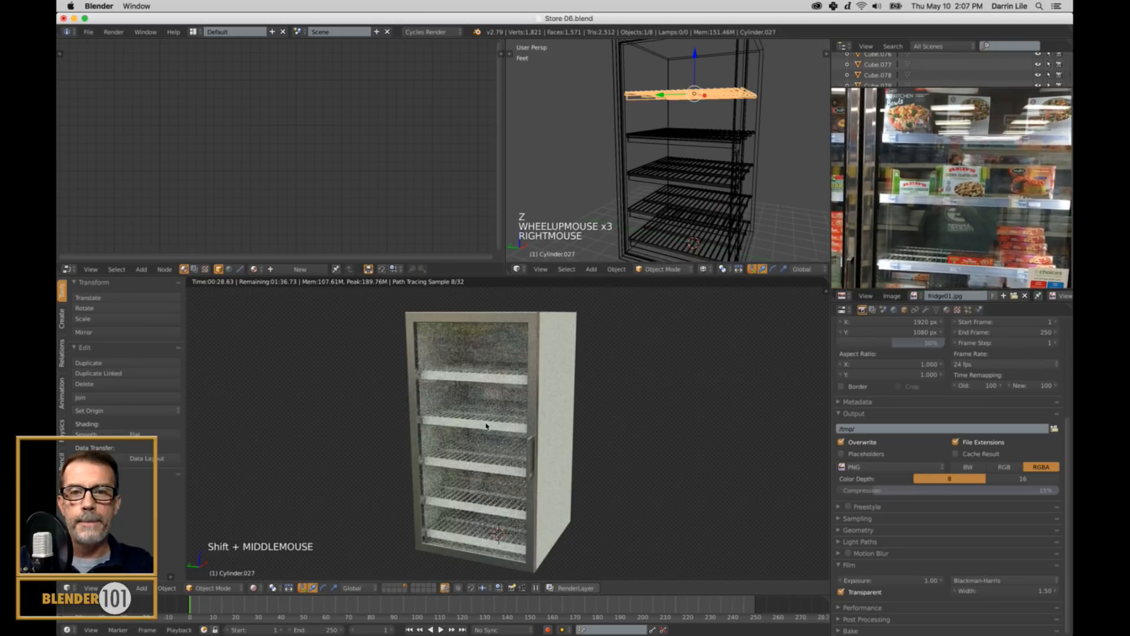
{"action": "left_click", "coordinate": [299, 270]}
{"action": "left_click", "coordinate": [306, 270]}
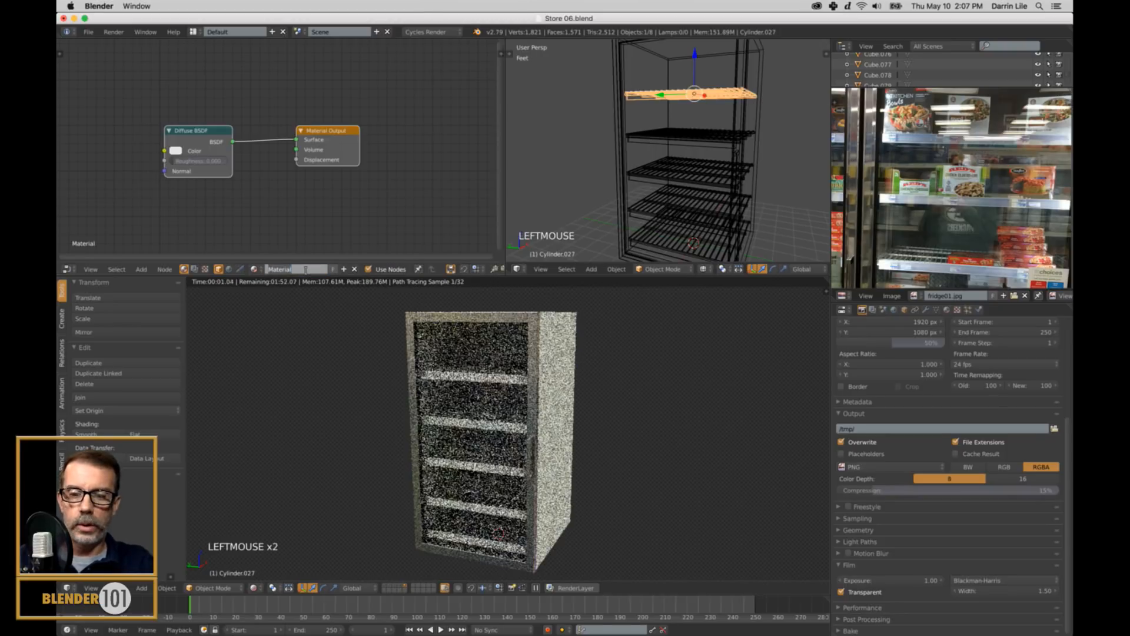
{"action": "type", "text": "fridge-"}
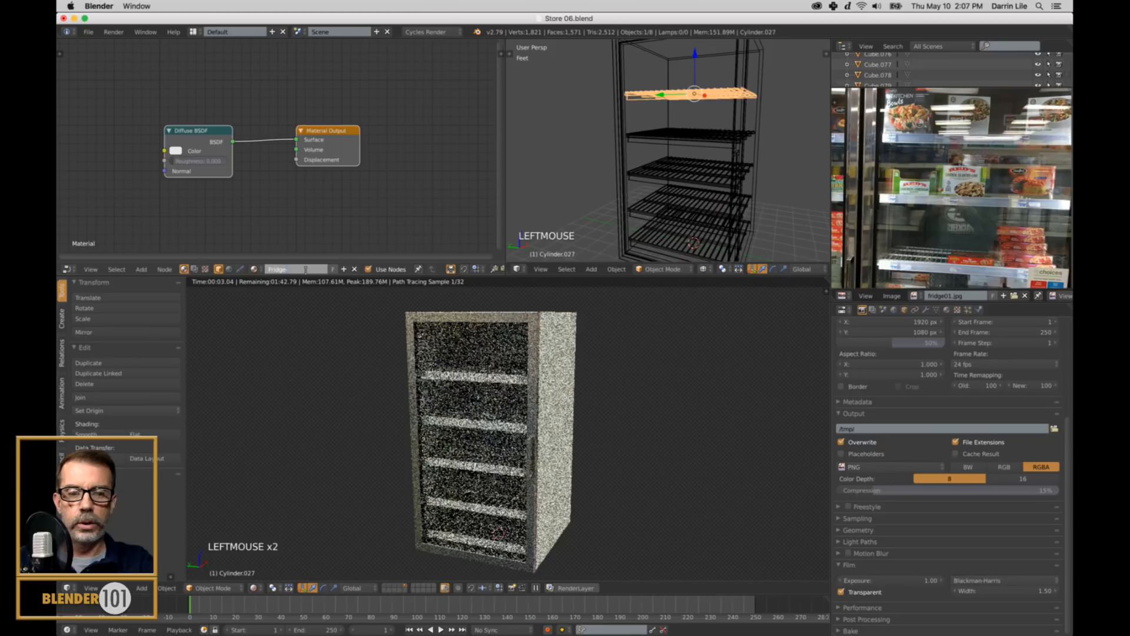
{"action": "type", "text": "shelf"}
{"action": "key", "text": "Return"}
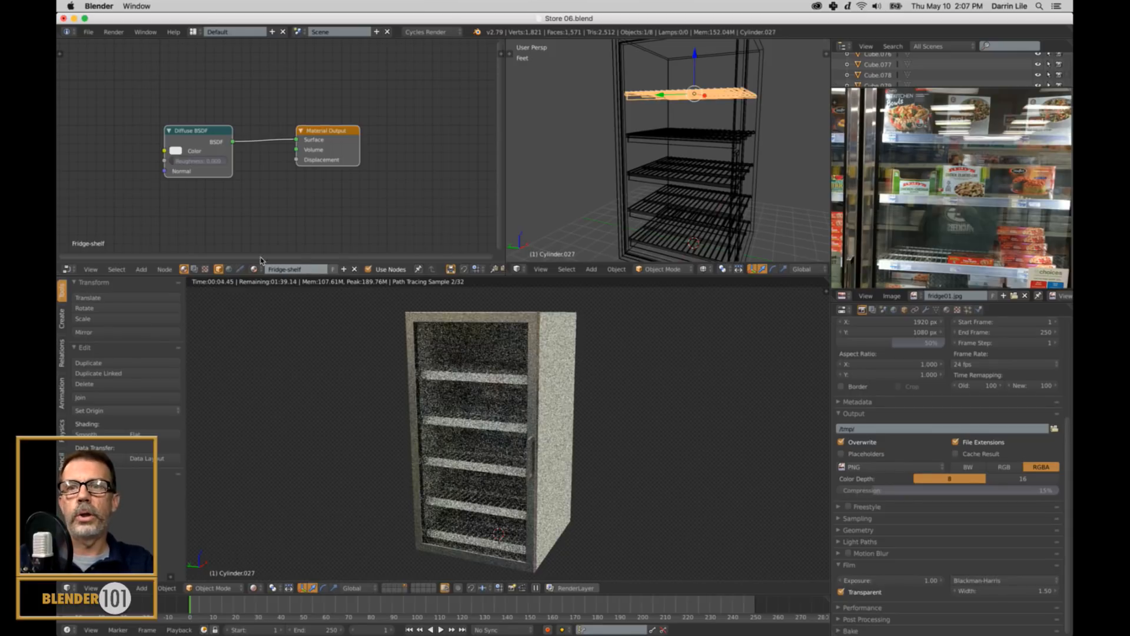
Spread out the Fridge-shelf material's nodes and add a Glossy BSDF below the Diffuse BSDF.
{"action": "left_click_drag", "start_coordinate": [323, 128], "coordinate": [351, 146]}
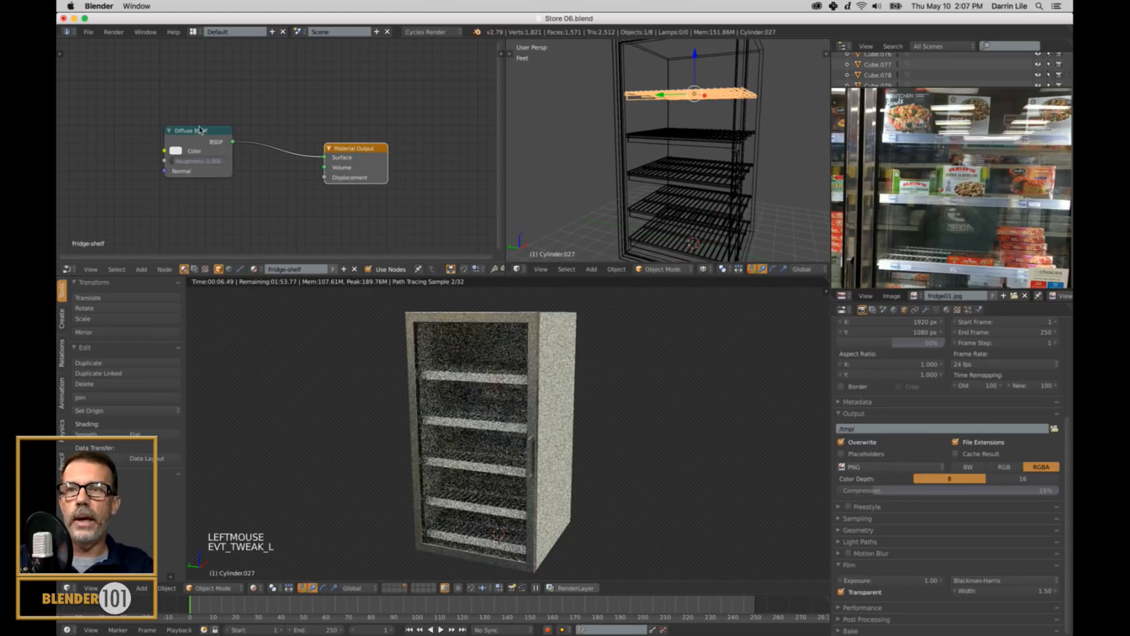
{"action": "left_click_drag", "start_coordinate": [199, 130], "coordinate": [203, 91]}
{"action": "key", "text": "shift+a"}
{"action": "mouse_move", "coordinate": [205, 151]}
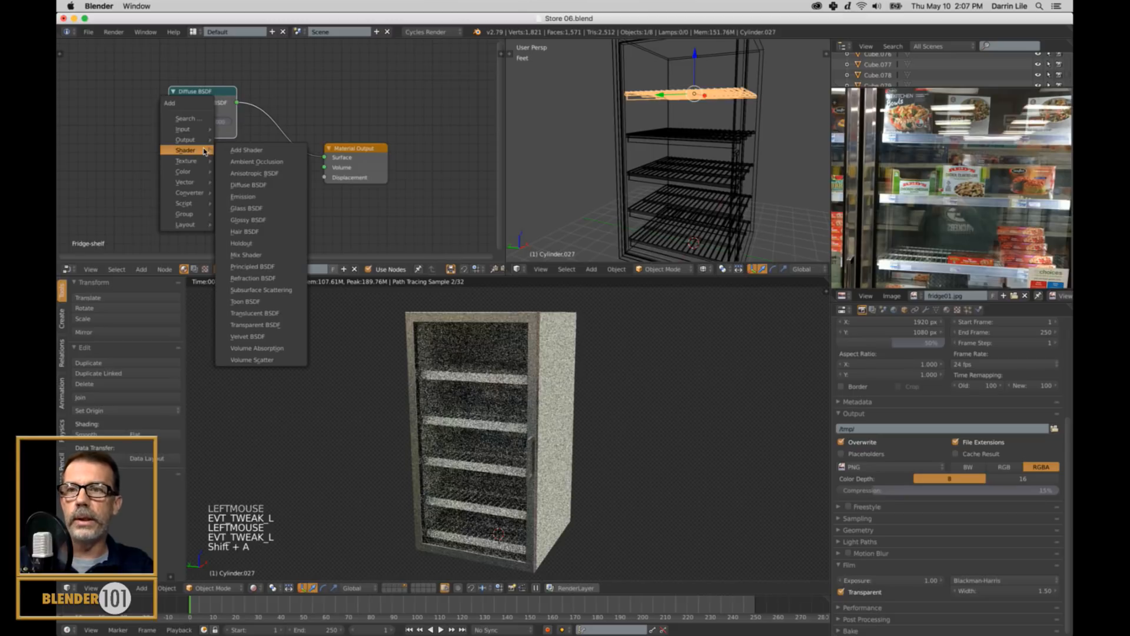
{"action": "left_click", "coordinate": [248, 220]}
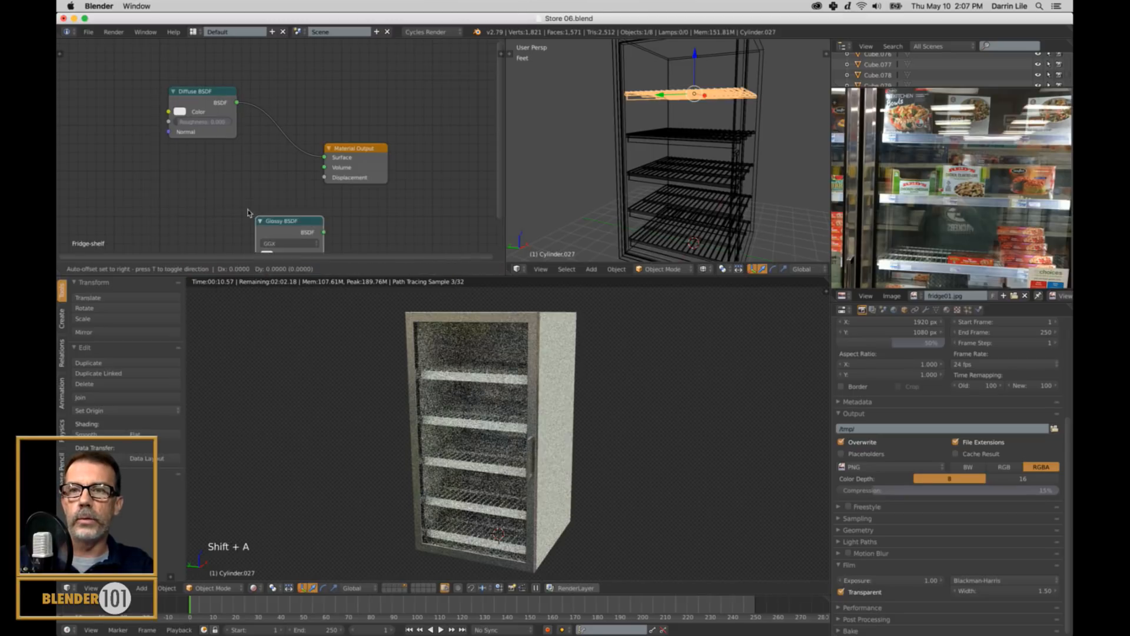
{"action": "left_click", "coordinate": [162, 165]}
Add a Mix Shader between the Diffuse BSDF and Material Output, and connect the Glossy BSDF to its second Shader input.
{"action": "key", "text": "shift+a"}
{"action": "mouse_move", "coordinate": [262, 141]}
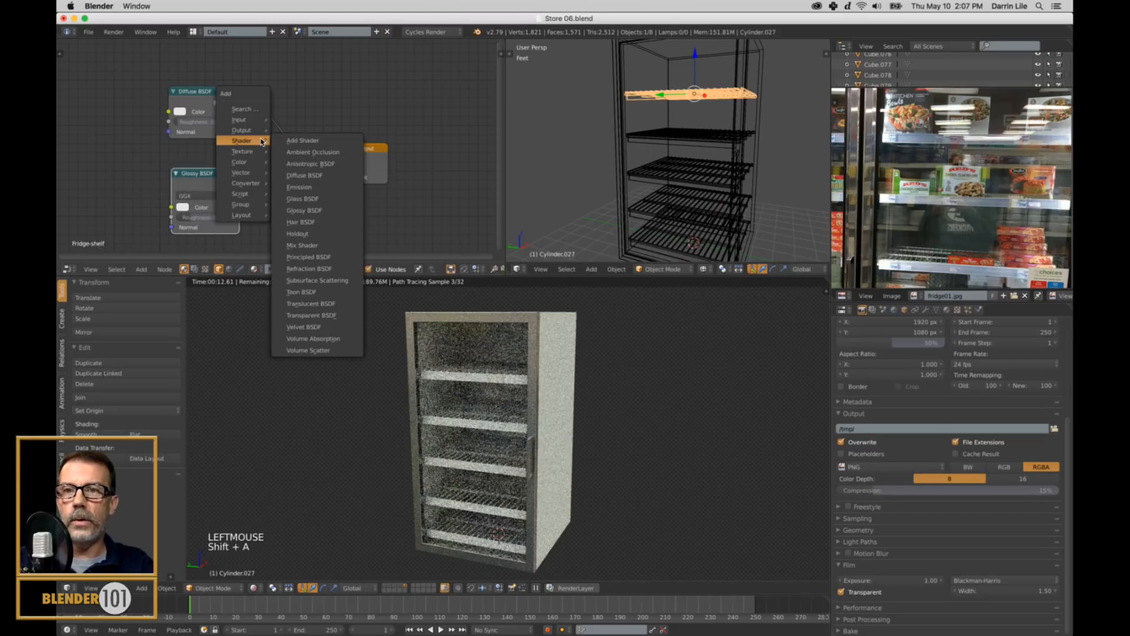
{"action": "left_click", "coordinate": [306, 246]}
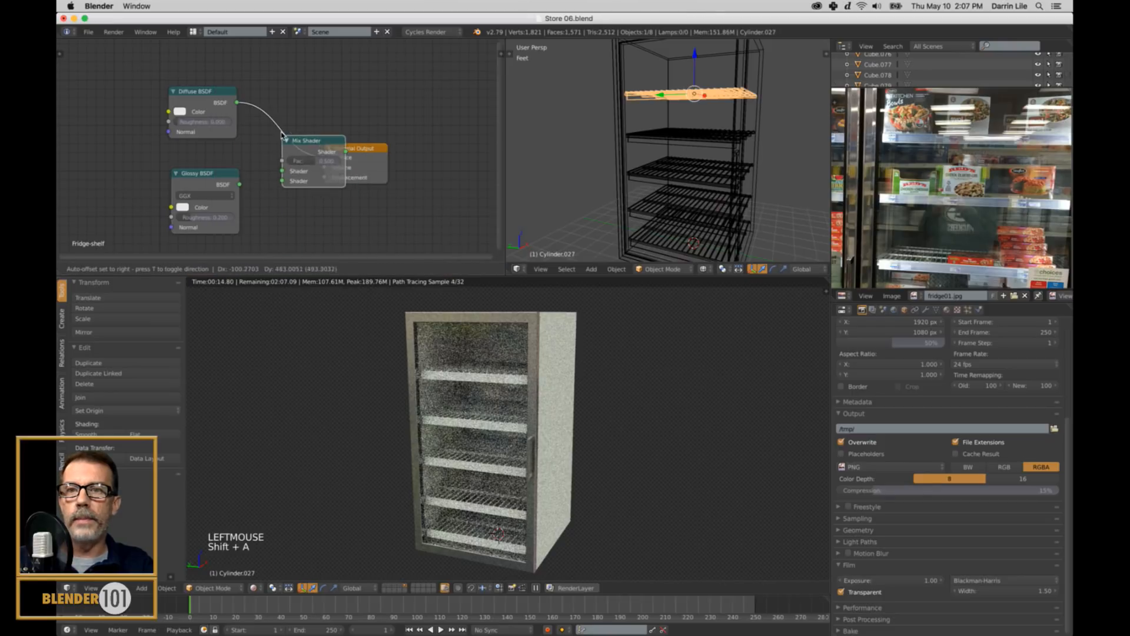
{"action": "left_click", "coordinate": [304, 156]}
{"action": "left_click_drag", "start_coordinate": [239, 184], "coordinate": [274, 173]}
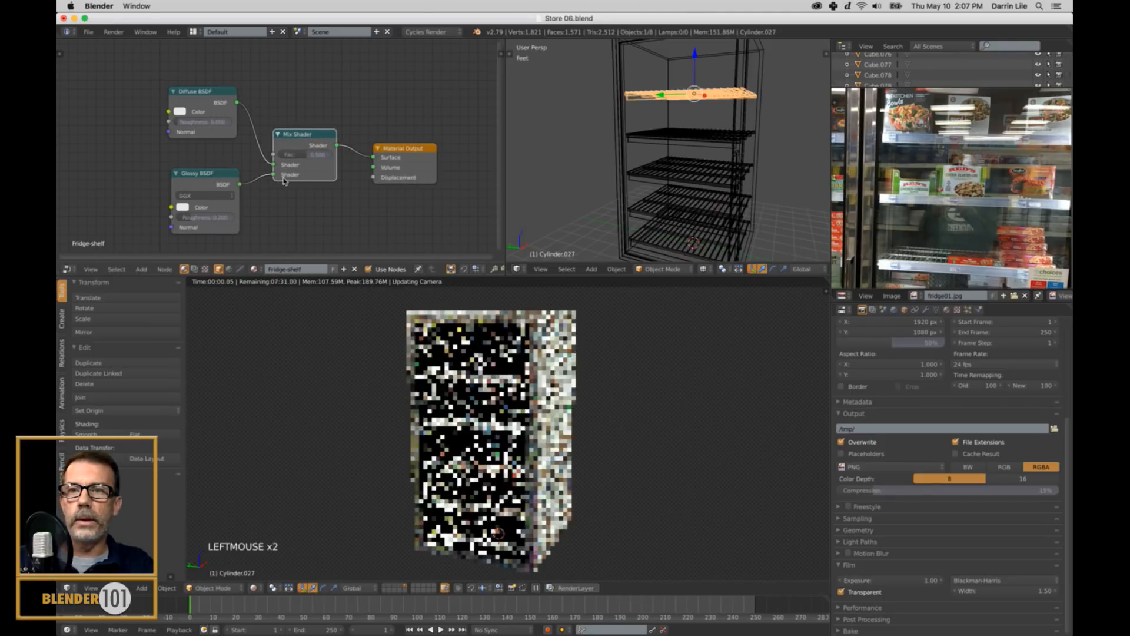
Darken the Diffuse BSDF colour to a grey of about 0.54 and the Glossy BSDF colour to a similar light grey.
{"action": "left_click", "coordinate": [181, 114]}
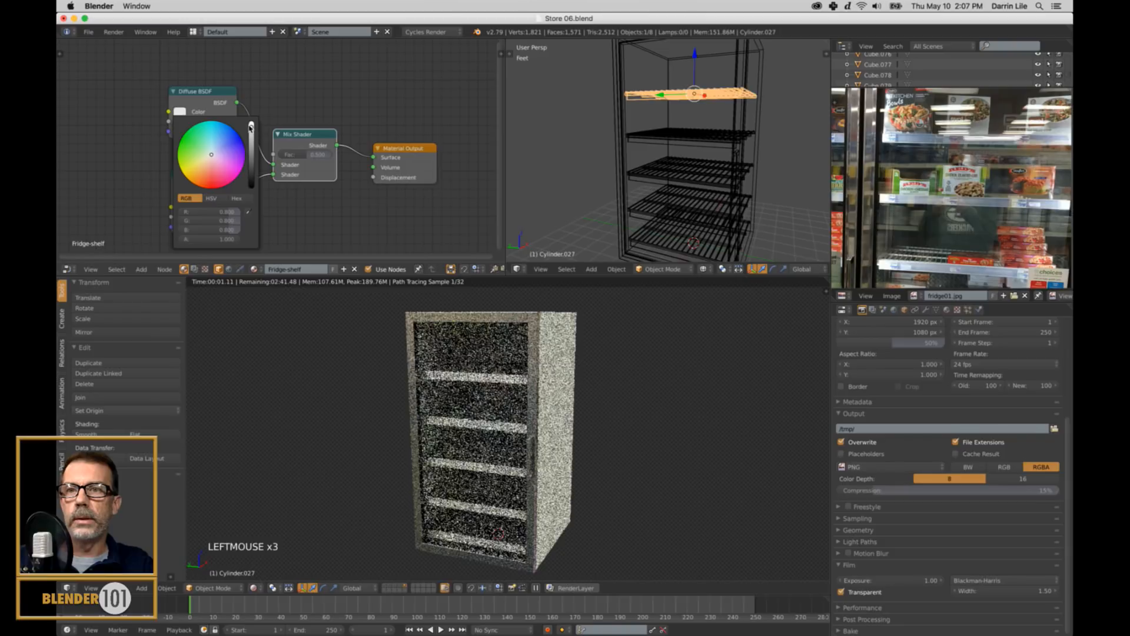
{"action": "left_click_drag", "start_coordinate": [255, 144], "coordinate": [258, 137]}
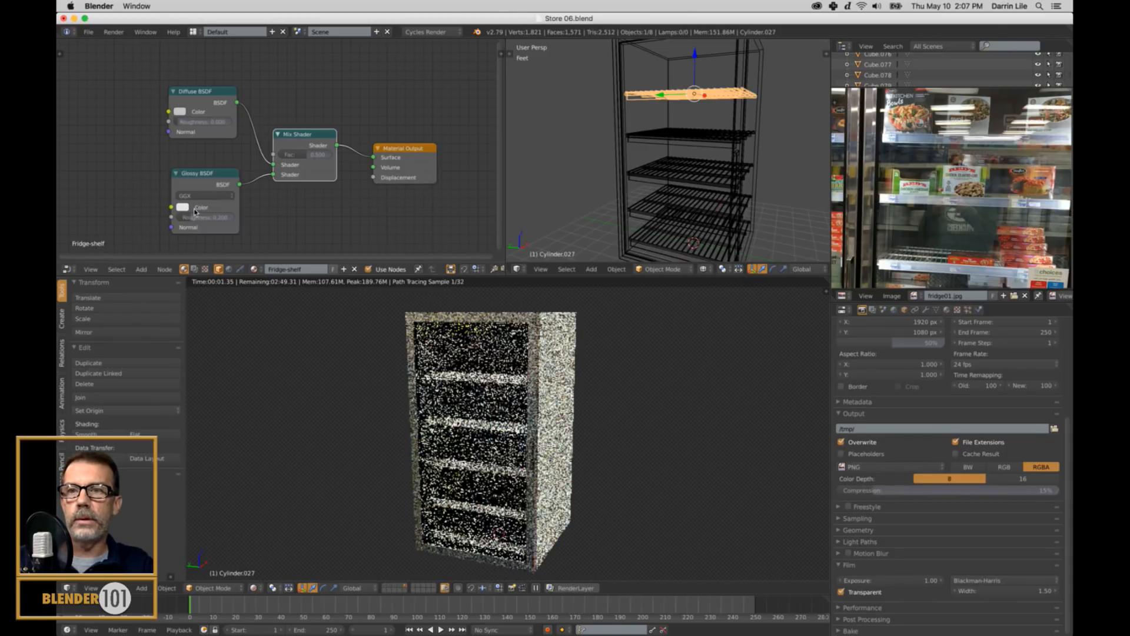
{"action": "left_click", "coordinate": [183, 207]}
{"action": "left_click", "coordinate": [255, 96]}
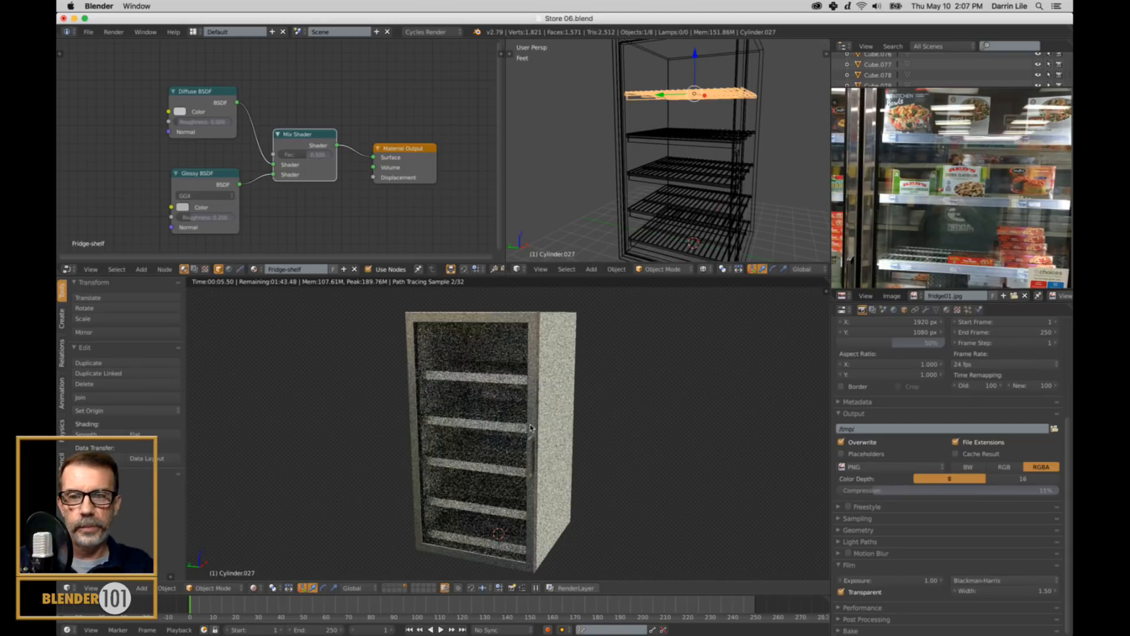
Hide the freezer's door frame and glass pane in solid shading, and reselect the top shelf.
{"action": "scroll", "coordinate": [507, 383], "scroll_direction": "up", "scroll_amount": 1}
{"action": "middle_click_drag", "start_coordinate": [507, 383], "coordinate": [559, 433], "text": "shift"}
{"action": "scroll", "coordinate": [528, 396], "scroll_direction": "up", "scroll_amount": 2}
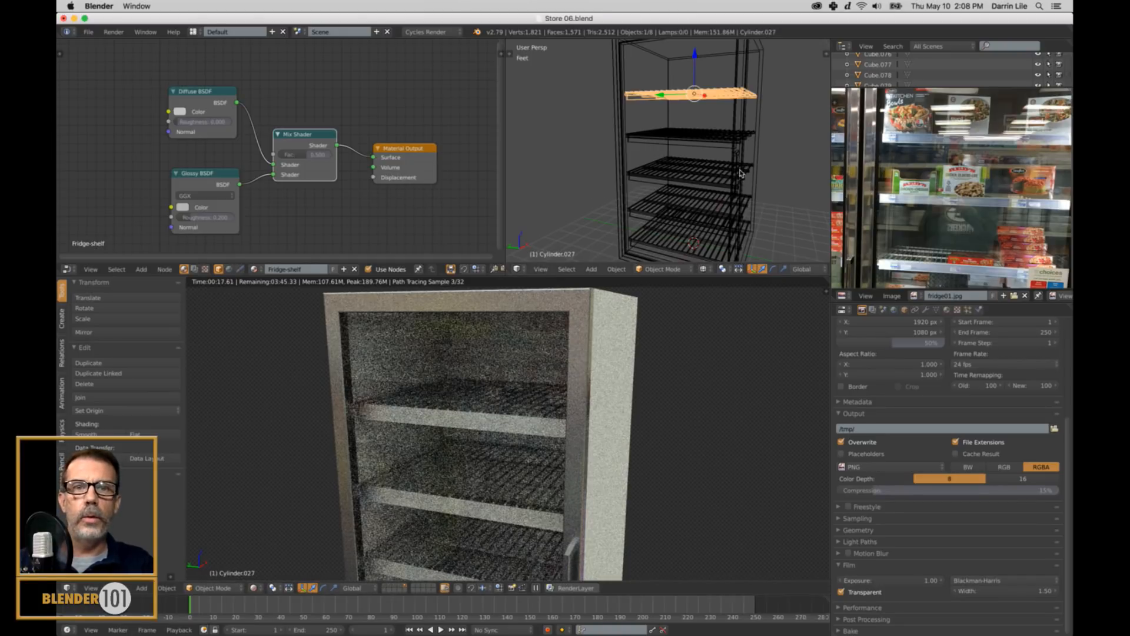
{"action": "scroll", "coordinate": [622, 161], "scroll_direction": "up", "scroll_amount": 1}
{"action": "right_click", "coordinate": [608, 166]}
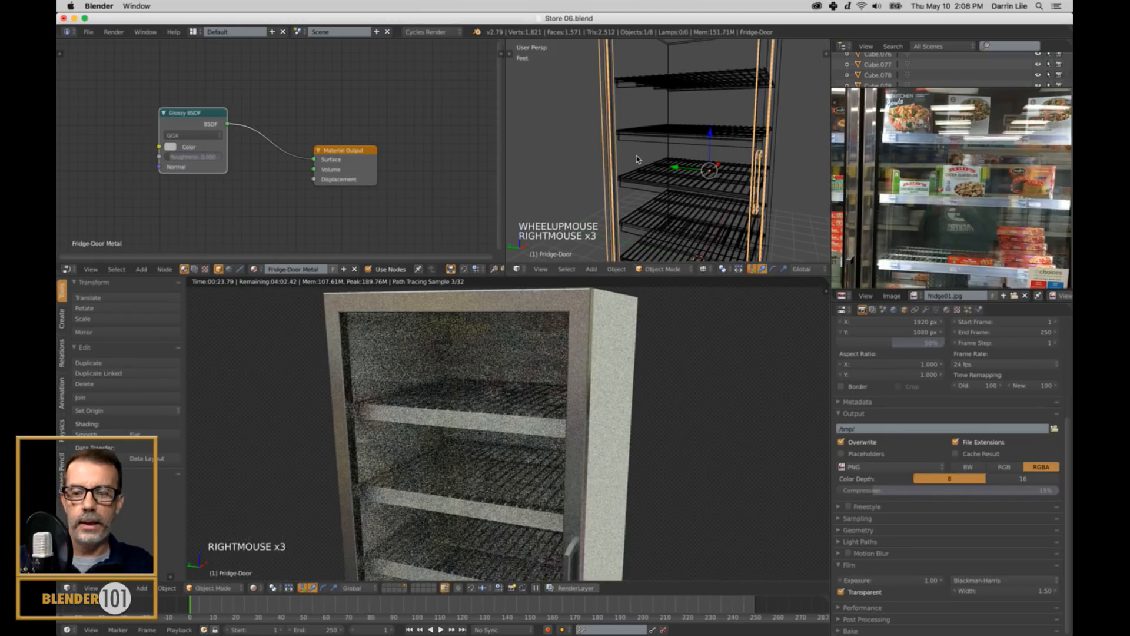
{"action": "key", "text": "z"}
{"action": "right_click", "coordinate": [625, 171]}
{"action": "right_click", "coordinate": [626, 171], "text": "shift"}
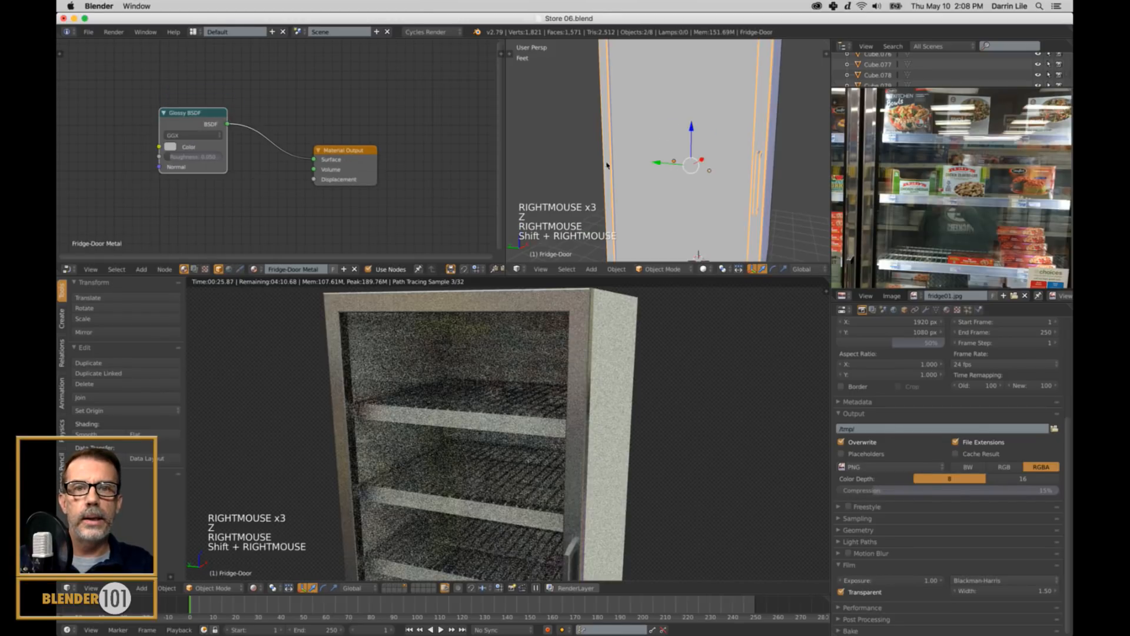
{"action": "key", "text": "h"}
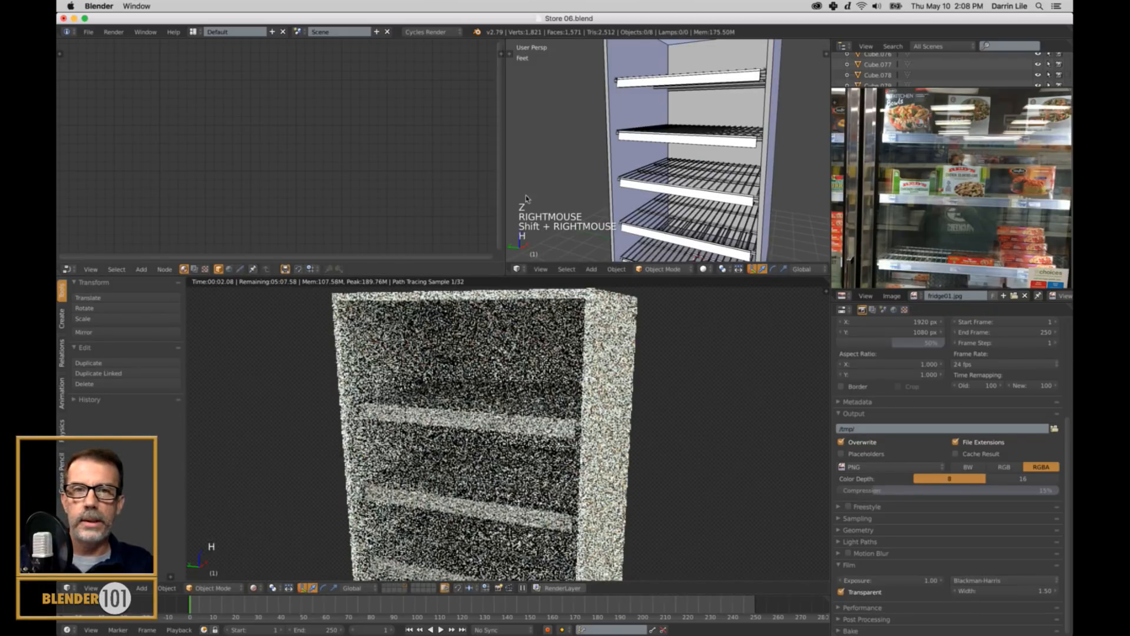
{"action": "right_click", "coordinate": [656, 84]}
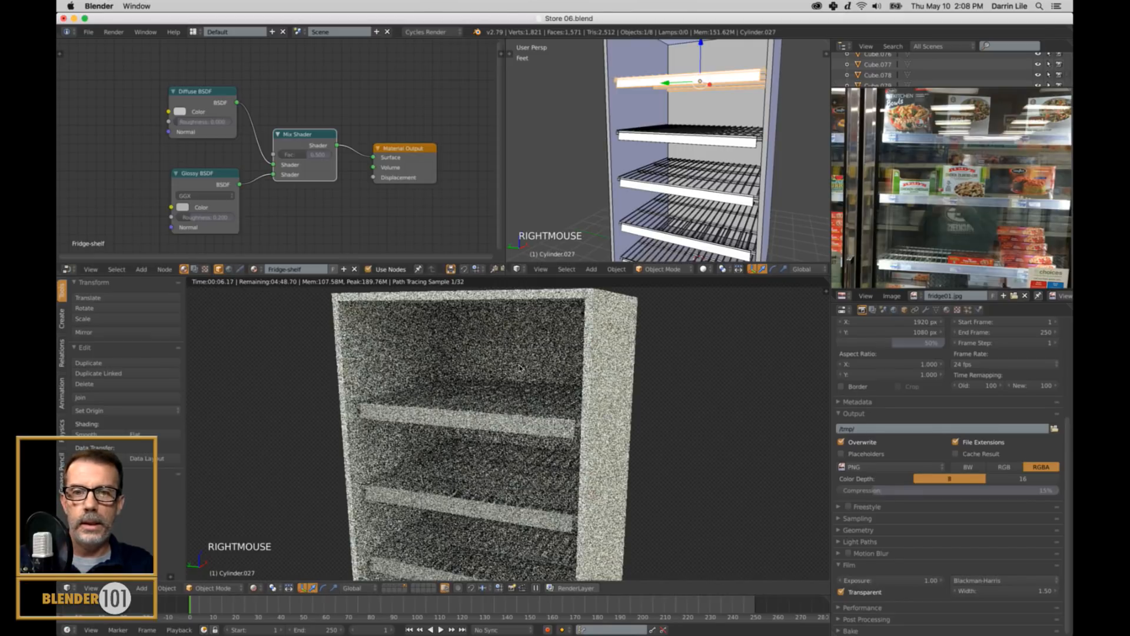
Try Mix Shader factors of 1 and 0 on the Fridge-shelf material, and leave the factor at about 0.89.
{"action": "scroll", "coordinate": [532, 457], "scroll_direction": "up", "scroll_amount": 2}
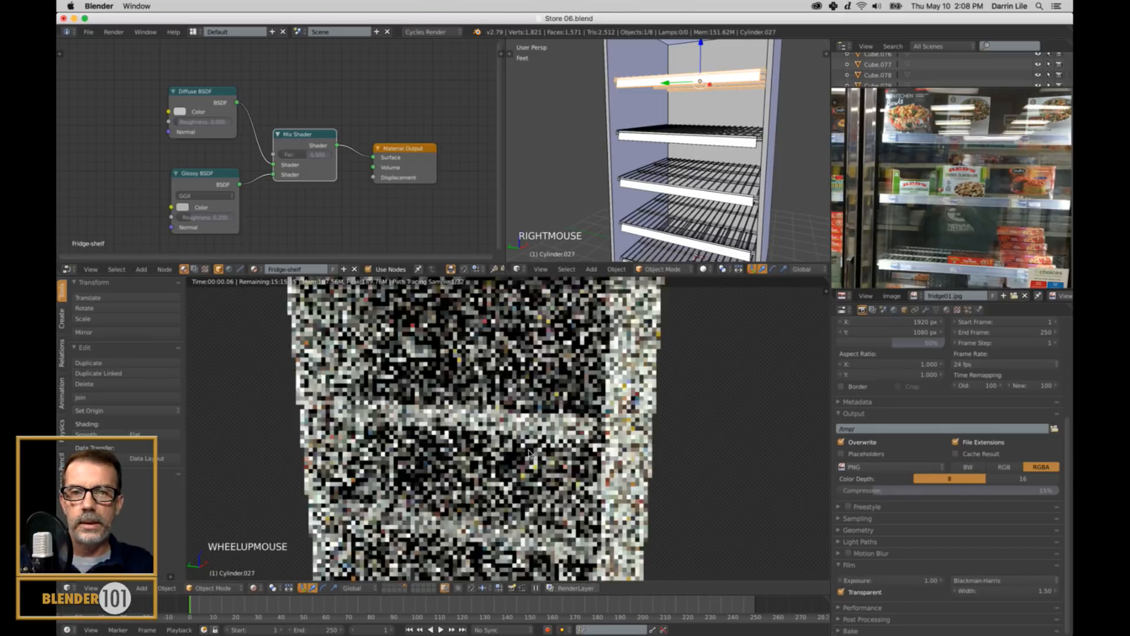
{"action": "middle_click_drag", "start_coordinate": [531, 457], "coordinate": [536, 454], "text": "shift"}
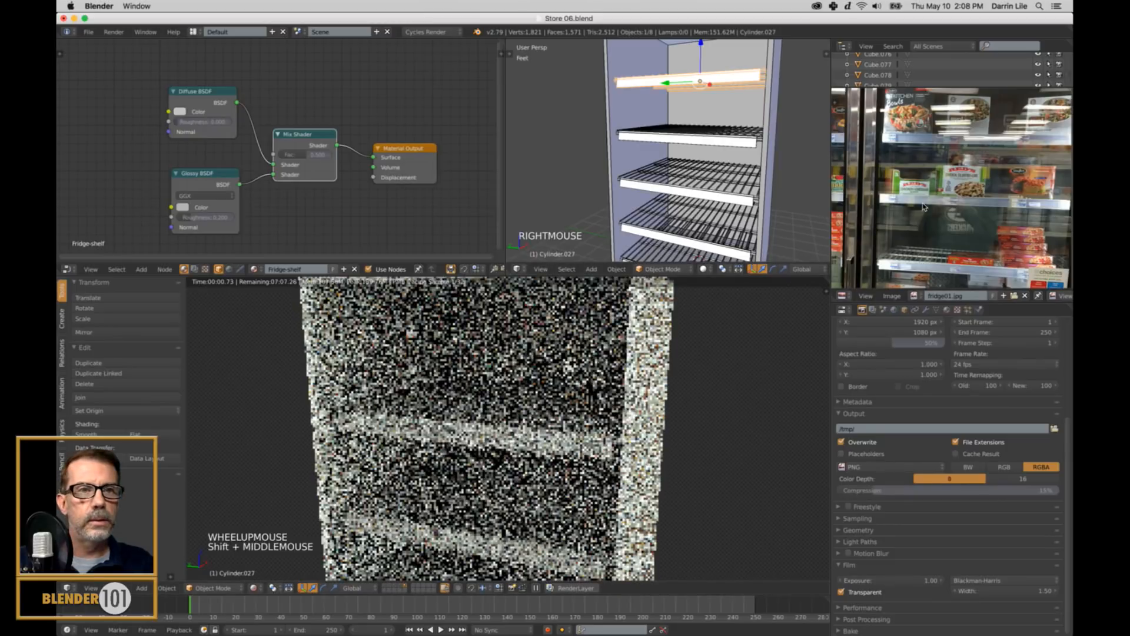
{"action": "scroll", "coordinate": [939, 203], "scroll_direction": "up", "scroll_amount": 2}
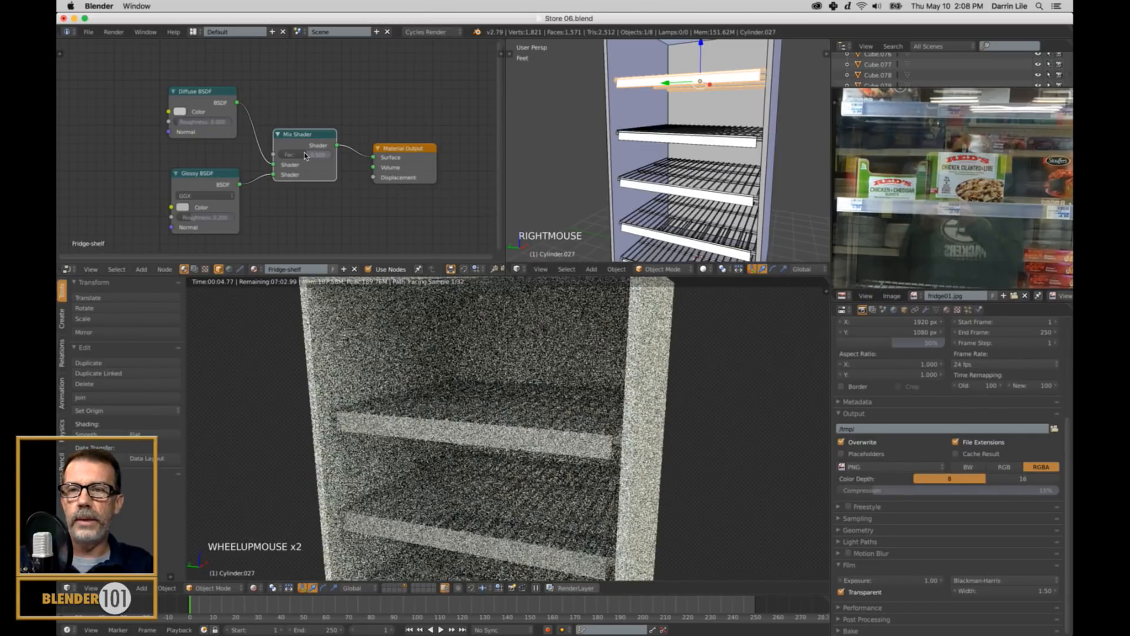
{"action": "left_click_drag", "start_coordinate": [305, 155], "coordinate": [356, 156]}
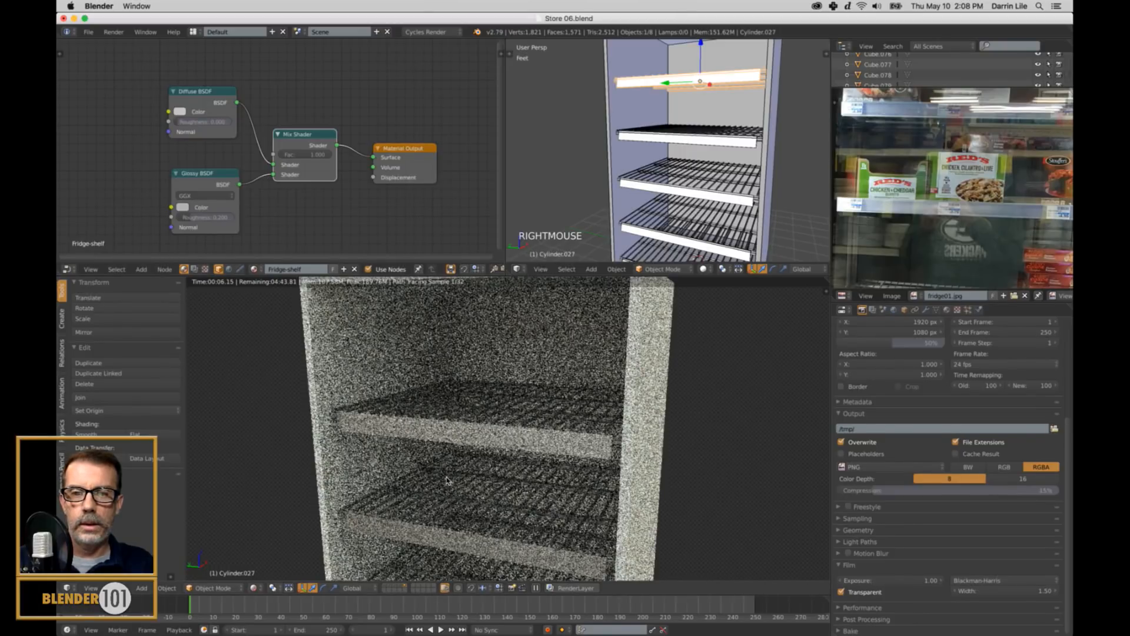
{"action": "left_click_drag", "start_coordinate": [325, 155], "coordinate": [286, 155]}
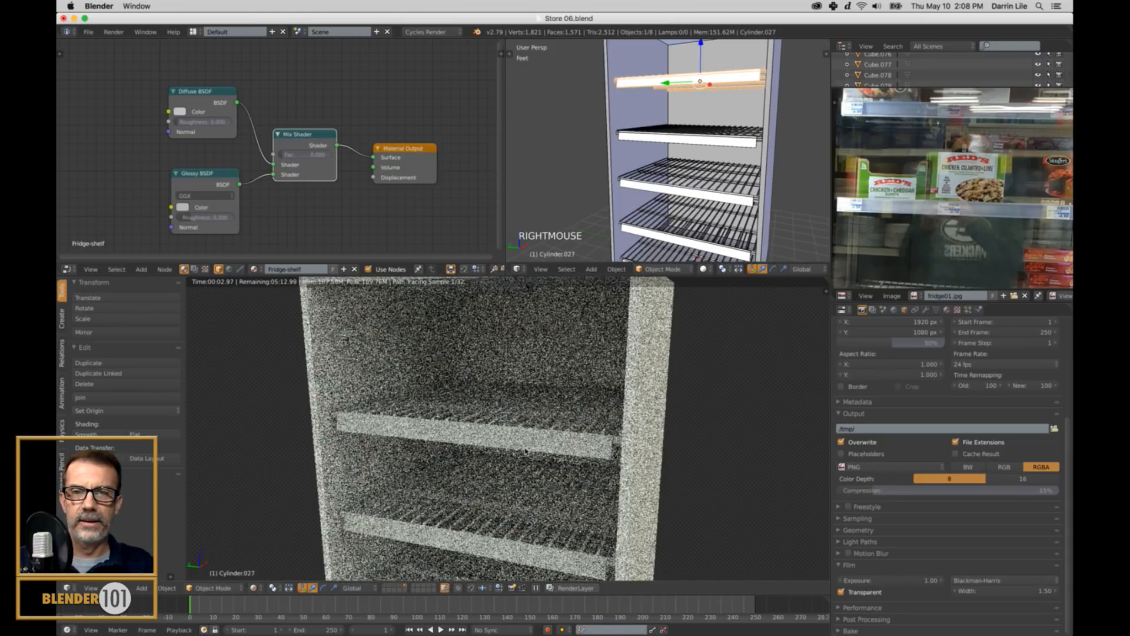
{"action": "left_click_drag", "start_coordinate": [297, 154], "coordinate": [333, 158]}
Try zero roughness on the Fridge-shelf material's Glossy BSDF, and set the roughness to 0.1.
{"action": "double_click", "coordinate": [206, 218]}
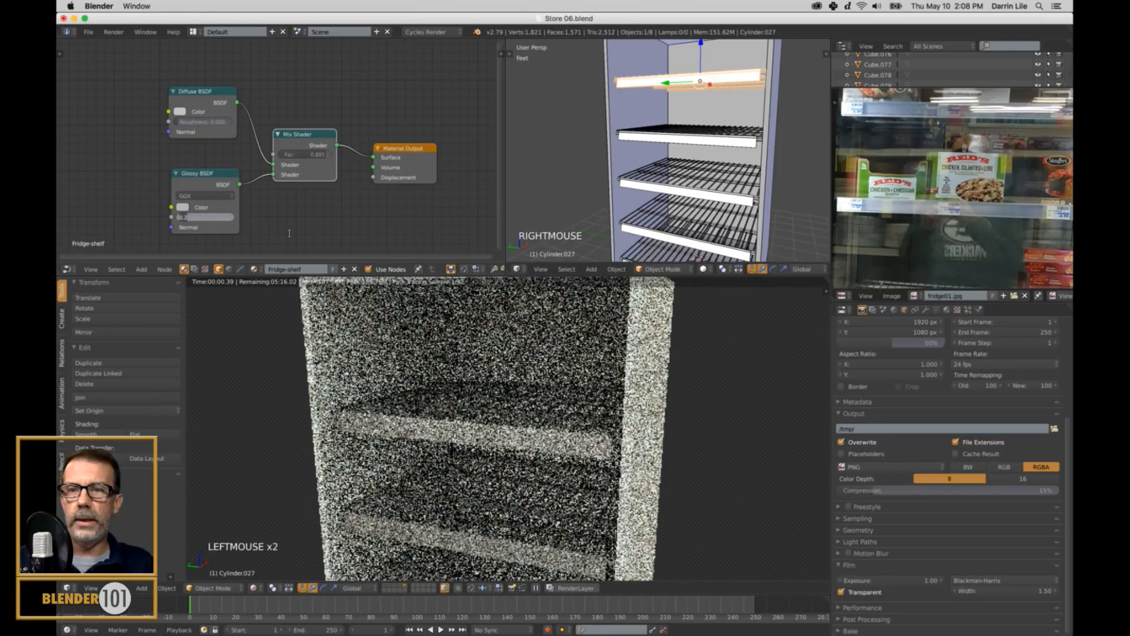
{"action": "key", "text": "Return"}
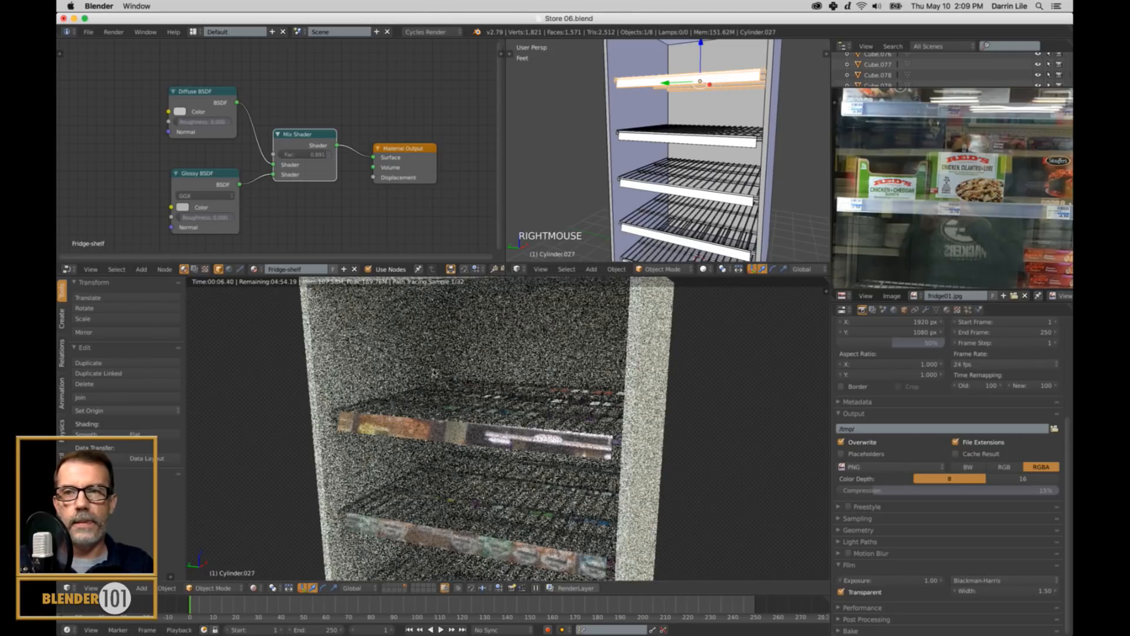
{"action": "left_click", "coordinate": [198, 218]}
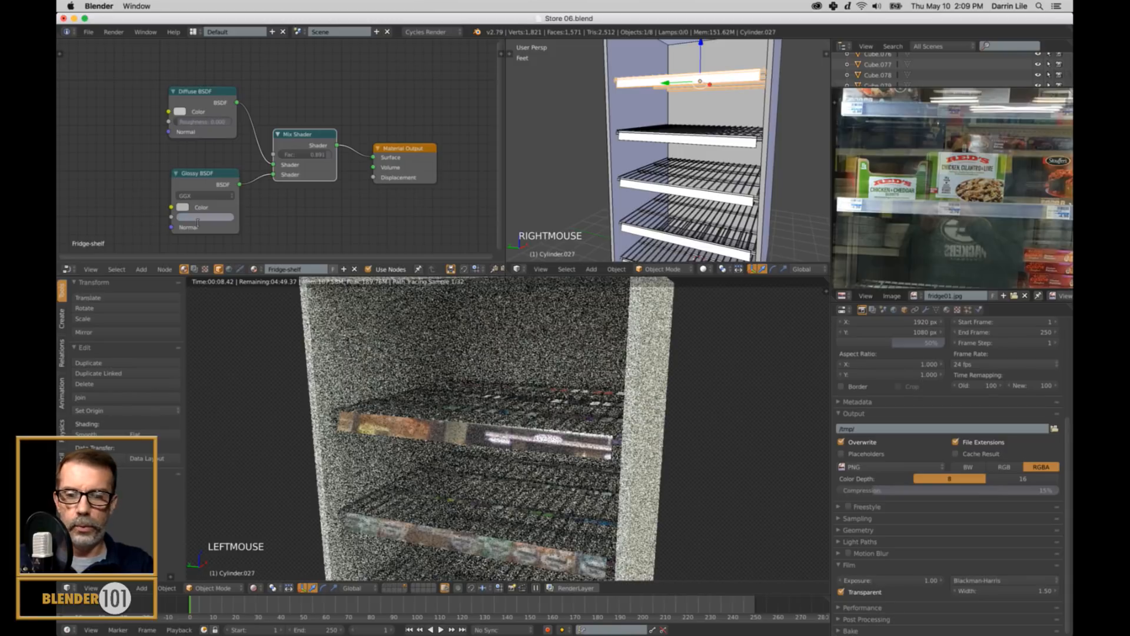
{"action": "type", "text": ".1"}
{"action": "key", "text": "Return"}
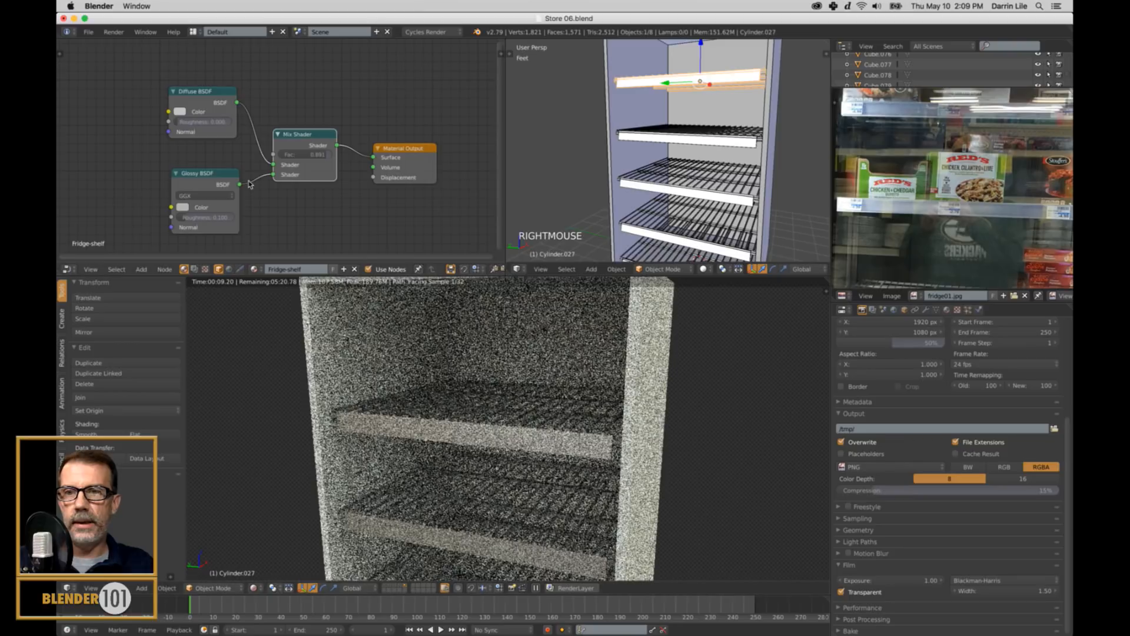
Tint the Diffuse BSDF colour slightly towards blue and set the Mix Shader factor to 0.8.
{"action": "left_click", "coordinate": [181, 113]}
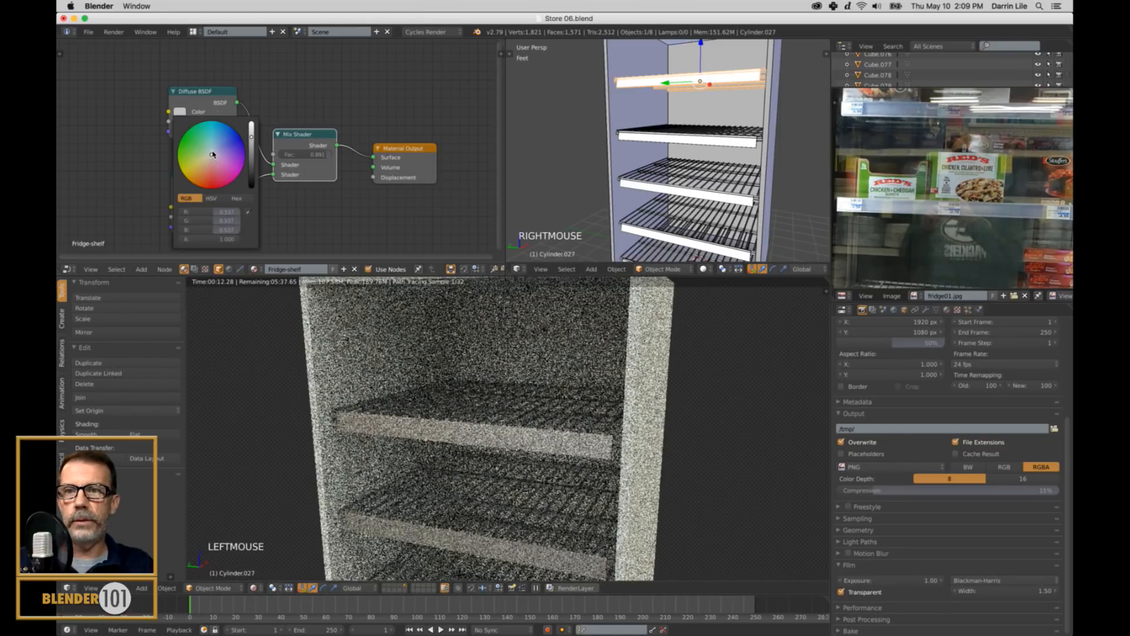
{"action": "left_click", "coordinate": [213, 153]}
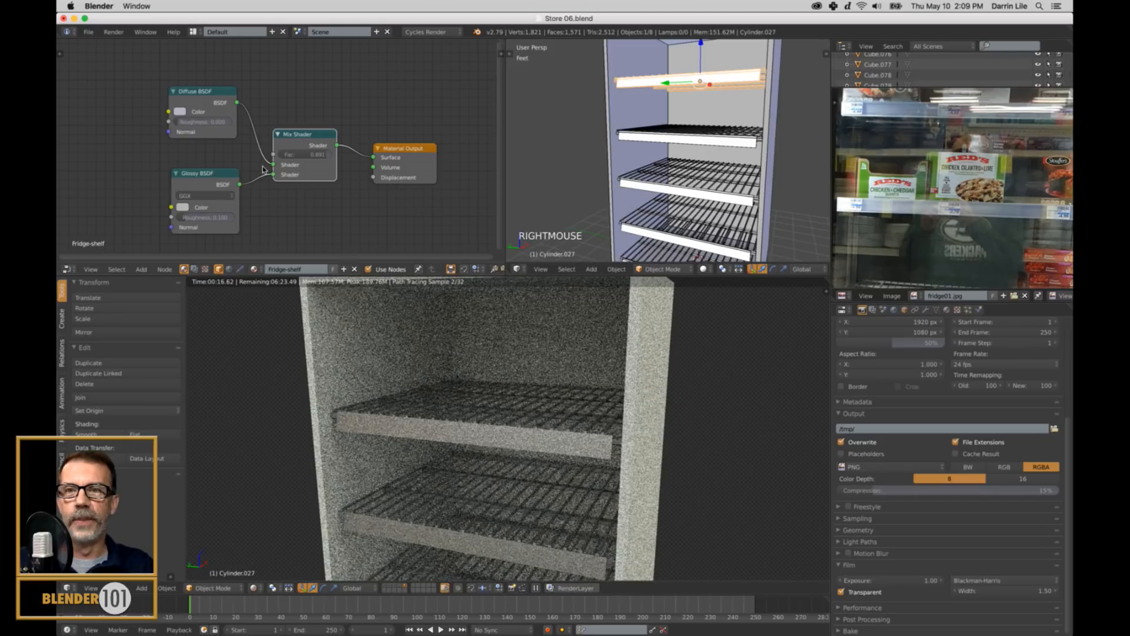
{"action": "left_click", "coordinate": [321, 154]}
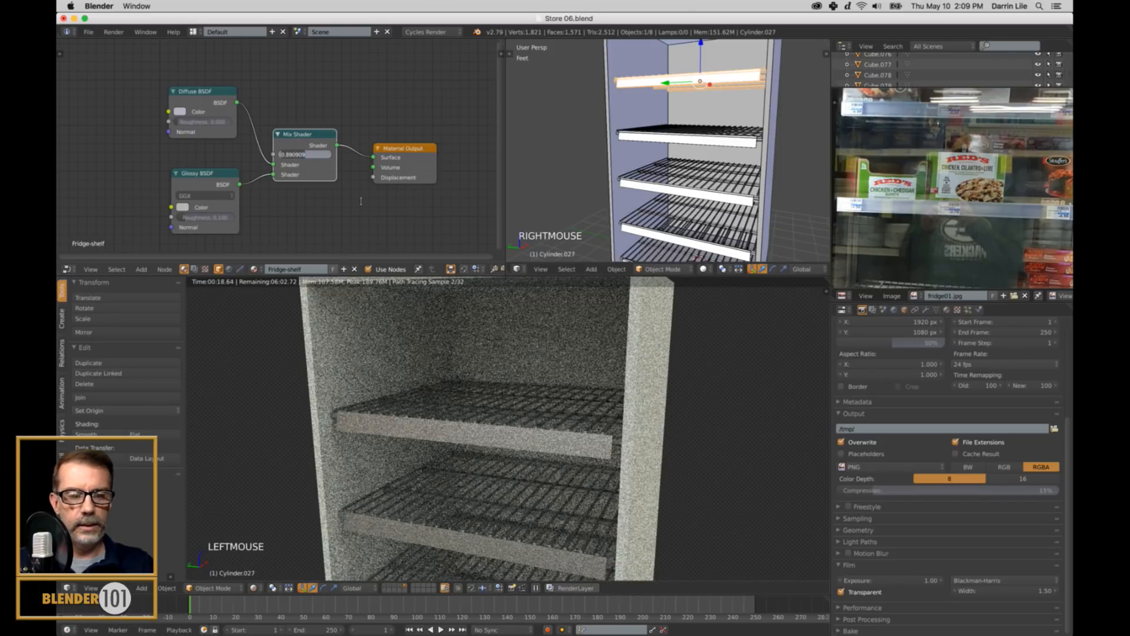
{"action": "key", "text": "BackSpace"}
{"action": "type", "text": ".8"}
{"action": "key", "text": "Return"}
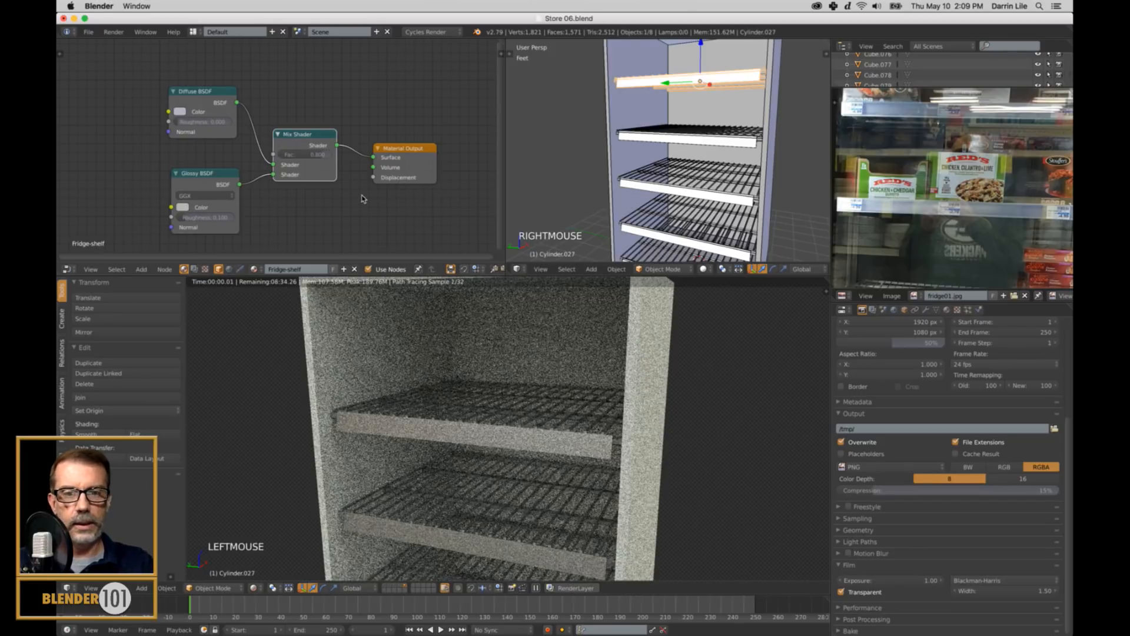
Move the bottom shelf out in front of the cabinet along the X axis and inspect its material up close.
{"action": "scroll", "coordinate": [506, 435], "scroll_direction": "down", "scroll_amount": 2}
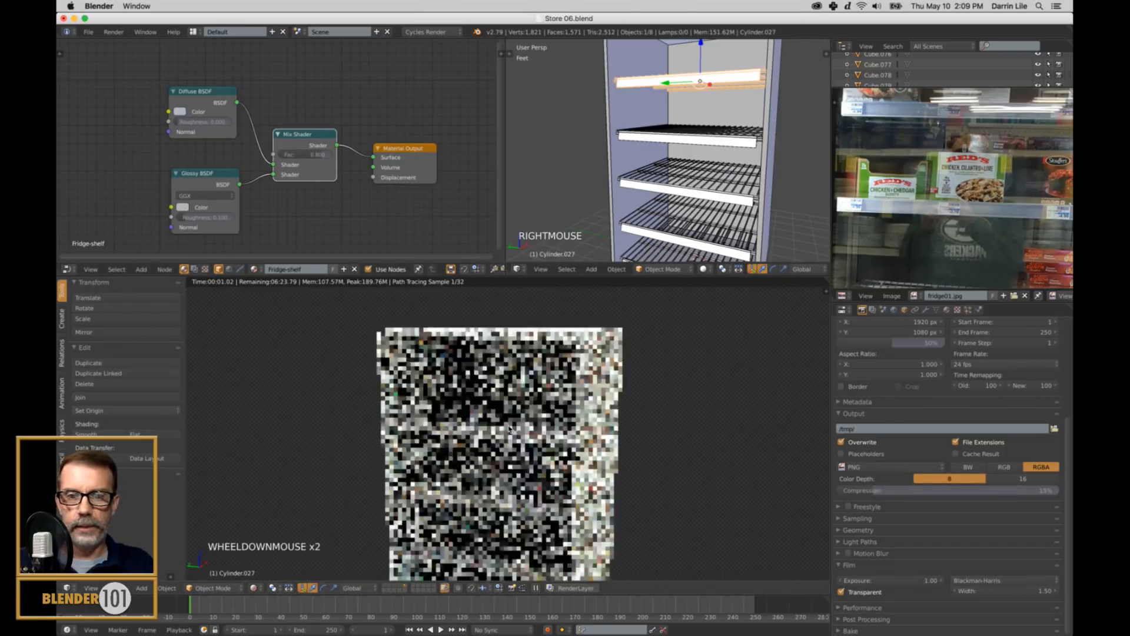
{"action": "mouse_move", "coordinate": [583, 506]}
{"action": "middle_mouse_down", "text": "shift"}
{"action": "mouse_move", "coordinate": [578, 453]}
{"action": "mouse_move", "coordinate": [587, 504]}
{"action": "middle_mouse_up", "text": "shift"}
{"action": "scroll", "coordinate": [707, 224], "scroll_direction": "down", "scroll_amount": 3}
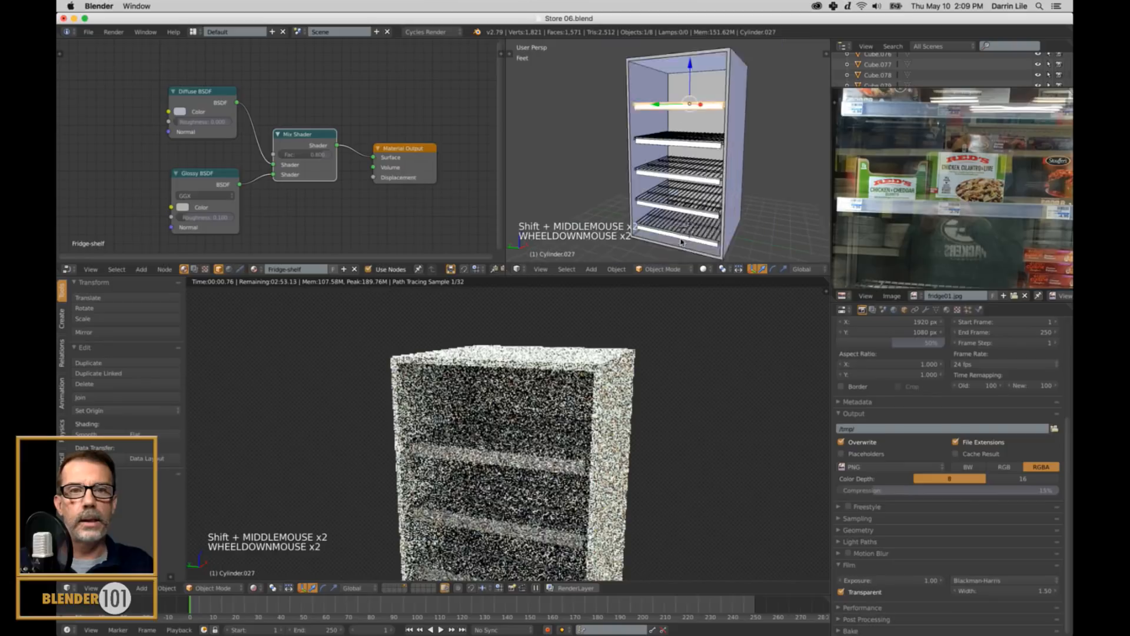
{"action": "right_click", "coordinate": [717, 235]}
{"action": "middle_click_drag", "start_coordinate": [717, 235], "coordinate": [702, 200]}
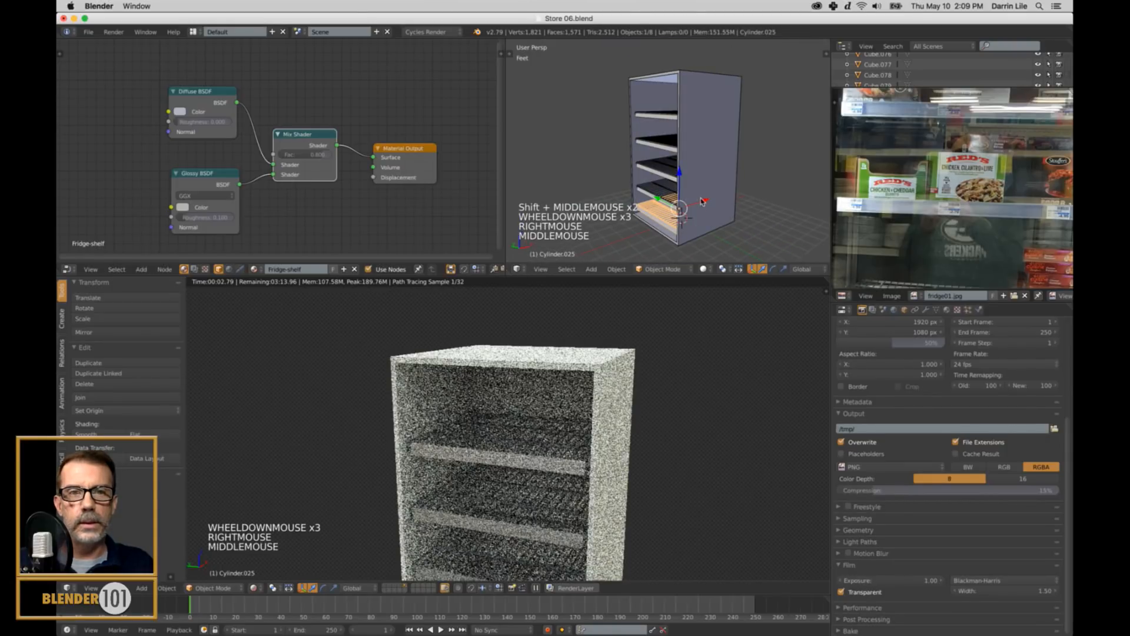
{"action": "left_click_drag", "start_coordinate": [695, 208], "coordinate": [623, 283]}
{"action": "key", "text": "KP_Decimal"}
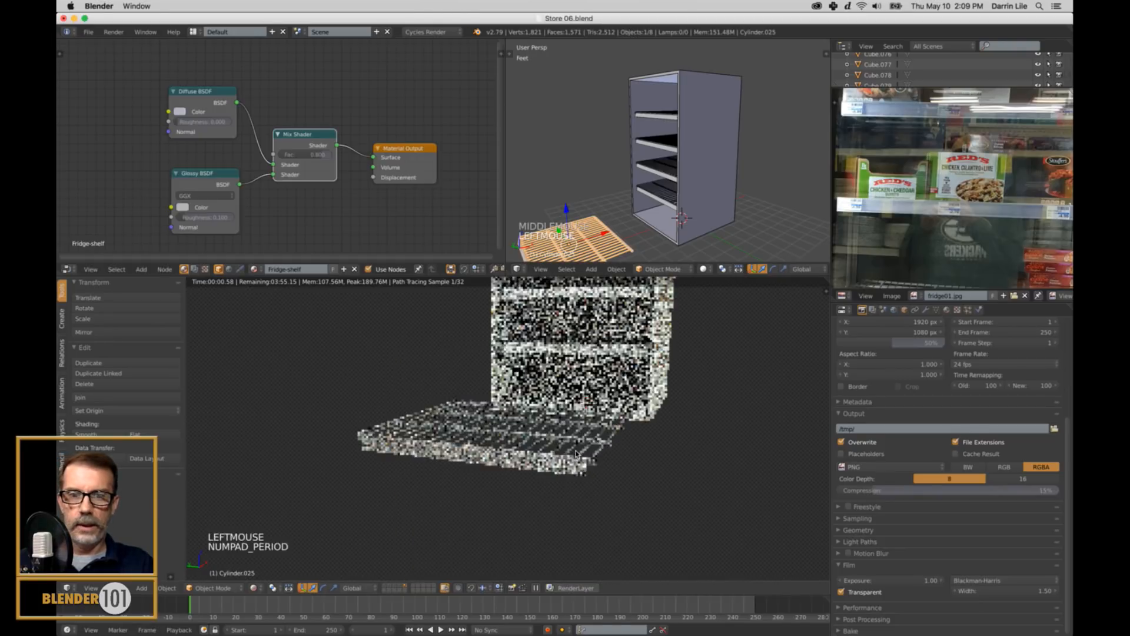
{"action": "middle_click_drag", "start_coordinate": [564, 459], "coordinate": [598, 467]}
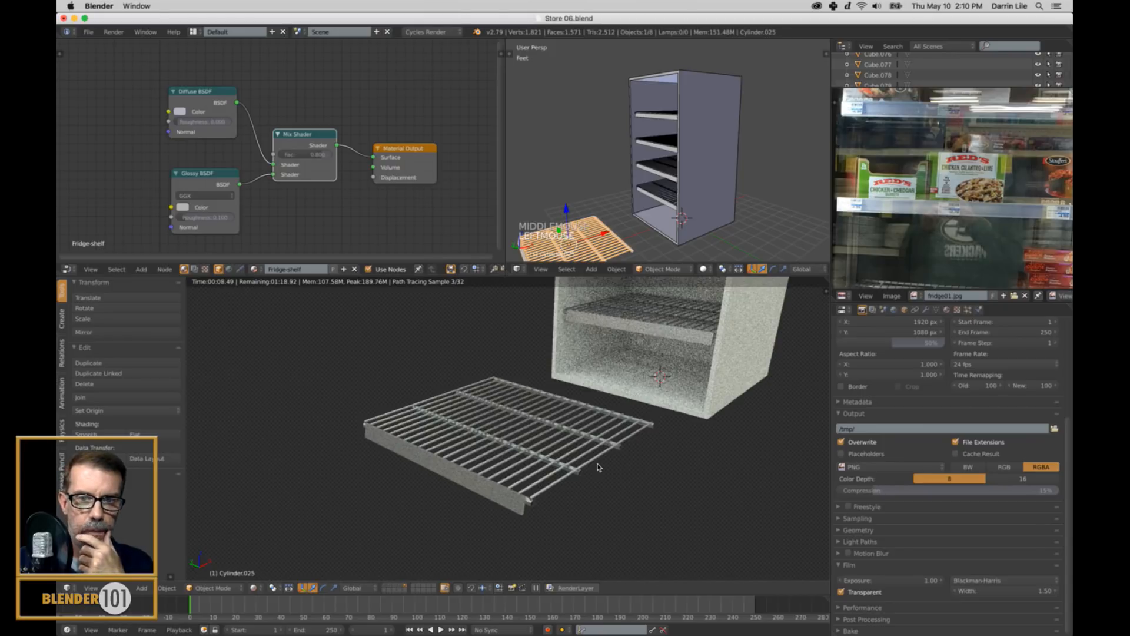
Undo the bottom shelf's move and unhide the door frame and glass pane.
{"action": "key", "text": "super+z"}
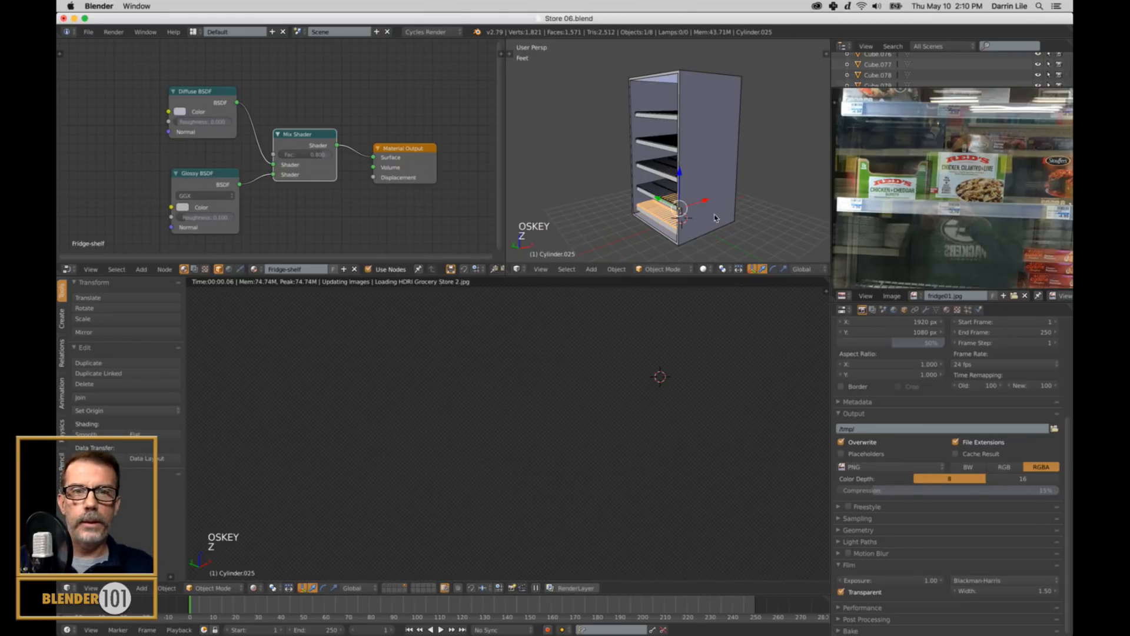
{"action": "key", "text": "a"}
{"action": "middle_click_drag", "start_coordinate": [710, 229], "coordinate": [695, 233]}
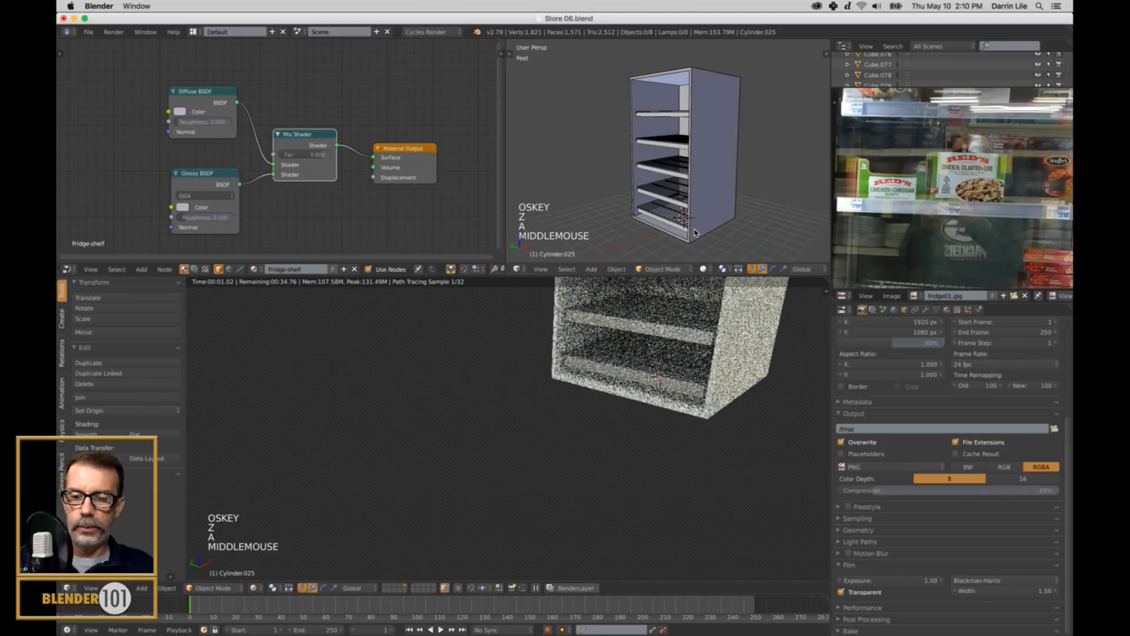
{"action": "key", "text": "alt+h"}
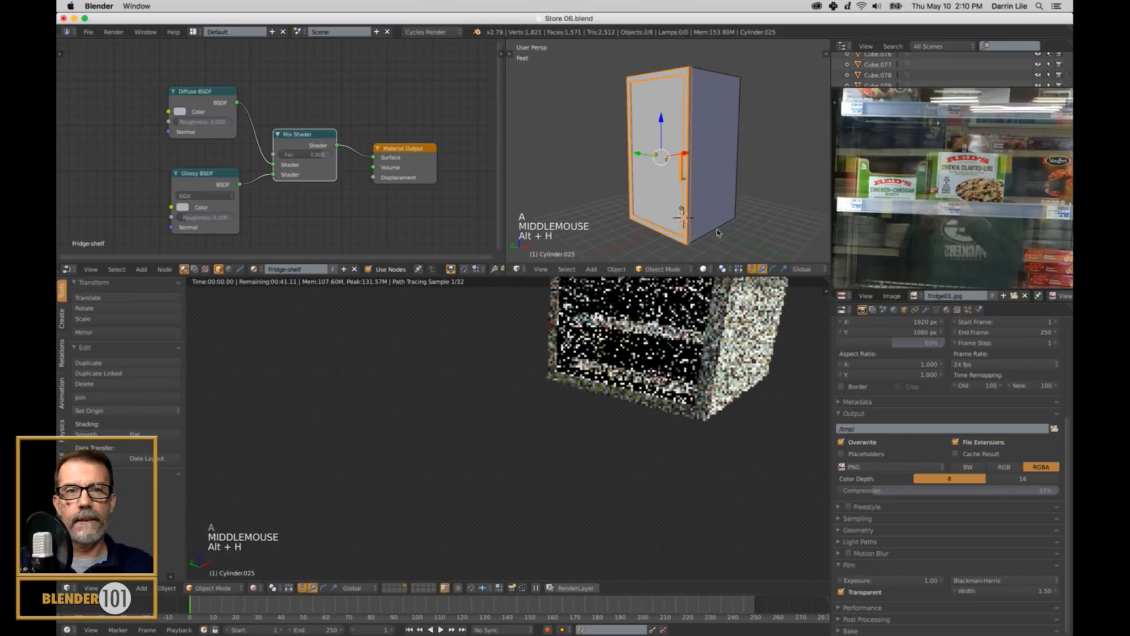
Select the freezer's main cabinet body, Fridge-main, in the rendered view.
{"action": "scroll", "coordinate": [636, 412], "scroll_direction": "down", "scroll_amount": 2}
{"action": "middle_click_drag", "start_coordinate": [633, 454], "coordinate": [519, 533], "text": "shift"}
{"action": "middle_click_drag", "start_coordinate": [601, 406], "coordinate": [606, 431]}
{"action": "middle_click_drag", "start_coordinate": [606, 431], "coordinate": [609, 476], "text": "shift"}
{"action": "scroll", "coordinate": [940, 142], "scroll_direction": "down", "scroll_amount": 3}
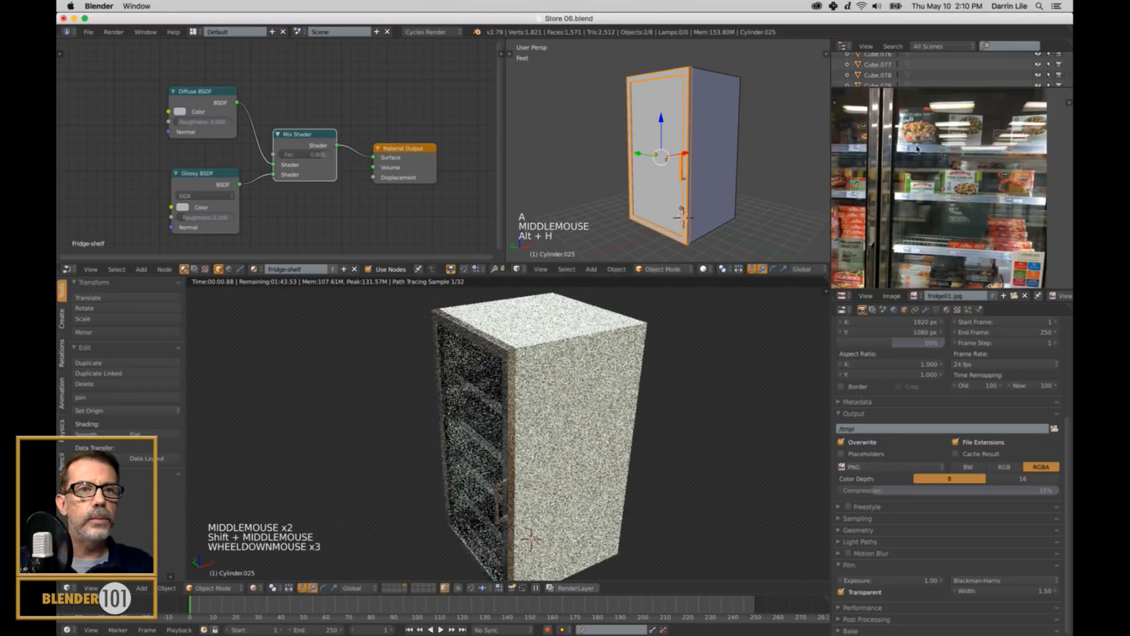
{"action": "middle_click_drag", "start_coordinate": [733, 336], "coordinate": [605, 348]}
{"action": "right_click", "coordinate": [605, 349]}
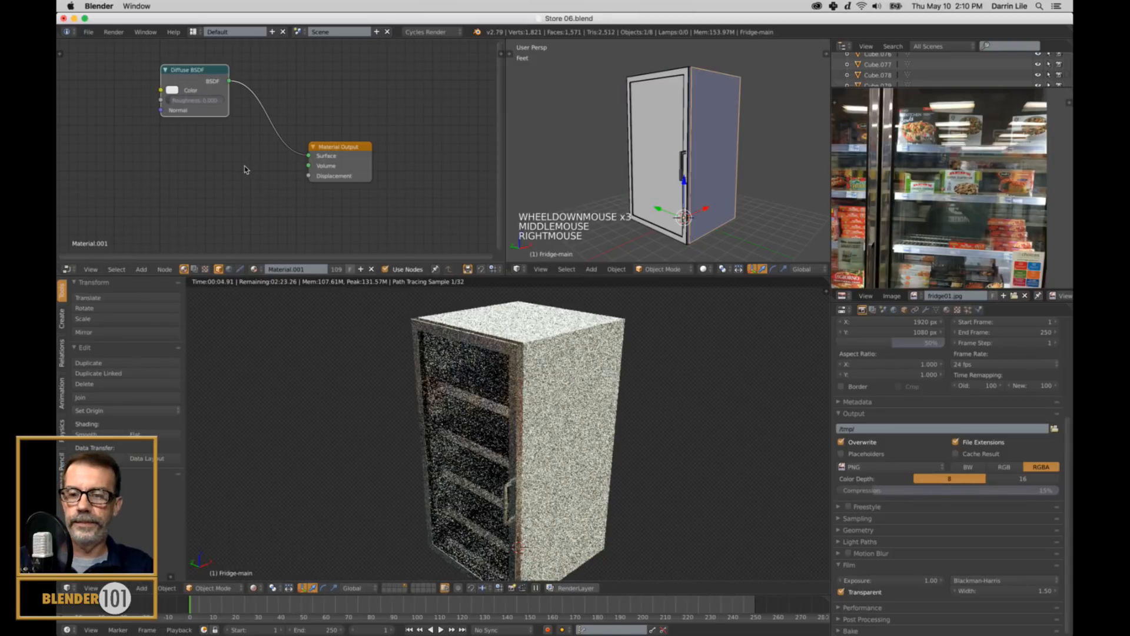
Try adding a Glossy BSDF to Material.001 and blending it with the Diffuse BSDF through a Mix Shader.
{"action": "key", "text": "shift+a"}
{"action": "mouse_move", "coordinate": [244, 168]}
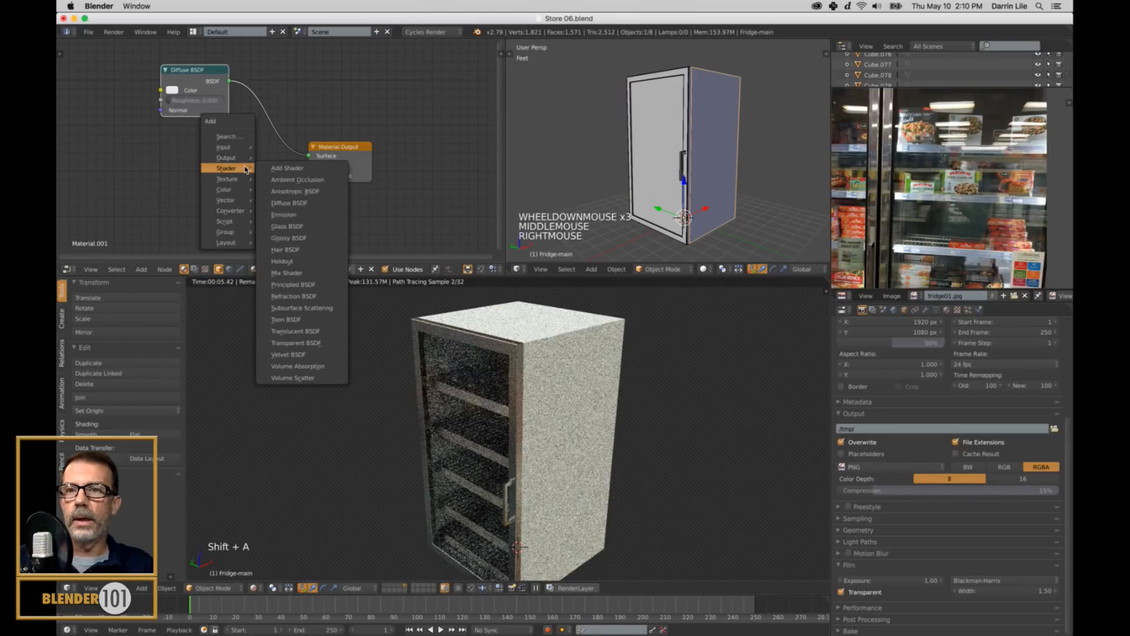
{"action": "left_click", "coordinate": [285, 238]}
{"action": "left_click", "coordinate": [200, 195]}
{"action": "key", "text": "shift+a"}
{"action": "mouse_move", "coordinate": [281, 139]}
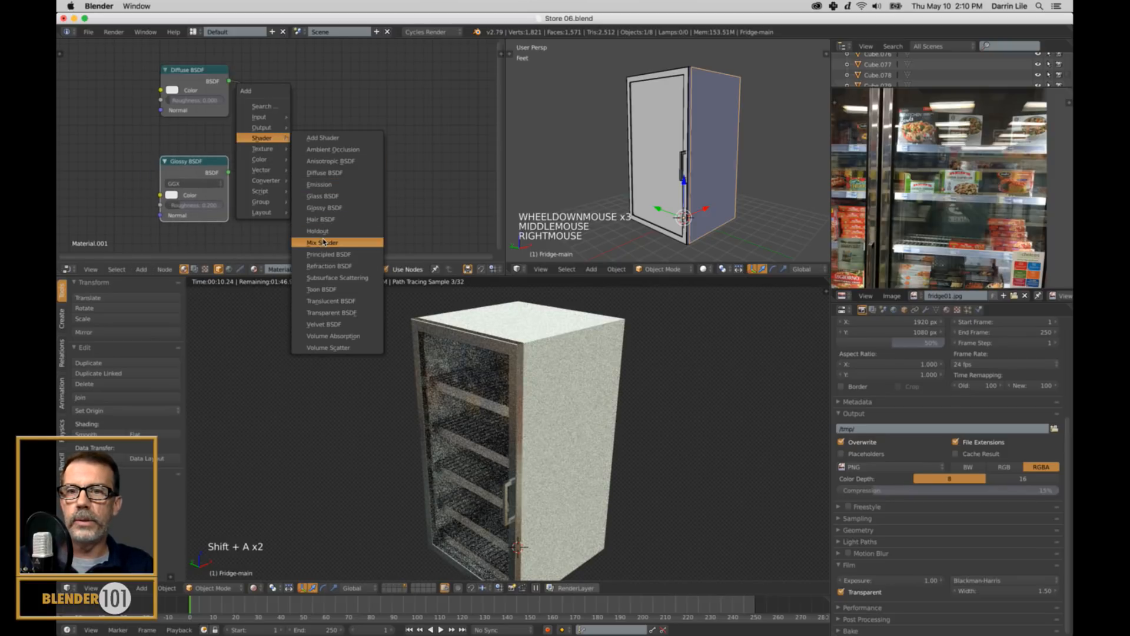
{"action": "left_click", "coordinate": [322, 242]}
{"action": "left_click", "coordinate": [247, 85]}
{"action": "left_click_drag", "start_coordinate": [228, 172], "coordinate": [272, 179]}
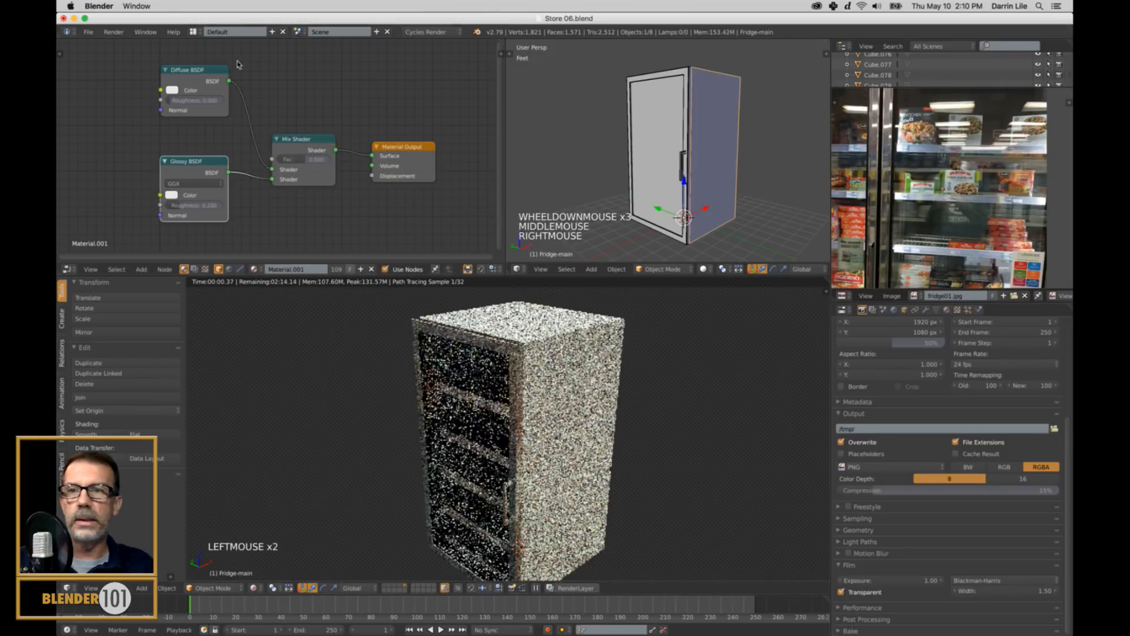
Try darkening both the Diffuse BSDF and Glossy BSDF colours of Material.001 to grey.
{"action": "left_click", "coordinate": [171, 91]}
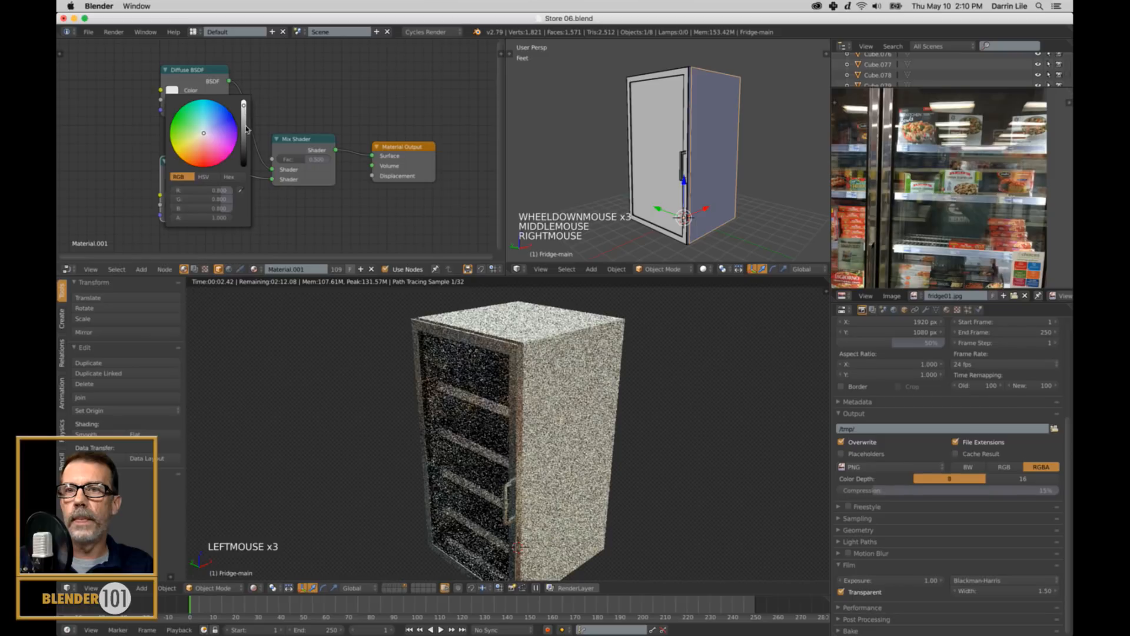
{"action": "left_click_drag", "start_coordinate": [246, 129], "coordinate": [244, 149]}
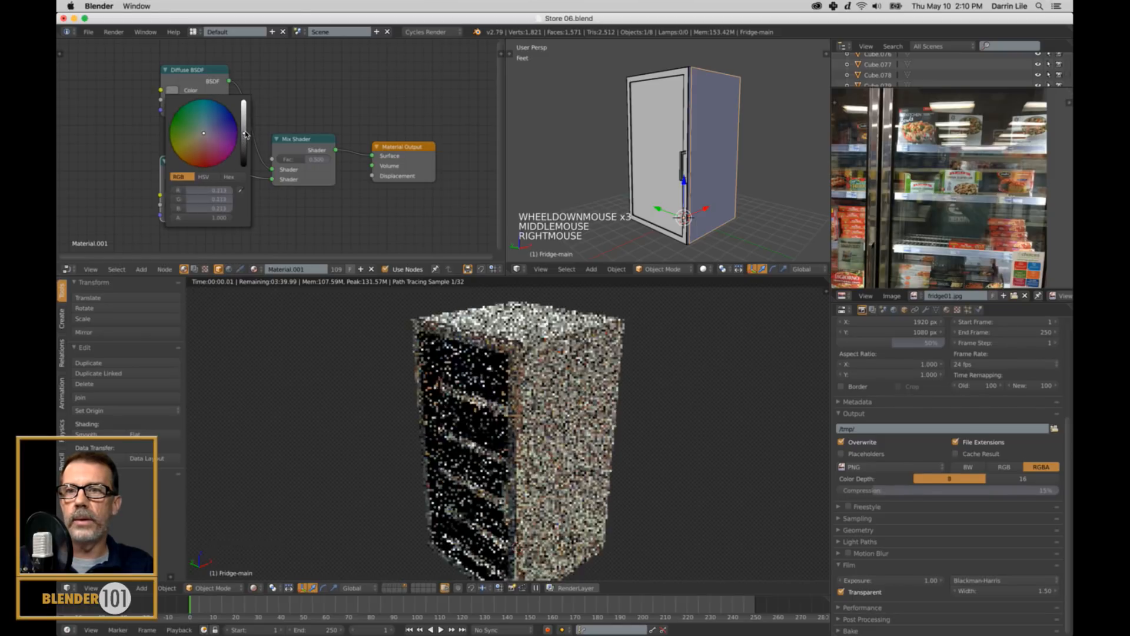
{"action": "left_click", "coordinate": [171, 196]}
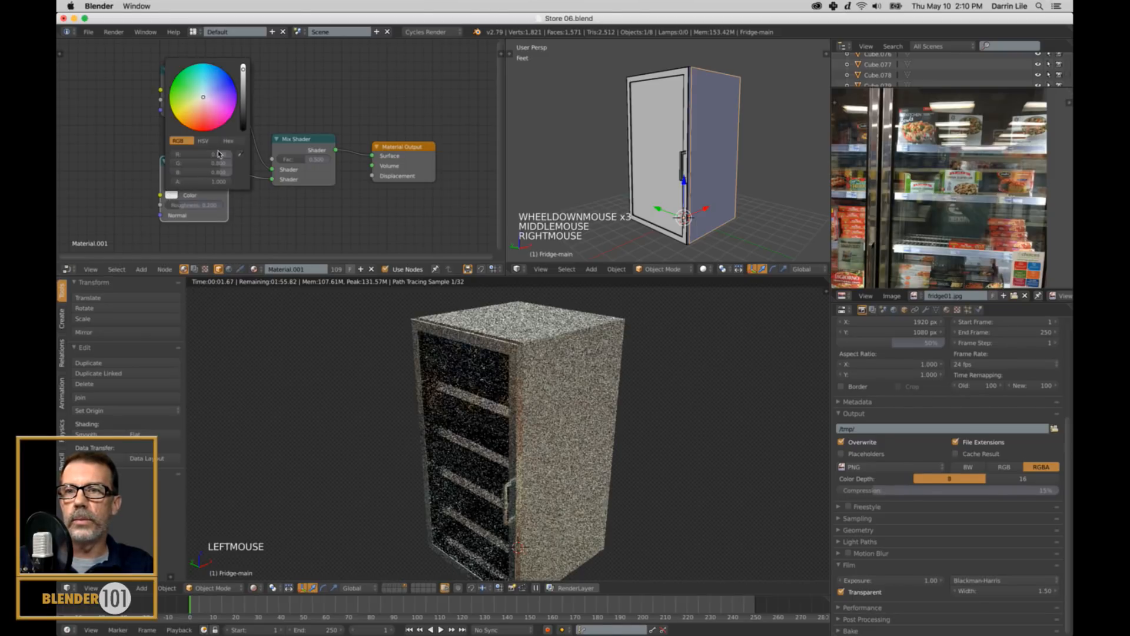
{"action": "left_click_drag", "start_coordinate": [247, 80], "coordinate": [247, 96]}
Examine the rendered freezer's frame, glass, shelves and cabinet side in a maximized view.
{"action": "middle_click_drag", "start_coordinate": [563, 471], "coordinate": [611, 442], "text": "shift"}
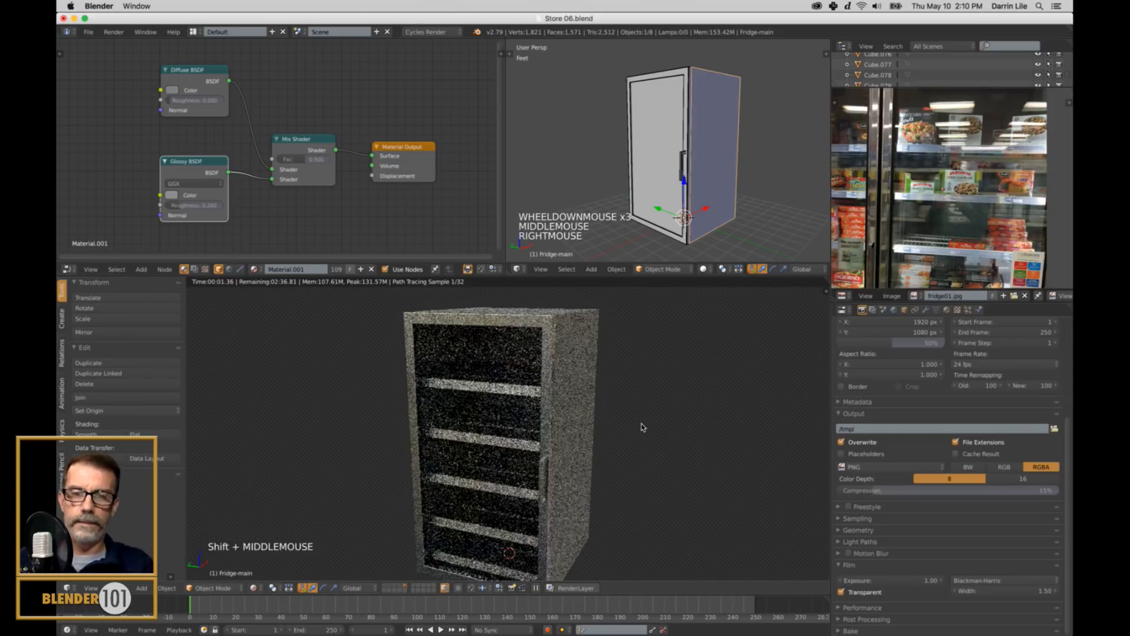
{"action": "key", "text": "ctrl+Up"}
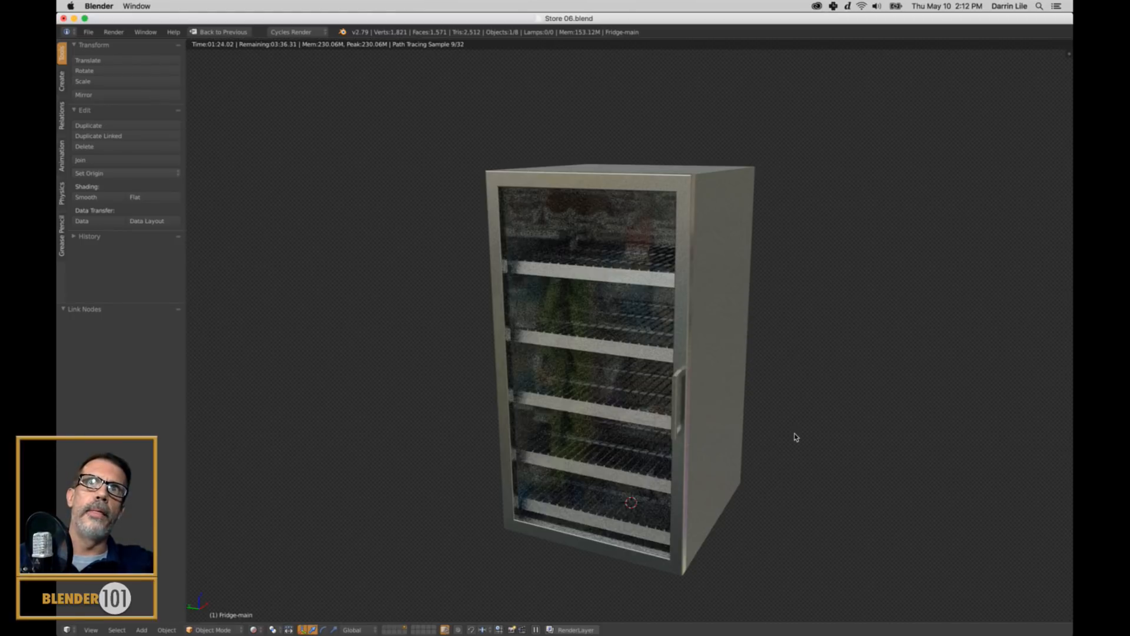
{"action": "key", "text": "ctrl+Up"}
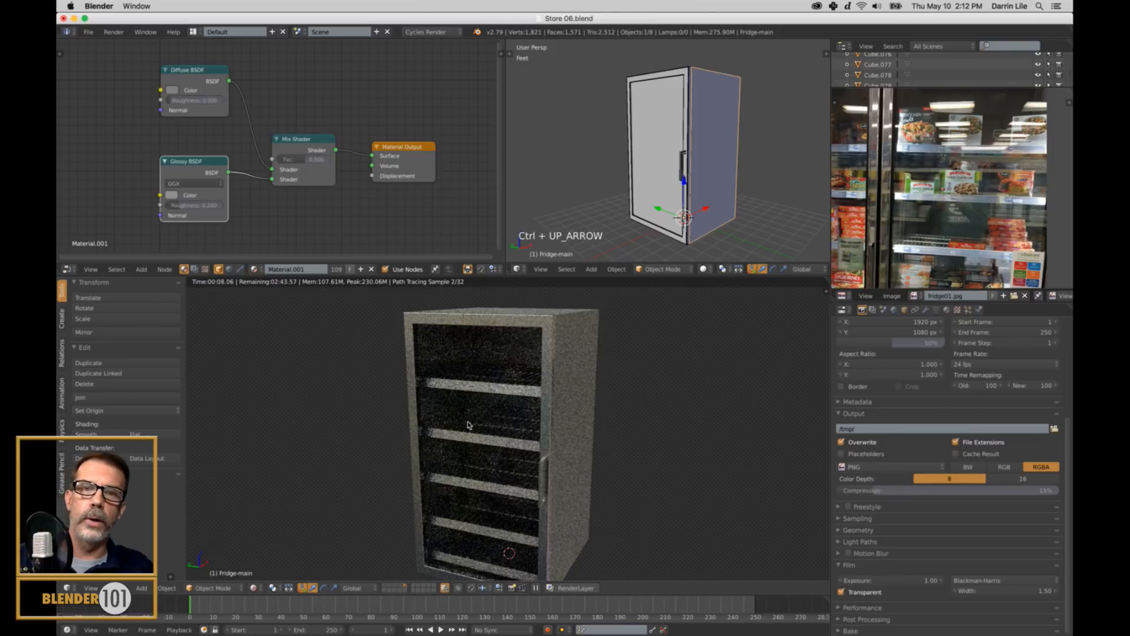
Restore Material.001 to a plain near-white Diffuse BSDF feeding the Material Output, removing its Glossy BSDF and Mix Shader.
{"action": "right_click", "coordinate": [717, 211]}
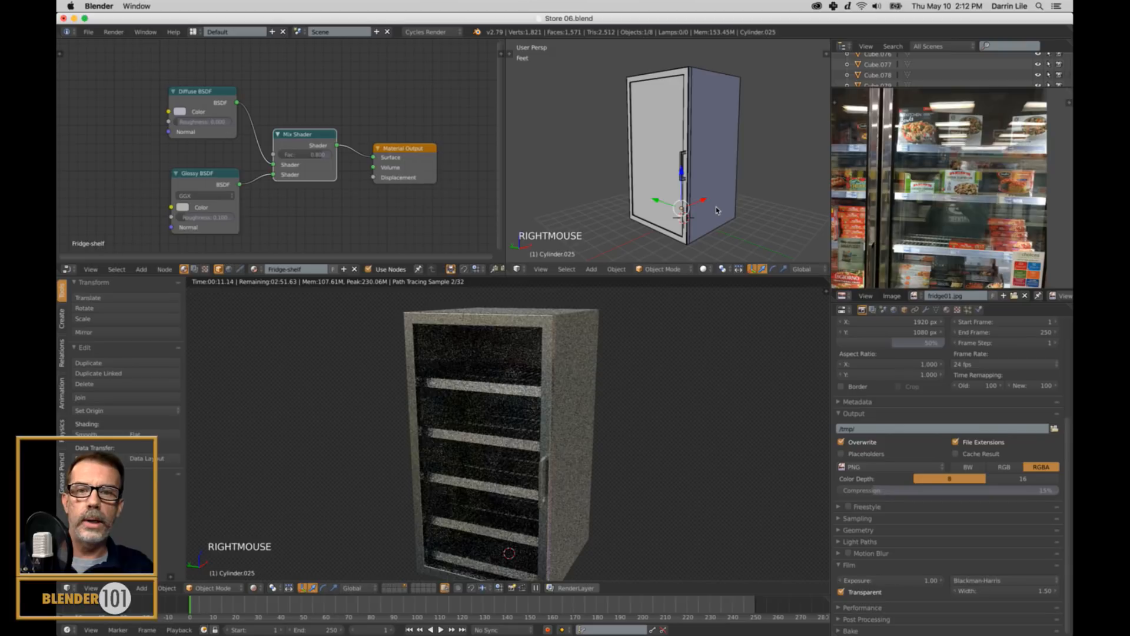
{"action": "right_click", "coordinate": [718, 222]}
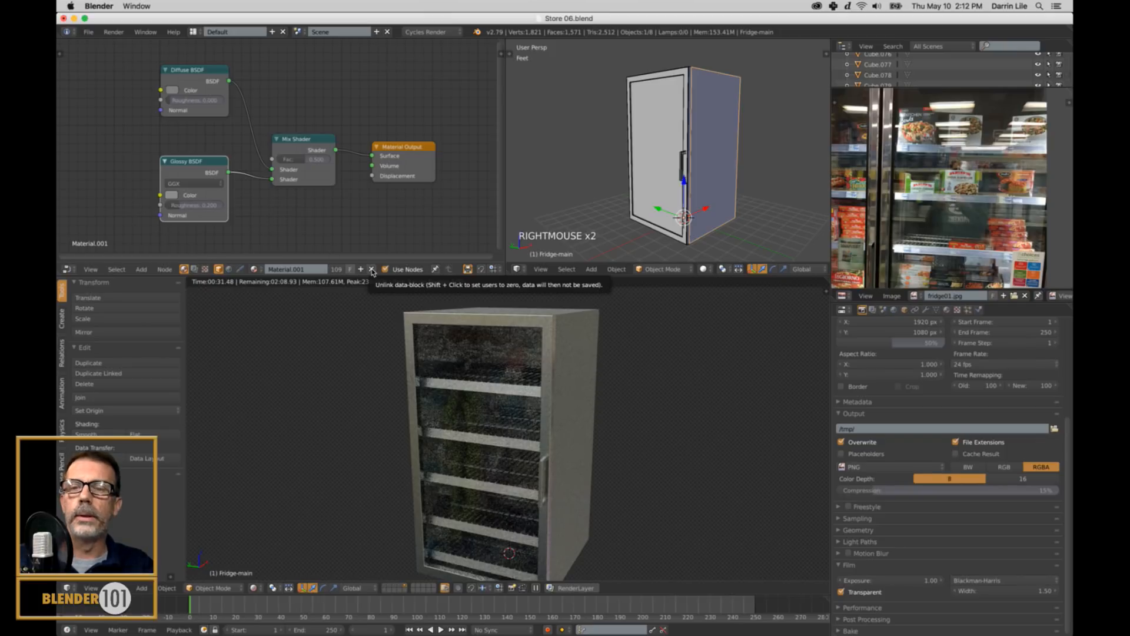
{"action": "right_click", "coordinate": [197, 157]}
{"action": "key", "text": "x"}
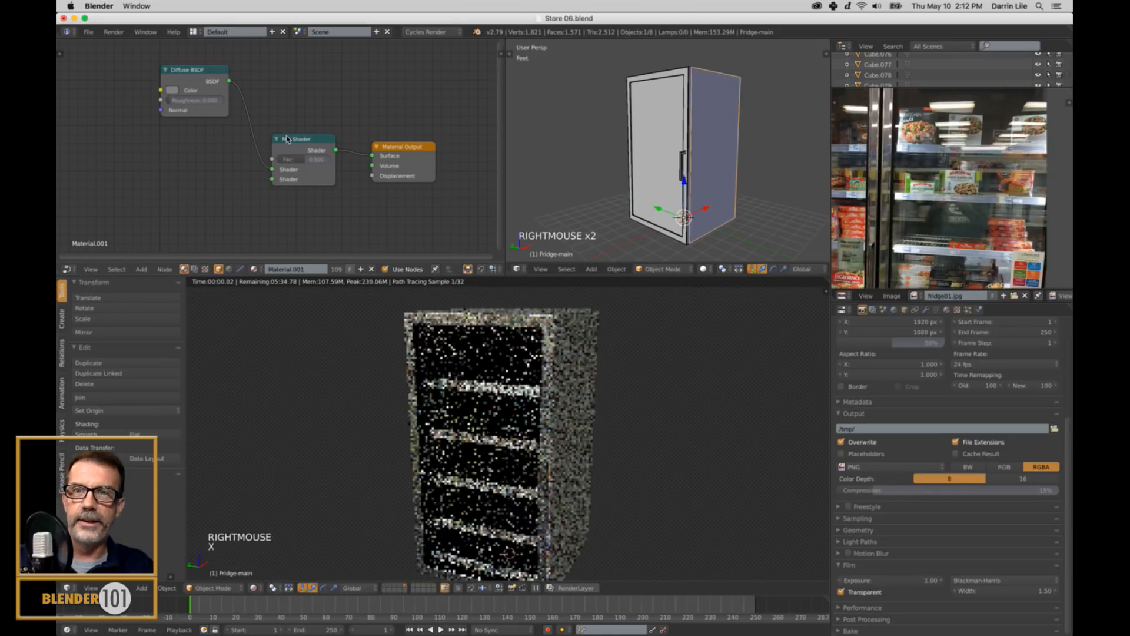
{"action": "right_click", "coordinate": [288, 140]}
{"action": "key", "text": "x"}
{"action": "left_click_drag", "start_coordinate": [229, 81], "coordinate": [372, 155]}
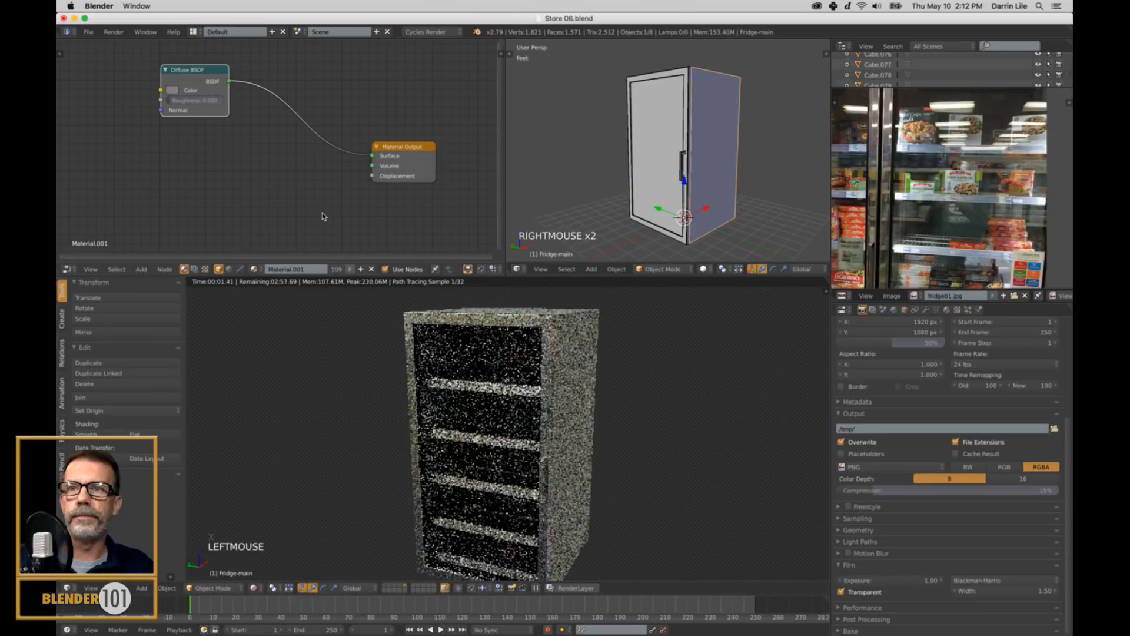
{"action": "left_click", "coordinate": [172, 90]}
{"action": "left_click_drag", "start_coordinate": [245, 116], "coordinate": [244, 102]}
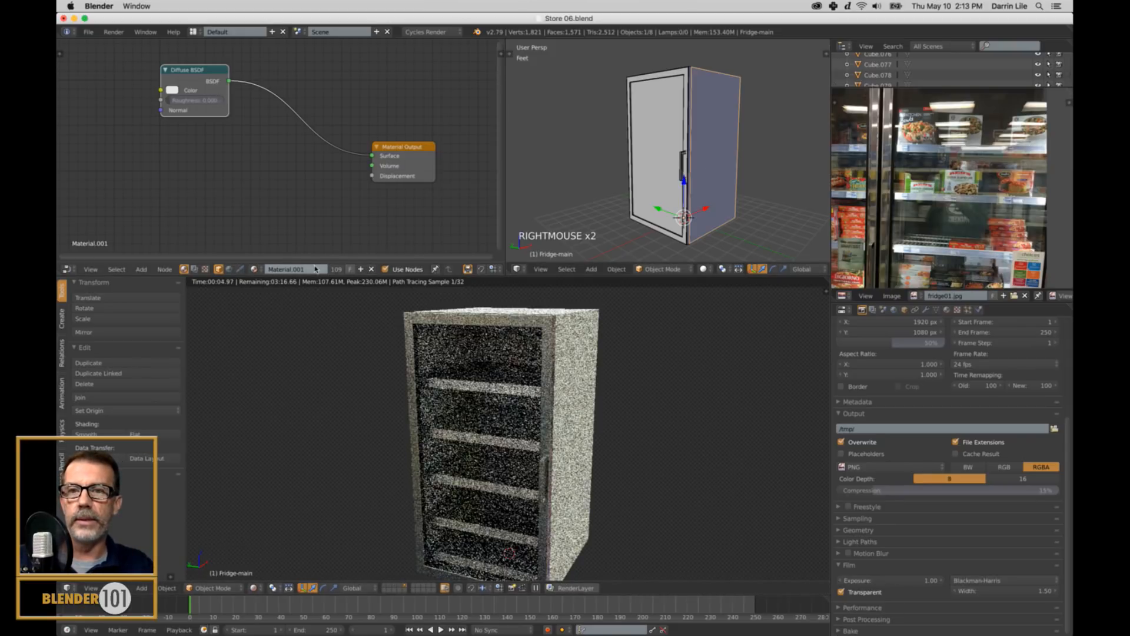
Replace Material.001 on the cabinet body with a new material named "Fridge-main metal".
{"action": "left_click", "coordinate": [351, 269]}
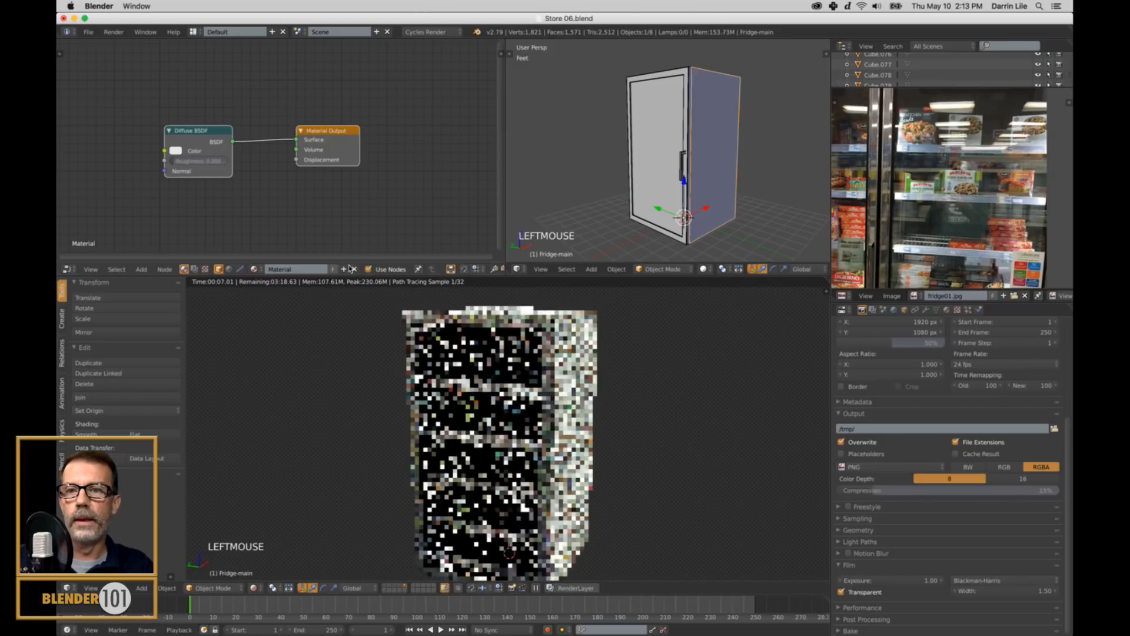
{"action": "double_click", "coordinate": [309, 269]}
{"action": "type", "text": "Fre"}
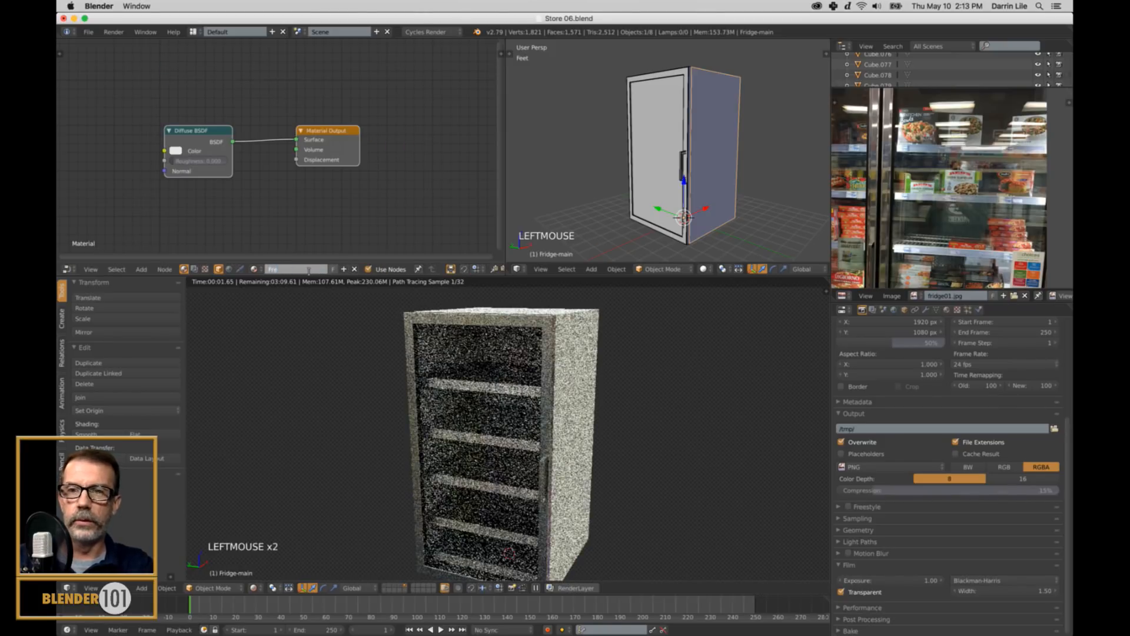
{"action": "type", "text": "d"}
{"action": "key", "text": "BackSpace"}
{"action": "key", "text": "BackSpace"}
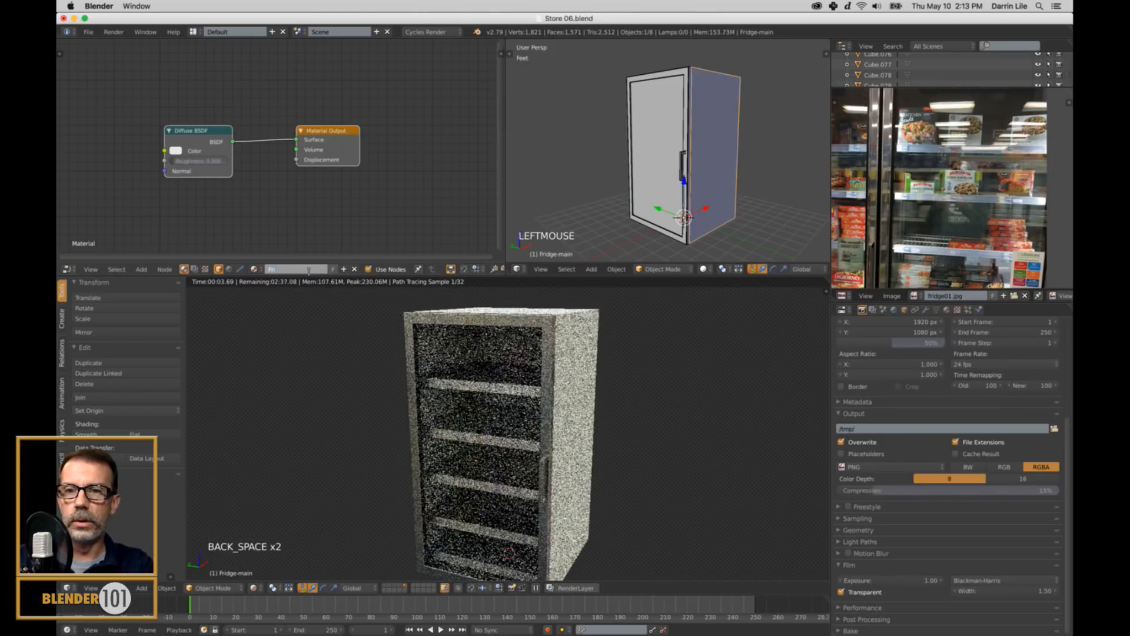
{"action": "type", "text": "idge-main"}
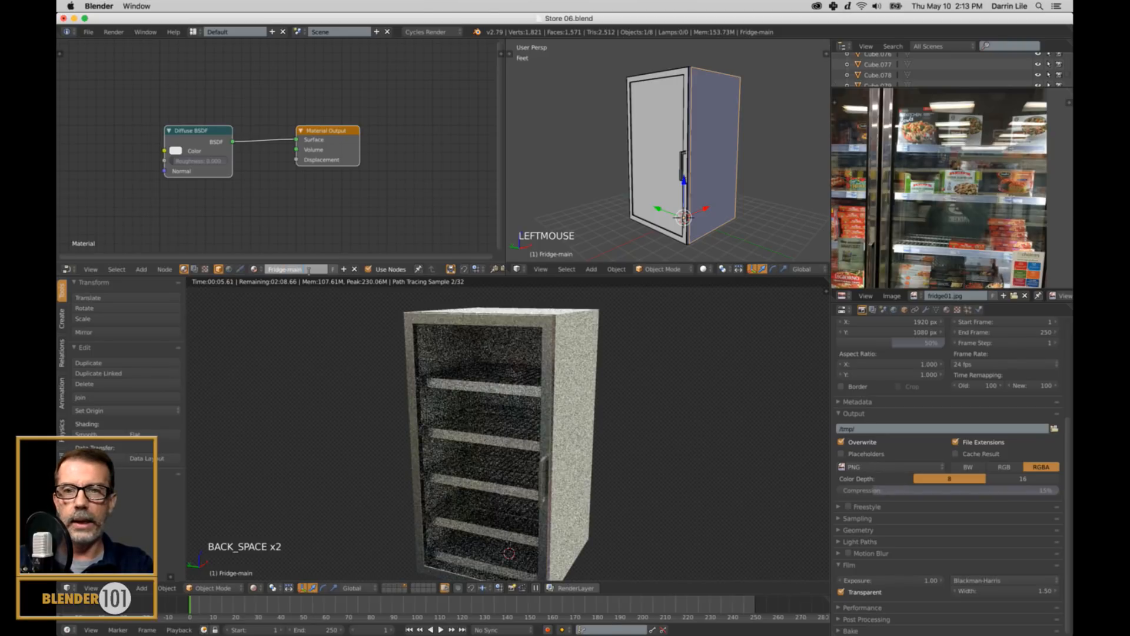
{"action": "type", "text": " n"}
{"action": "key", "text": "Return"}
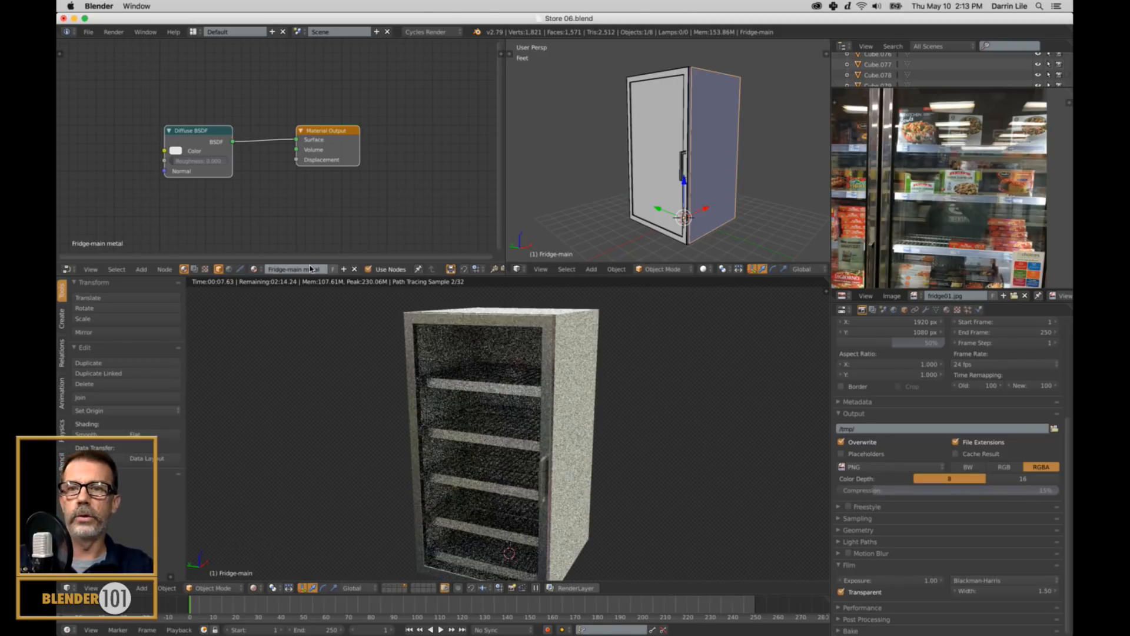
Spread the Diffuse BSDF and Material Output nodes apart and insert a Mix Shader on the link between them.
{"action": "left_click_drag", "start_coordinate": [217, 130], "coordinate": [209, 89]}
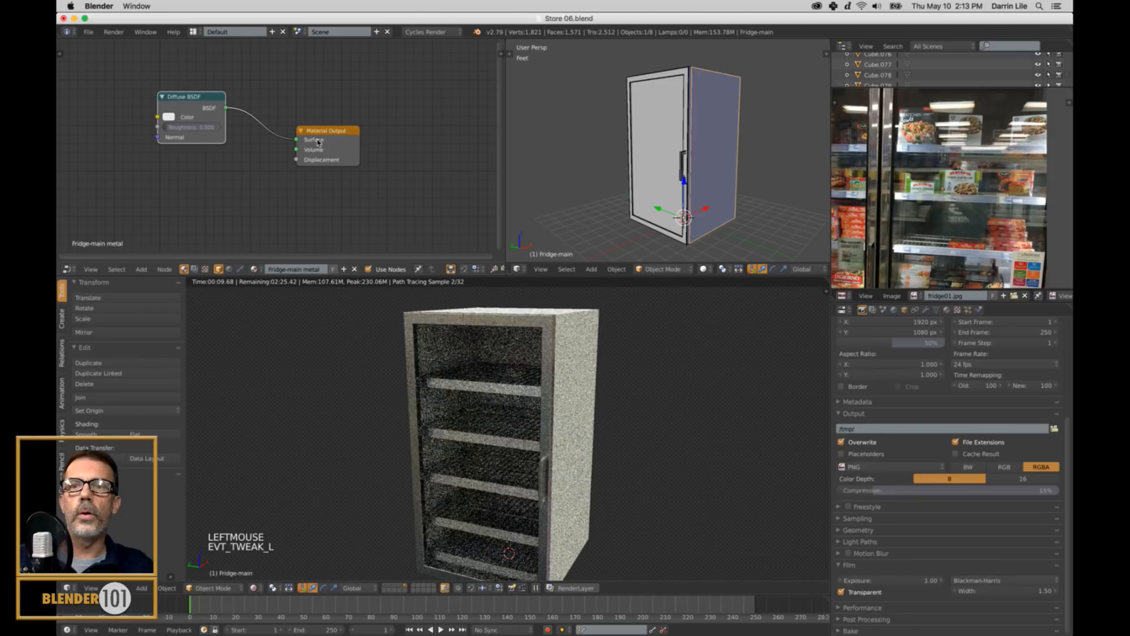
{"action": "left_click_drag", "start_coordinate": [331, 133], "coordinate": [396, 148]}
{"action": "key", "text": "shift+a"}
{"action": "mouse_move", "coordinate": [310, 145]}
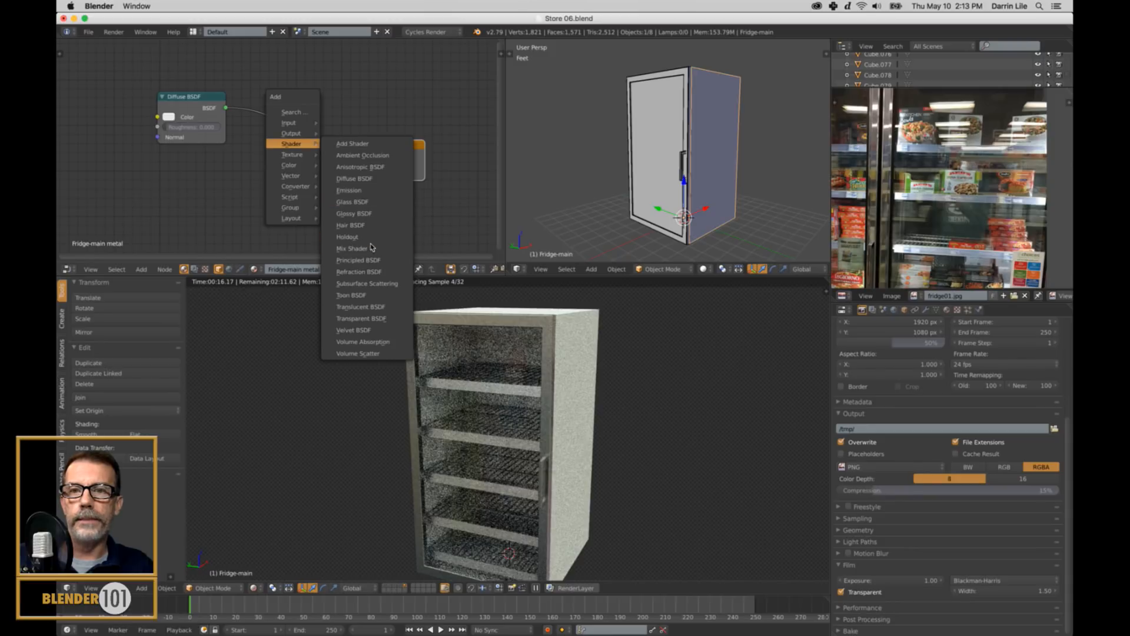
{"action": "left_click", "coordinate": [352, 249]}
{"action": "left_click", "coordinate": [280, 123]}
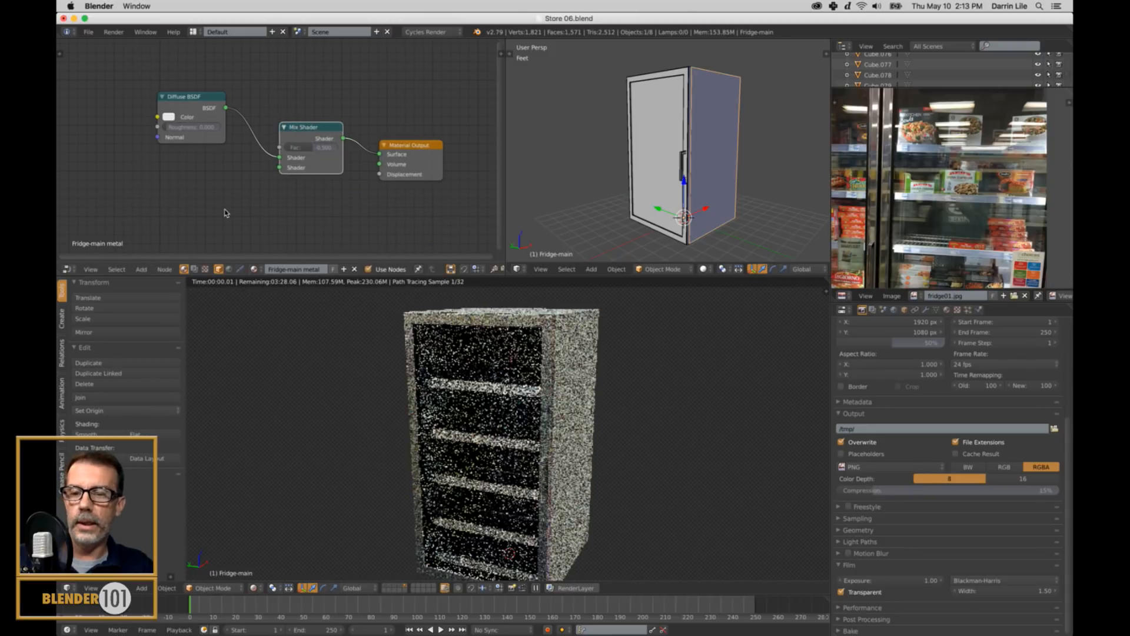
Add a Glossy BSDF below the Diffuse BSDF and connect it to the Mix Shader's second Shader input.
{"action": "key", "text": "shift+a"}
{"action": "mouse_move", "coordinate": [226, 212]}
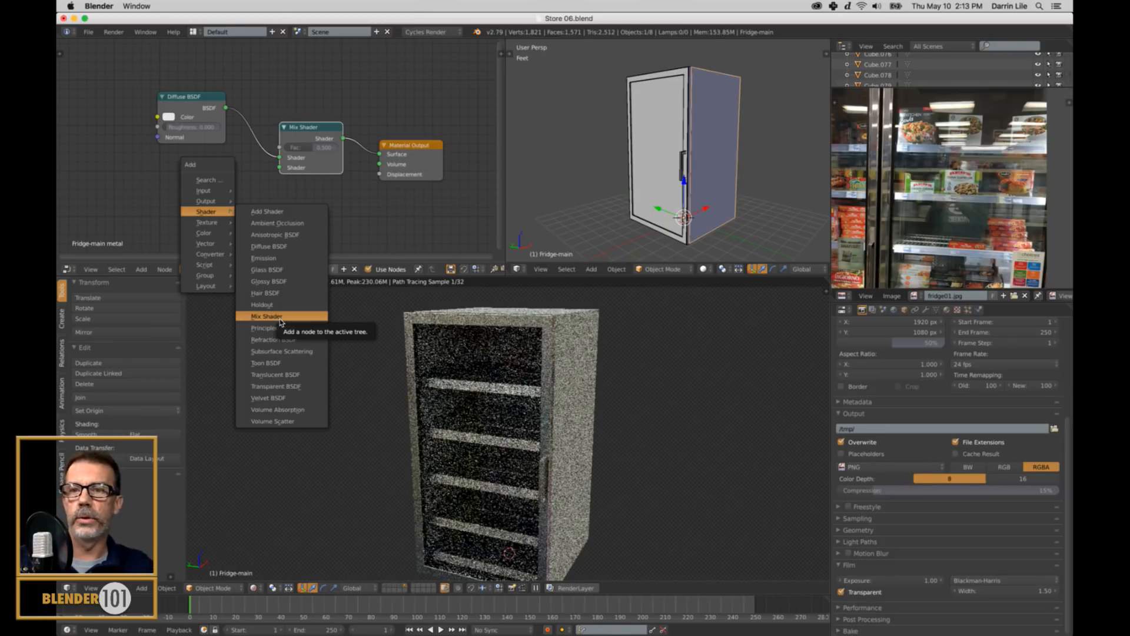
{"action": "left_click", "coordinate": [268, 281]}
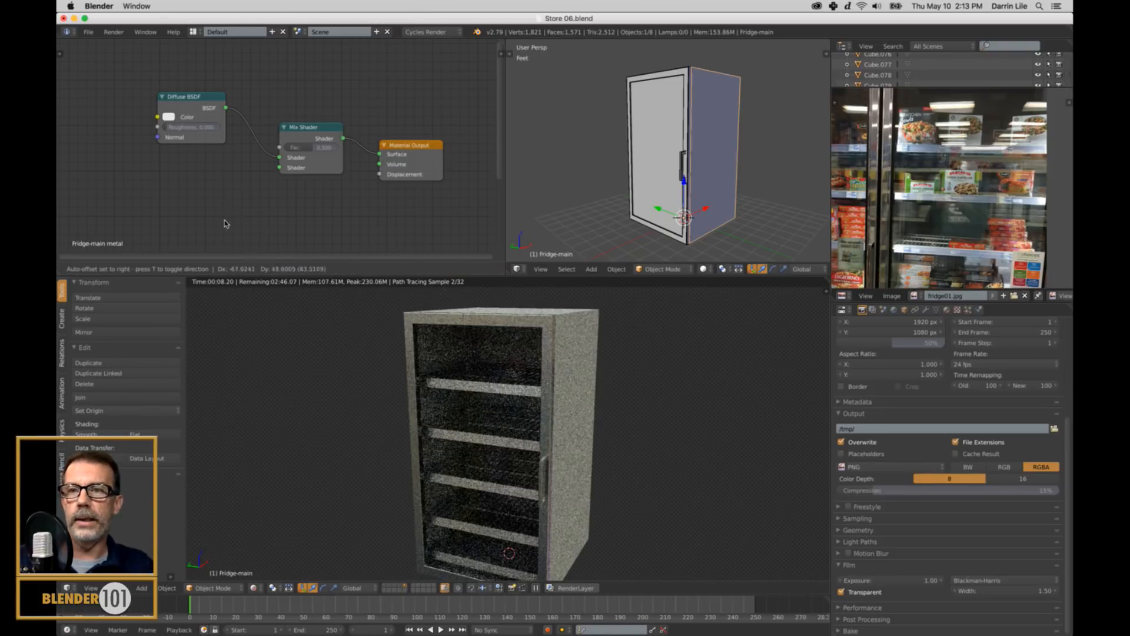
{"action": "left_click", "coordinate": [156, 168]}
{"action": "left_click_drag", "start_coordinate": [226, 183], "coordinate": [279, 170]}
Darken the Diffuse BSDF and Glossy BSDF colours of Fridge-main metal to light grey.
{"action": "left_click", "coordinate": [169, 116]}
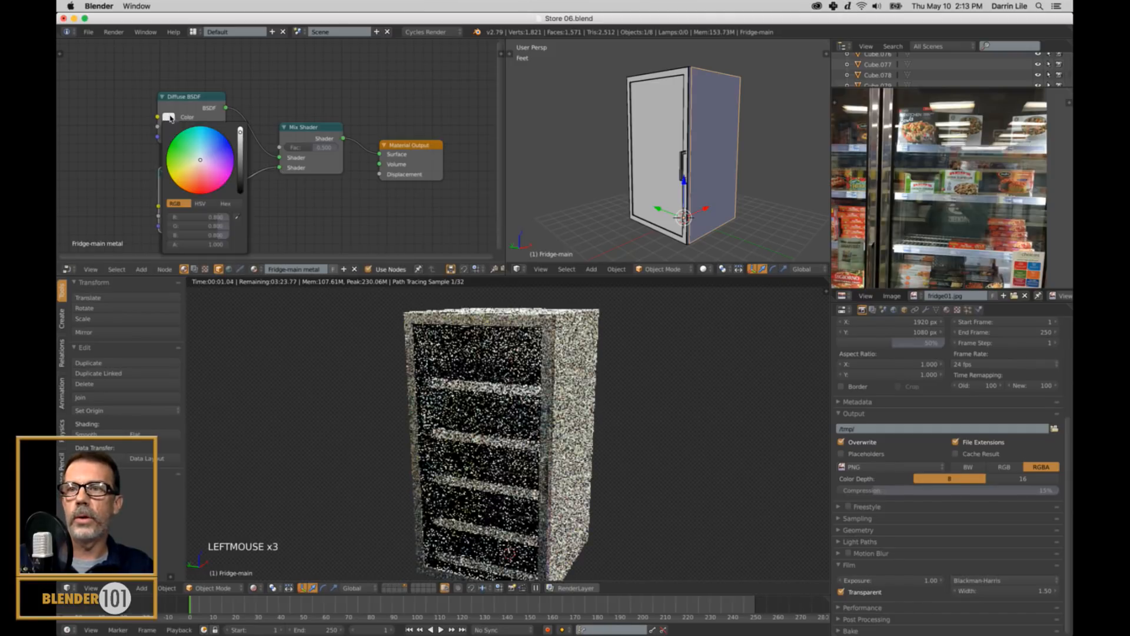
{"action": "left_click_drag", "start_coordinate": [241, 132], "coordinate": [241, 143]}
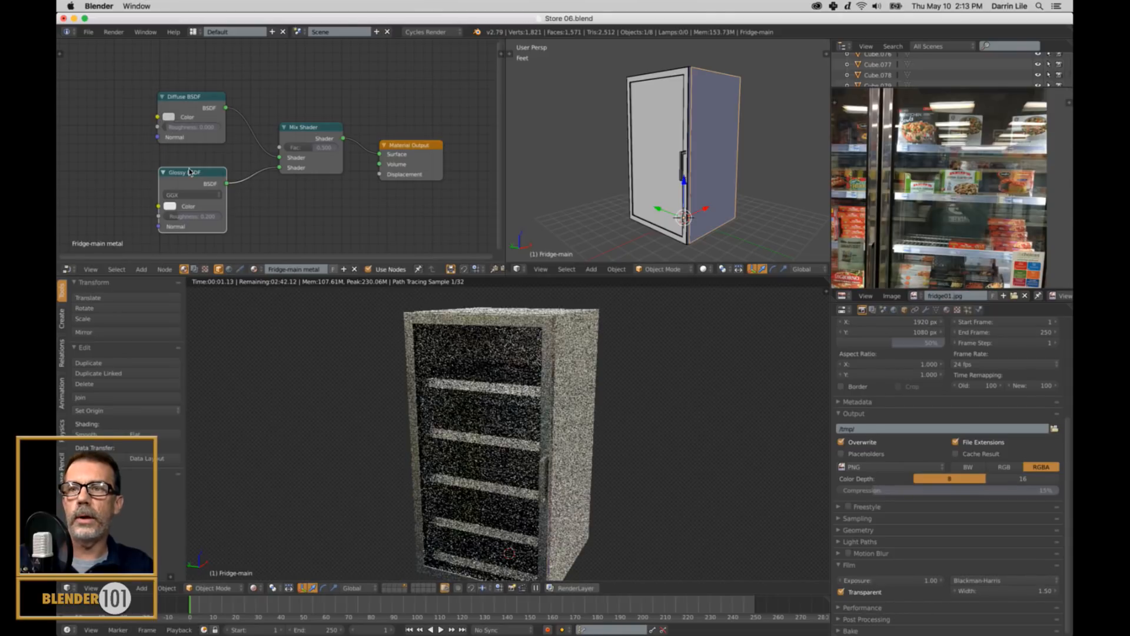
{"action": "left_click", "coordinate": [190, 171]}
{"action": "left_click", "coordinate": [174, 207]}
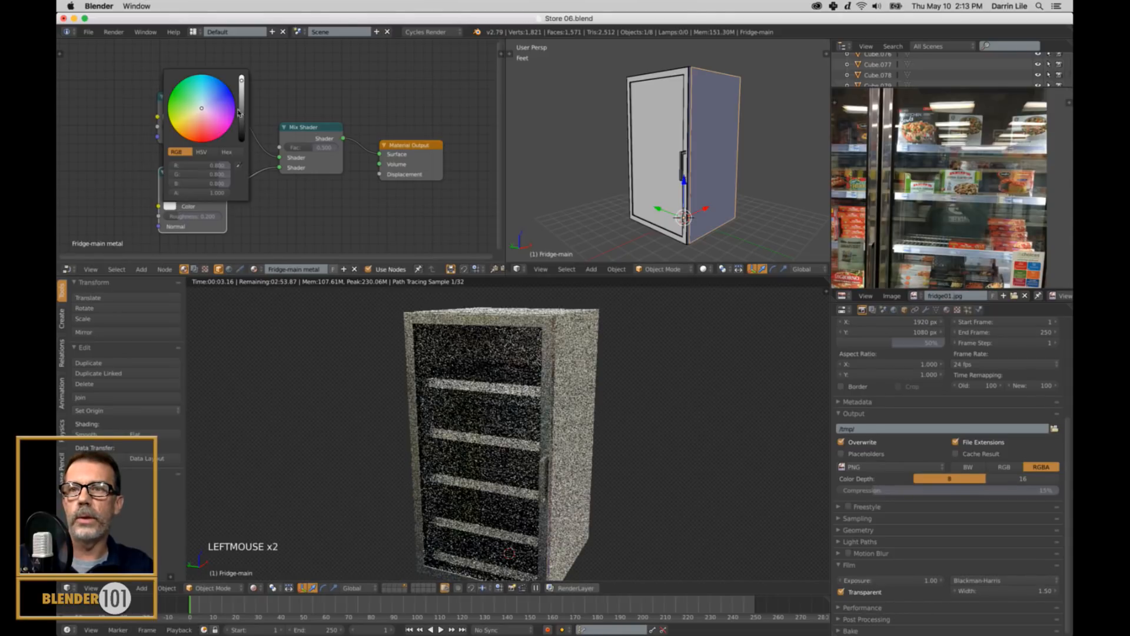
{"action": "left_click", "coordinate": [242, 92]}
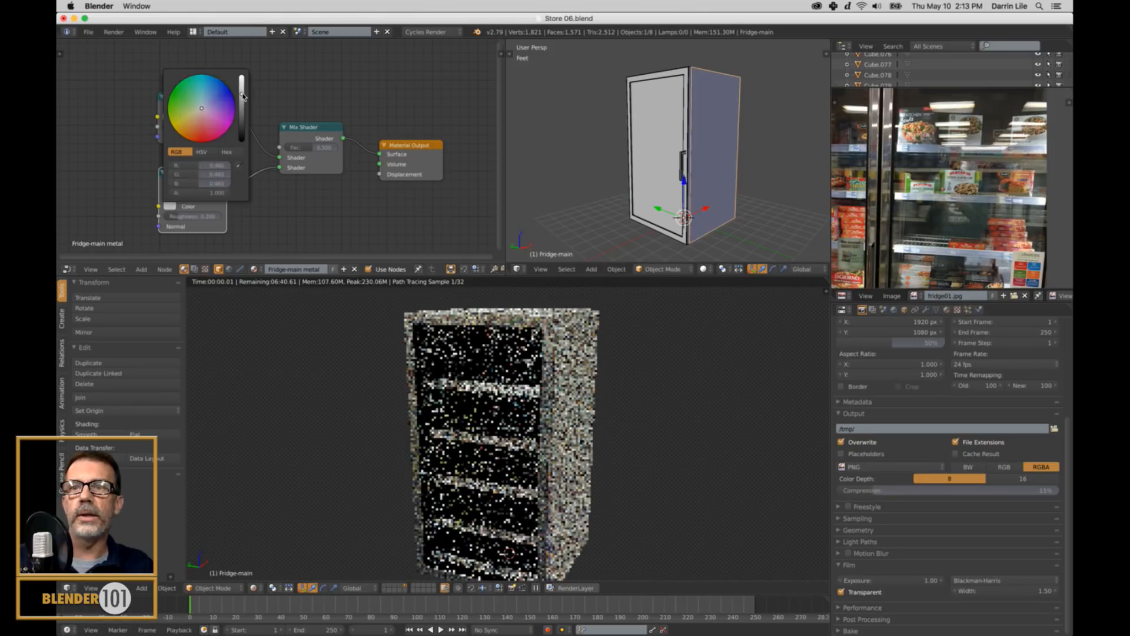
{"action": "left_click", "coordinate": [245, 96]}
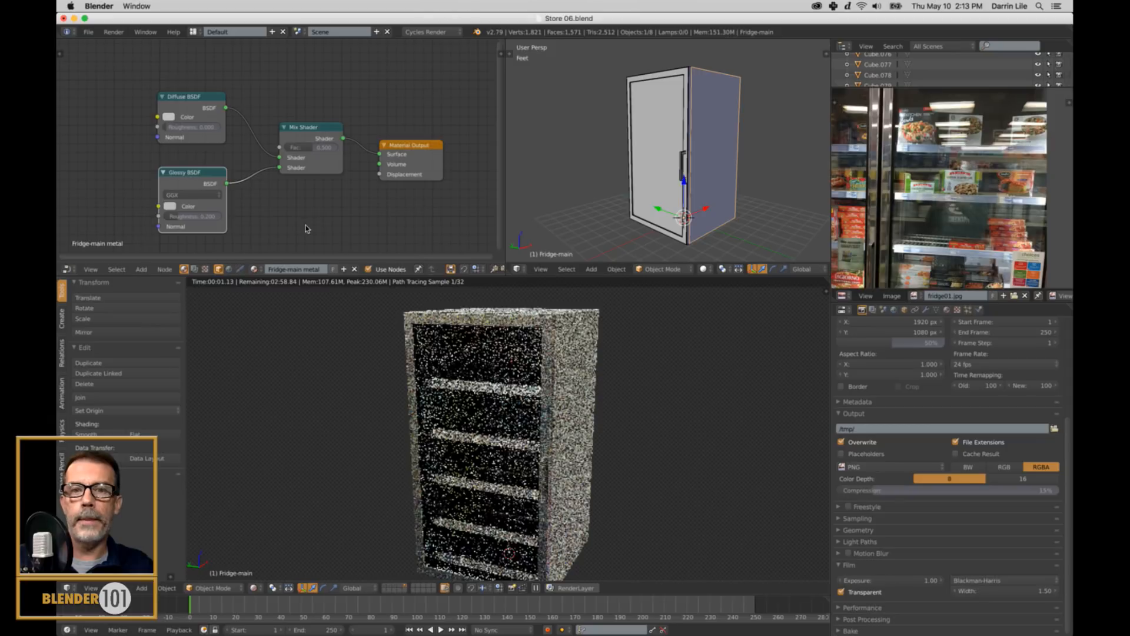
Set the Glossy BSDF roughness to 0.1 and shift the Diffuse BSDF node slightly higher.
{"action": "left_click_drag", "start_coordinate": [208, 98], "coordinate": [212, 92]}
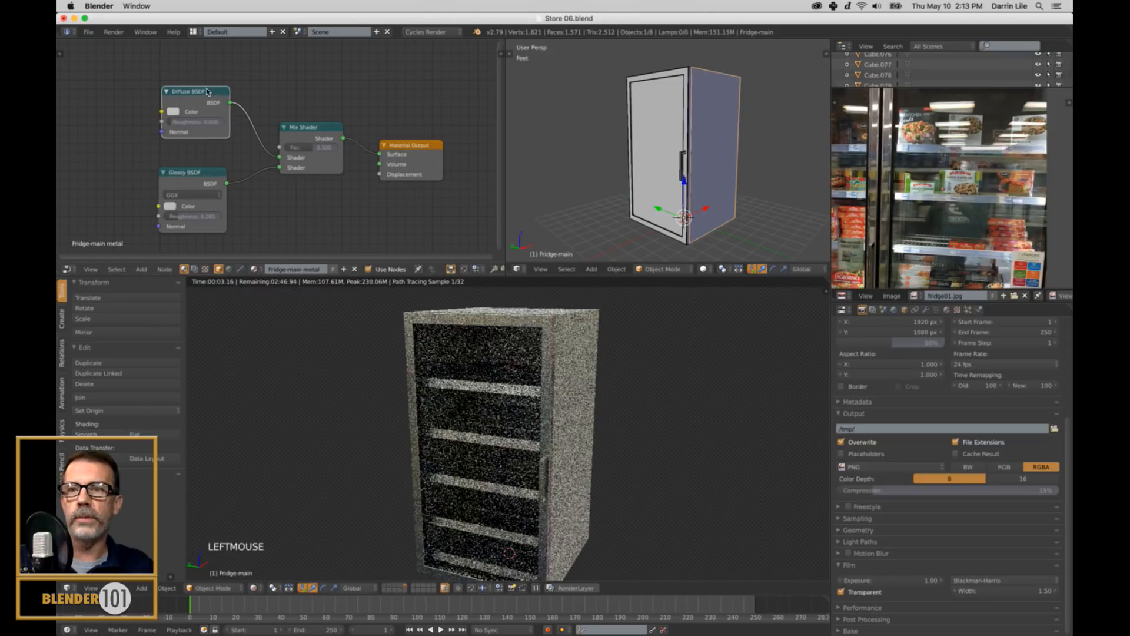
{"action": "double_click", "coordinate": [198, 217]}
{"action": "type", "text": ".1"}
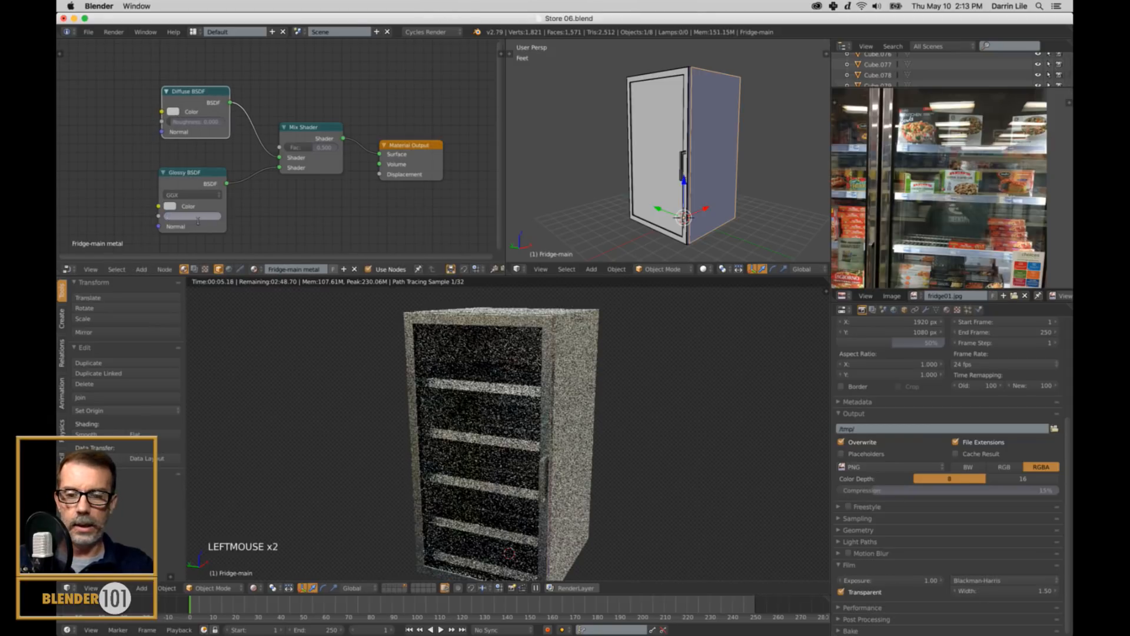
{"action": "key", "text": "Return"}
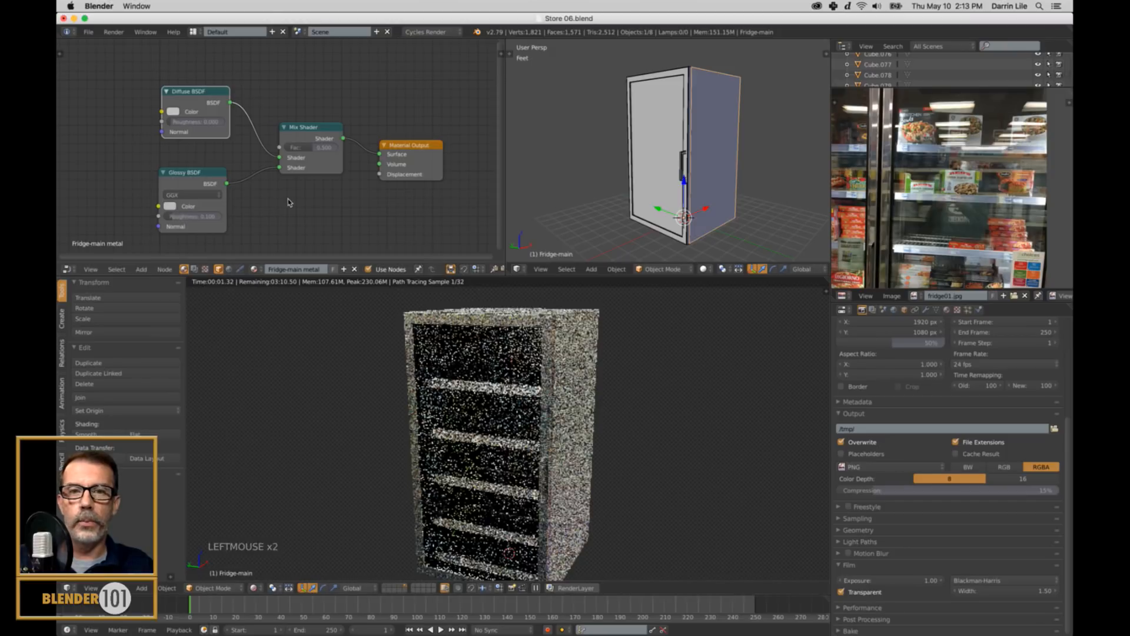
{"action": "left_click_drag", "start_coordinate": [204, 91], "coordinate": [202, 81]}
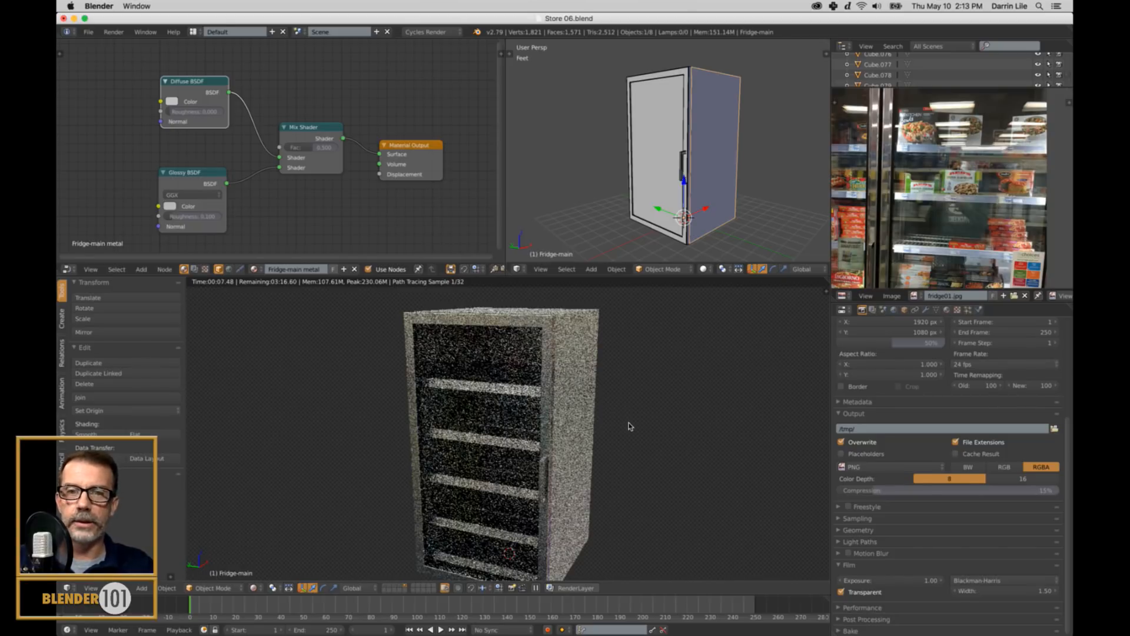
Select all the fridge parts and save the scene over Store 06.blend.
{"action": "middle_click_drag", "start_coordinate": [623, 501], "coordinate": [622, 488], "text": "shift"}
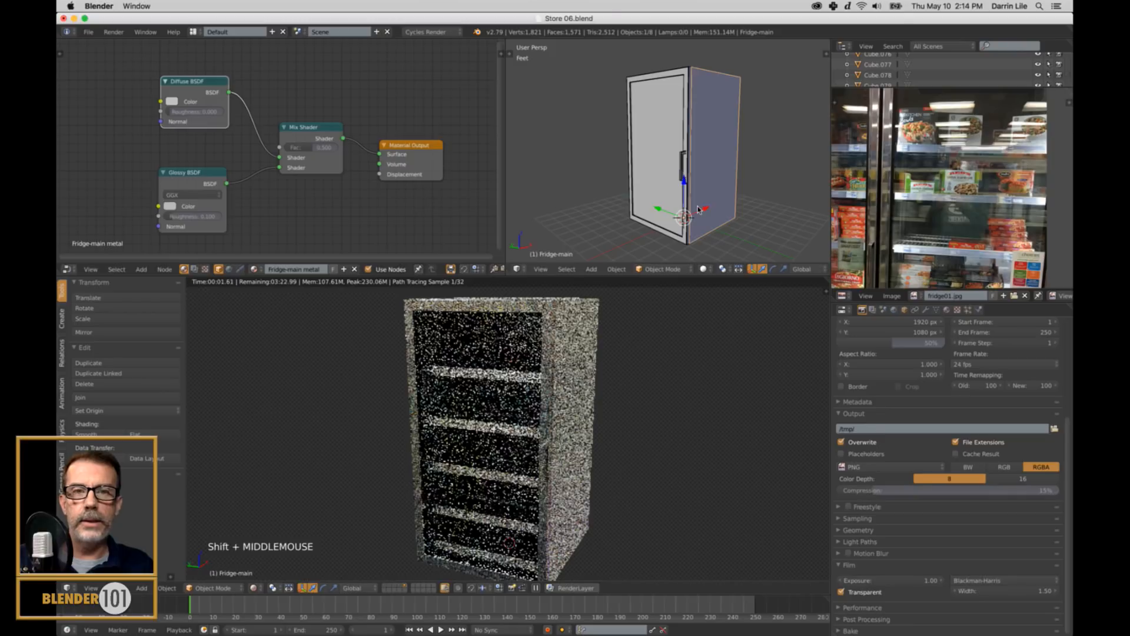
{"action": "scroll", "coordinate": [697, 209], "scroll_direction": "down", "scroll_amount": 2}
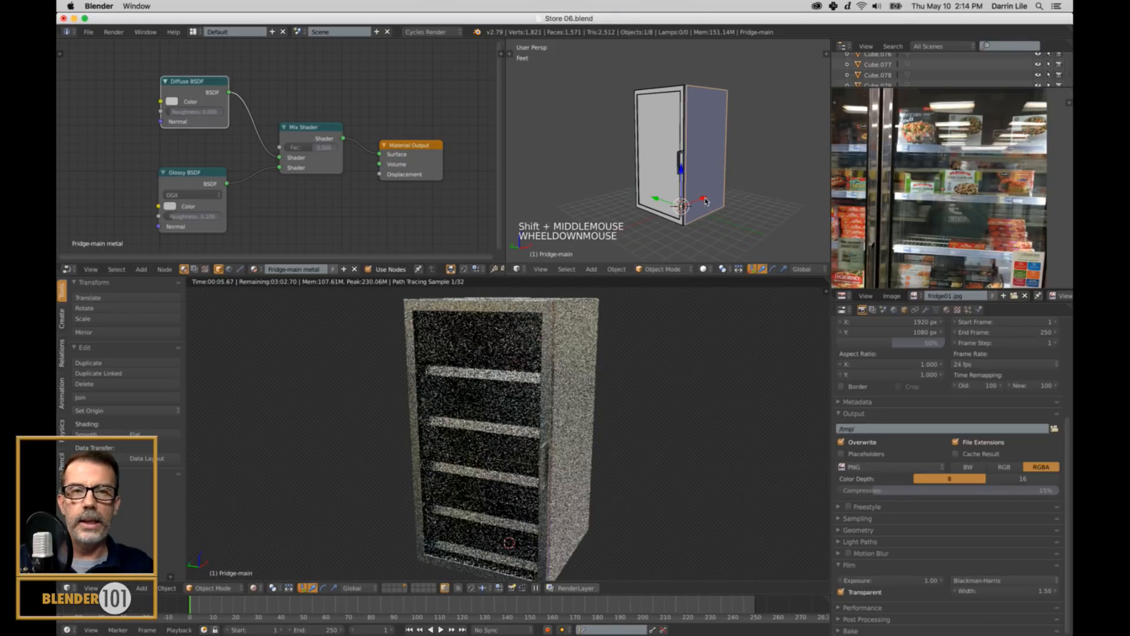
{"action": "middle_click_drag", "start_coordinate": [676, 189], "coordinate": [702, 201]}
{"action": "key", "text": "a"}
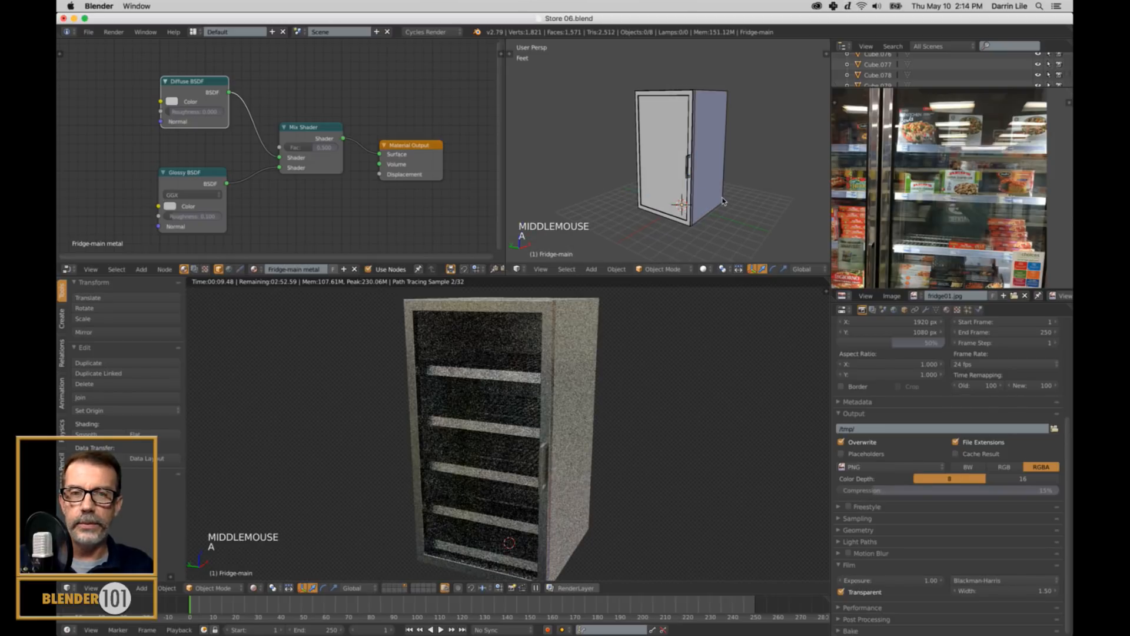
{"action": "key", "text": "a"}
{"action": "key", "text": "super+s"}
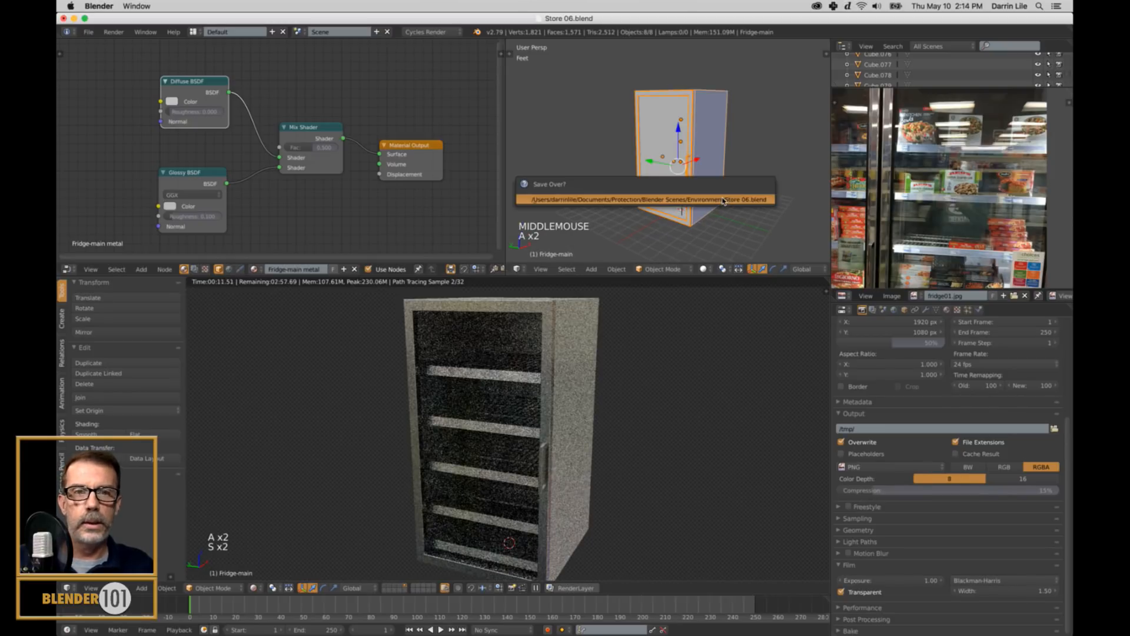
{"action": "left_click", "coordinate": [725, 202]}
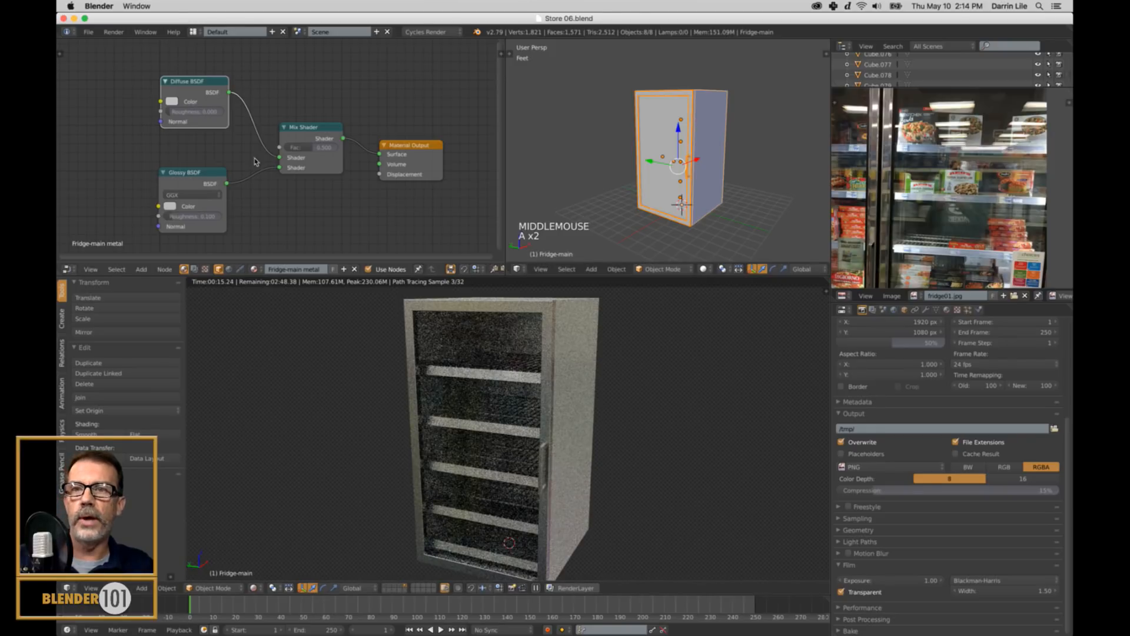
Return the lower 3D view to Solid shading and join the node editor and upper 3D view areas into one large 3D viewport.
{"action": "left_click", "coordinate": [255, 588]}
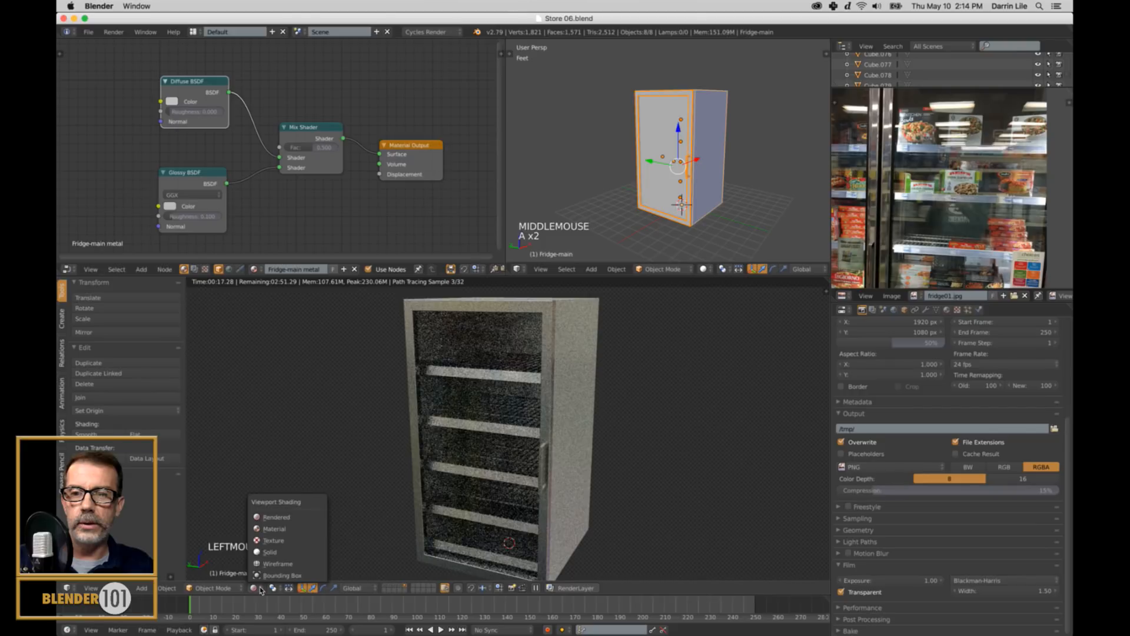
{"action": "left_click", "coordinate": [280, 537]}
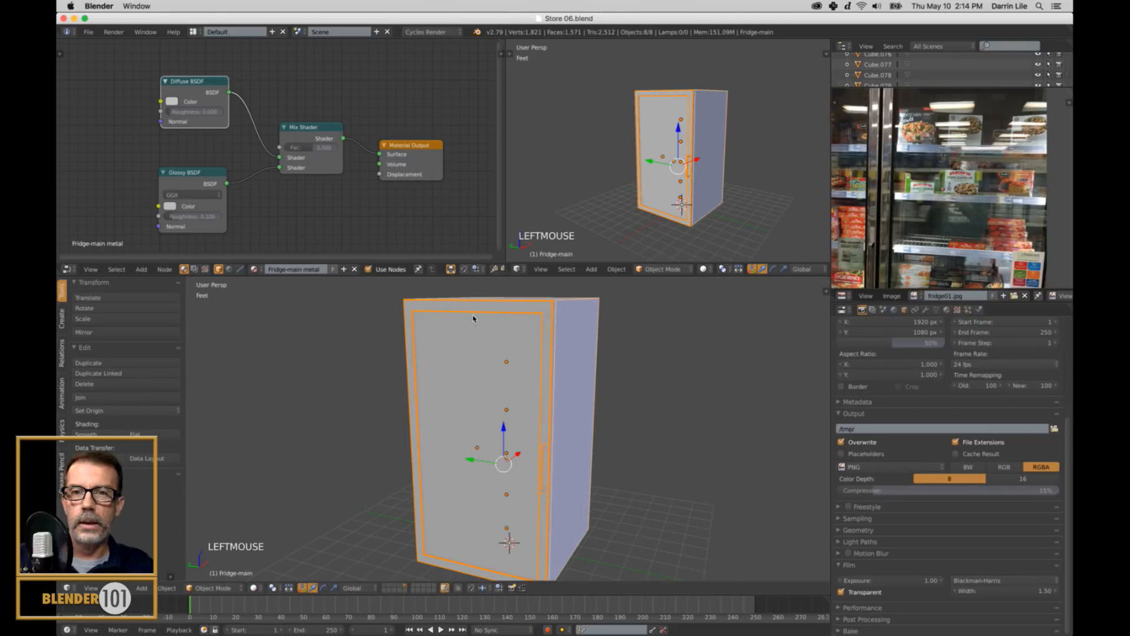
{"action": "right_click", "coordinate": [500, 277]}
{"action": "left_click", "coordinate": [496, 287]}
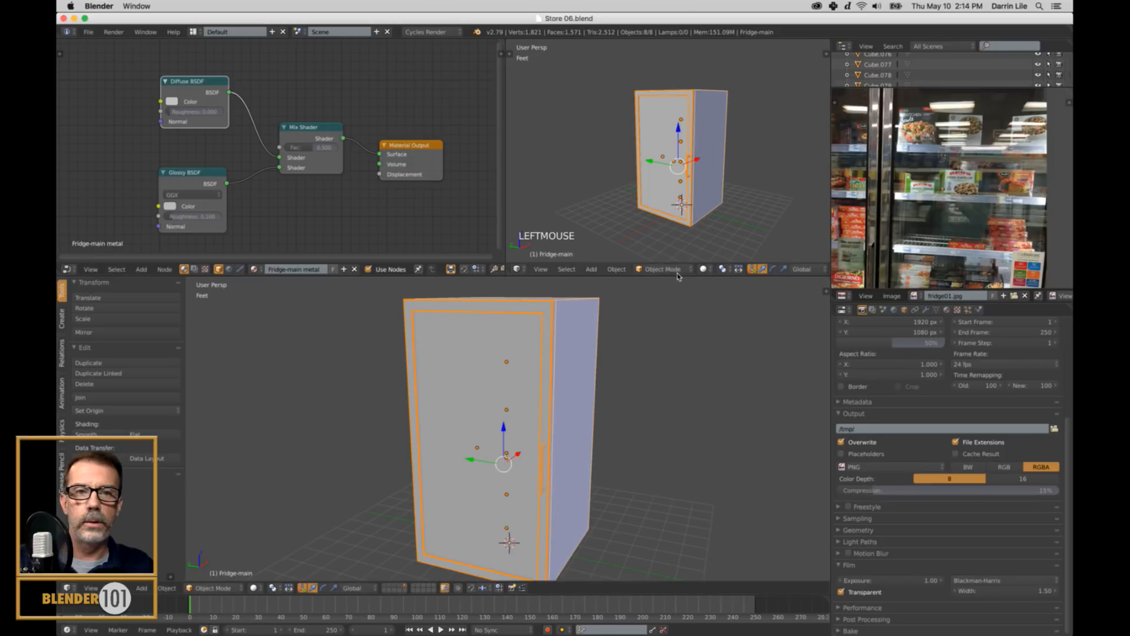
{"action": "right_click", "coordinate": [509, 208]}
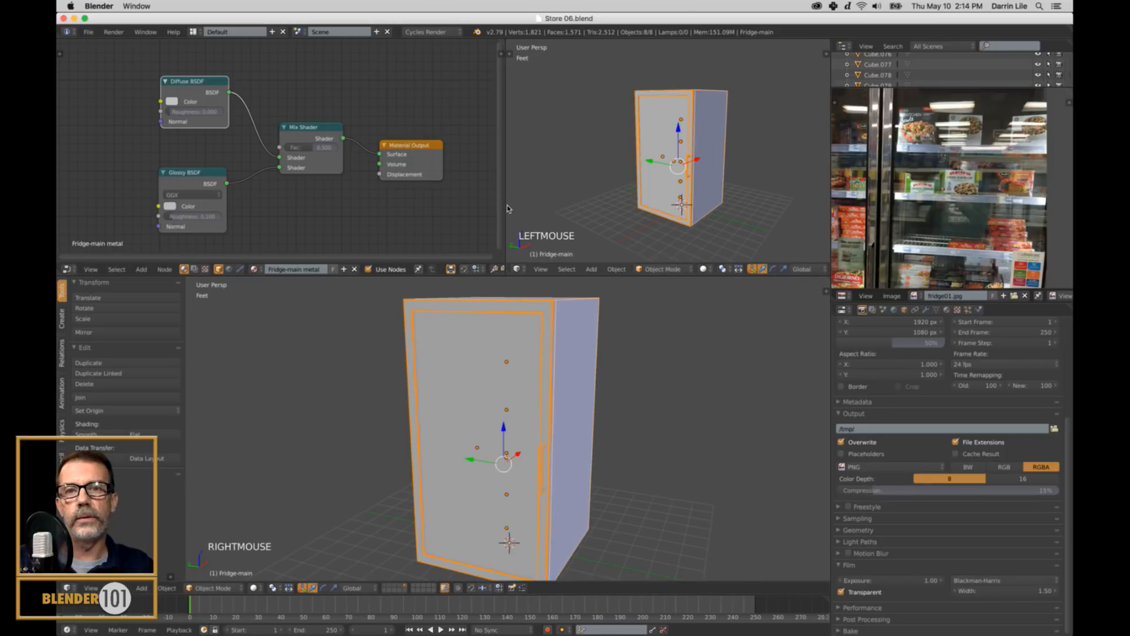
{"action": "right_click", "coordinate": [506, 208]}
{"action": "left_click", "coordinate": [506, 208]}
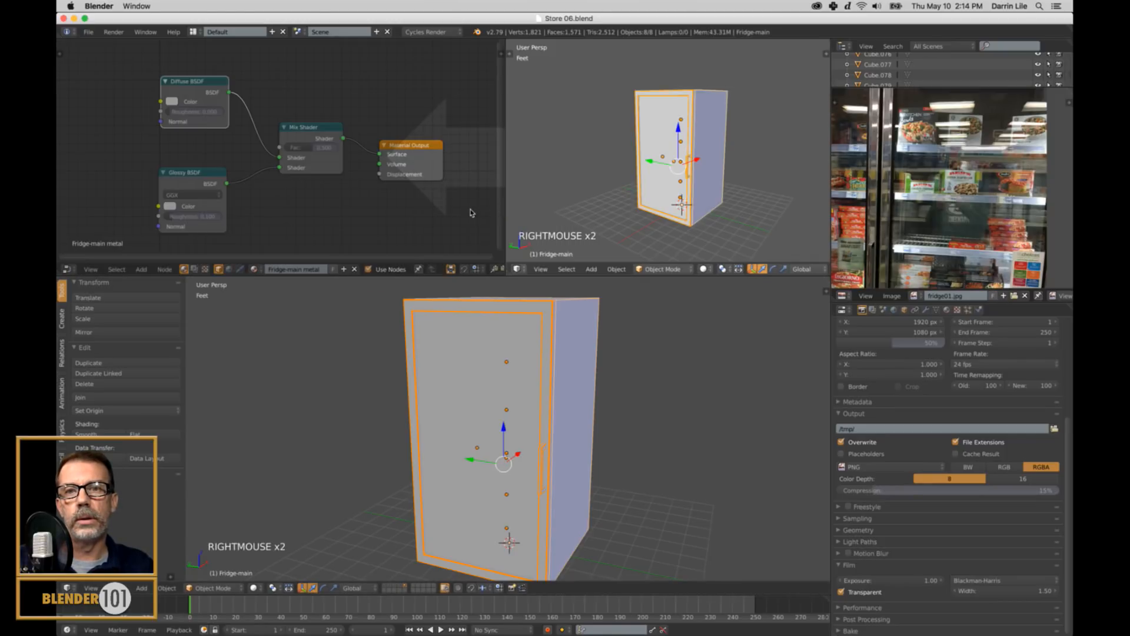
{"action": "left_click", "coordinate": [471, 213]}
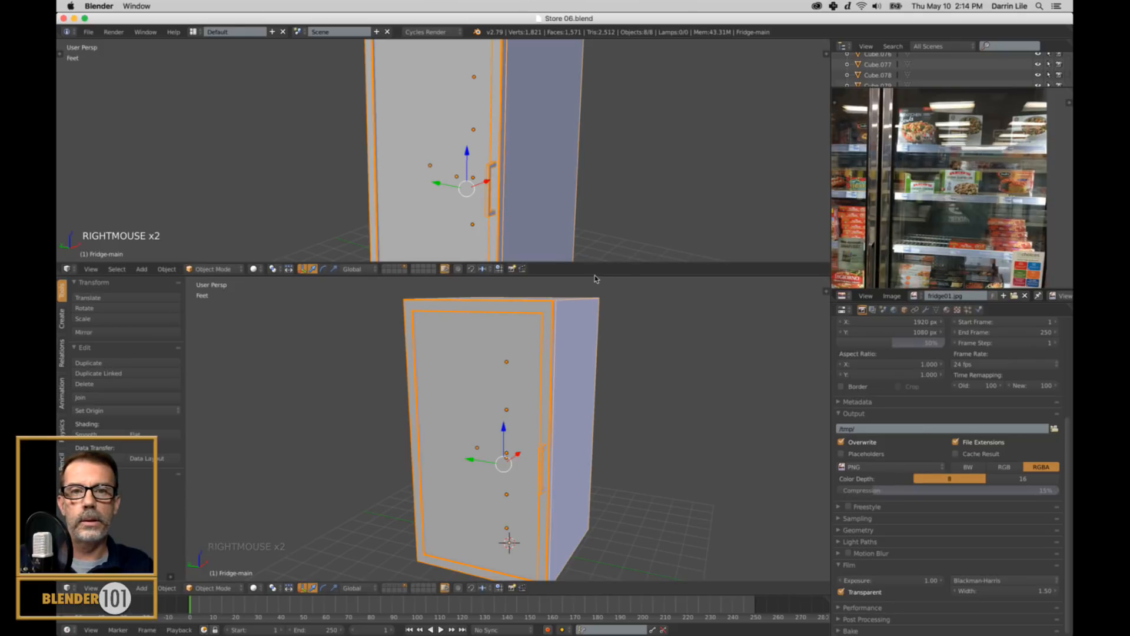
{"action": "right_click", "coordinate": [595, 279]}
{"action": "left_click", "coordinate": [594, 274]}
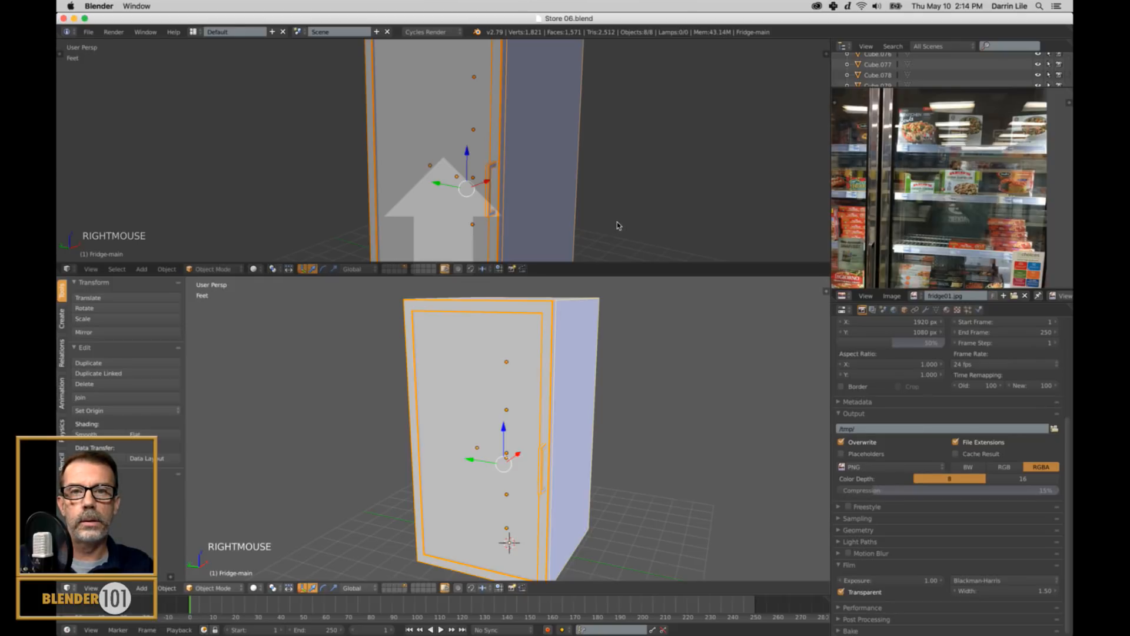
{"action": "left_click", "coordinate": [617, 225]}
Deselect all objects and save over Store 06.blend again.
{"action": "key", "text": "a"}
{"action": "middle_click_drag", "start_coordinate": [616, 227], "coordinate": [620, 210], "text": "shift"}
{"action": "key", "text": "super+s"}
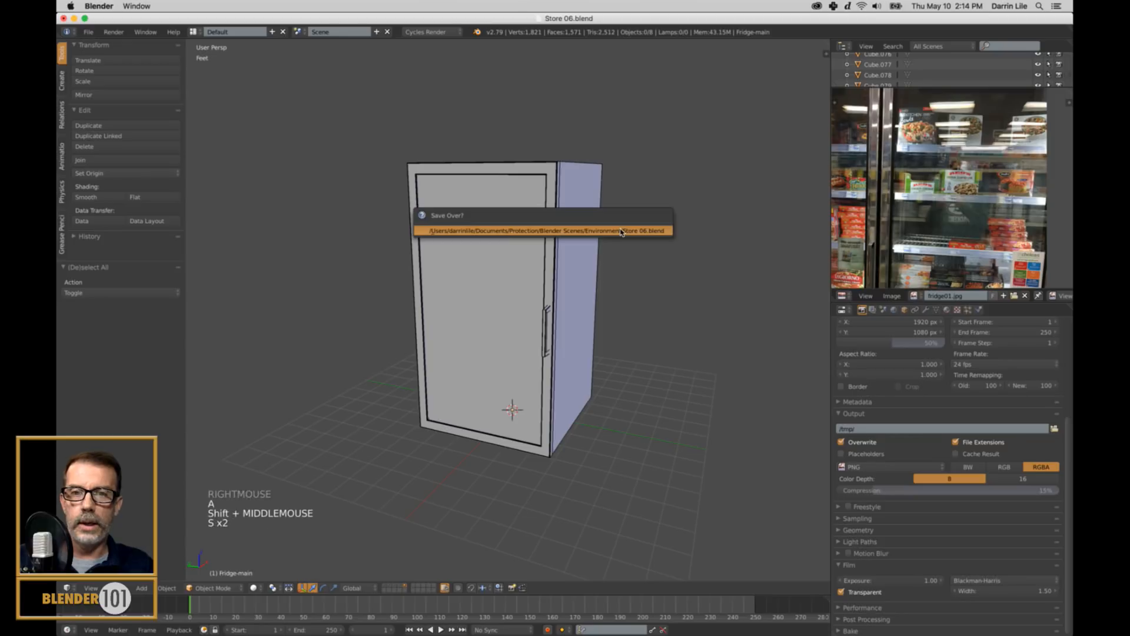
{"action": "left_click", "coordinate": [621, 231]}
Try setting the origins of all fridge parts to the 3D cursor, and undo it.
{"action": "scroll", "coordinate": [621, 232], "scroll_direction": "down", "scroll_amount": 2}
{"action": "key", "text": "a"}
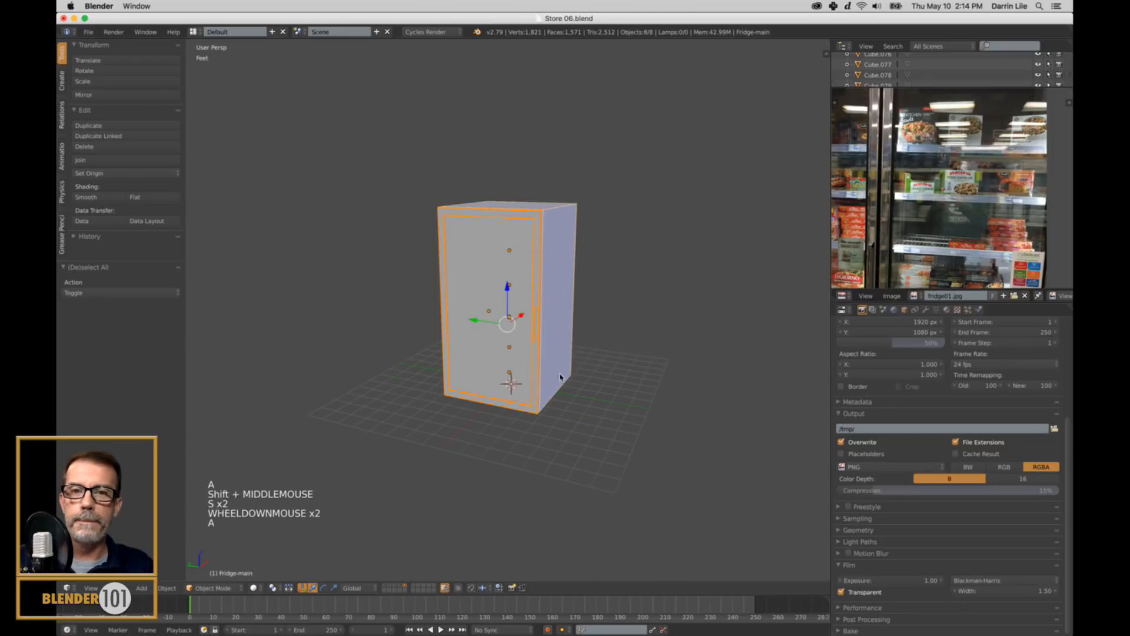
{"action": "middle_click_drag", "start_coordinate": [570, 425], "coordinate": [518, 421]}
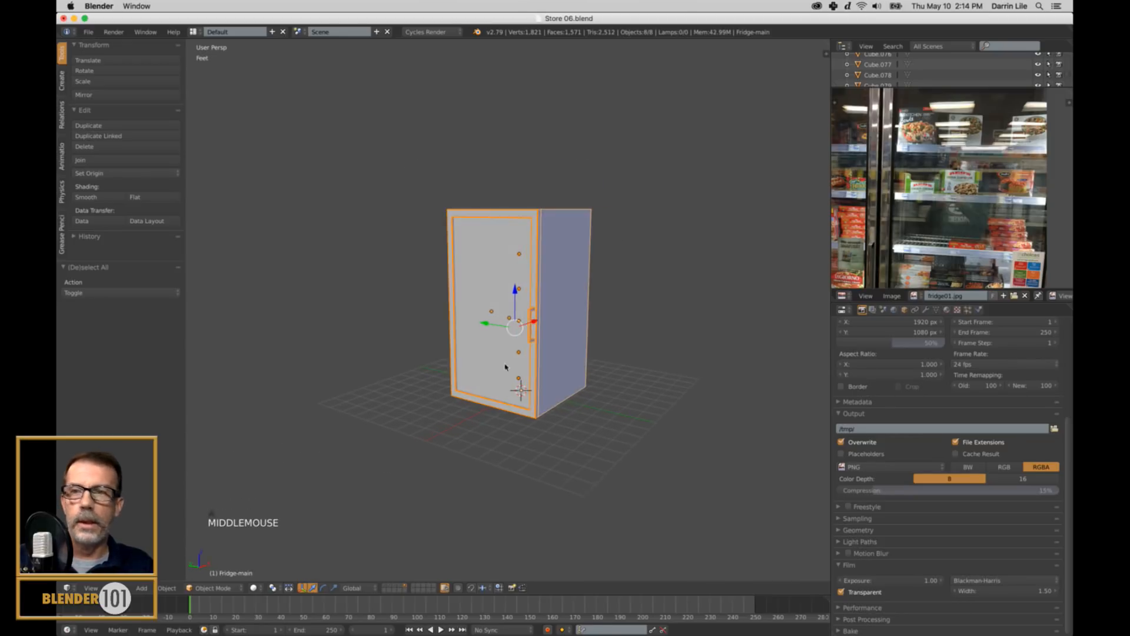
{"action": "left_click", "coordinate": [98, 173]}
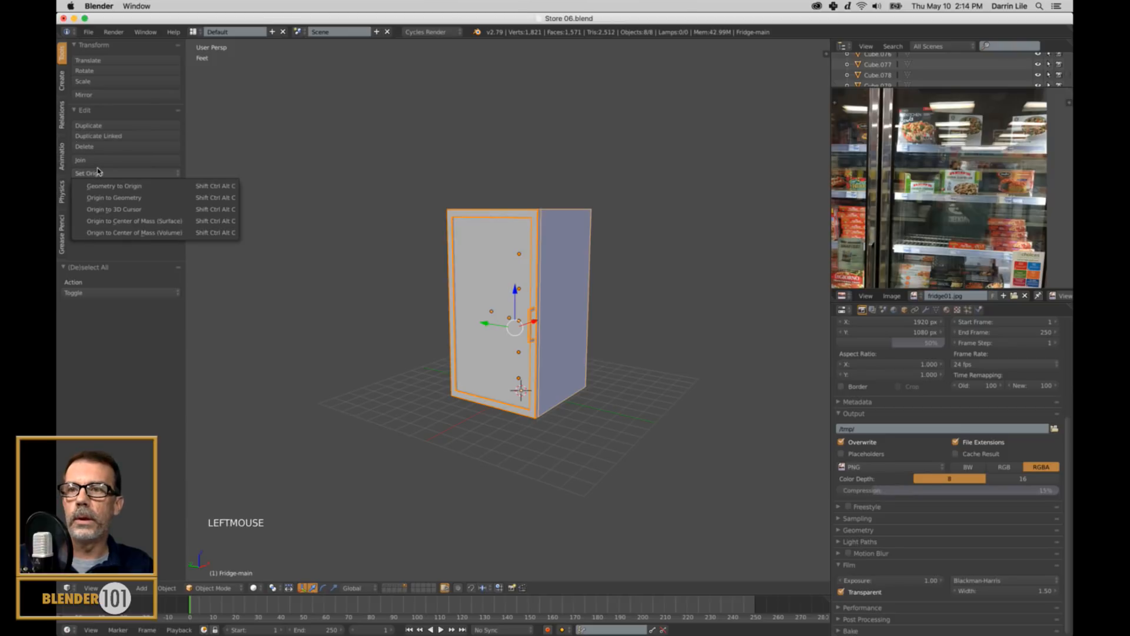
{"action": "left_click", "coordinate": [125, 210]}
{"action": "middle_click_drag", "start_coordinate": [561, 457], "coordinate": [589, 433]}
{"action": "key", "text": "super+z"}
{"action": "key", "text": "a"}
{"action": "scroll", "coordinate": [568, 446], "scroll_direction": "up", "scroll_amount": 4}
{"action": "scroll", "coordinate": [589, 436], "scroll_direction": "down", "scroll_amount": 3}
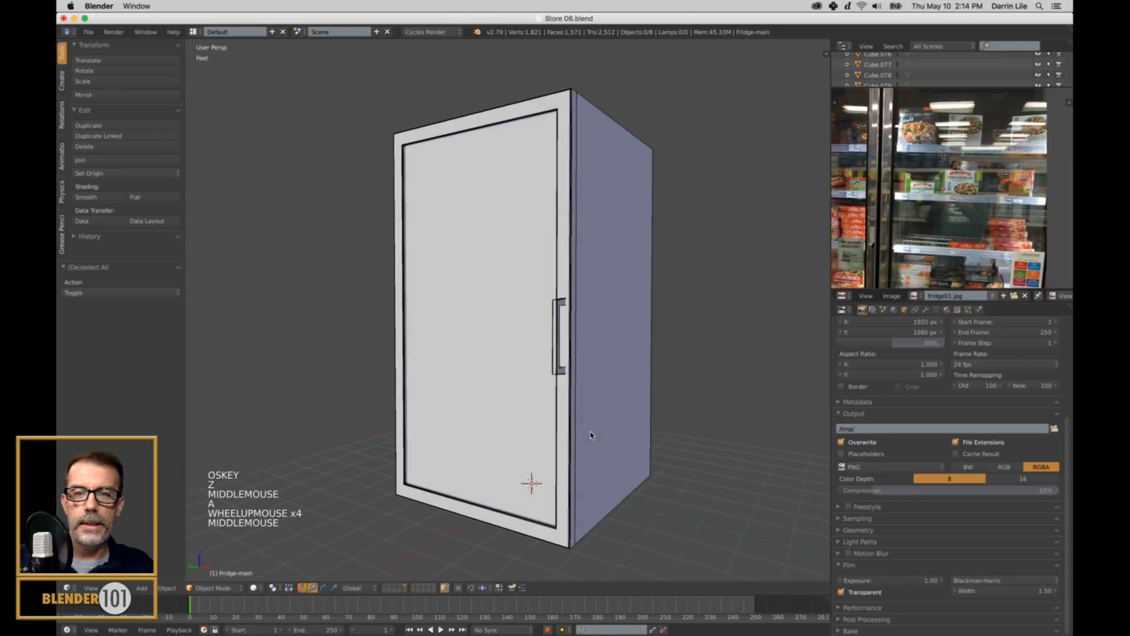
{"action": "key", "text": "shift+a"}
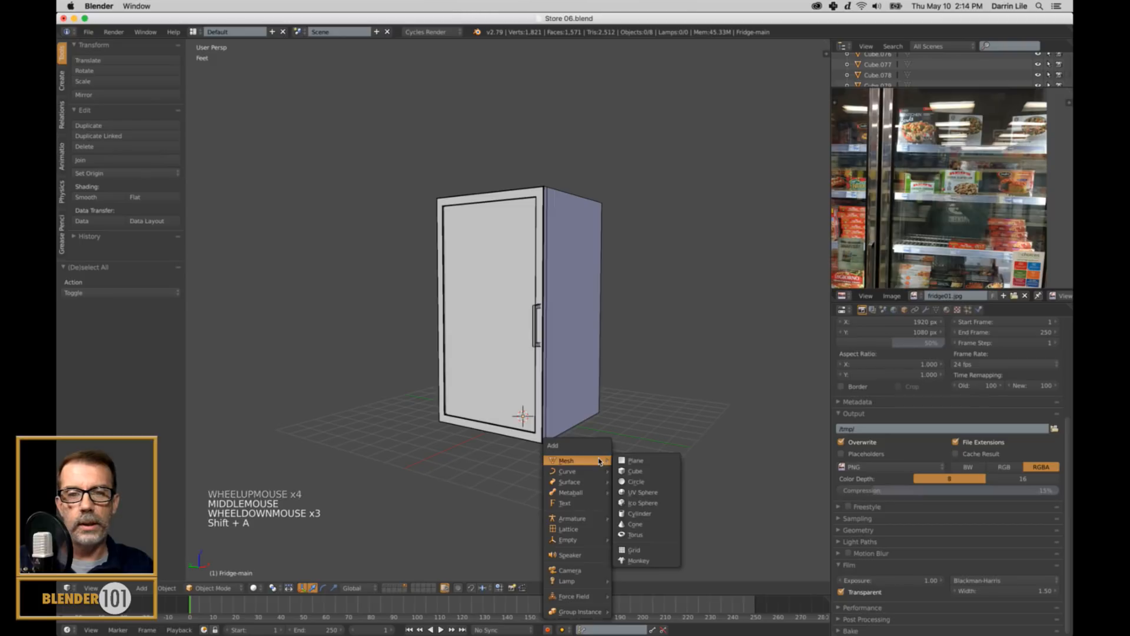
{"action": "mouse_move", "coordinate": [639, 434]}
{"action": "middle_mouse_down"}
{"action": "mouse_move", "coordinate": [628, 470]}
{"action": "mouse_move", "coordinate": [633, 444]}
{"action": "middle_mouse_up"}
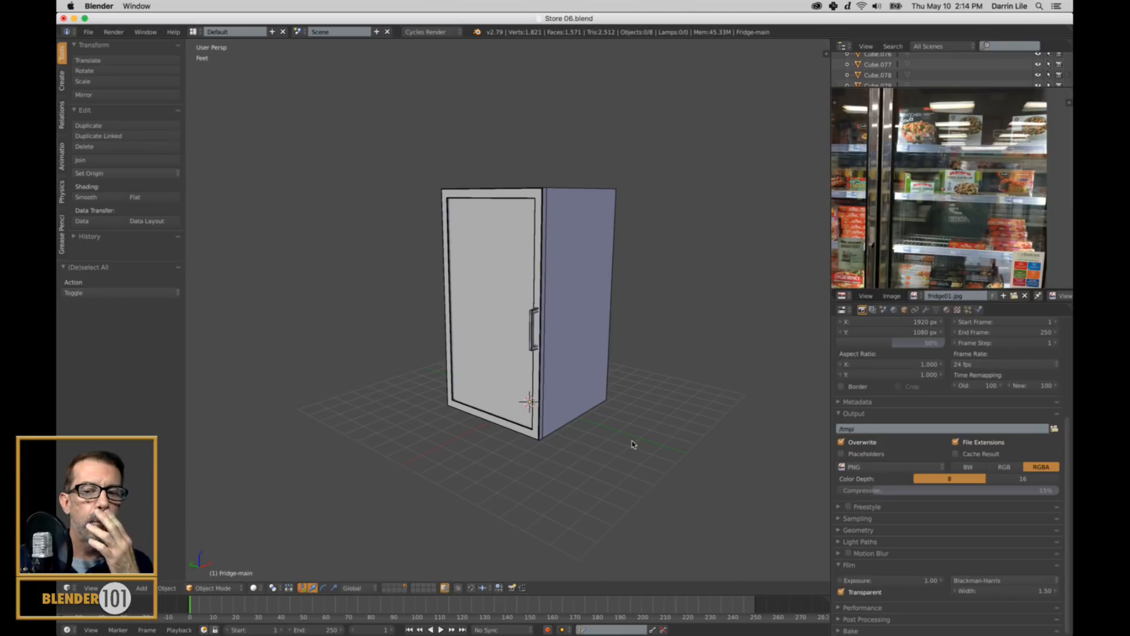
Join all the fridge parts into a single object and deselect it.
{"action": "key", "text": "a"}
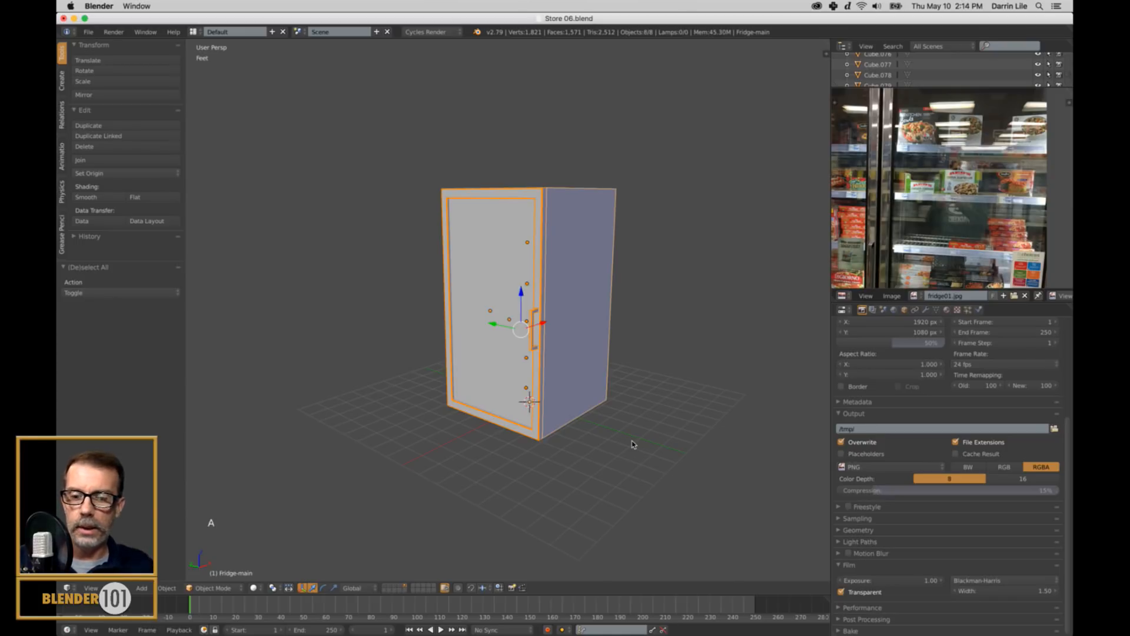
{"action": "key", "text": "ctrl+j"}
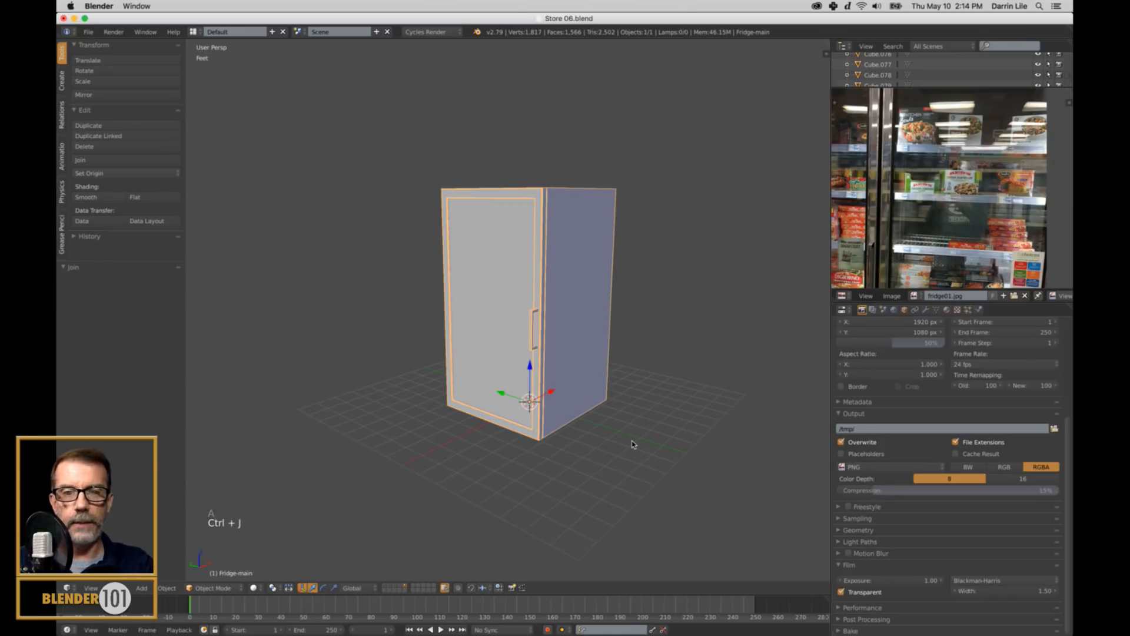
{"action": "key", "text": "a"}
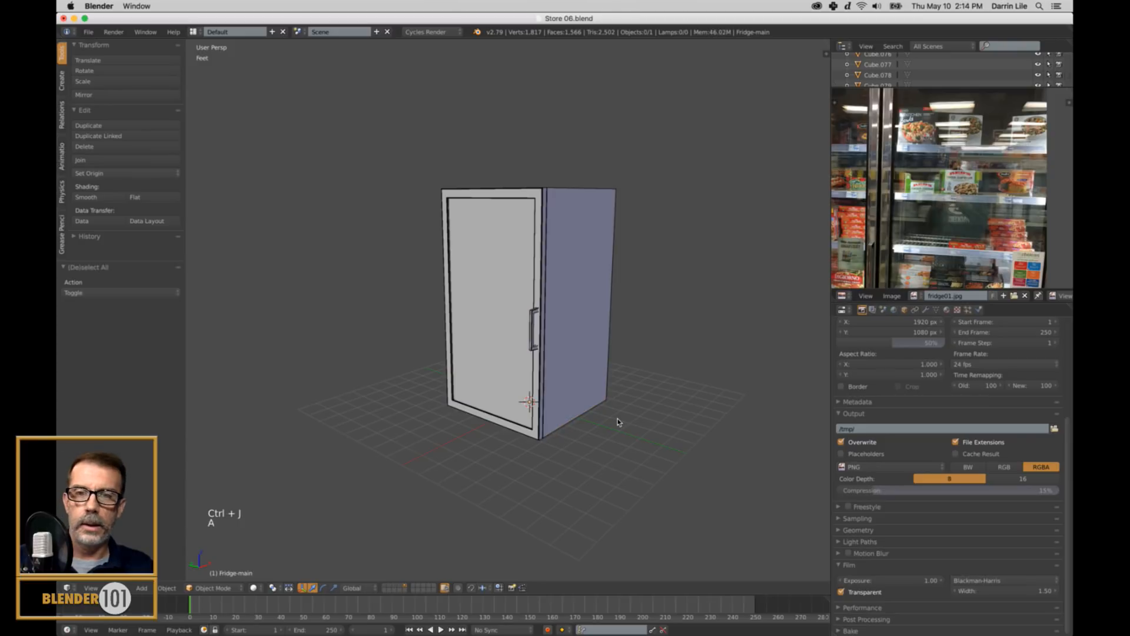
Preview the joined fridge in Rendered shading and return the viewport to Solid shading.
{"action": "left_click", "coordinate": [253, 587]}
{"action": "left_click", "coordinate": [278, 515]}
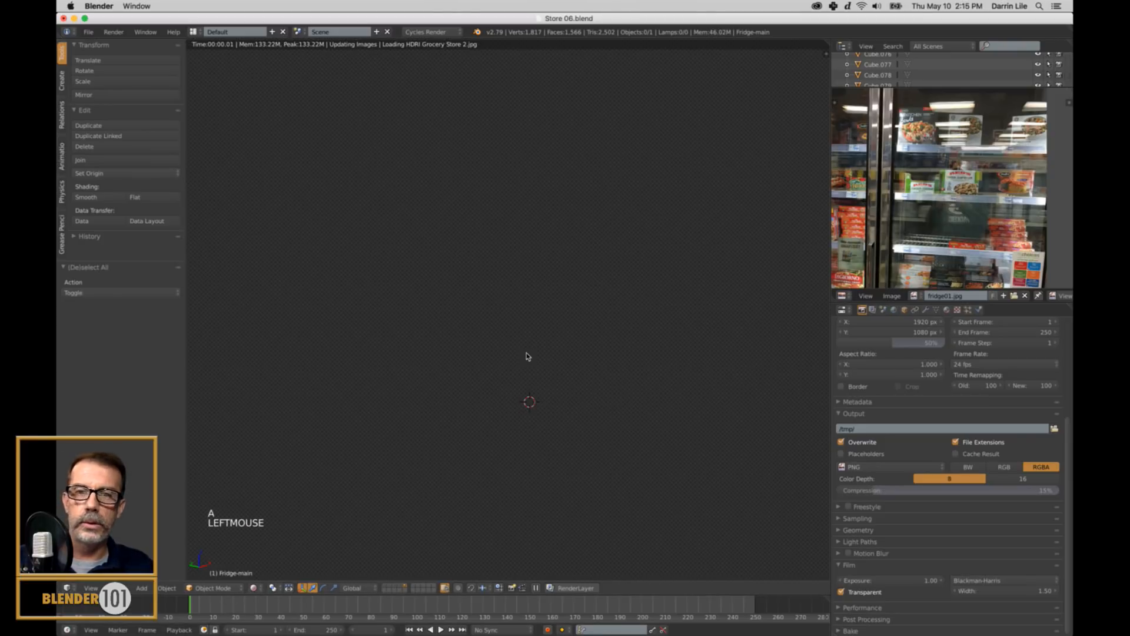
{"action": "left_click", "coordinate": [258, 587]}
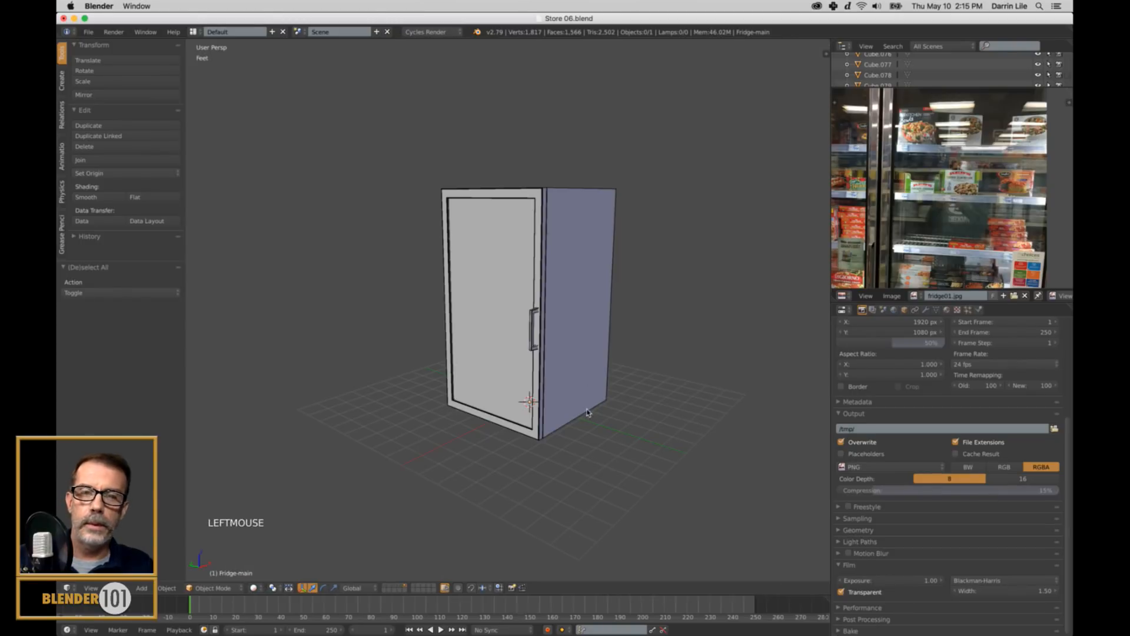
Select the fridge, enlarge the Outliner area, and show layers 1 to 4 together with the fridge's layer.
{"action": "right_click", "coordinate": [594, 404]}
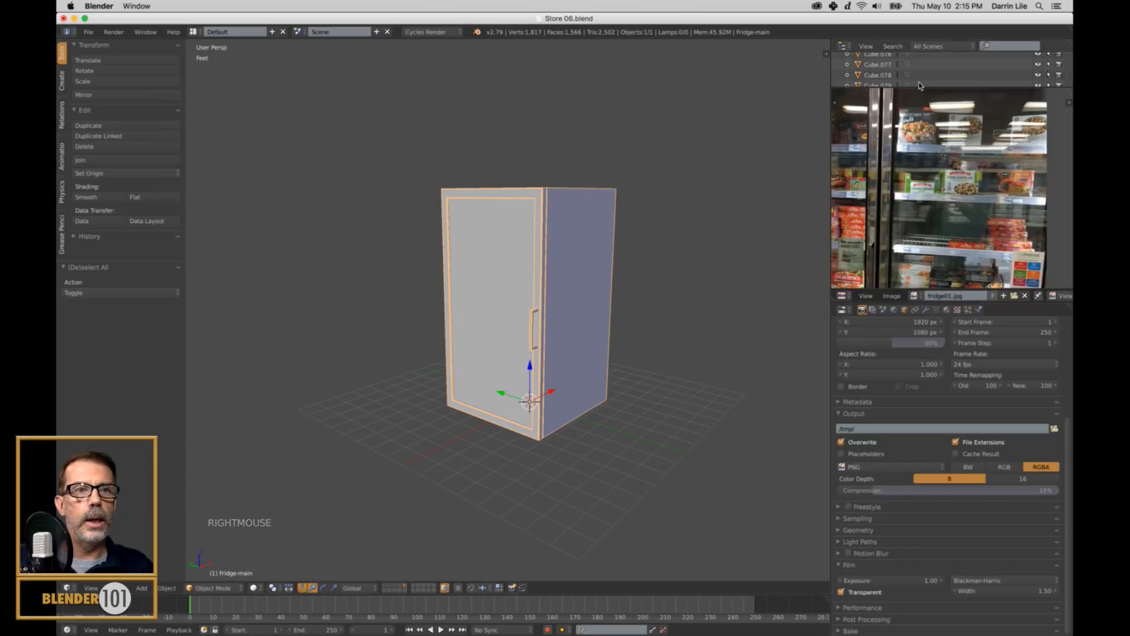
{"action": "left_click_drag", "start_coordinate": [921, 86], "coordinate": [930, 204]}
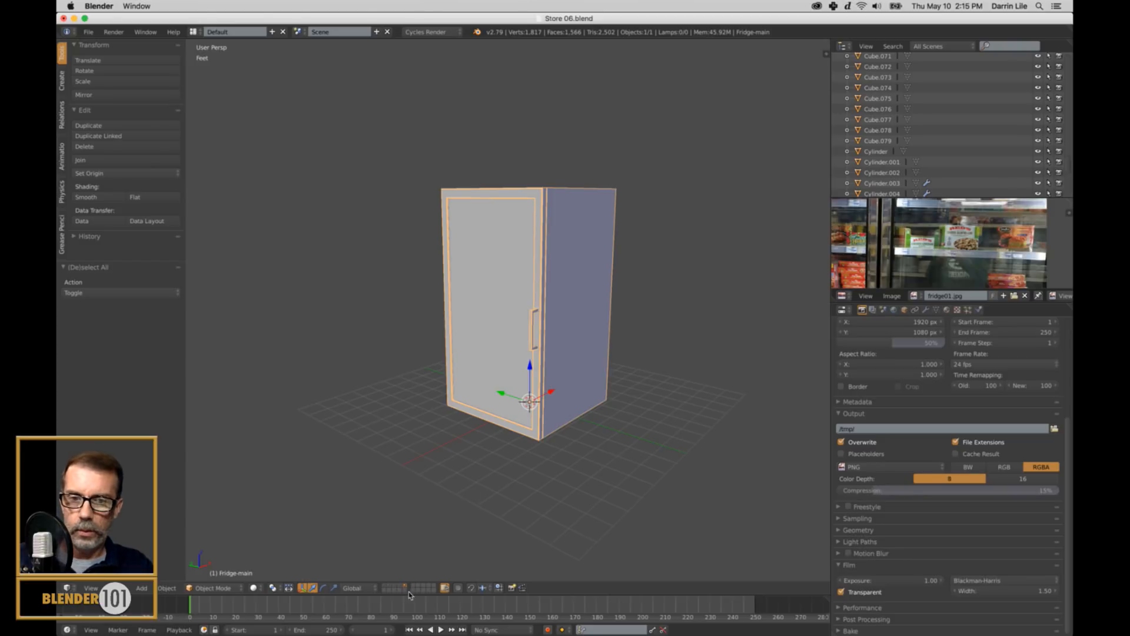
{"action": "left_click", "coordinate": [400, 588], "text": "shift"}
{"action": "left_click", "coordinate": [396, 588], "text": "shift"}
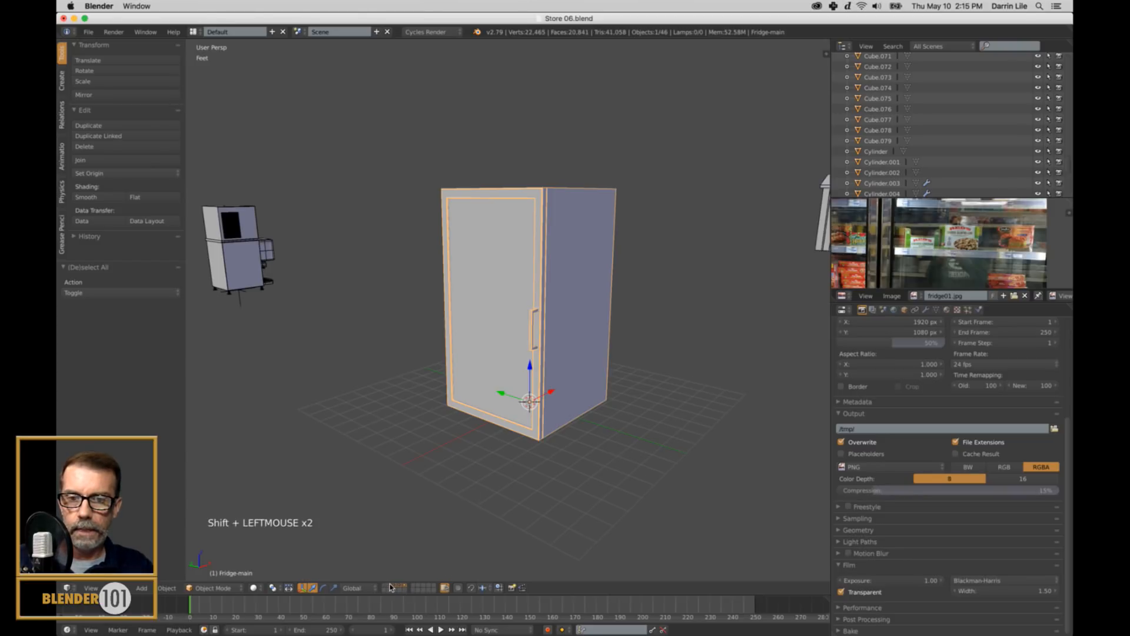
{"action": "left_click", "coordinate": [390, 588], "text": "shift"}
{"action": "left_click", "coordinate": [386, 587], "text": "shift"}
Move the fridge about 25.5' along the X axis into the store interior.
{"action": "scroll", "coordinate": [559, 372], "scroll_direction": "down", "scroll_amount": 3}
{"action": "middle_click_drag", "start_coordinate": [559, 372], "coordinate": [680, 355]}
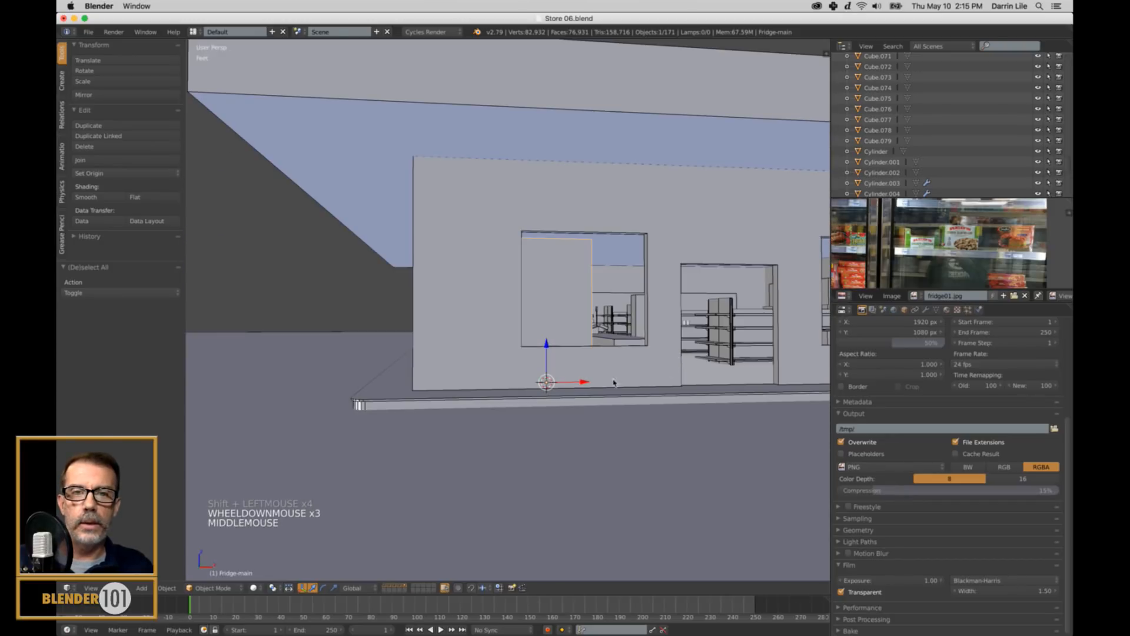
{"action": "left_click_drag", "start_coordinate": [580, 384], "coordinate": [744, 384]}
{"action": "scroll", "coordinate": [347, 321], "scroll_direction": "down", "scroll_amount": 7}
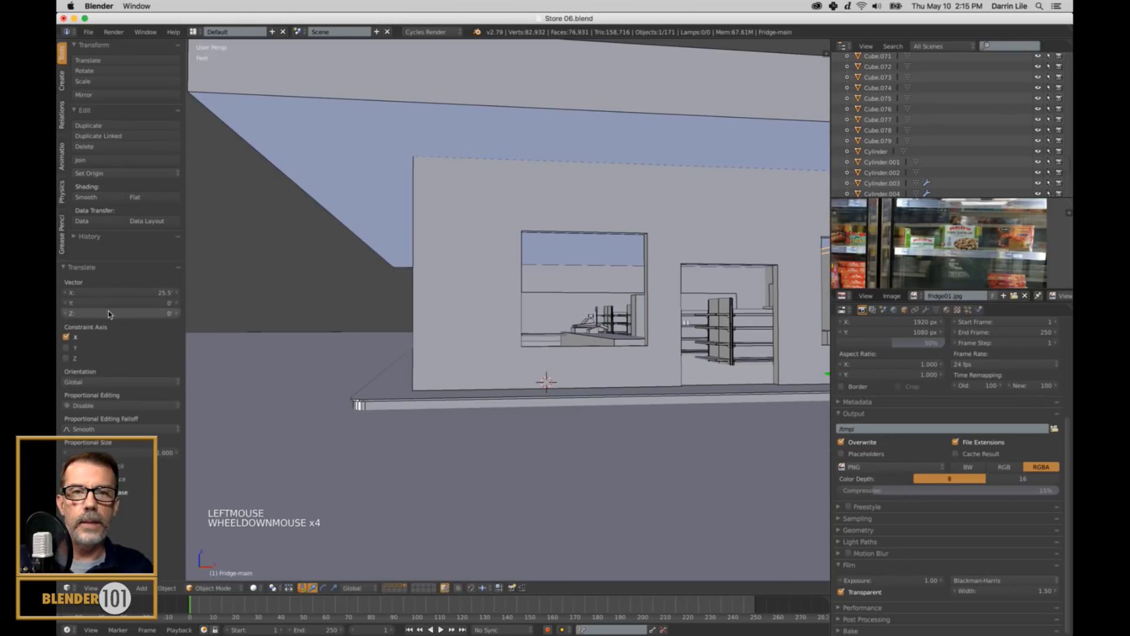
{"action": "scroll", "coordinate": [346, 321], "scroll_direction": "down", "scroll_amount": 1}
Hide the store's roof to expose the interior from above.
{"action": "right_click", "coordinate": [490, 242]}
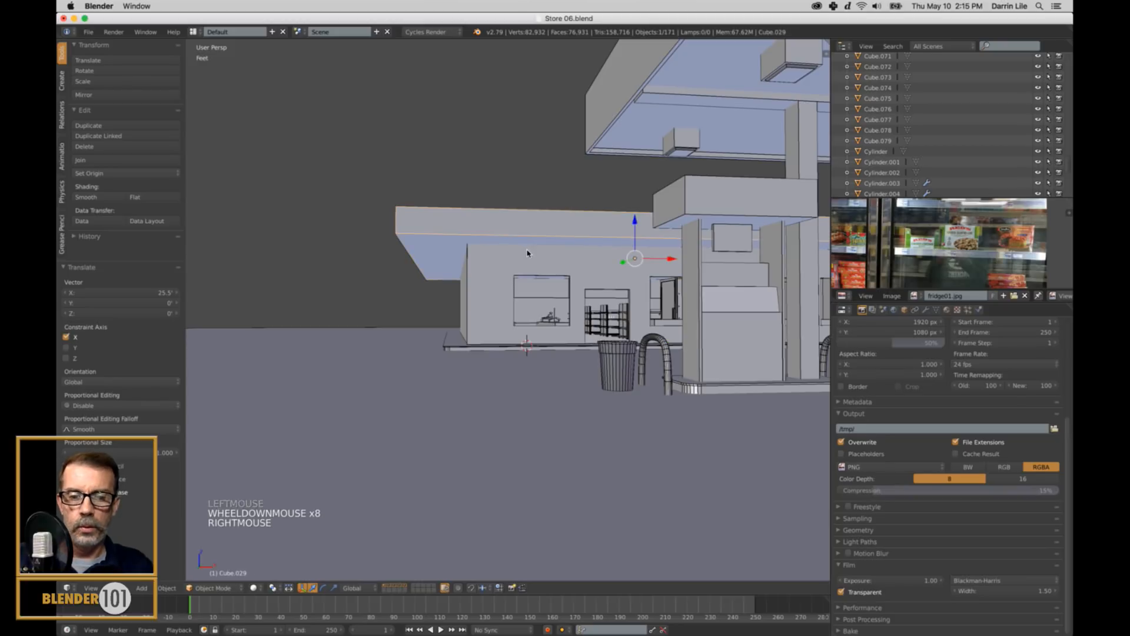
{"action": "key", "text": "h"}
{"action": "key", "text": "h"}
{"action": "middle_click_drag", "start_coordinate": [527, 254], "coordinate": [563, 333]}
{"action": "scroll", "coordinate": [578, 285], "scroll_direction": "up", "scroll_amount": 3}
Move the fridge about 25.1' further along X into the store's far corner opening and raise it about 9.53" along Z.
{"action": "right_click", "coordinate": [563, 320]}
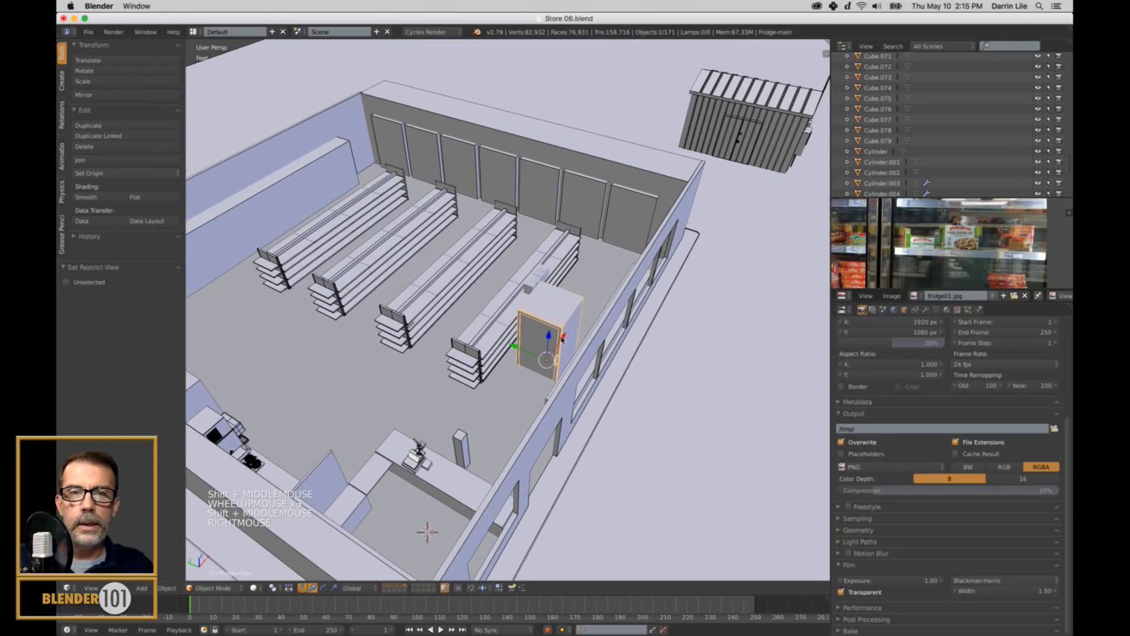
{"action": "left_click_drag", "start_coordinate": [563, 340], "coordinate": [637, 241]}
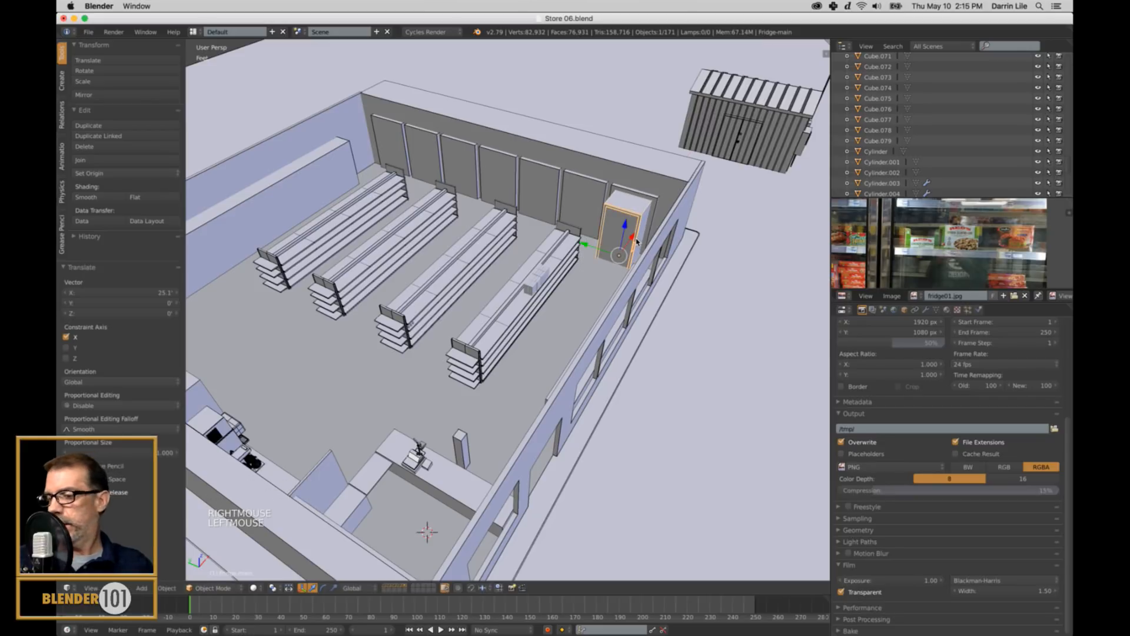
{"action": "key", "text": "KP_Decimal"}
{"action": "scroll", "coordinate": [591, 298], "scroll_direction": "down", "scroll_amount": 2}
{"action": "middle_click_drag", "start_coordinate": [517, 391], "coordinate": [535, 369]}
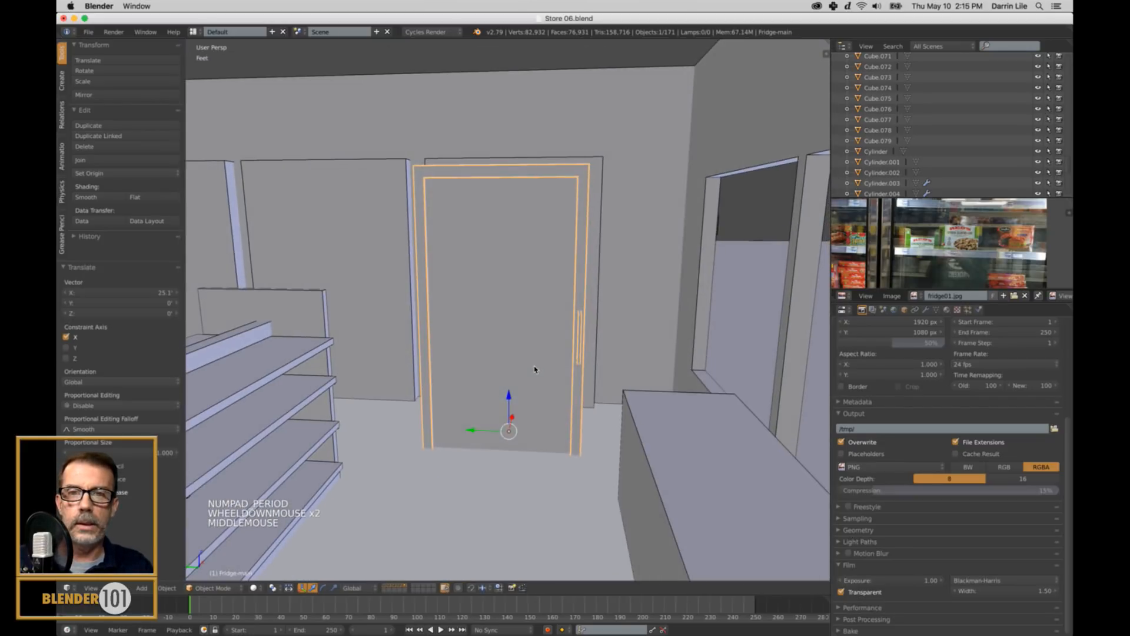
{"action": "mouse_move", "coordinate": [510, 397]}
{"action": "left_mouse_down"}
{"action": "mouse_move", "coordinate": [517, 372]}
{"action": "mouse_move", "coordinate": [518, 383]}
{"action": "left_mouse_up"}
{"action": "middle_click_drag", "start_coordinate": [507, 414], "coordinate": [522, 439]}
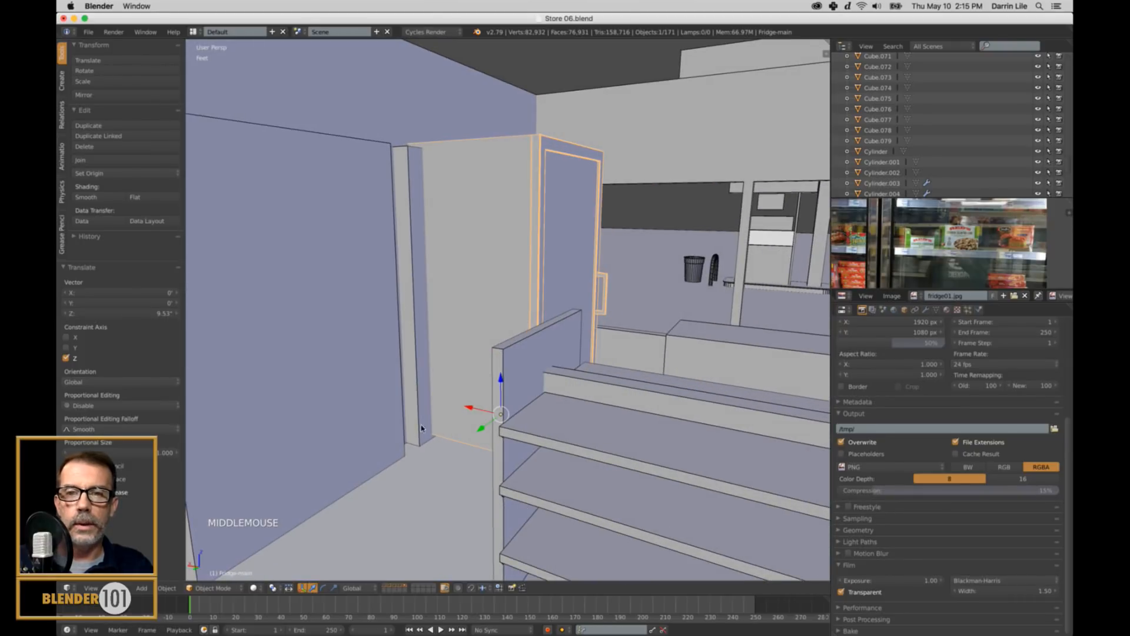
{"action": "scroll", "coordinate": [890, 250], "scroll_direction": "down", "scroll_amount": 6}
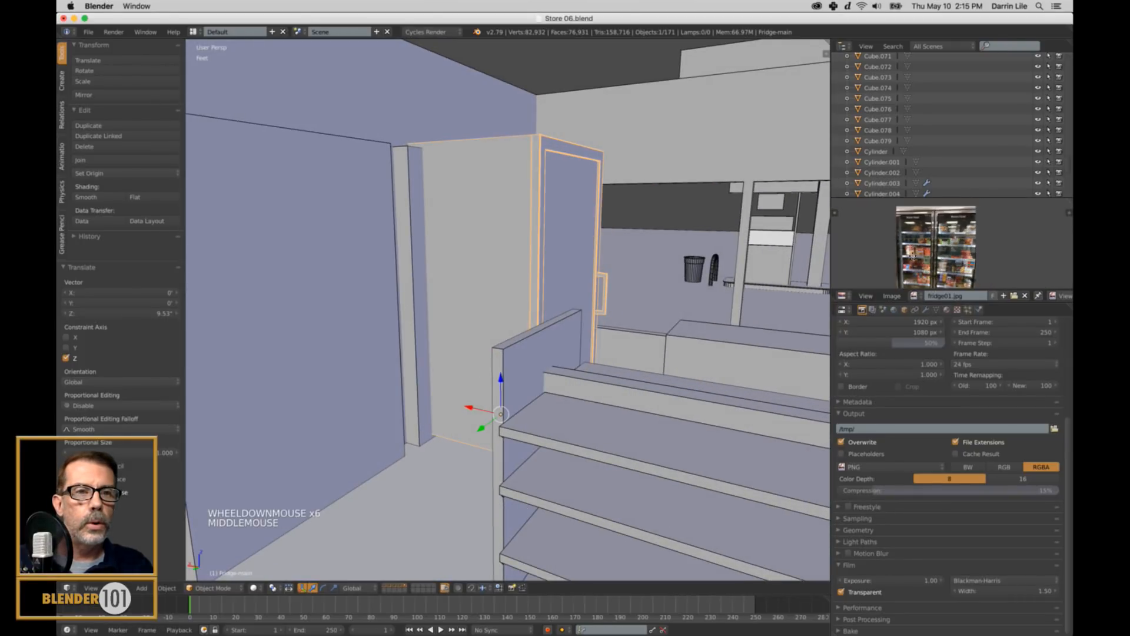
Raise the fridge about 4.16" along Z and move it about 3.82' along X so its door sits at the back wall.
{"action": "middle_click_drag", "start_coordinate": [911, 258], "coordinate": [932, 230]}
{"action": "scroll", "coordinate": [907, 256], "scroll_direction": "up", "scroll_amount": 3}
{"action": "scroll", "coordinate": [899, 253], "scroll_direction": "up", "scroll_amount": 3}
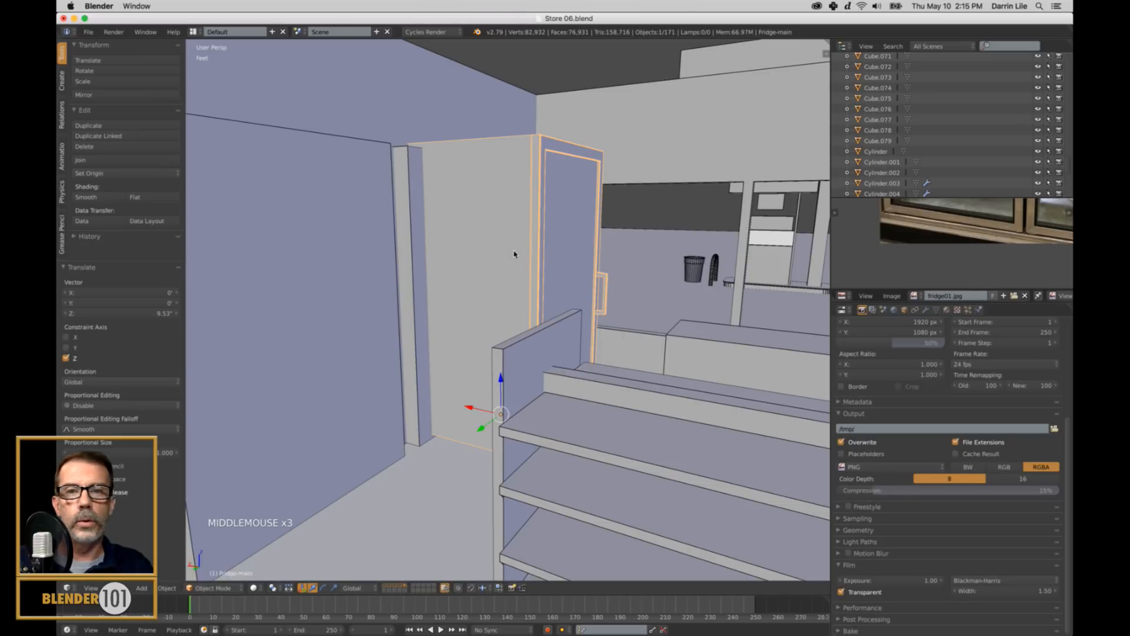
{"action": "left_click_drag", "start_coordinate": [500, 374], "coordinate": [502, 372]}
{"action": "middle_click_drag", "start_coordinate": [501, 372], "coordinate": [515, 359]}
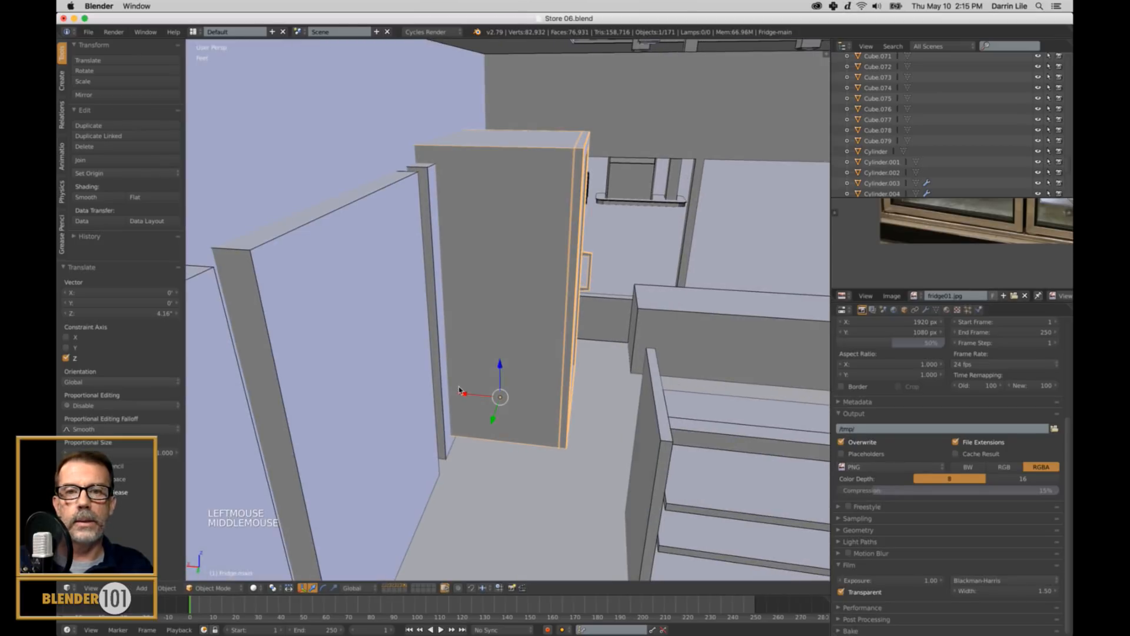
{"action": "left_click_drag", "start_coordinate": [464, 394], "coordinate": [377, 386]}
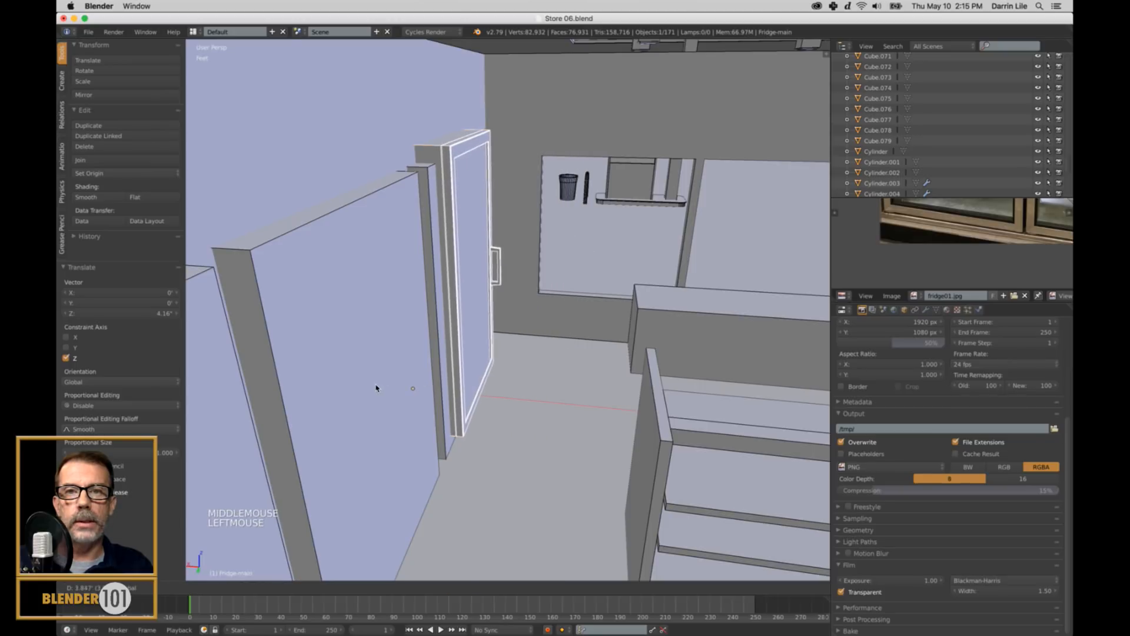
Select all seven placeholder panels along the back wall, leaving the fridge out, and delete them.
{"action": "scroll", "coordinate": [474, 257], "scroll_direction": "down", "scroll_amount": 2}
{"action": "middle_click_drag", "start_coordinate": [474, 257], "coordinate": [542, 179]}
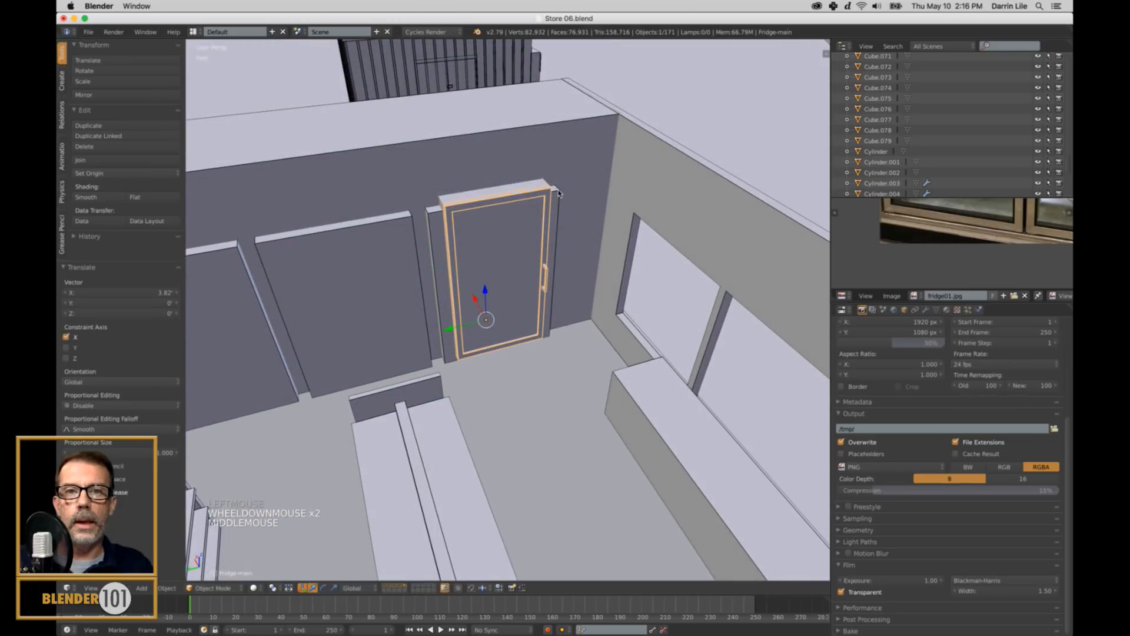
{"action": "right_click", "coordinate": [558, 193]}
{"action": "scroll", "coordinate": [535, 211], "scroll_direction": "down", "scroll_amount": 2}
{"action": "middle_click_drag", "start_coordinate": [513, 221], "coordinate": [669, 130], "text": "shift"}
{"action": "right_click", "coordinate": [569, 199], "text": "shift"}
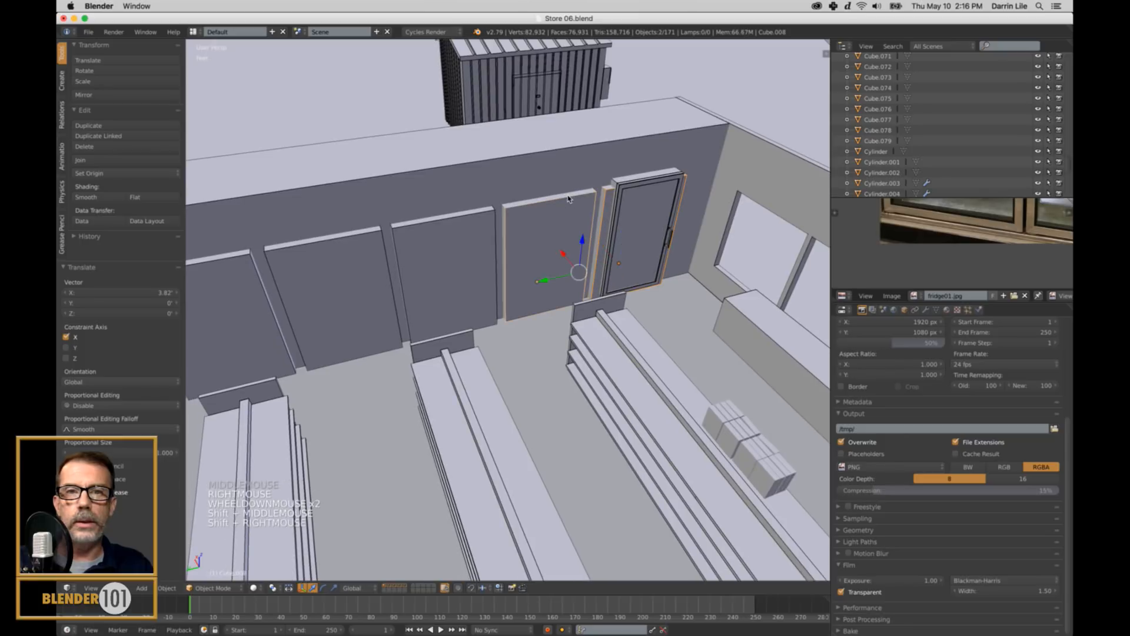
{"action": "right_click", "coordinate": [405, 276], "text": "shift"}
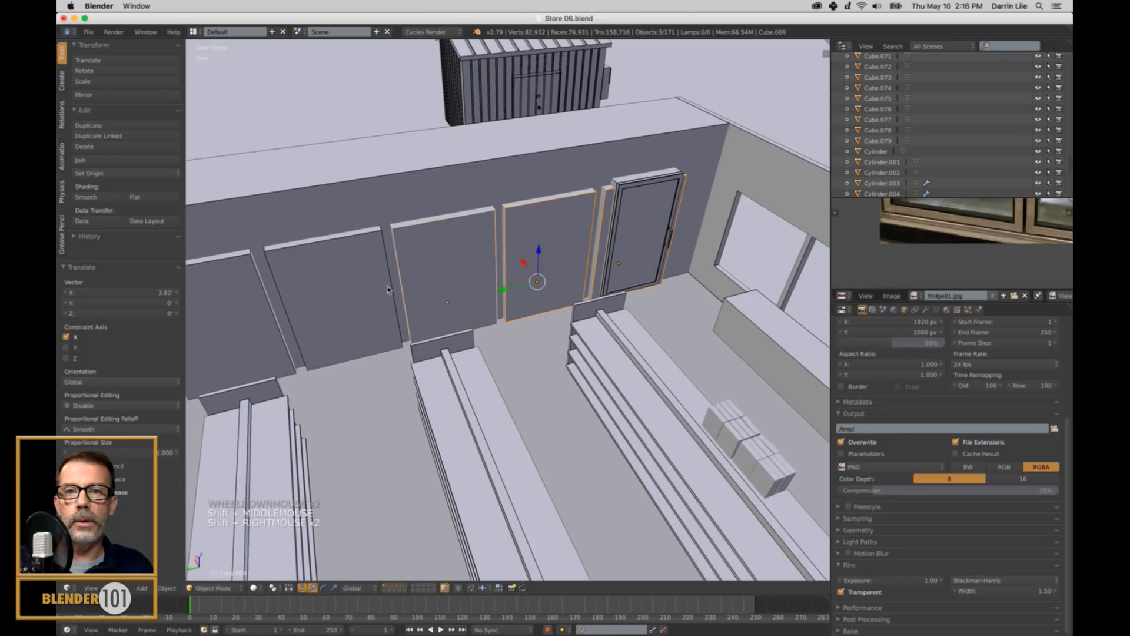
{"action": "right_click", "coordinate": [388, 286], "text": "shift"}
{"action": "right_click", "coordinate": [274, 318], "text": "shift"}
{"action": "scroll", "coordinate": [274, 318], "scroll_direction": "down", "scroll_amount": 2}
{"action": "middle_click_drag", "start_coordinate": [282, 315], "coordinate": [332, 316], "text": "shift"}
{"action": "right_click", "coordinate": [335, 316], "text": "shift"}
{"action": "right_click", "coordinate": [301, 330], "text": "shift"}
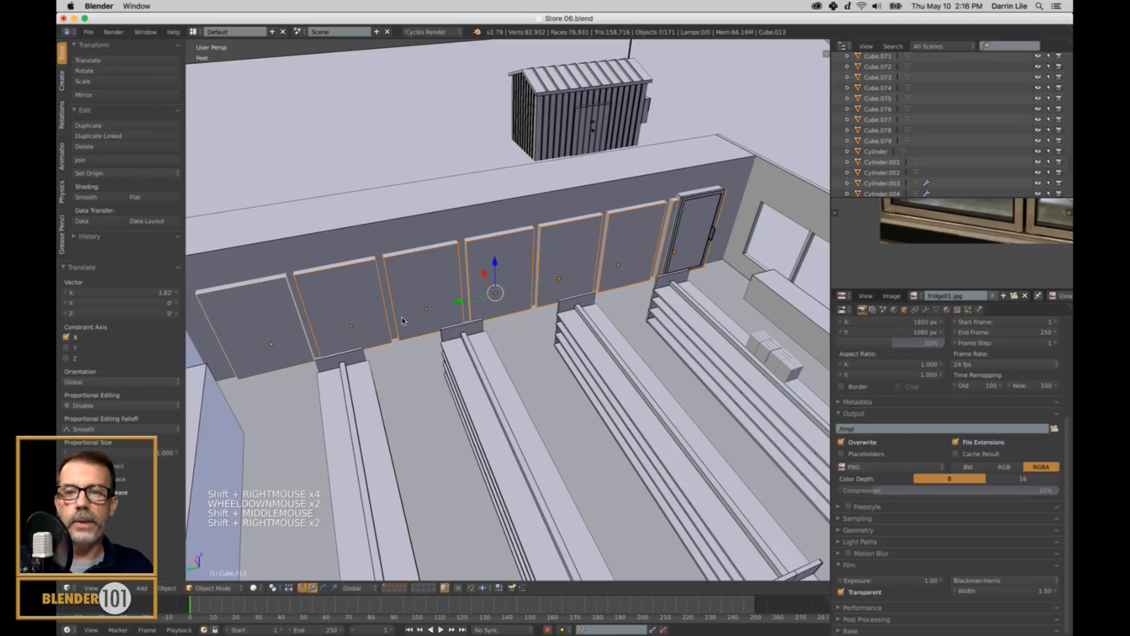
{"action": "key", "text": "x"}
{"action": "left_click", "coordinate": [400, 321]}
Select the fridge and raise it about 1.23" along Z, using a right orthographic wireframe view to judge its height.
{"action": "middle_click_drag", "start_coordinate": [455, 306], "coordinate": [559, 288], "text": "shift"}
{"action": "right_click", "coordinate": [634, 270]}
{"action": "scroll", "coordinate": [634, 269], "scroll_direction": "up", "scroll_amount": 3}
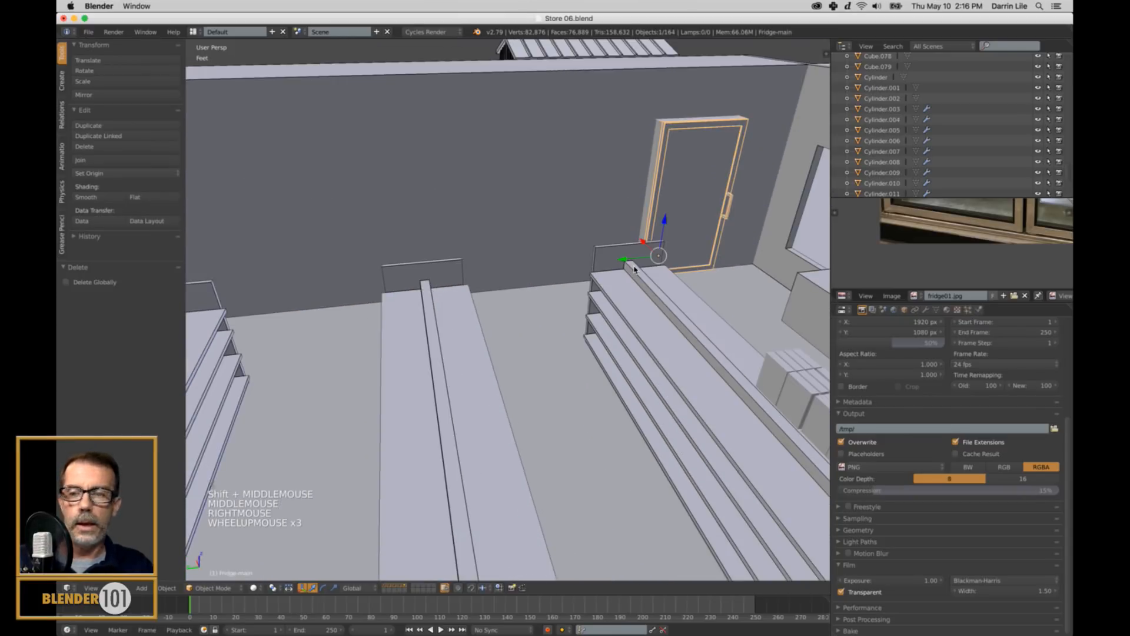
{"action": "key", "text": "KP_Decimal"}
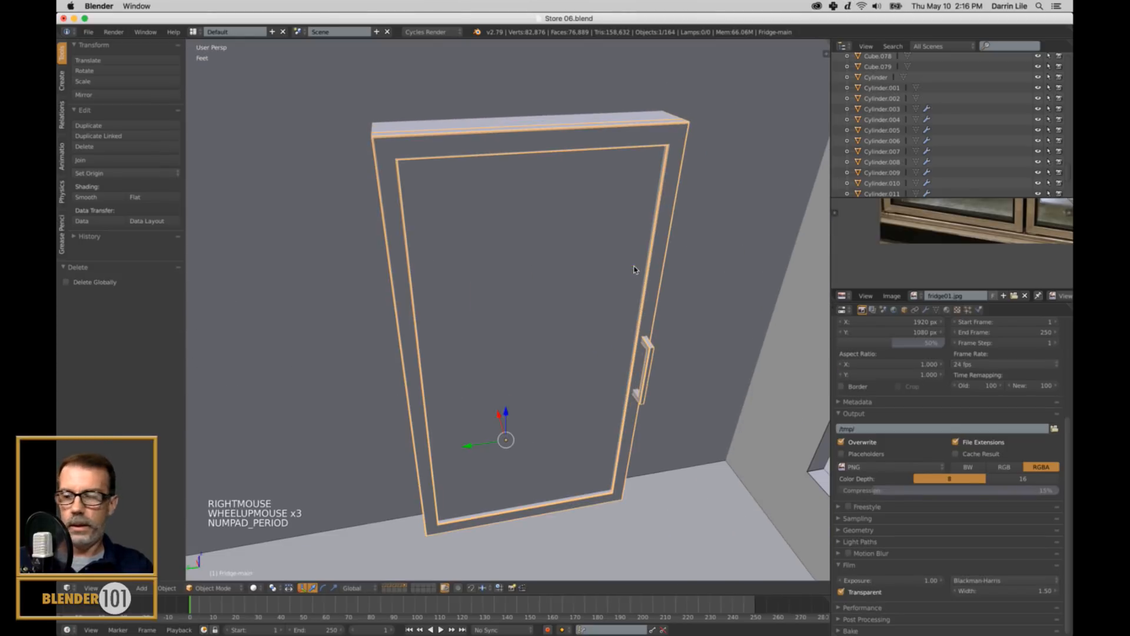
{"action": "key", "text": "KP_1"}
{"action": "key", "text": "KP_3"}
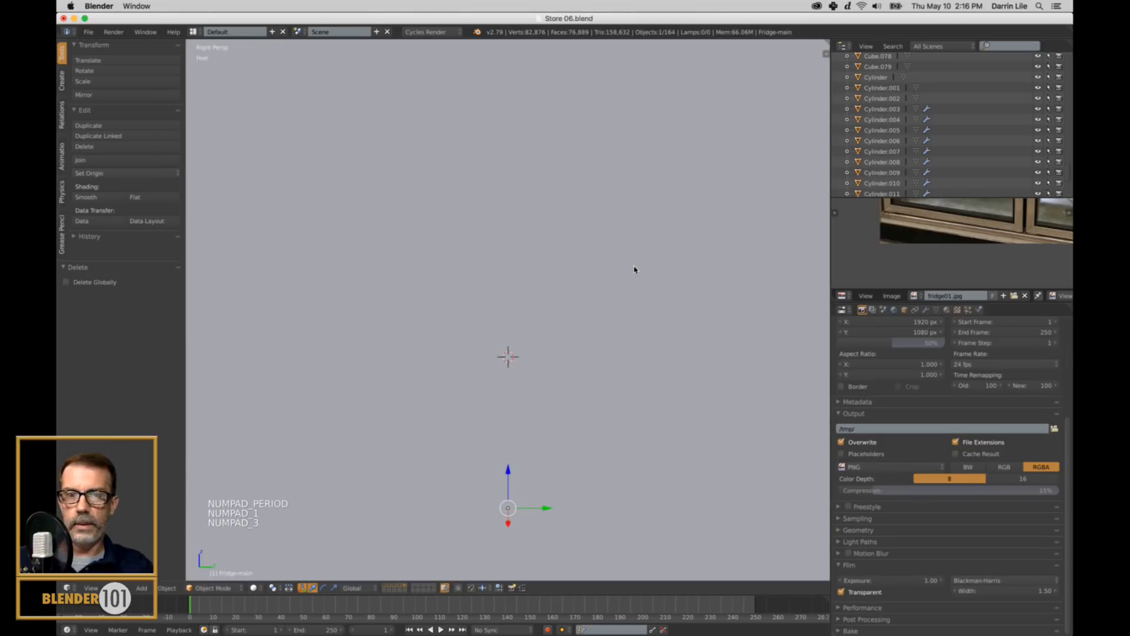
{"action": "key", "text": "KP_5"}
{"action": "key", "text": "z"}
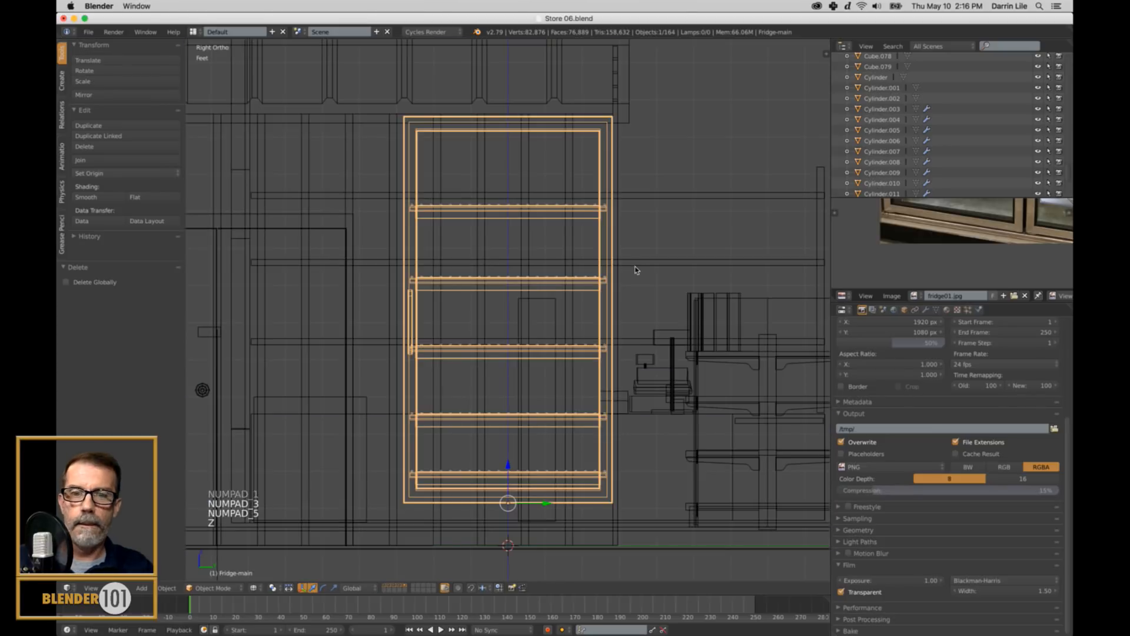
{"action": "scroll", "coordinate": [634, 271], "scroll_direction": "down", "scroll_amount": 1}
{"action": "middle_click_drag", "start_coordinate": [633, 270], "coordinate": [628, 259], "text": "shift"}
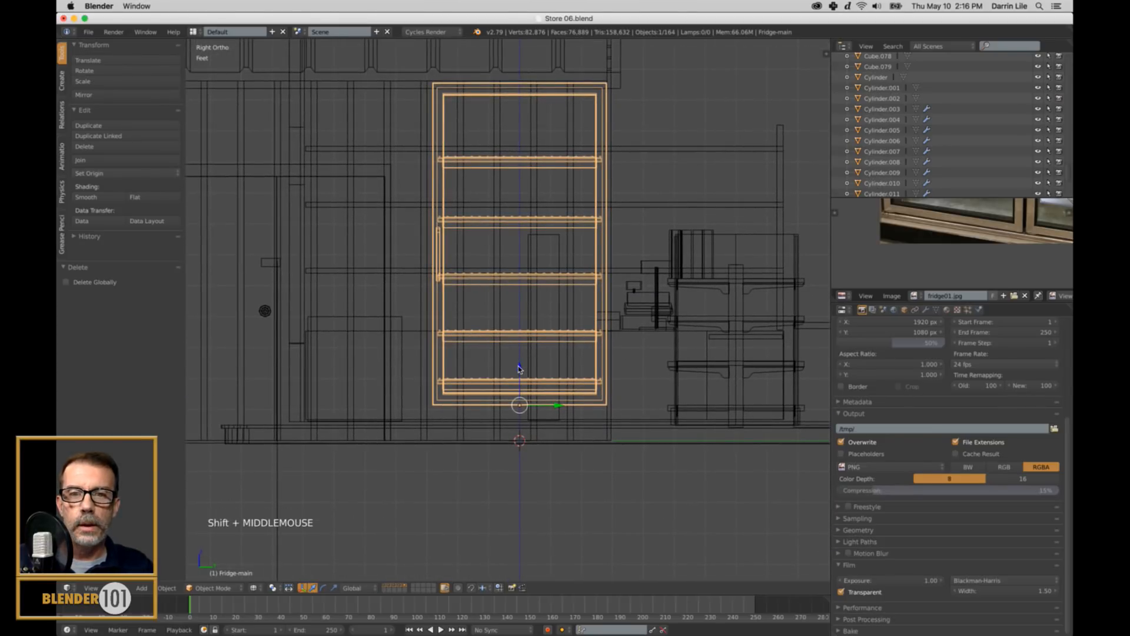
{"action": "left_click_drag", "start_coordinate": [521, 366], "coordinate": [528, 365]}
{"action": "key", "text": "z"}
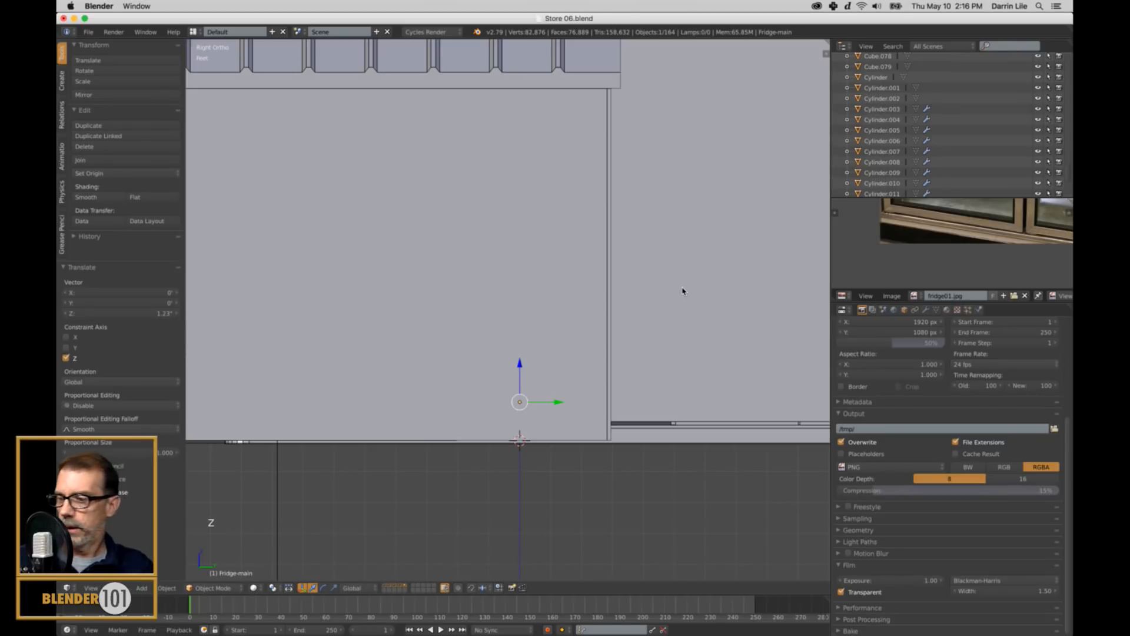
Move the fridge about 1.43' along negative Y toward the window wall, working in a solid perspective view of the store interior.
{"action": "key", "text": "KP_5"}
{"action": "scroll", "coordinate": [681, 290], "scroll_direction": "down", "scroll_amount": 5}
{"action": "scroll", "coordinate": [681, 289], "scroll_direction": "up", "scroll_amount": 4}
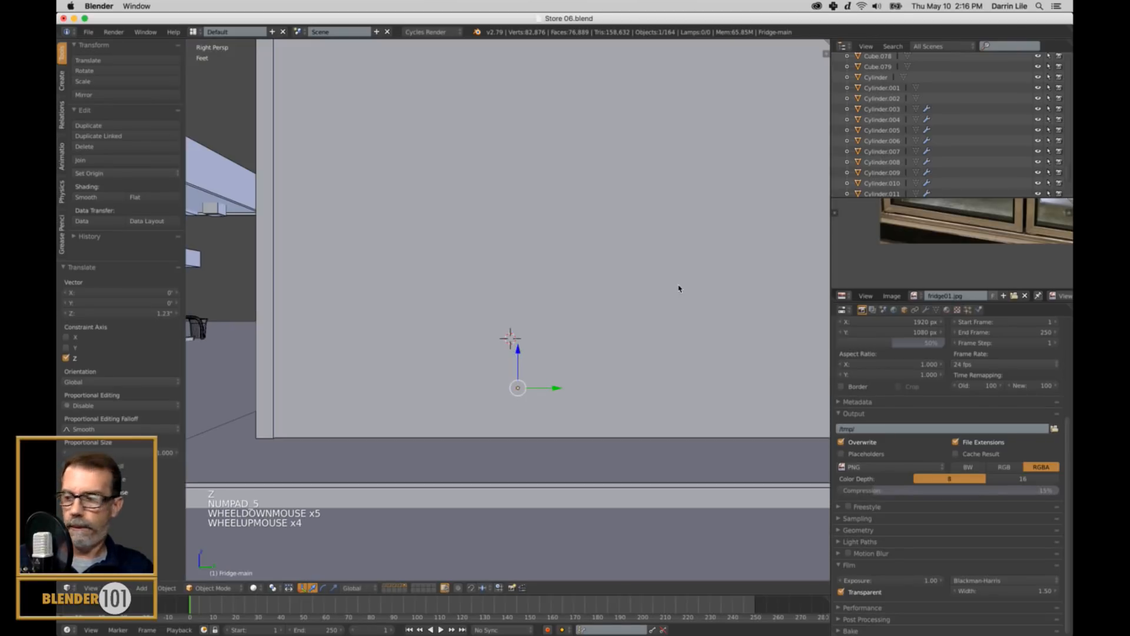
{"action": "key", "text": "KP_Decimal"}
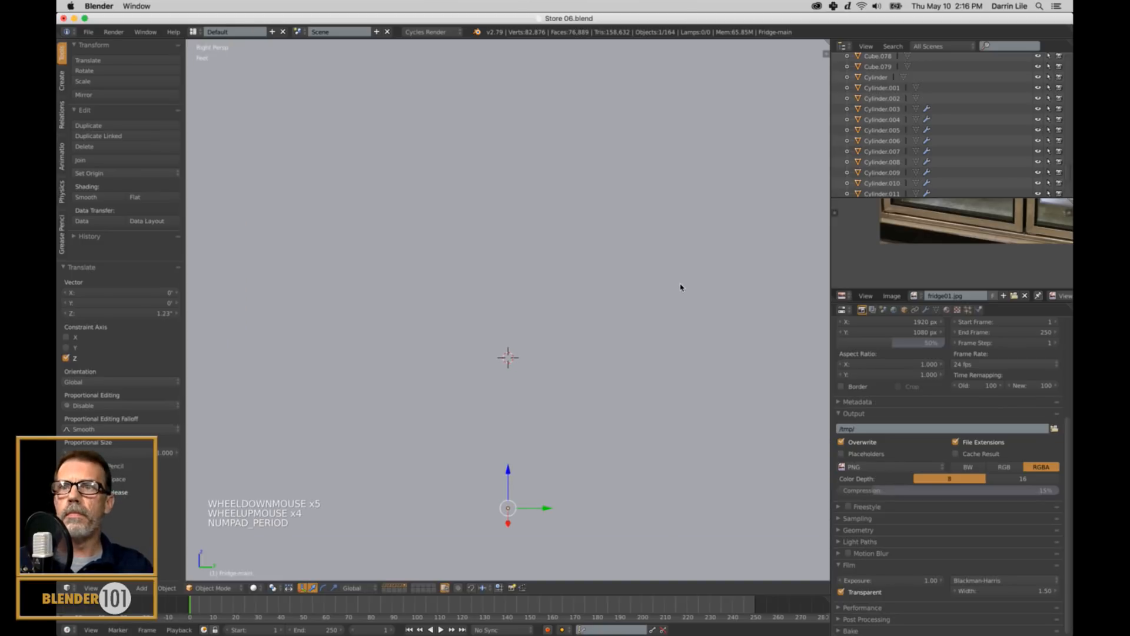
{"action": "middle_click_drag", "start_coordinate": [679, 285], "coordinate": [785, 312]}
{"action": "scroll", "coordinate": [768, 308], "scroll_direction": "down", "scroll_amount": 4}
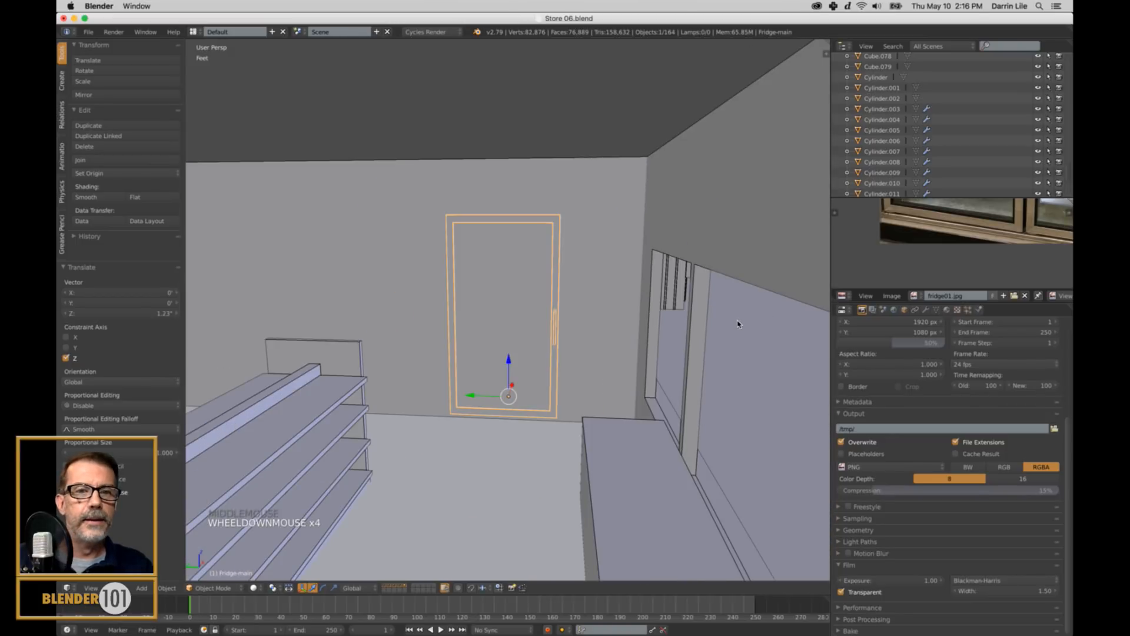
{"action": "scroll", "coordinate": [738, 324], "scroll_direction": "down", "scroll_amount": 2}
{"action": "middle_click_drag", "start_coordinate": [702, 323], "coordinate": [520, 379]}
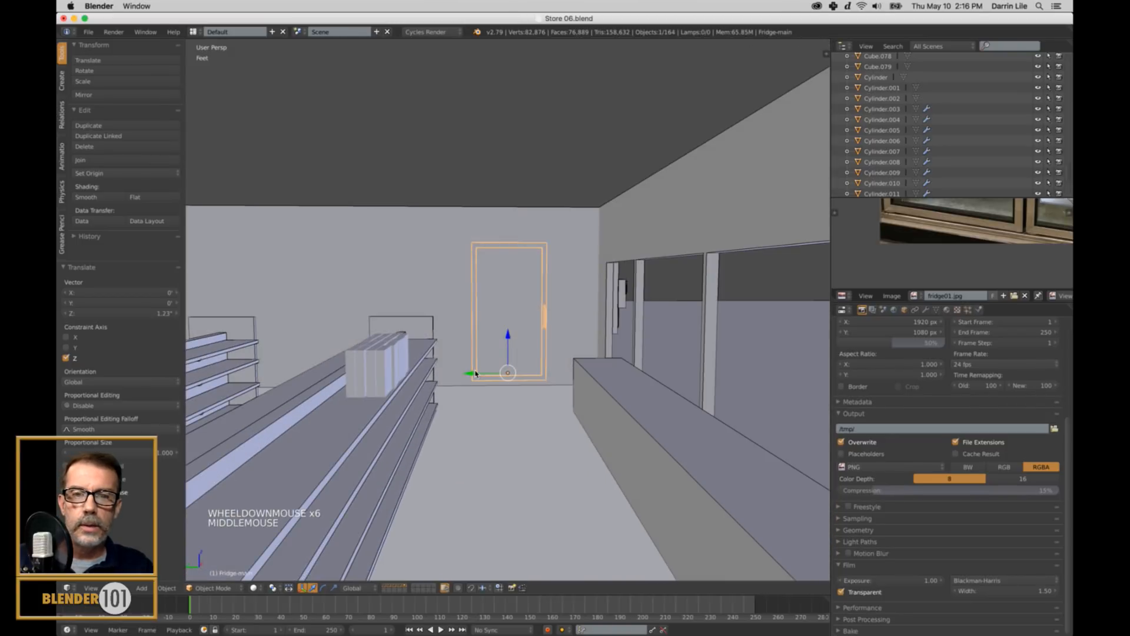
{"action": "left_click_drag", "start_coordinate": [476, 373], "coordinate": [495, 373]}
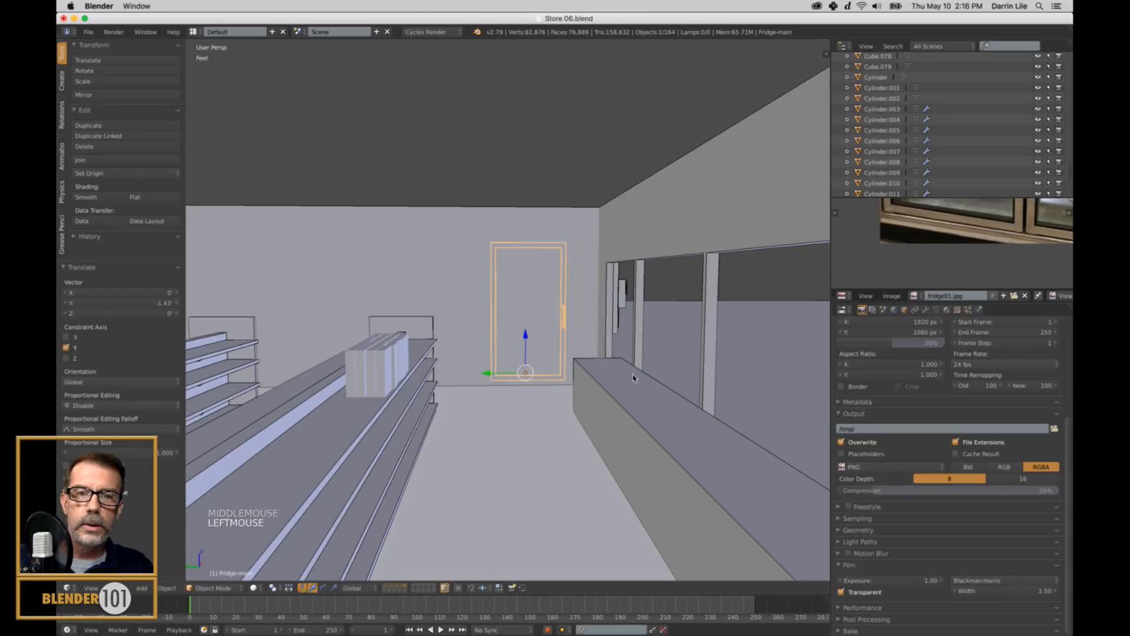
Move the fridge about 2.43' further along negative Y into the corner and push it about 2.48" along X into the back wall.
{"action": "middle_click_drag", "start_coordinate": [634, 378], "coordinate": [547, 331]}
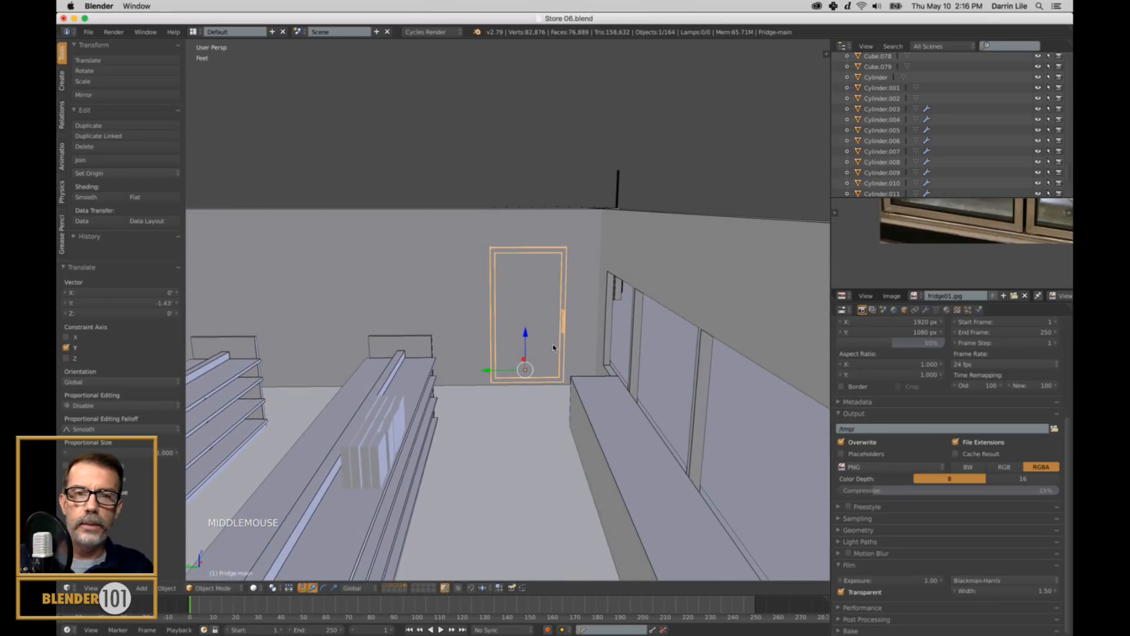
{"action": "left_click_drag", "start_coordinate": [490, 370], "coordinate": [520, 371]}
{"action": "middle_click_drag", "start_coordinate": [519, 371], "coordinate": [553, 367]}
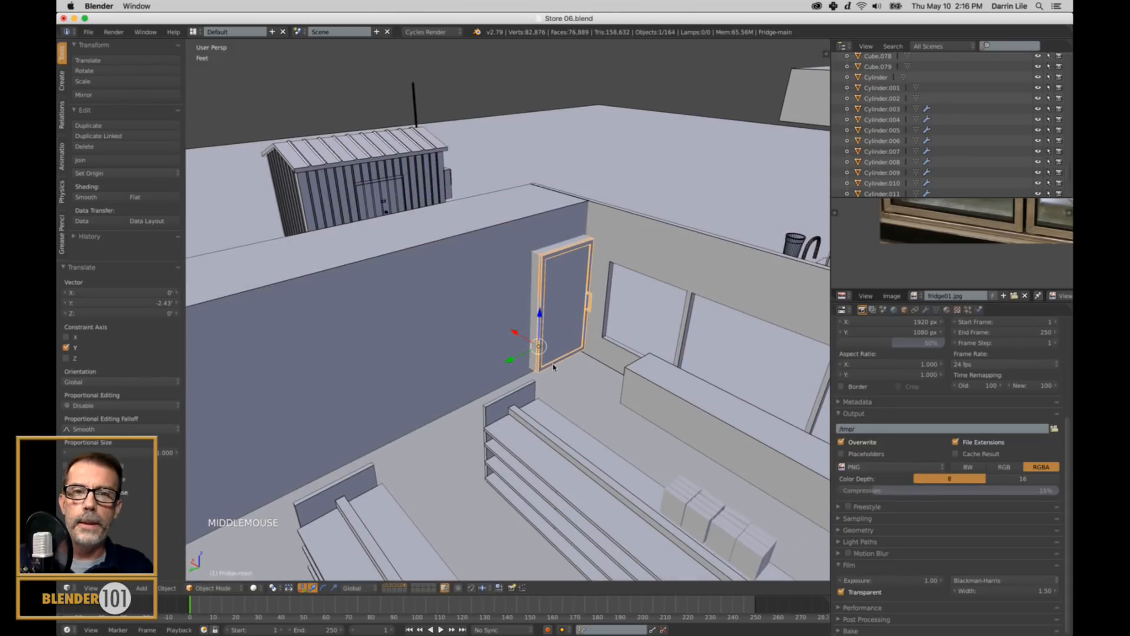
{"action": "left_click_drag", "start_coordinate": [516, 333], "coordinate": [497, 322]}
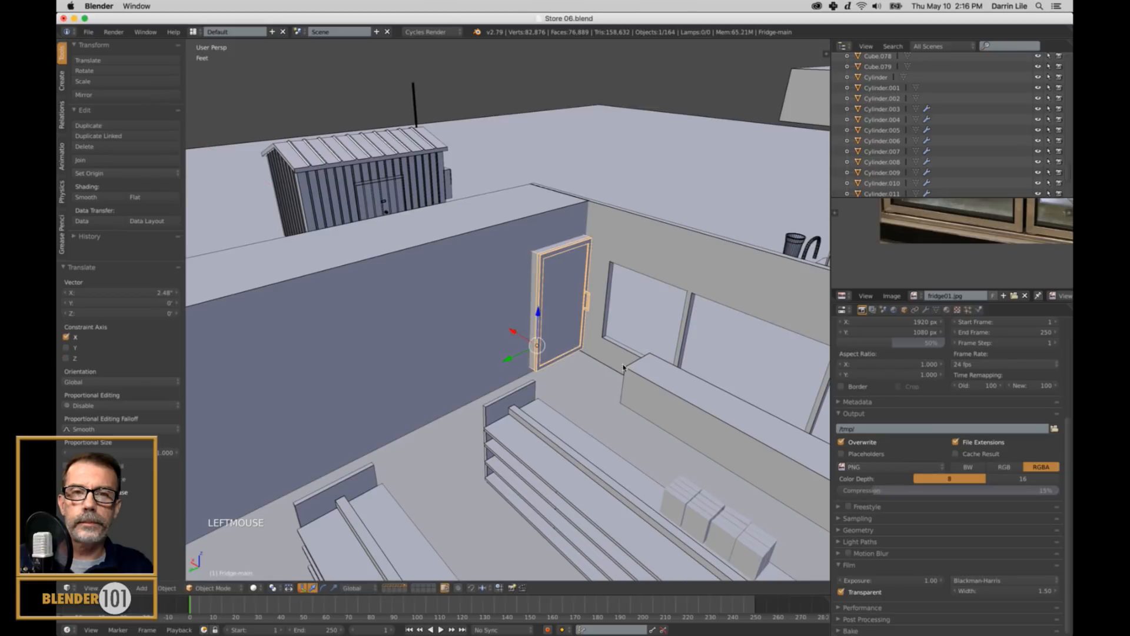
{"action": "middle_click_drag", "start_coordinate": [498, 322], "coordinate": [622, 375]}
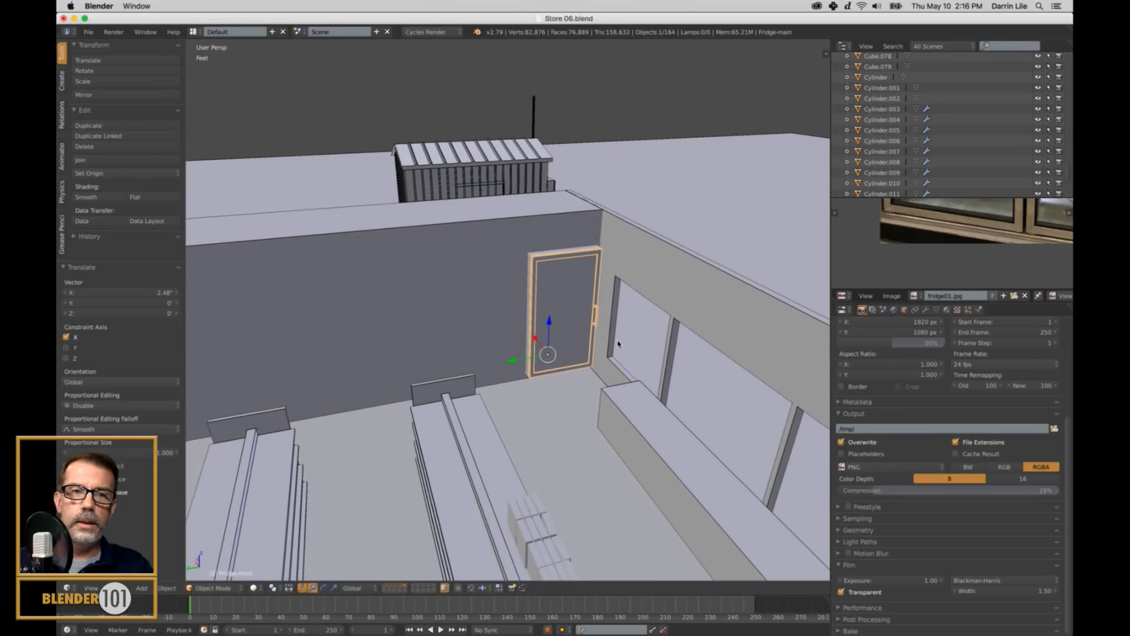
Show the store floor plan in top orthographic wireframe and apply the fridge's rotation and scale.
{"action": "key", "text": "KP_7"}
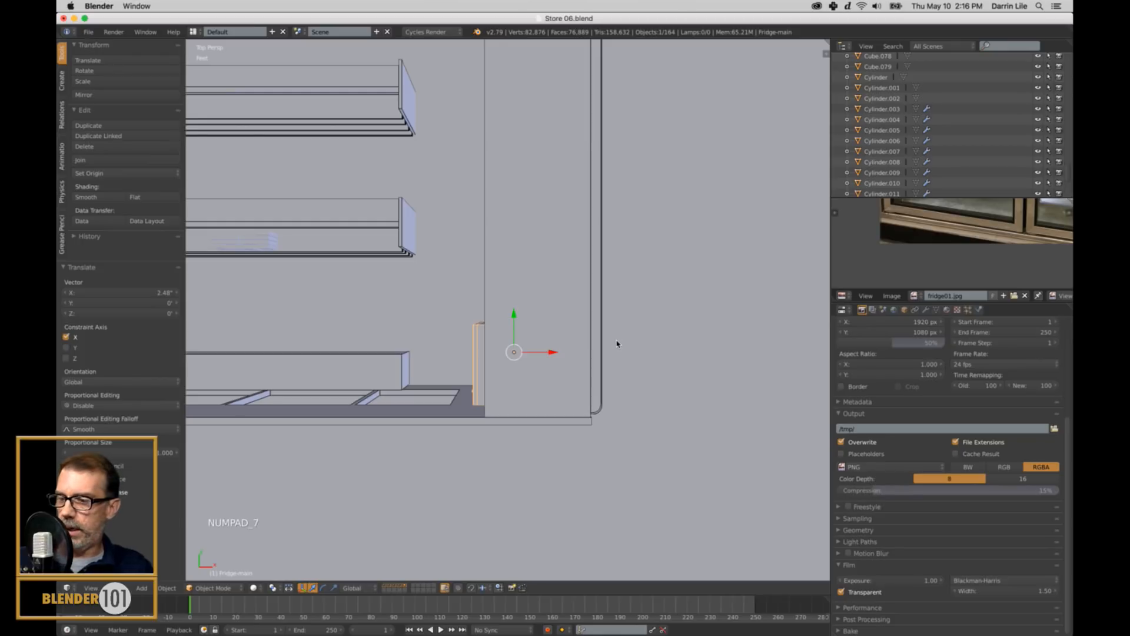
{"action": "key", "text": "KP_5"}
{"action": "key", "text": "z"}
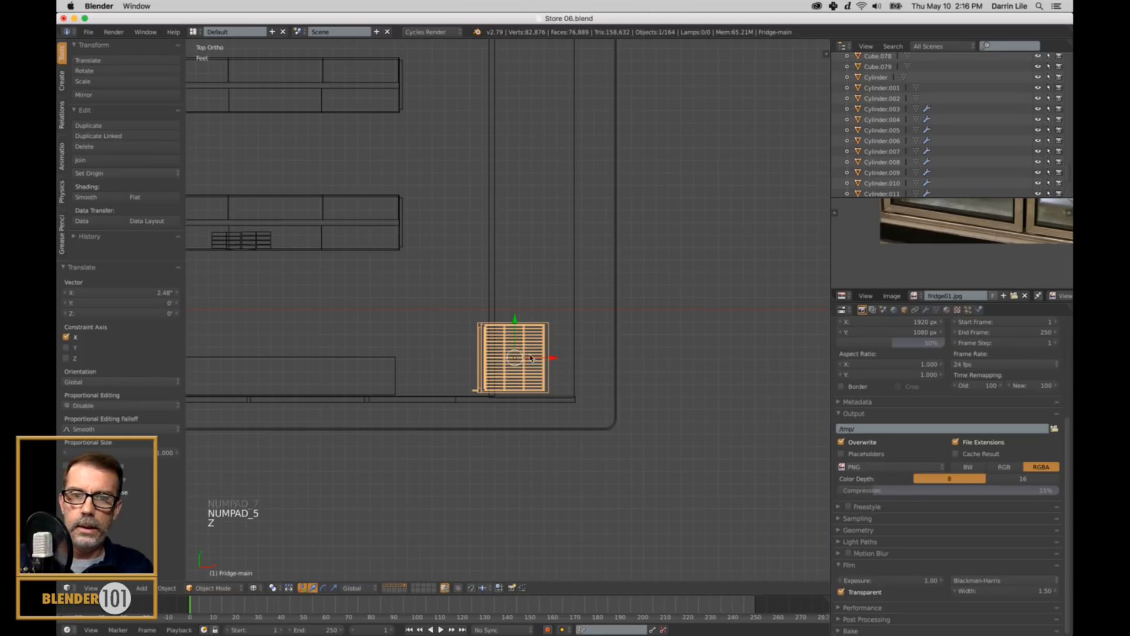
{"action": "middle_click_drag", "start_coordinate": [603, 345], "coordinate": [601, 422], "text": "shift"}
{"action": "scroll", "coordinate": [613, 354], "scroll_direction": "up", "scroll_amount": 1, "text": "shift"}
{"action": "scroll", "coordinate": [615, 356], "scroll_direction": "down", "scroll_amount": 7}
{"action": "scroll", "coordinate": [586, 378], "scroll_direction": "up", "scroll_amount": 4}
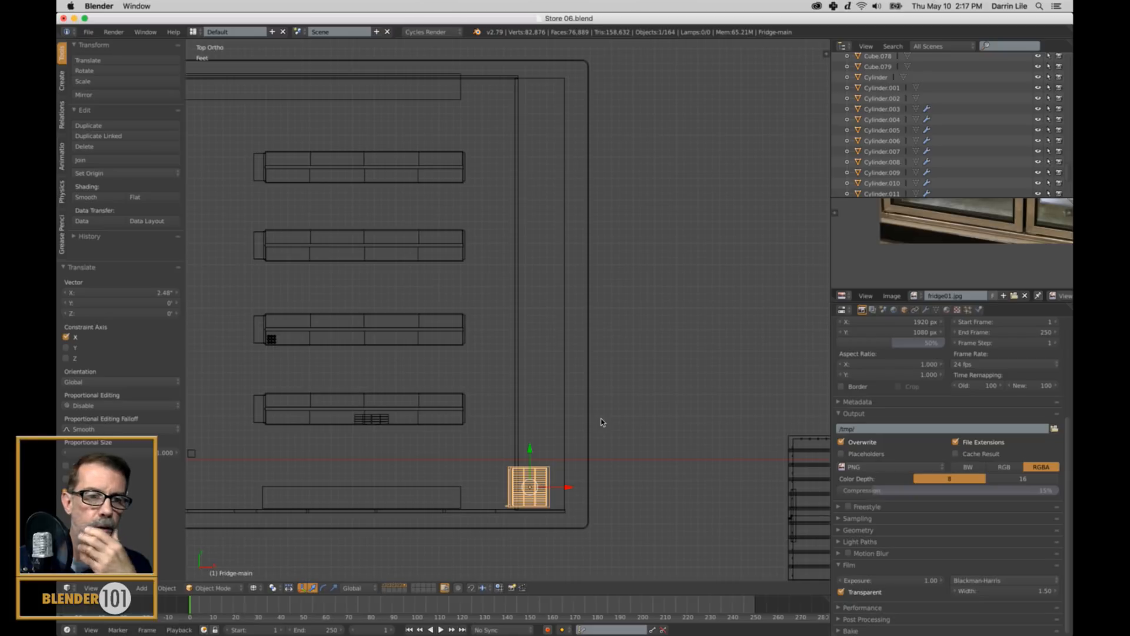
{"action": "key", "text": "ctrl+a"}
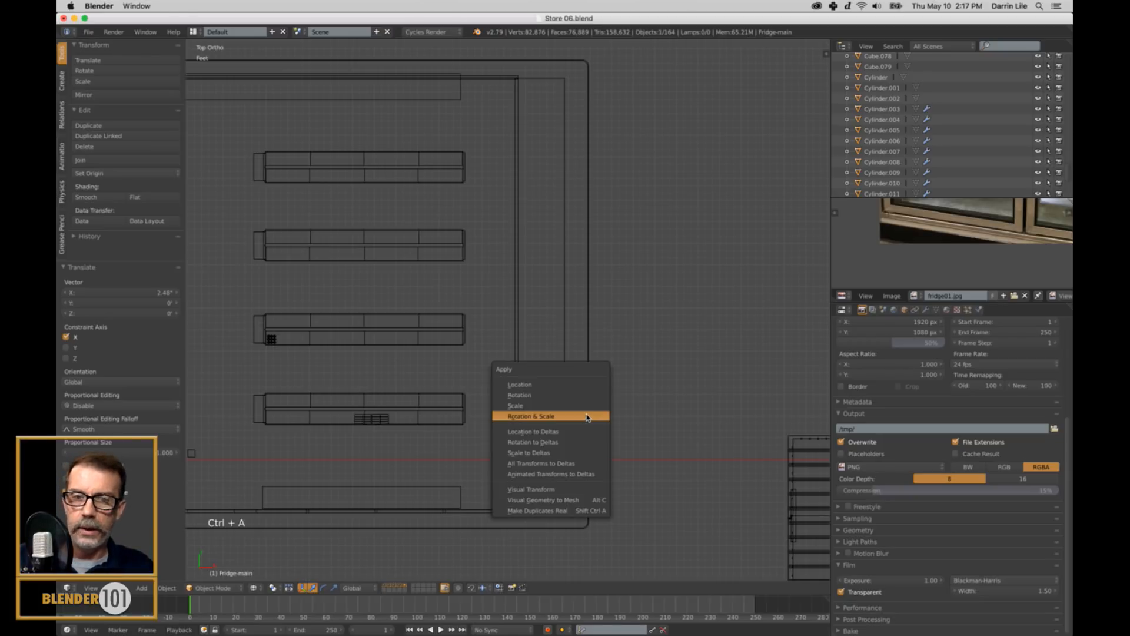
{"action": "left_click", "coordinate": [586, 416]}
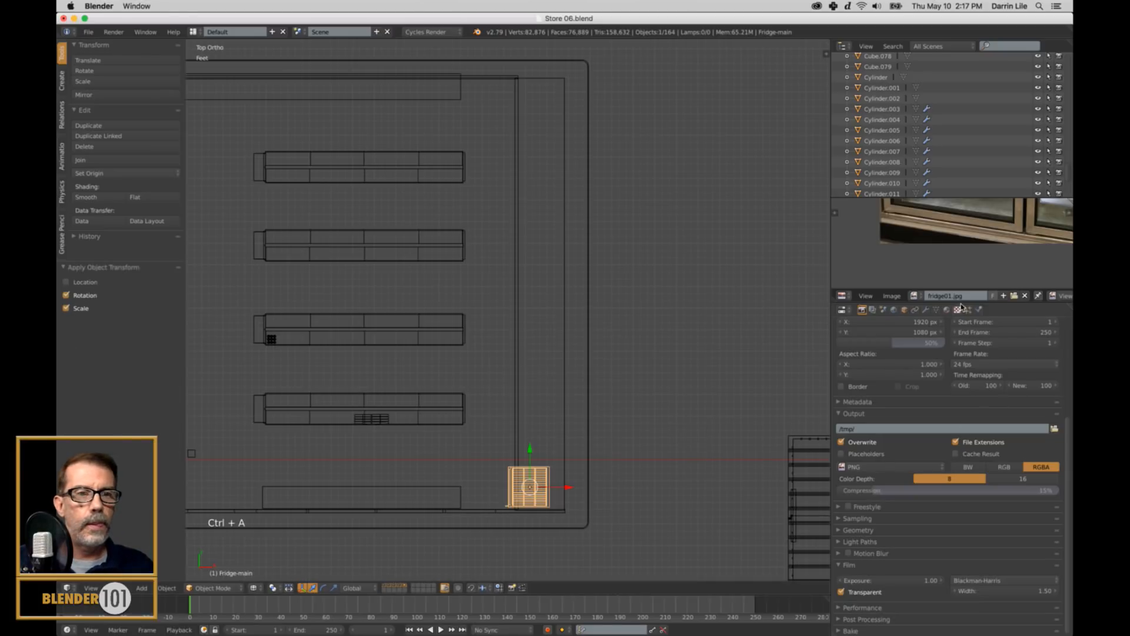
Add an Array modifier to the fridge with a relative offset of 0 on X and 1 on Y.
{"action": "left_click", "coordinate": [926, 311]}
{"action": "left_click", "coordinate": [904, 343]}
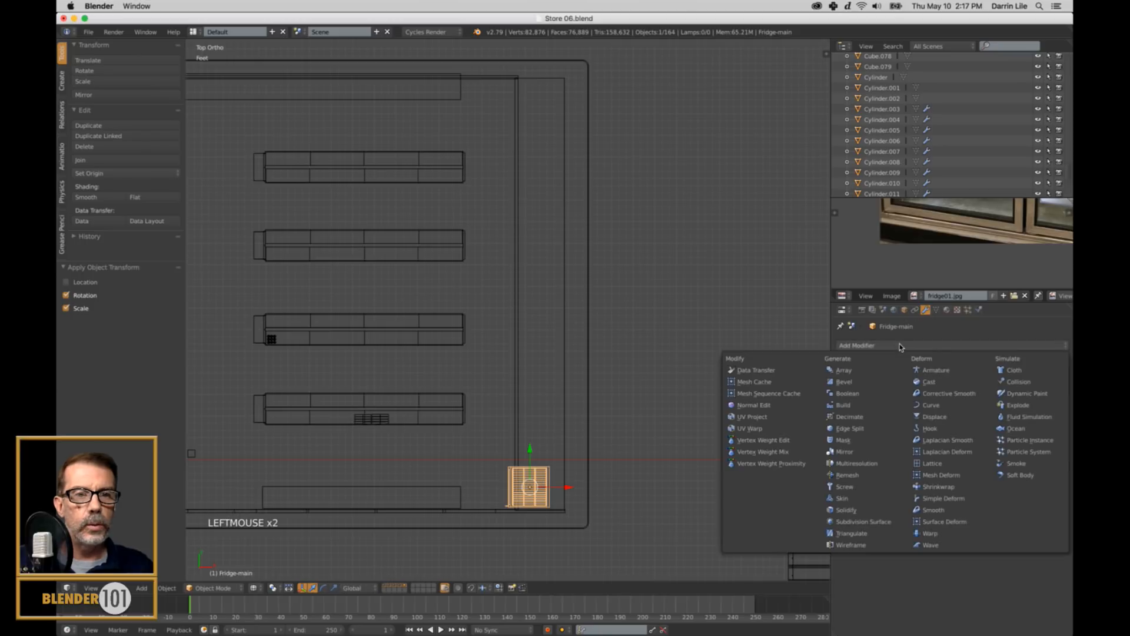
{"action": "left_click", "coordinate": [861, 371]}
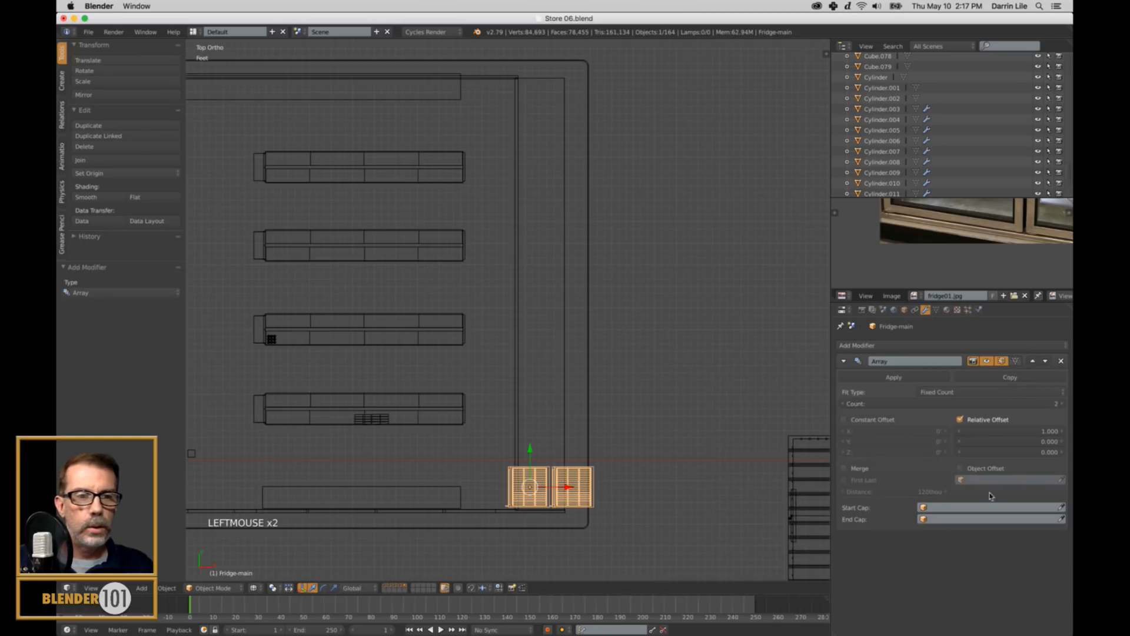
{"action": "left_click", "coordinate": [1026, 437]}
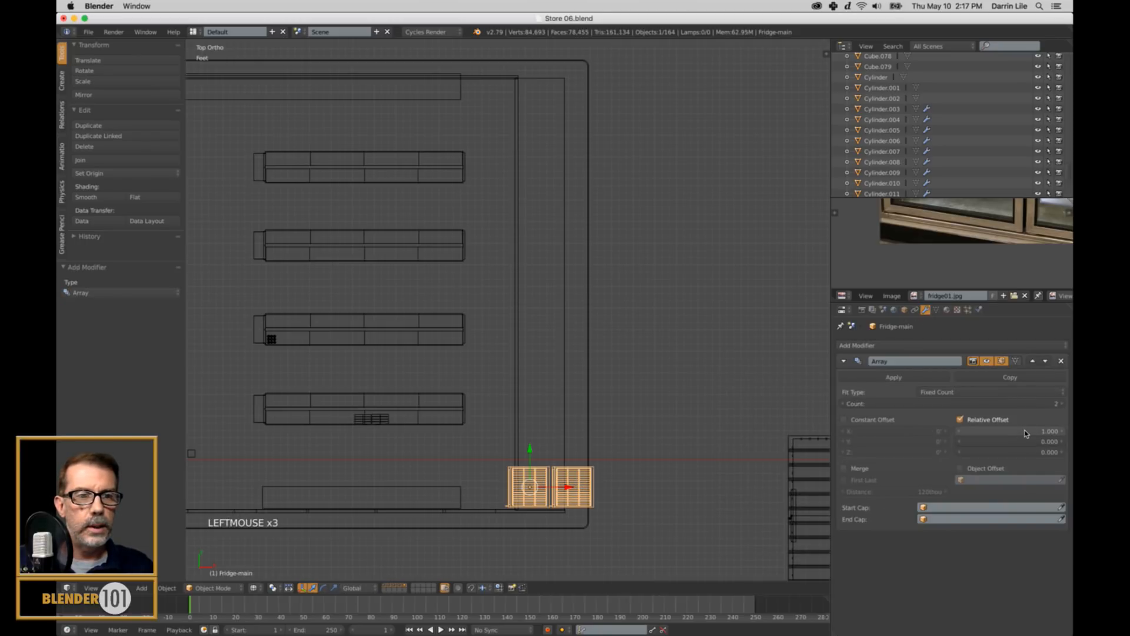
{"action": "left_click", "coordinate": [1025, 434]}
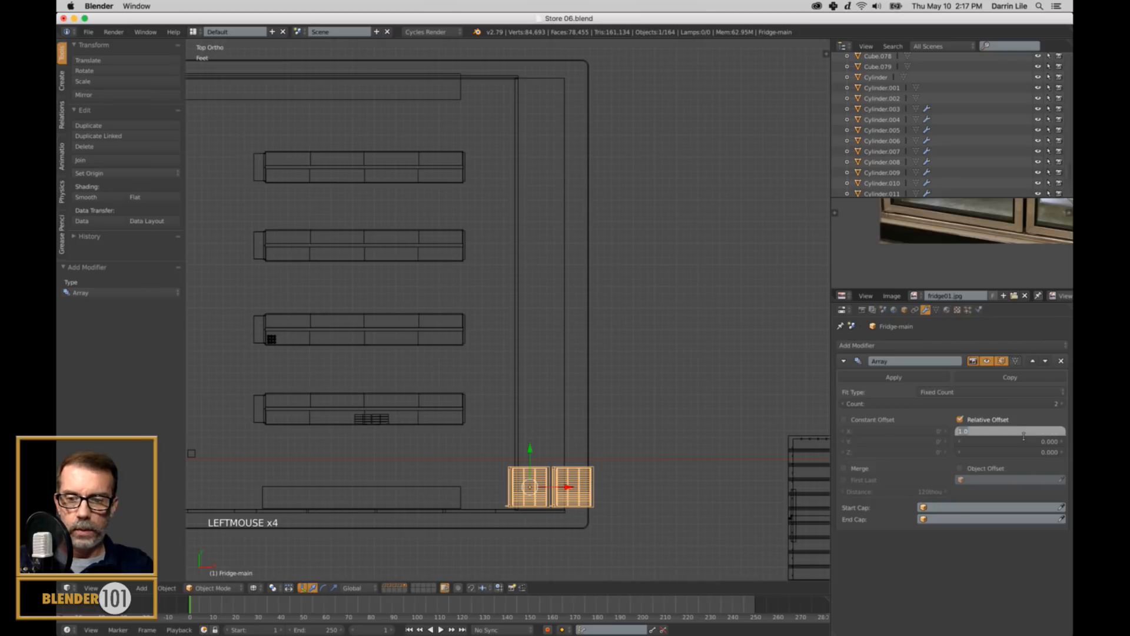
{"action": "type", "text": "0"}
{"action": "key", "text": "Tab"}
{"action": "key", "text": "Return"}
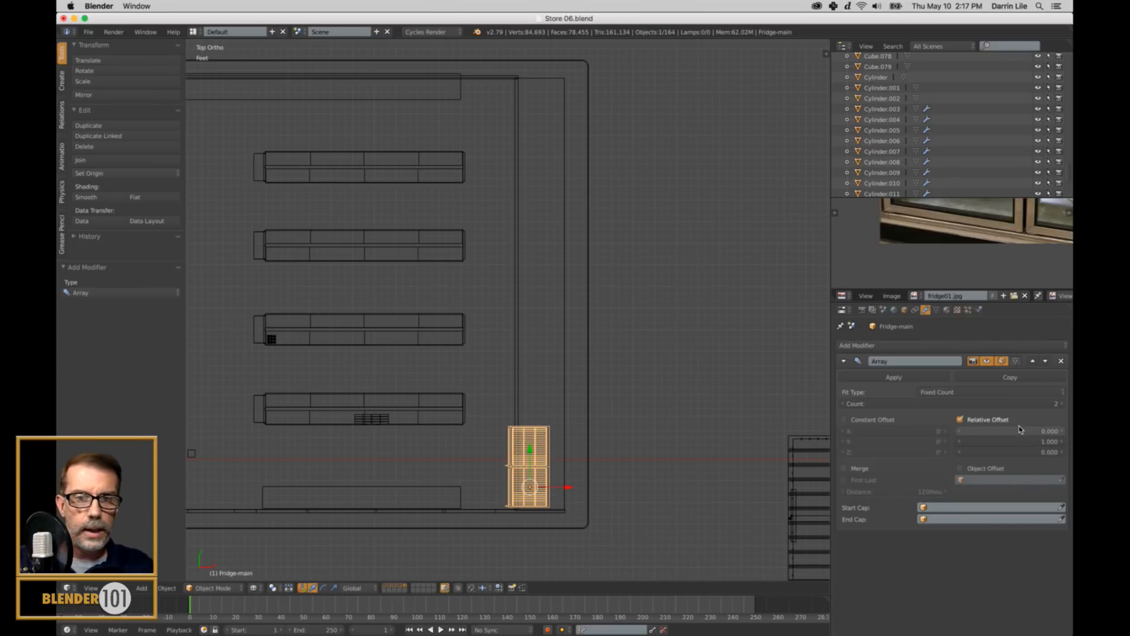
Deselect everything and examine the two arrayed fridge doors up close in solid perspective view against the reference photo.
{"action": "mouse_move", "coordinate": [497, 473]}
{"action": "middle_mouse_down"}
{"action": "mouse_move", "coordinate": [522, 471]}
{"action": "mouse_move", "coordinate": [551, 433]}
{"action": "middle_mouse_up"}
{"action": "key", "text": "z"}
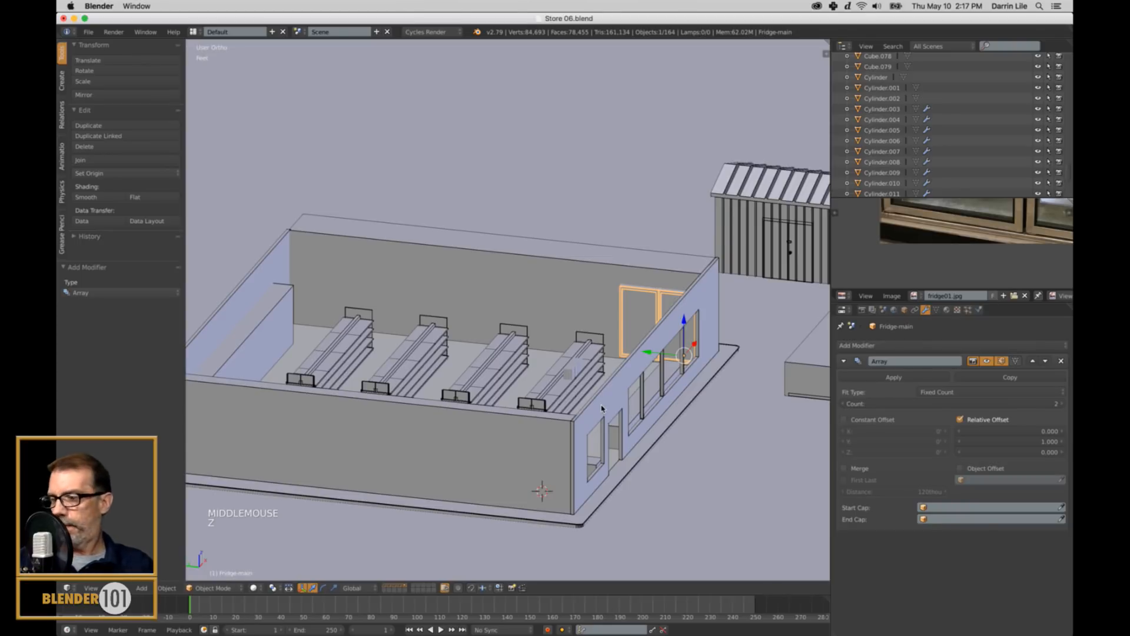
{"action": "key", "text": "KP_5"}
{"action": "scroll", "coordinate": [653, 409], "scroll_direction": "up", "scroll_amount": 1, "text": "shift"}
{"action": "middle_click_drag", "start_coordinate": [653, 409], "coordinate": [633, 437], "text": "shift"}
{"action": "scroll", "coordinate": [626, 383], "scroll_direction": "up", "scroll_amount": 3}
{"action": "scroll", "coordinate": [616, 393], "scroll_direction": "up", "scroll_amount": 3}
{"action": "key", "text": "a"}
{"action": "scroll", "coordinate": [642, 419], "scroll_direction": "down", "scroll_amount": 1}
{"action": "scroll", "coordinate": [967, 257], "scroll_direction": "down", "scroll_amount": 3}
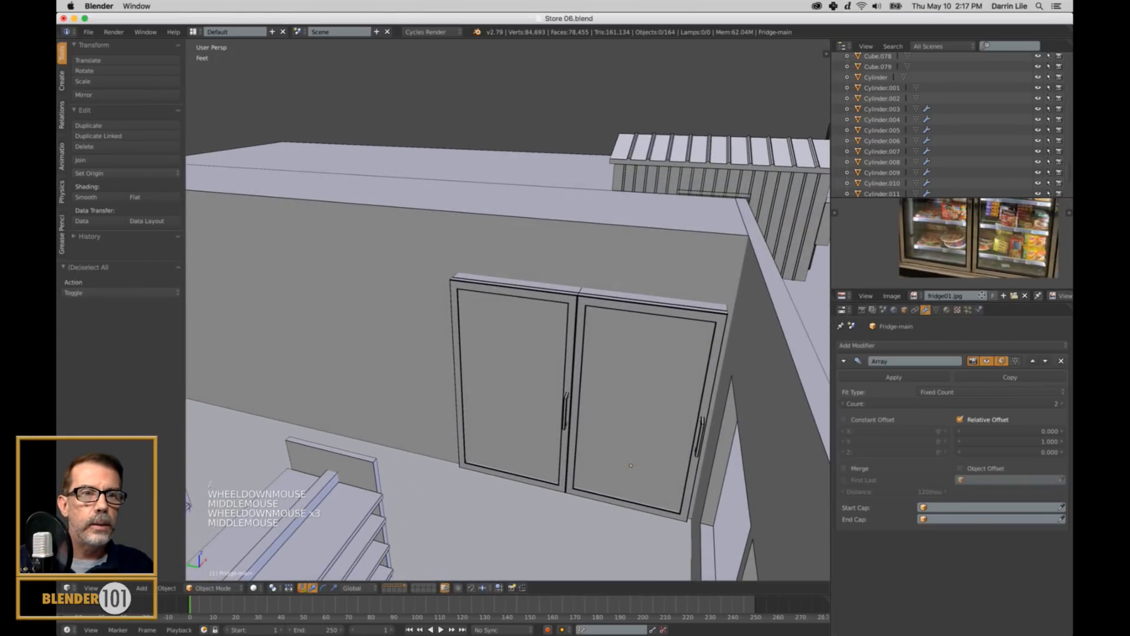
{"action": "scroll", "coordinate": [666, 371], "scroll_direction": "up", "scroll_amount": 1}
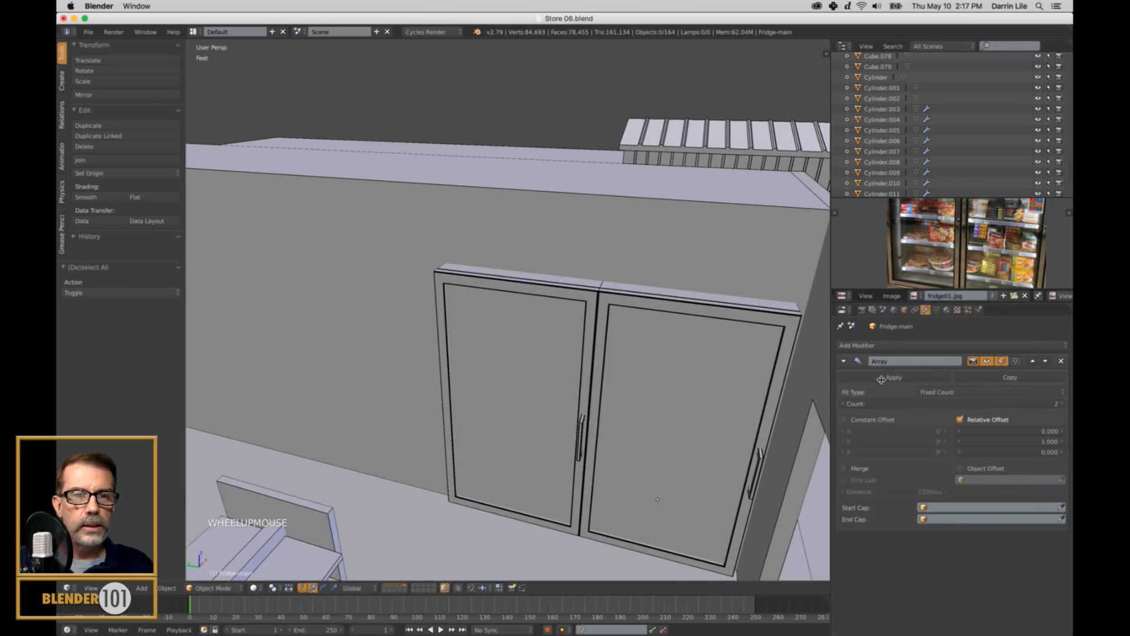
Try a relative Y offset of 1.025 in the fridge's Array modifier.
{"action": "left_click", "coordinate": [1062, 443]}
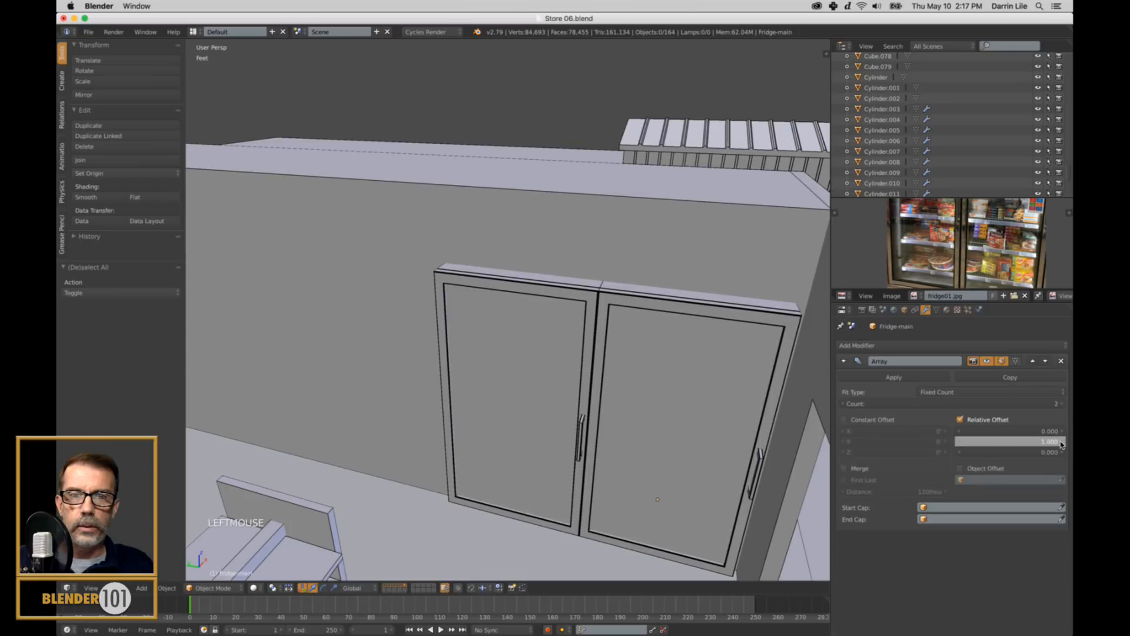
{"action": "double_click", "coordinate": [1043, 443]}
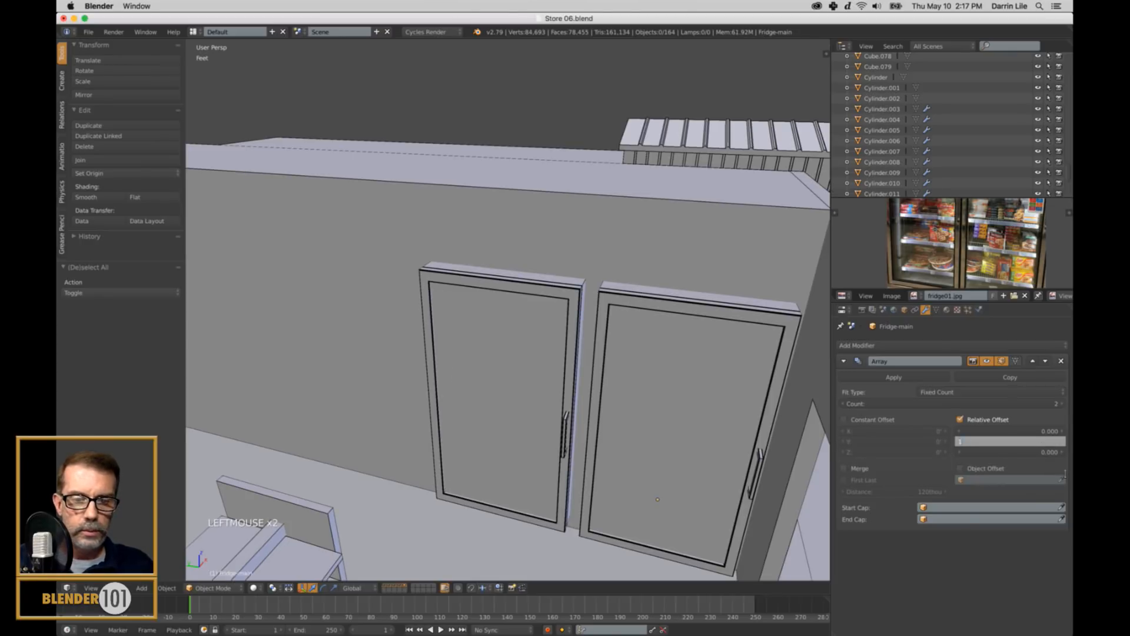
{"action": "type", "text": "1.025"}
{"action": "key", "text": "Return"}
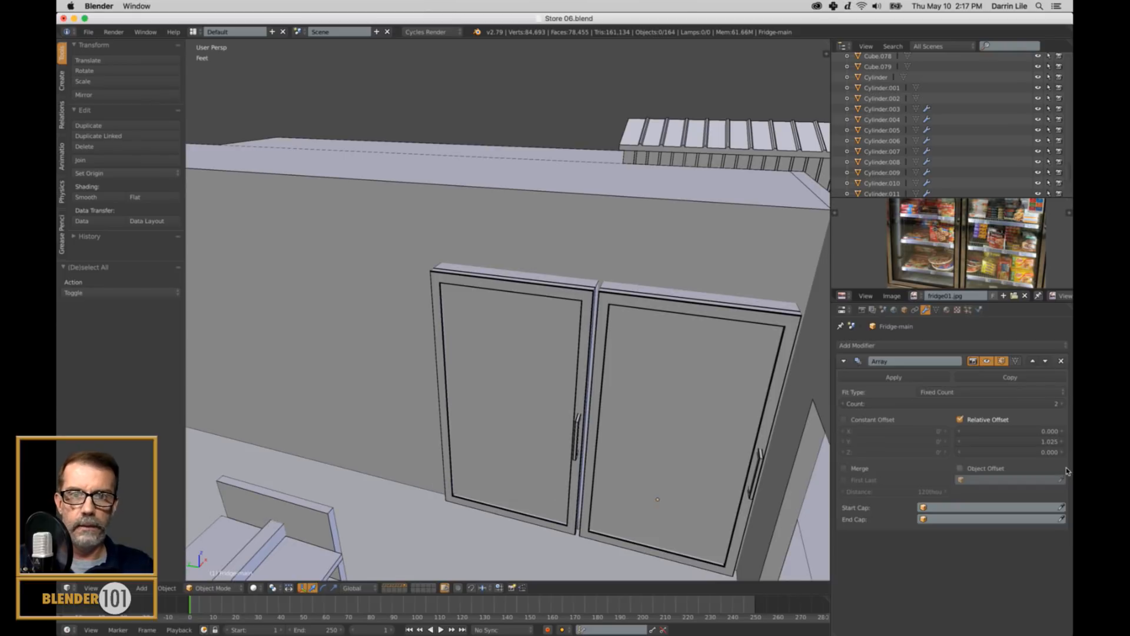
Set the relative Y offset of the fridge's Array modifier to 1.010.
{"action": "middle_click_drag", "start_coordinate": [679, 444], "coordinate": [683, 445]}
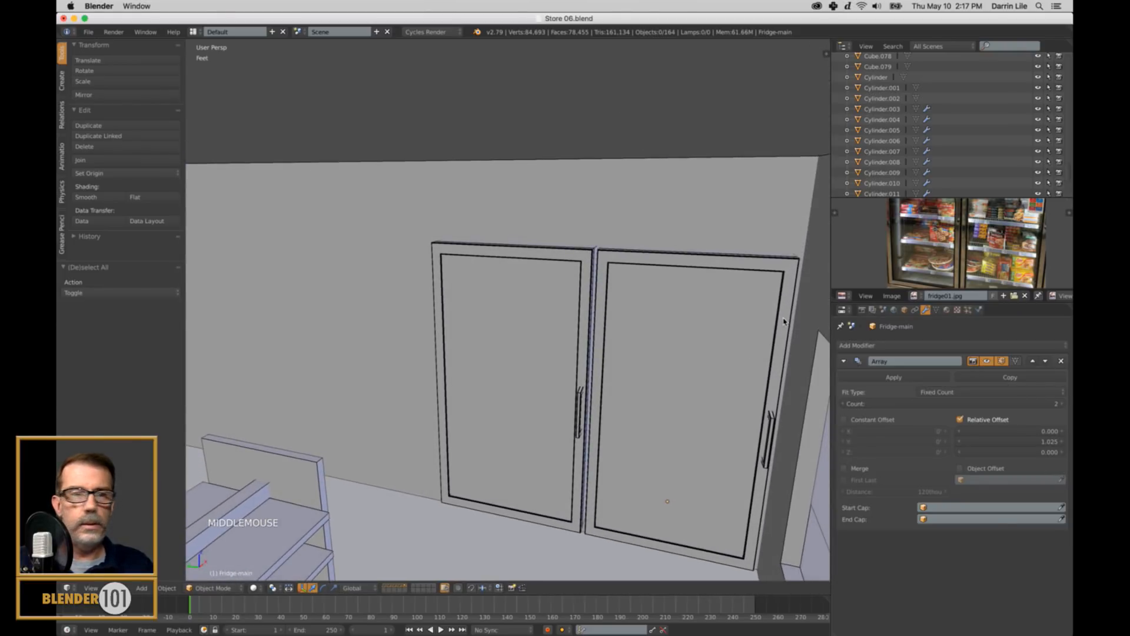
{"action": "left_click", "coordinate": [1039, 443]}
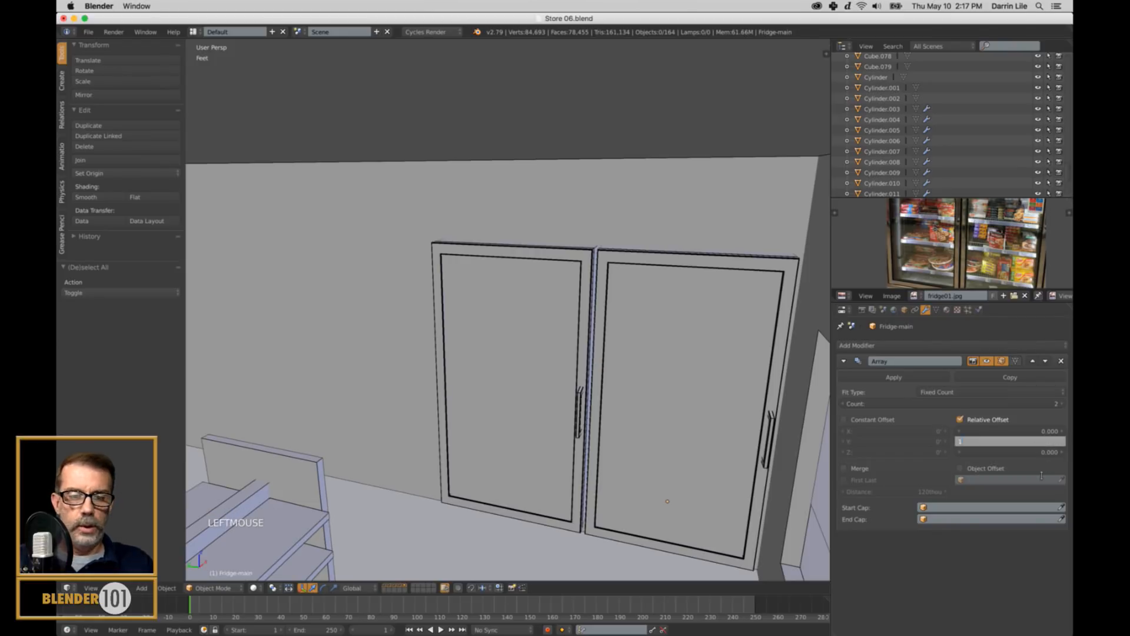
{"action": "key", "text": "Return"}
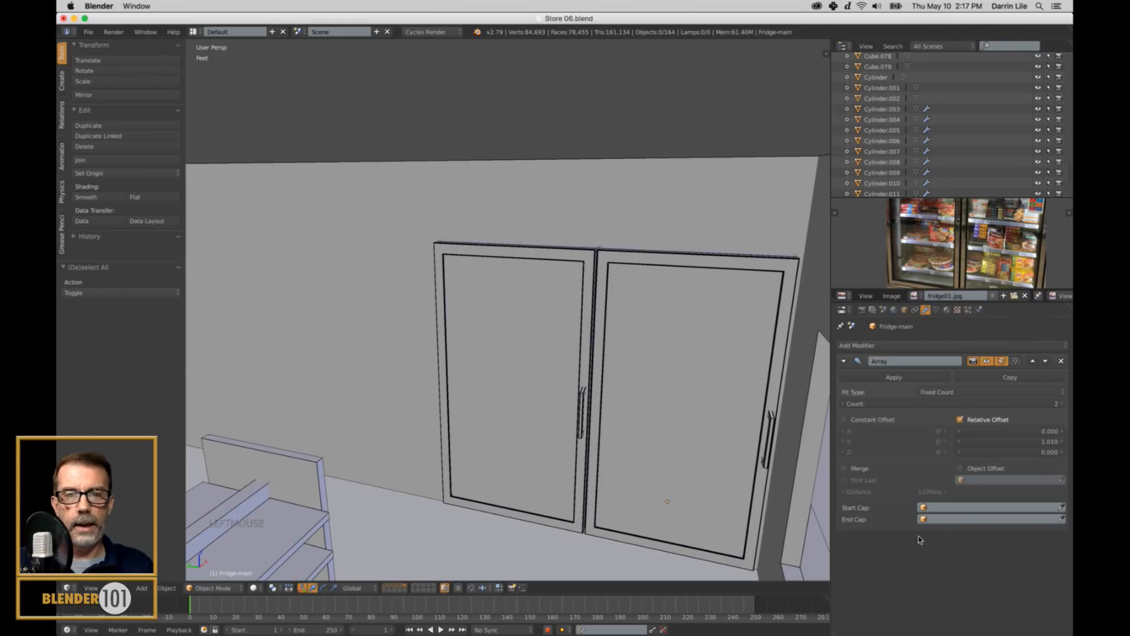
Set the fridge array's count to 10 so the fridges run along the store's back wall.
{"action": "scroll", "coordinate": [589, 412], "scroll_direction": "down", "scroll_amount": 3}
{"action": "middle_click_drag", "start_coordinate": [589, 412], "coordinate": [627, 377]}
{"action": "scroll", "coordinate": [677, 372], "scroll_direction": "down", "scroll_amount": 1}
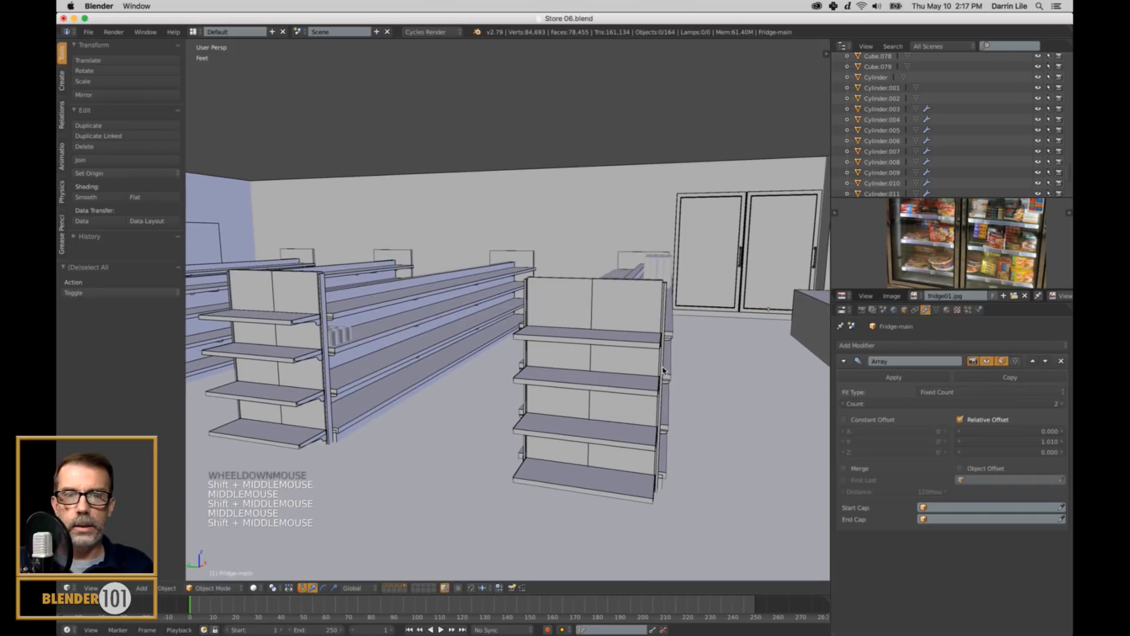
{"action": "left_click", "coordinate": [1063, 404]}
{"action": "left_click", "coordinate": [1063, 404]}
{"action": "left_click", "coordinate": [1063, 404]}
{"action": "left_click", "coordinate": [1063, 404]}
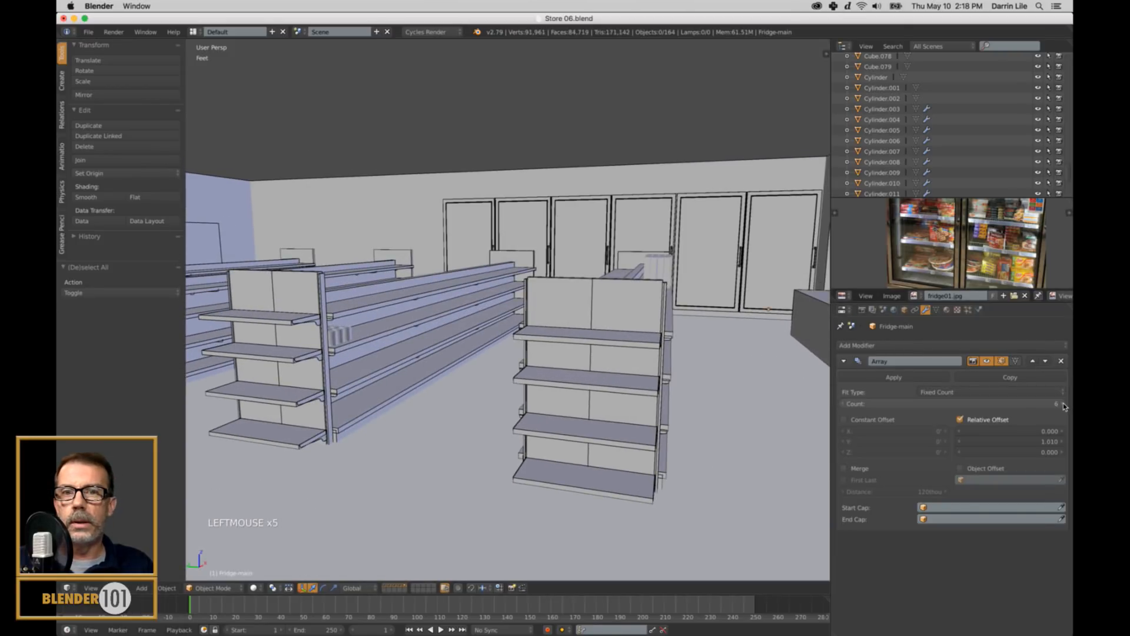
{"action": "left_click", "coordinate": [1064, 404]}
{"action": "left_click", "coordinate": [1063, 404]}
{"action": "left_click", "coordinate": [1063, 404]}
{"action": "left_click", "coordinate": [1063, 404]}
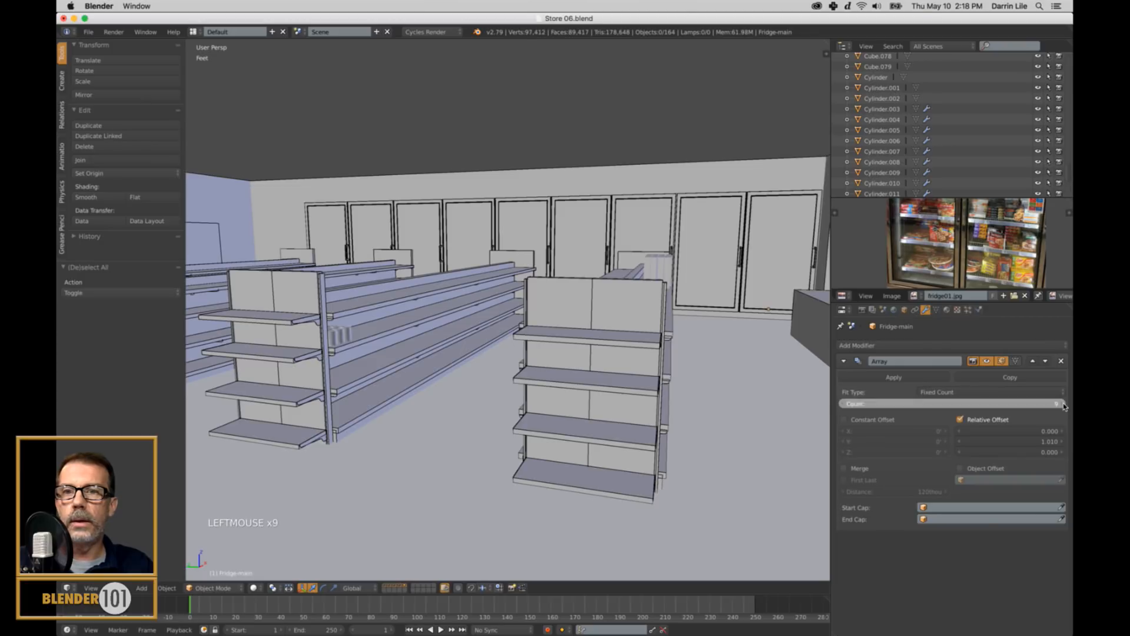
Walk through the store with walk navigation to examine the fridge row, shelf aisles, drink counter and checkout area.
{"action": "scroll", "coordinate": [719, 375], "scroll_direction": "down", "scroll_amount": 2}
{"action": "scroll", "coordinate": [717, 368], "scroll_direction": "up", "scroll_amount": 1}
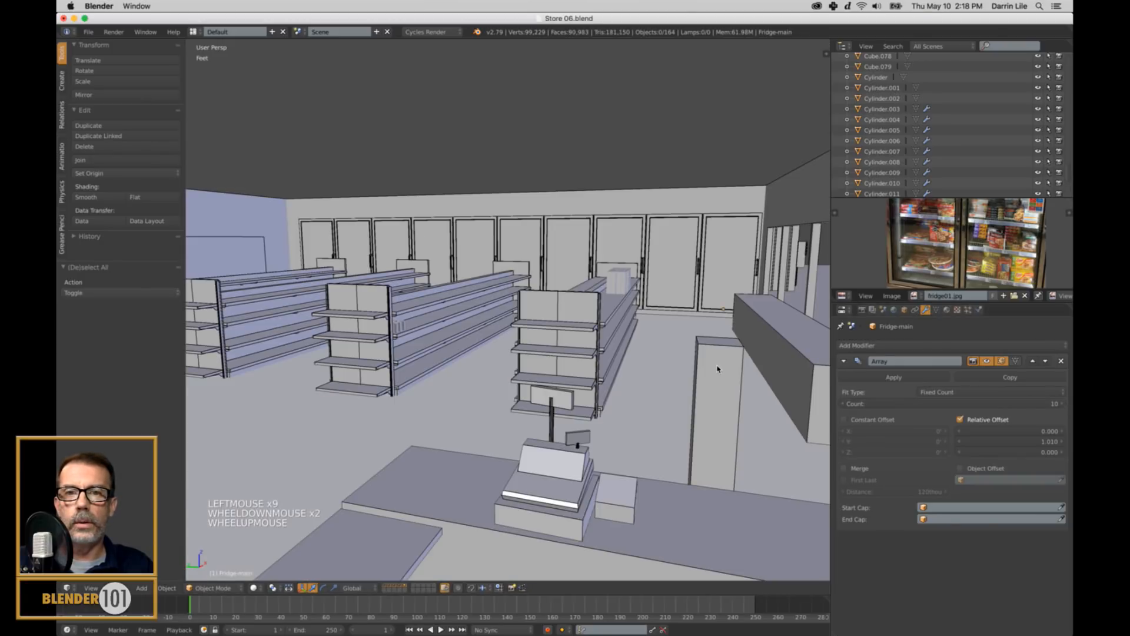
{"action": "middle_click_drag", "start_coordinate": [717, 368], "coordinate": [556, 412], "text": "shift"}
{"action": "scroll", "coordinate": [650, 410], "scroll_direction": "up", "scroll_amount": 1}
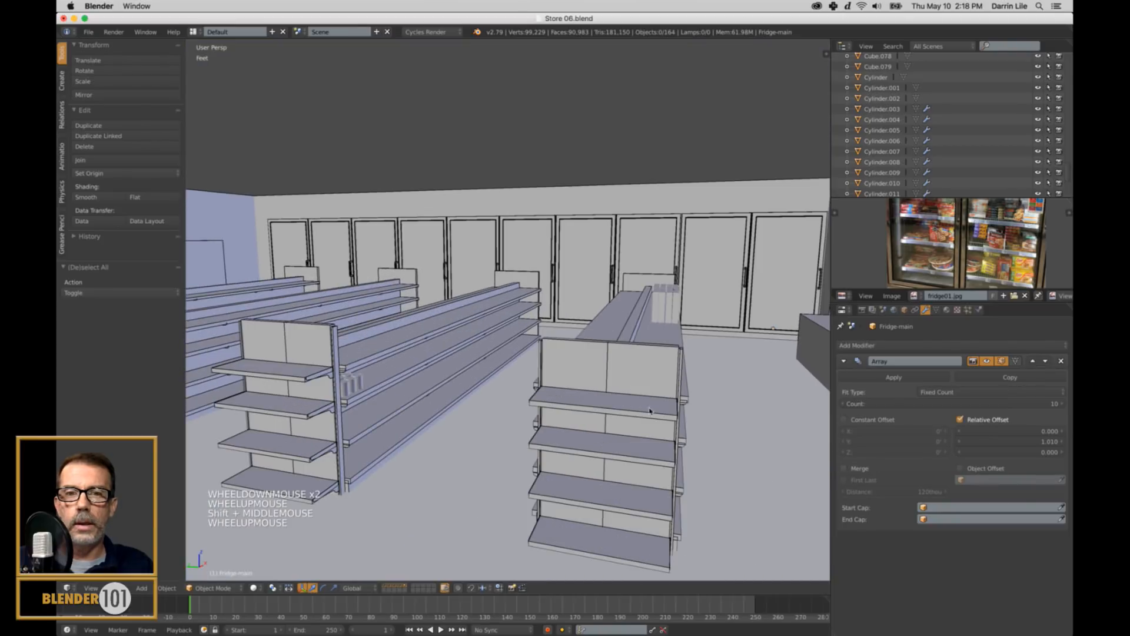
{"action": "middle_click_drag", "start_coordinate": [650, 410], "coordinate": [603, 392]}
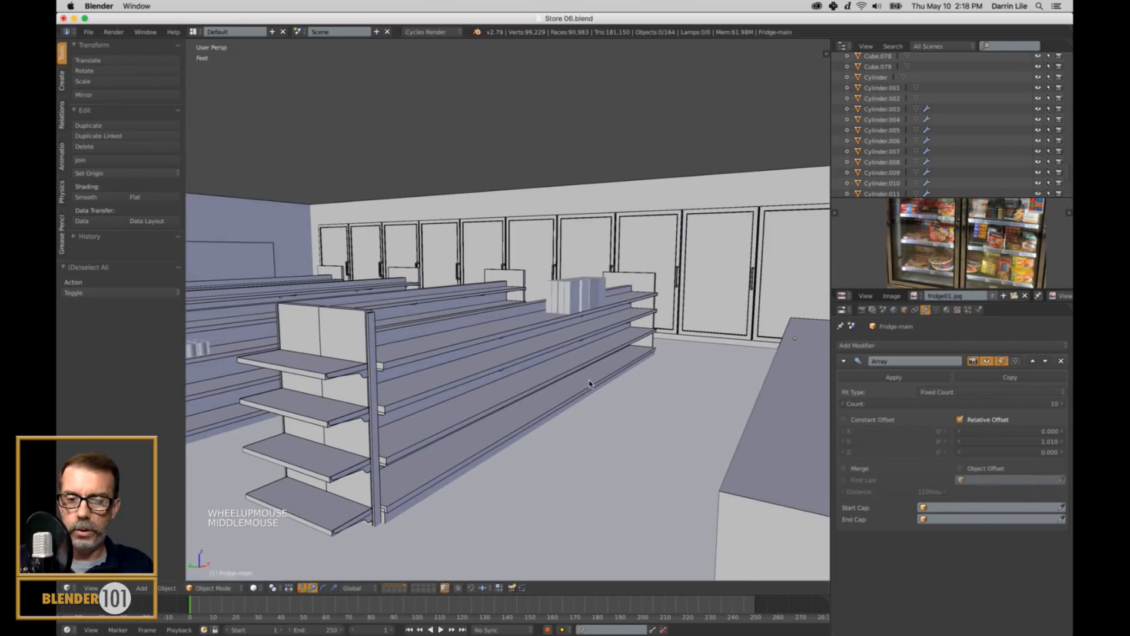
{"action": "key", "text": "shift+f"}
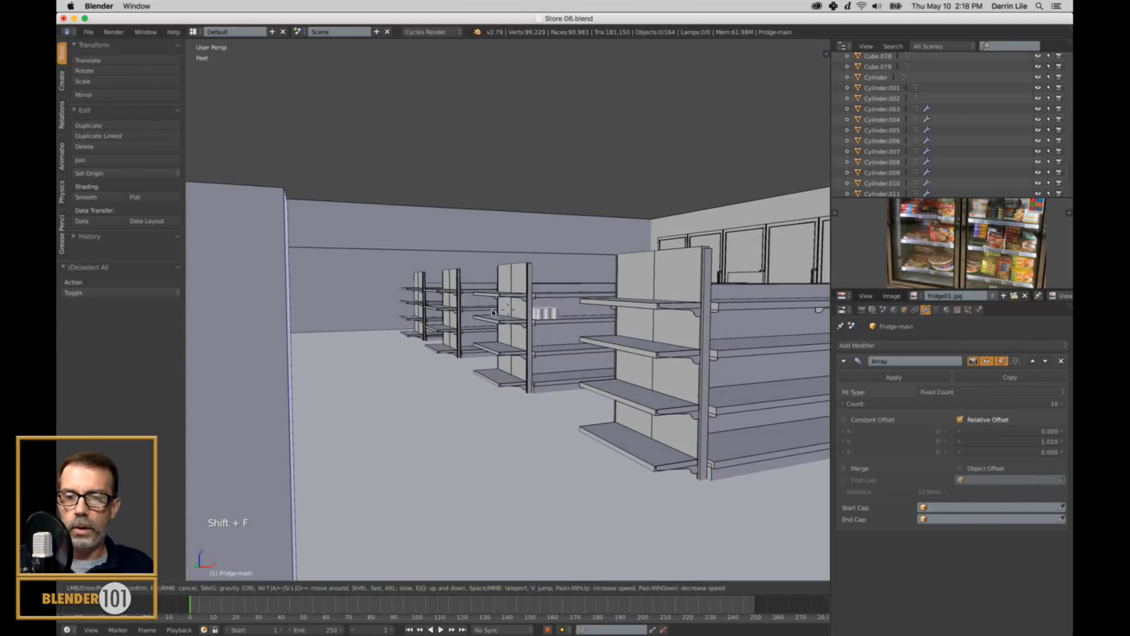
{"action": "key", "text": "w"}
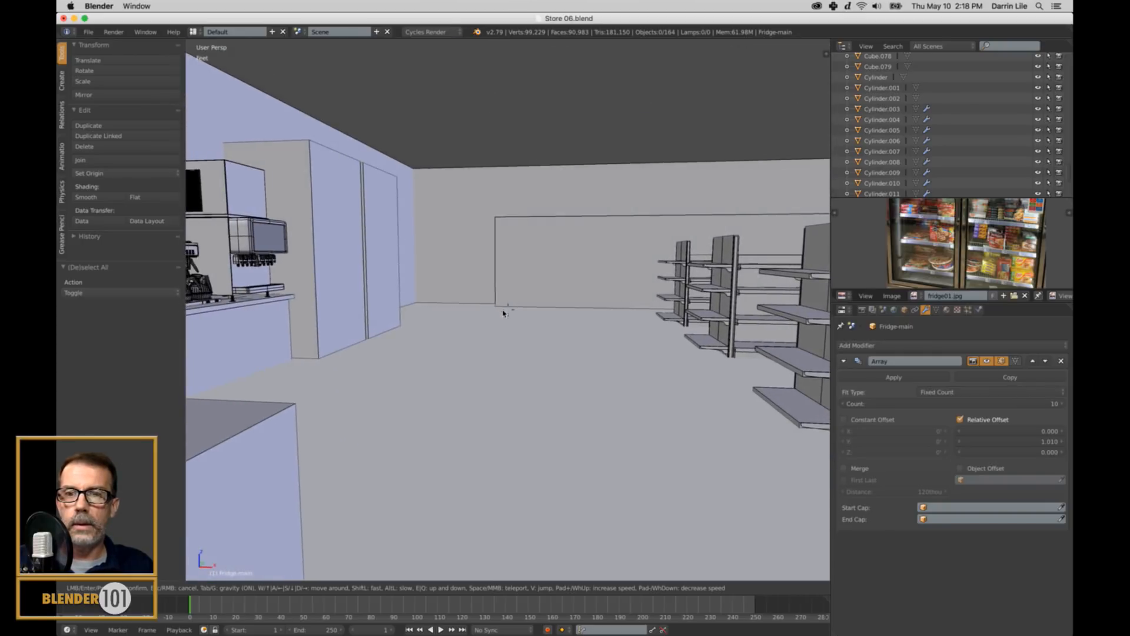
{"action": "key", "text": "w"}
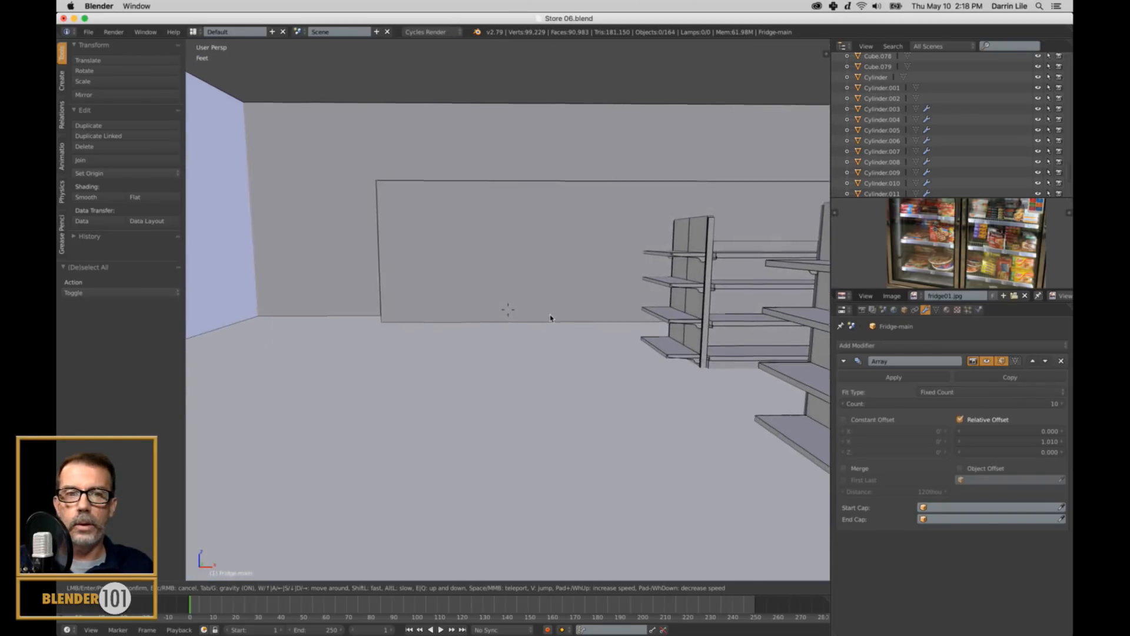
{"action": "key", "text": "w"}
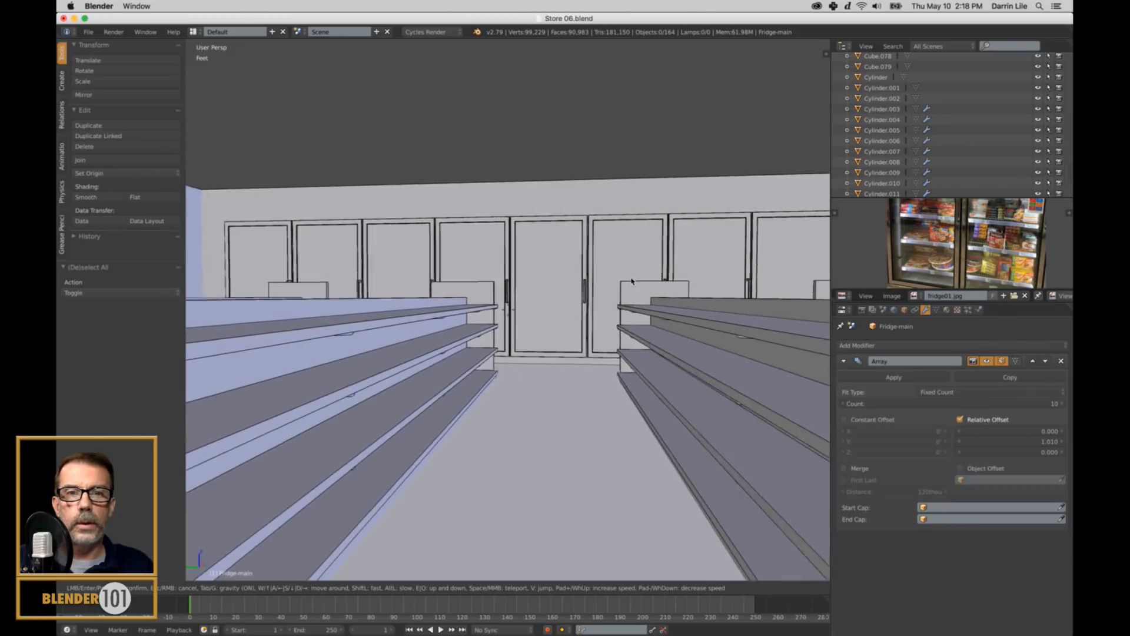
{"action": "key", "text": "w"}
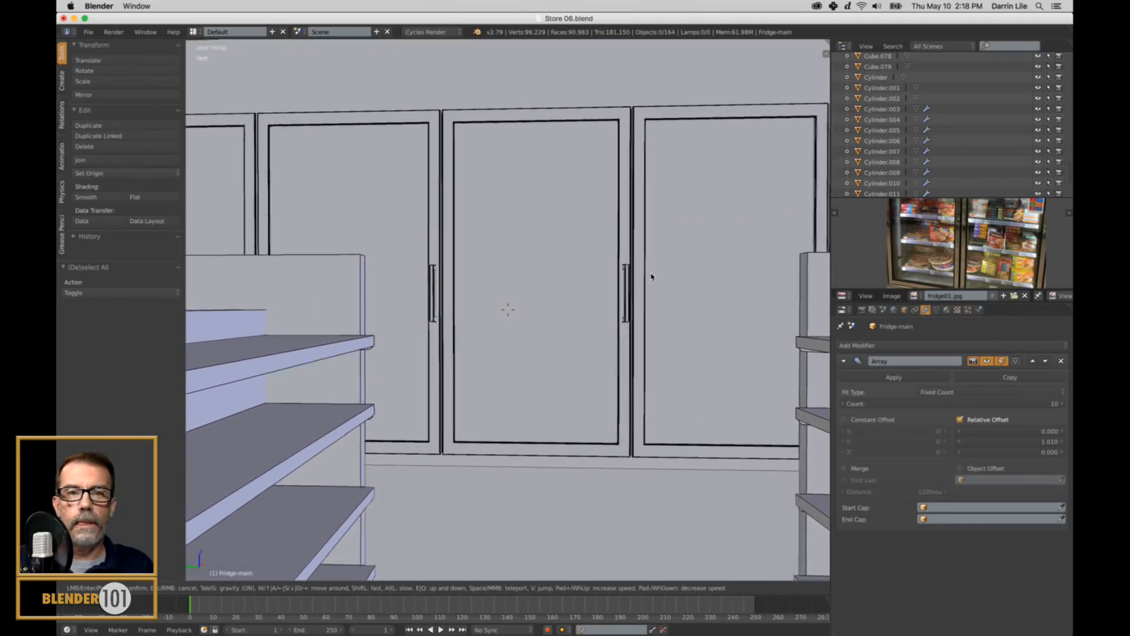
{"action": "key", "text": "w"}
{"action": "key", "text": "w"}
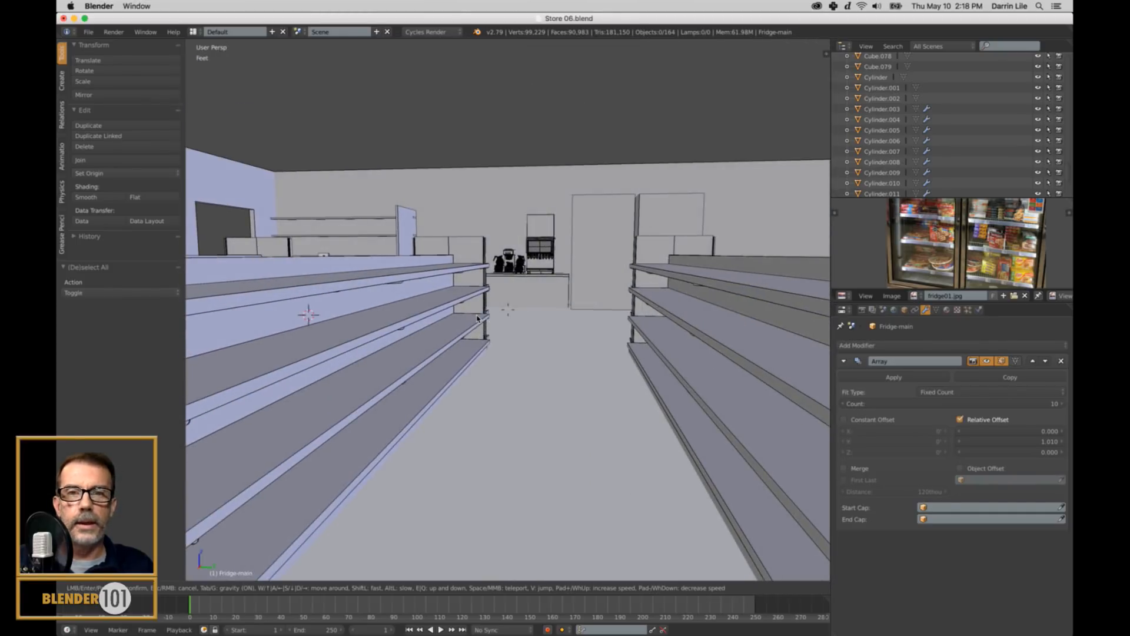
{"action": "key", "text": "w"}
{"action": "key", "text": "w"}
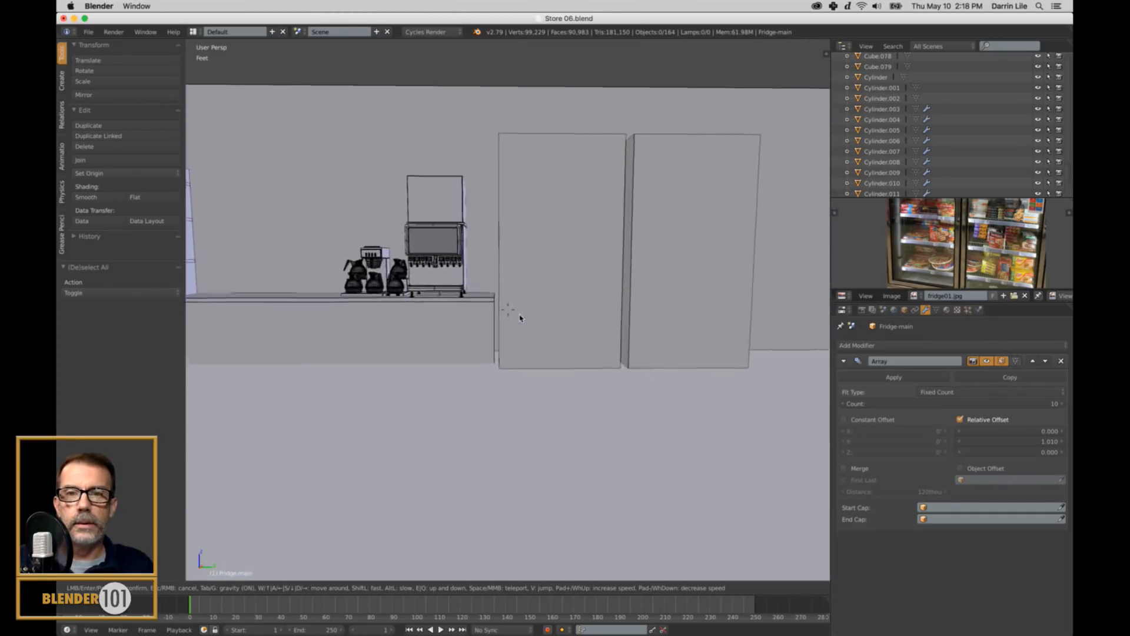
{"action": "key", "text": "w"}
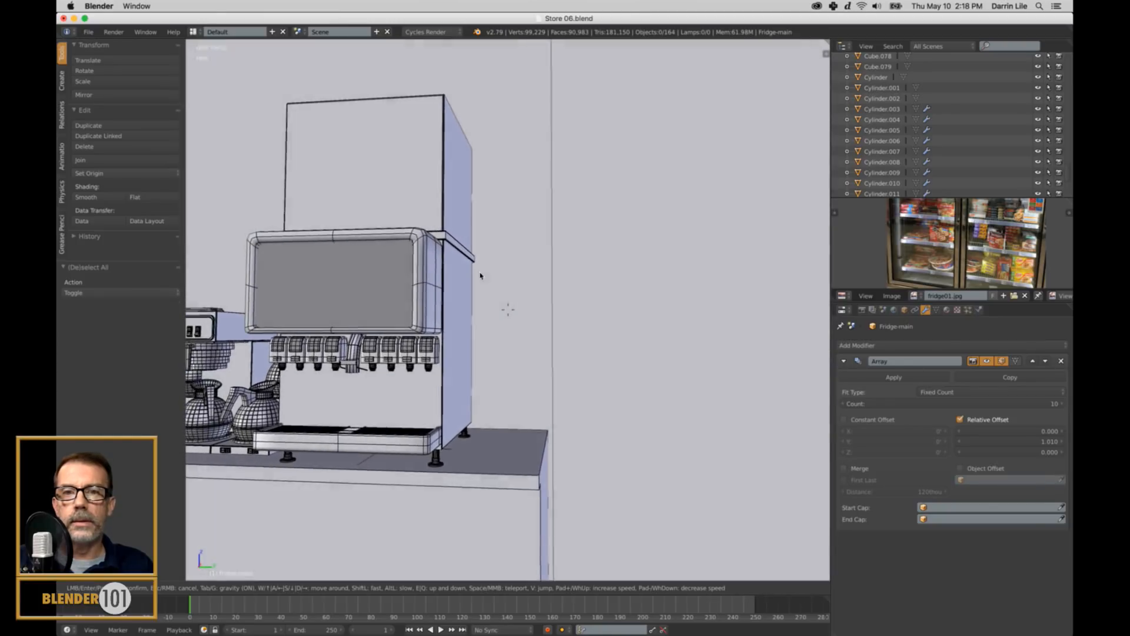
{"action": "key", "text": "w"}
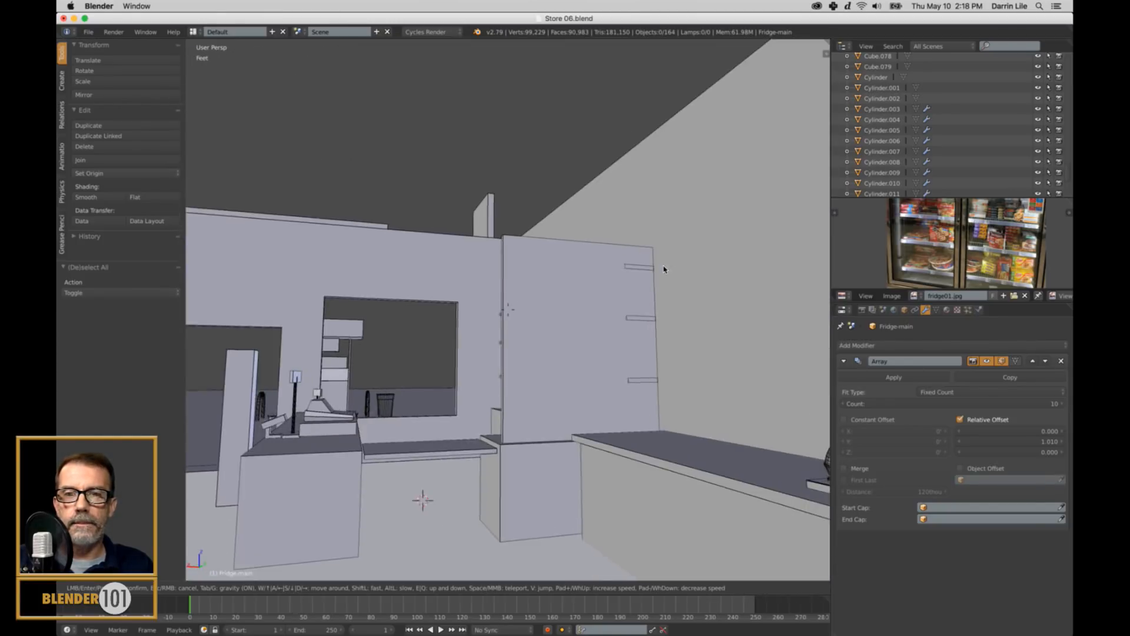
{"action": "key", "text": "w"}
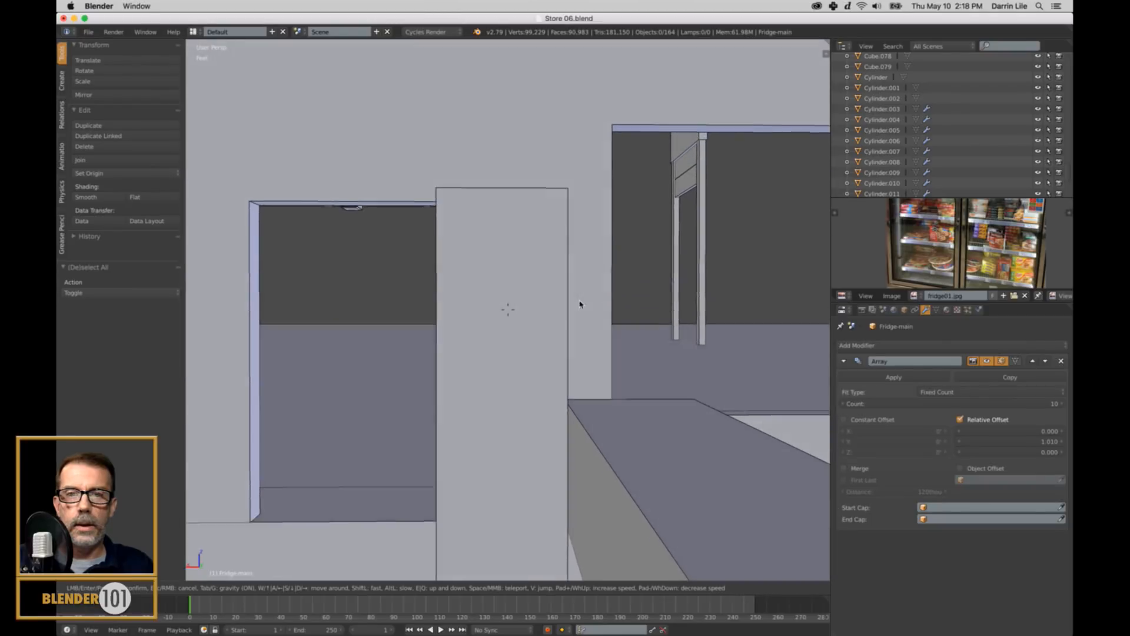
{"action": "key", "text": "Escape"}
{"action": "scroll", "coordinate": [508, 307], "scroll_direction": "down", "scroll_amount": 3}
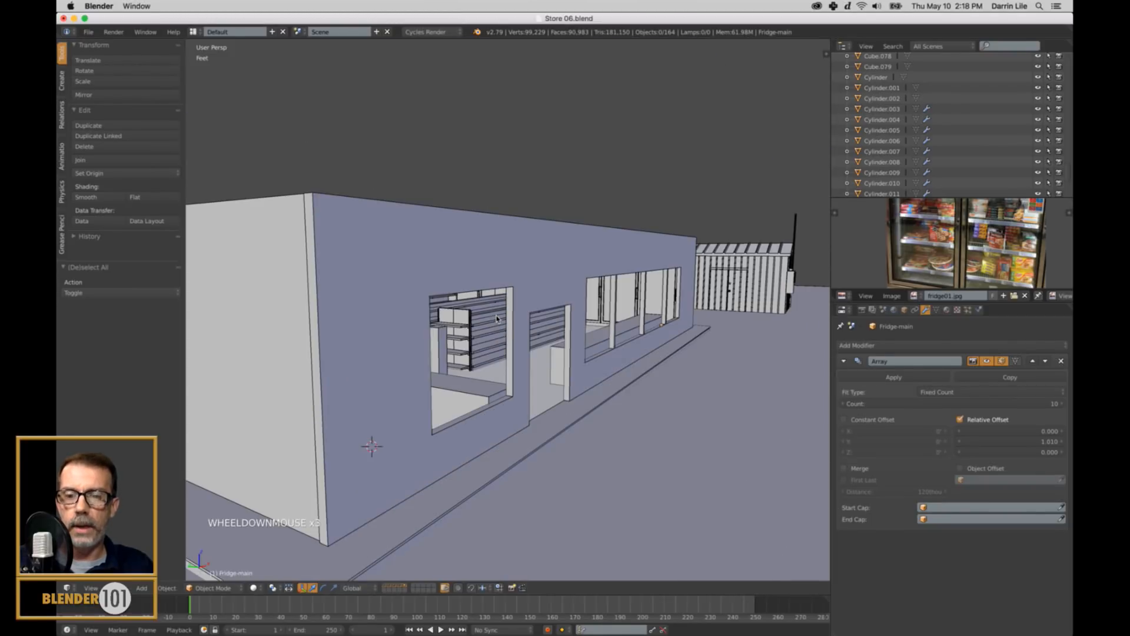
{"action": "middle_click_drag", "start_coordinate": [496, 316], "coordinate": [537, 328], "text": "shift"}
Open the User Preferences, enlarge their window and reposition it over the 3D view.
{"action": "left_click", "coordinate": [88, 31]}
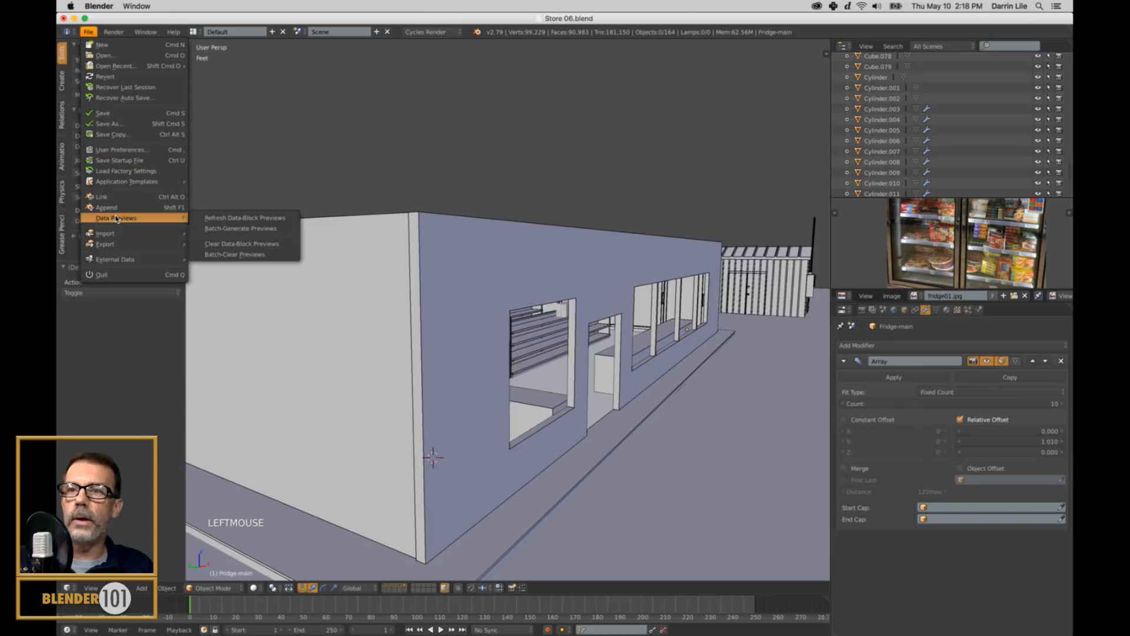
{"action": "left_click", "coordinate": [125, 151]}
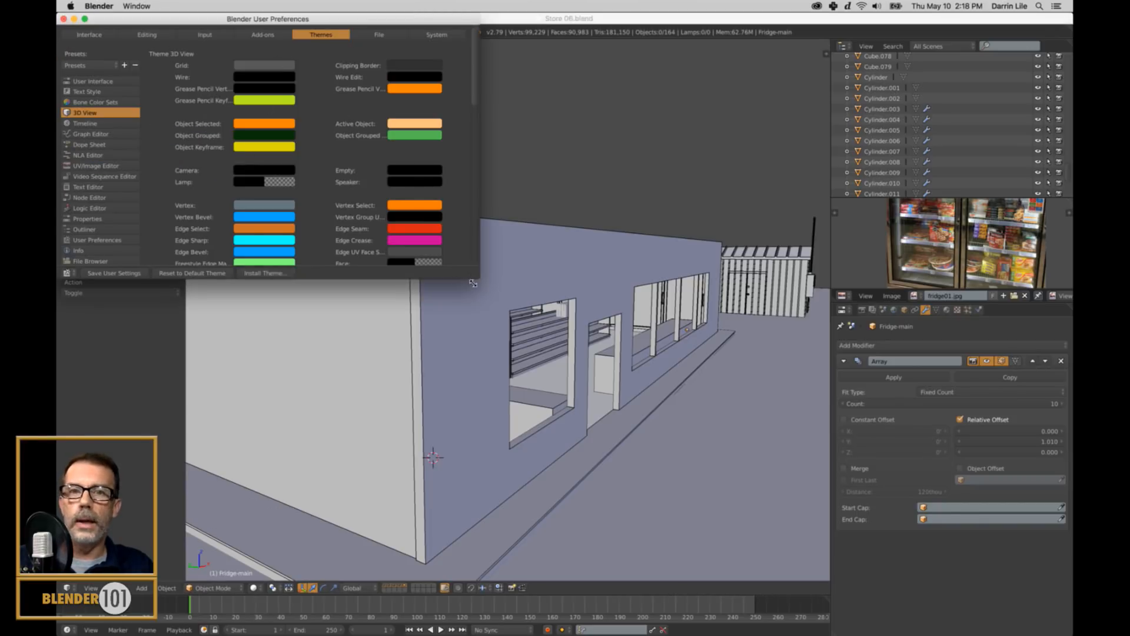
{"action": "left_click_drag", "start_coordinate": [487, 298], "coordinate": [676, 402]}
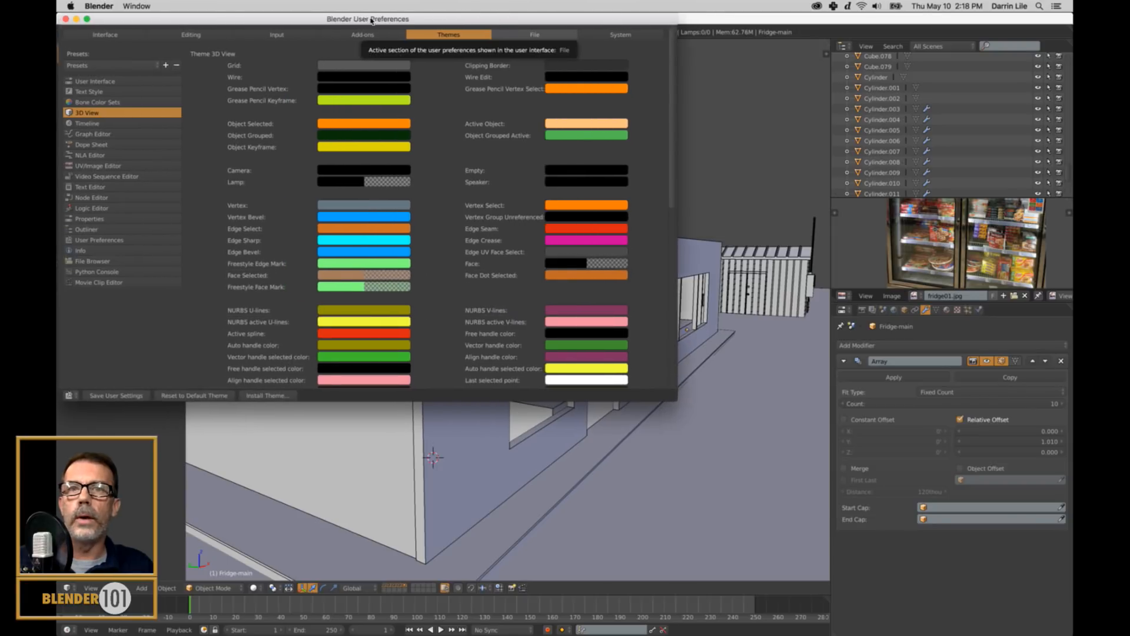
{"action": "left_click_drag", "start_coordinate": [375, 19], "coordinate": [463, 47]}
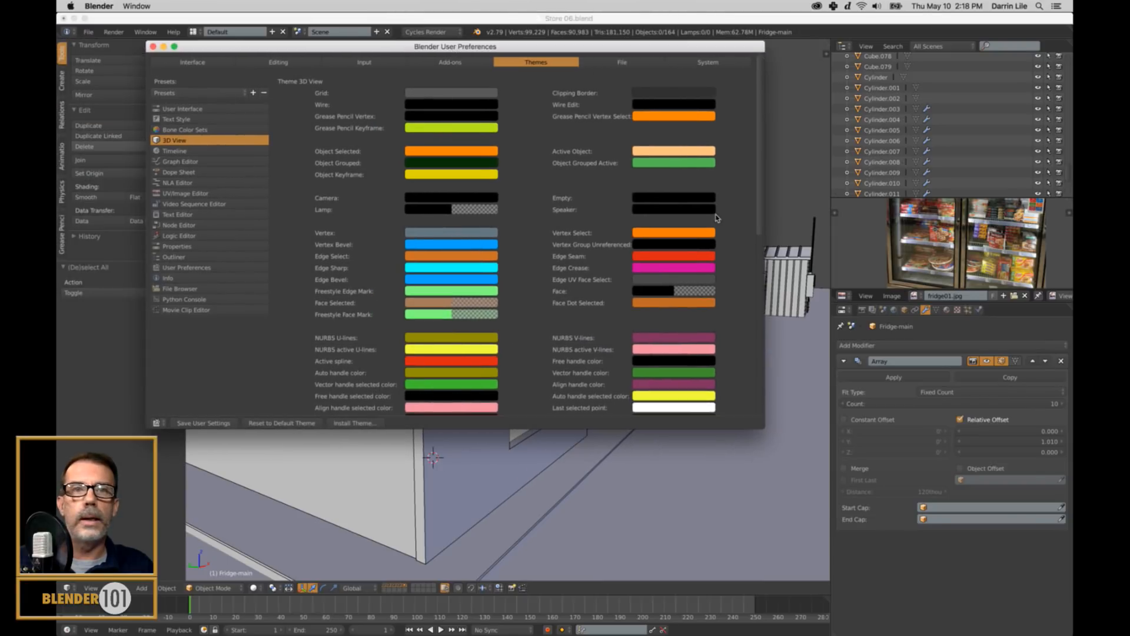
{"action": "left_click", "coordinate": [708, 62]}
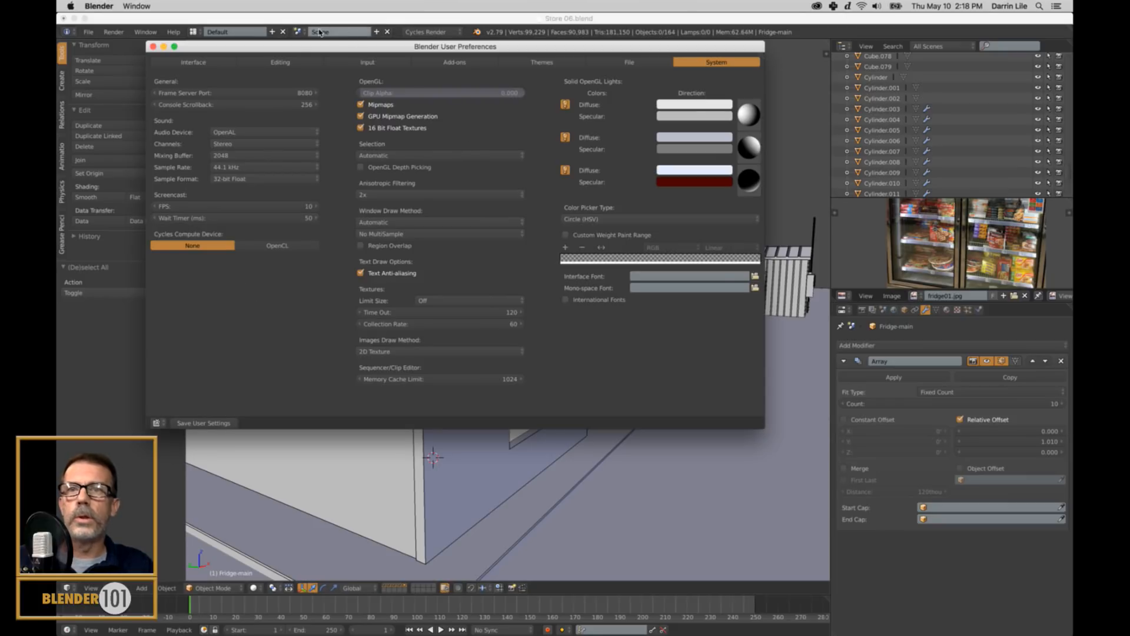
{"action": "left_click_drag", "start_coordinate": [377, 47], "coordinate": [377, 19]}
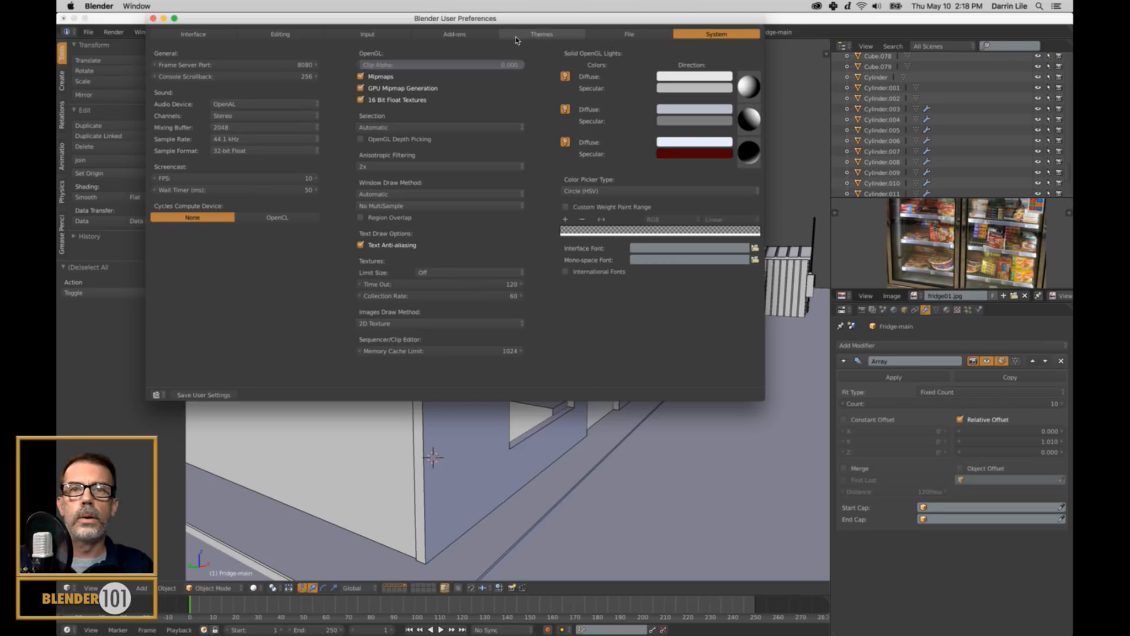
Look through the preference sections and enable Gravity for walk navigation in the Input preferences.
{"action": "left_click", "coordinate": [304, 37]}
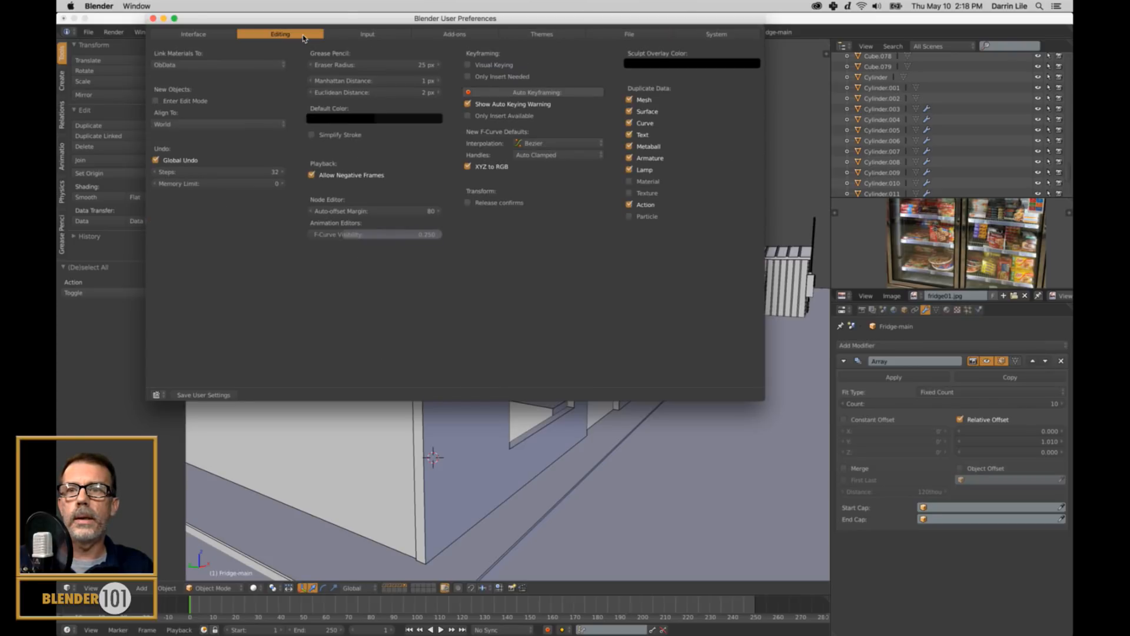
{"action": "left_click", "coordinate": [227, 37]}
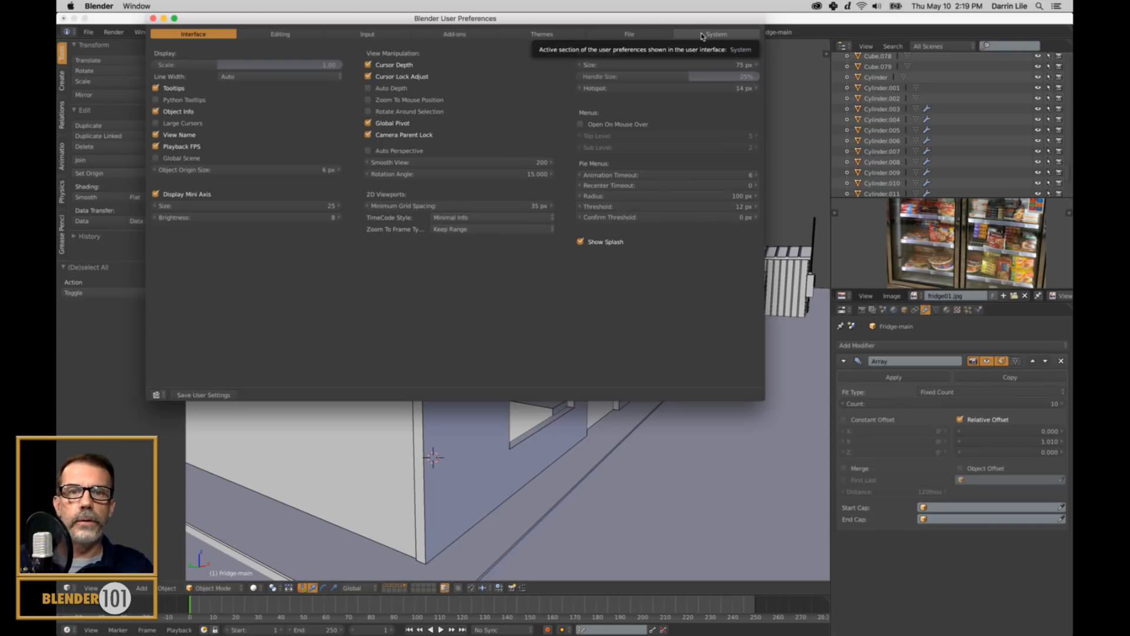
{"action": "left_click", "coordinate": [279, 35]}
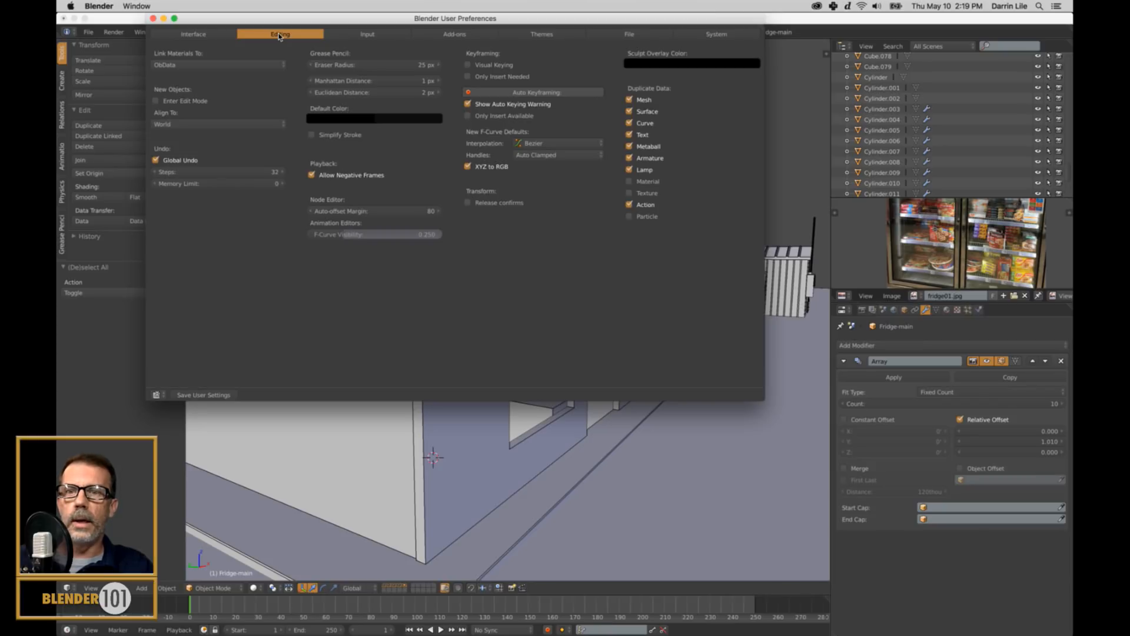
{"action": "left_click", "coordinate": [397, 36]}
{"action": "scroll", "coordinate": [531, 261], "scroll_direction": "down", "scroll_amount": 6}
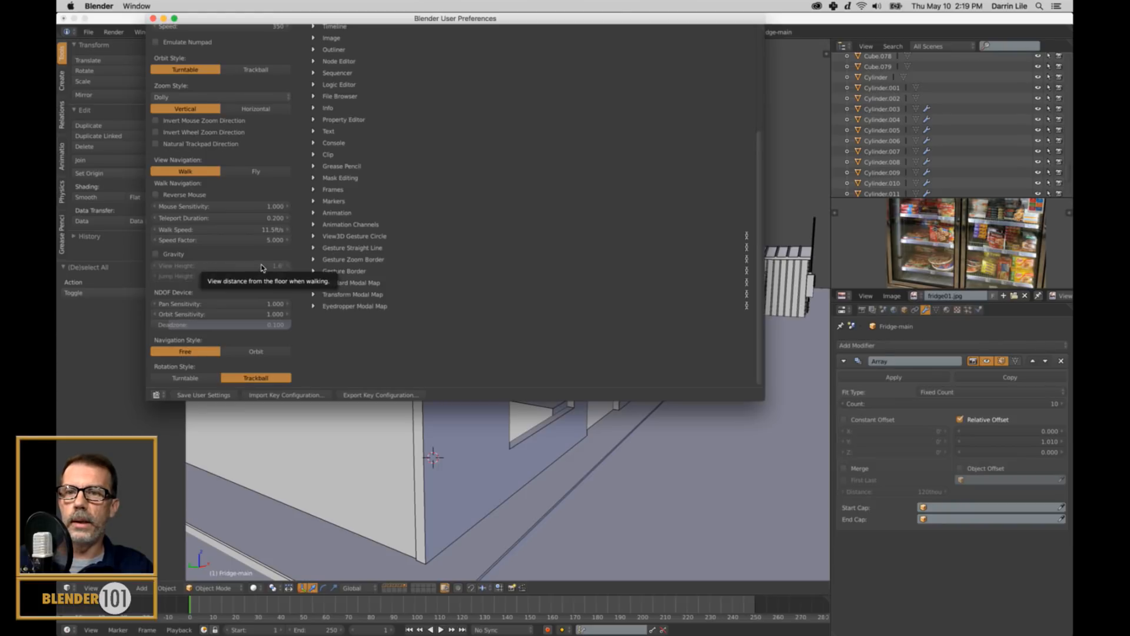
{"action": "left_click", "coordinate": [155, 254]}
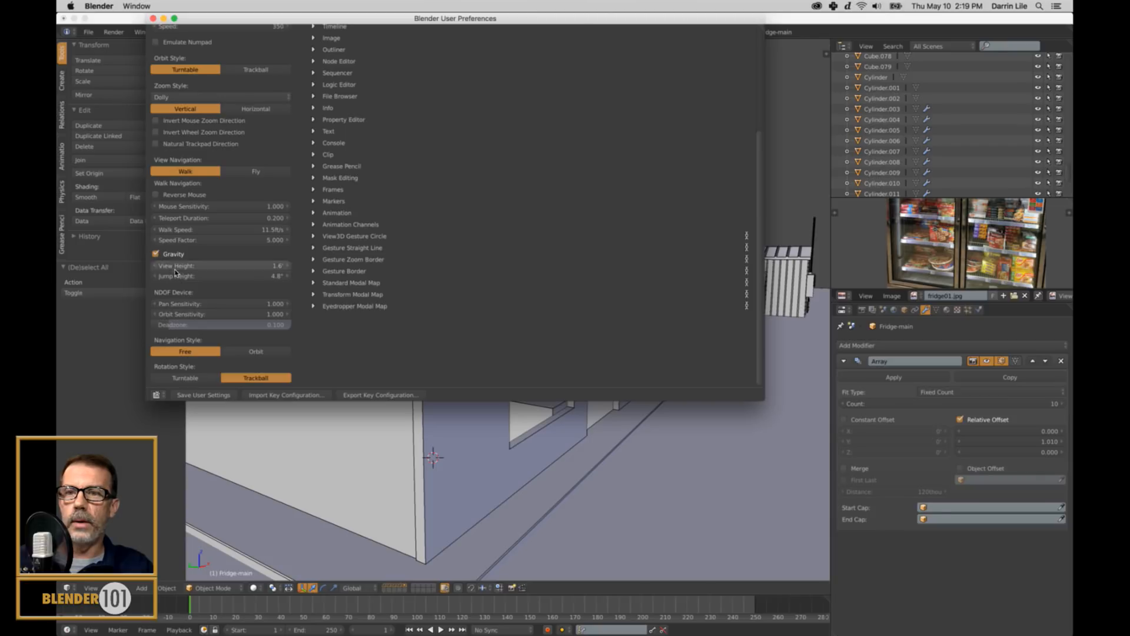
Set the walk navigation View Height to 6', save the user settings and close the preferences.
{"action": "left_click", "coordinate": [278, 267]}
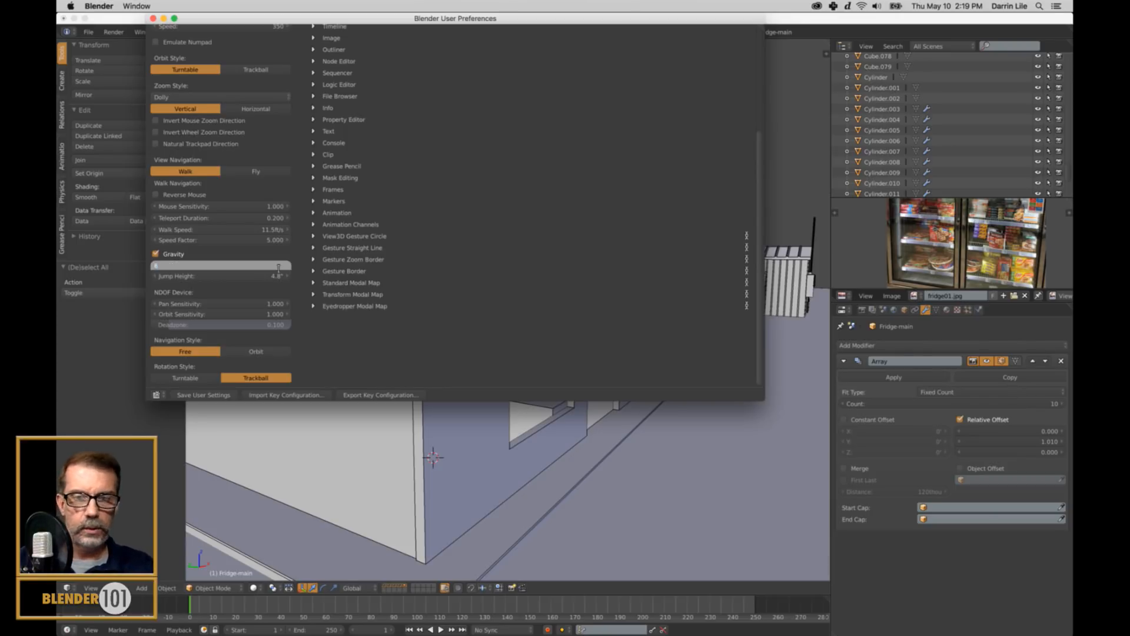
{"action": "key", "text": "Return"}
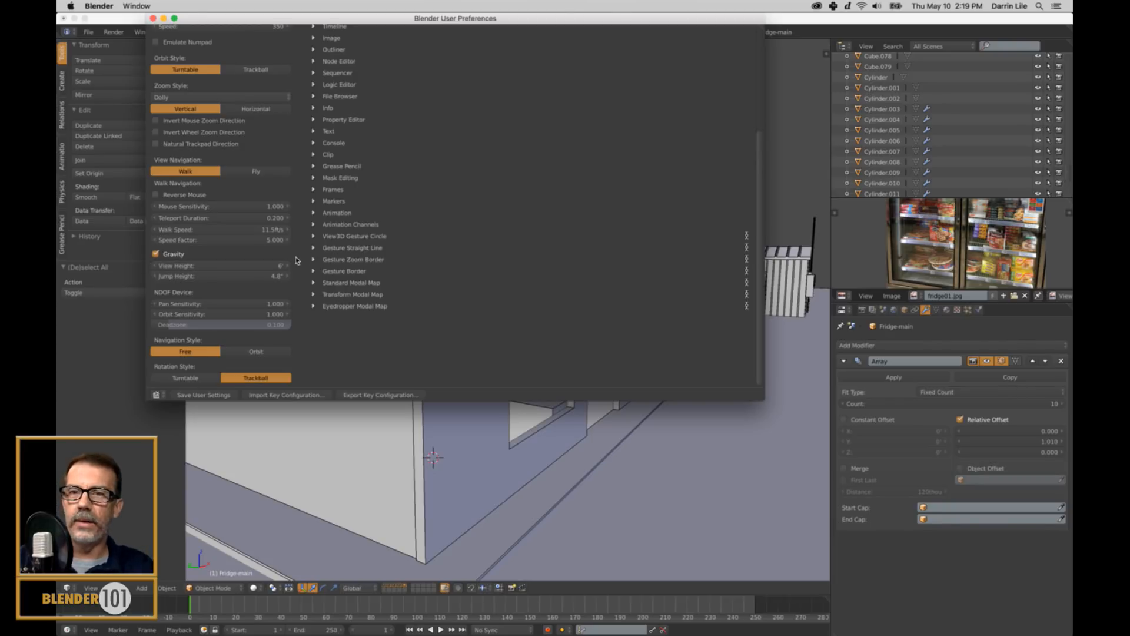
{"action": "left_click", "coordinate": [214, 395]}
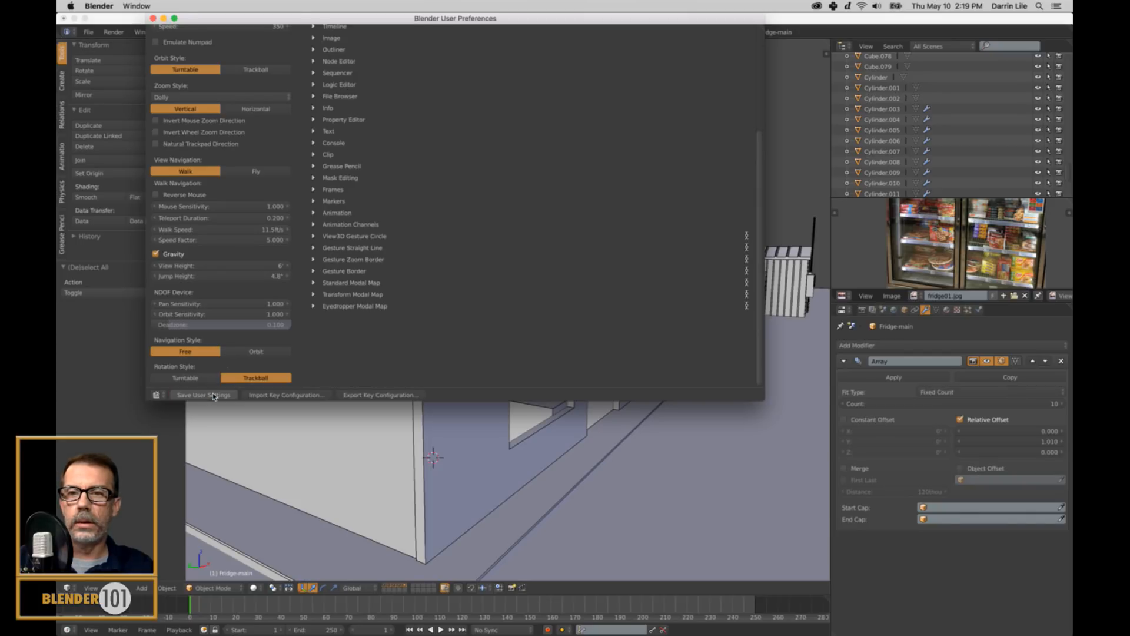
{"action": "left_click", "coordinate": [153, 18]}
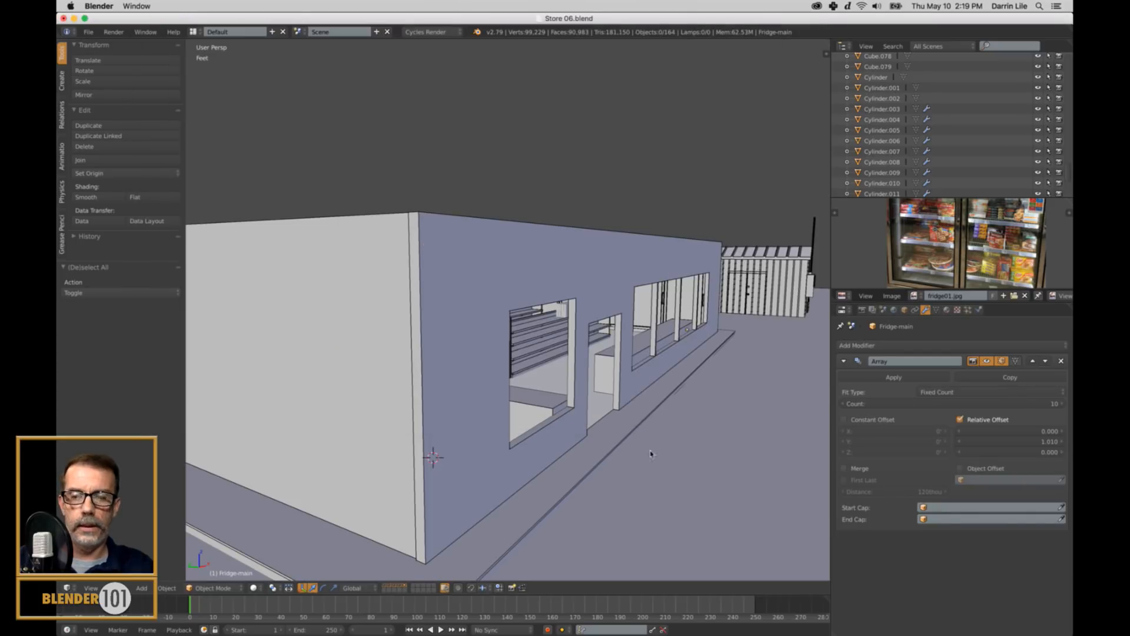
Test walk navigation in front of the storefront and set the View Height in the Input preferences to 6.6".
{"action": "mouse_move", "coordinate": [549, 377]}
{"action": "middle_mouse_down"}
{"action": "mouse_move", "coordinate": [534, 379]}
{"action": "mouse_move", "coordinate": [550, 379]}
{"action": "middle_mouse_up"}
{"action": "key", "text": "shift+f"}
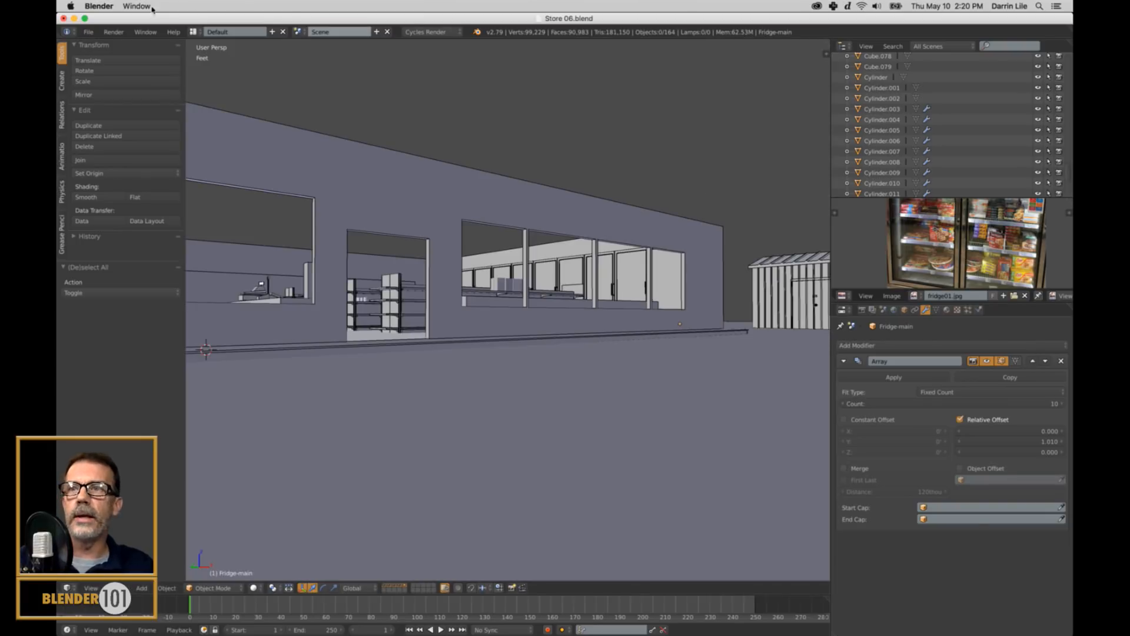
{"action": "left_click", "coordinate": [89, 32]}
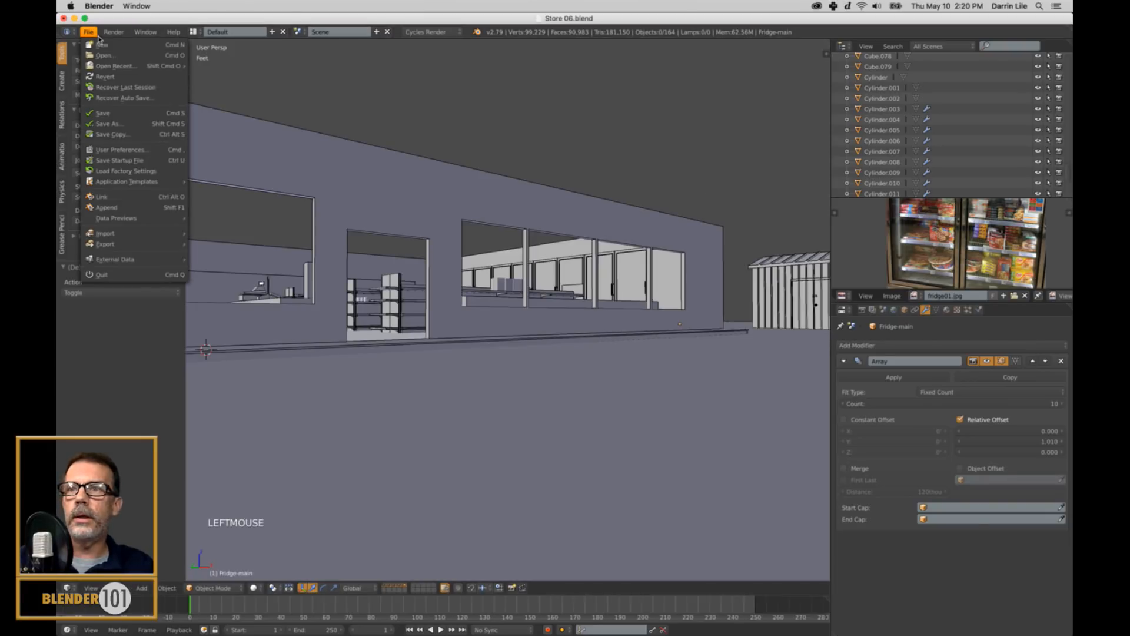
{"action": "left_click", "coordinate": [140, 150]}
{"action": "left_click_drag", "start_coordinate": [475, 286], "coordinate": [743, 486]}
{"action": "left_click", "coordinate": [157, 415]}
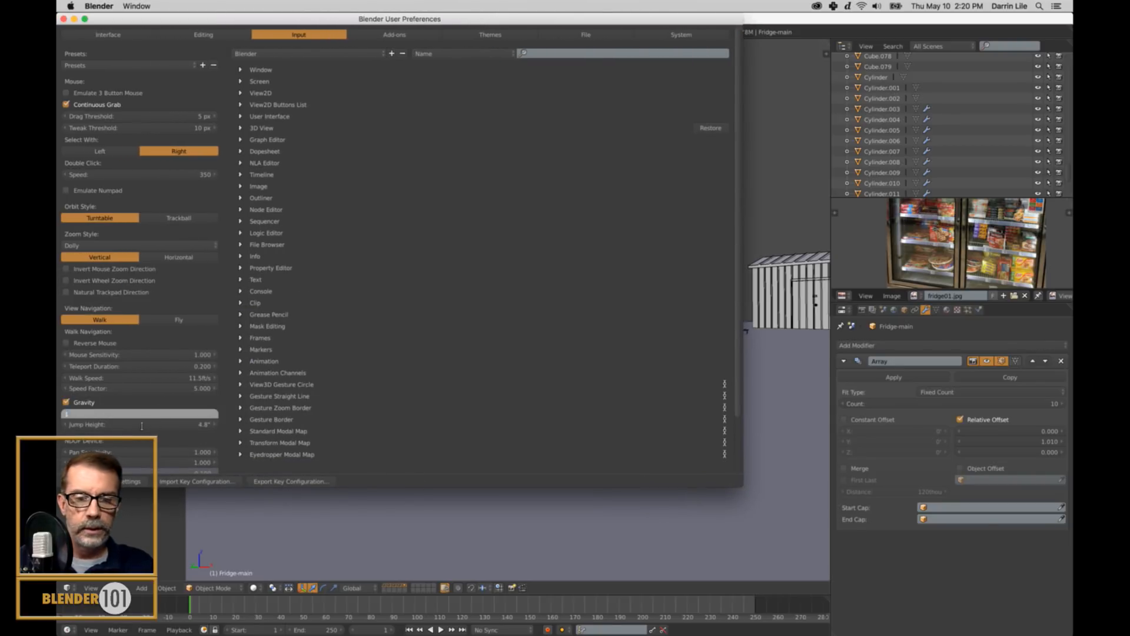
{"action": "key", "text": "Return"}
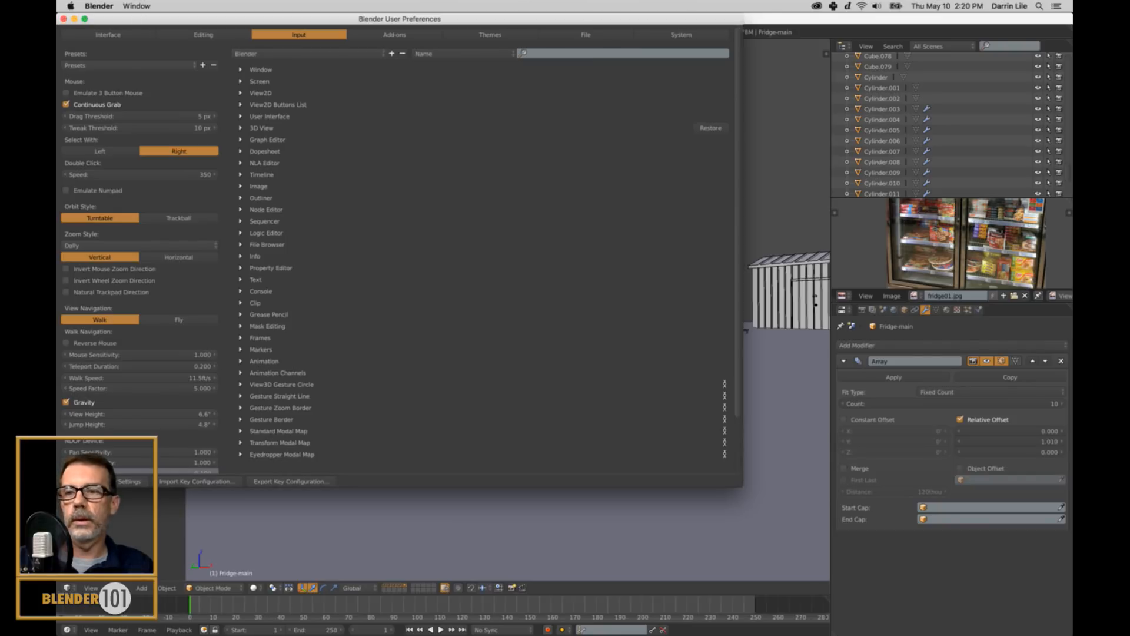
{"action": "left_click", "coordinate": [63, 19]}
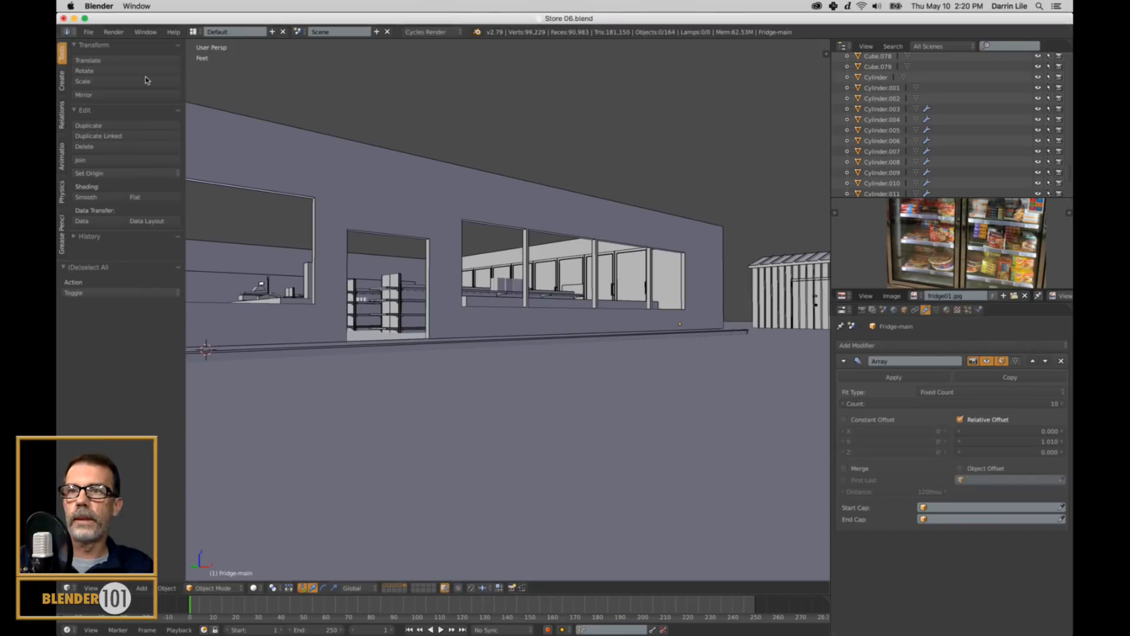
Toggle gravity during walk navigation and walk through the store's entrance toward the shelves, returning to an overview of the building.
{"action": "key", "text": "shift+f"}
{"action": "key", "text": "Tab"}
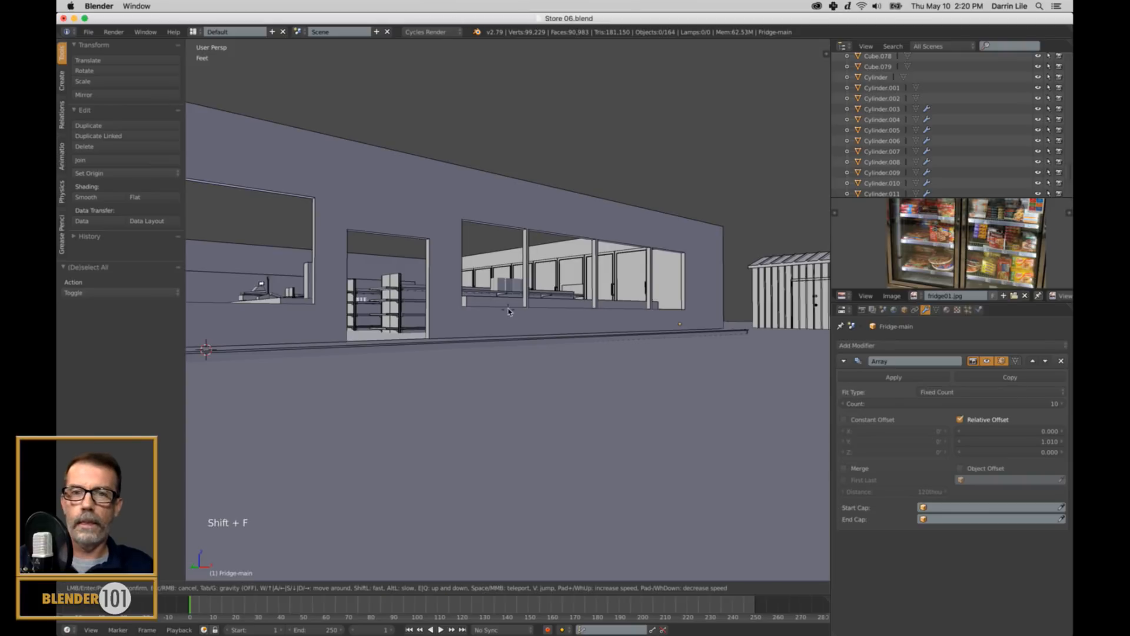
{"action": "key", "text": "w"}
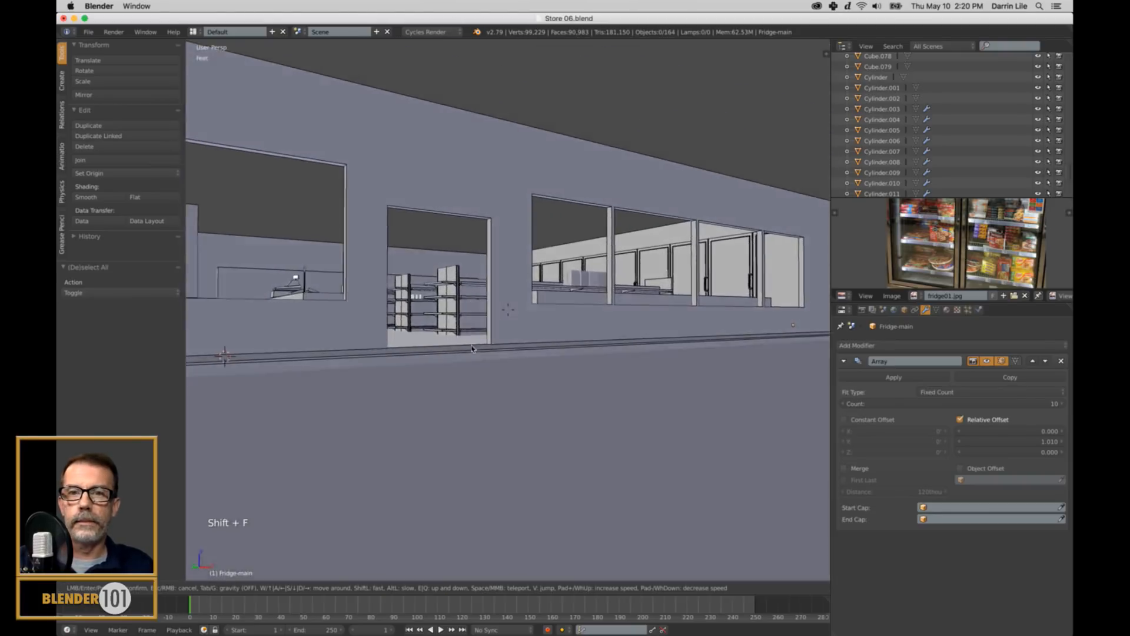
{"action": "key", "text": "w"}
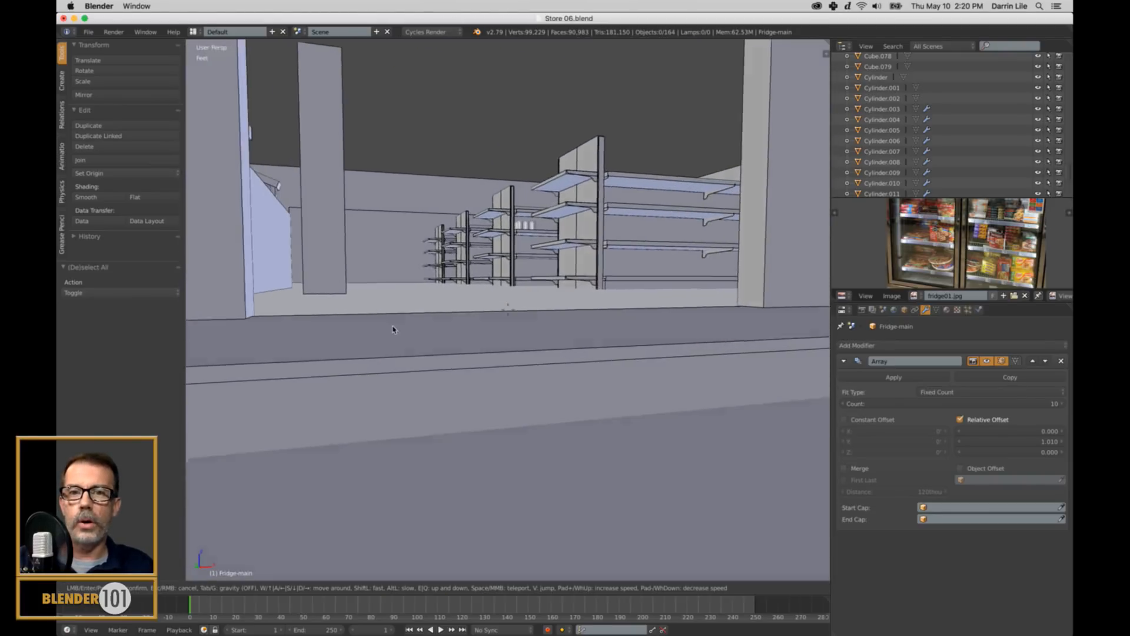
{"action": "key", "text": "w"}
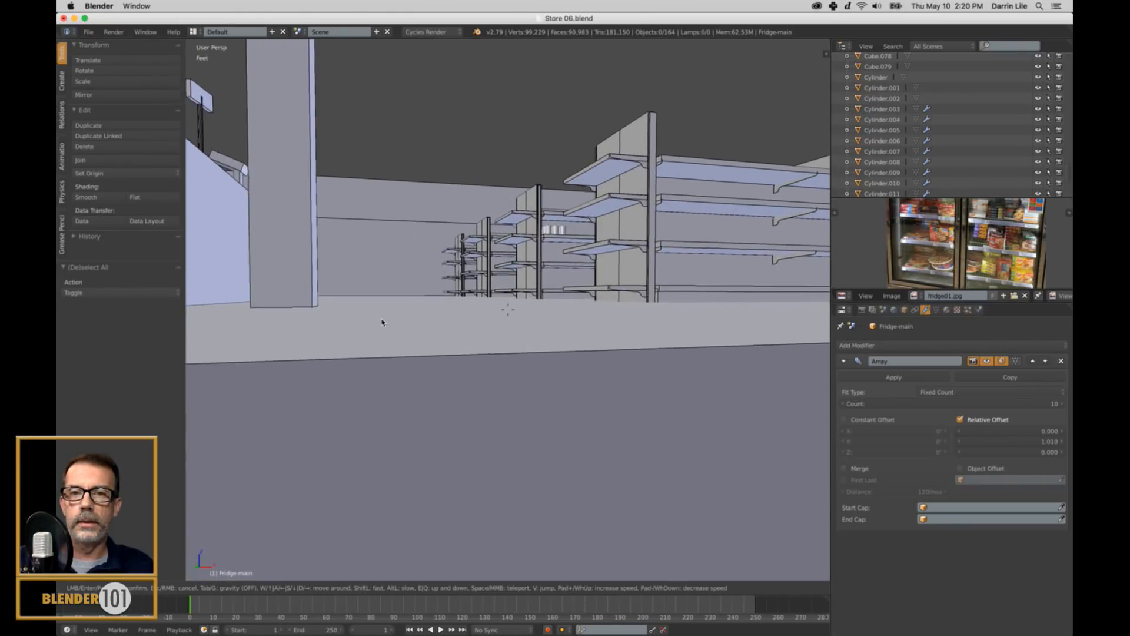
{"action": "key", "text": "w"}
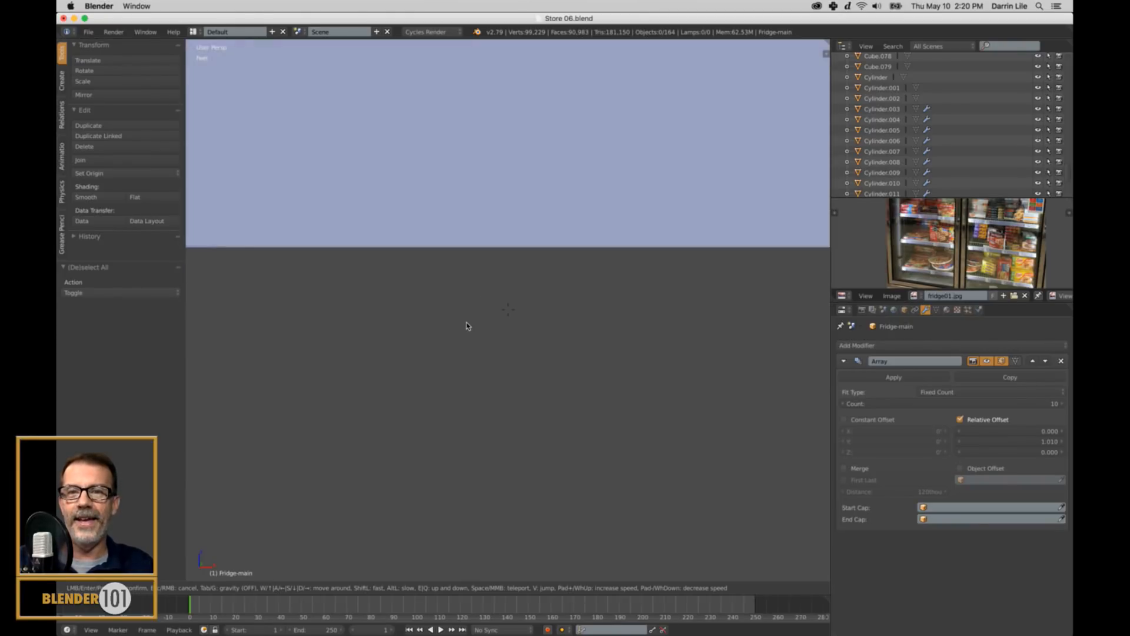
{"action": "key", "text": "Escape"}
{"action": "scroll", "coordinate": [509, 308], "scroll_direction": "down", "scroll_amount": 2}
{"action": "middle_click_drag", "start_coordinate": [508, 309], "coordinate": [564, 253]}
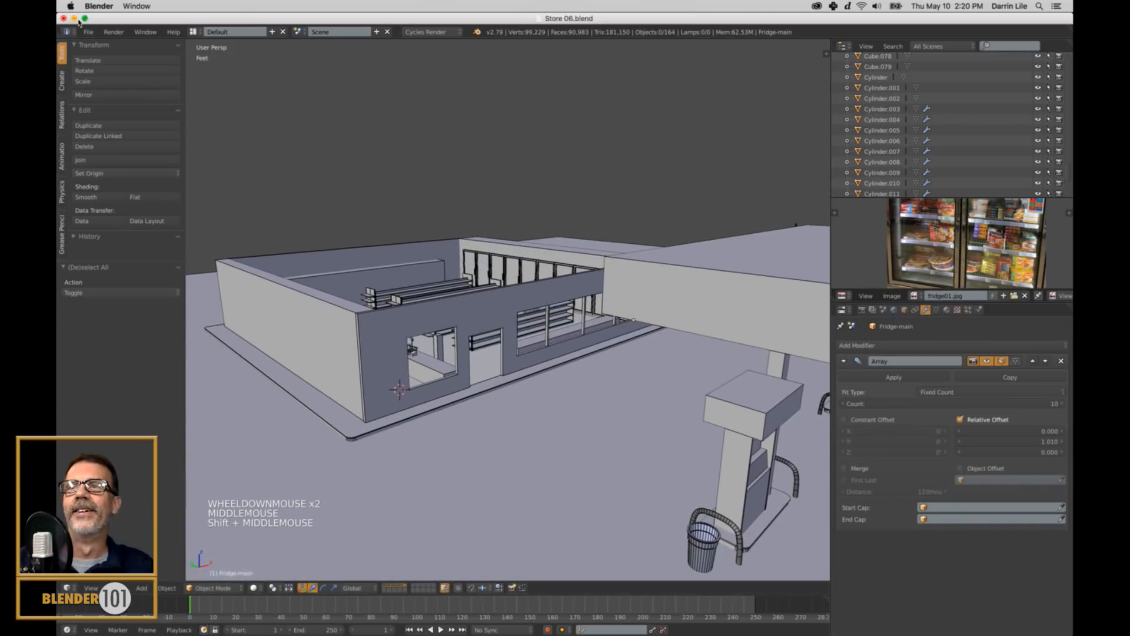
{"action": "key", "text": "shift+f"}
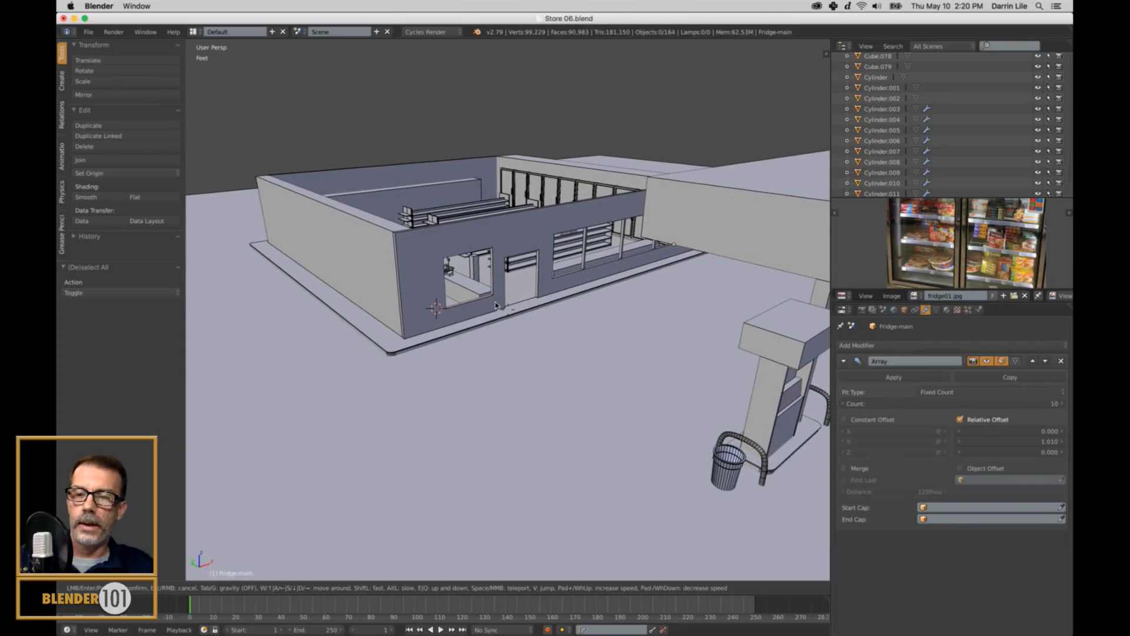
{"action": "left_click", "coordinate": [509, 312]}
{"action": "key", "text": "Escape"}
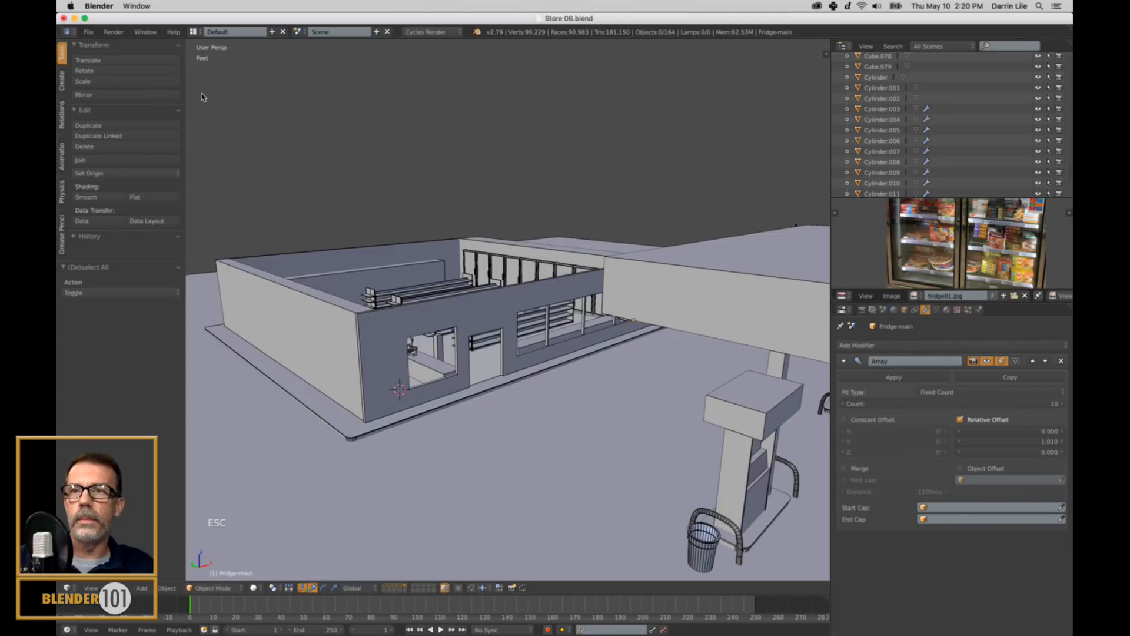
Reopen the User Preferences, enlarge their window and disable Gravity for walk navigation.
{"action": "left_click", "coordinate": [87, 32]}
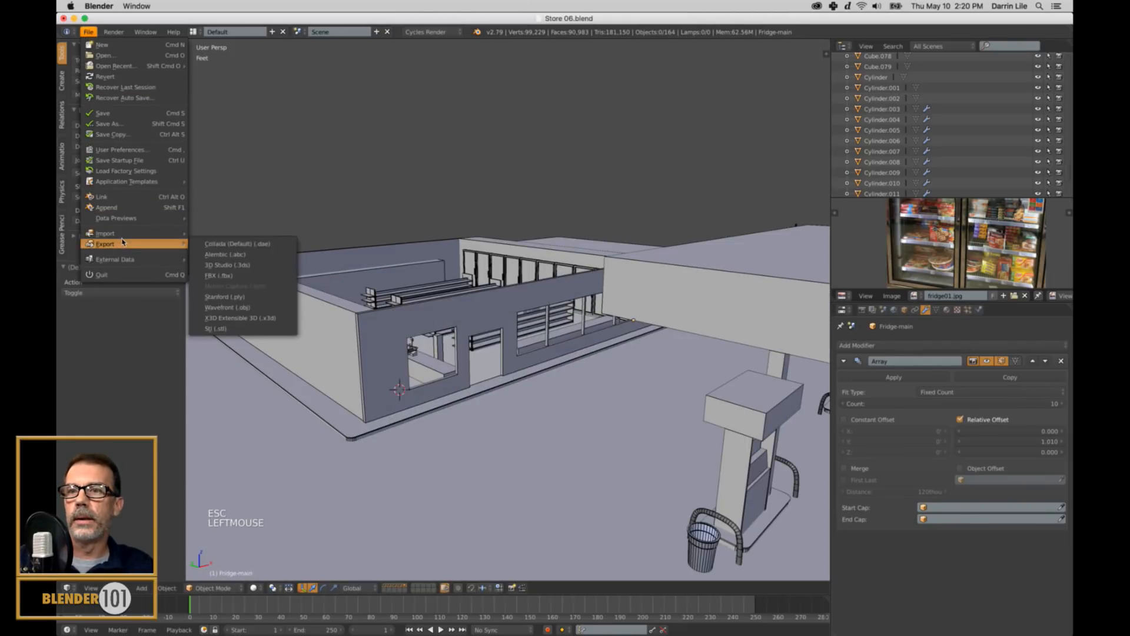
{"action": "left_click", "coordinate": [118, 150]}
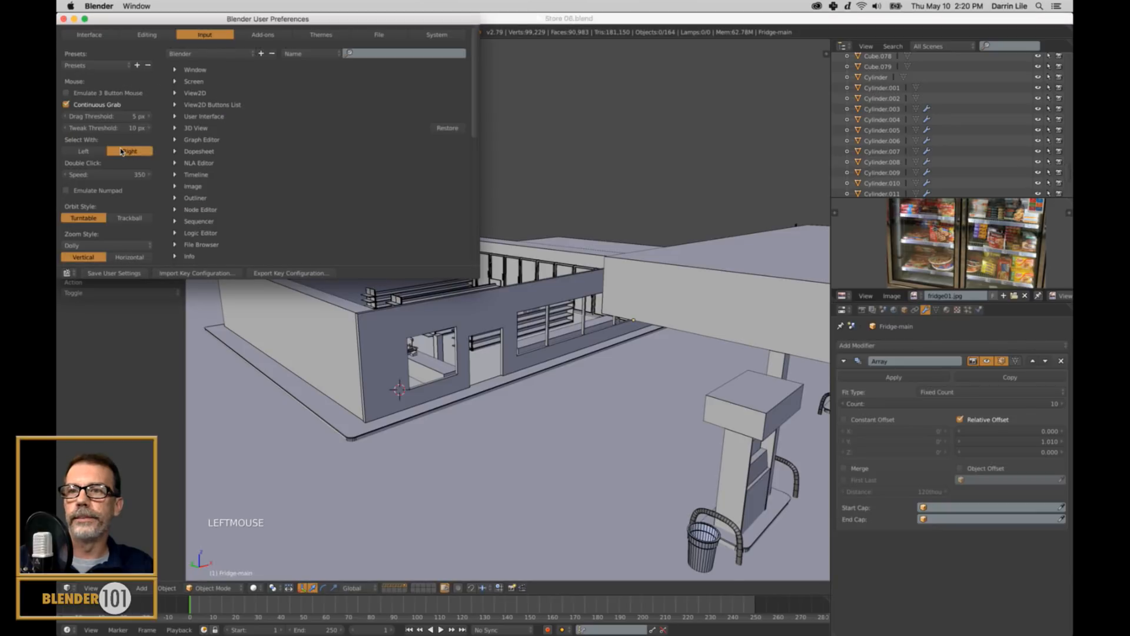
{"action": "left_click_drag", "start_coordinate": [478, 277], "coordinate": [691, 488]}
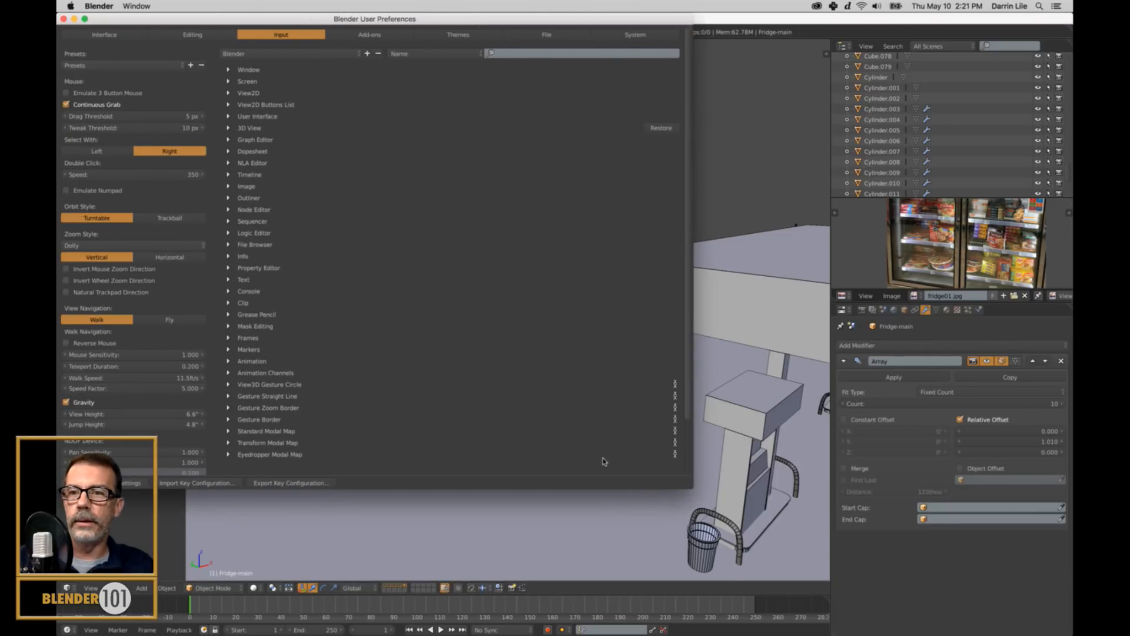
{"action": "left_click", "coordinate": [66, 403]}
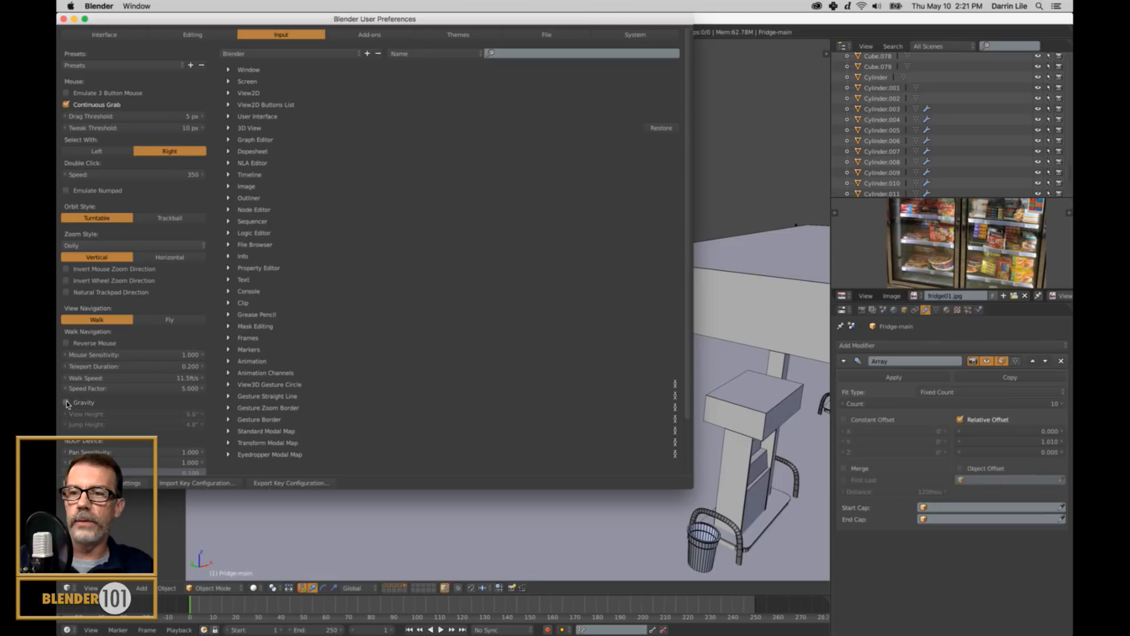
{"action": "left_click", "coordinate": [63, 19]}
{"action": "key", "text": "shift+f"}
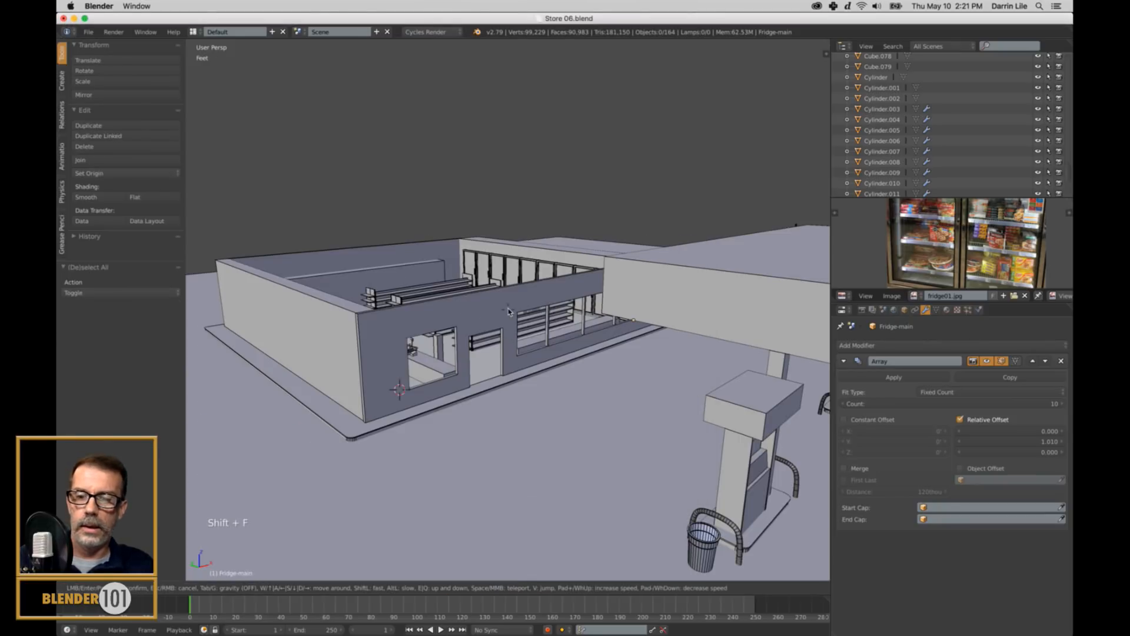
{"action": "key", "text": "Escape"}
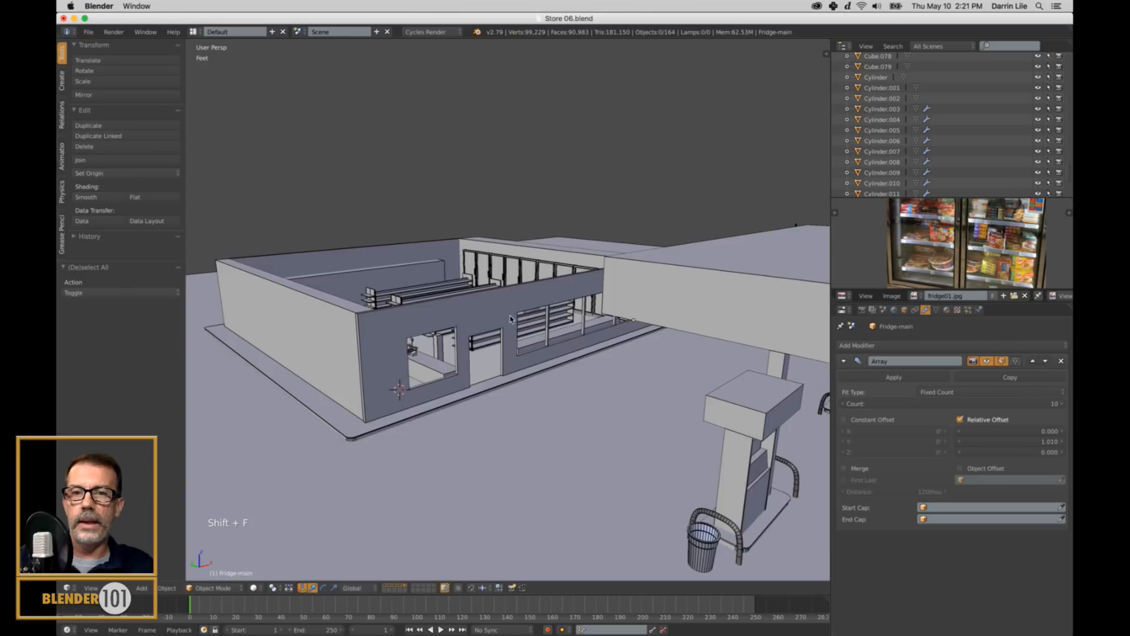
{"action": "scroll", "coordinate": [510, 328], "scroll_direction": "up", "scroll_amount": 3}
{"action": "middle_click_drag", "start_coordinate": [552, 373], "coordinate": [540, 280], "text": "shift"}
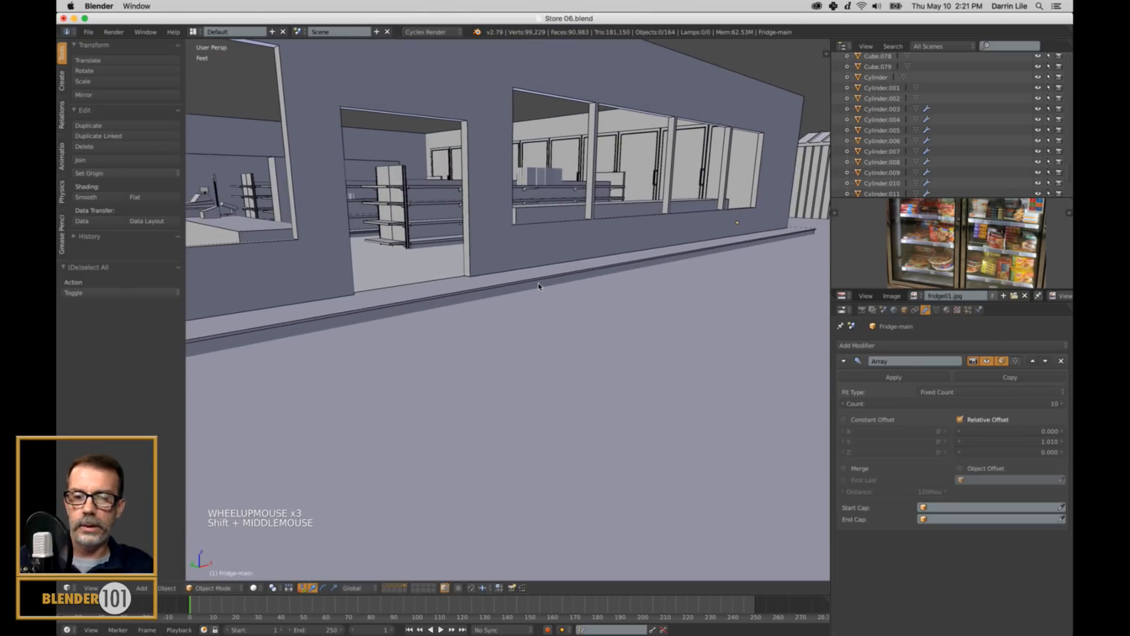
{"action": "key", "text": "shift+f"}
{"action": "key", "text": "Escape"}
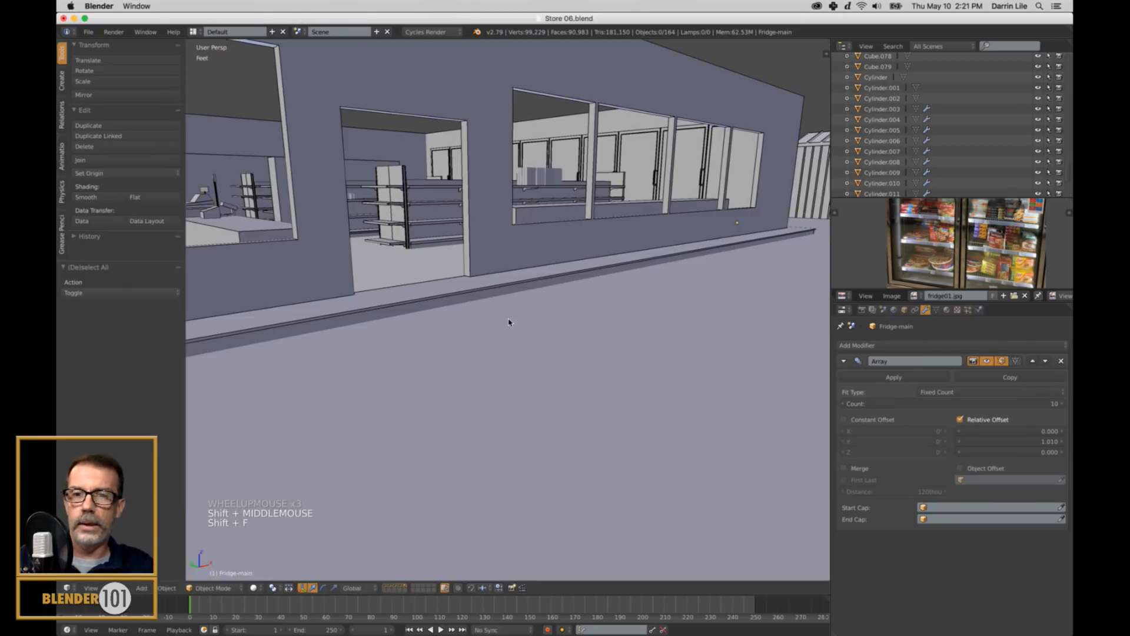
{"action": "middle_click_drag", "start_coordinate": [497, 323], "coordinate": [496, 323]}
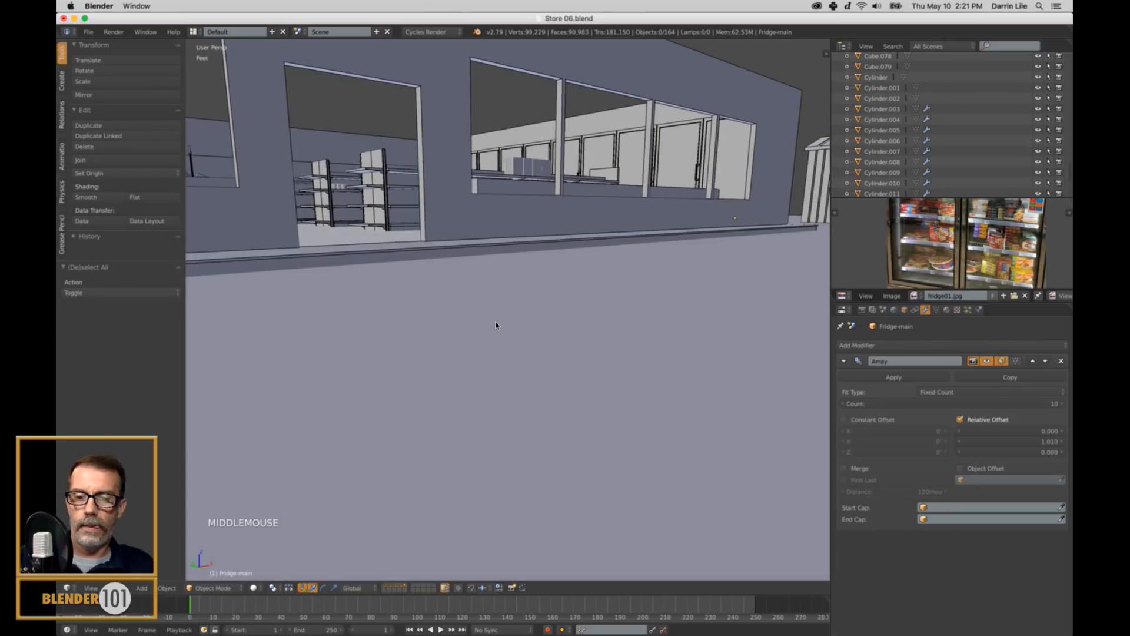
Toggle gravity in walk navigation, walk up to the store's doorway and back away to view the whole storefront.
{"action": "key", "text": "shift+f"}
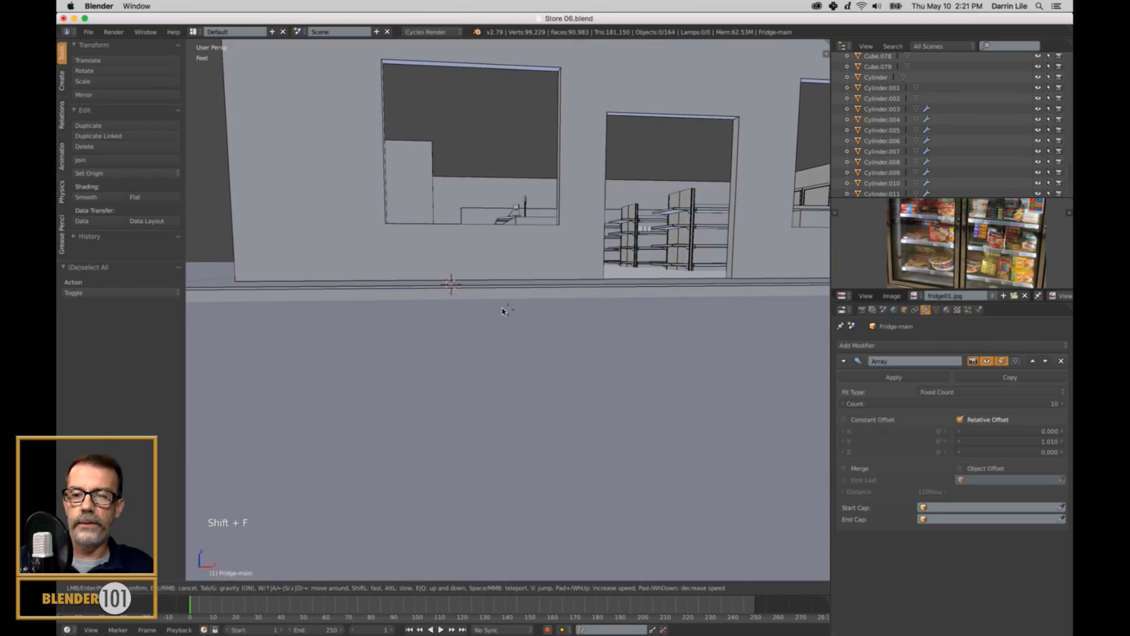
{"action": "key", "text": "Tab"}
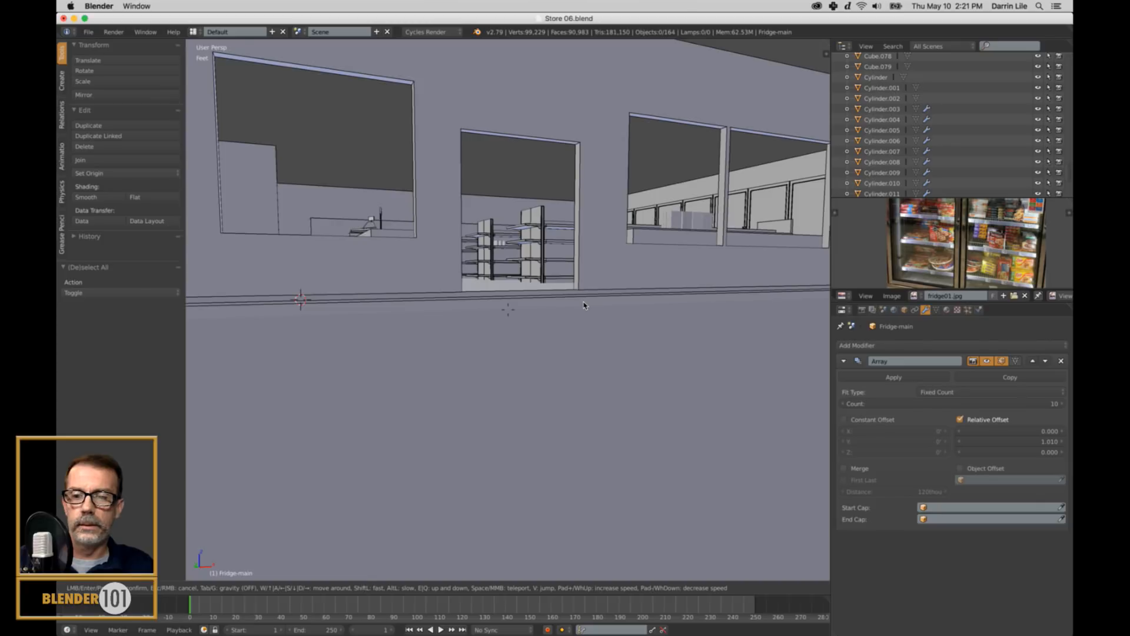
{"action": "key", "text": "w"}
{"action": "key", "text": "w"}
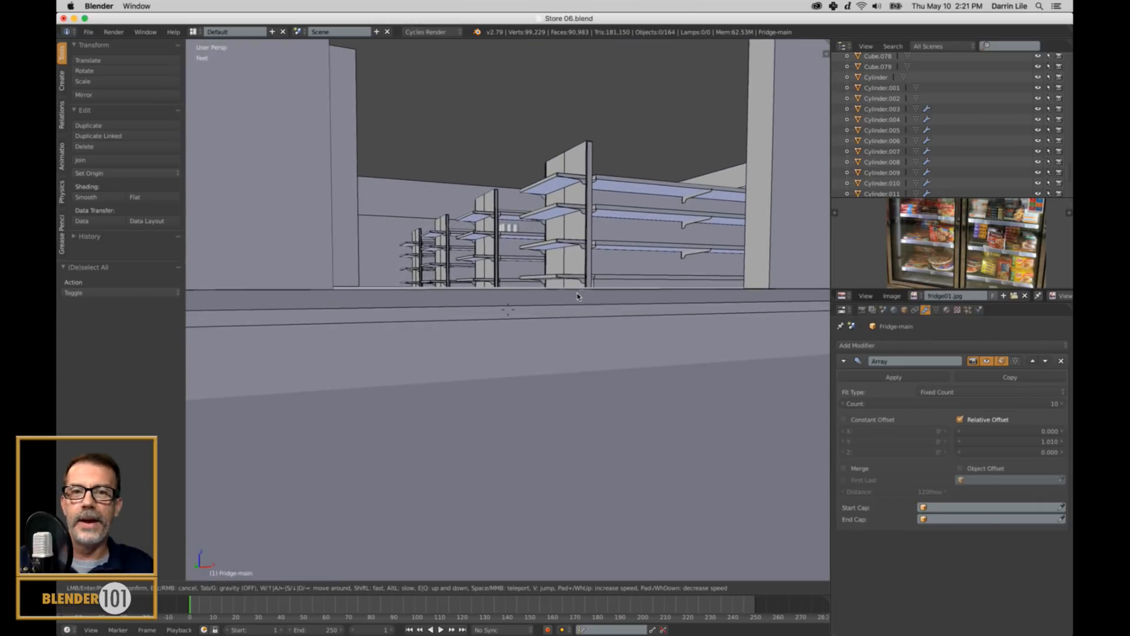
{"action": "key", "text": "s"}
{"action": "scroll", "coordinate": [510, 306], "scroll_direction": "down", "scroll_amount": 3}
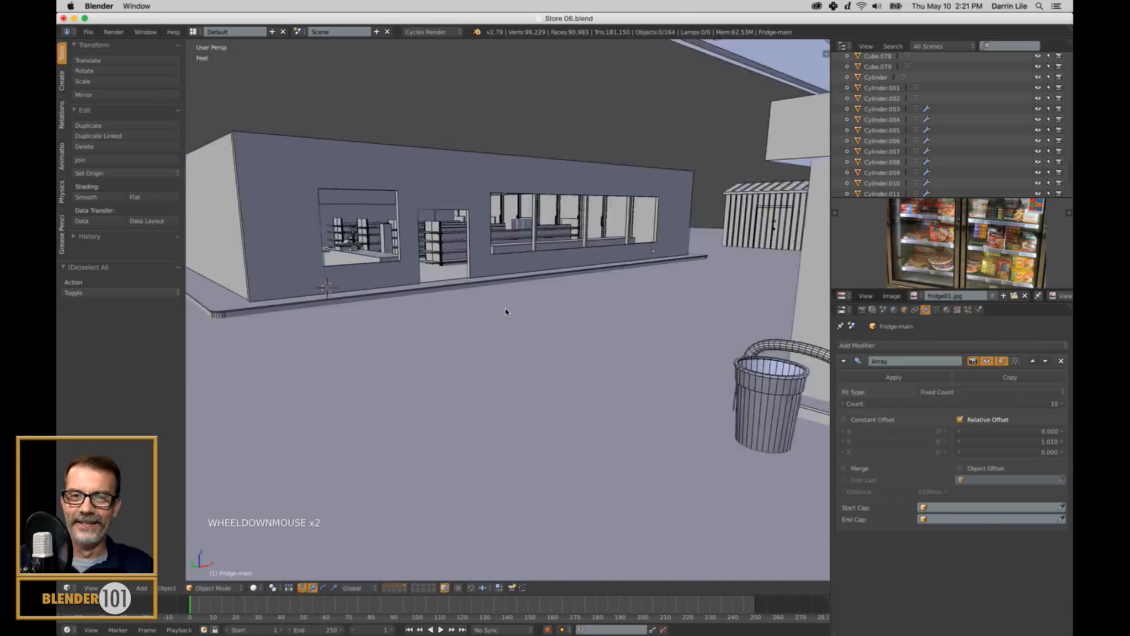
Save the store file over the existing one and bring the shelves and fridges inside the building into view.
{"action": "key", "text": "super+s"}
{"action": "left_click", "coordinate": [509, 305]}
{"action": "middle_click_drag", "start_coordinate": [522, 301], "coordinate": [308, 341], "text": "shift"}
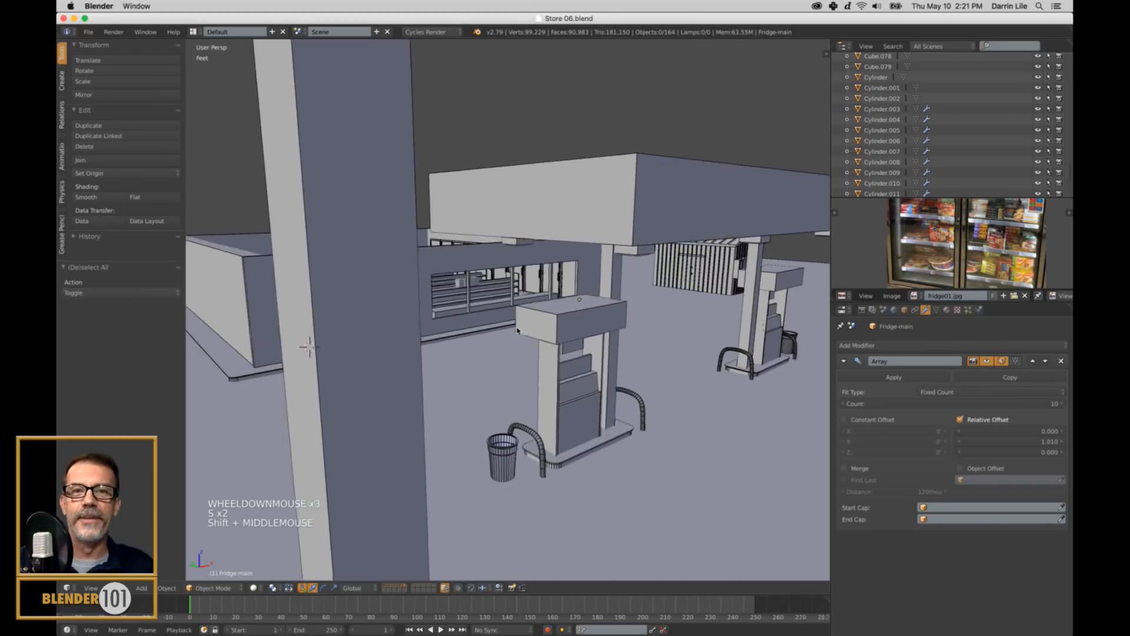
{"action": "scroll", "coordinate": [548, 320], "scroll_direction": "down", "scroll_amount": 3}
{"action": "middle_click_drag", "start_coordinate": [544, 312], "coordinate": [540, 369], "text": "shift"}
{"action": "scroll", "coordinate": [547, 412], "scroll_direction": "up", "scroll_amount": 7}
{"action": "scroll", "coordinate": [540, 368], "scroll_direction": "up", "scroll_amount": 4}
Focus on the interior shelving, deselect everything and preview the shelves and fridge row in Rendered viewport shading.
{"action": "right_click", "coordinate": [493, 406]}
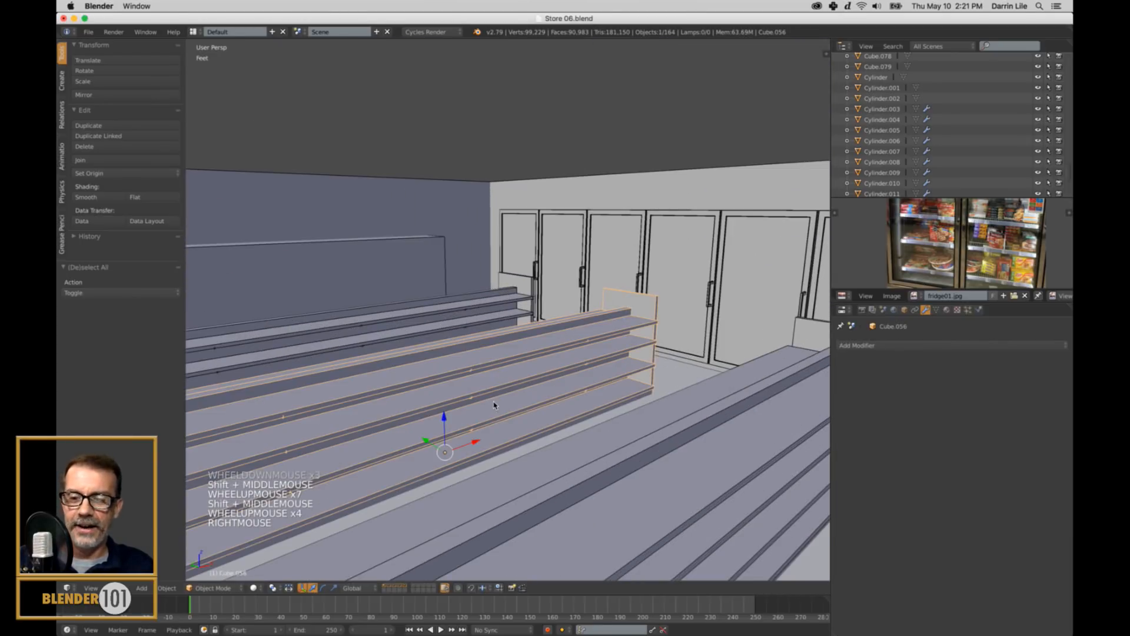
{"action": "key", "text": "KP_Decimal"}
{"action": "middle_click_drag", "start_coordinate": [483, 407], "coordinate": [293, 405]}
{"action": "key", "text": "a"}
{"action": "scroll", "coordinate": [531, 411], "scroll_direction": "up", "scroll_amount": 2}
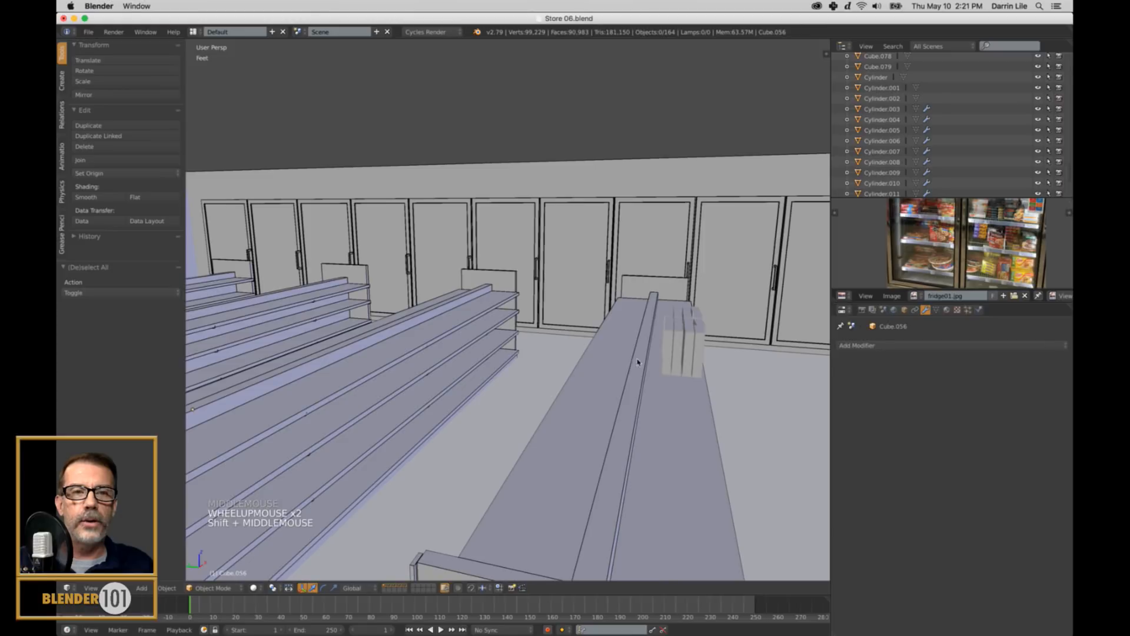
{"action": "middle_click_drag", "start_coordinate": [640, 361], "coordinate": [365, 386], "text": "shift"}
{"action": "middle_click_drag", "start_coordinate": [432, 376], "coordinate": [518, 359], "text": "shift"}
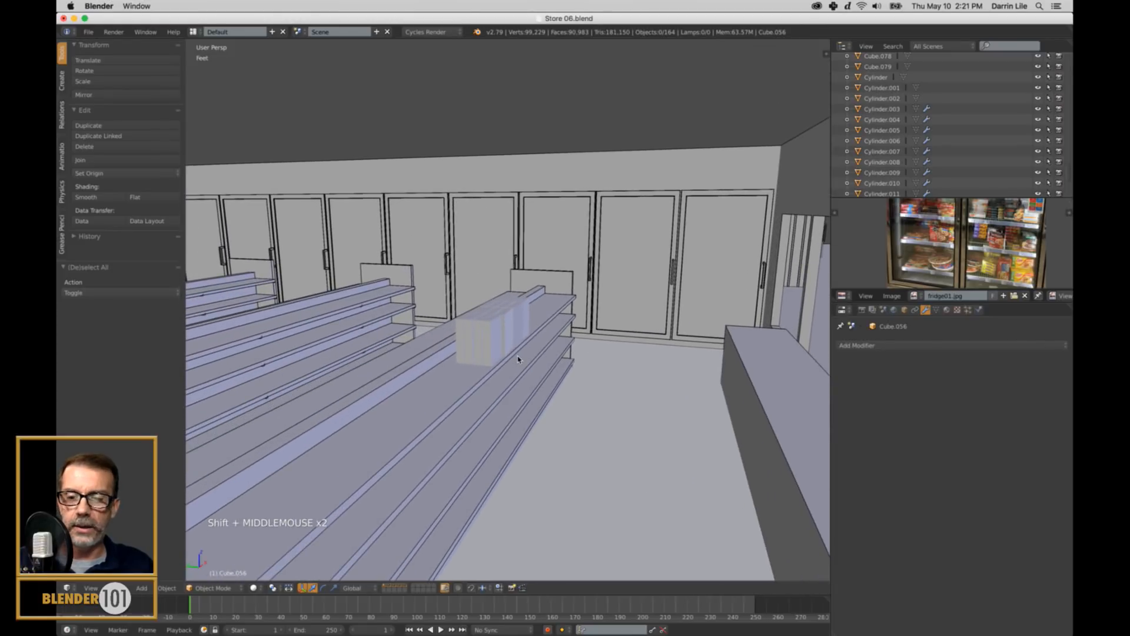
{"action": "left_click", "coordinate": [253, 588]}
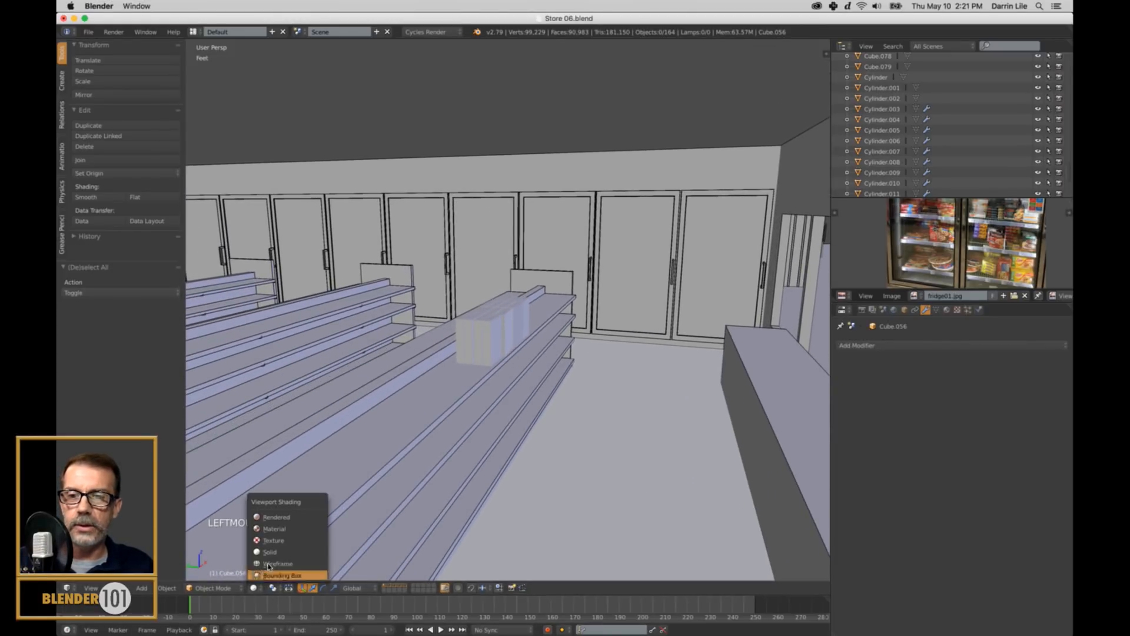
{"action": "left_click", "coordinate": [288, 517]}
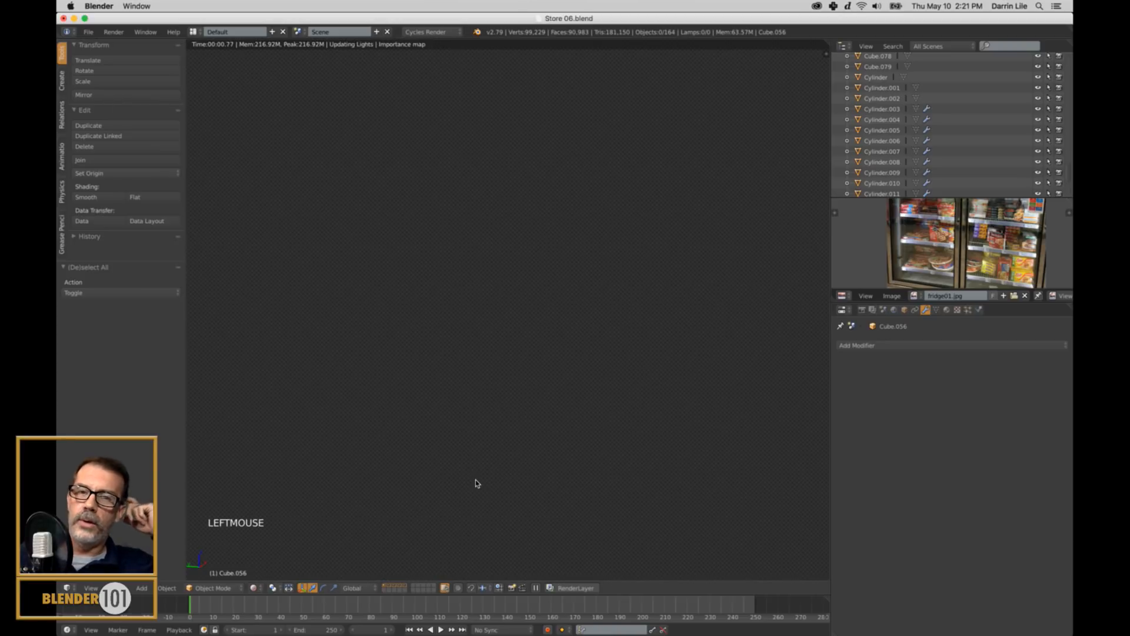
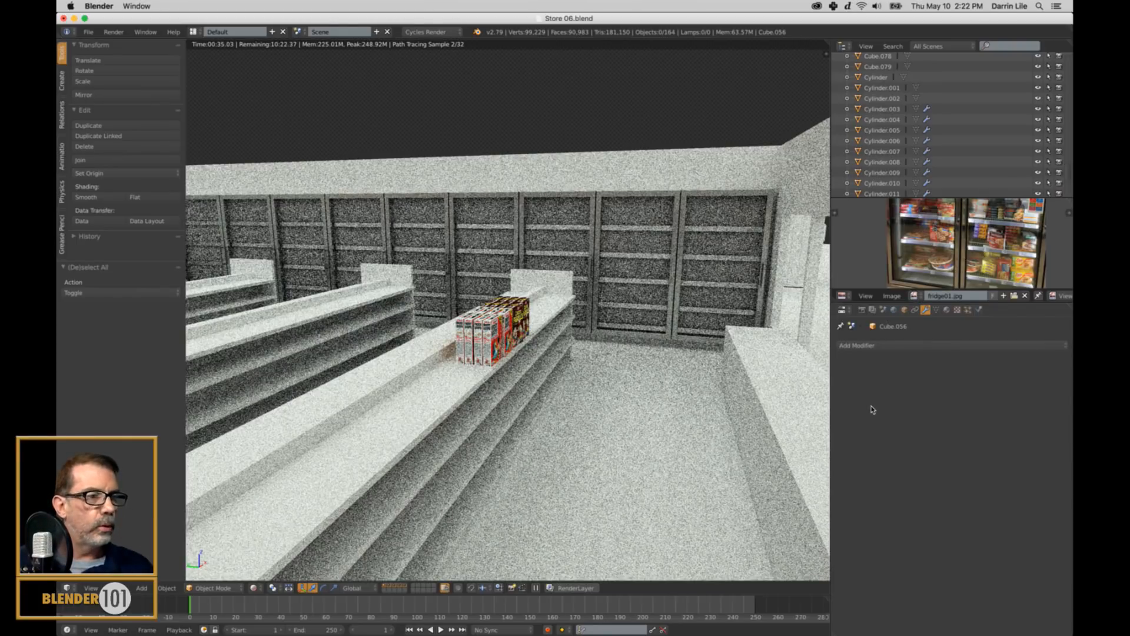
Review the World settings and apply the Feet unit preset in the Scene settings.
{"action": "left_click", "coordinate": [895, 311]}
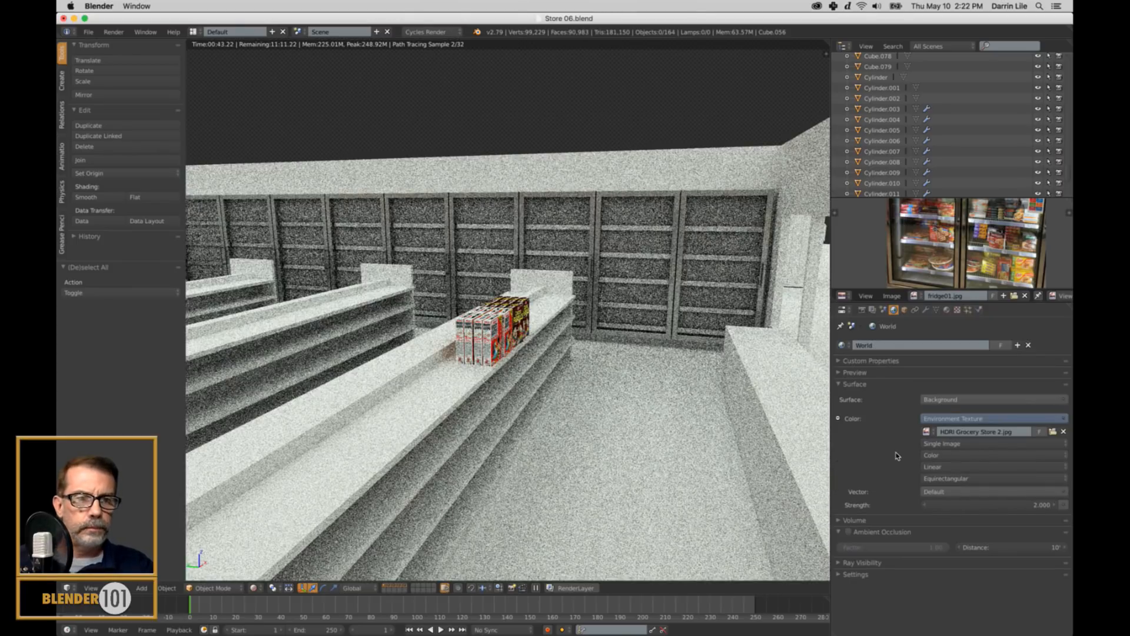
{"action": "left_click", "coordinate": [884, 310]}
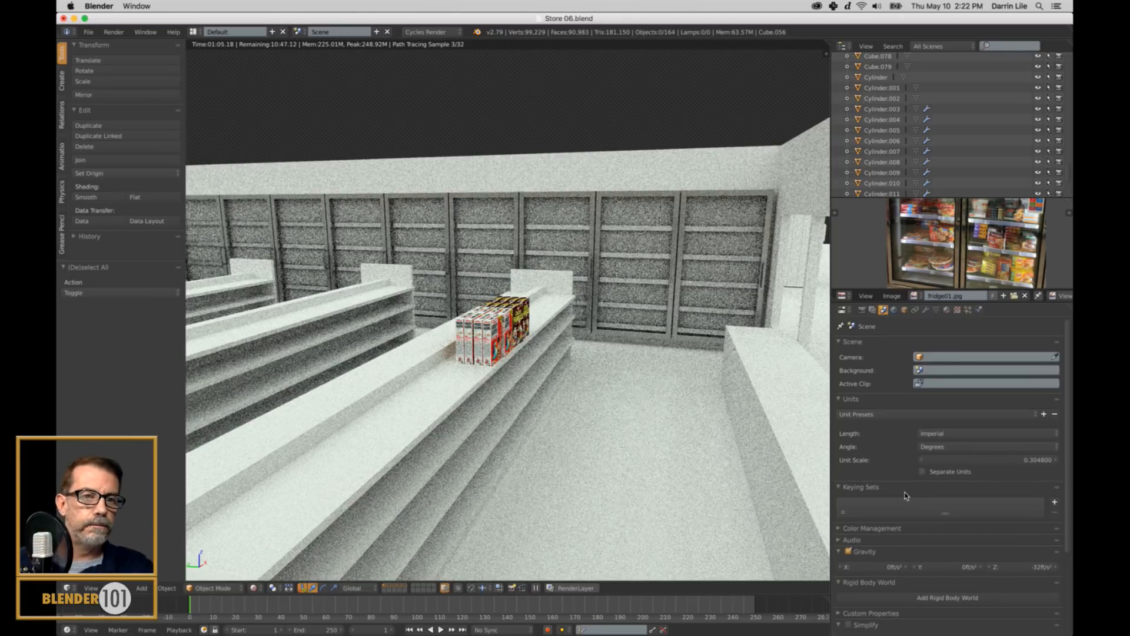
{"action": "left_click", "coordinate": [955, 415]}
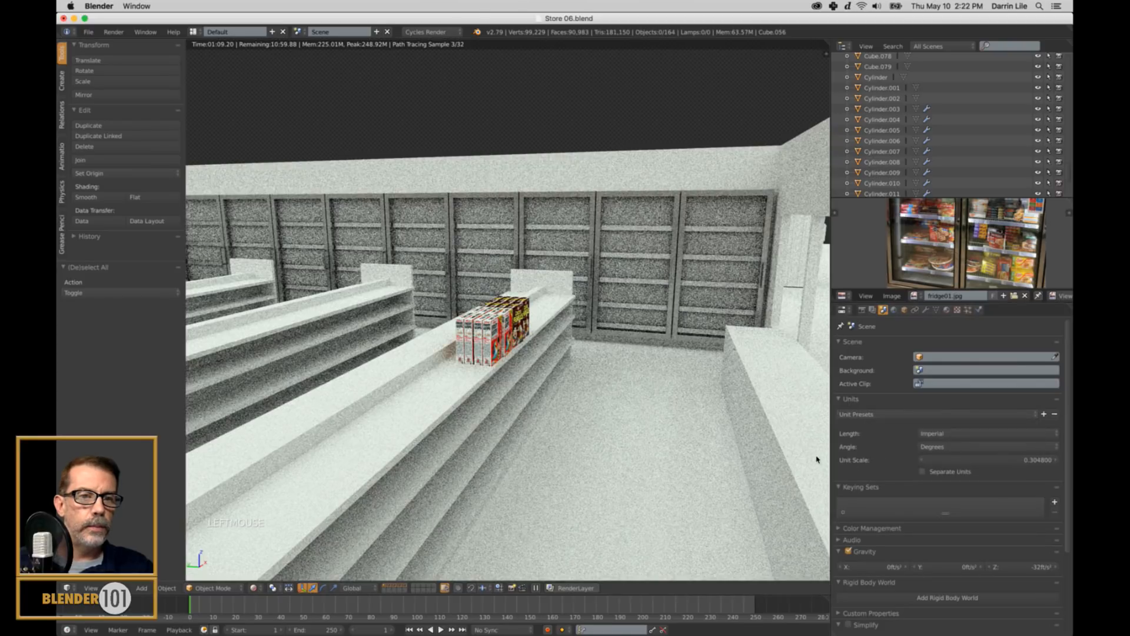
{"action": "left_click", "coordinate": [874, 415]}
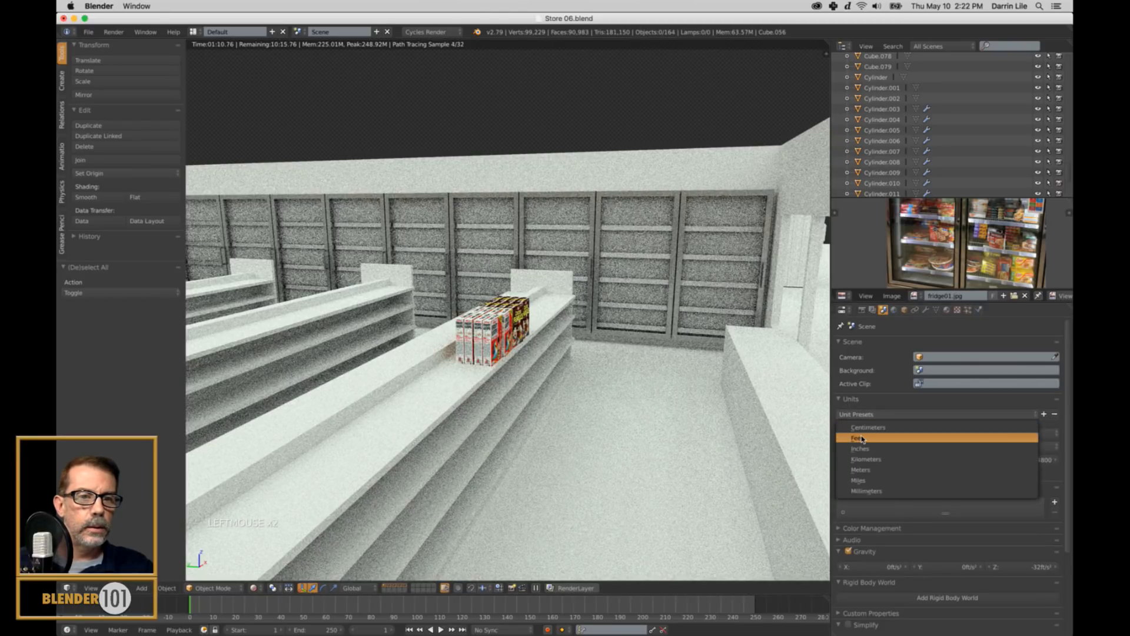
{"action": "left_click", "coordinate": [862, 439]}
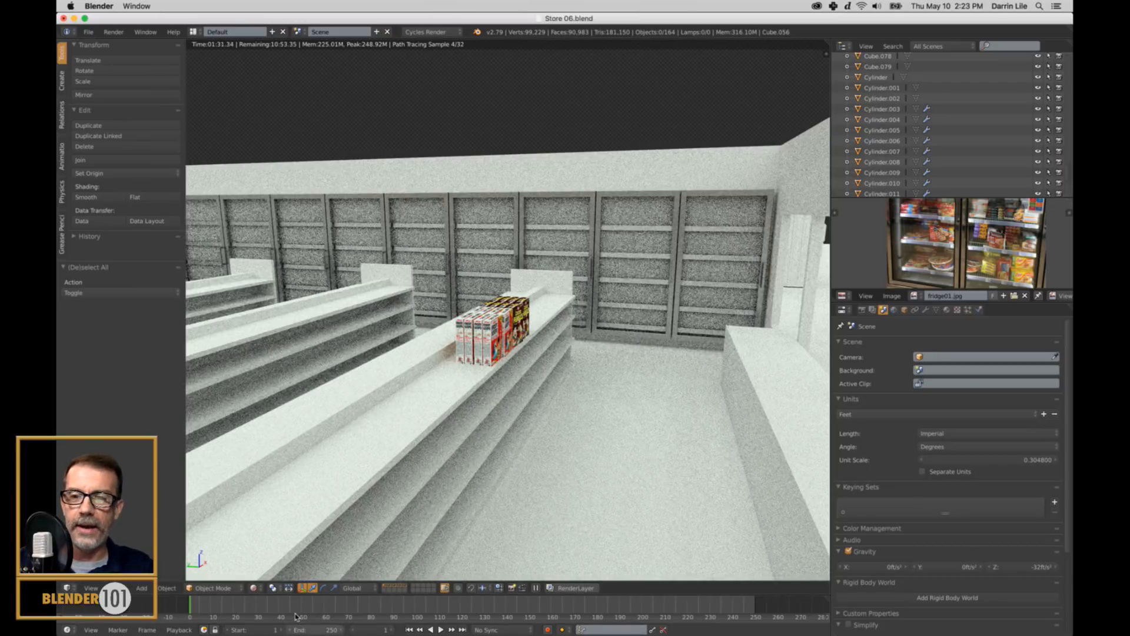
Return the viewport to Solid shading and open the long block behind the fridge row in Edit Mode.
{"action": "left_click", "coordinate": [266, 547]}
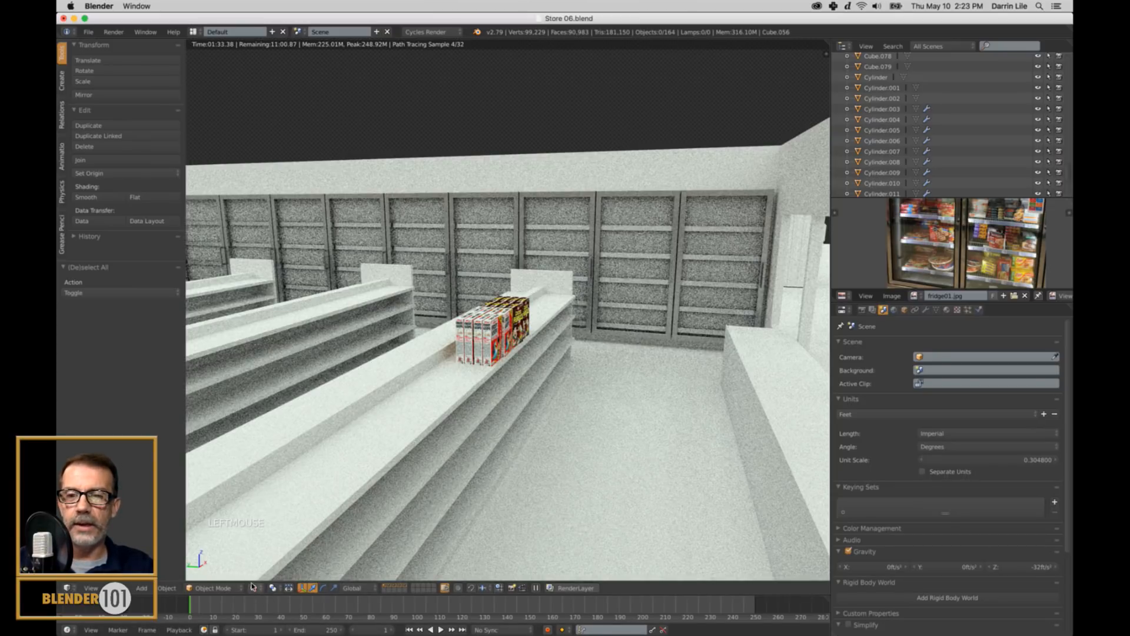
{"action": "left_click", "coordinate": [253, 588]}
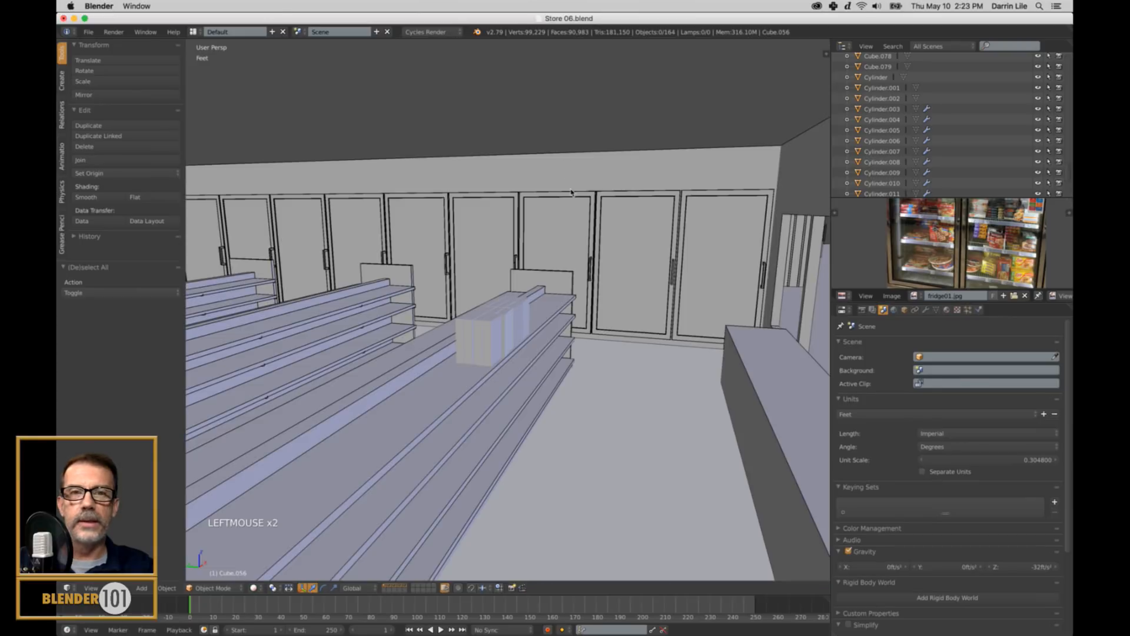
{"action": "mouse_move", "coordinate": [574, 127]}
{"action": "middle_mouse_down"}
{"action": "mouse_move", "coordinate": [606, 232]}
{"action": "mouse_move", "coordinate": [624, 218]}
{"action": "middle_mouse_up"}
{"action": "mouse_move", "coordinate": [504, 124]}
{"action": "middle_mouse_down", "text": "shift"}
{"action": "mouse_move", "coordinate": [594, 202]}
{"action": "mouse_move", "coordinate": [631, 194]}
{"action": "middle_mouse_up", "text": "shift"}
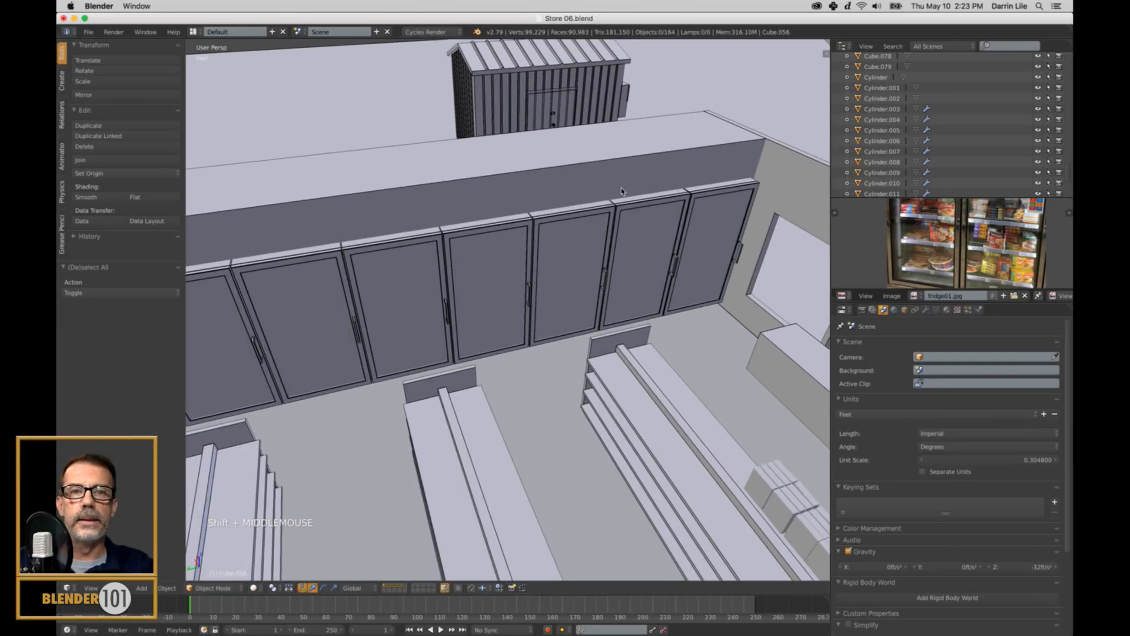
{"action": "right_click", "coordinate": [621, 175]}
{"action": "key", "text": "Tab"}
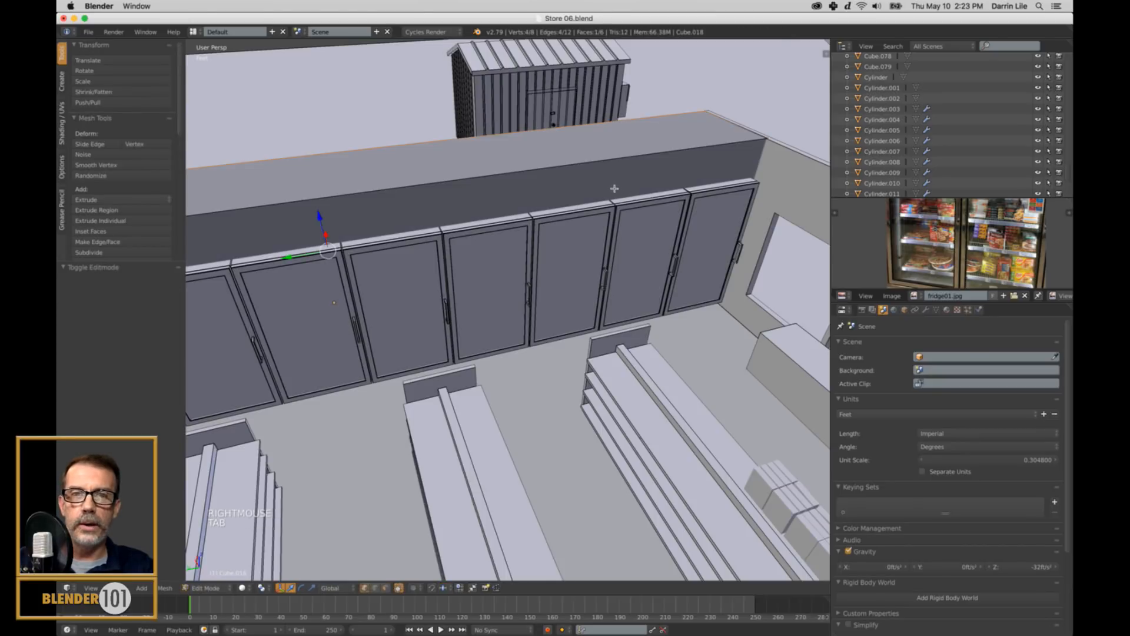
In the wireframe right orthographic view, add a vertical loop cut to the block, aligned with the outer edge of the fridge row's last unit.
{"action": "middle_click_drag", "start_coordinate": [609, 187], "coordinate": [610, 182]}
{"action": "key", "text": "z"}
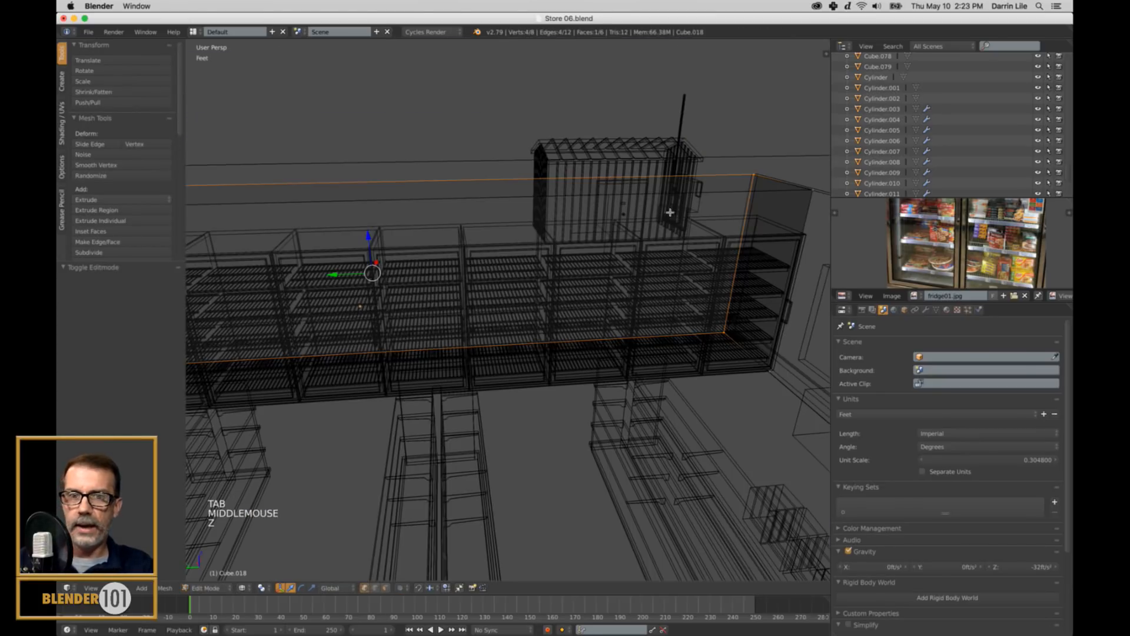
{"action": "key", "text": "KP_1"}
{"action": "key", "text": "KP_5"}
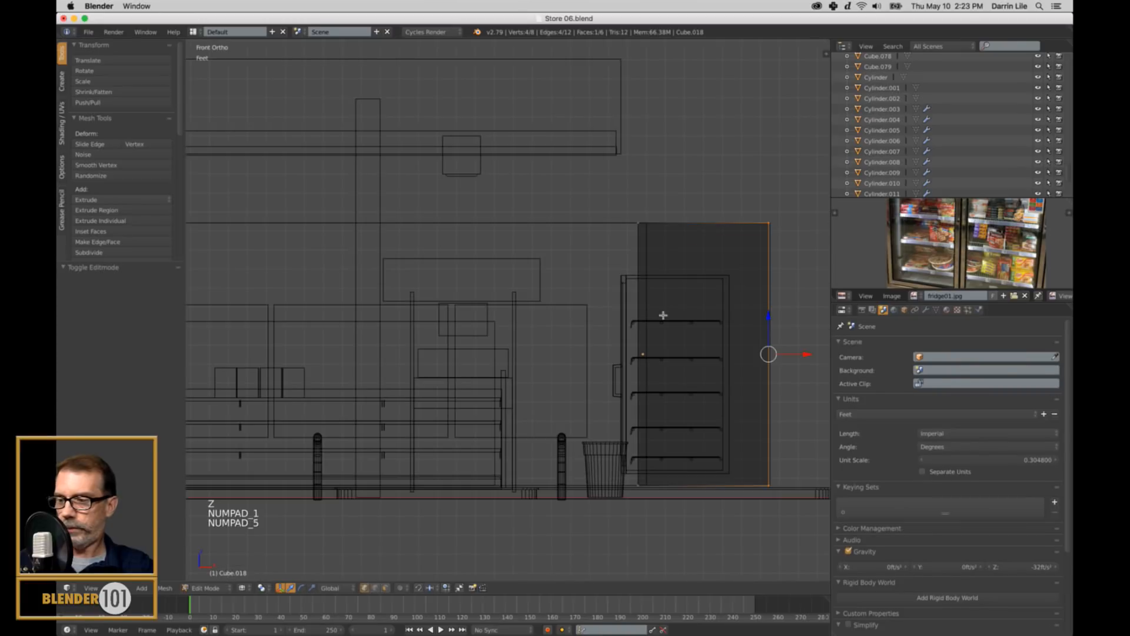
{"action": "key", "text": "KP_3"}
{"action": "scroll", "coordinate": [626, 335], "scroll_direction": "down", "scroll_amount": 4}
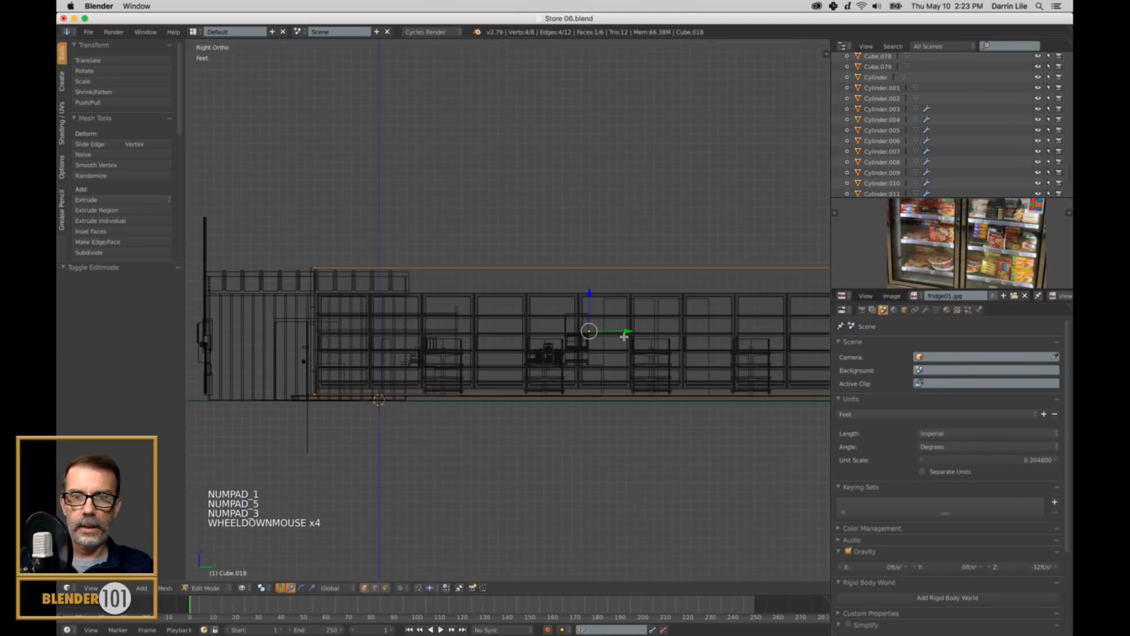
{"action": "middle_click_drag", "start_coordinate": [707, 341], "coordinate": [646, 350], "text": "shift"}
{"action": "scroll", "coordinate": [677, 357], "scroll_direction": "up", "scroll_amount": 1}
{"action": "scroll", "coordinate": [596, 352], "scroll_direction": "up", "scroll_amount": 3}
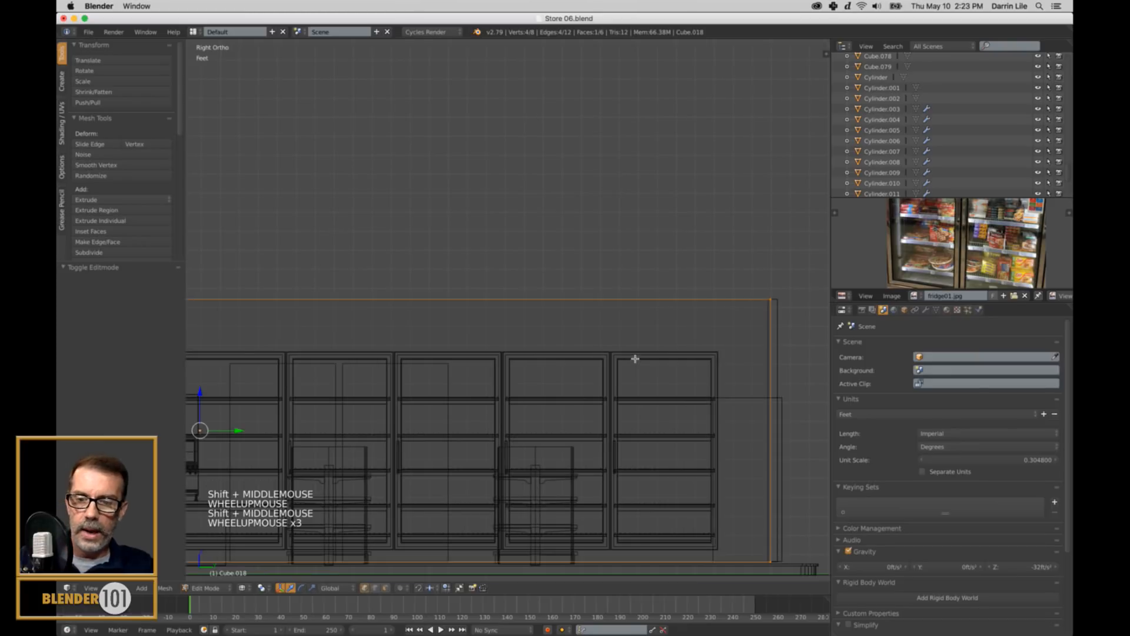
{"action": "key", "text": "Tab"}
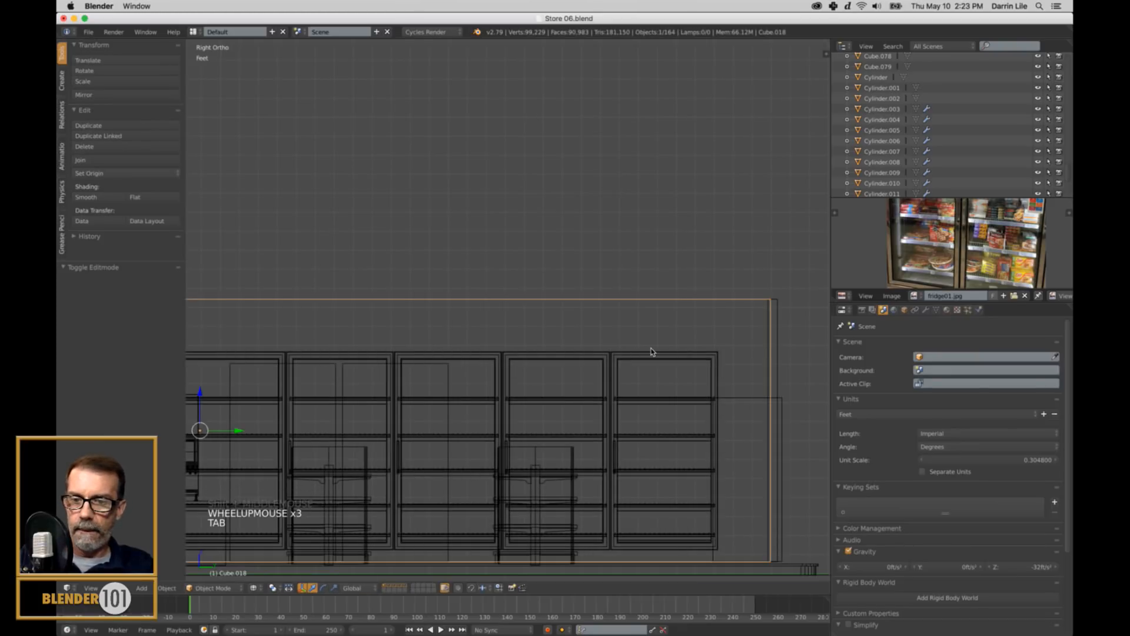
{"action": "key", "text": "Tab"}
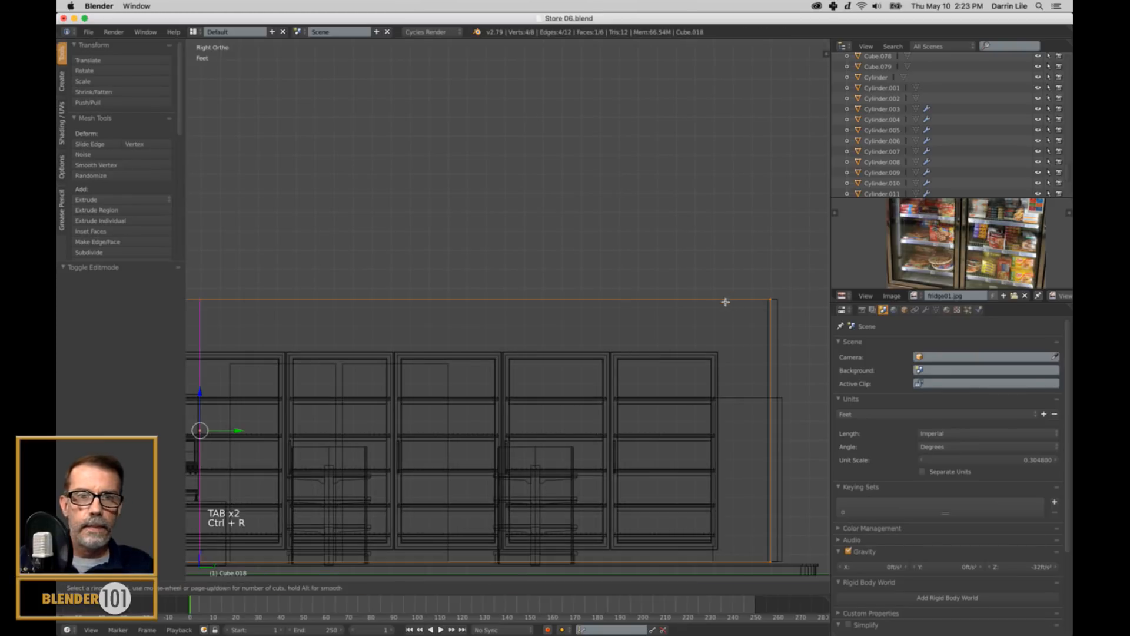
{"action": "key", "text": "ctrl+r"}
{"action": "left_click", "coordinate": [677, 313]}
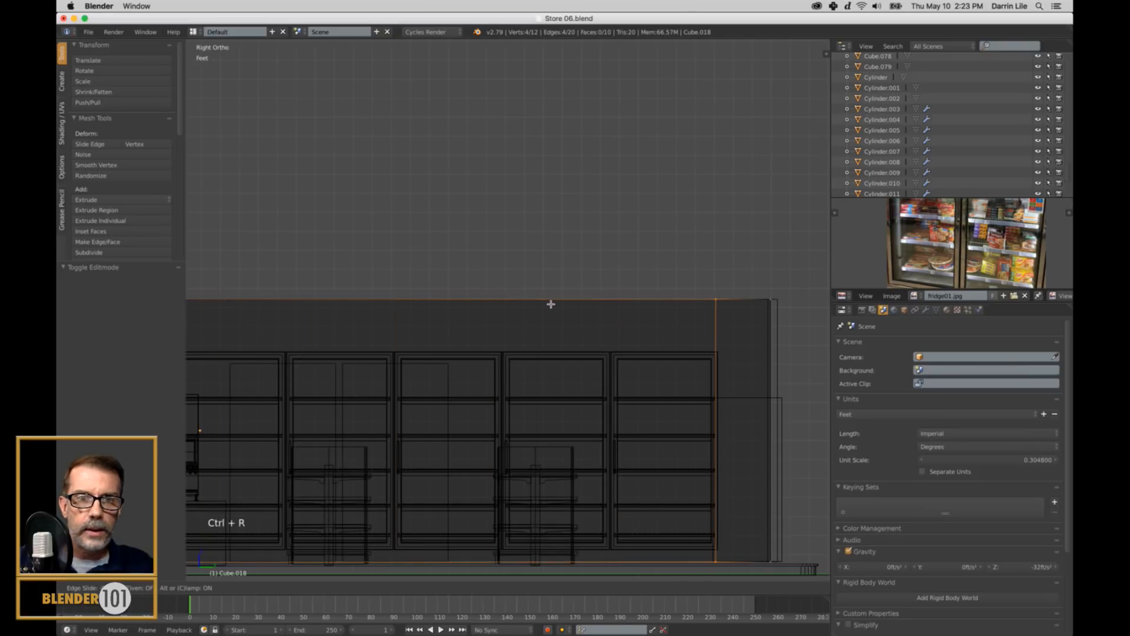
{"action": "left_click", "coordinate": [550, 304]}
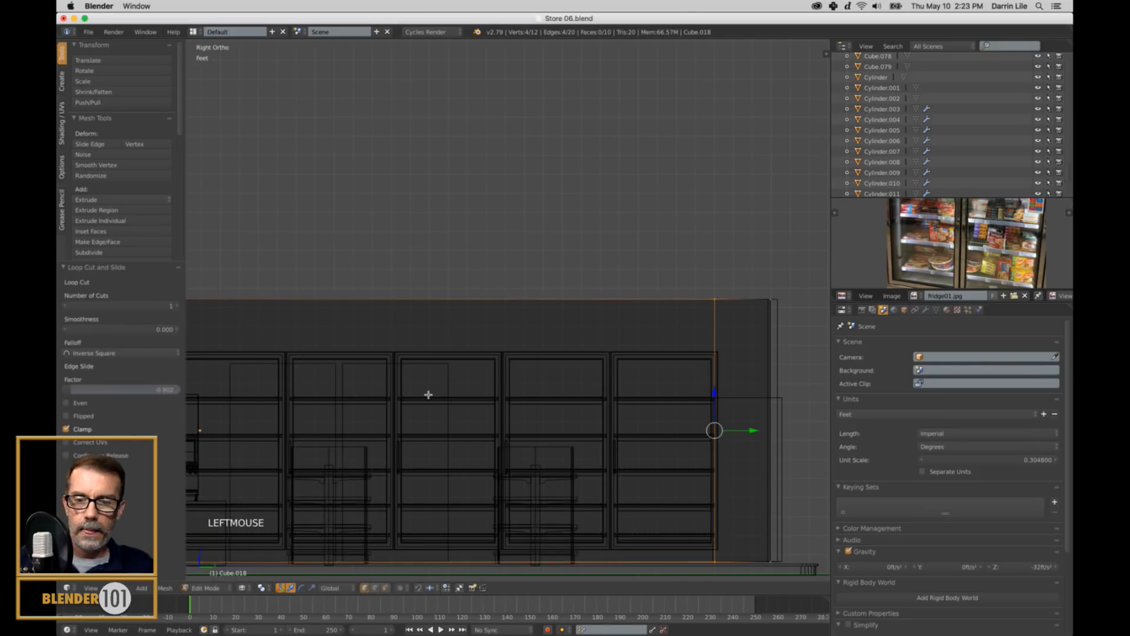
Add two horizontal loop cuts to the block, aligned with the top and the base of the fridges.
{"action": "key", "text": "shift+r"}
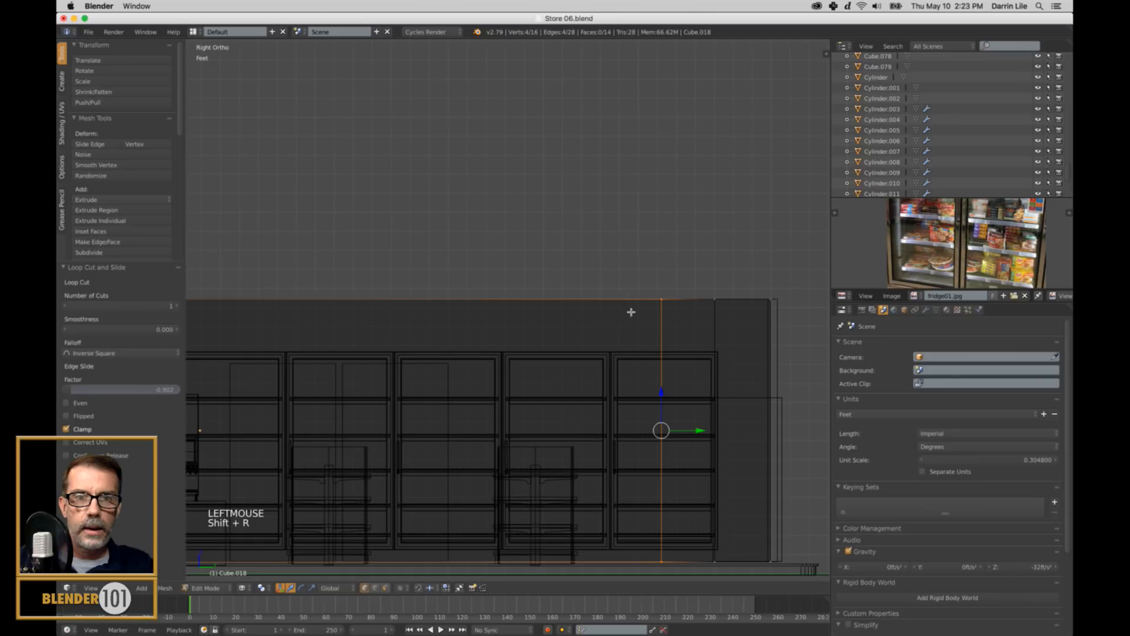
{"action": "key", "text": "super+z"}
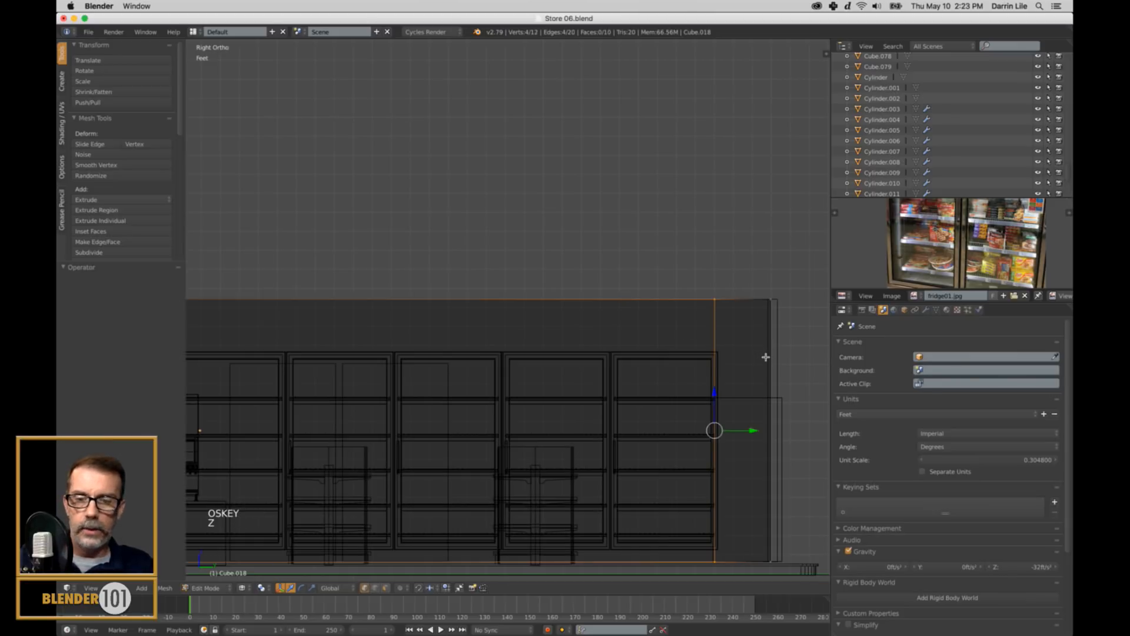
{"action": "key", "text": "ctrl+r"}
{"action": "left_click", "coordinate": [768, 356]}
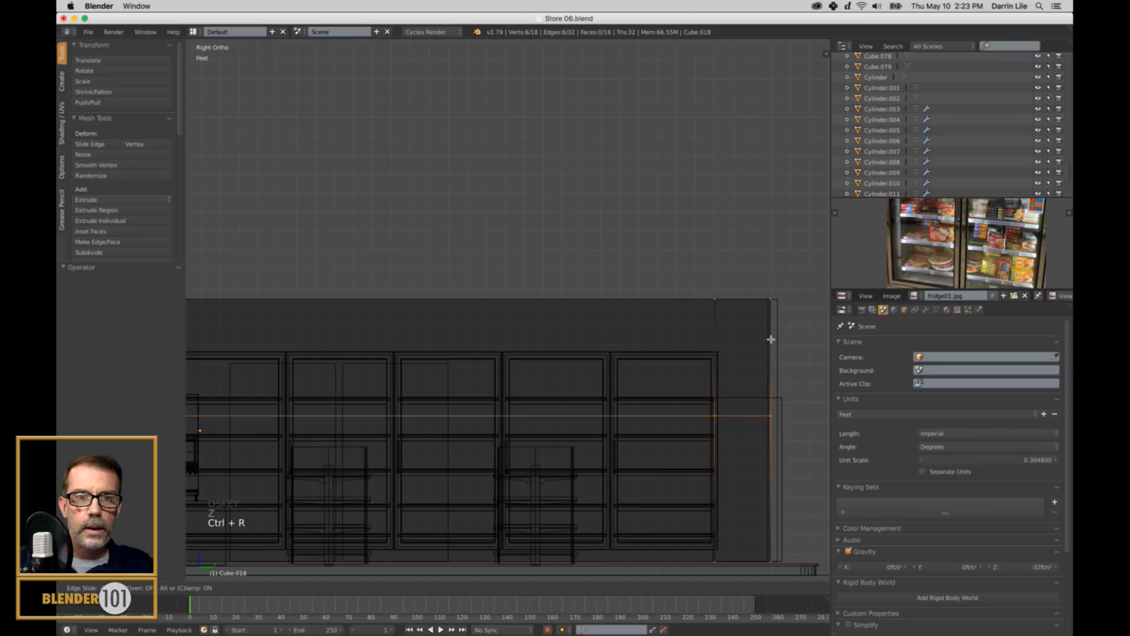
{"action": "left_click", "coordinate": [776, 282]}
{"action": "key", "text": "ctrl+r"}
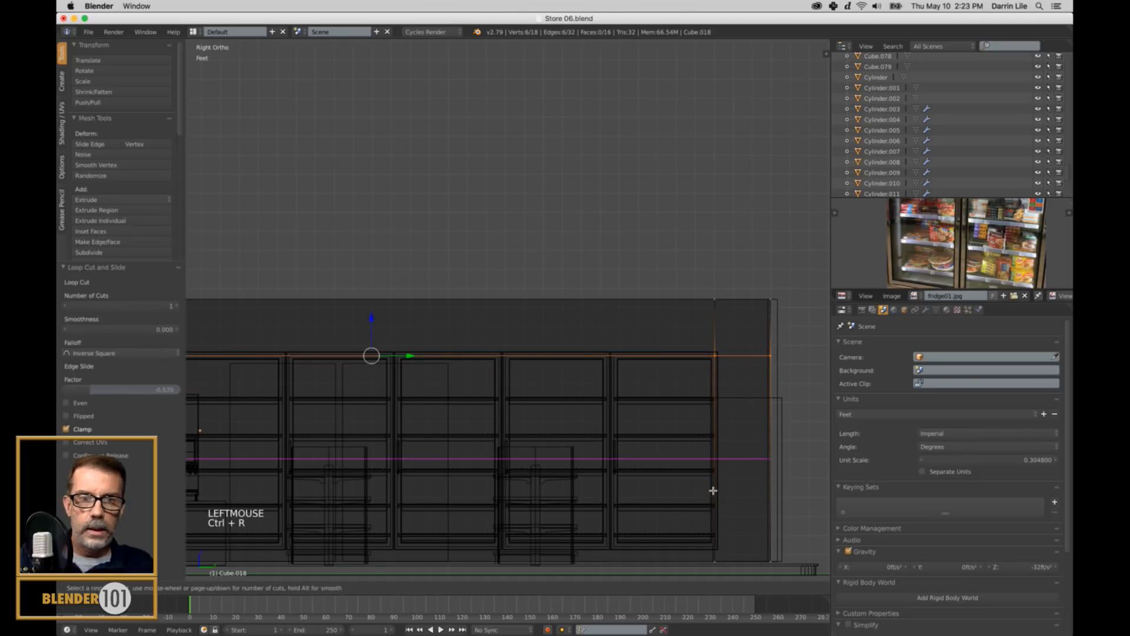
{"action": "left_click", "coordinate": [713, 490]}
{"action": "left_click", "coordinate": [721, 563]}
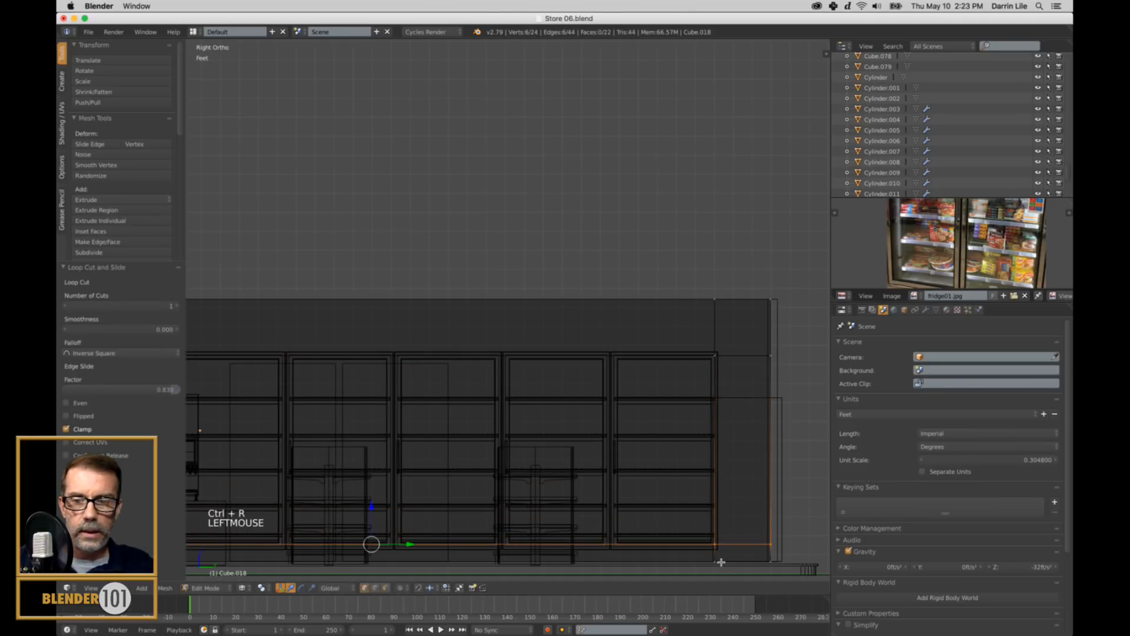
Add a vertical loop cut to the block at the opposite end of the fridge row, aligned with the first fridge's outer edge.
{"action": "middle_click_drag", "start_coordinate": [287, 411], "coordinate": [667, 420], "text": "shift"}
{"action": "middle_click_drag", "start_coordinate": [441, 441], "coordinate": [676, 417], "text": "shift"}
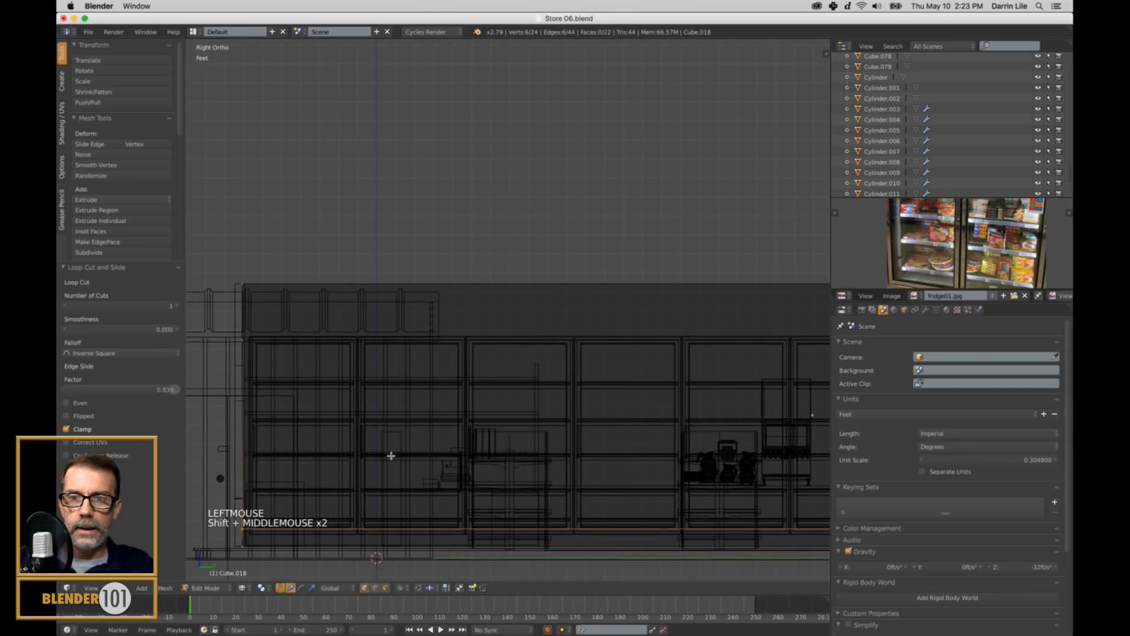
{"action": "middle_click_drag", "start_coordinate": [391, 456], "coordinate": [487, 424], "text": "shift"}
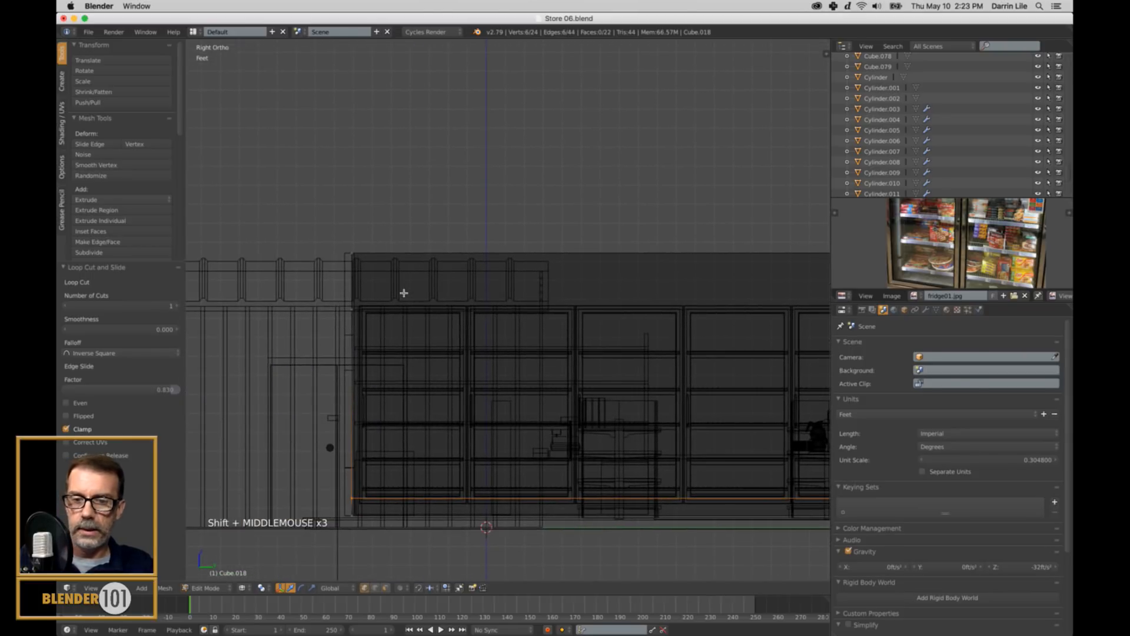
{"action": "key", "text": "ctrl+r"}
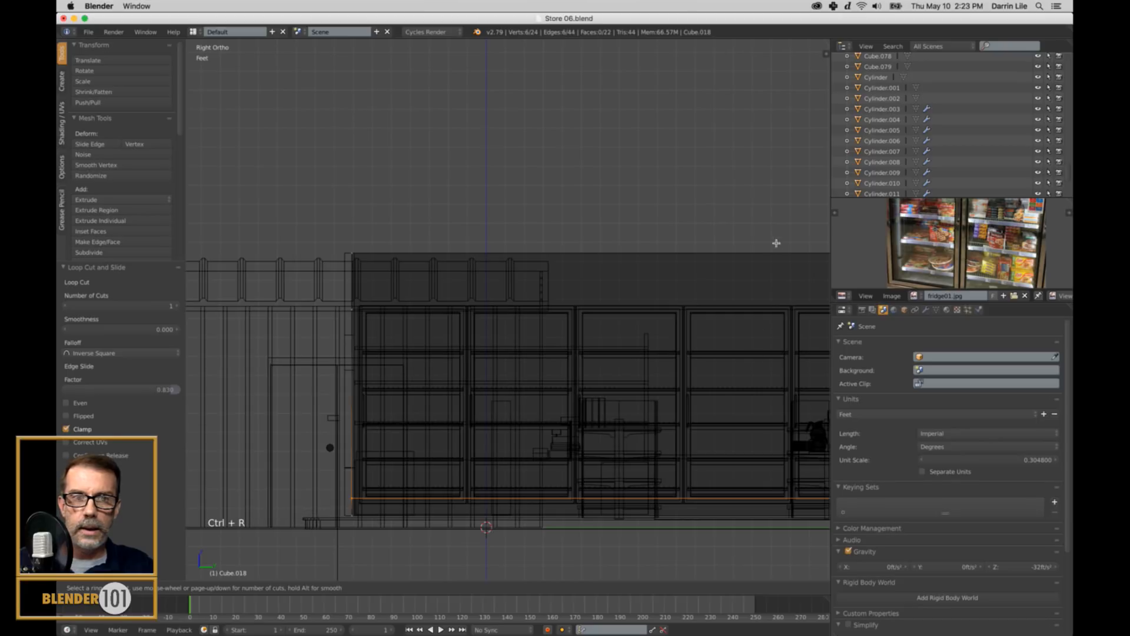
{"action": "left_click", "coordinate": [745, 299]}
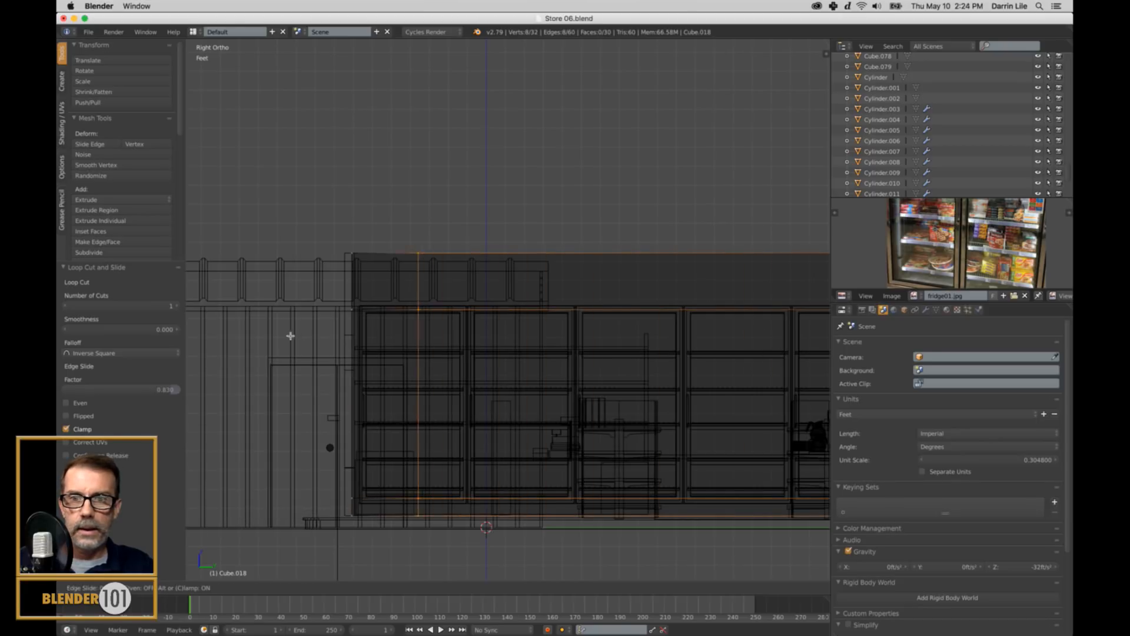
{"action": "left_click", "coordinate": [240, 348]}
In face select mode, select the block's large front face that covers the fridge row and delete it.
{"action": "key", "text": "ctrl+Tab"}
{"action": "left_click", "coordinate": [365, 424]}
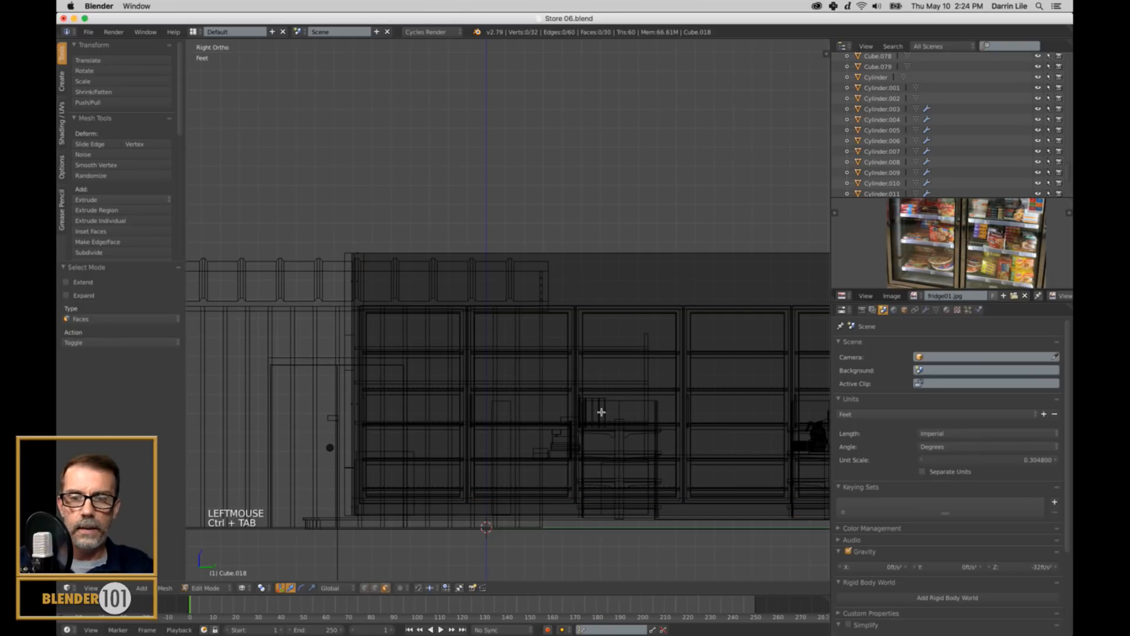
{"action": "scroll", "coordinate": [602, 412], "scroll_direction": "down", "scroll_amount": 2}
{"action": "key", "text": "z"}
{"action": "mouse_move", "coordinate": [601, 412]}
{"action": "middle_mouse_down"}
{"action": "mouse_move", "coordinate": [512, 434]}
{"action": "mouse_move", "coordinate": [607, 420]}
{"action": "middle_mouse_up"}
{"action": "right_click", "coordinate": [311, 297]}
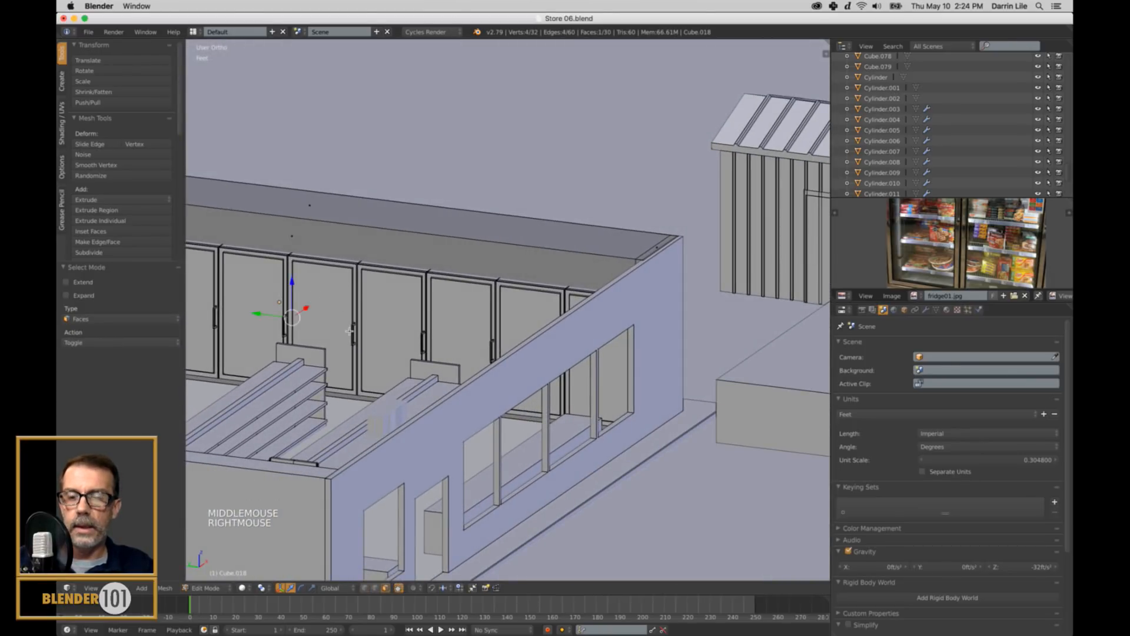
{"action": "key", "text": "z"}
{"action": "middle_click_drag", "start_coordinate": [379, 328], "coordinate": [411, 340]}
{"action": "key", "text": "x"}
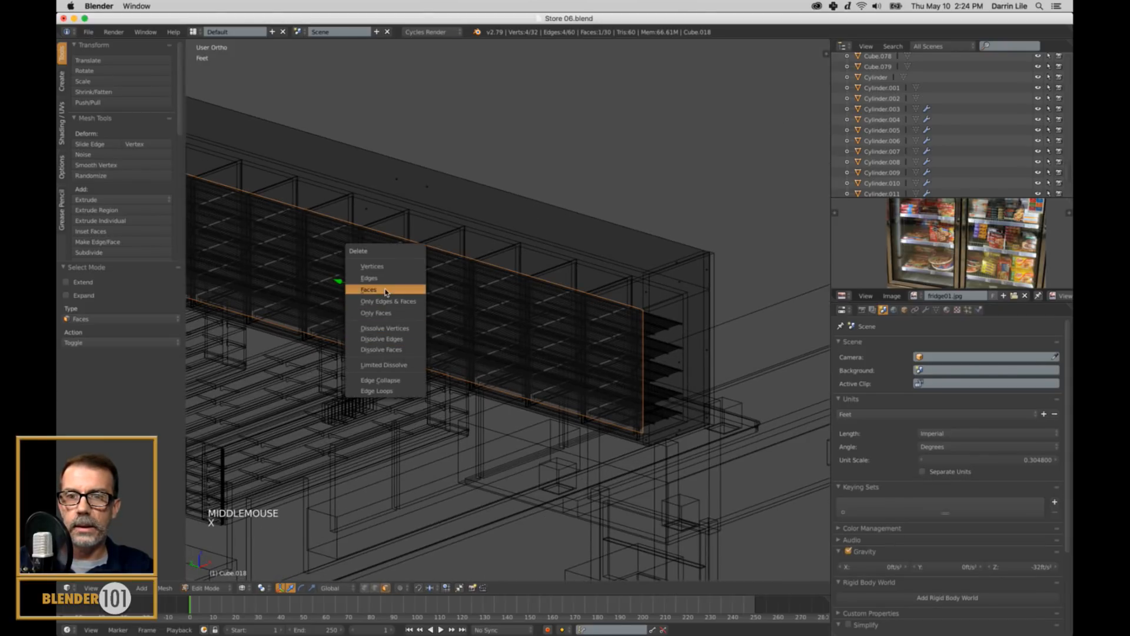
{"action": "left_click", "coordinate": [390, 308]}
Return to Object Mode with nothing selected and preview the fridge aisle in a perspective view with Rendered shading.
{"action": "mouse_move", "coordinate": [525, 305]}
{"action": "middle_mouse_down"}
{"action": "mouse_move", "coordinate": [502, 298]}
{"action": "mouse_move", "coordinate": [613, 315]}
{"action": "mouse_move", "coordinate": [539, 300]}
{"action": "middle_mouse_up"}
{"action": "key", "text": "z"}
{"action": "scroll", "coordinate": [454, 312], "scroll_direction": "up", "scroll_amount": 2}
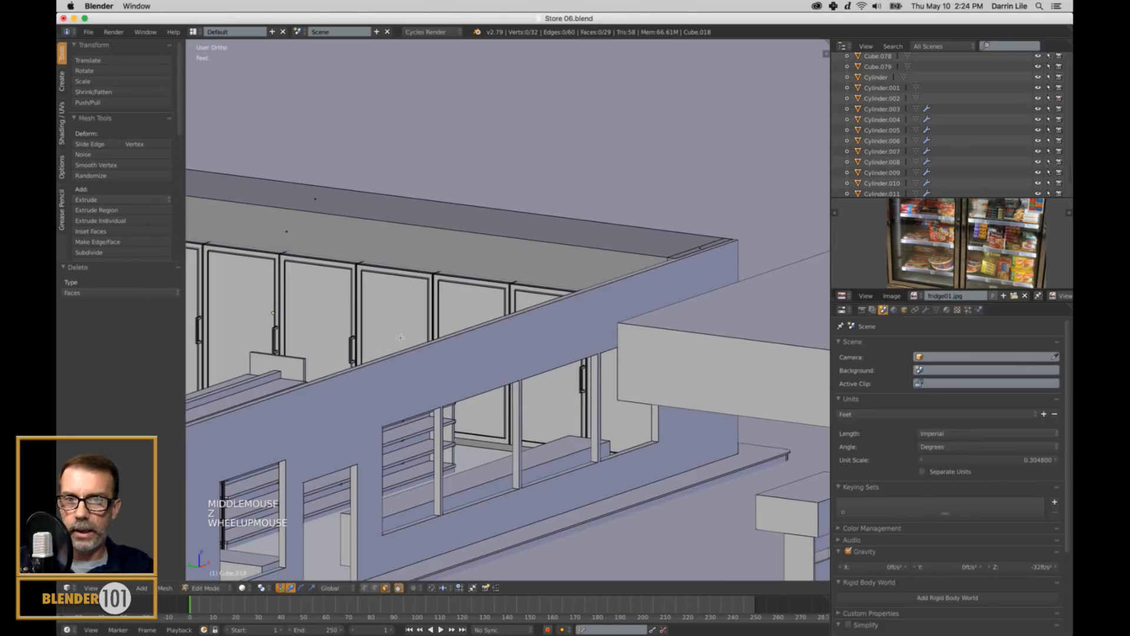
{"action": "middle_click_drag", "start_coordinate": [454, 313], "coordinate": [487, 386]}
{"action": "key", "text": "Tab"}
{"action": "key", "text": "a"}
{"action": "key", "text": "KP_5"}
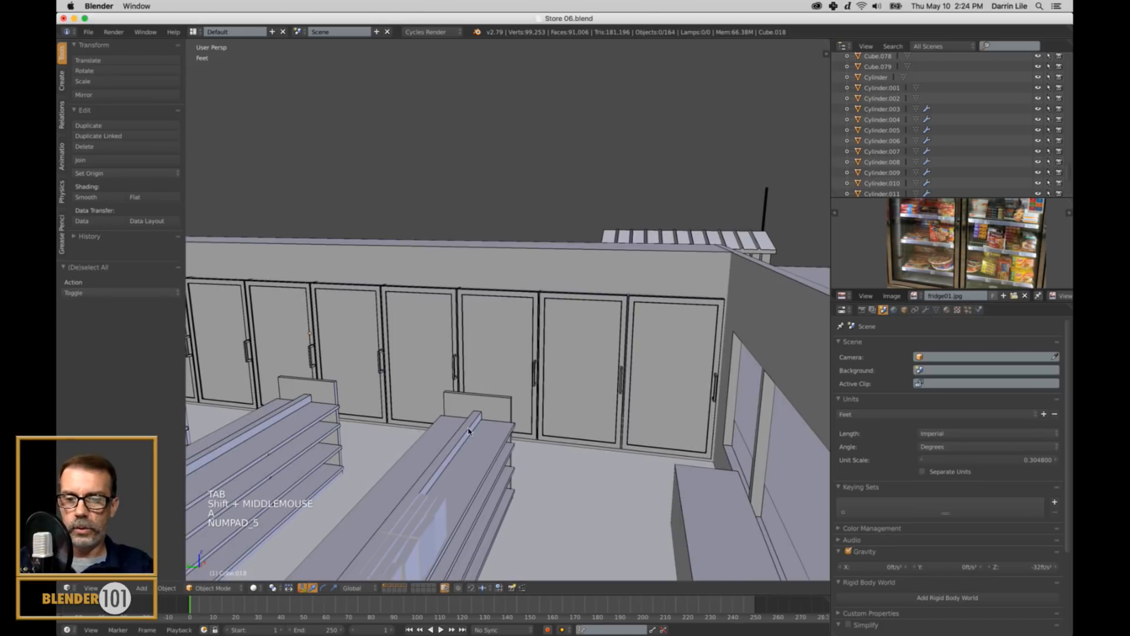
{"action": "middle_click_drag", "start_coordinate": [517, 422], "coordinate": [510, 272], "text": "shift"}
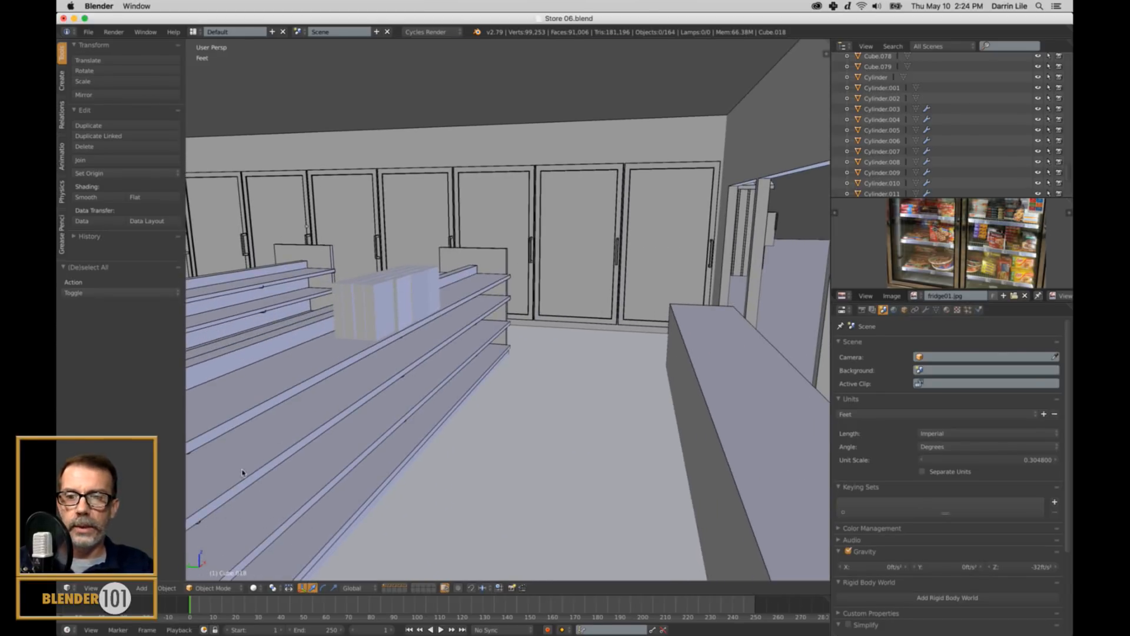
{"action": "left_click", "coordinate": [254, 588]}
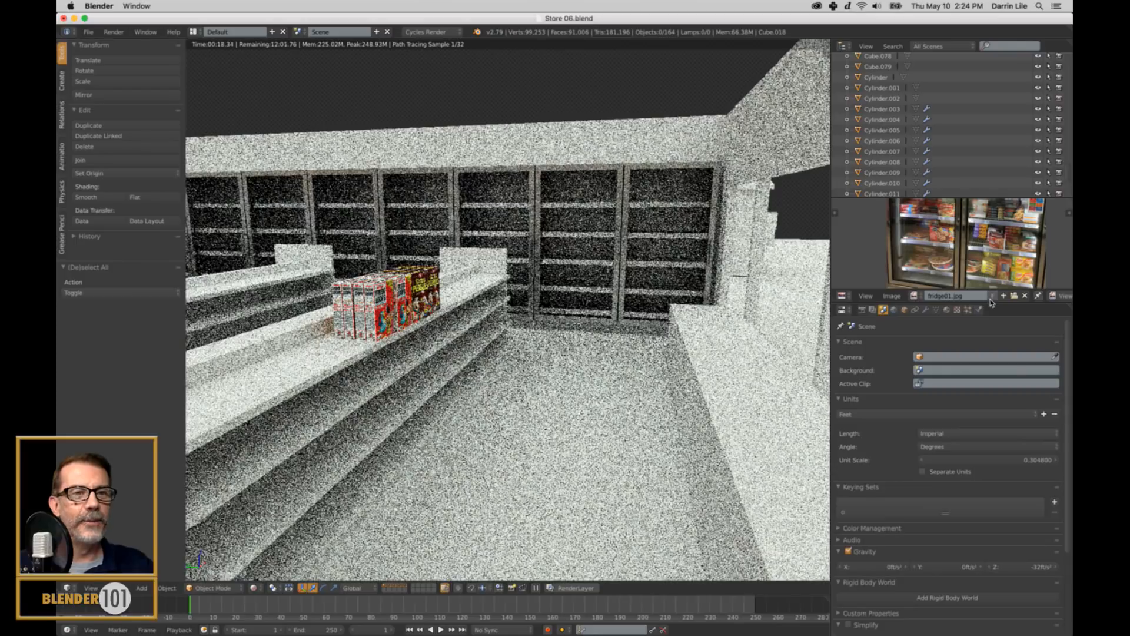
Enlarge the image editor's height and frame the fridge01.jpg reference so both frozen food doors fit inside it.
{"action": "left_click_drag", "start_coordinate": [992, 305], "coordinate": [997, 477]}
{"action": "mouse_move", "coordinate": [1002, 364]}
{"action": "middle_mouse_down"}
{"action": "mouse_move", "coordinate": [961, 395]}
{"action": "mouse_move", "coordinate": [942, 362]}
{"action": "mouse_move", "coordinate": [979, 380]}
{"action": "mouse_move", "coordinate": [994, 374]}
{"action": "middle_mouse_up"}
{"action": "scroll", "coordinate": [966, 392], "scroll_direction": "up", "scroll_amount": 3}
{"action": "middle_click_drag", "start_coordinate": [919, 350], "coordinate": [951, 360]}
{"action": "middle_click_drag", "start_coordinate": [1046, 345], "coordinate": [982, 377]}
{"action": "scroll", "coordinate": [905, 352], "scroll_direction": "down", "scroll_amount": 2}
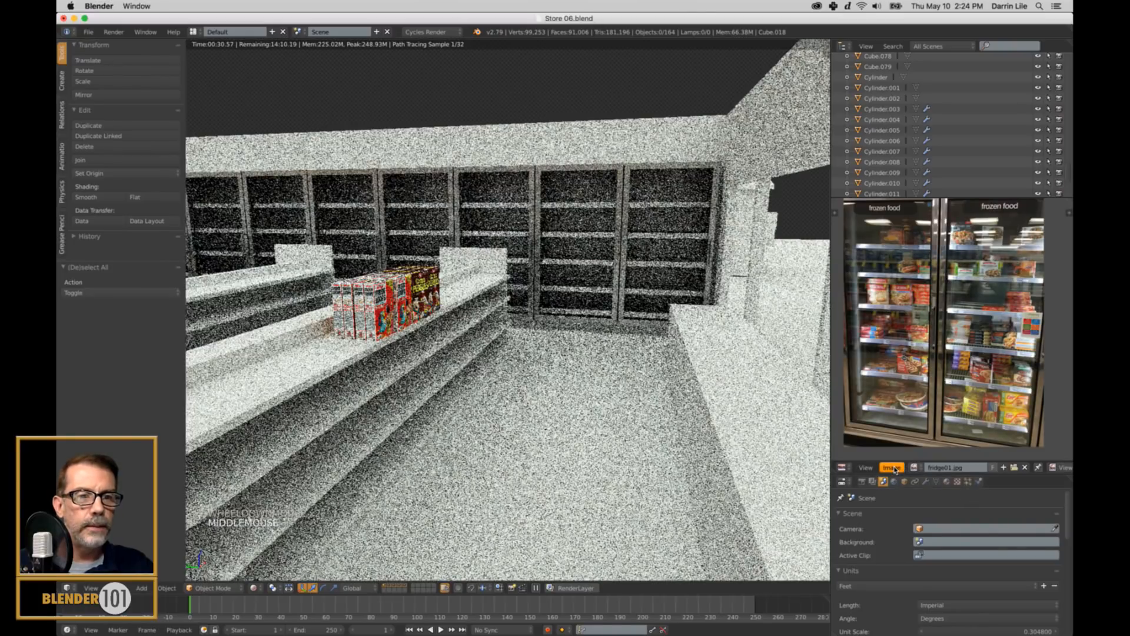
{"action": "middle_click_drag", "start_coordinate": [613, 327], "coordinate": [637, 332], "text": "shift"}
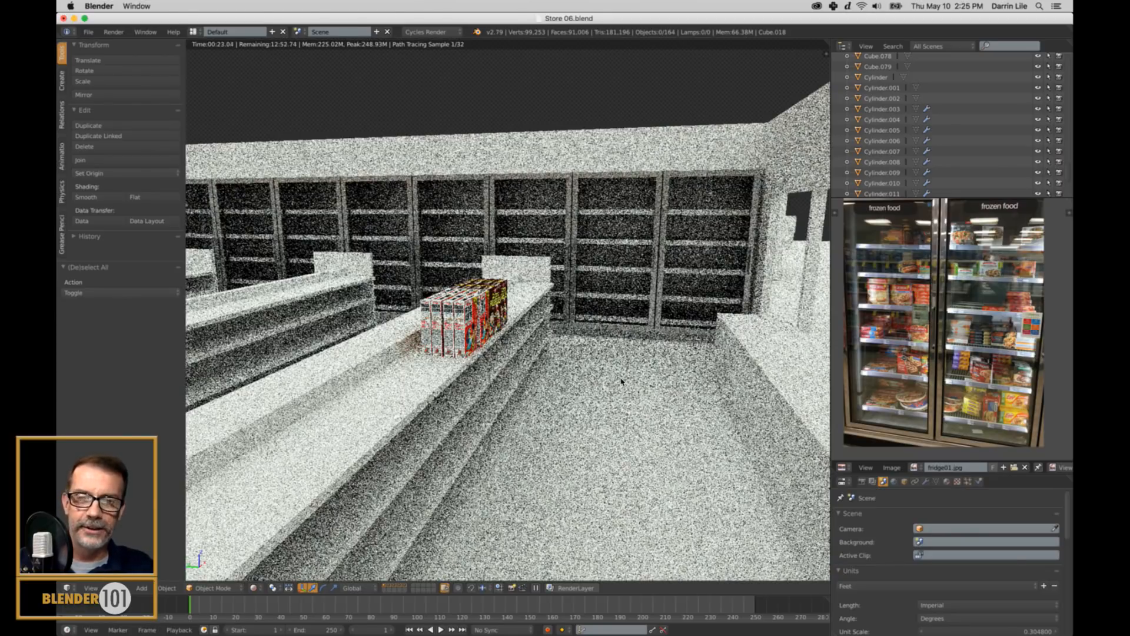
{"action": "mouse_move", "coordinate": [615, 621]}
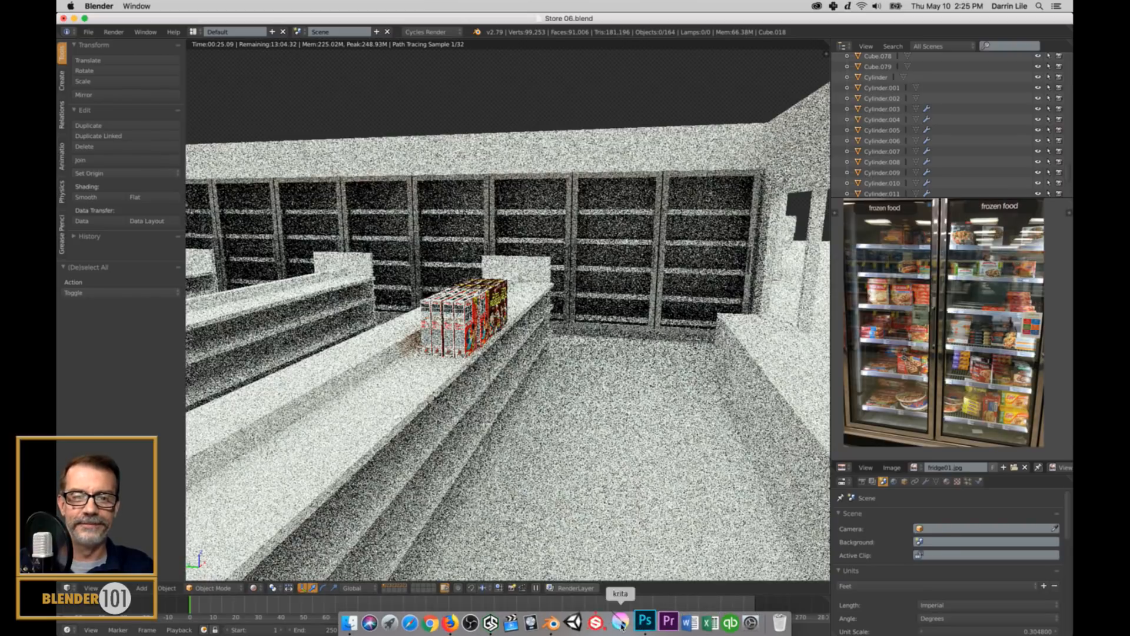